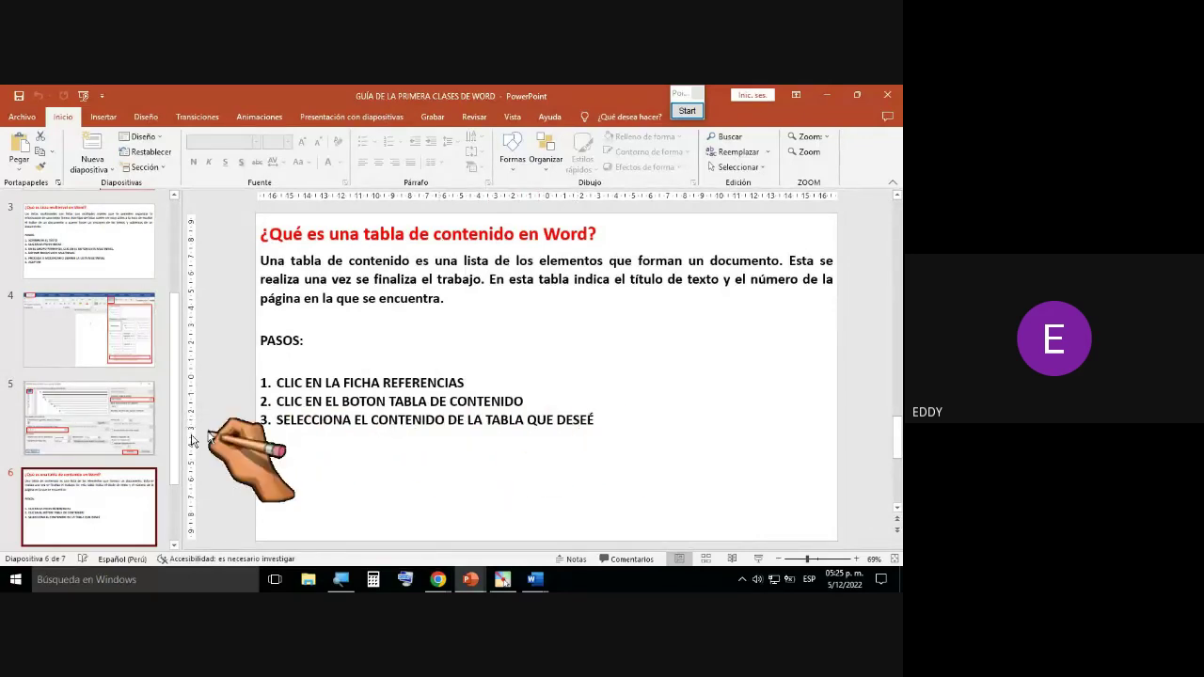
Step: Open slide 7 and examine the illustrated Referencias options for inserting Tabla automática 1
{"action": "scroll", "coordinate": [86, 512], "scroll_direction": "down", "scroll_amount": 2}
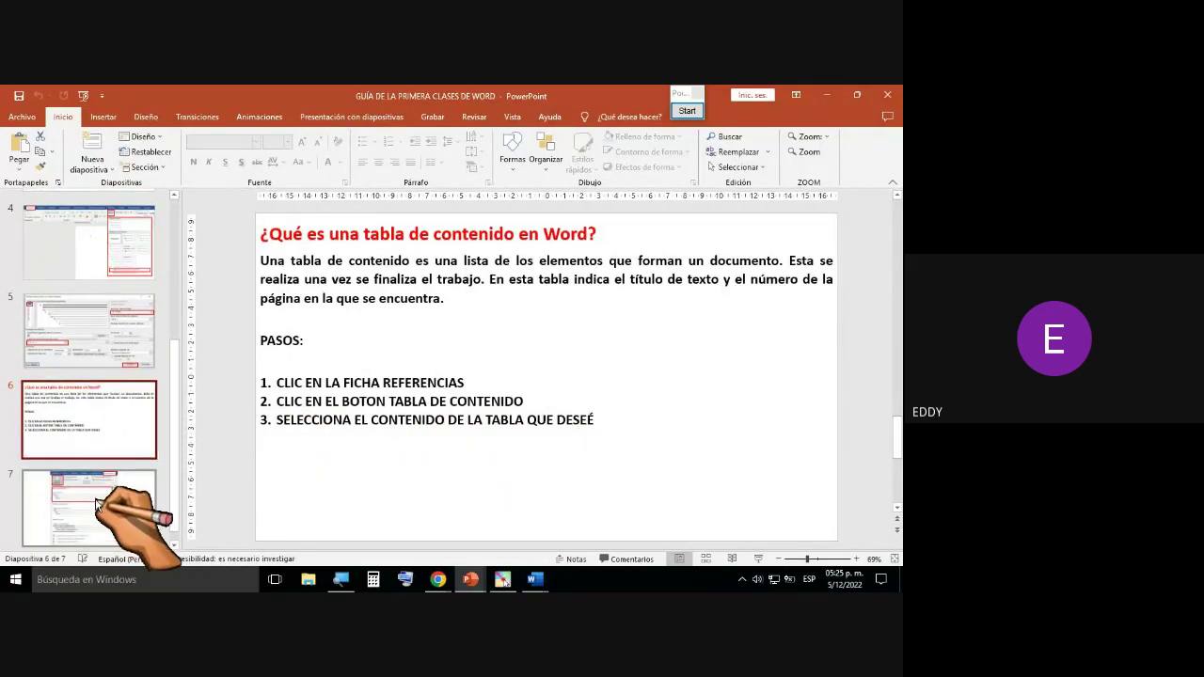
{"action": "left_click", "coordinate": [97, 505]}
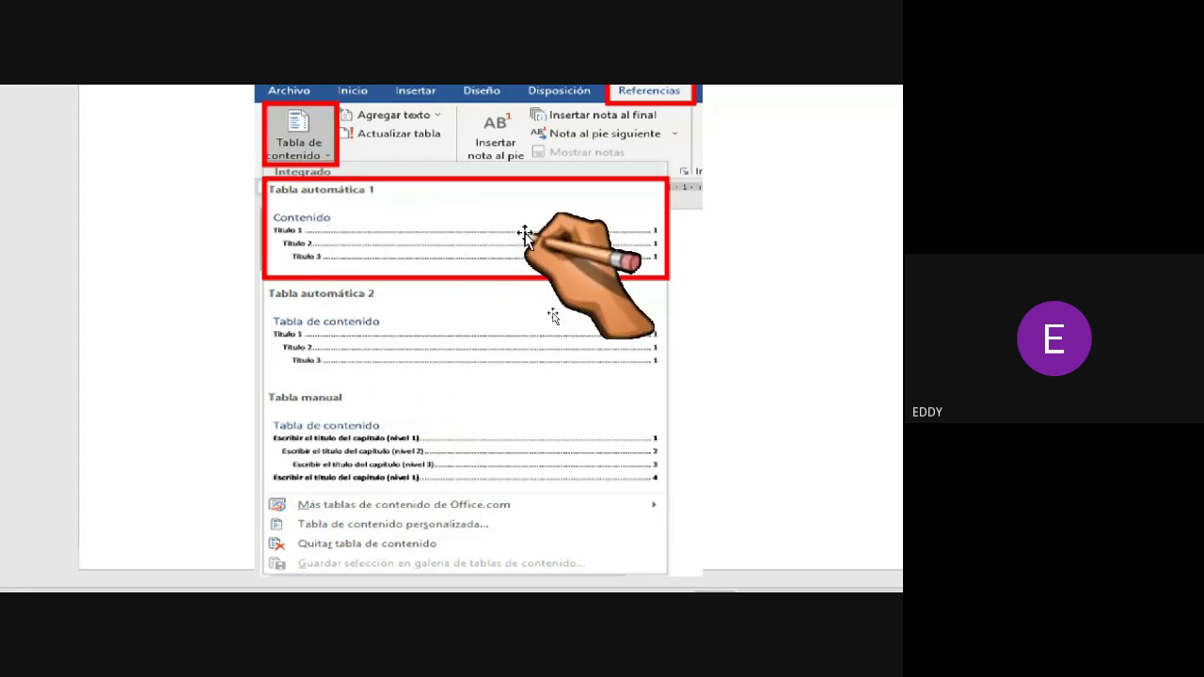
{"action": "key", "text": "Escape"}
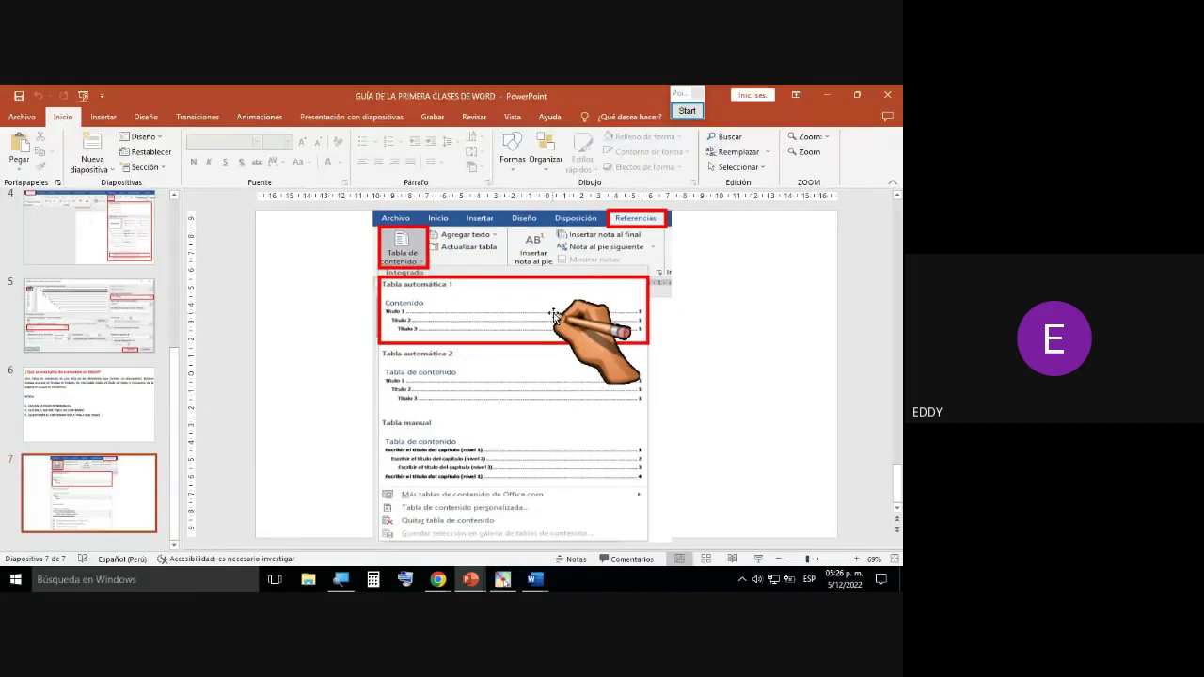
Step: Switch to the Word document ESTILOS, LISTA MULTINIVEL Y TABLA DE CONTENIDOS DESARROLLADO and dismiss the meeting notification
{"action": "left_click", "coordinate": [826, 95]}
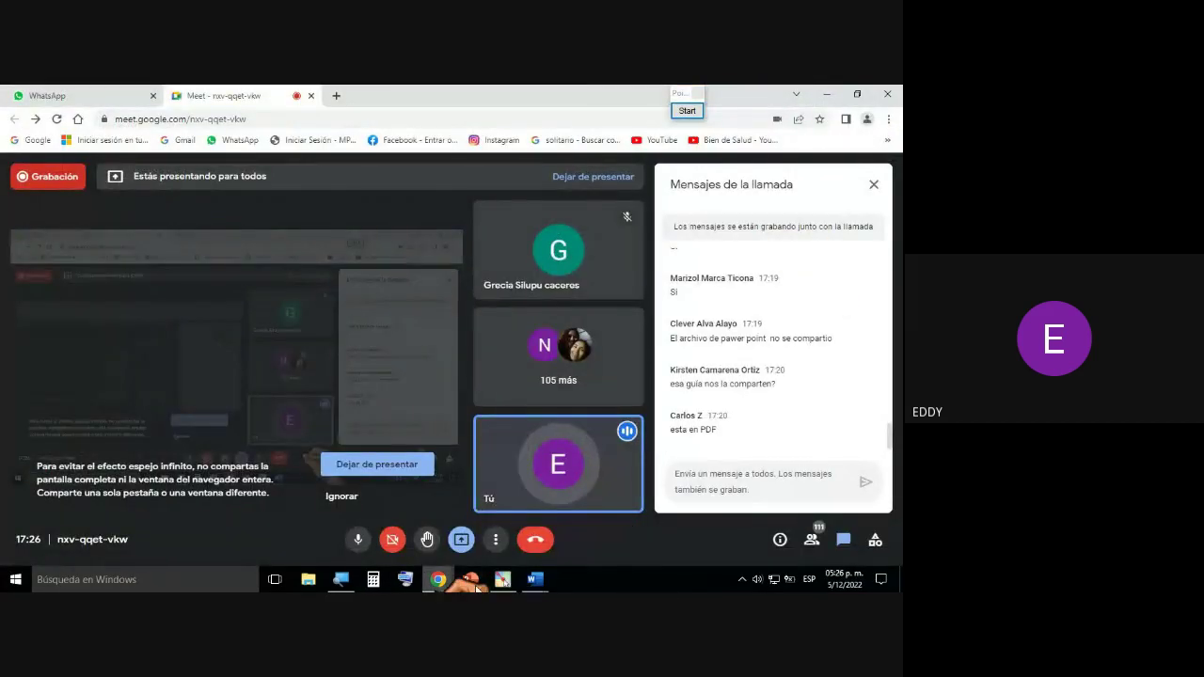
{"action": "mouse_move", "coordinate": [524, 580]}
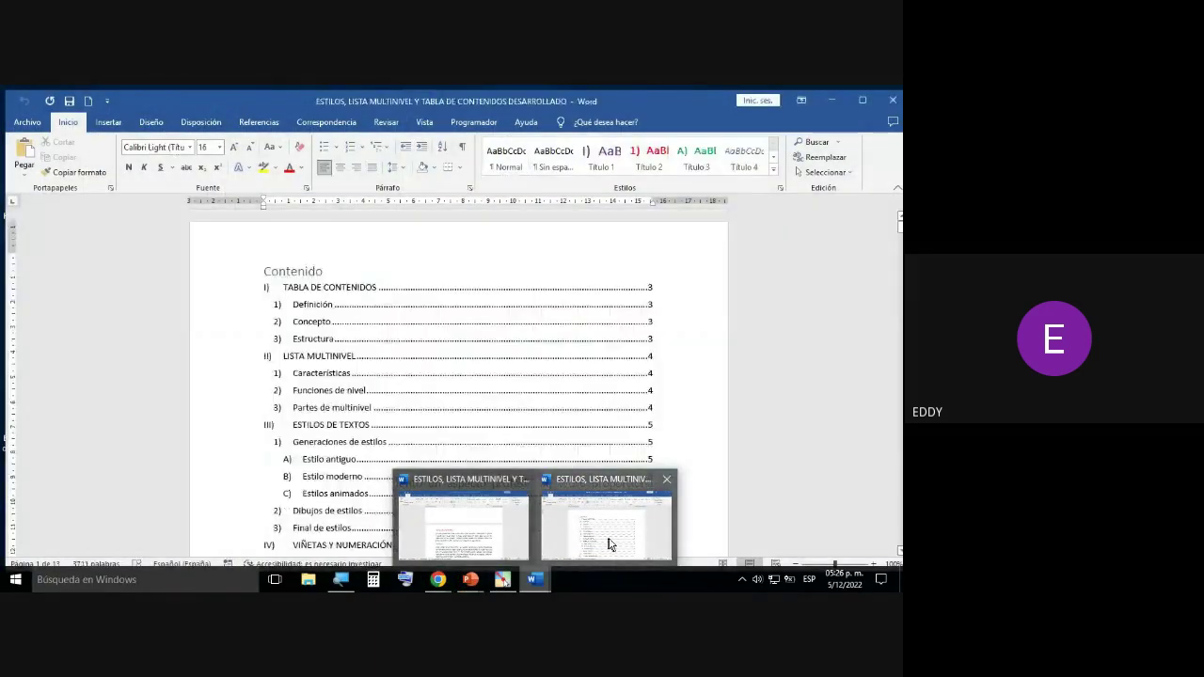
{"action": "left_click", "coordinate": [609, 544]}
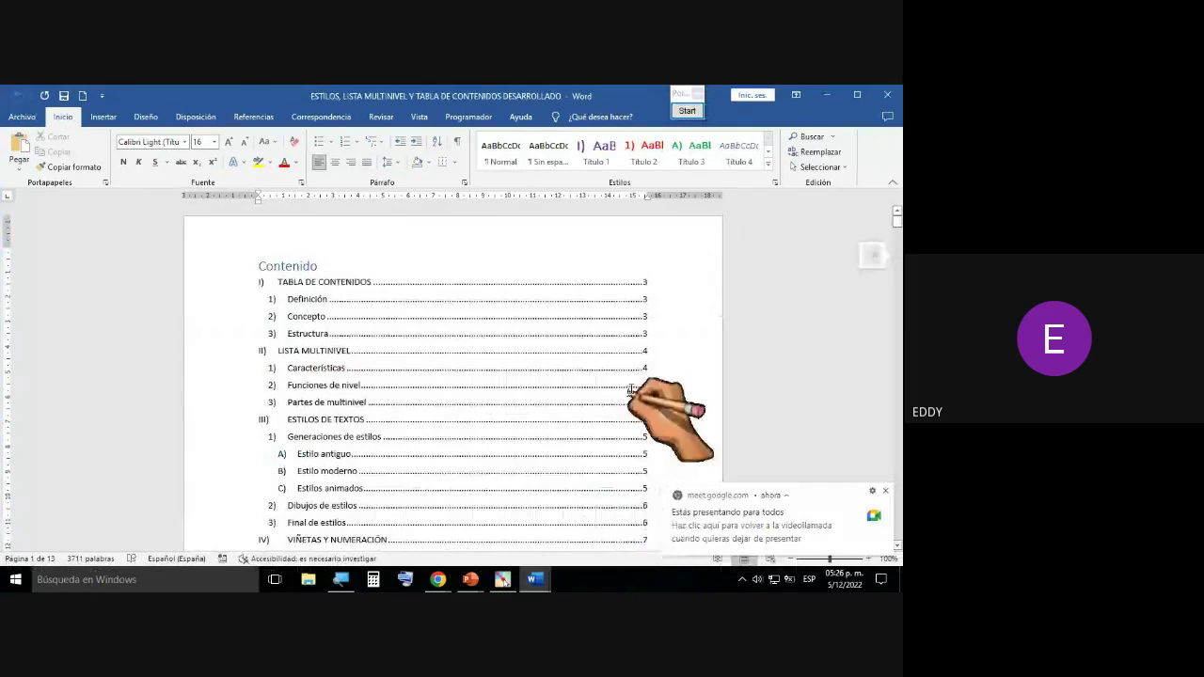
{"action": "left_click", "coordinate": [657, 351]}
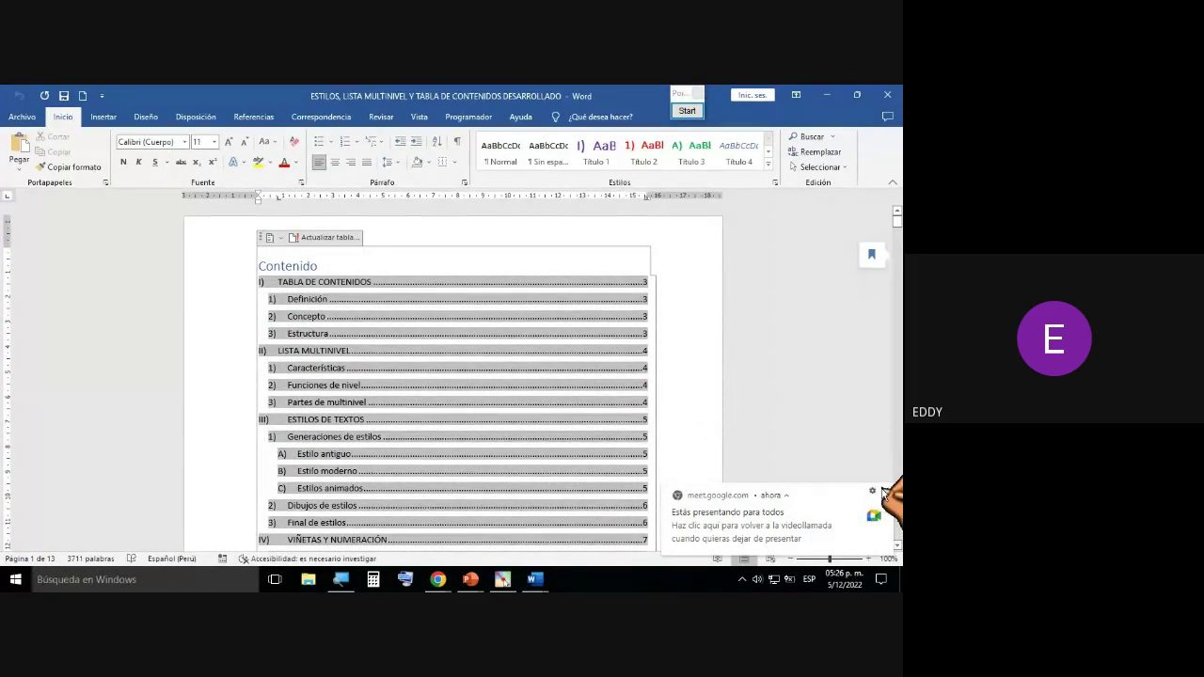
{"action": "left_click", "coordinate": [884, 491]}
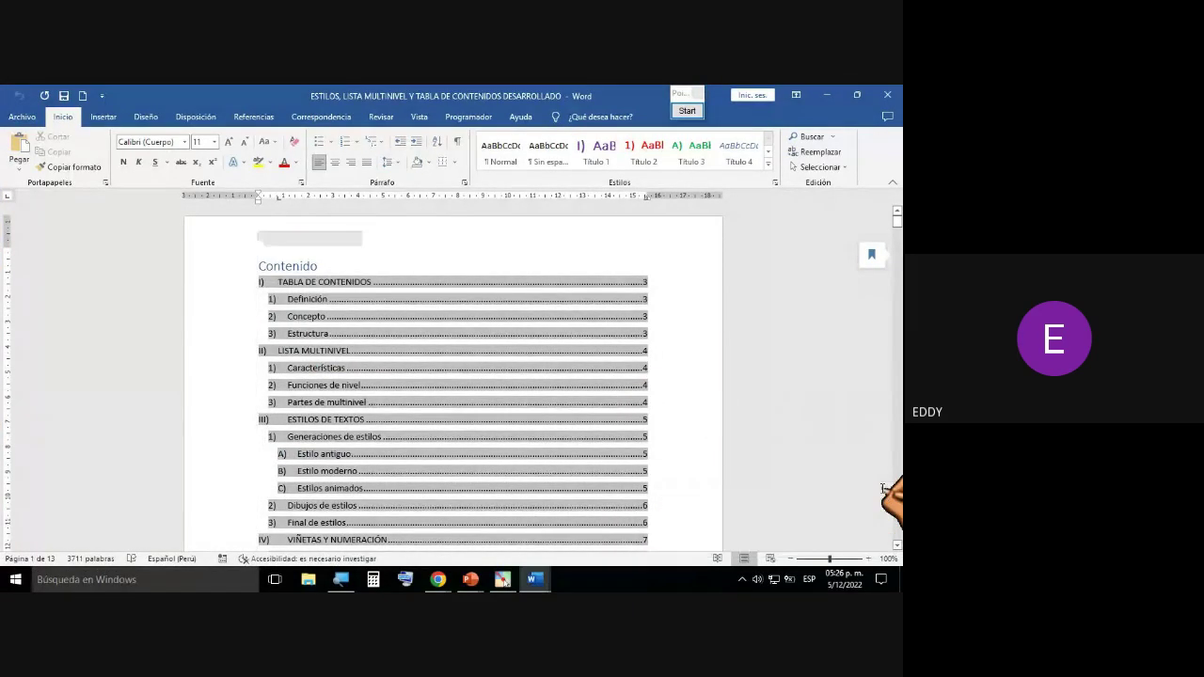
Step: Examine the finished table of contents under Contenido, reviewing its numbered heading levels and page numbers through to its end
{"action": "left_click", "coordinate": [689, 304]}
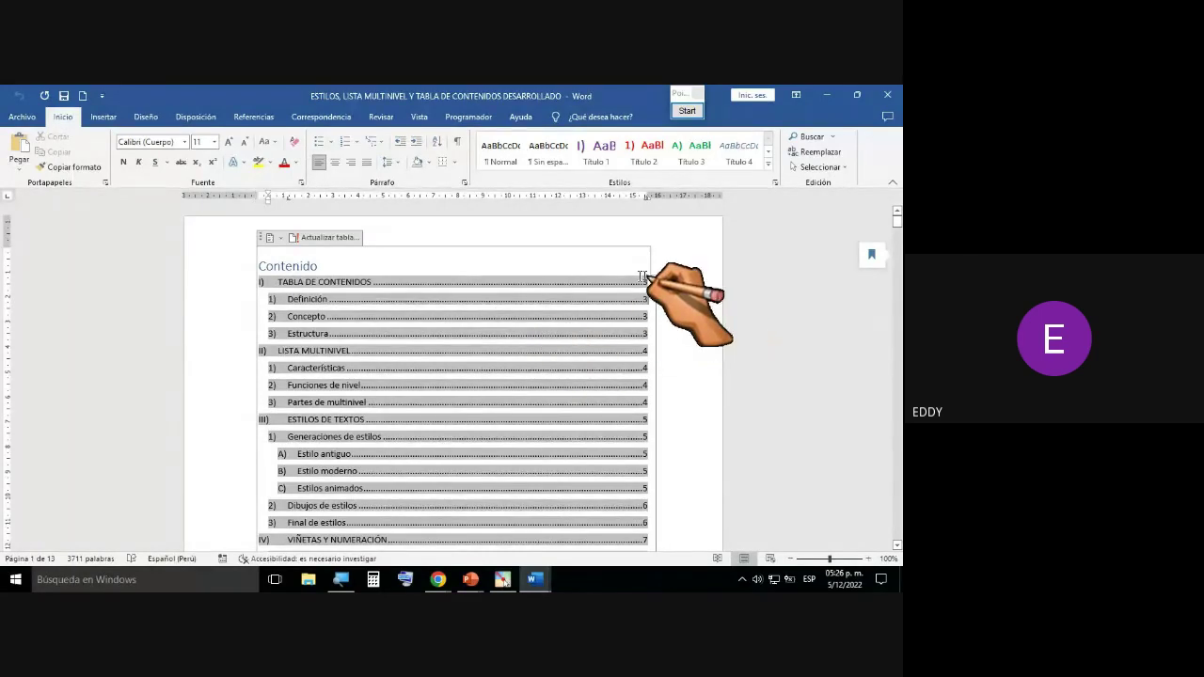
{"action": "left_click", "coordinate": [319, 266]}
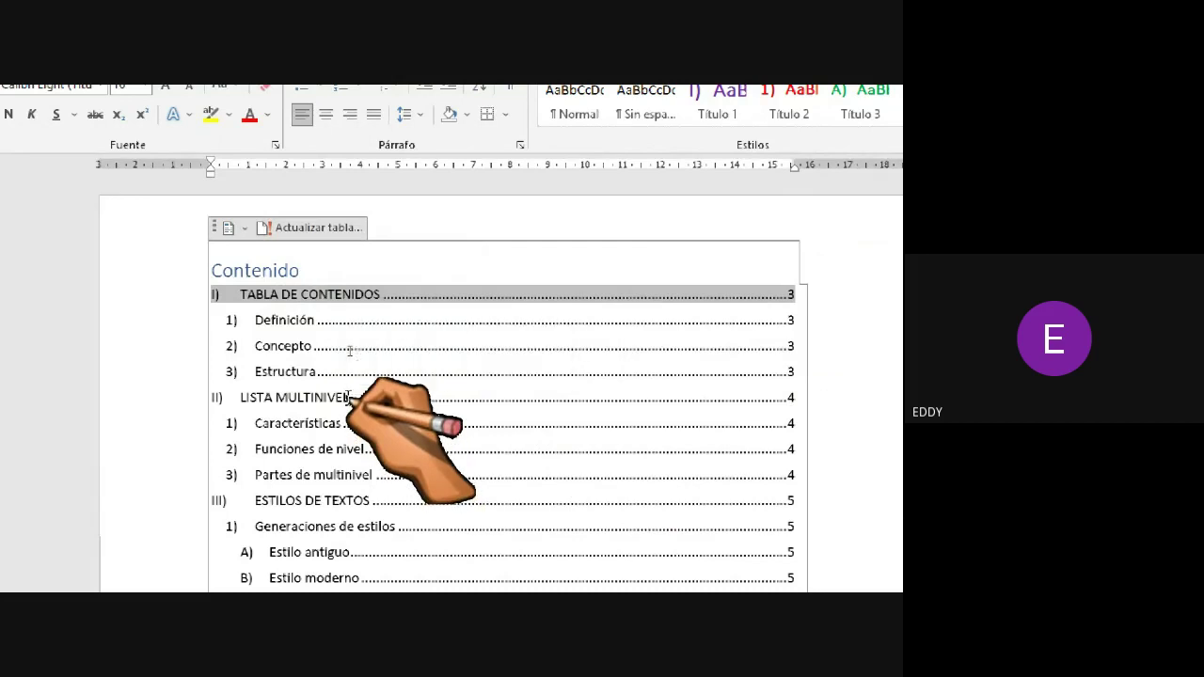
{"action": "scroll", "coordinate": [349, 351], "scroll_direction": "down", "scroll_amount": 2}
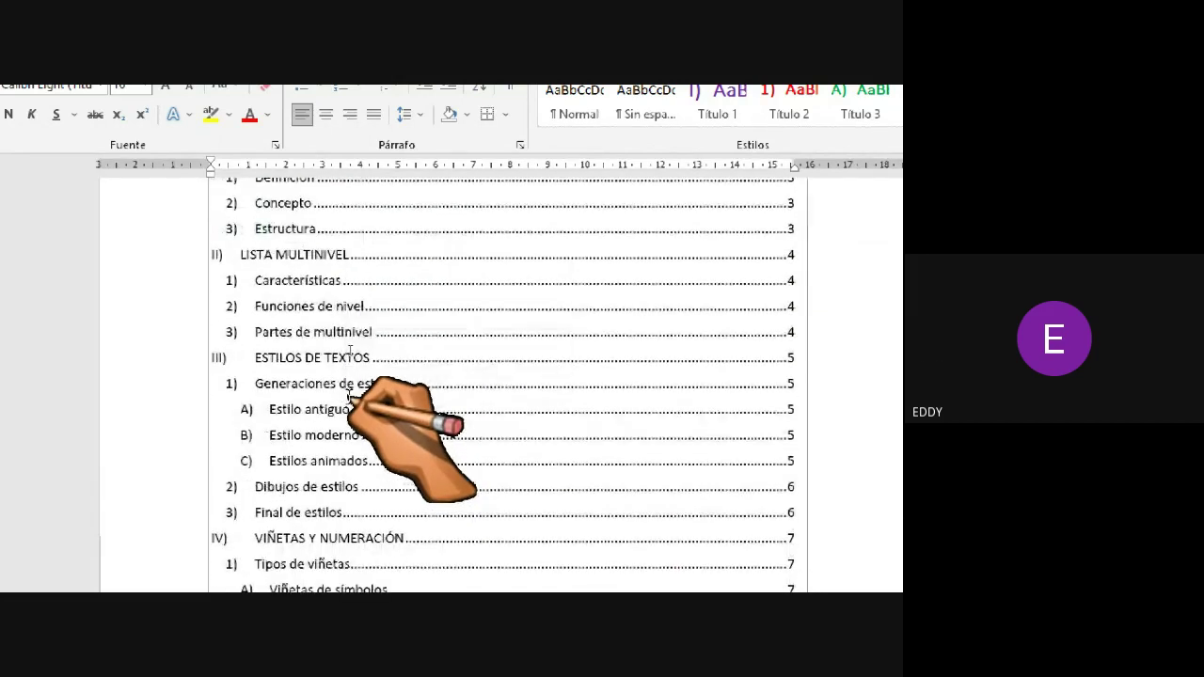
{"action": "scroll", "coordinate": [350, 350], "scroll_direction": "down", "scroll_amount": 2}
{"action": "scroll", "coordinate": [351, 350], "scroll_direction": "down", "scroll_amount": 1}
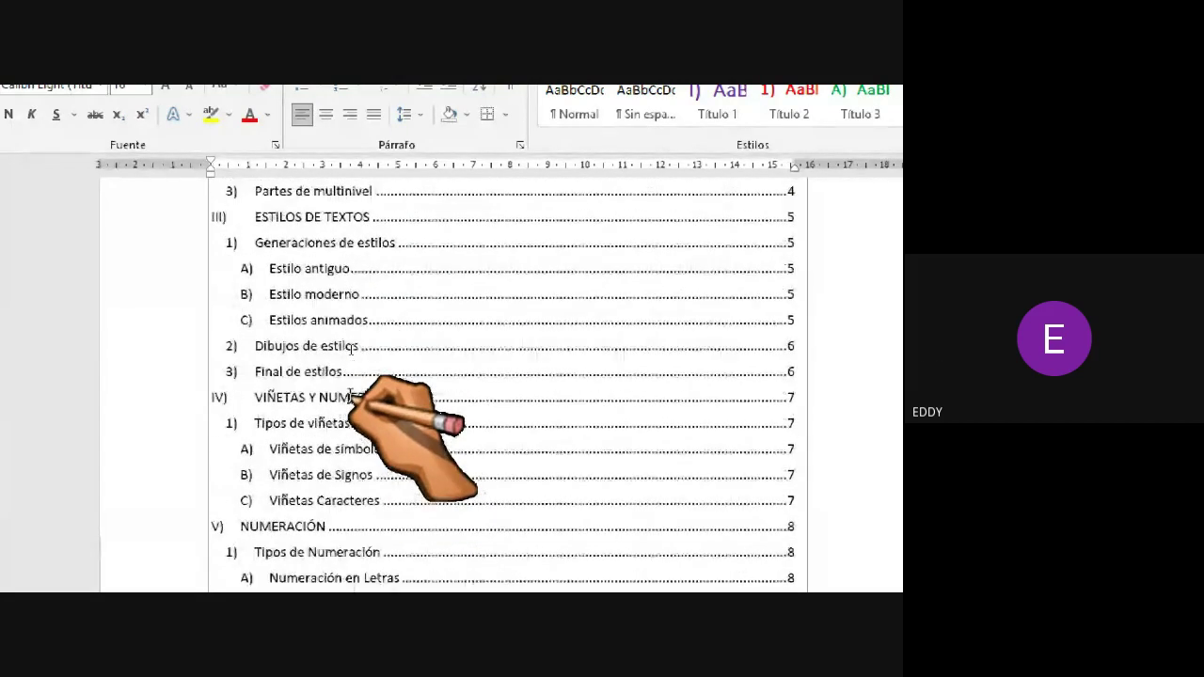
{"action": "scroll", "coordinate": [350, 344], "scroll_direction": "up", "scroll_amount": 5}
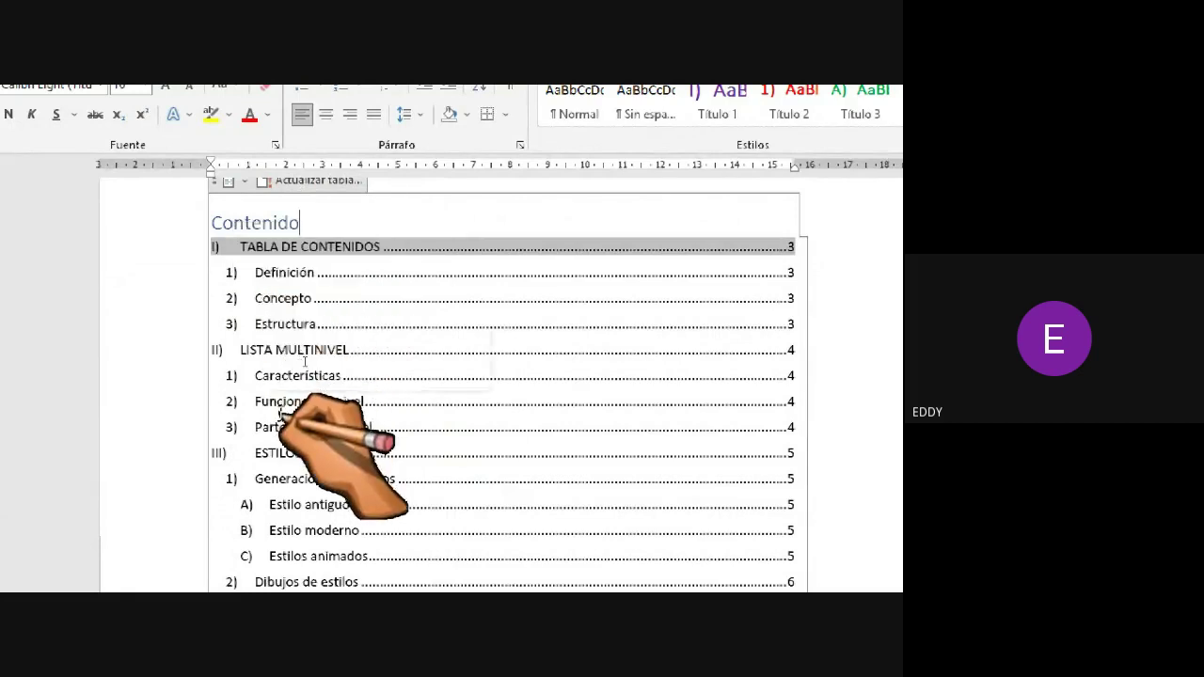
{"action": "scroll", "coordinate": [298, 557], "scroll_direction": "down", "scroll_amount": 1}
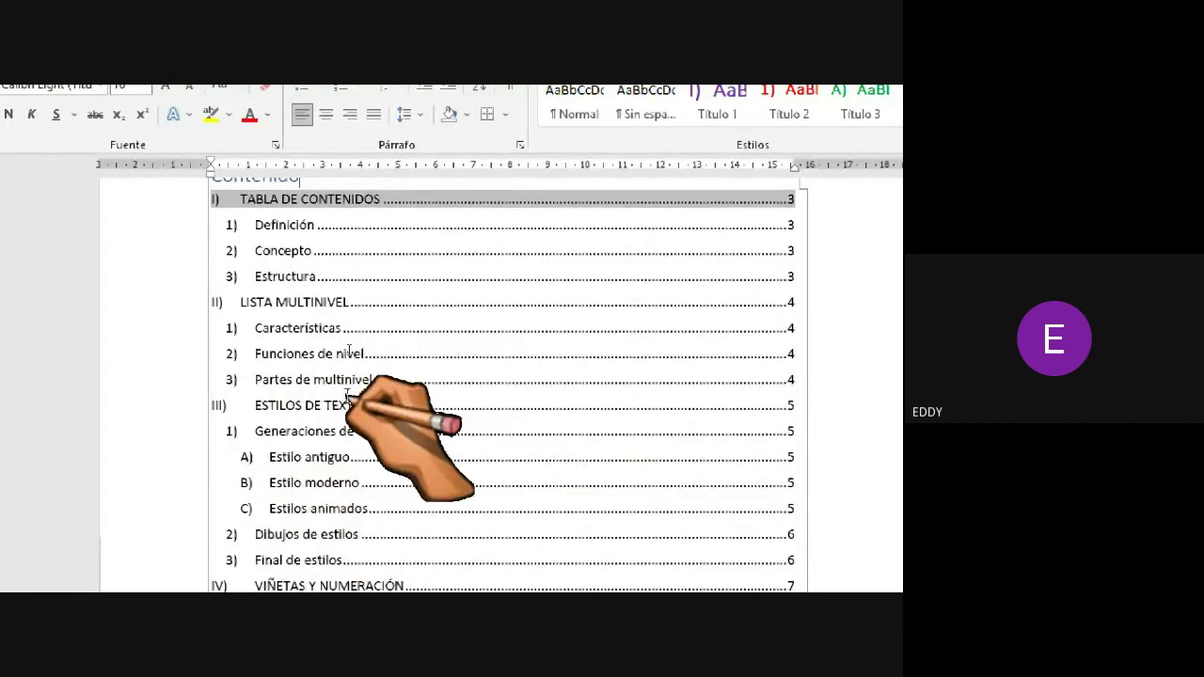
{"action": "scroll", "coordinate": [376, 416], "scroll_direction": "down", "scroll_amount": 3}
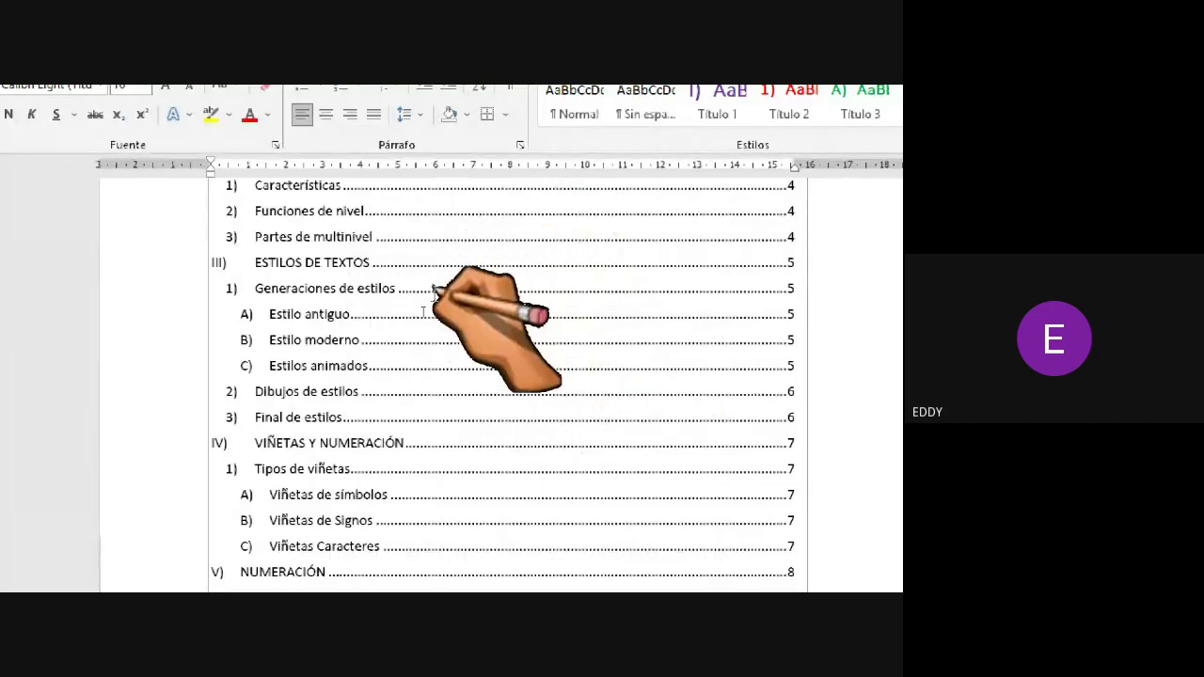
{"action": "scroll", "coordinate": [489, 289], "scroll_direction": "down", "scroll_amount": 9}
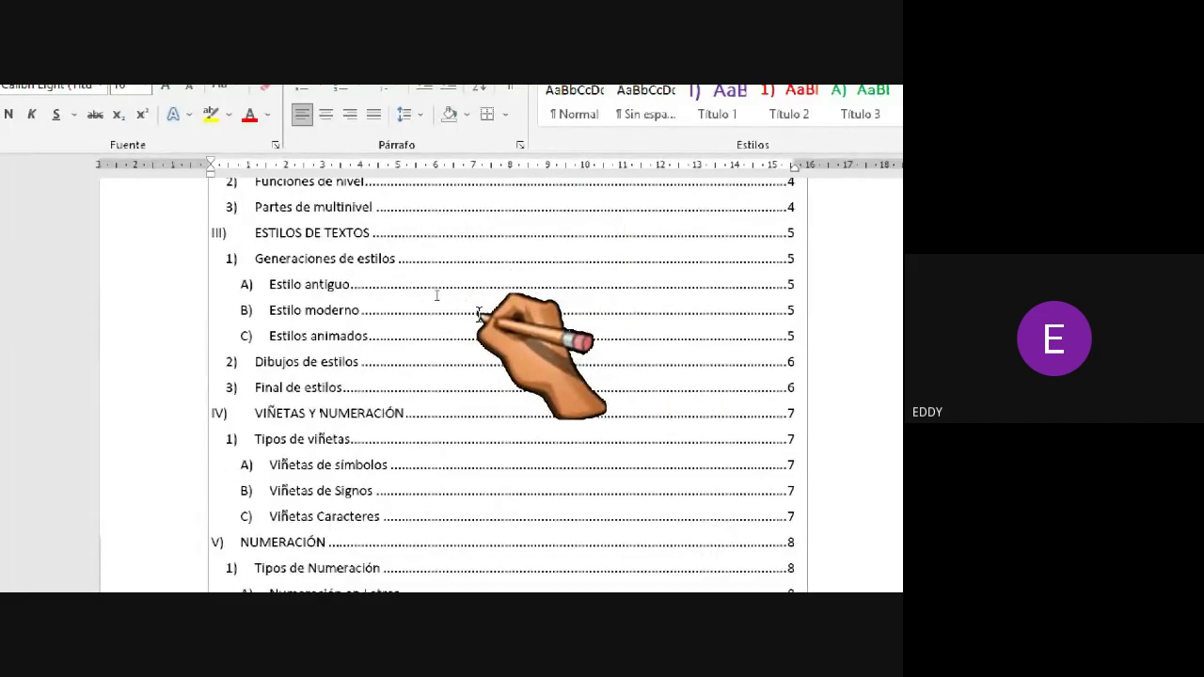
{"action": "scroll", "coordinate": [413, 330], "scroll_direction": "down", "scroll_amount": 10}
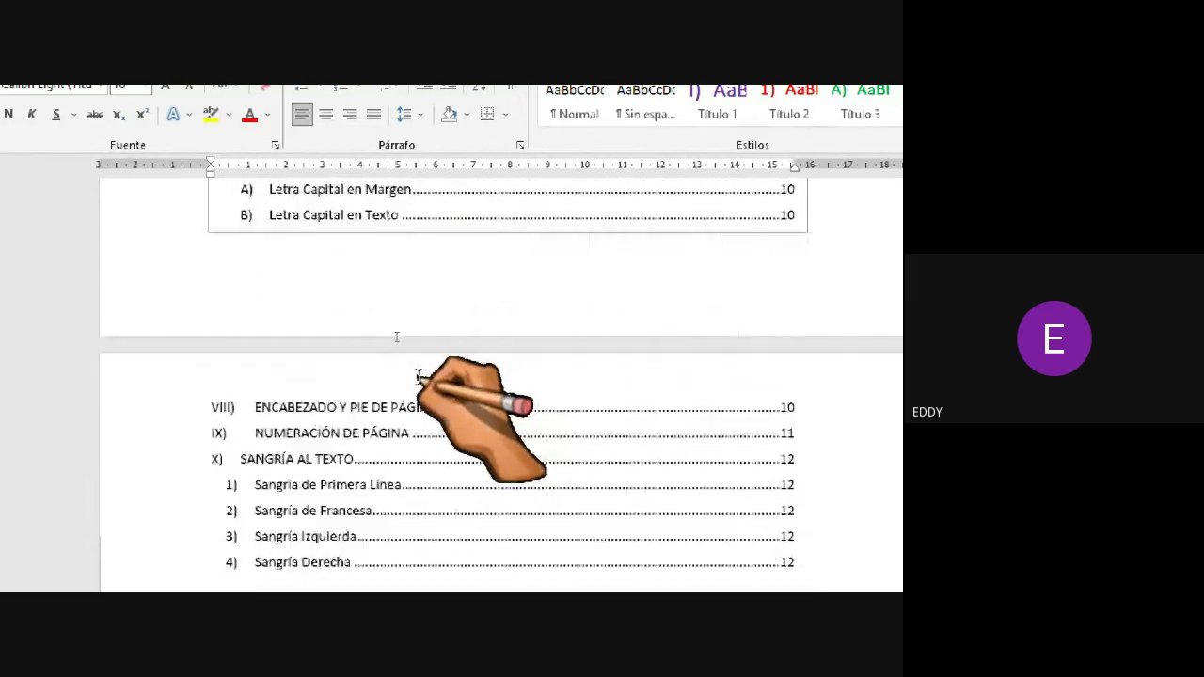
{"action": "scroll", "coordinate": [388, 332], "scroll_direction": "down", "scroll_amount": 10}
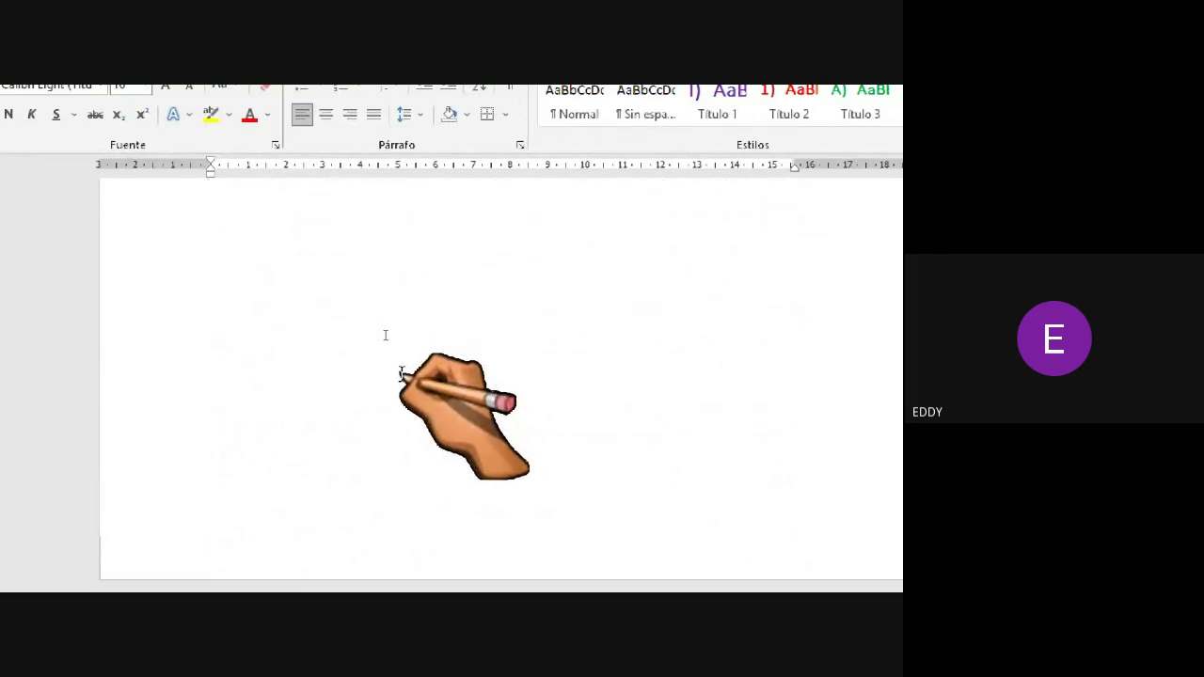
Step: Check which heading styles are applied to the TABLA DE CONTENIDOS title and the Definición subtitle
{"action": "scroll", "coordinate": [354, 238], "scroll_direction": "up", "scroll_amount": 4}
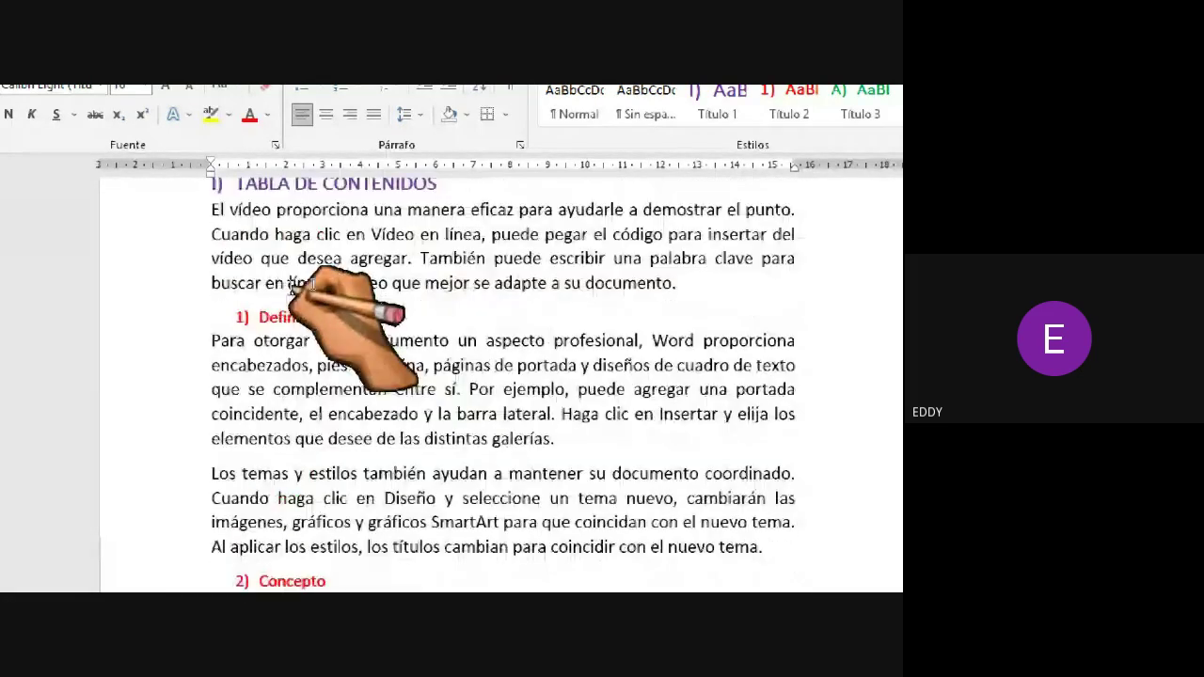
{"action": "left_click", "coordinate": [330, 280]}
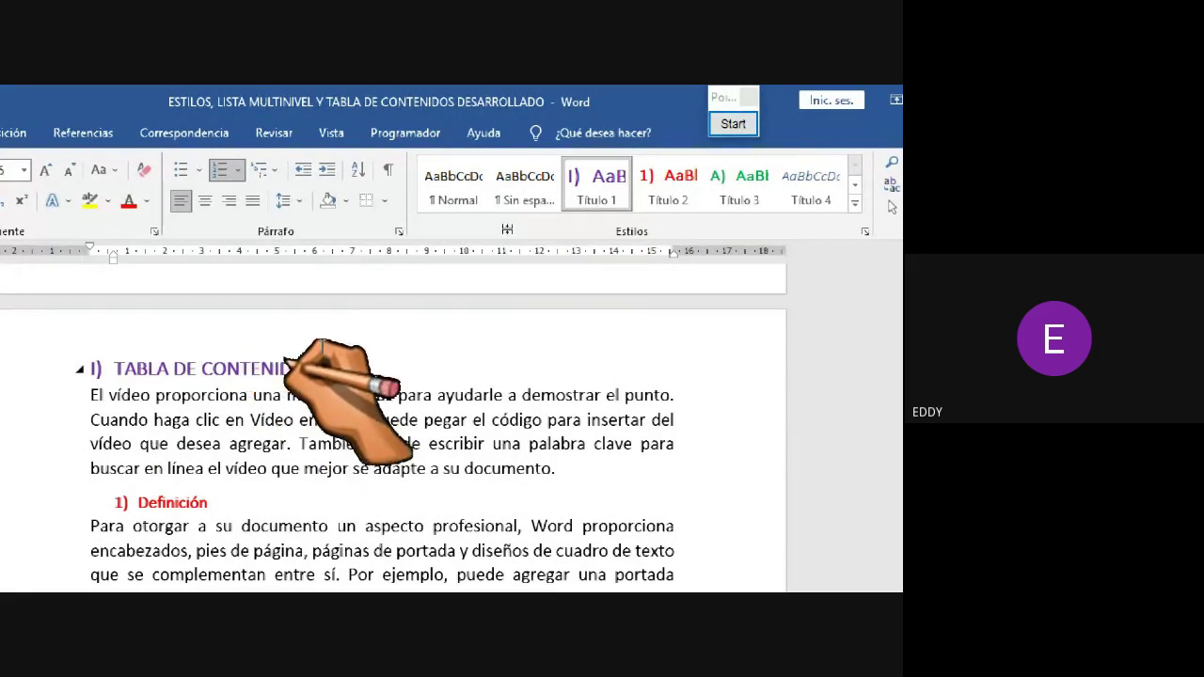
{"action": "left_click", "coordinate": [149, 496]}
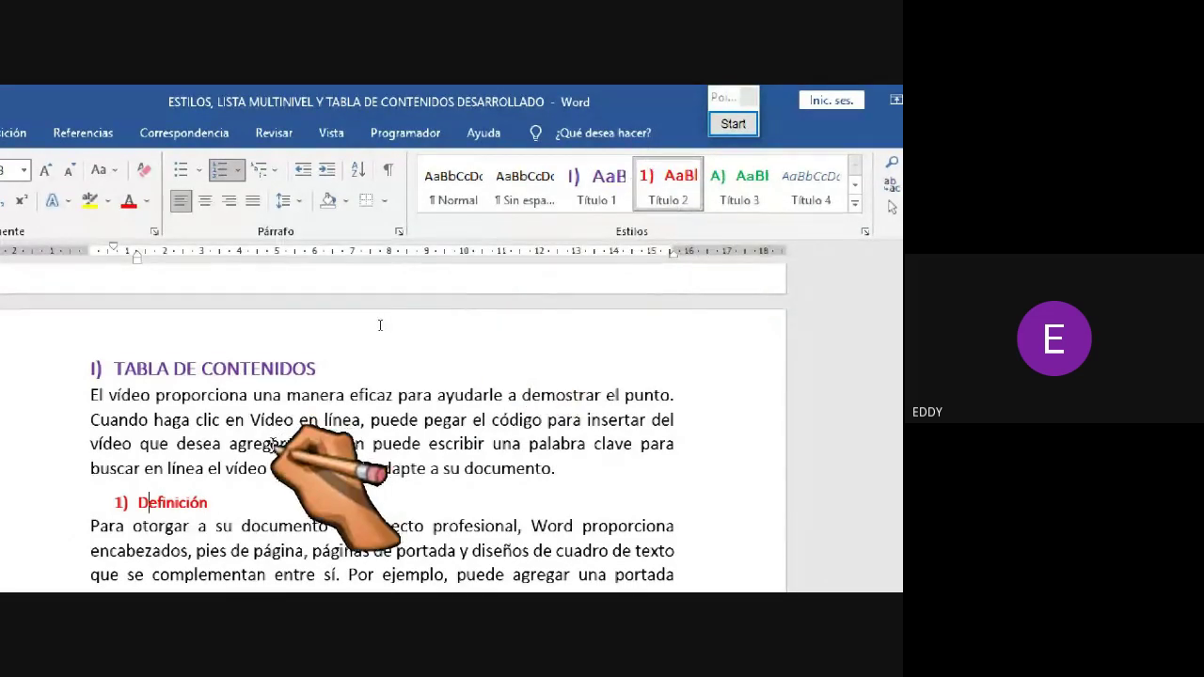
Step: Review the headings from Estructura through Generaciones de estilos and check the style applied to the Estilo antiguo heading
{"action": "scroll", "coordinate": [380, 325], "scroll_direction": "down", "scroll_amount": 12}
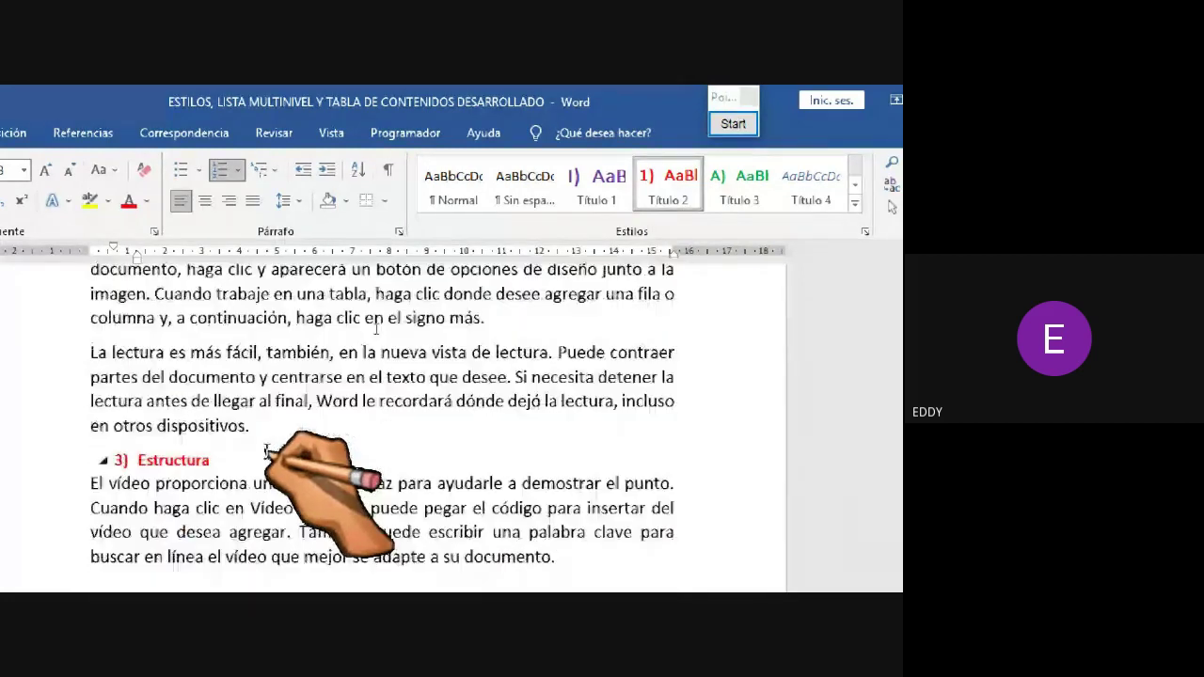
{"action": "scroll", "coordinate": [376, 325], "scroll_direction": "down", "scroll_amount": 10}
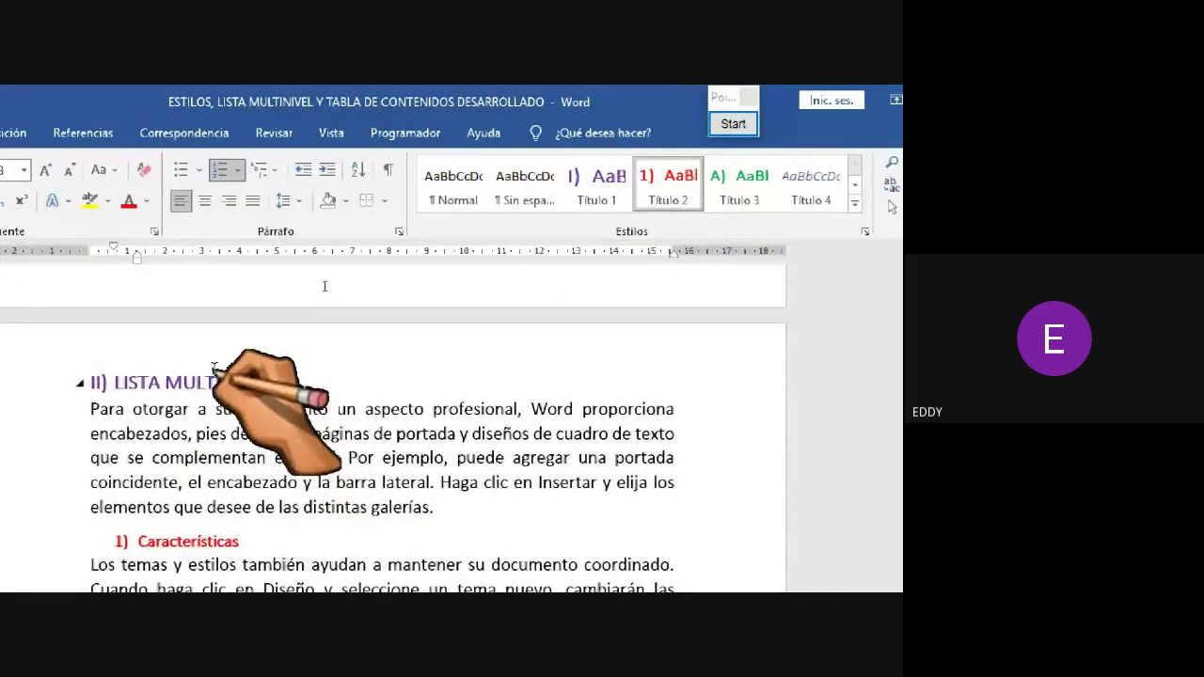
{"action": "scroll", "coordinate": [328, 377], "scroll_direction": "down", "scroll_amount": 12}
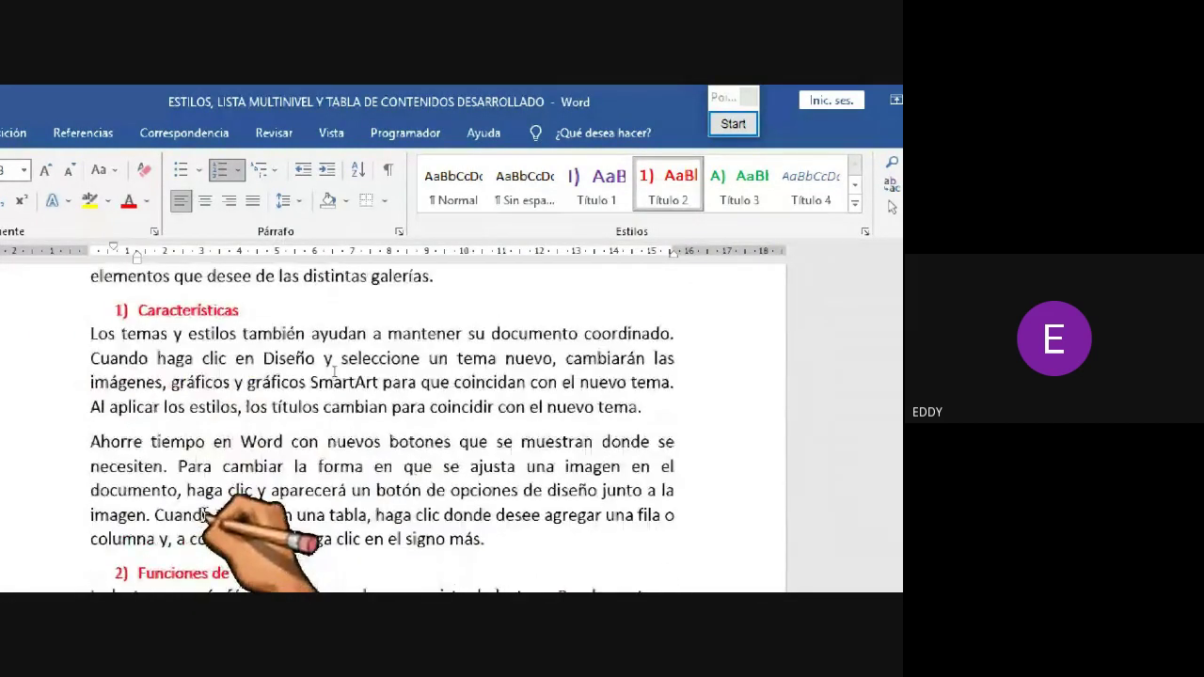
{"action": "scroll", "coordinate": [335, 365], "scroll_direction": "down", "scroll_amount": 12}
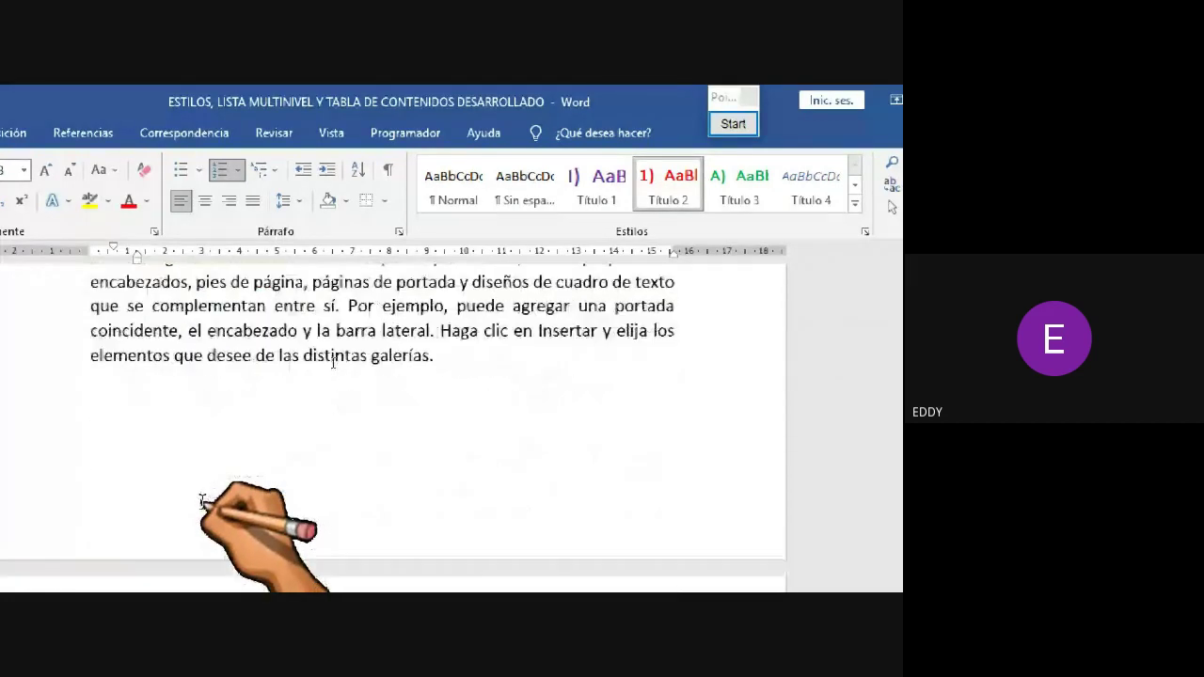
{"action": "scroll", "coordinate": [329, 358], "scroll_direction": "down", "scroll_amount": 4}
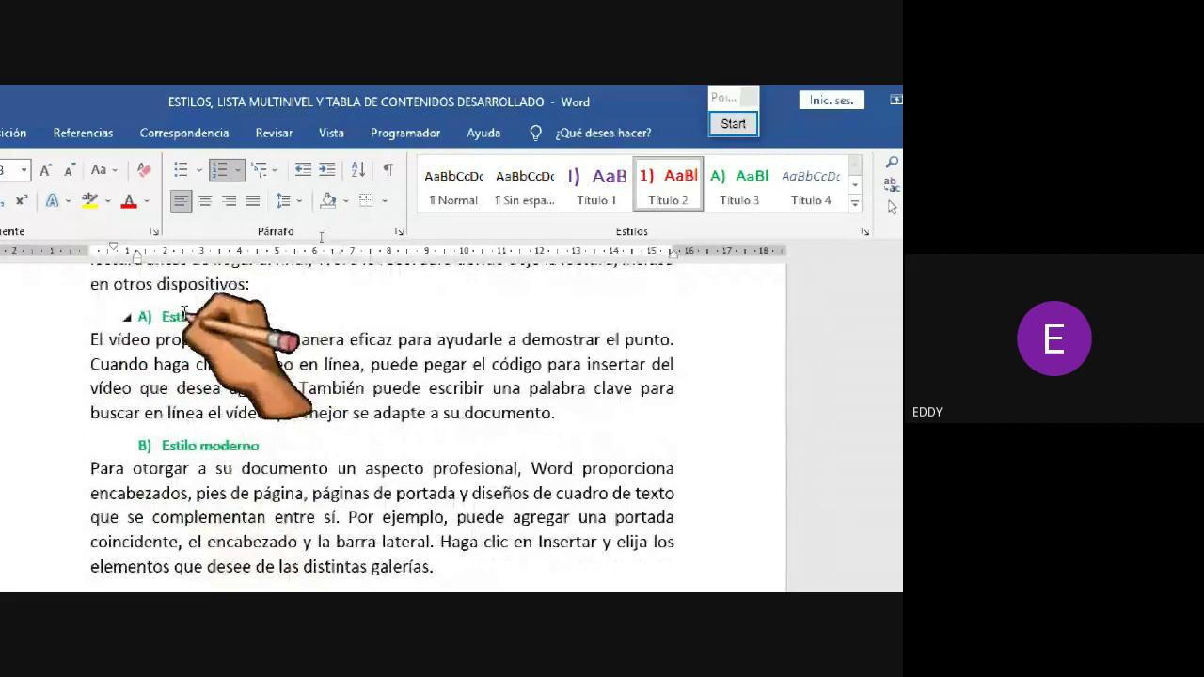
{"action": "scroll", "coordinate": [314, 337], "scroll_direction": "up", "scroll_amount": 3}
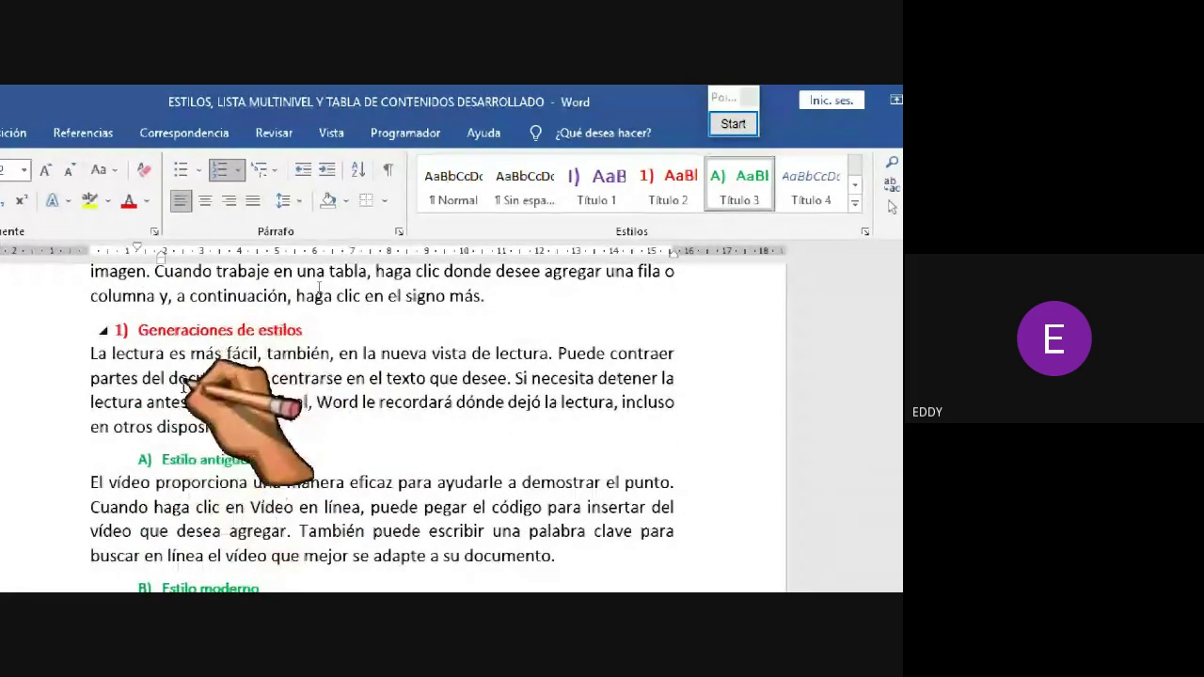
{"action": "left_click", "coordinate": [181, 460]}
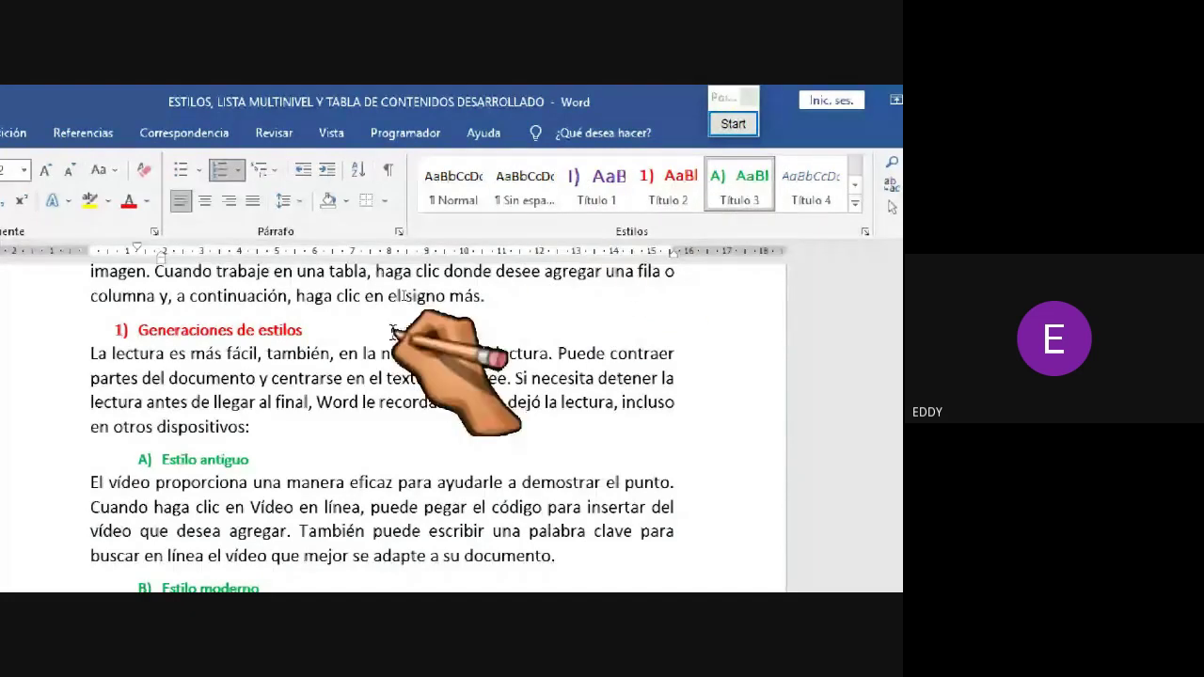
Step: Compare the title, subtitle and third-level headings across the TABLA DE CONTENIDOS, LISTA MULTINIVEL and ESTILOS DE TEXTOS sections
{"action": "scroll", "coordinate": [393, 332], "scroll_direction": "down", "scroll_amount": 8}
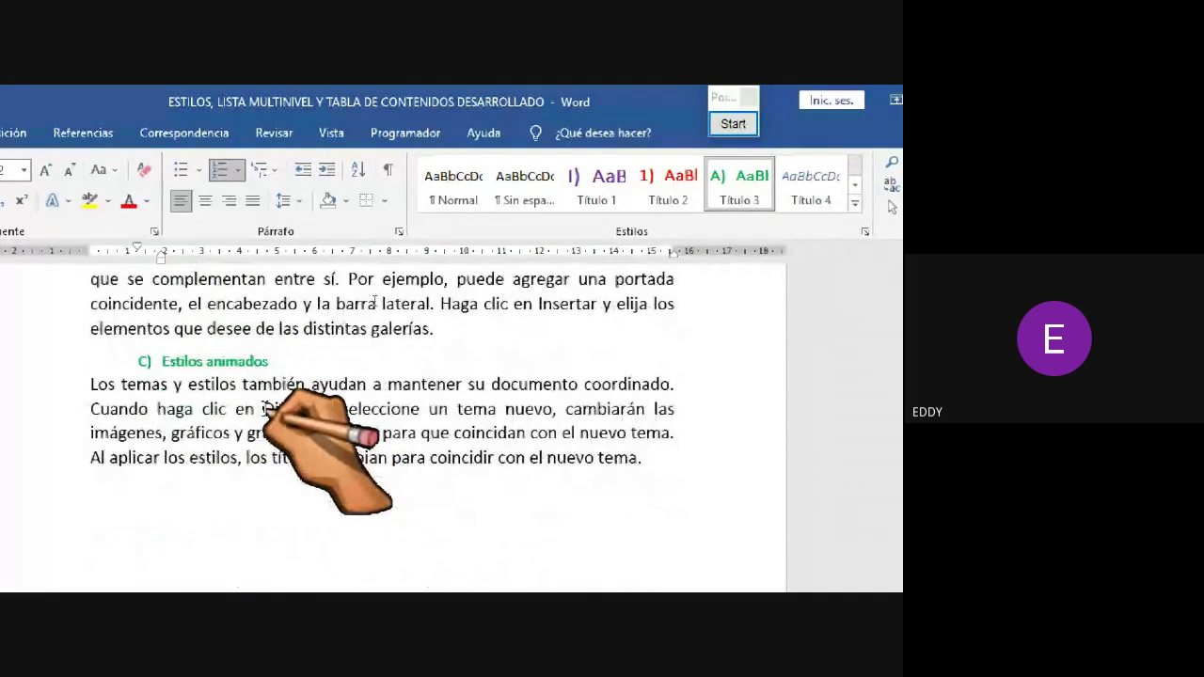
{"action": "scroll", "coordinate": [374, 301], "scroll_direction": "up", "scroll_amount": 20}
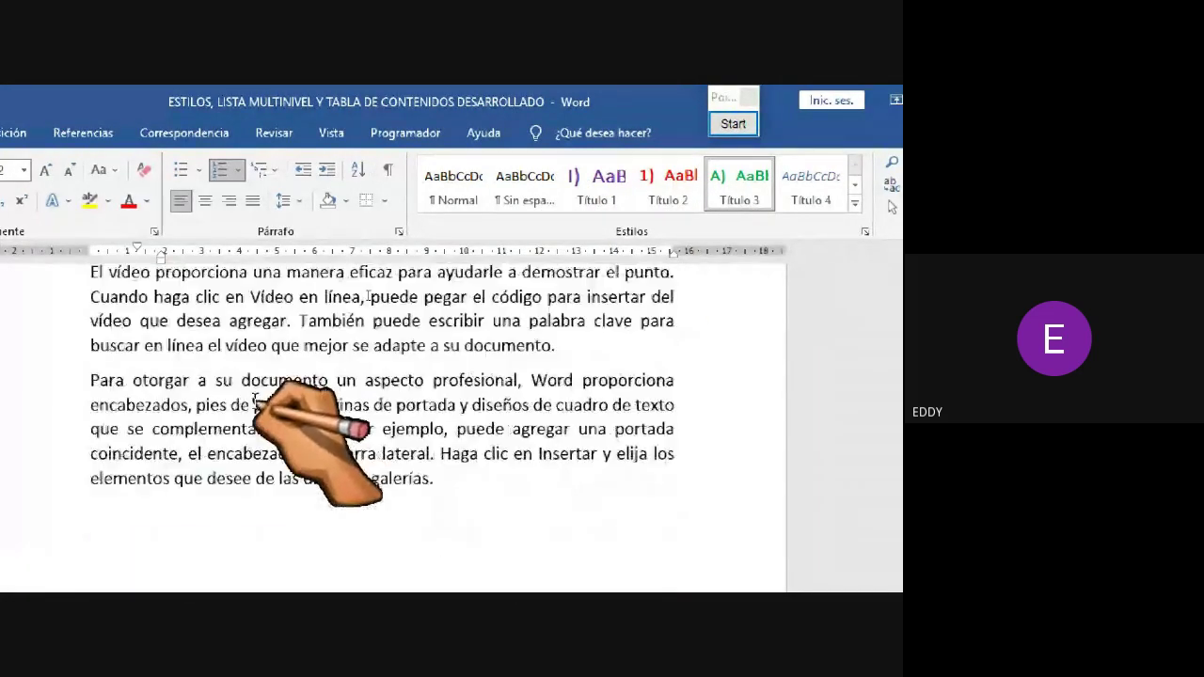
{"action": "scroll", "coordinate": [369, 296], "scroll_direction": "up", "scroll_amount": 10}
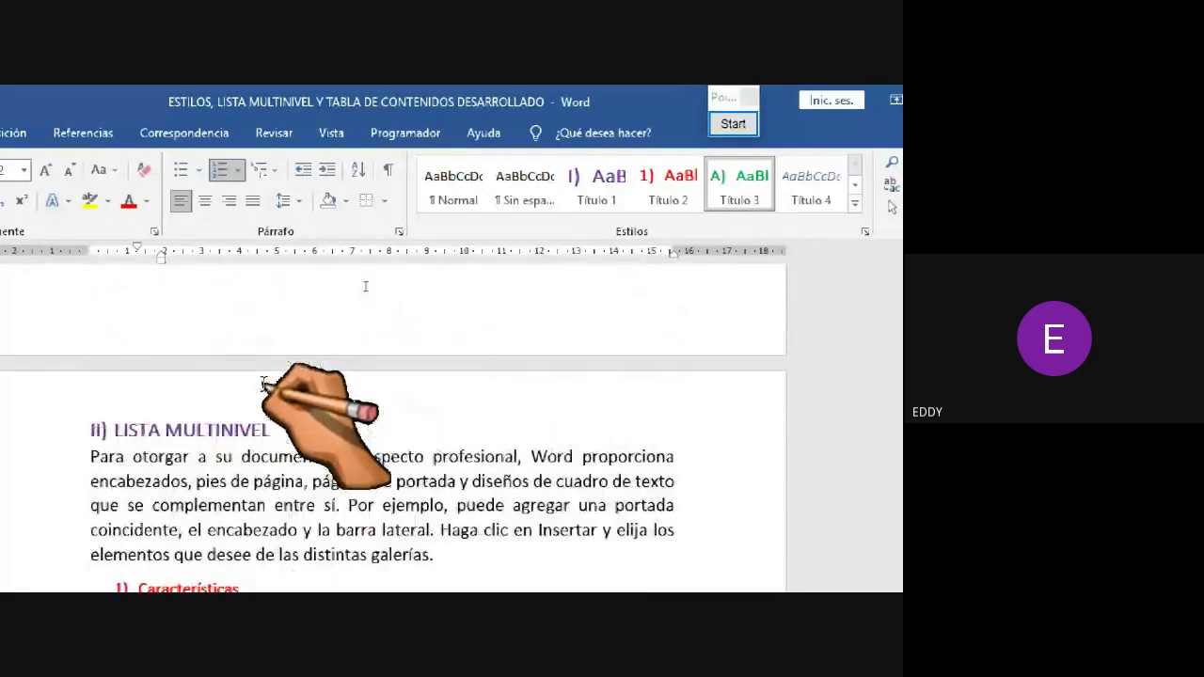
{"action": "scroll", "coordinate": [335, 298], "scroll_direction": "down", "scroll_amount": 10}
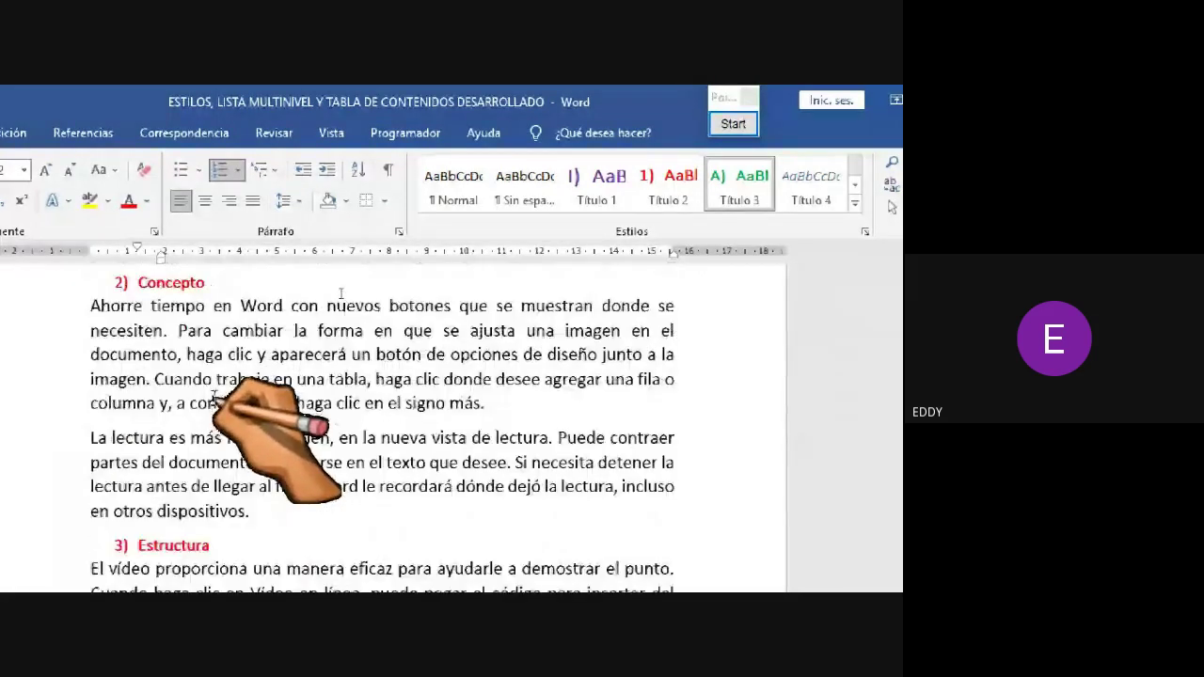
{"action": "scroll", "coordinate": [341, 293], "scroll_direction": "up", "scroll_amount": 2}
{"action": "scroll", "coordinate": [341, 288], "scroll_direction": "up", "scroll_amount": 3}
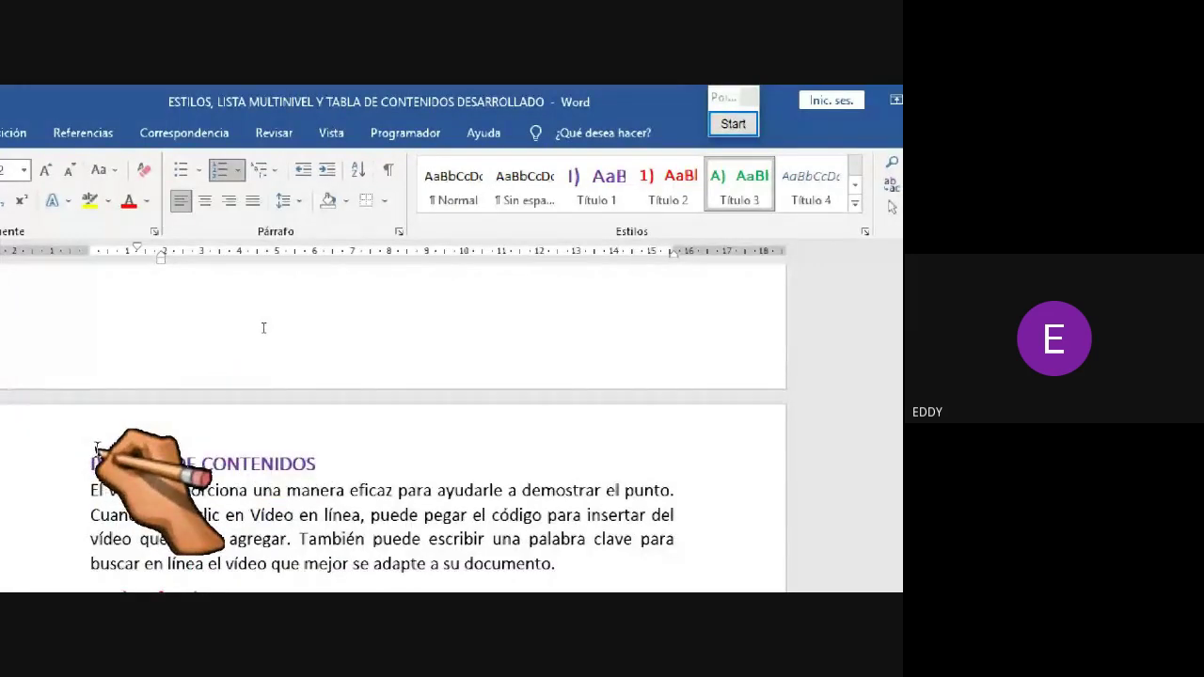
{"action": "scroll", "coordinate": [265, 327], "scroll_direction": "down", "scroll_amount": 2}
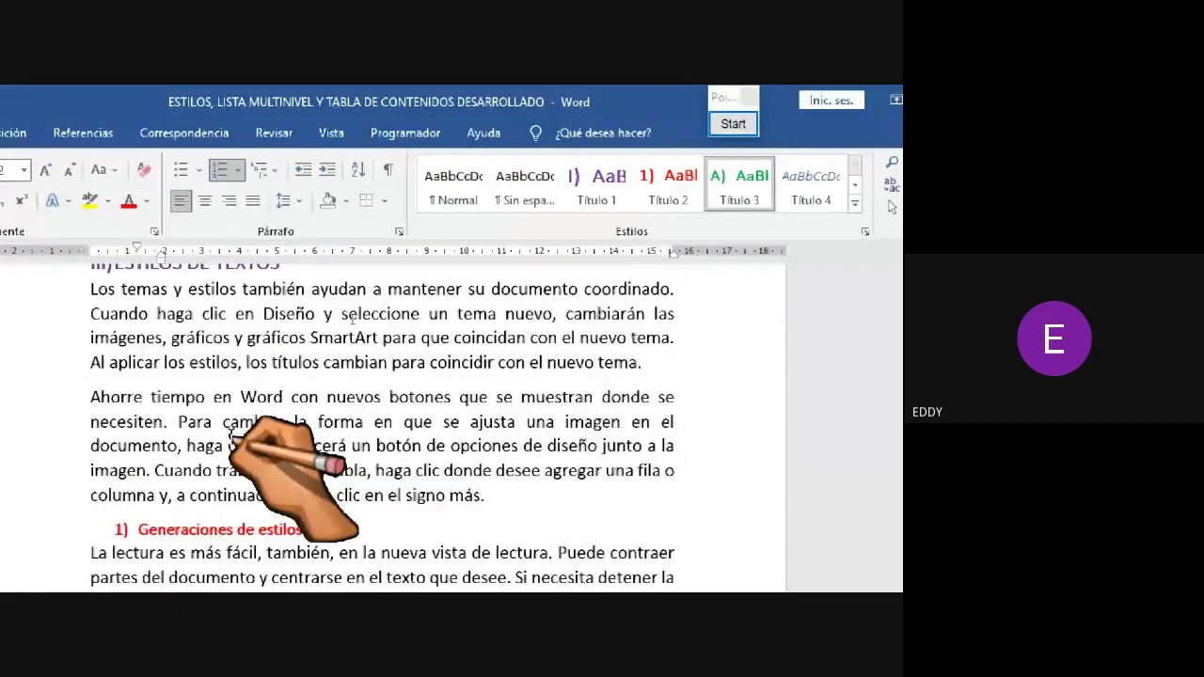
{"action": "scroll", "coordinate": [352, 319], "scroll_direction": "up", "scroll_amount": 15}
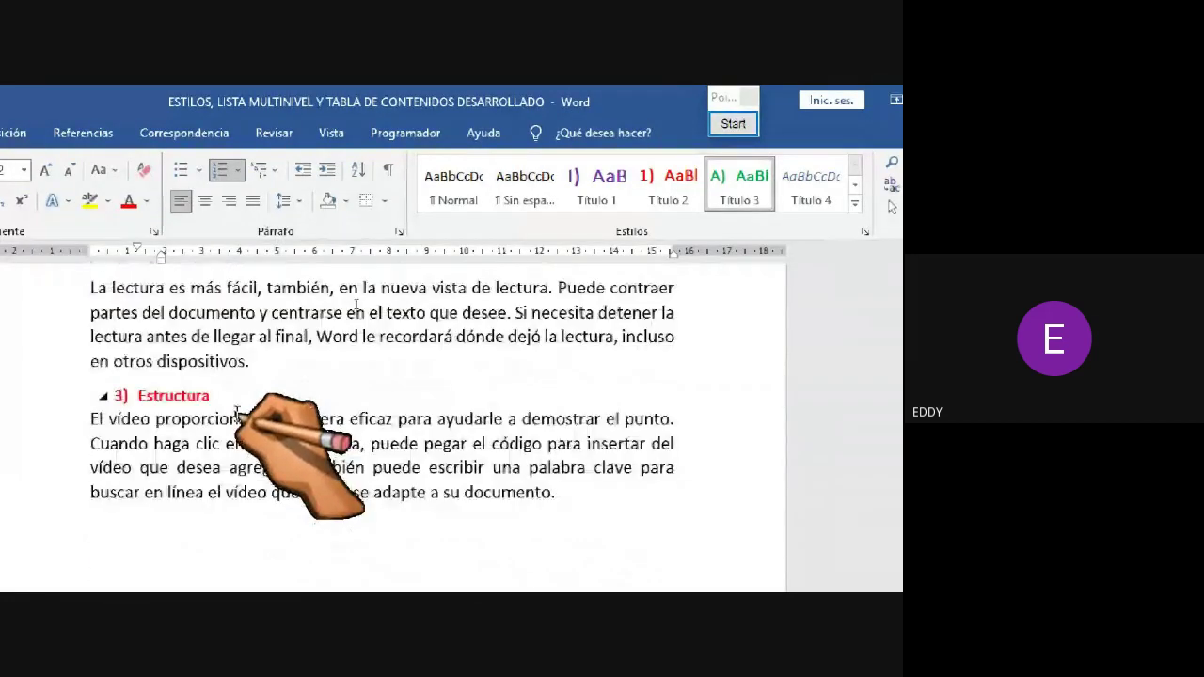
Step: Return to the table of contents at the start of the finished document and review its entries back up to Contenido
{"action": "scroll", "coordinate": [361, 296], "scroll_direction": "up", "scroll_amount": 5}
{"action": "scroll", "coordinate": [364, 287], "scroll_direction": "up", "scroll_amount": 10}
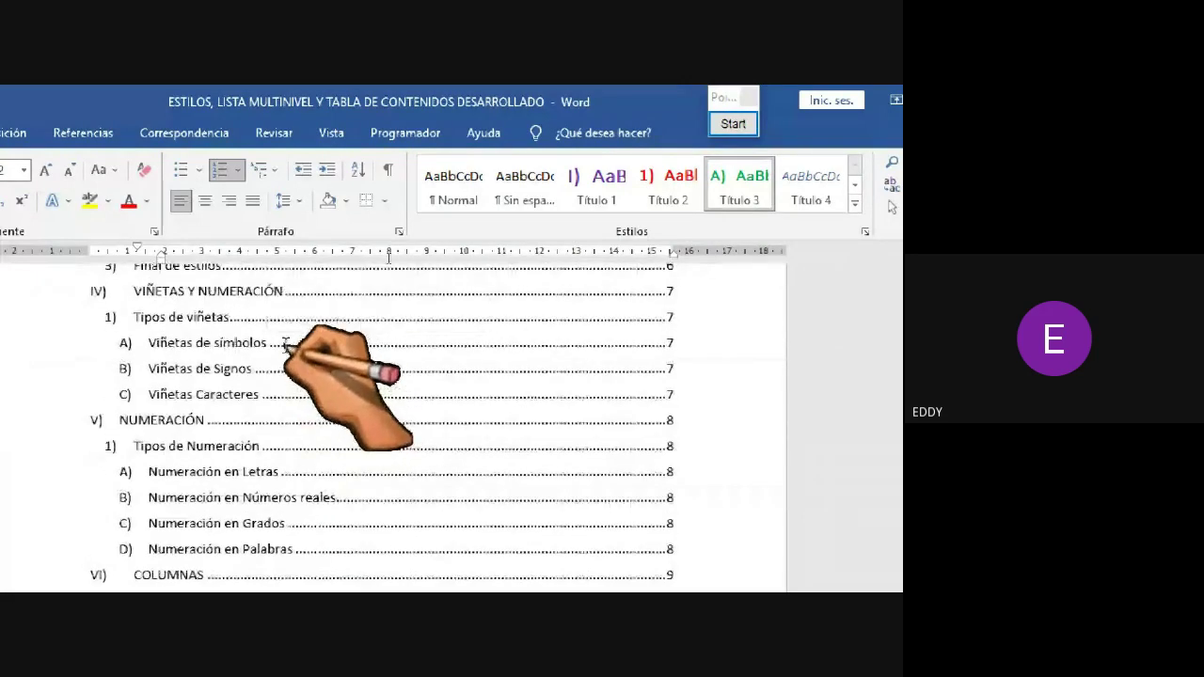
{"action": "scroll", "coordinate": [388, 282], "scroll_direction": "up", "scroll_amount": 5}
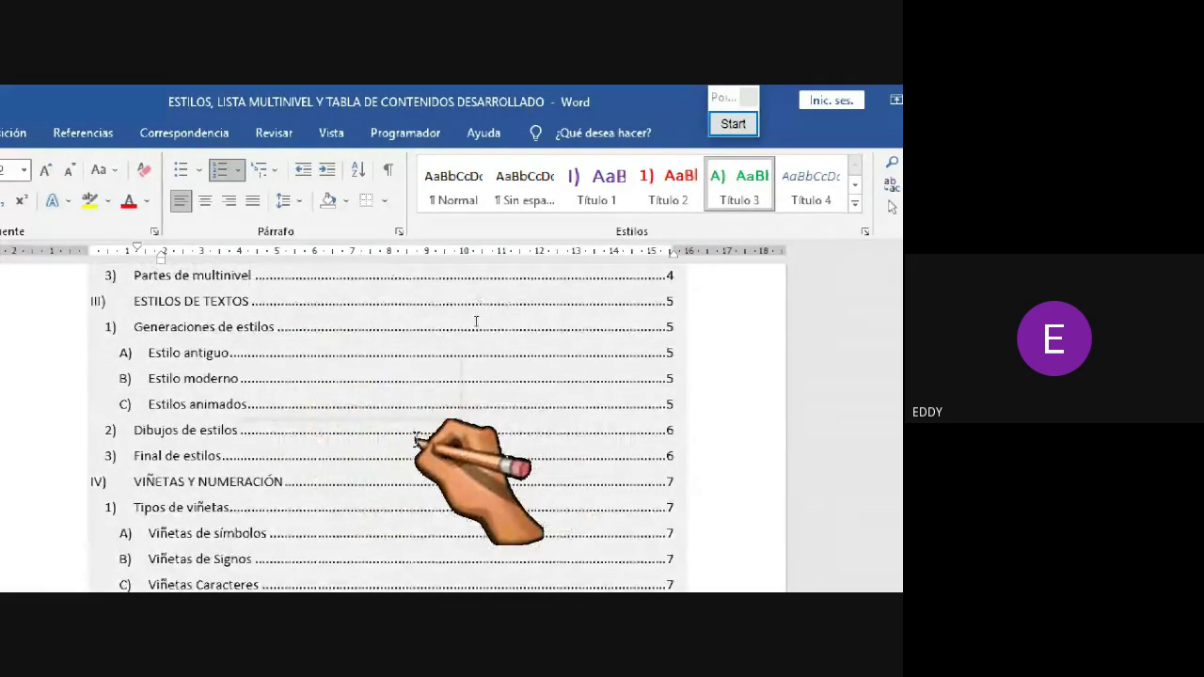
{"action": "left_click", "coordinate": [683, 285]}
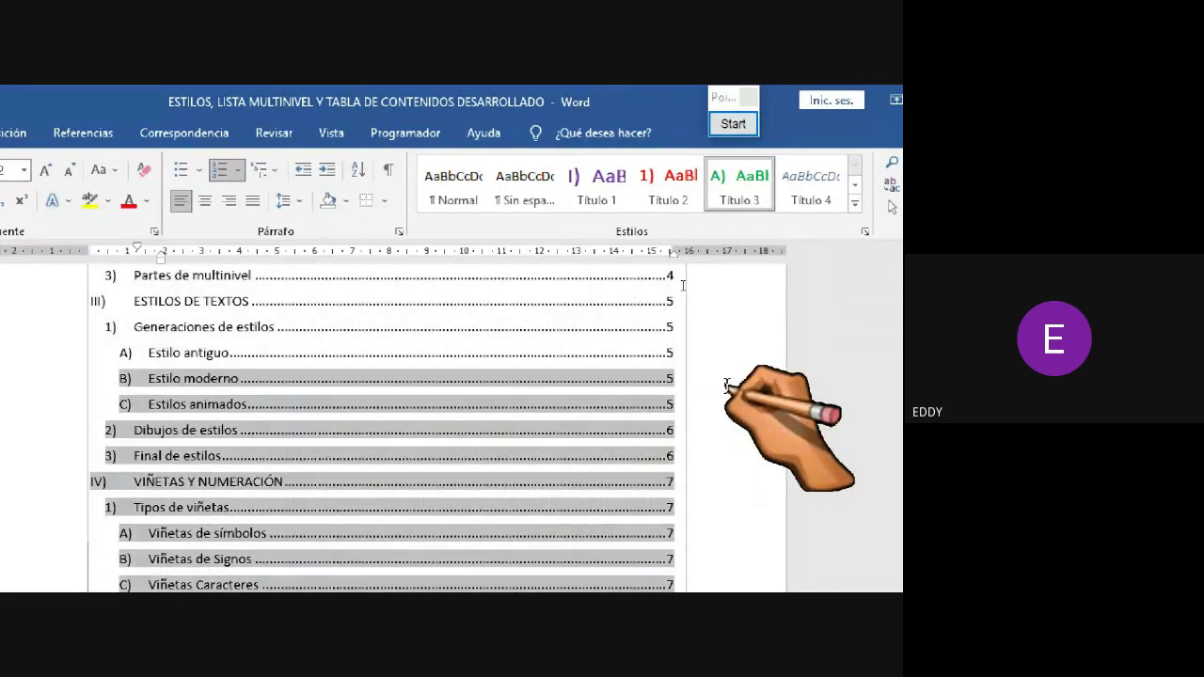
{"action": "scroll", "coordinate": [677, 291], "scroll_direction": "up", "scroll_amount": 5}
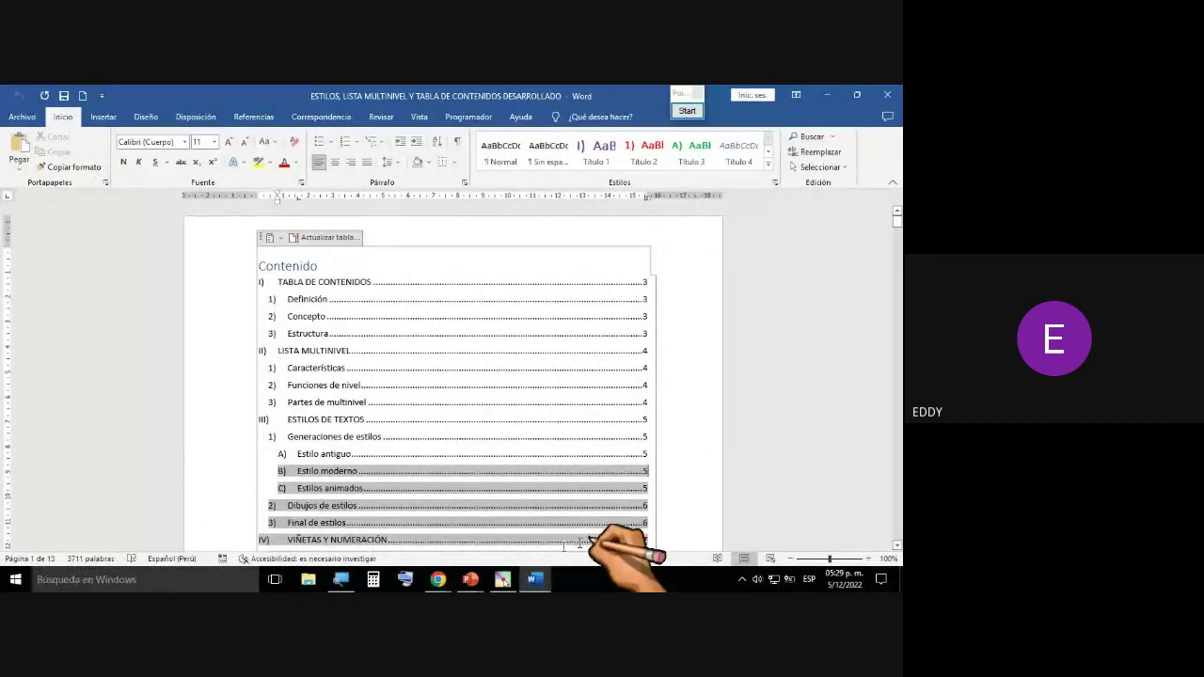
Step: Switch to the unformatted document ESTILOS, LISTA MULTINIVEL Y TABLA DE CONTENIDOS and go to its blank first page
{"action": "mouse_move", "coordinate": [534, 579]}
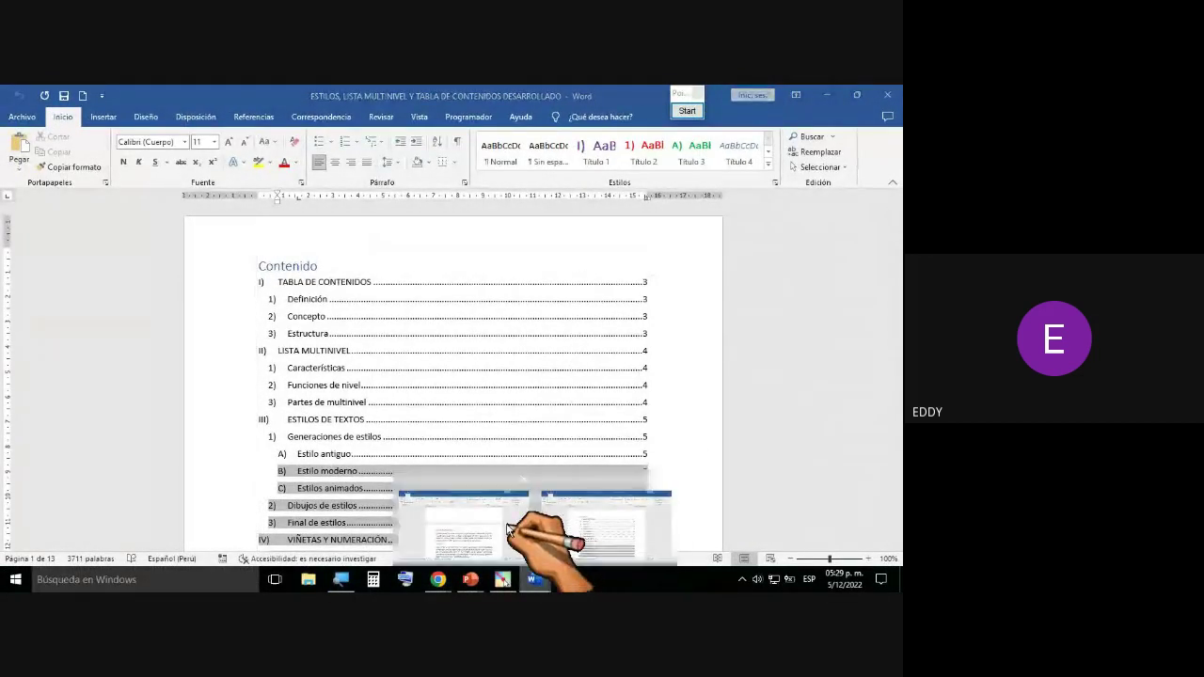
{"action": "left_click", "coordinate": [518, 532]}
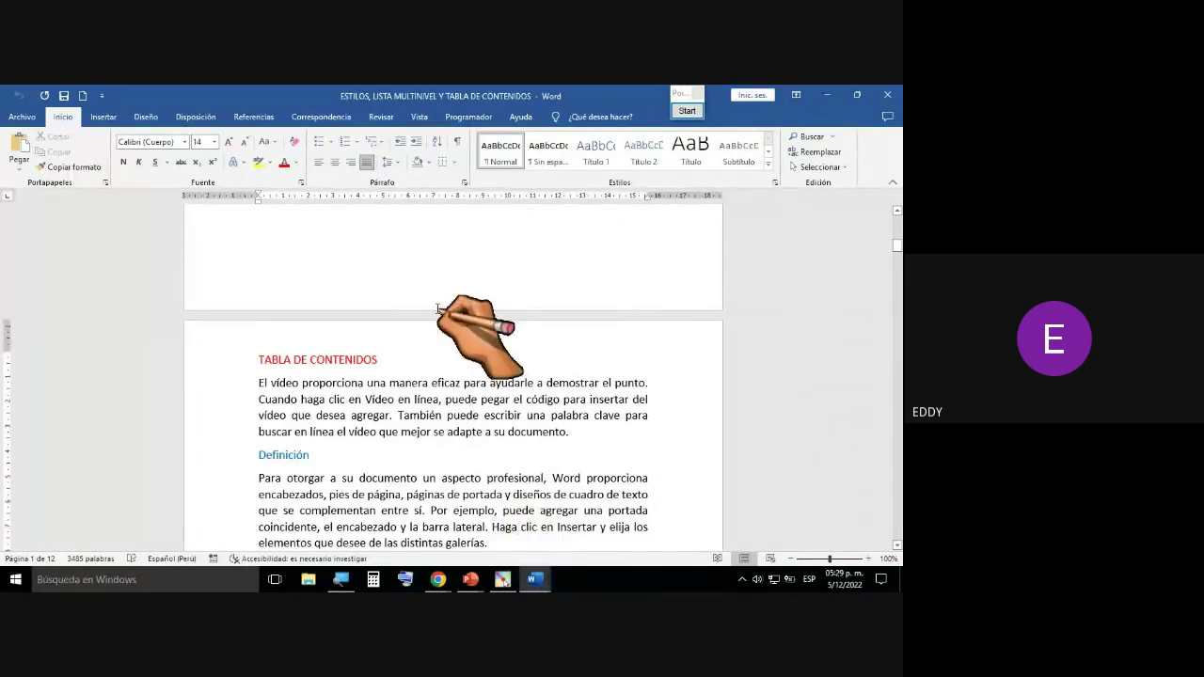
{"action": "scroll", "coordinate": [451, 310], "scroll_direction": "up", "scroll_amount": 5}
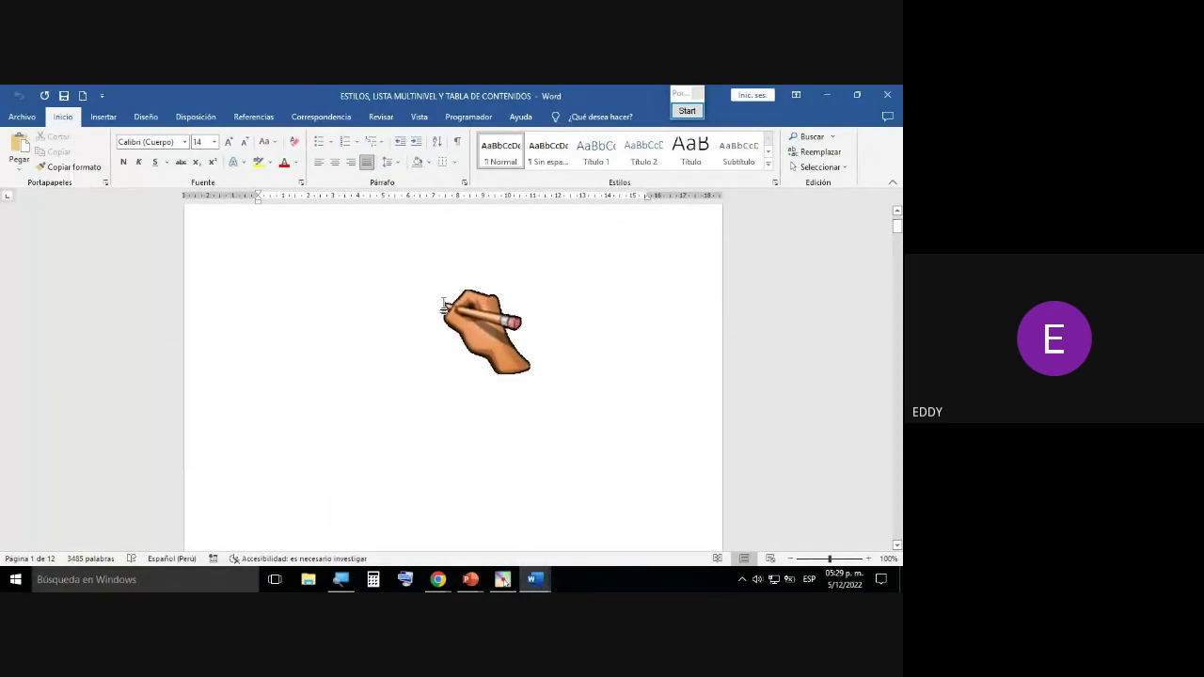
{"action": "scroll", "coordinate": [444, 304], "scroll_direction": "up", "scroll_amount": 2}
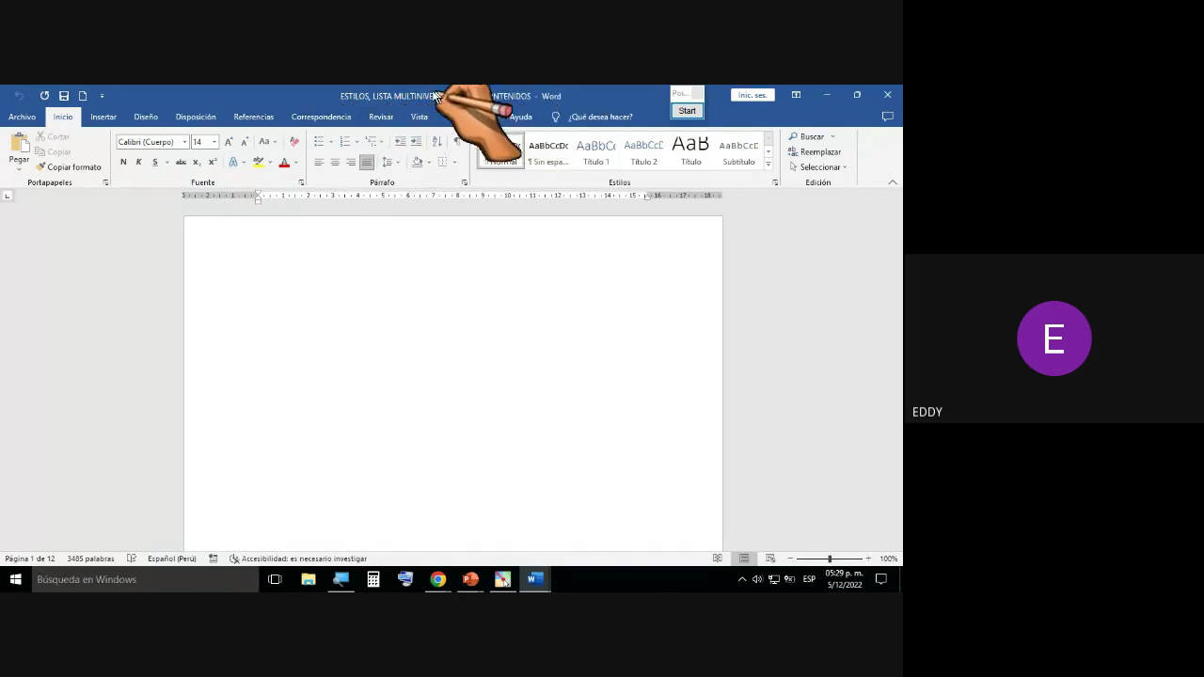
{"action": "mouse_move", "coordinate": [443, 111]}
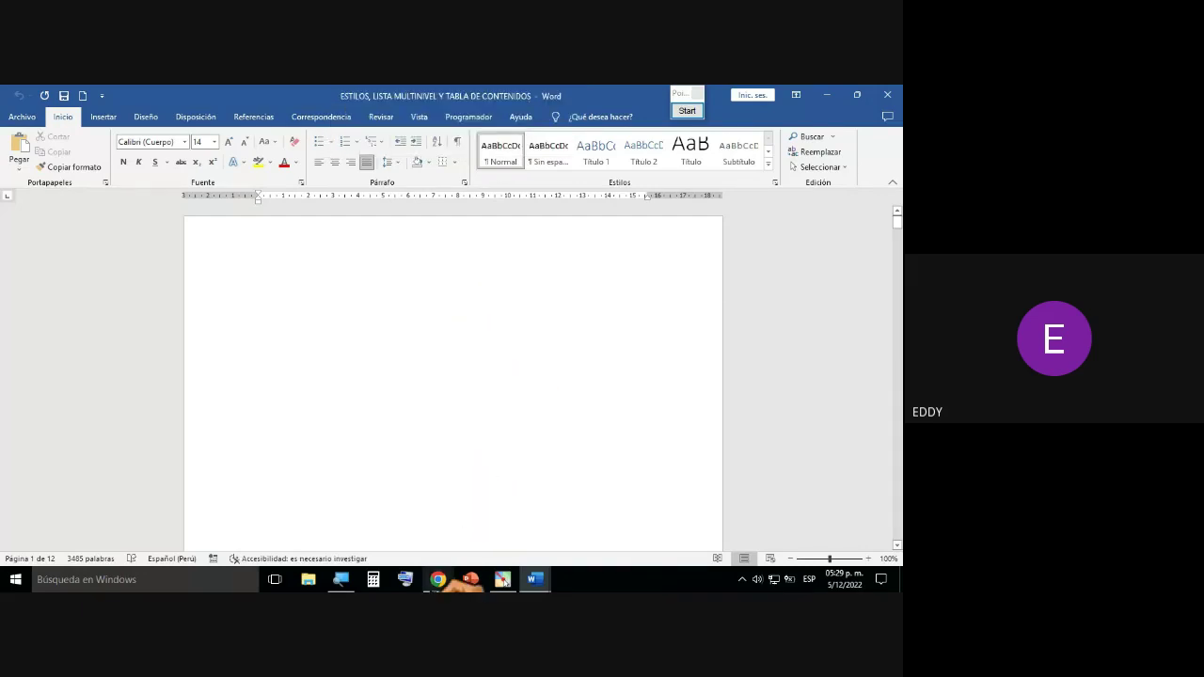
Step: Switch to the Google Meet call in Chrome and read the participants' recent chat messages
{"action": "mouse_move", "coordinate": [441, 585]}
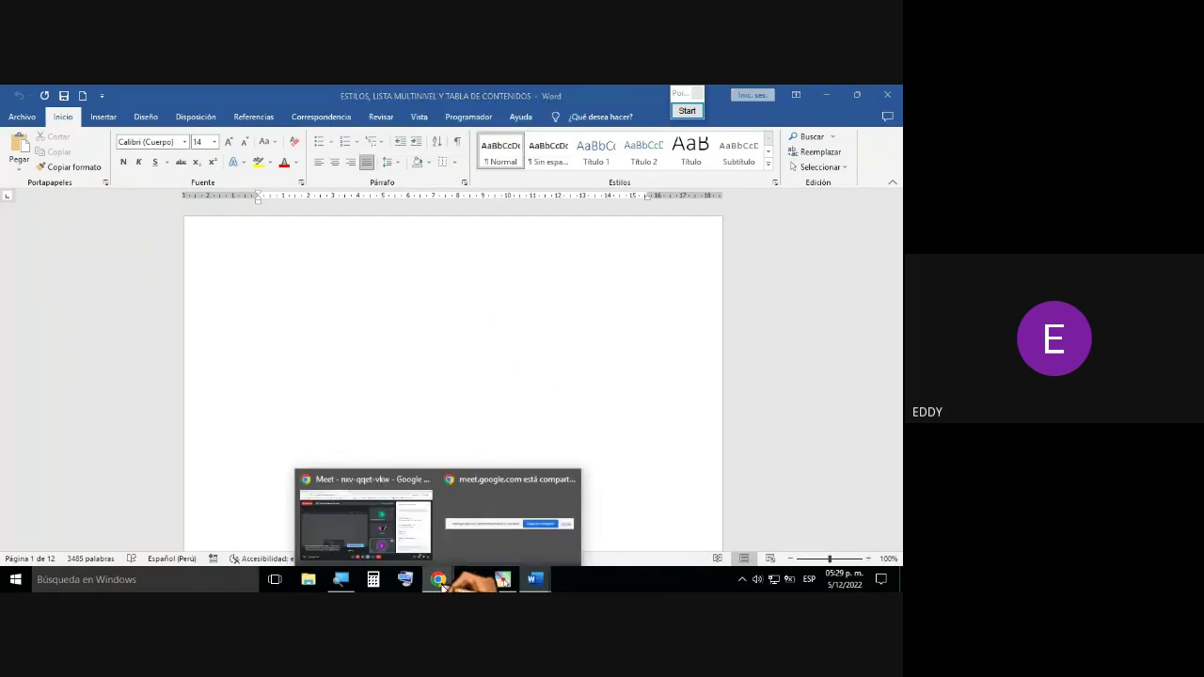
{"action": "left_click", "coordinate": [414, 523]}
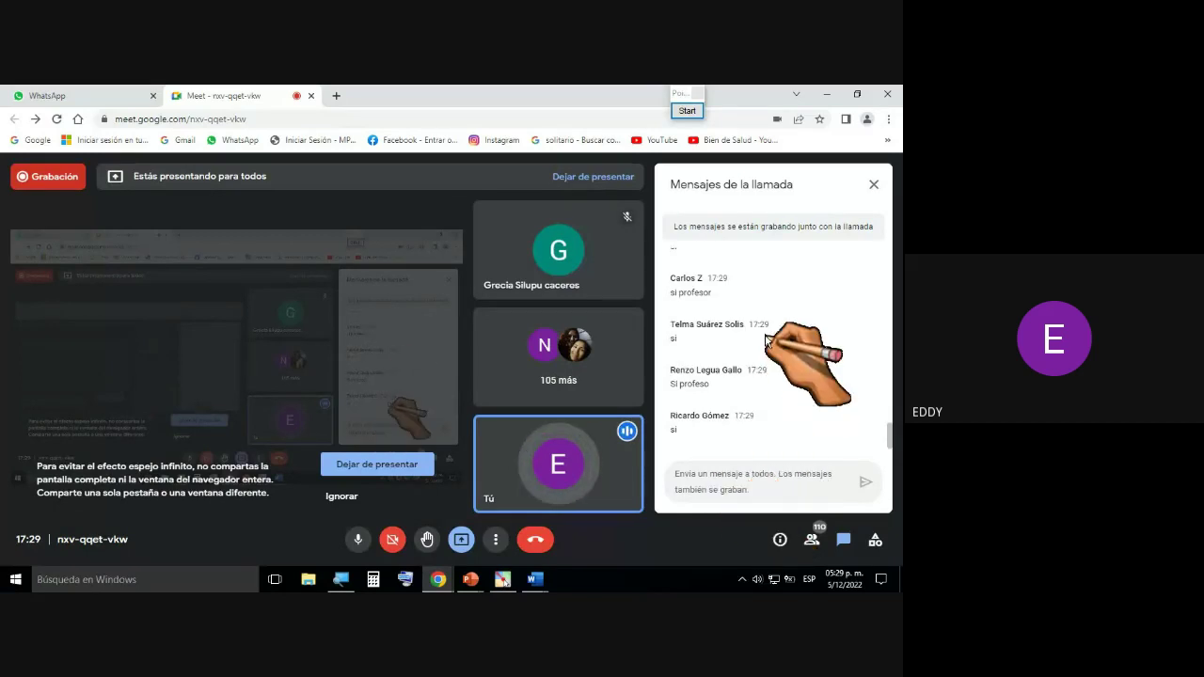
{"action": "scroll", "coordinate": [777, 348], "scroll_direction": "up", "scroll_amount": 4}
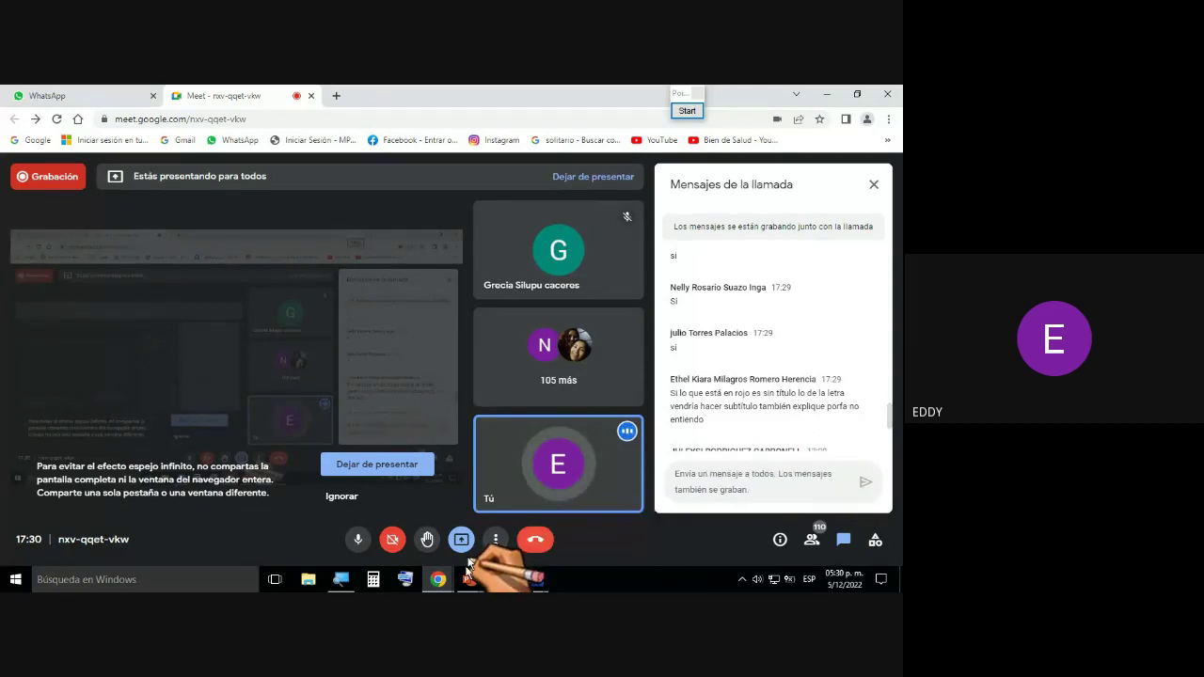
Step: Return to the unformatted Word document and dismiss the Meet presentation notification
{"action": "mouse_move", "coordinate": [439, 588]}
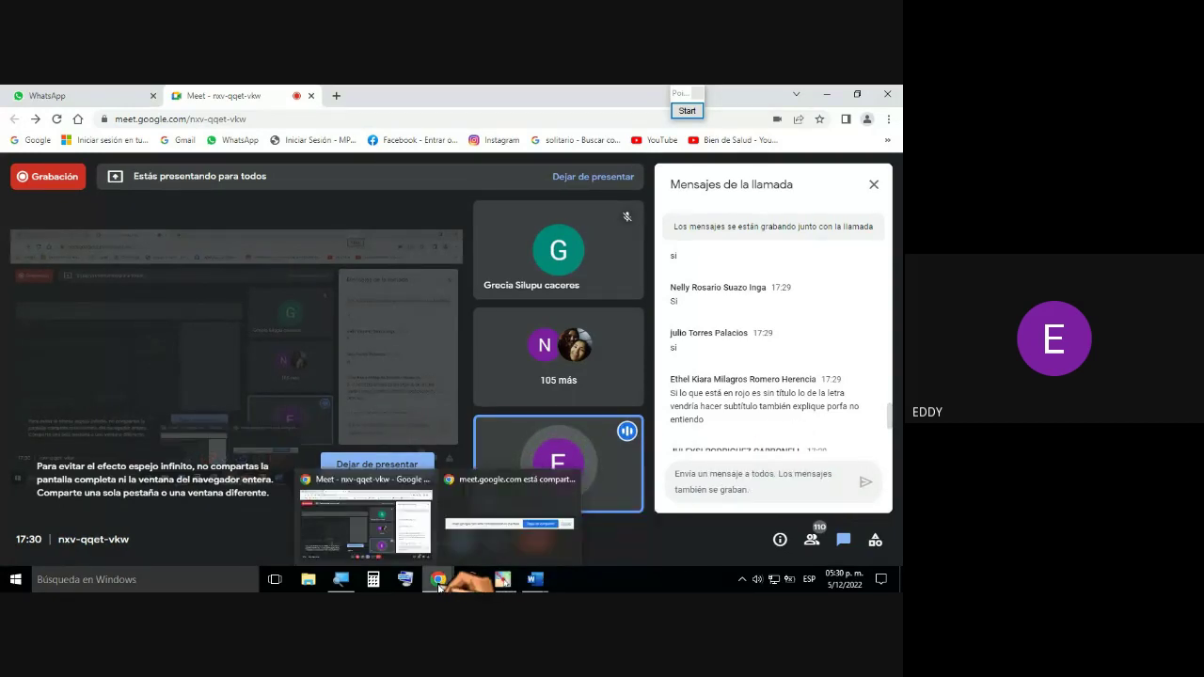
{"action": "left_click", "coordinate": [535, 579]}
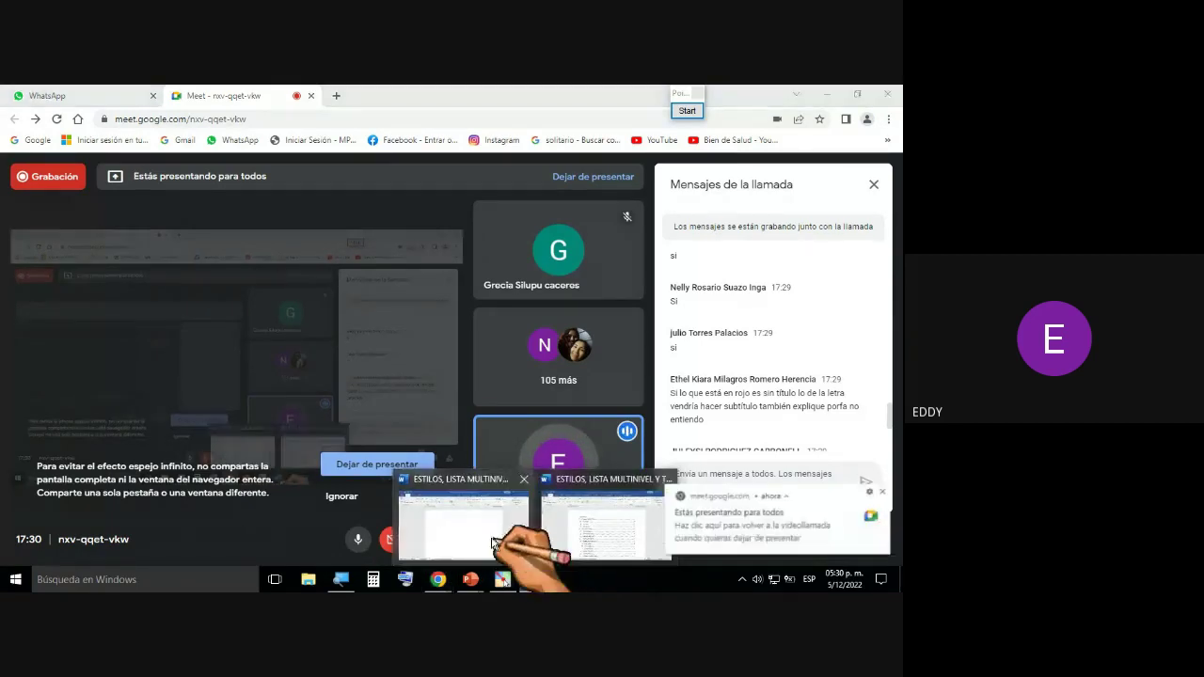
{"action": "left_click", "coordinate": [493, 541]}
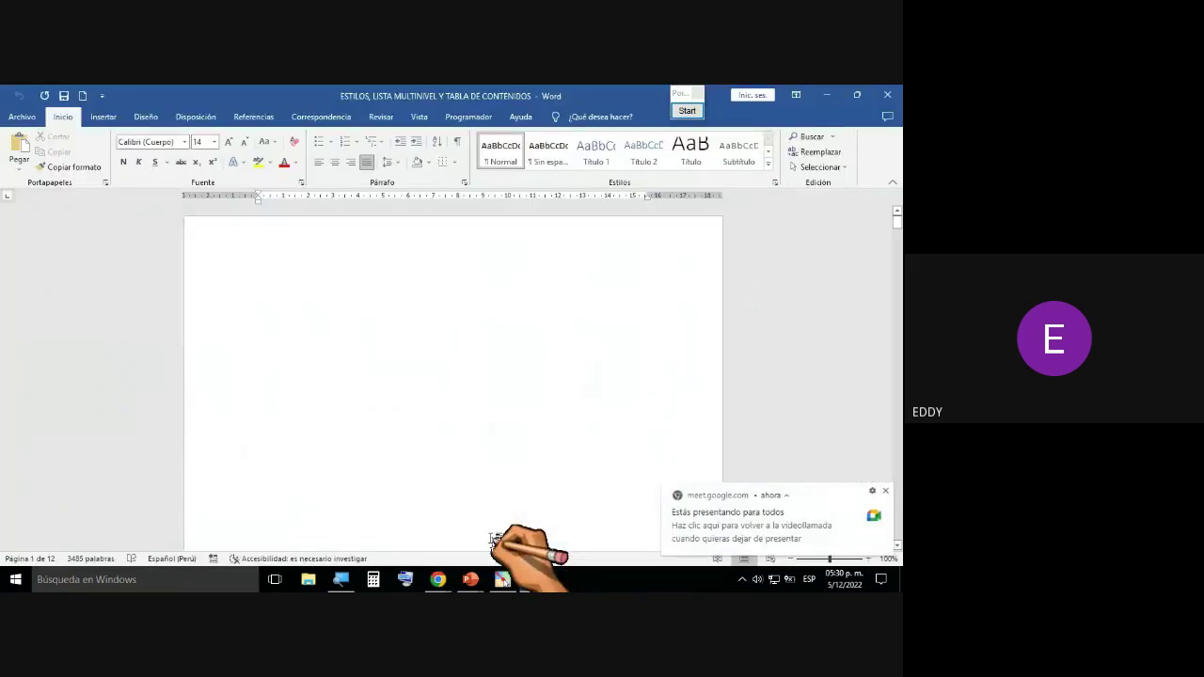
{"action": "left_click", "coordinate": [885, 491]}
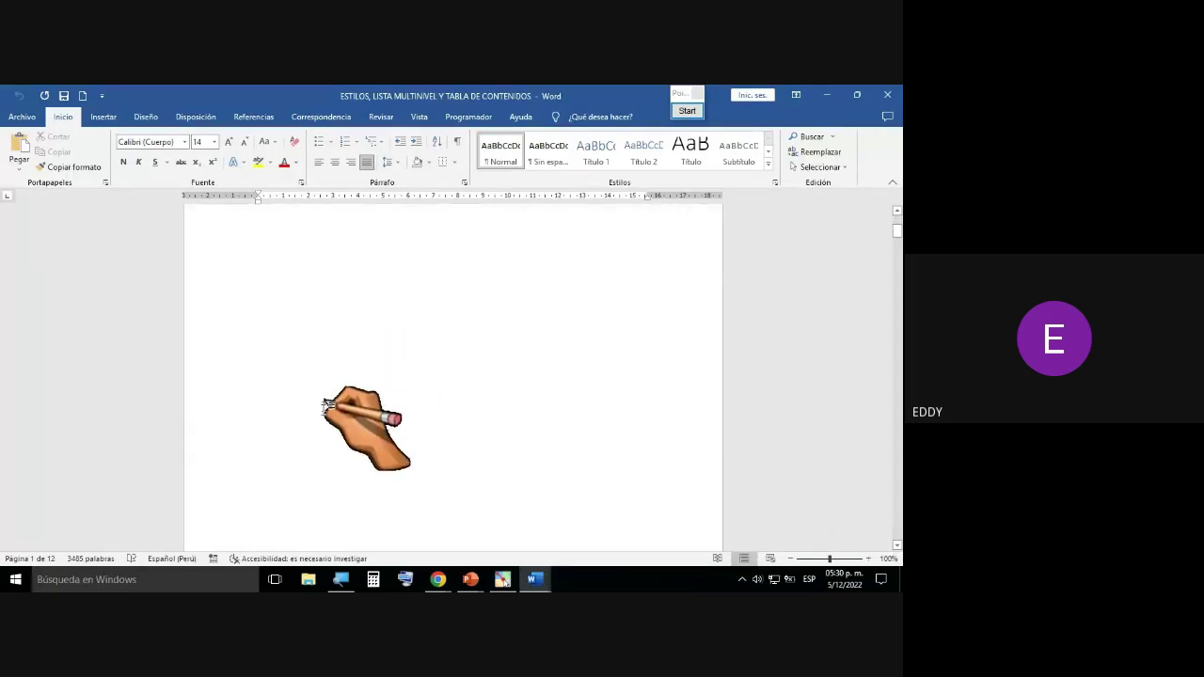
Step: Examine the coloured titles, subtitles and third-level headings from TABLA DE CONTENIDOS through Estilos animados, and return to the first page
{"action": "scroll", "coordinate": [319, 415], "scroll_direction": "down", "scroll_amount": 5}
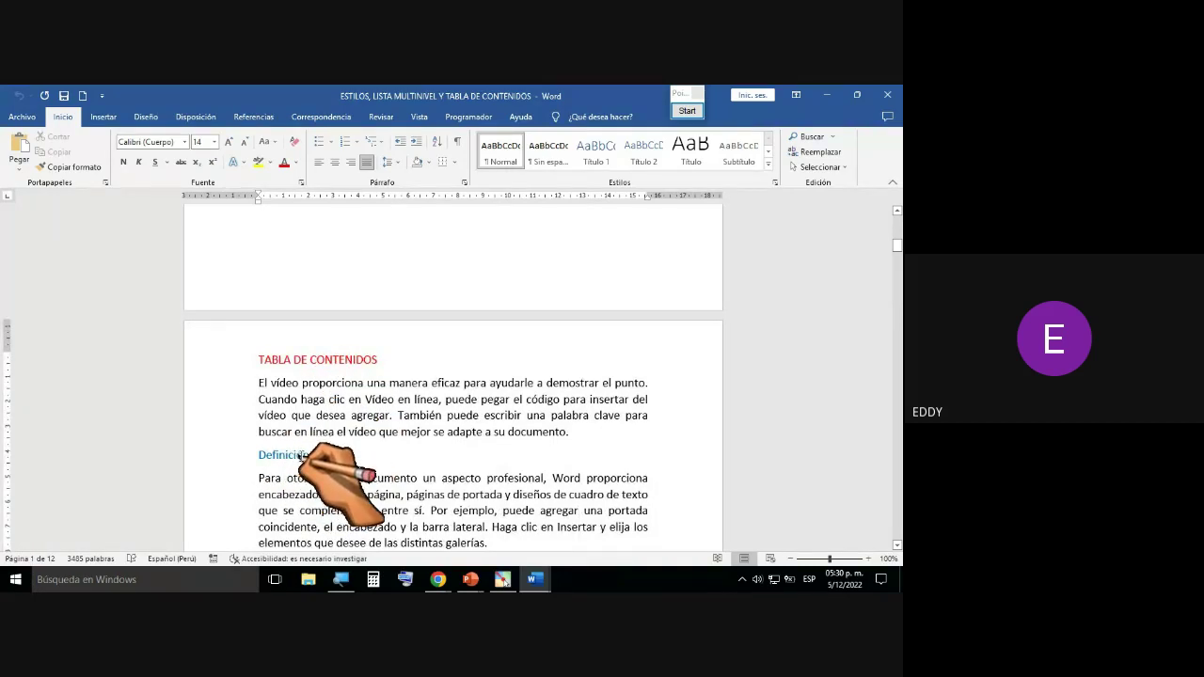
{"action": "scroll", "coordinate": [301, 455], "scroll_direction": "down", "scroll_amount": 6}
{"action": "scroll", "coordinate": [303, 468], "scroll_direction": "down", "scroll_amount": 15}
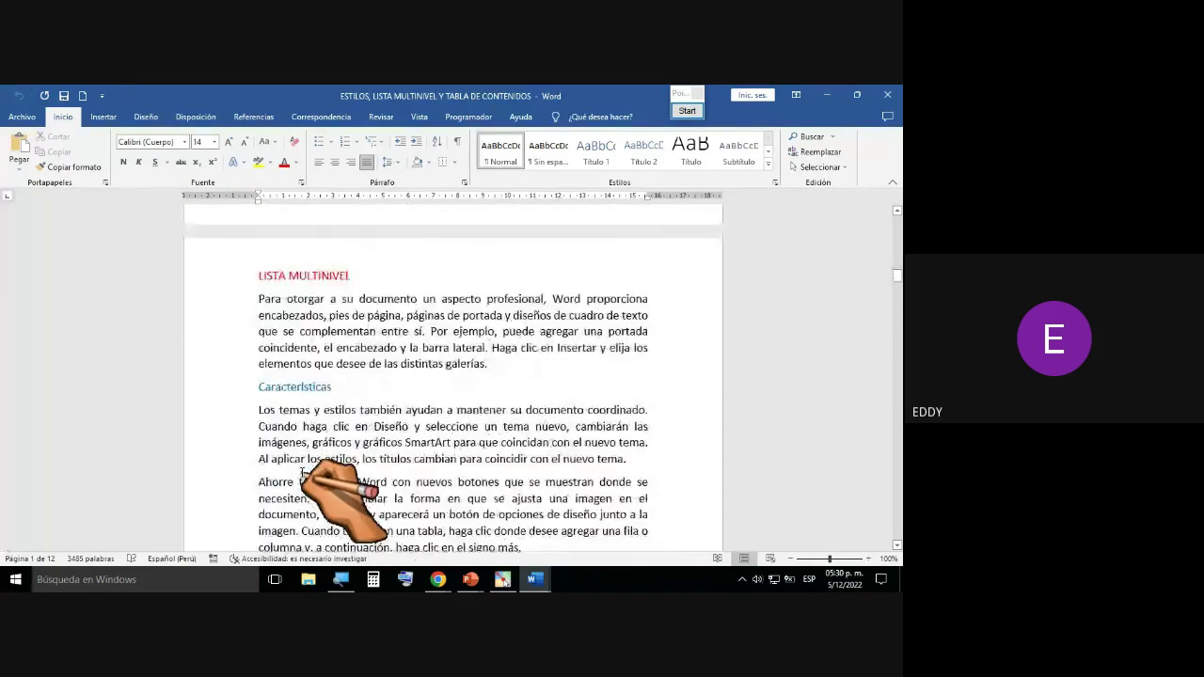
{"action": "scroll", "coordinate": [313, 492], "scroll_direction": "down", "scroll_amount": 12}
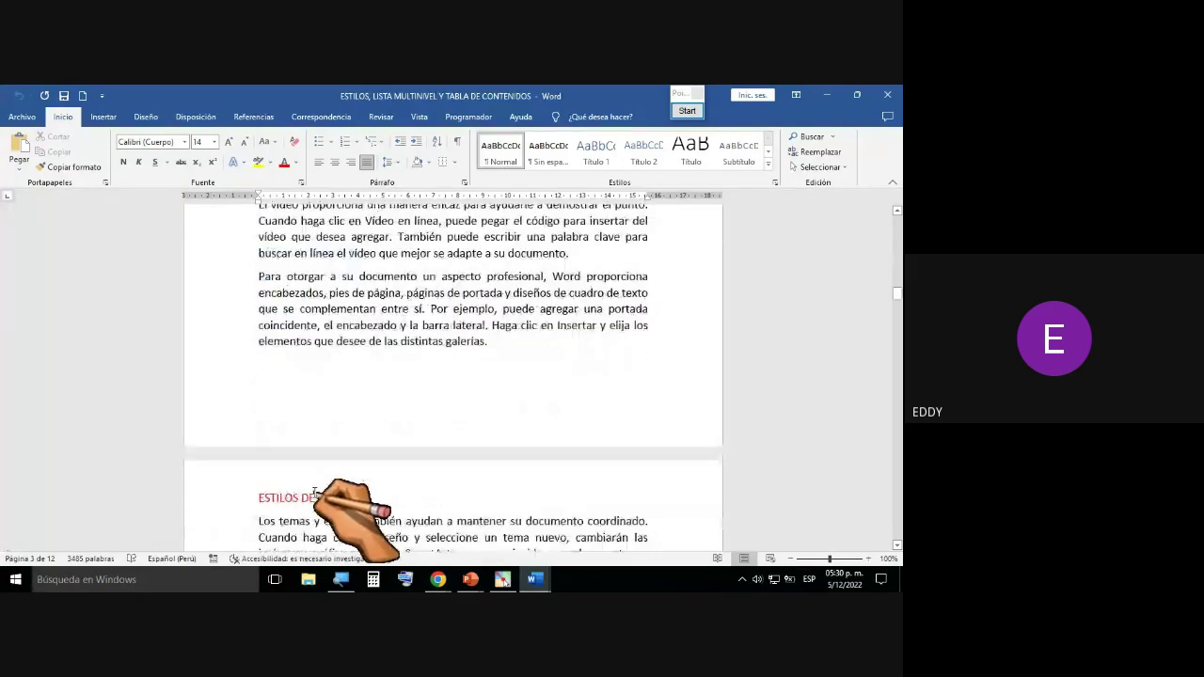
{"action": "scroll", "coordinate": [313, 493], "scroll_direction": "down", "scroll_amount": 2}
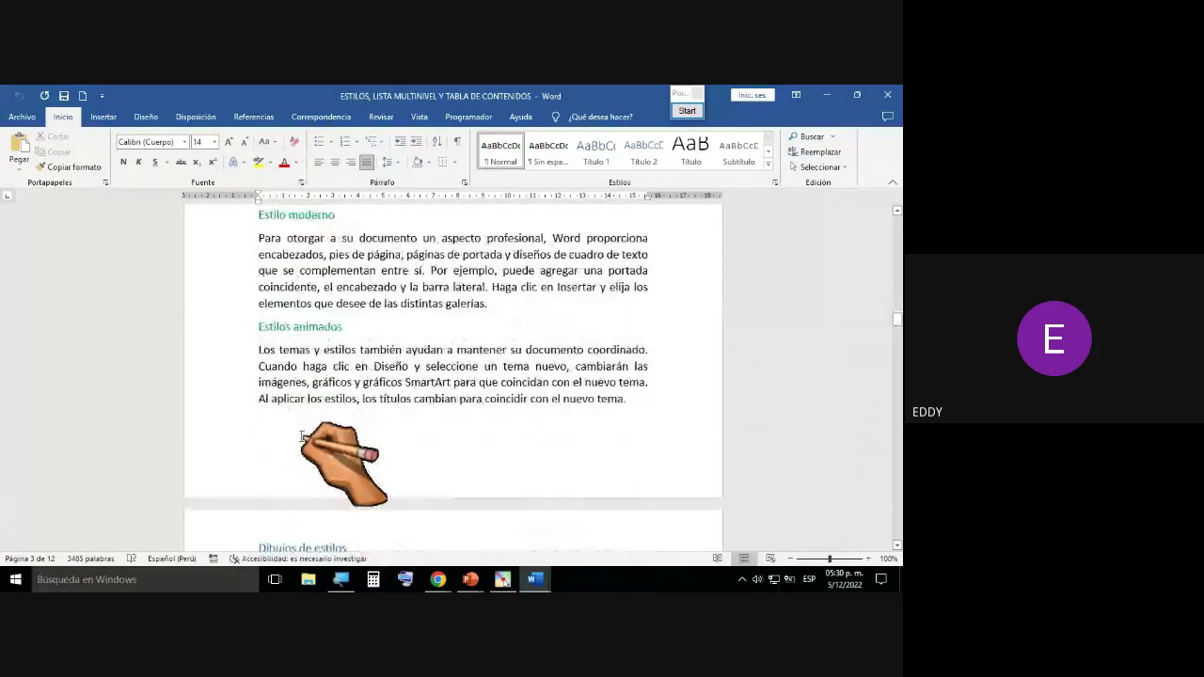
{"action": "scroll", "coordinate": [320, 442], "scroll_direction": "up", "scroll_amount": 1}
{"action": "scroll", "coordinate": [324, 388], "scroll_direction": "up", "scroll_amount": 6}
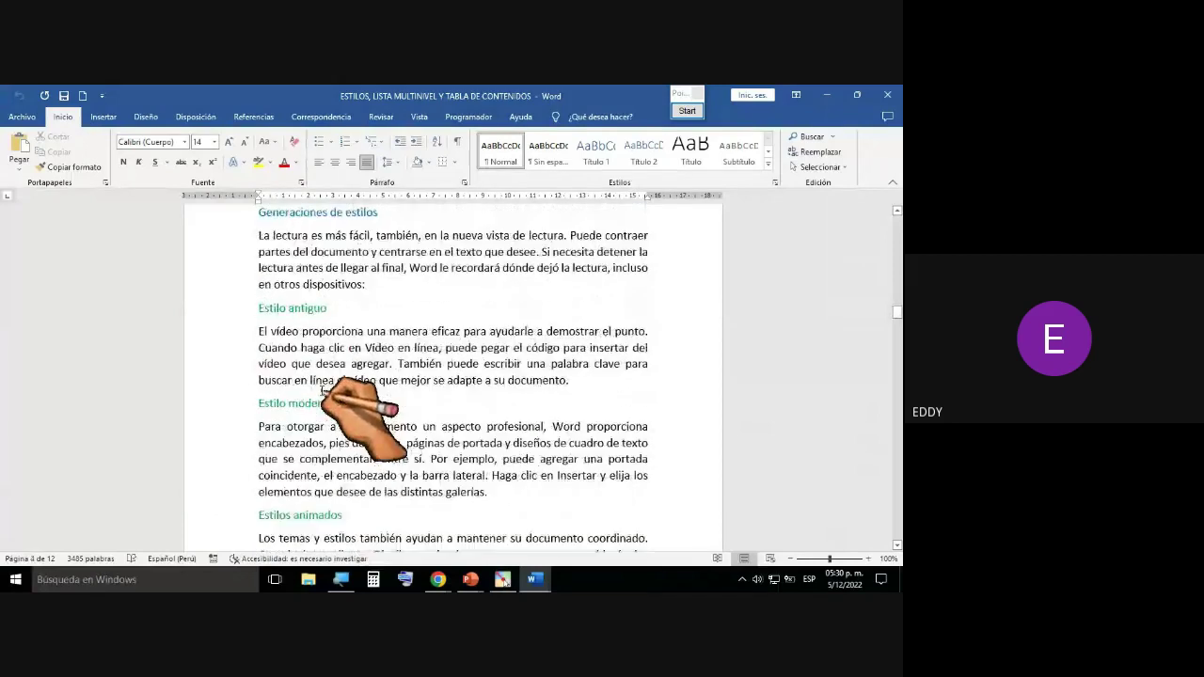
{"action": "scroll", "coordinate": [324, 393], "scroll_direction": "up", "scroll_amount": 15}
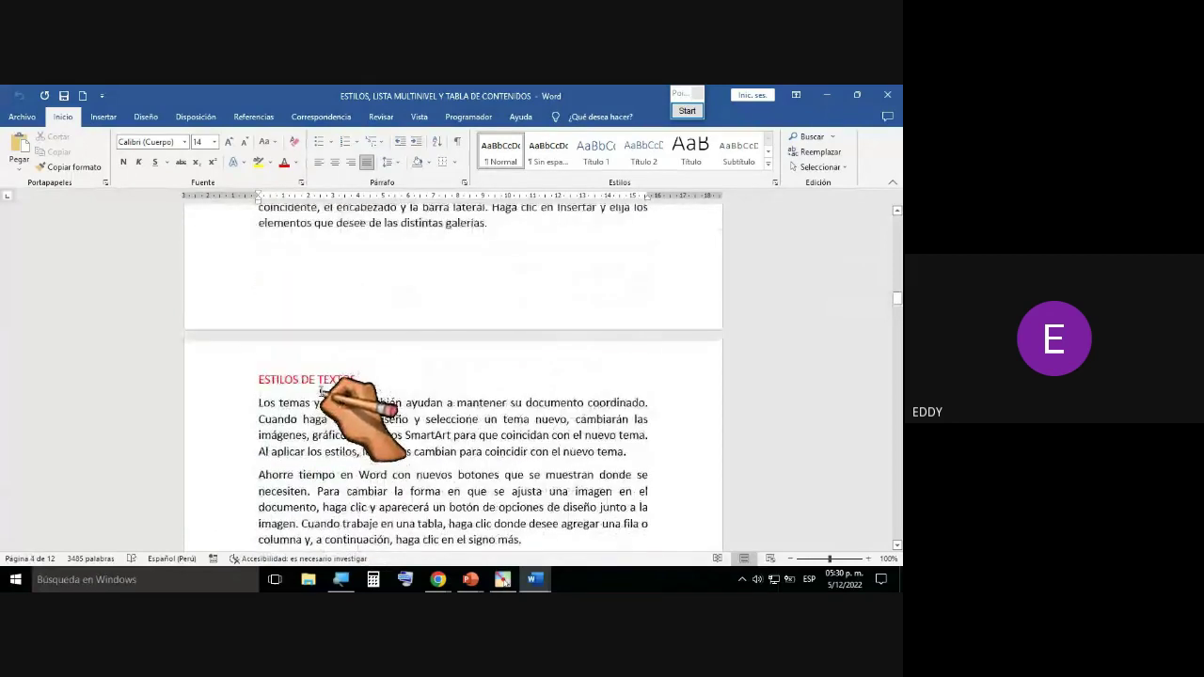
{"action": "scroll", "coordinate": [320, 391], "scroll_direction": "up", "scroll_amount": 4}
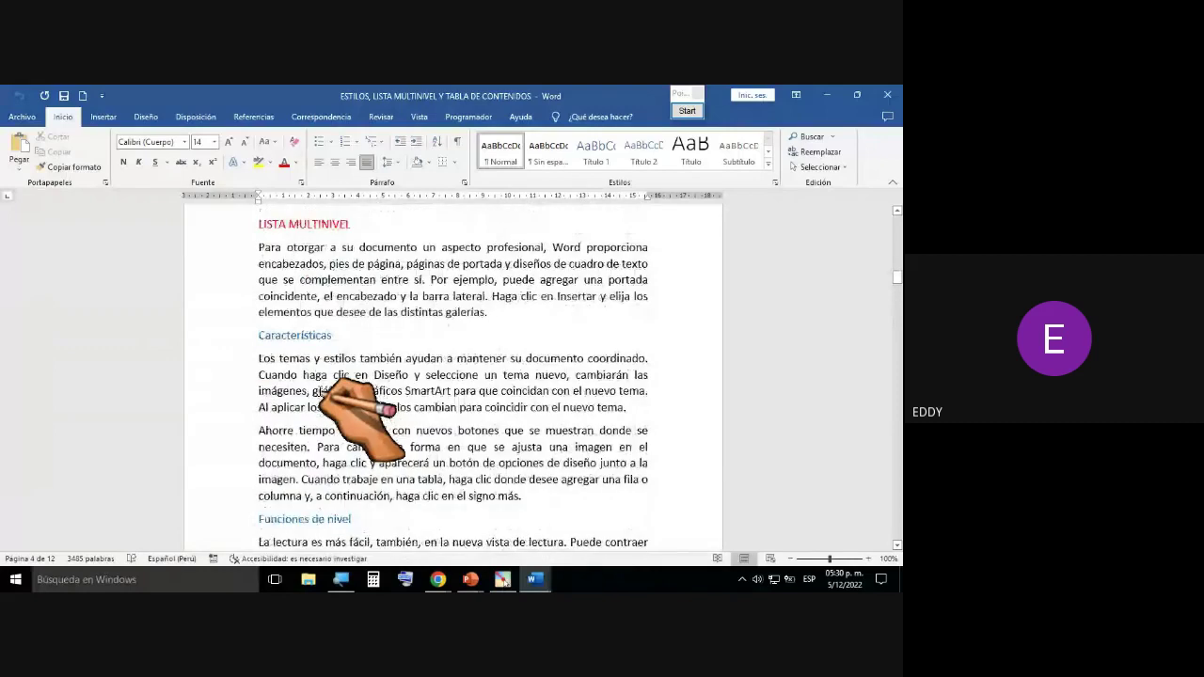
{"action": "scroll", "coordinate": [317, 389], "scroll_direction": "up", "scroll_amount": 15}
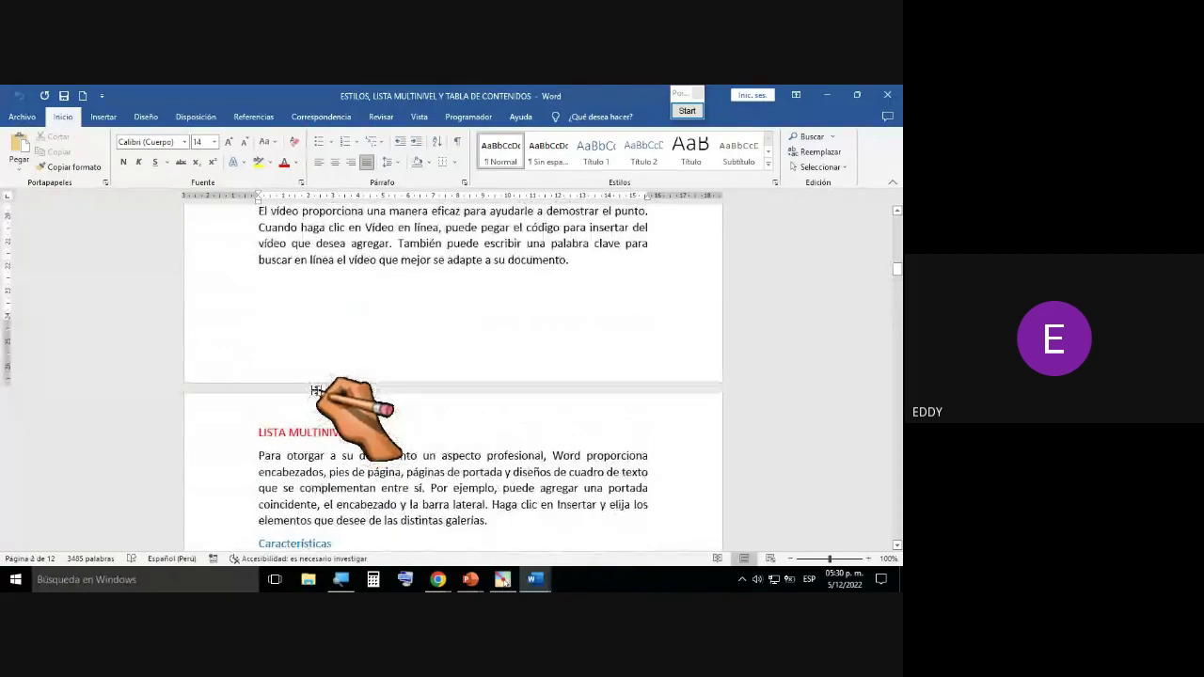
{"action": "scroll", "coordinate": [318, 389], "scroll_direction": "up", "scroll_amount": 10}
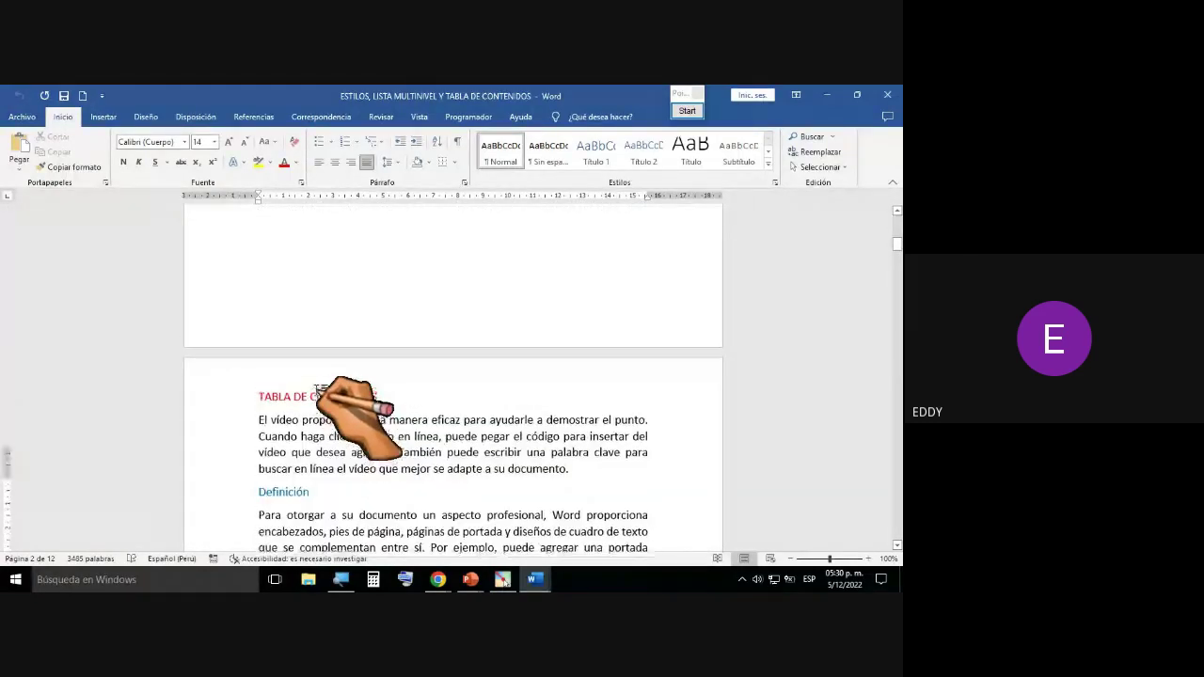
{"action": "scroll", "coordinate": [327, 385], "scroll_direction": "up", "scroll_amount": 1}
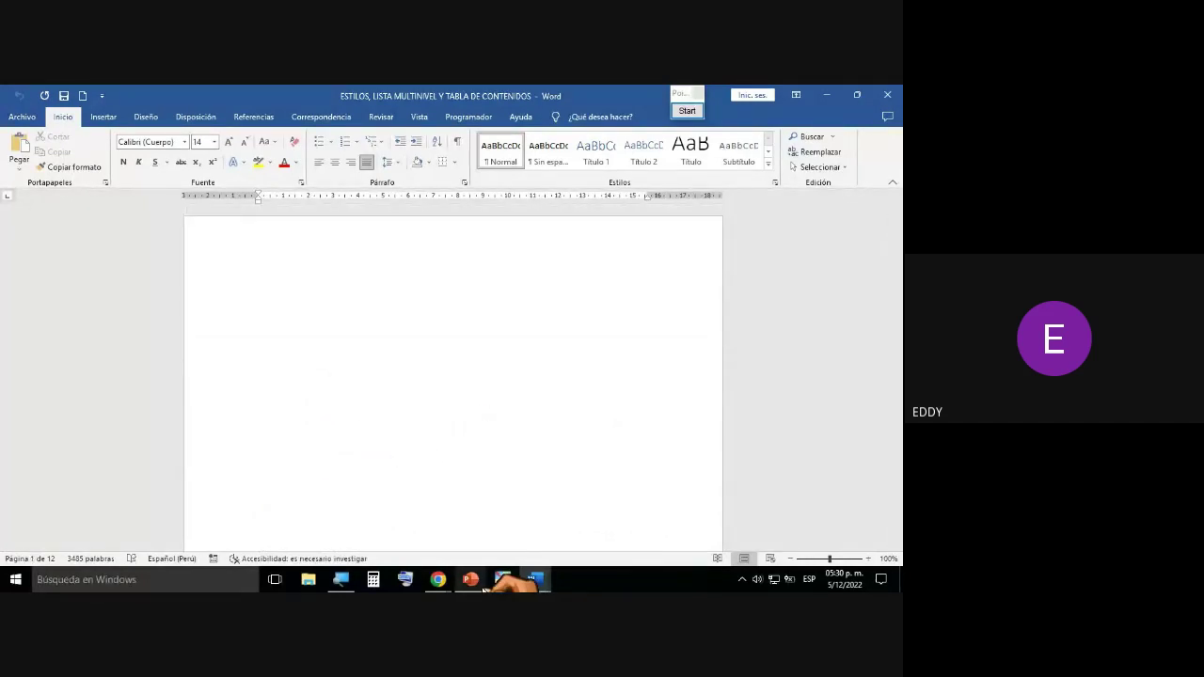
Step: Switch to the PowerPoint presentation GUÍA DE LA PRIMERA CLASES DE WORD and show the TEMAS DE LA PRIMERA CLASE slide
{"action": "mouse_move", "coordinate": [471, 580]}
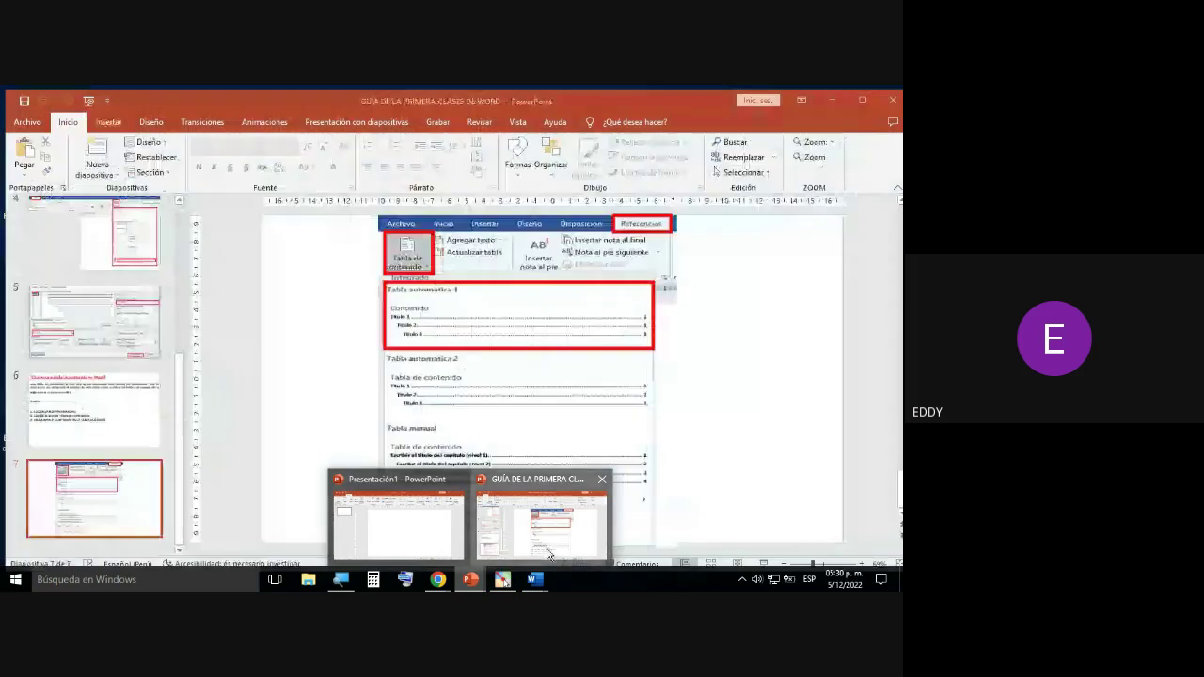
{"action": "left_click", "coordinate": [547, 553]}
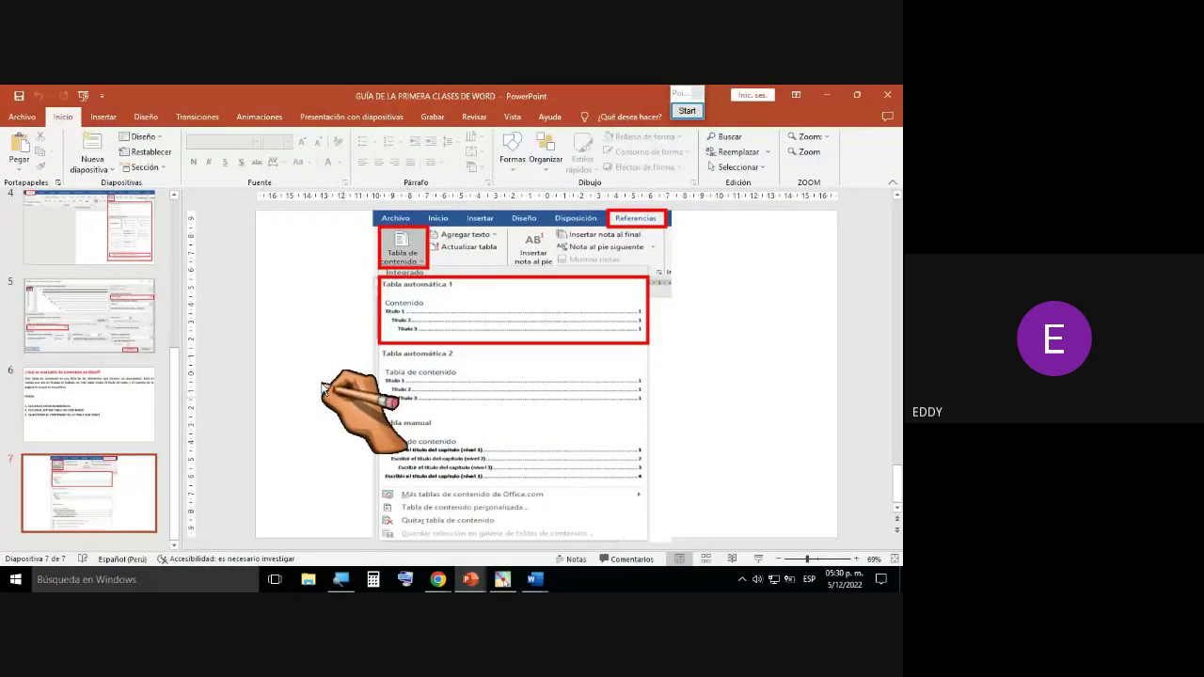
{"action": "scroll", "coordinate": [203, 278], "scroll_direction": "up", "scroll_amount": 4}
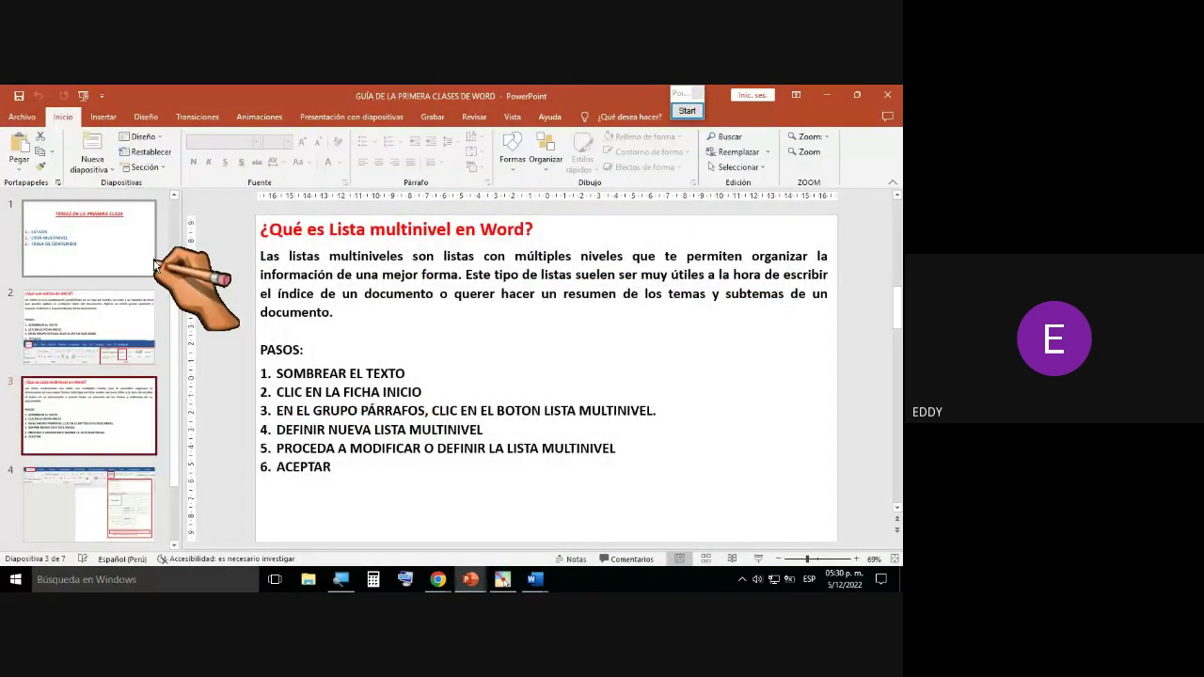
{"action": "left_click", "coordinate": [113, 243]}
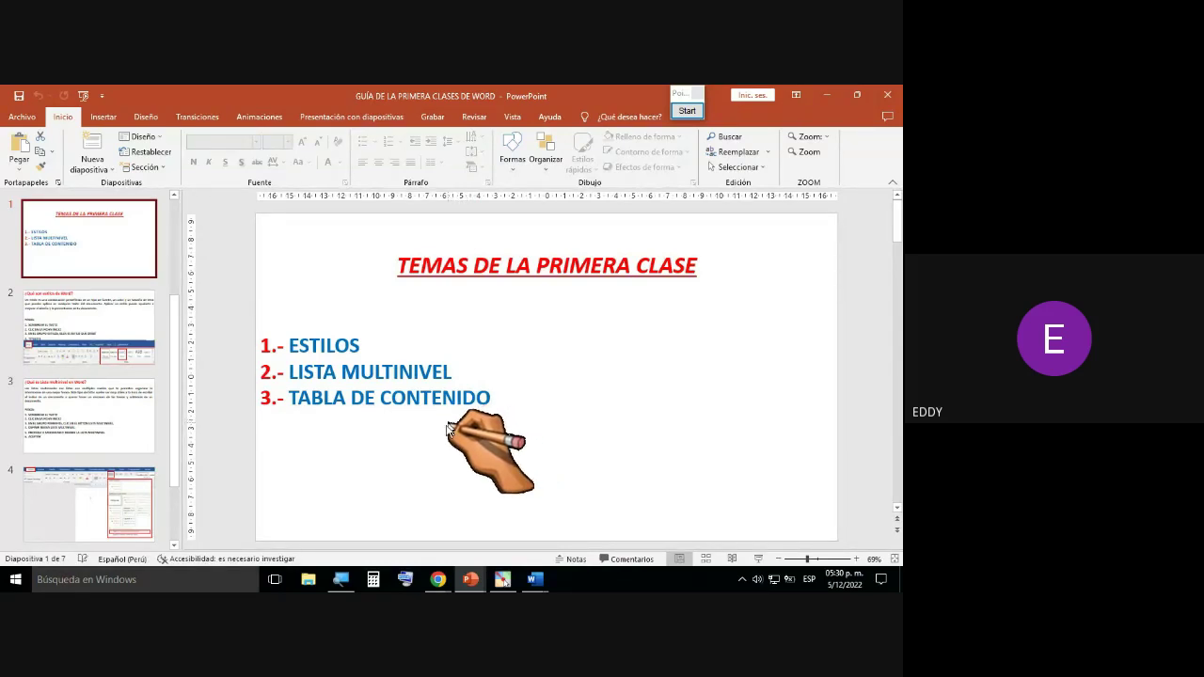
Step: Switch back to the unformatted Word document and select the red TABLA DE CONTENIDOS title on its second page
{"action": "mouse_move", "coordinate": [534, 578]}
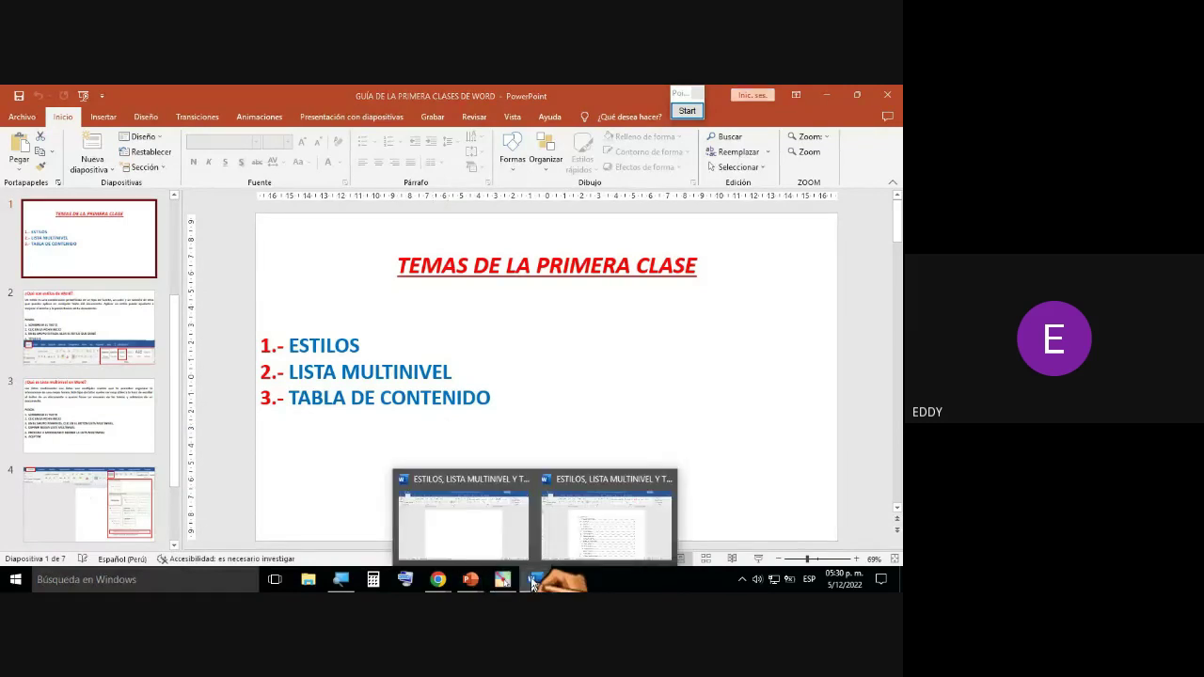
{"action": "left_click", "coordinate": [504, 526]}
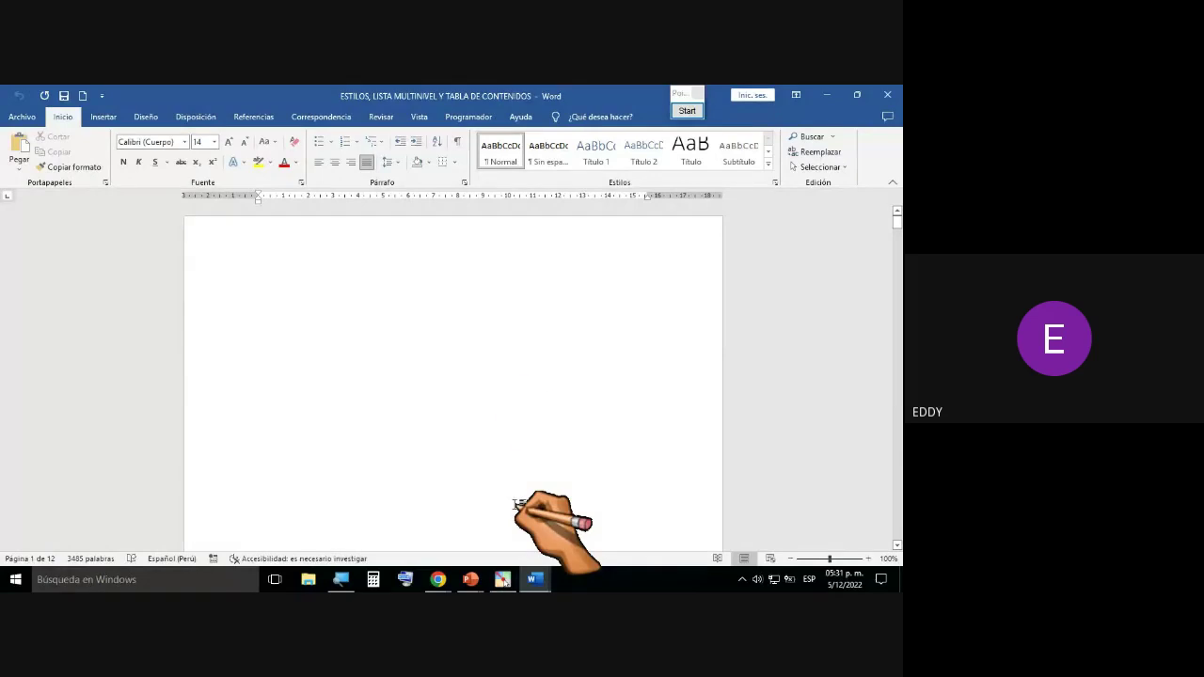
{"action": "scroll", "coordinate": [354, 366], "scroll_direction": "down", "scroll_amount": 1}
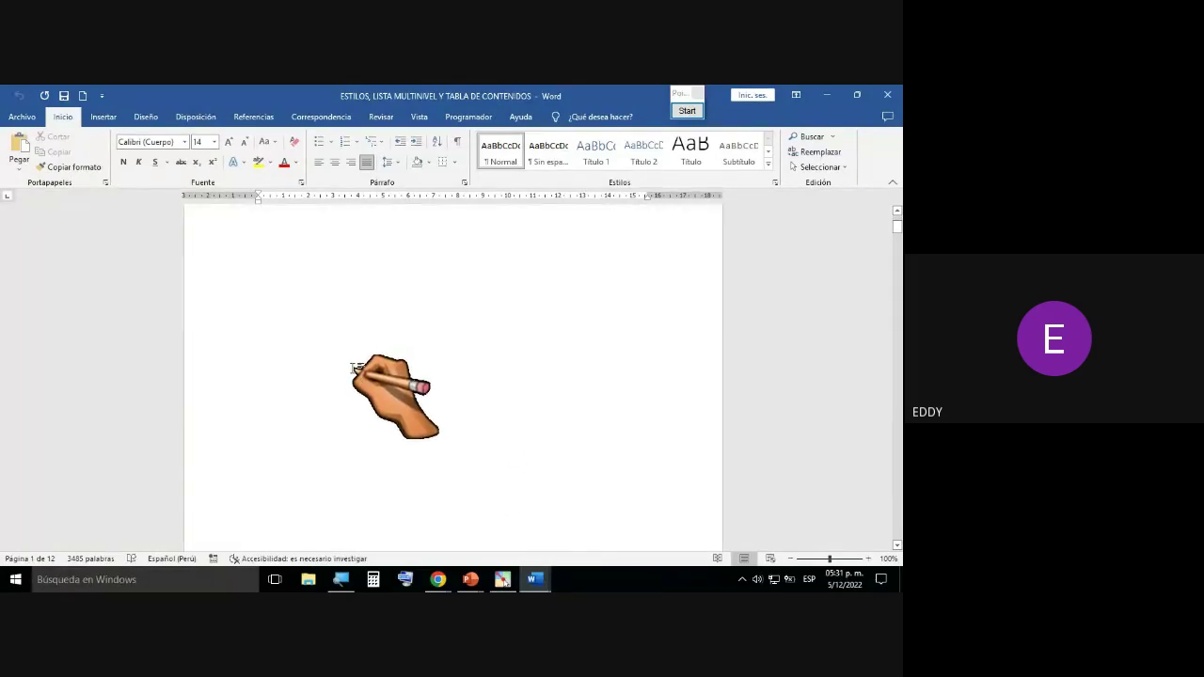
{"action": "scroll", "coordinate": [354, 368], "scroll_direction": "down", "scroll_amount": 5}
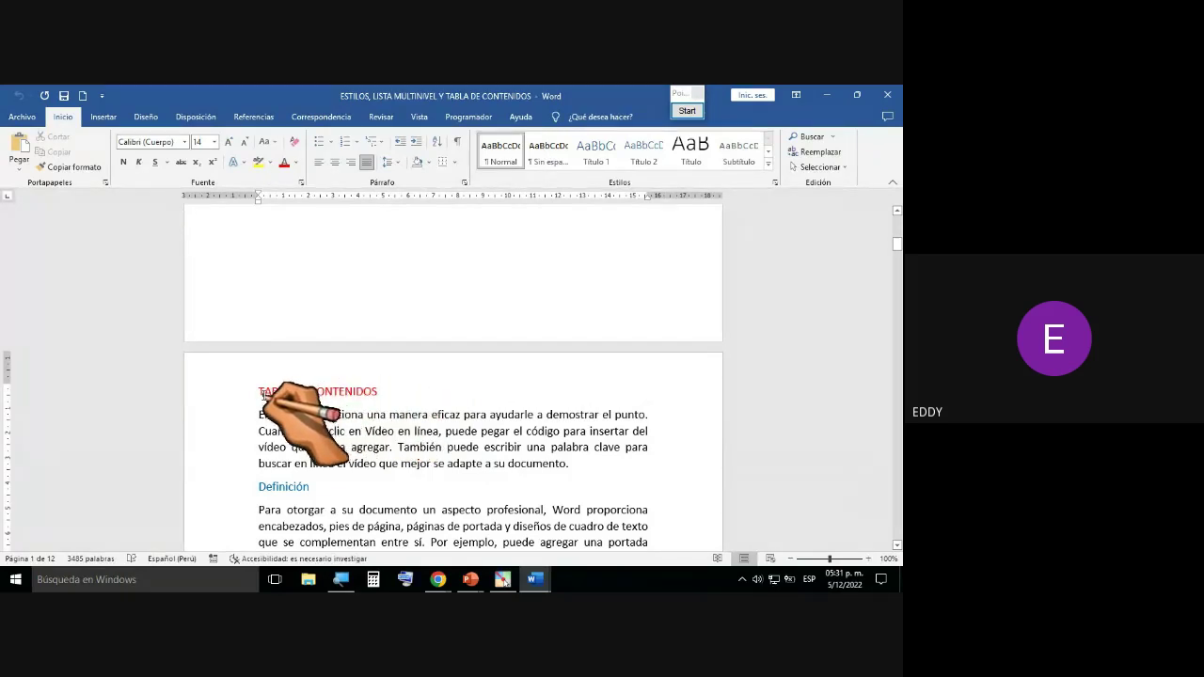
{"action": "left_click_drag", "start_coordinate": [258, 393], "coordinate": [380, 395]}
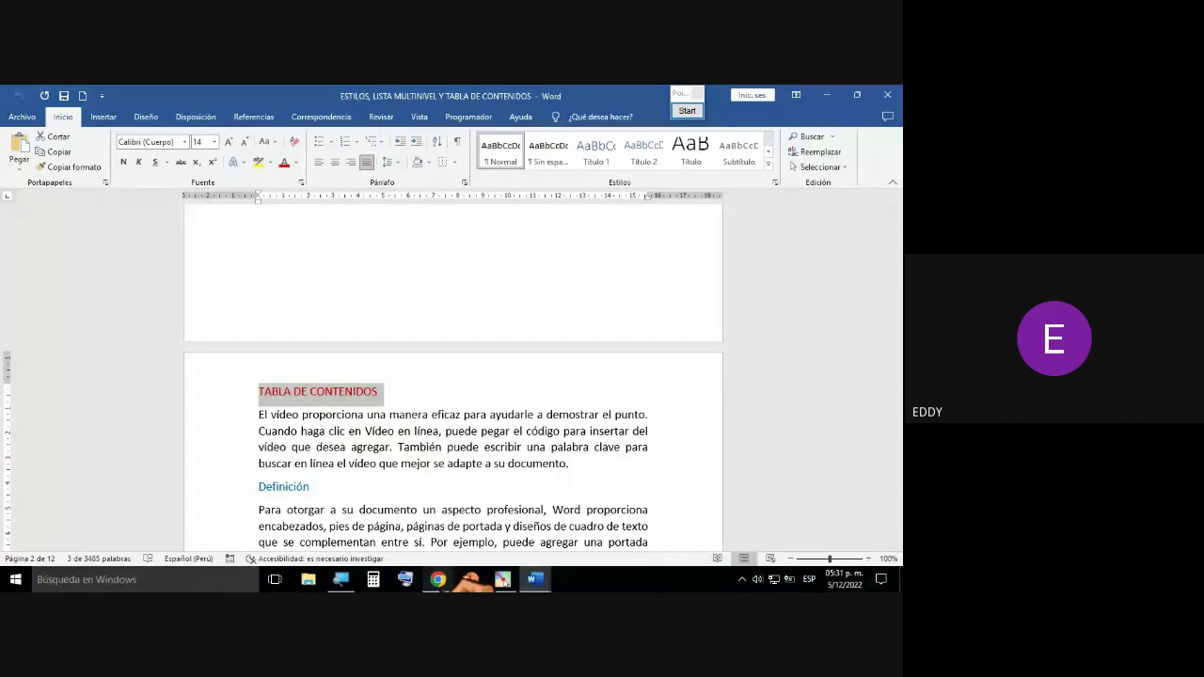
Step: Switch to the Google Meet call in Chrome and read the latest messages in the call chat
{"action": "mouse_move", "coordinate": [446, 575]}
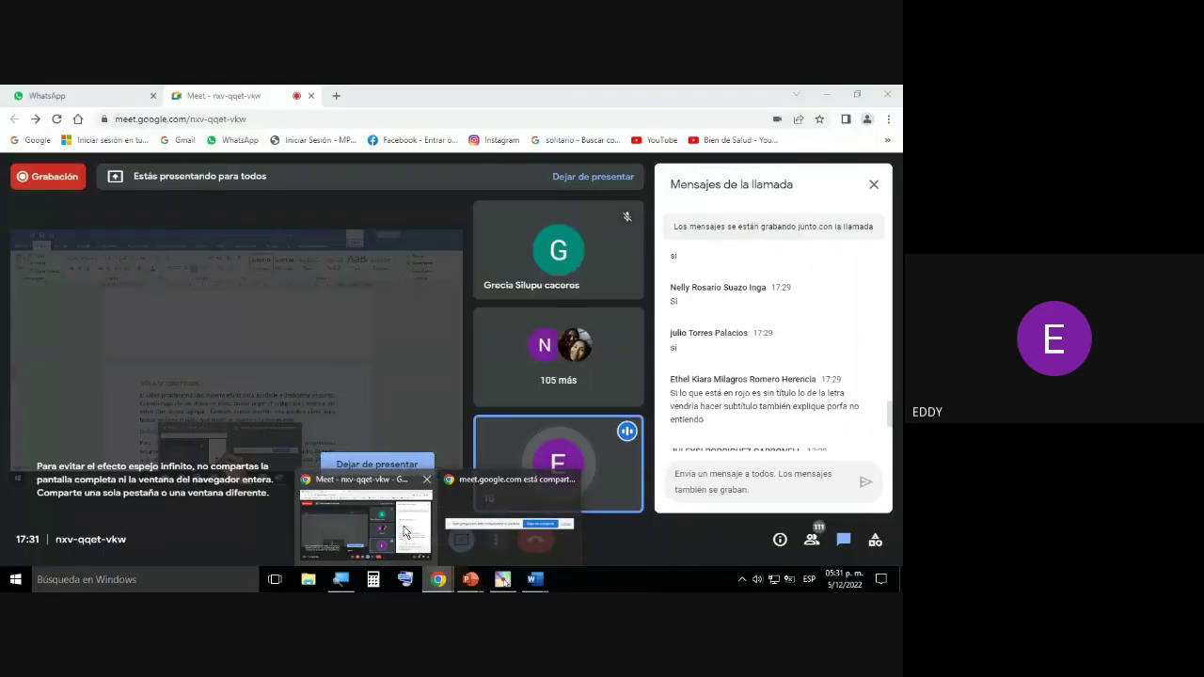
{"action": "left_click", "coordinate": [405, 532]}
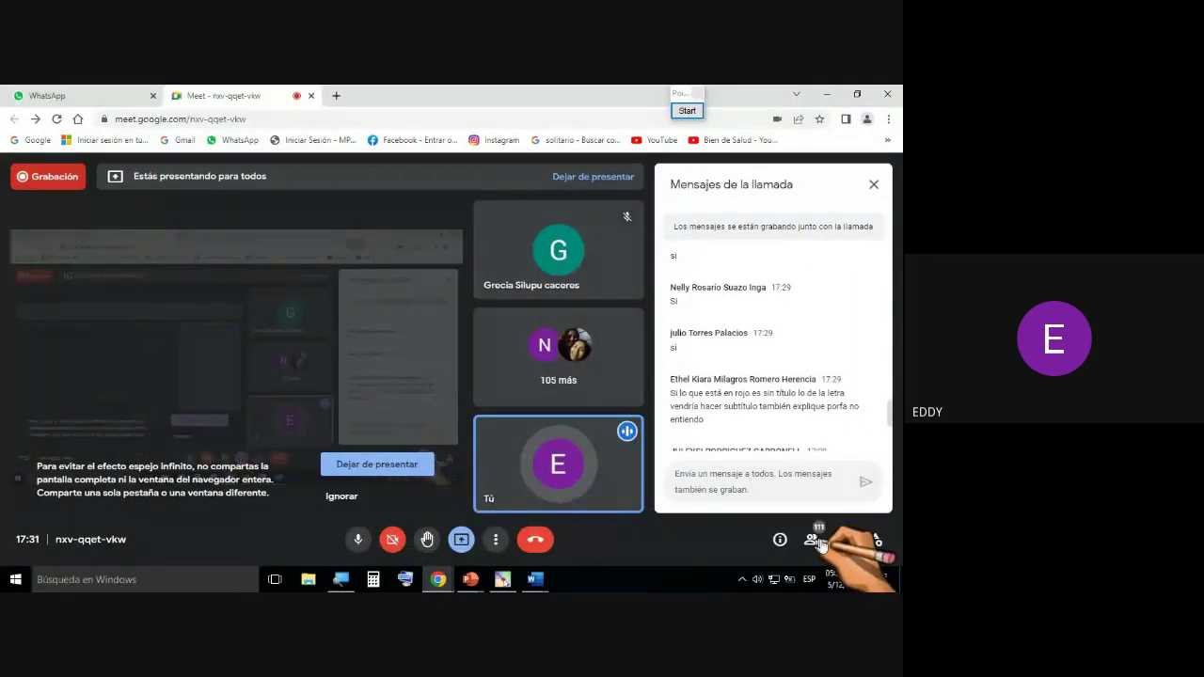
{"action": "left_click", "coordinate": [840, 541]}
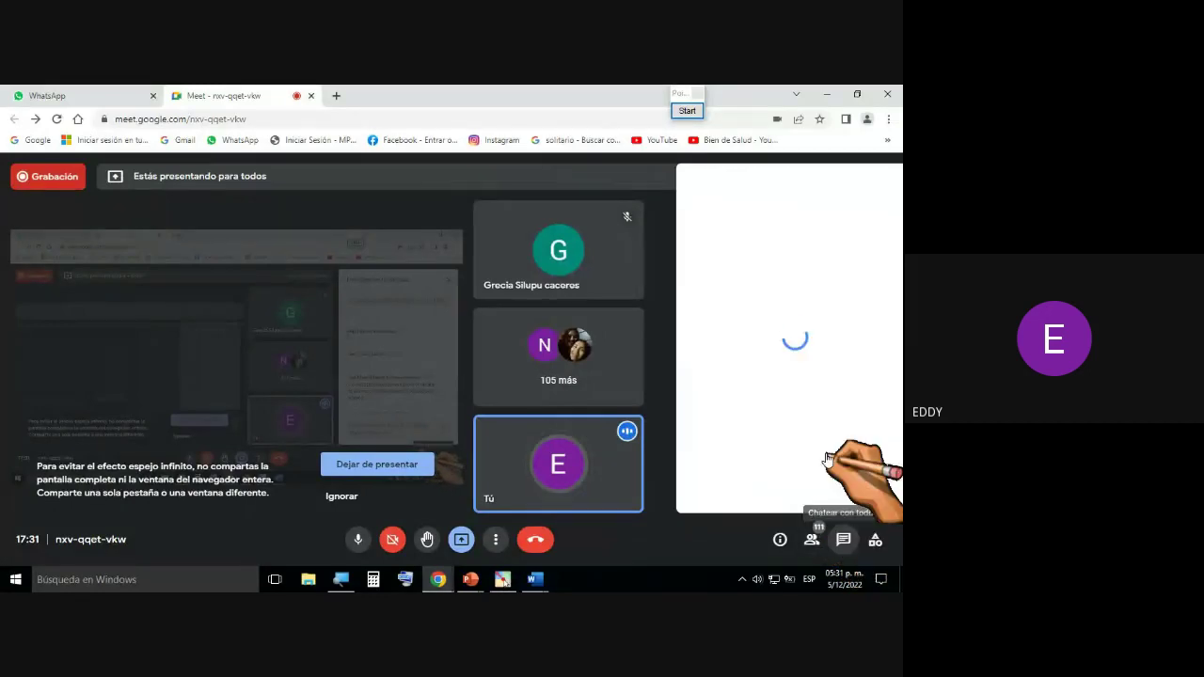
{"action": "left_click", "coordinate": [840, 541]}
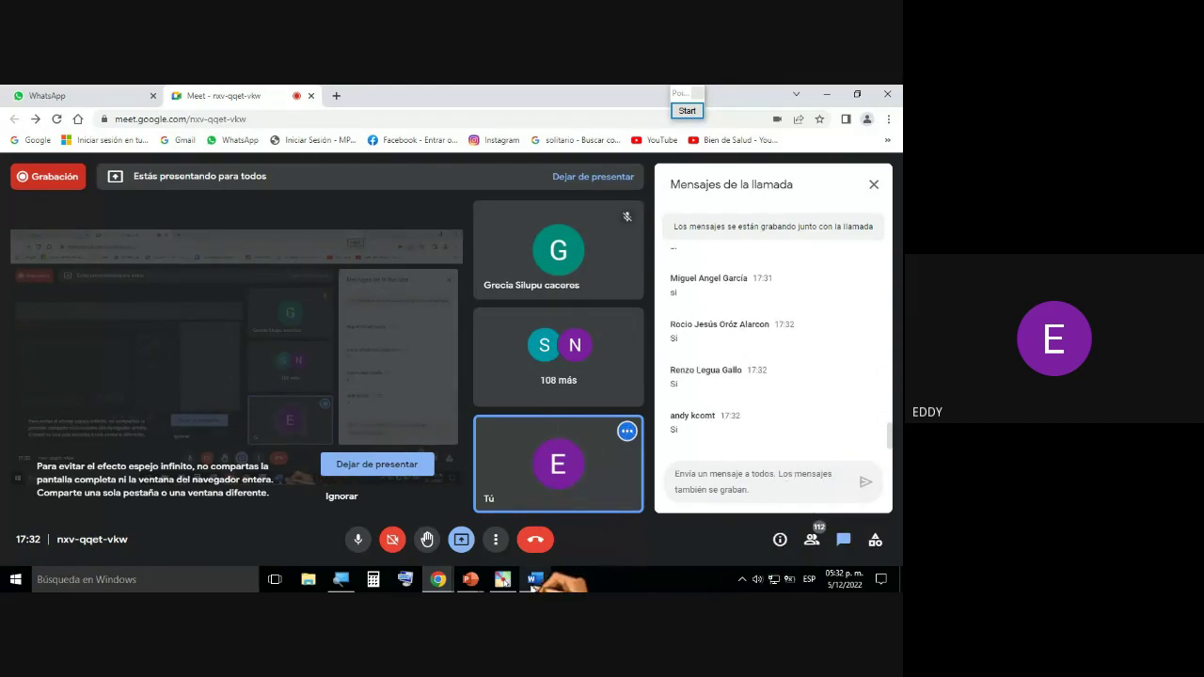
Step: Return to the unformatted Word document and apply the Título 1 style to the red TABLA DE CONTENIDOS title on page 2
{"action": "mouse_move", "coordinate": [533, 585]}
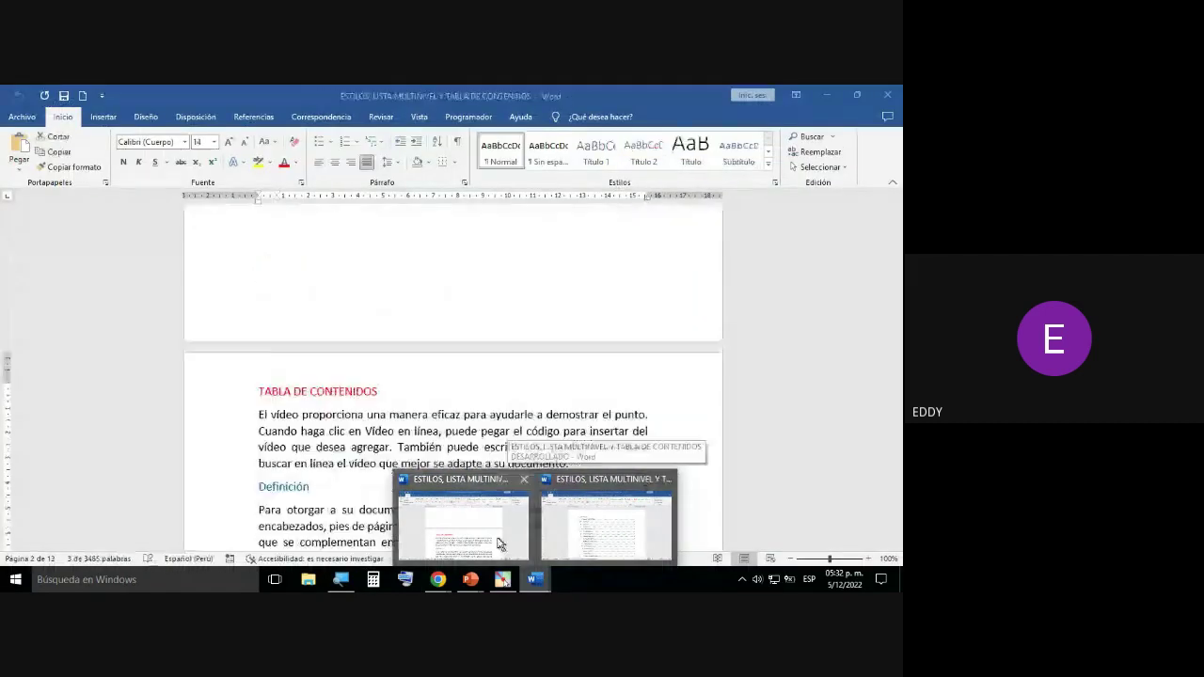
{"action": "left_click", "coordinate": [498, 544]}
{"action": "left_click_drag", "start_coordinate": [258, 391], "coordinate": [384, 391]}
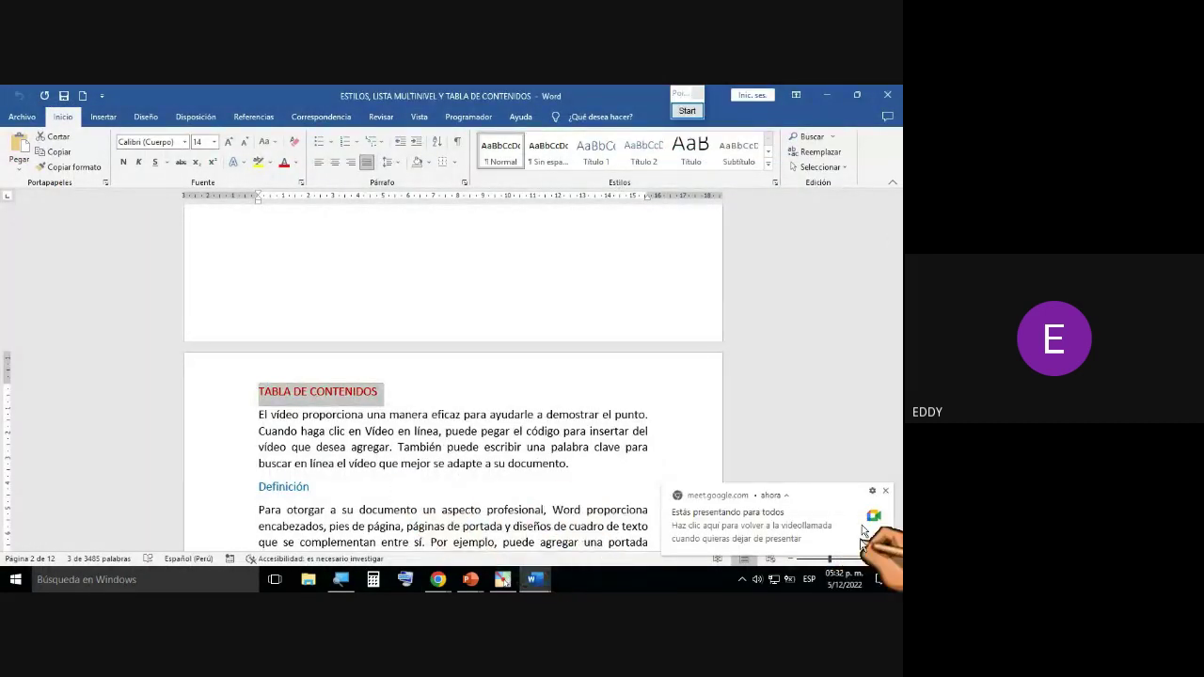
{"action": "left_click", "coordinate": [885, 491]}
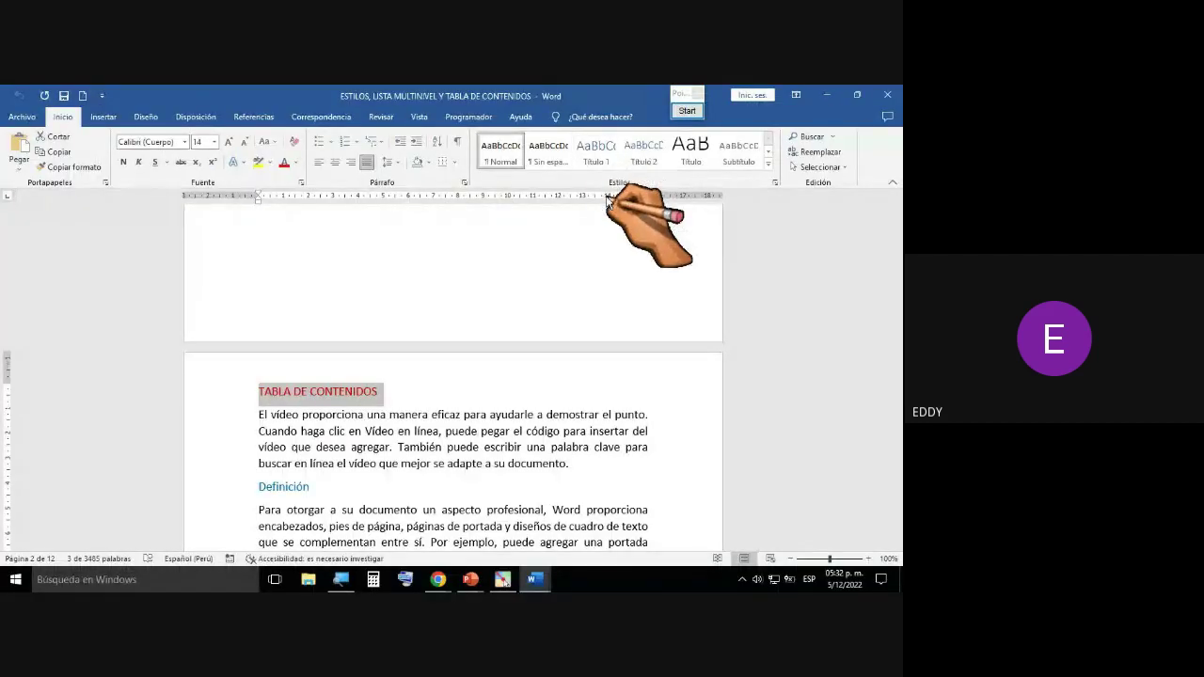
{"action": "left_click", "coordinate": [605, 165]}
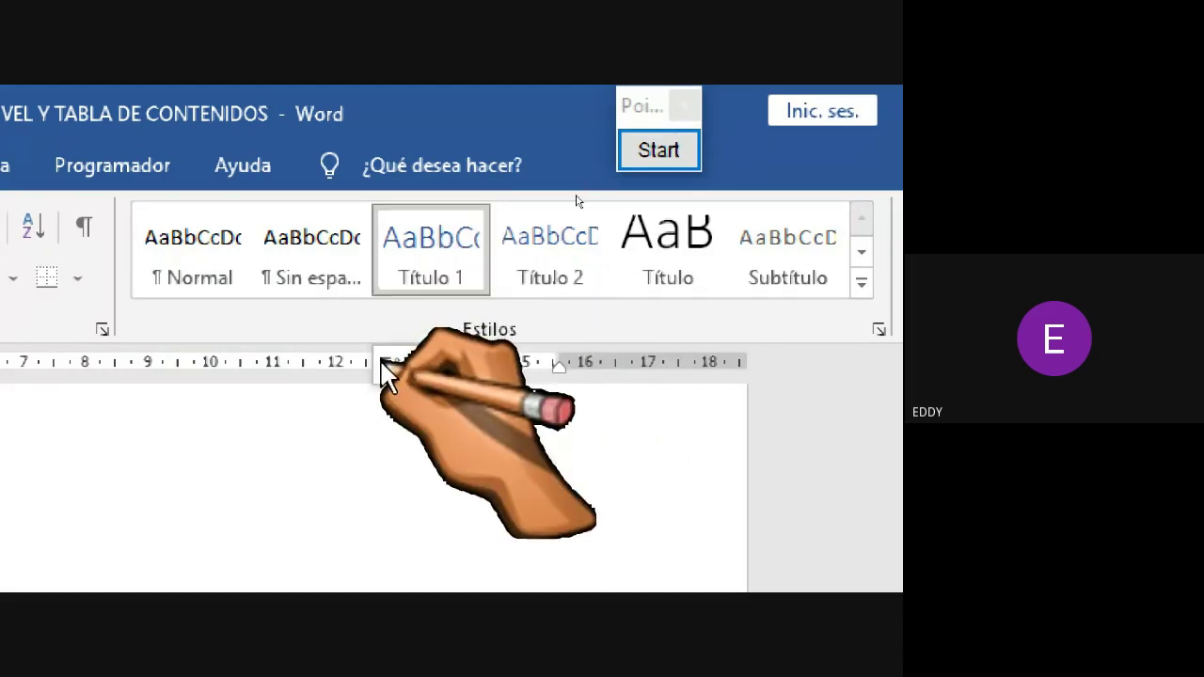
Step: Open the Título 1 style for modification and set its font colour to the standard purple
{"action": "right_click", "coordinate": [428, 230]}
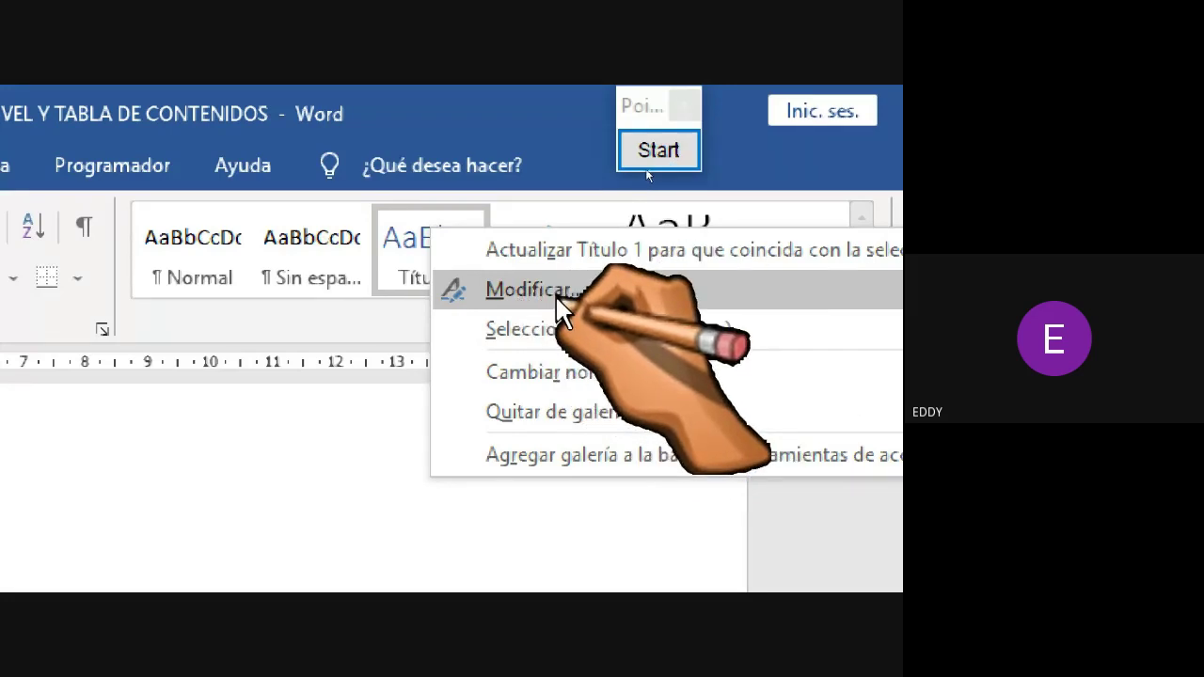
{"action": "left_click", "coordinate": [555, 295]}
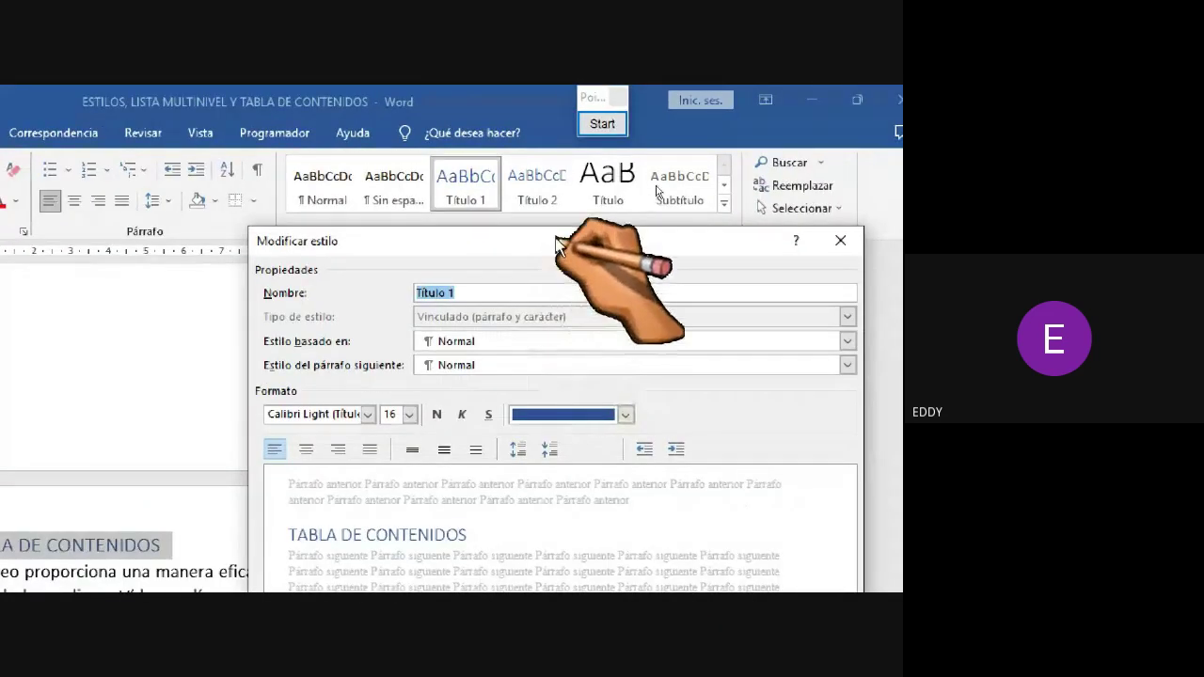
{"action": "left_click_drag", "start_coordinate": [559, 245], "coordinate": [415, 103]}
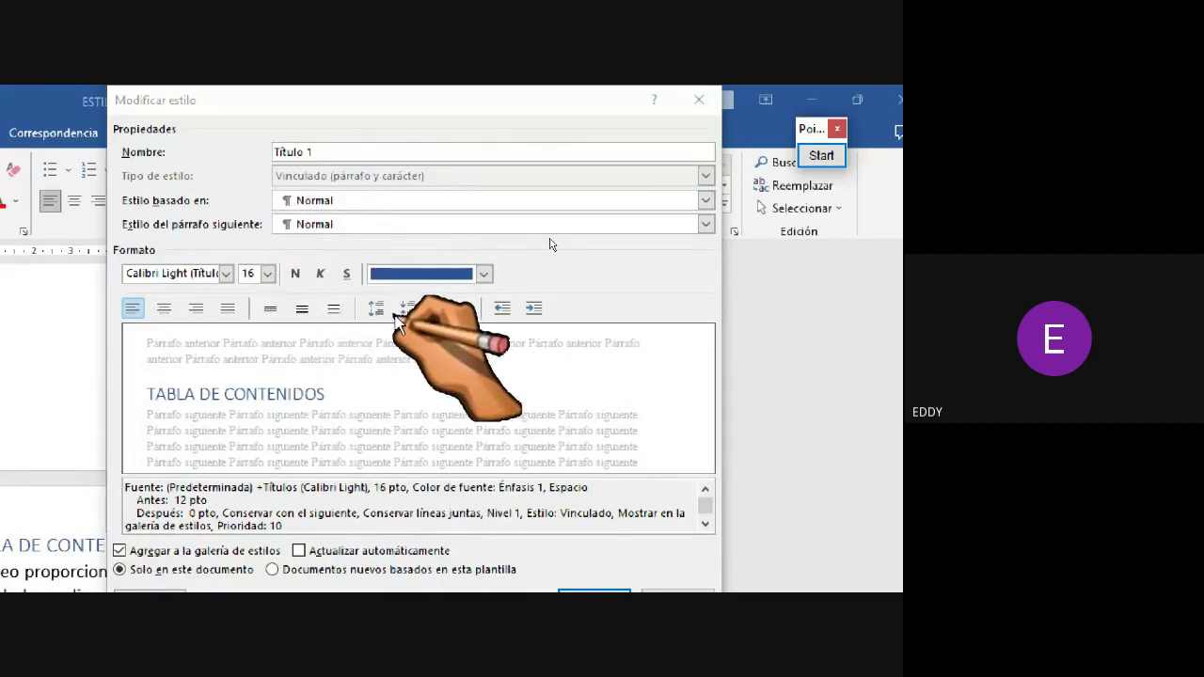
{"action": "left_click", "coordinate": [485, 274]}
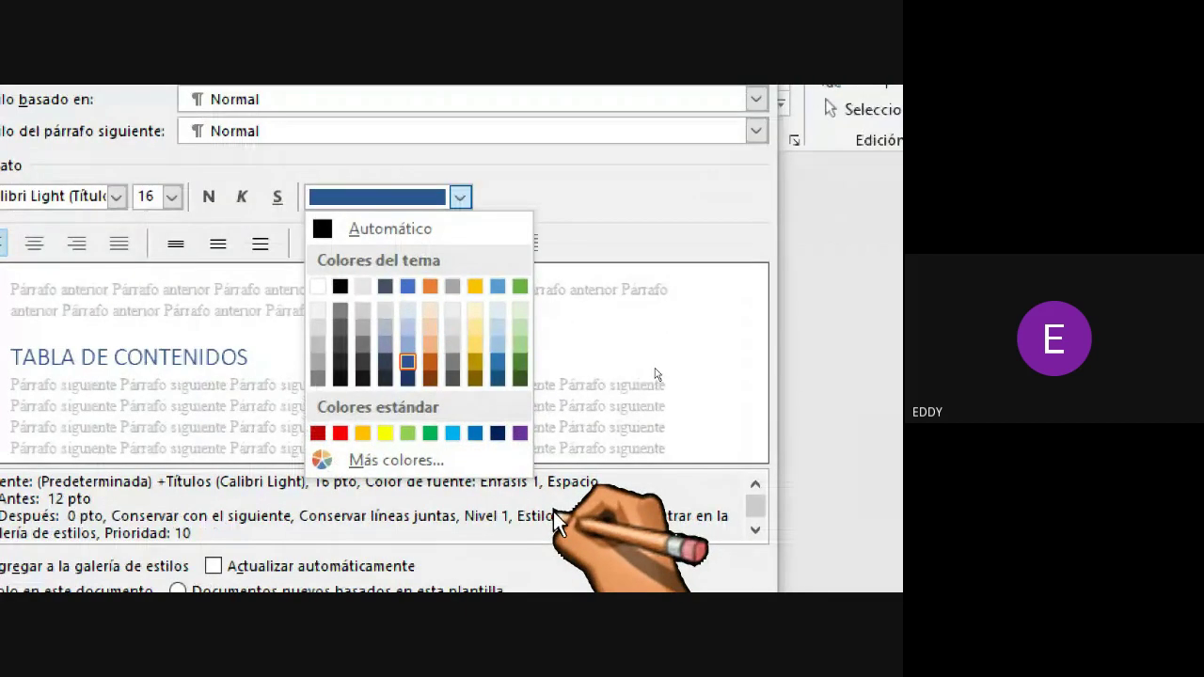
{"action": "left_click", "coordinate": [521, 434]}
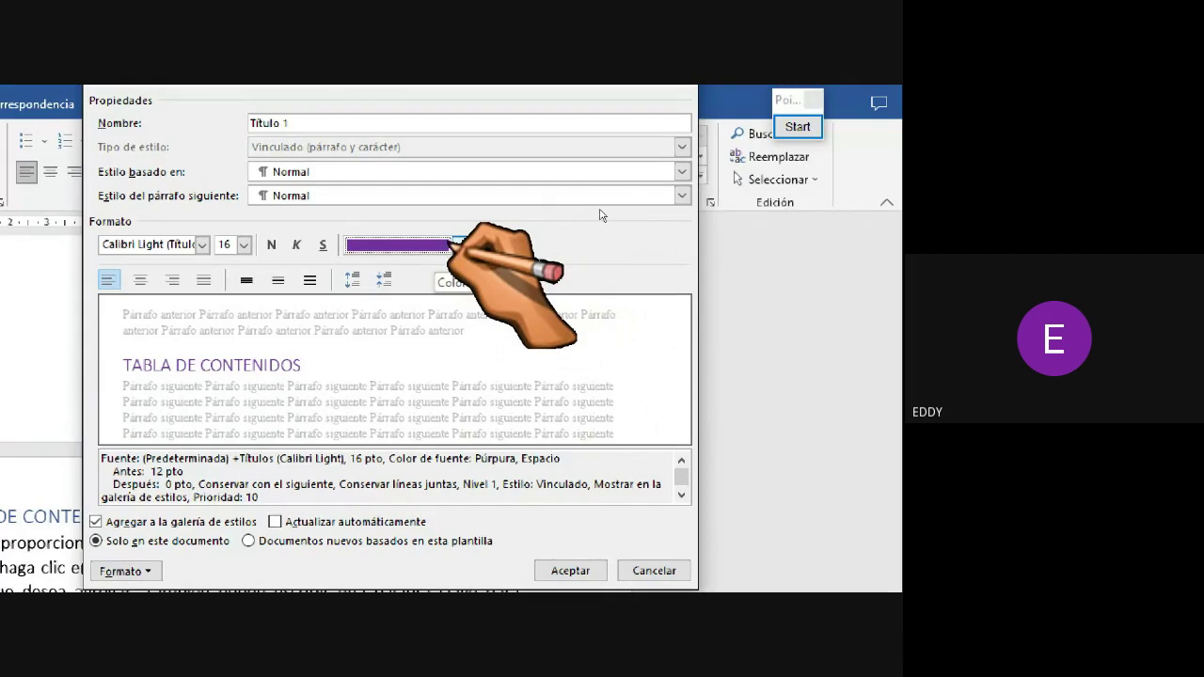
{"action": "left_click", "coordinate": [461, 245]}
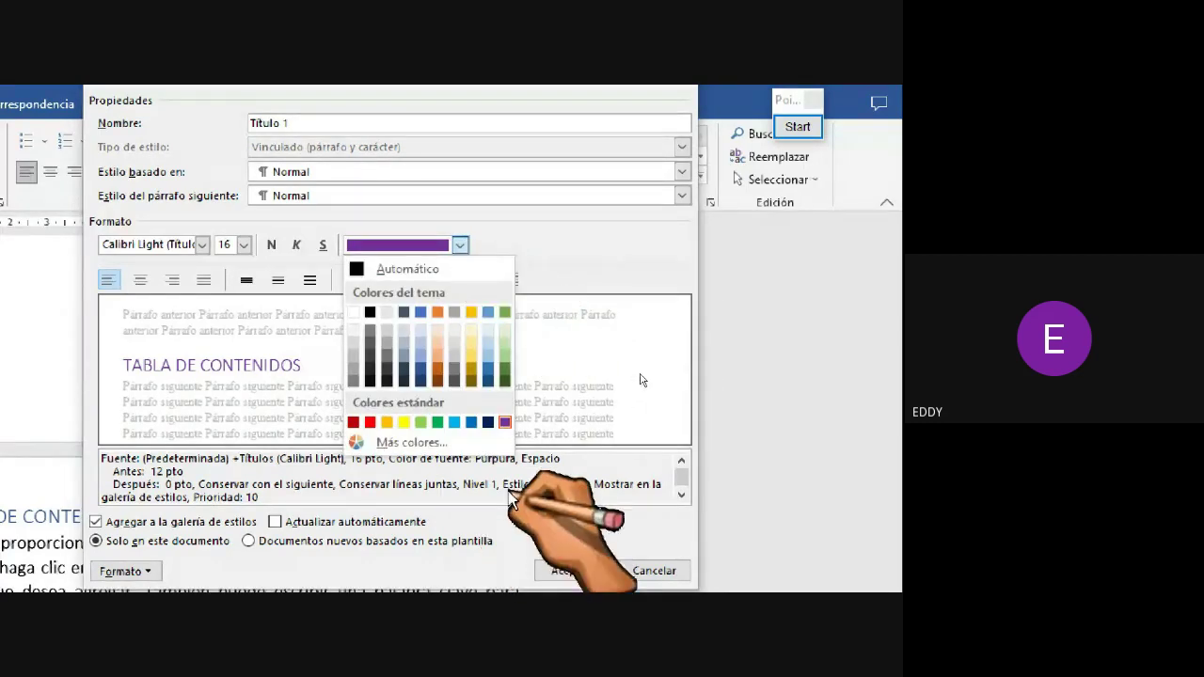
{"action": "left_click", "coordinate": [505, 423]}
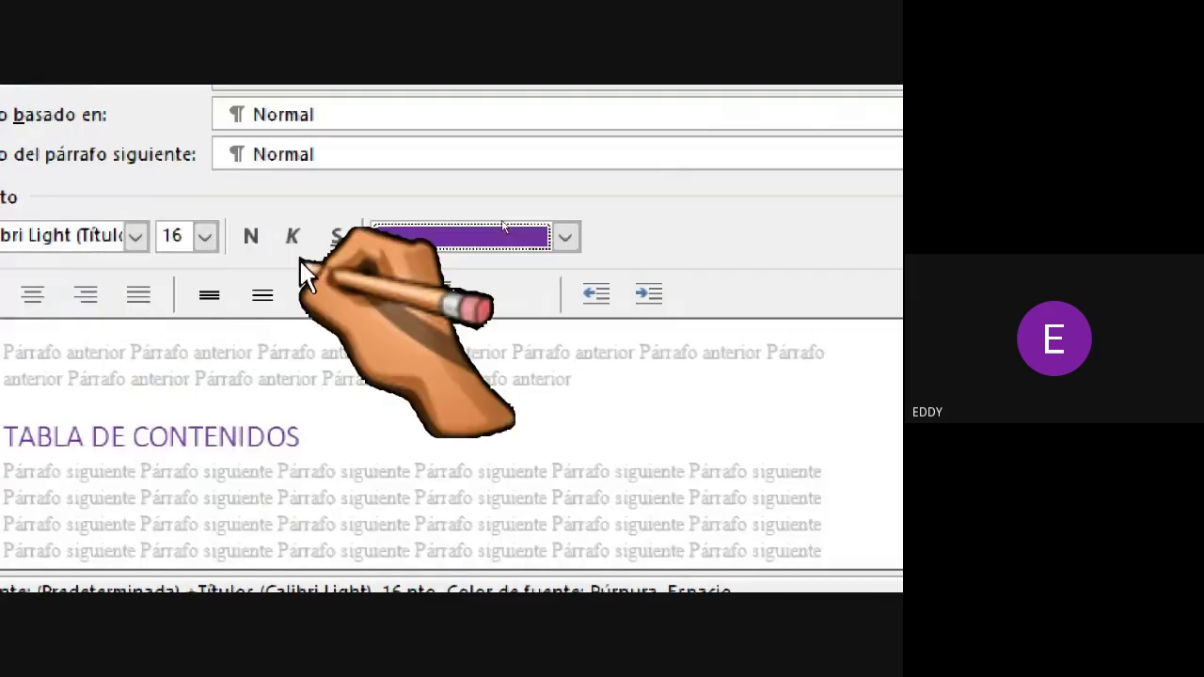
Step: Make the Título 1 style bold, italic and underlined, with a font size of 20
{"action": "left_click", "coordinate": [254, 234]}
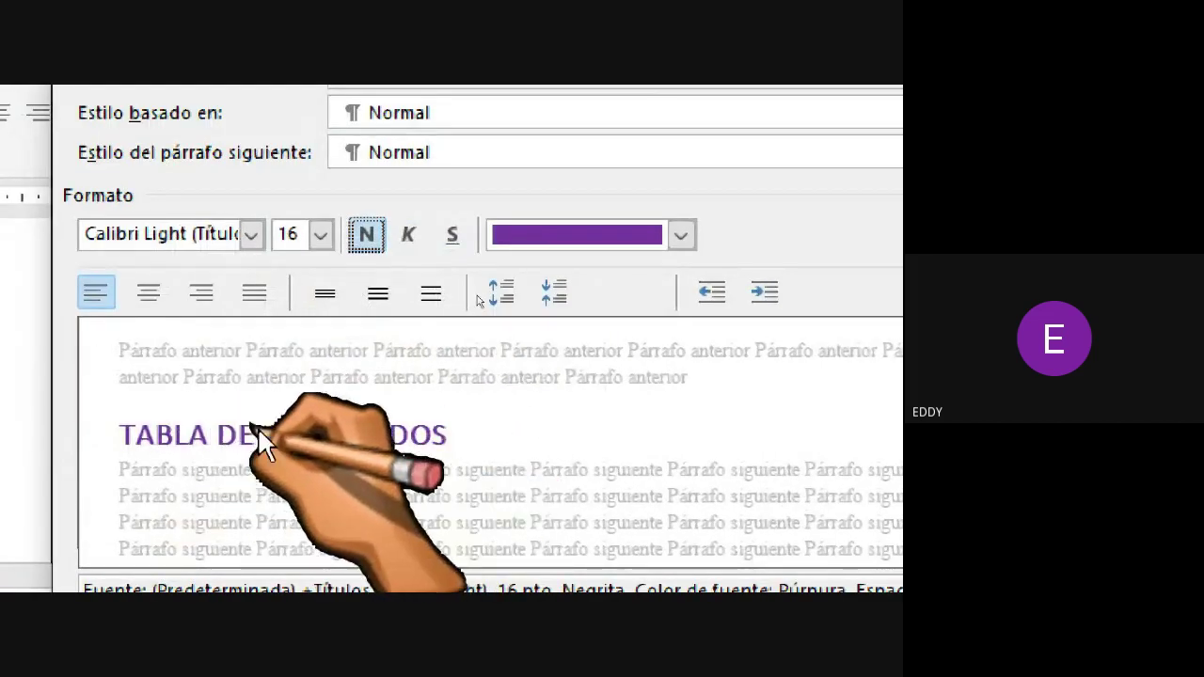
{"action": "left_click", "coordinate": [452, 235]}
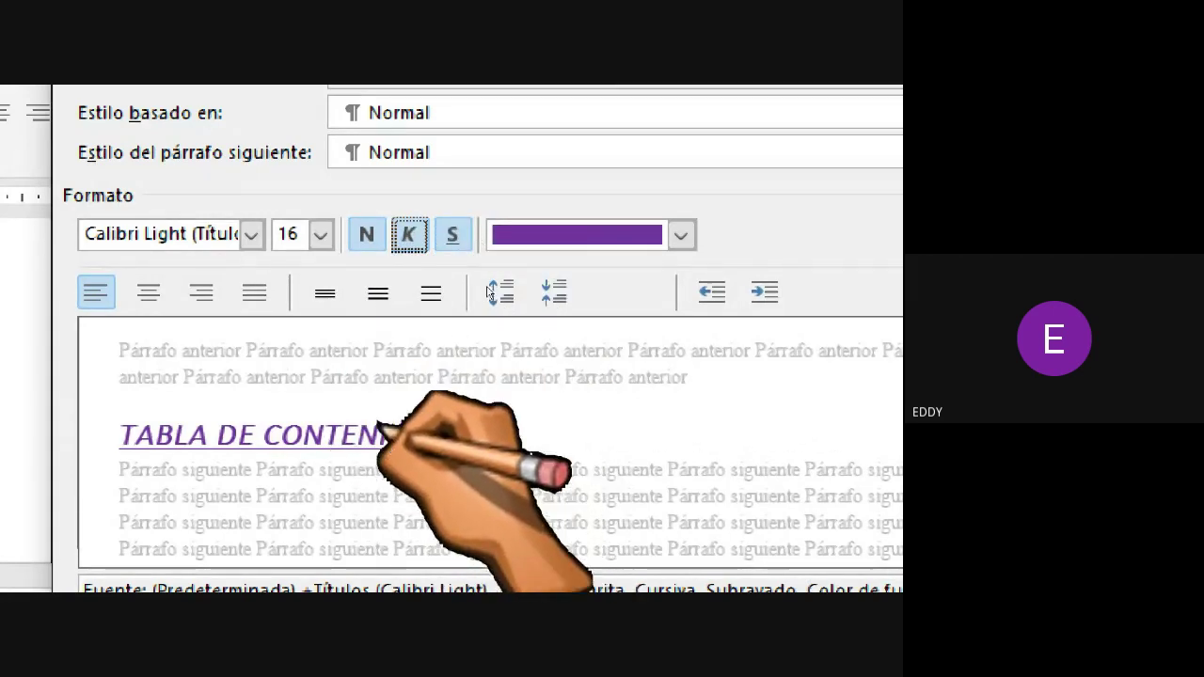
{"action": "left_click", "coordinate": [319, 234]}
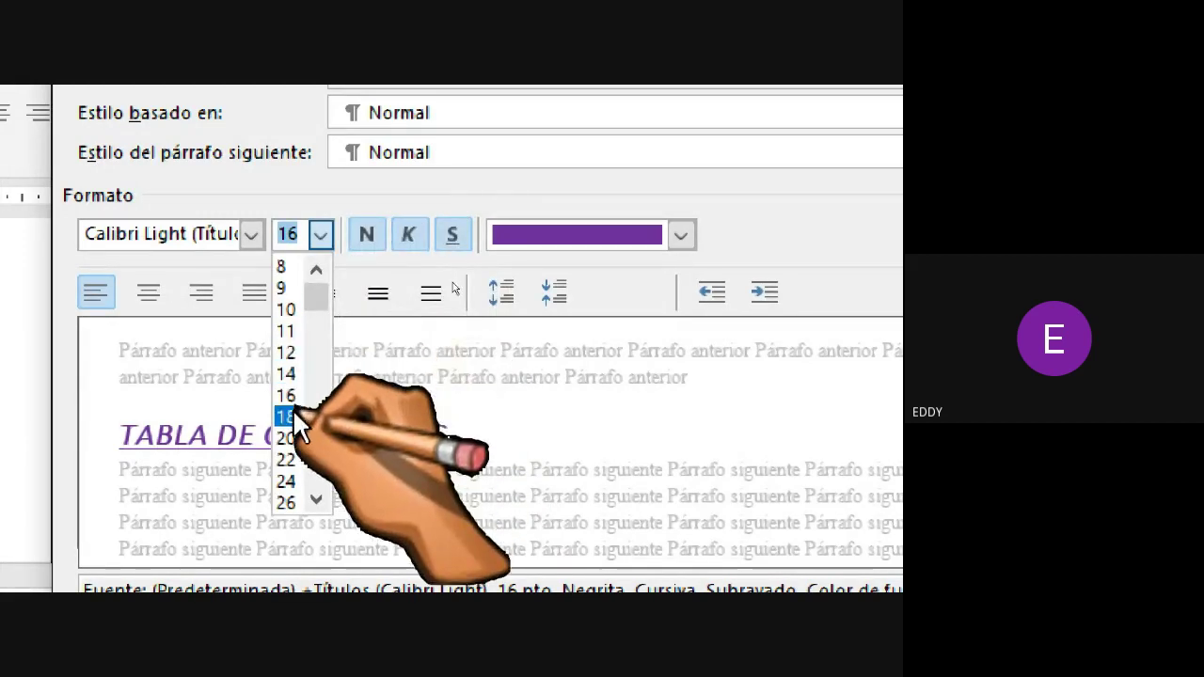
{"action": "left_click", "coordinate": [286, 460]}
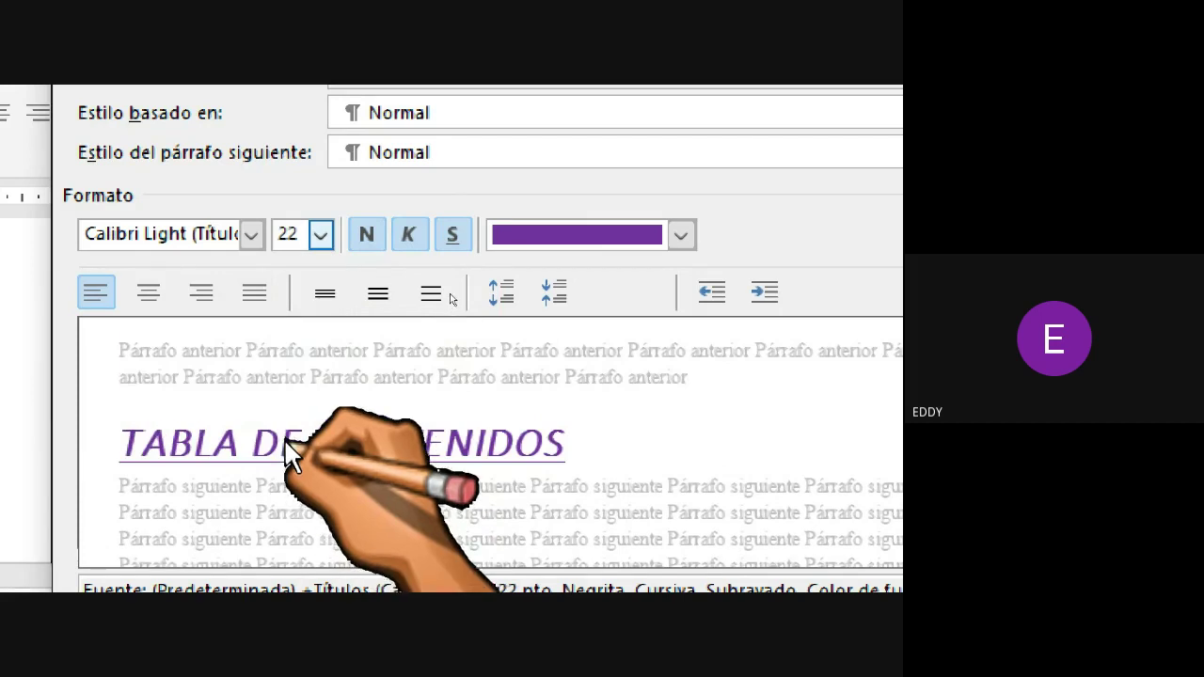
{"action": "left_click", "coordinate": [322, 235]}
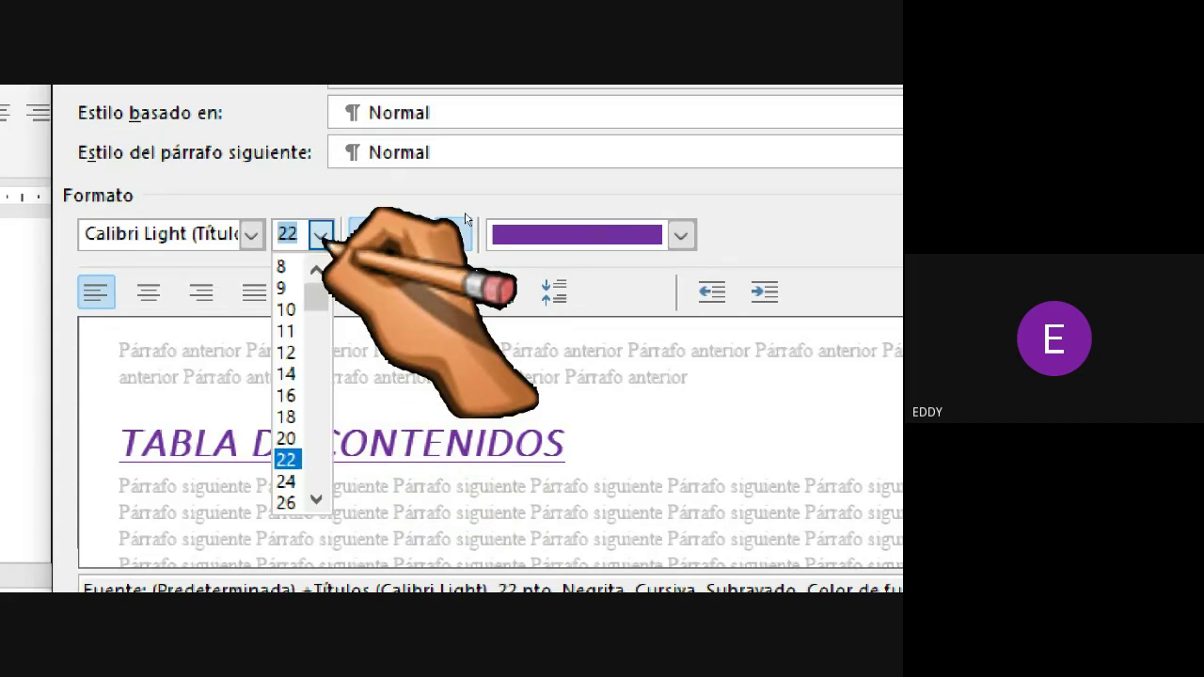
{"action": "left_click", "coordinate": [285, 437]}
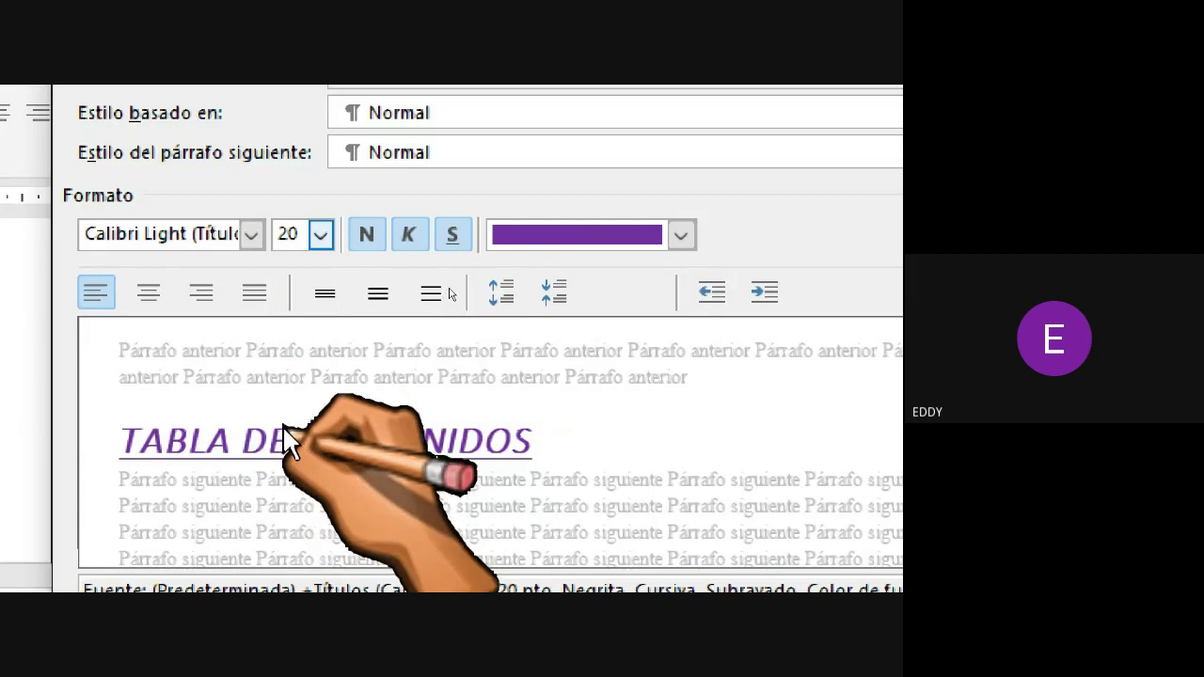
Step: Set the Título 1 style's font to Algerian, accept the style changes and deselect the title
{"action": "left_click", "coordinate": [252, 235]}
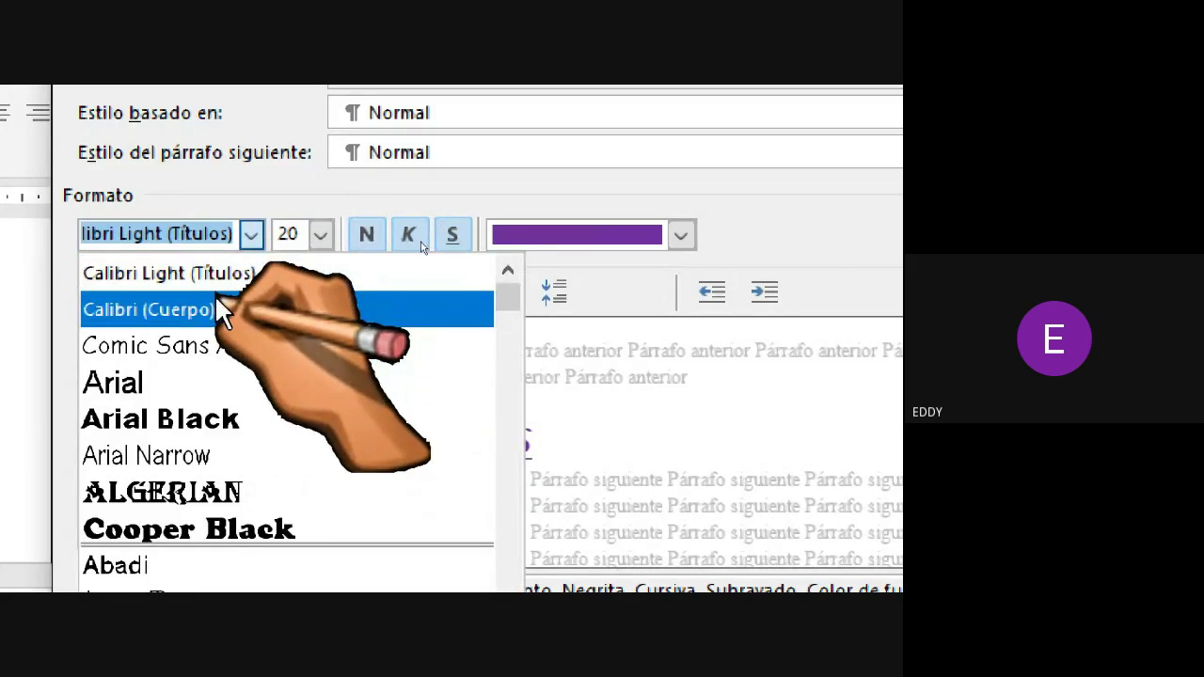
{"action": "scroll", "coordinate": [200, 400], "scroll_direction": "down", "scroll_amount": 1}
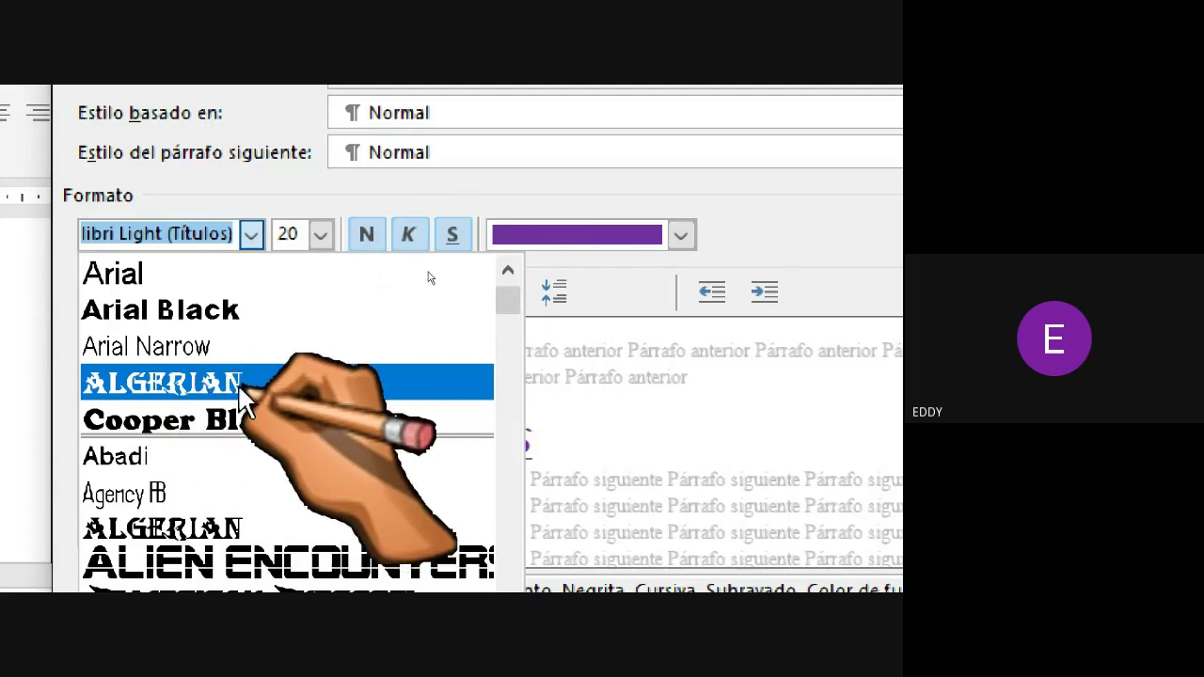
{"action": "left_click", "coordinate": [253, 235]}
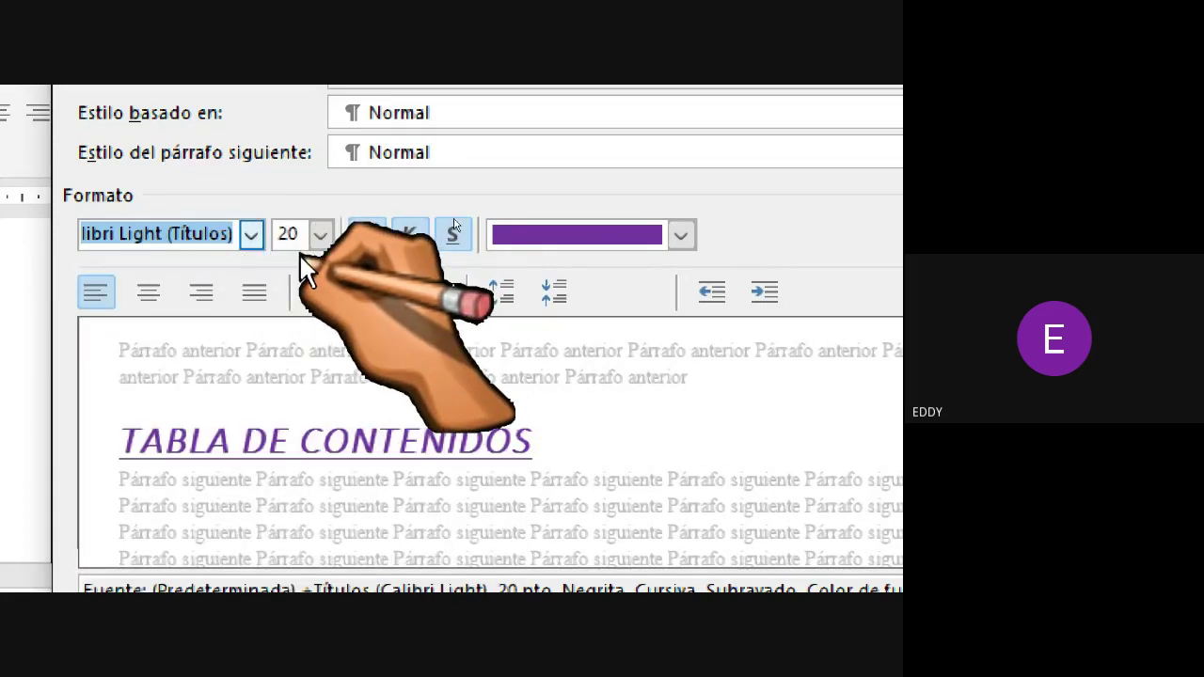
{"action": "left_click", "coordinate": [251, 235]}
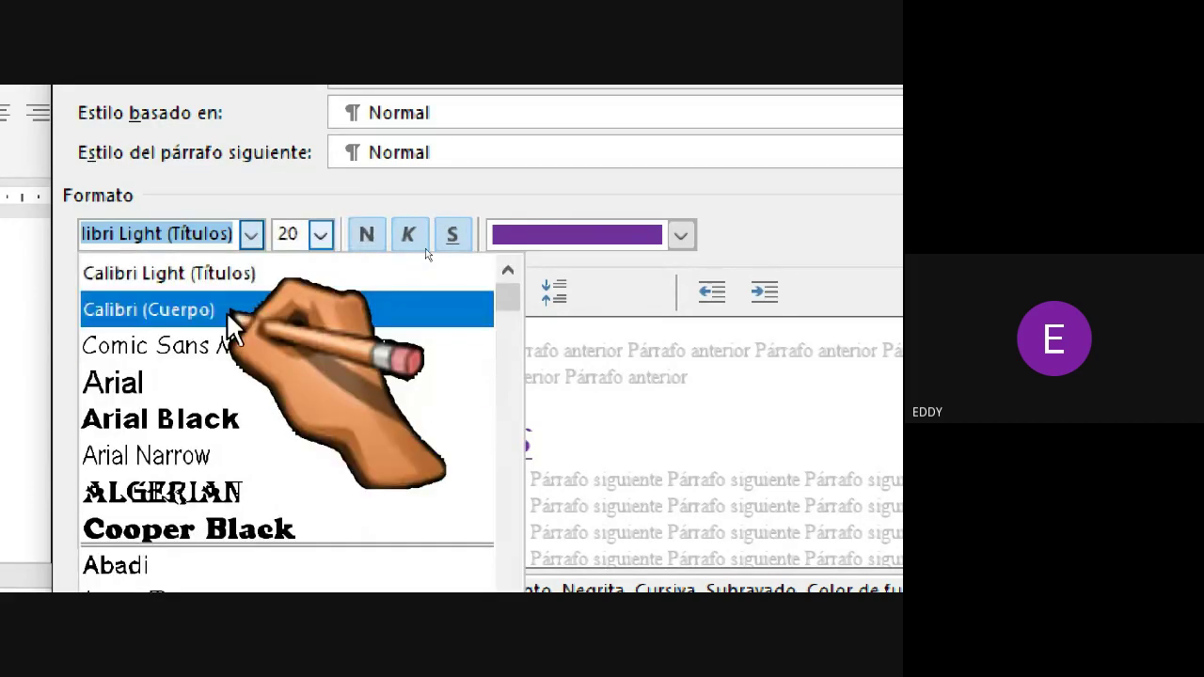
{"action": "left_click", "coordinate": [175, 492]}
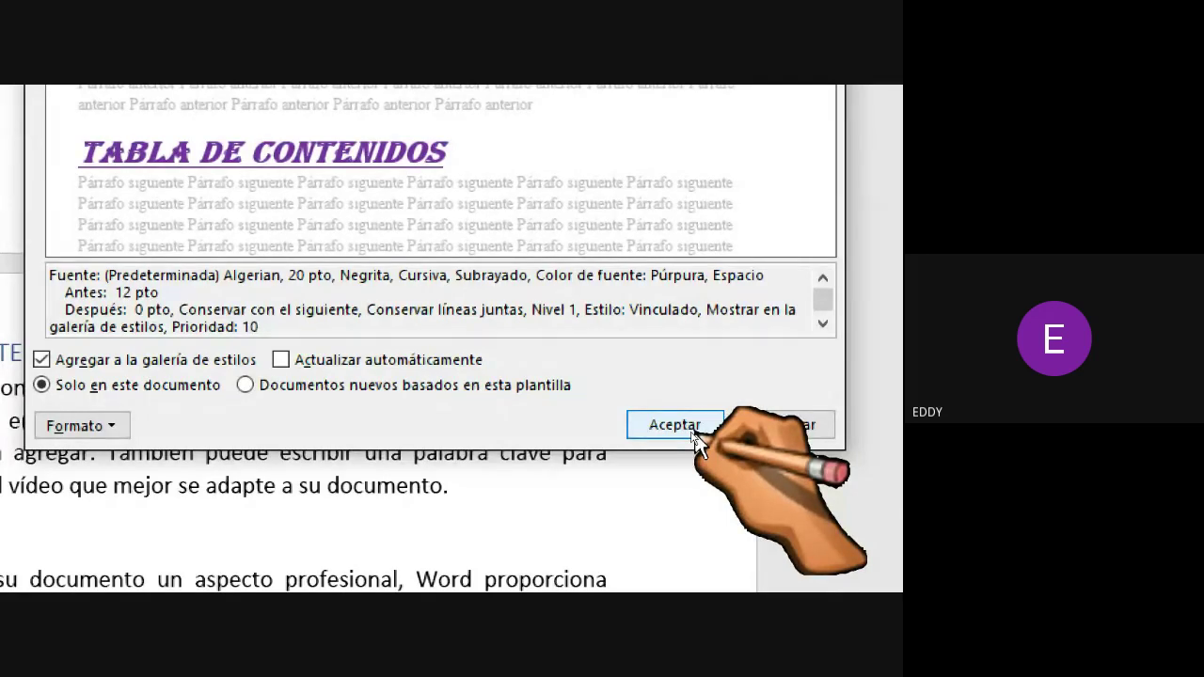
{"action": "left_click", "coordinate": [675, 425]}
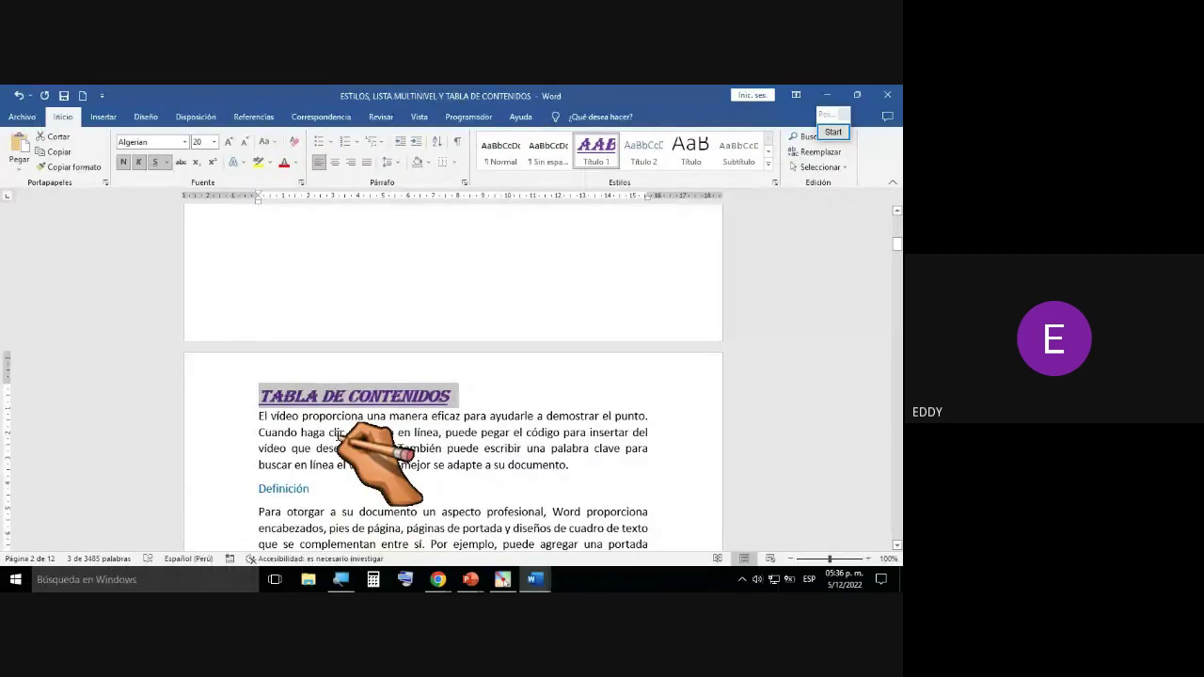
{"action": "left_click", "coordinate": [358, 428]}
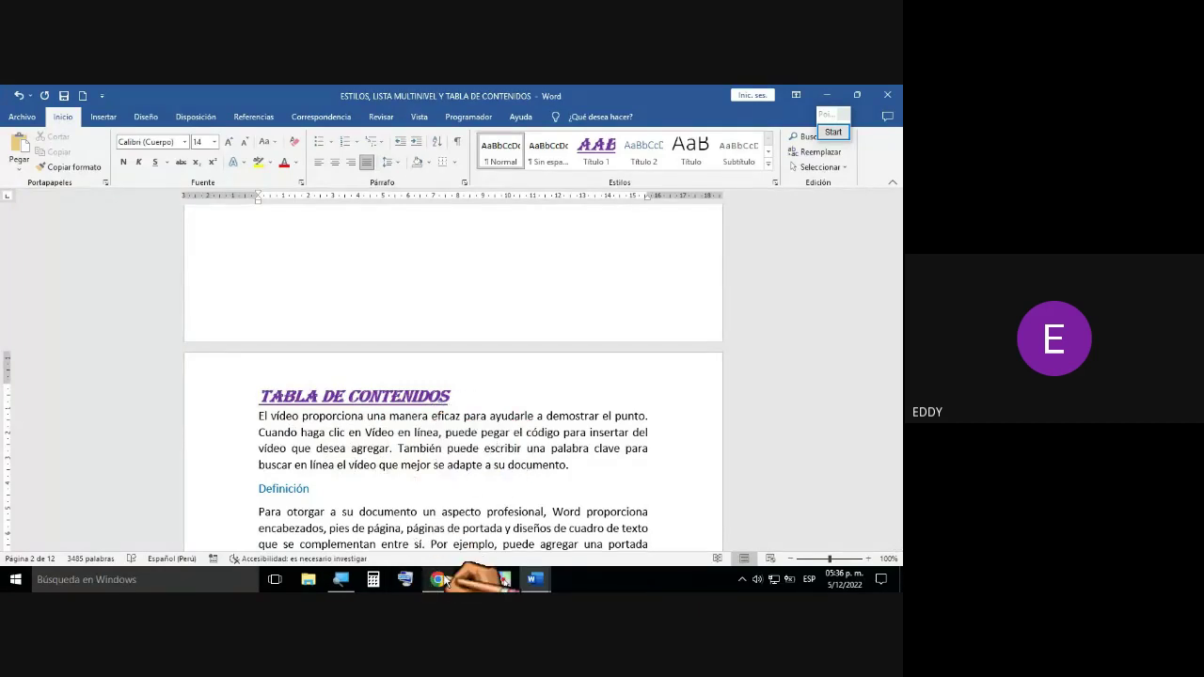
Step: Read the replies in the Google Meet chat, and return to the Definición section of the unformatted Word document
{"action": "mouse_move", "coordinate": [445, 580]}
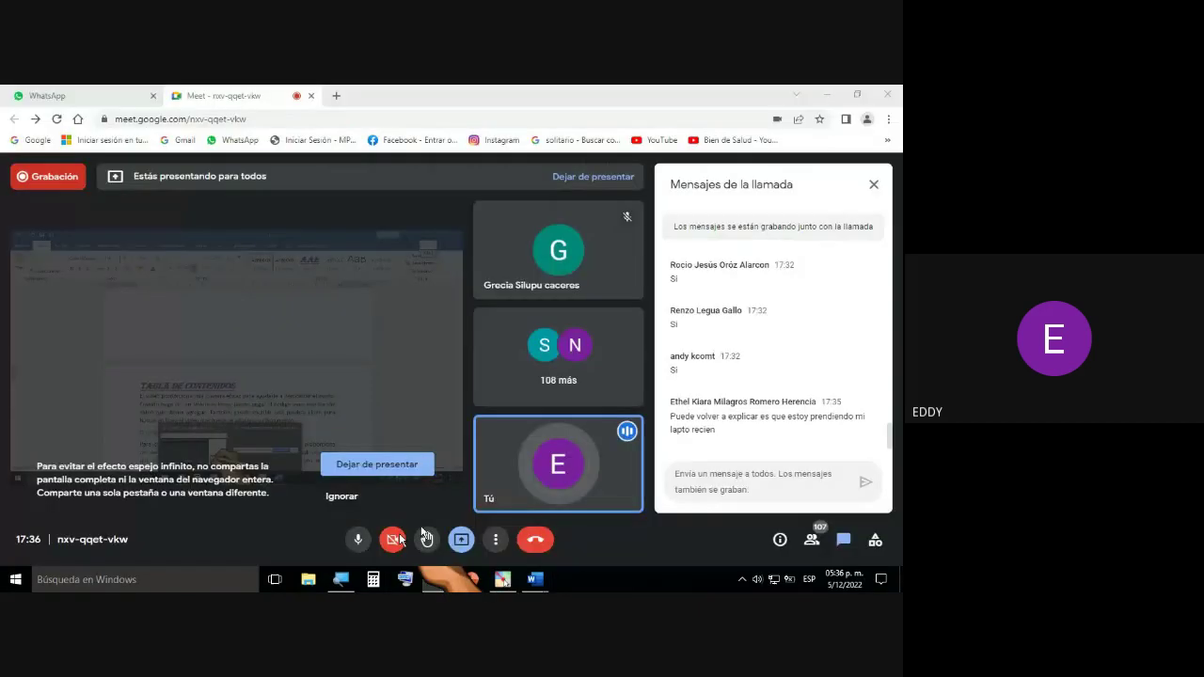
{"action": "left_click", "coordinate": [404, 527]}
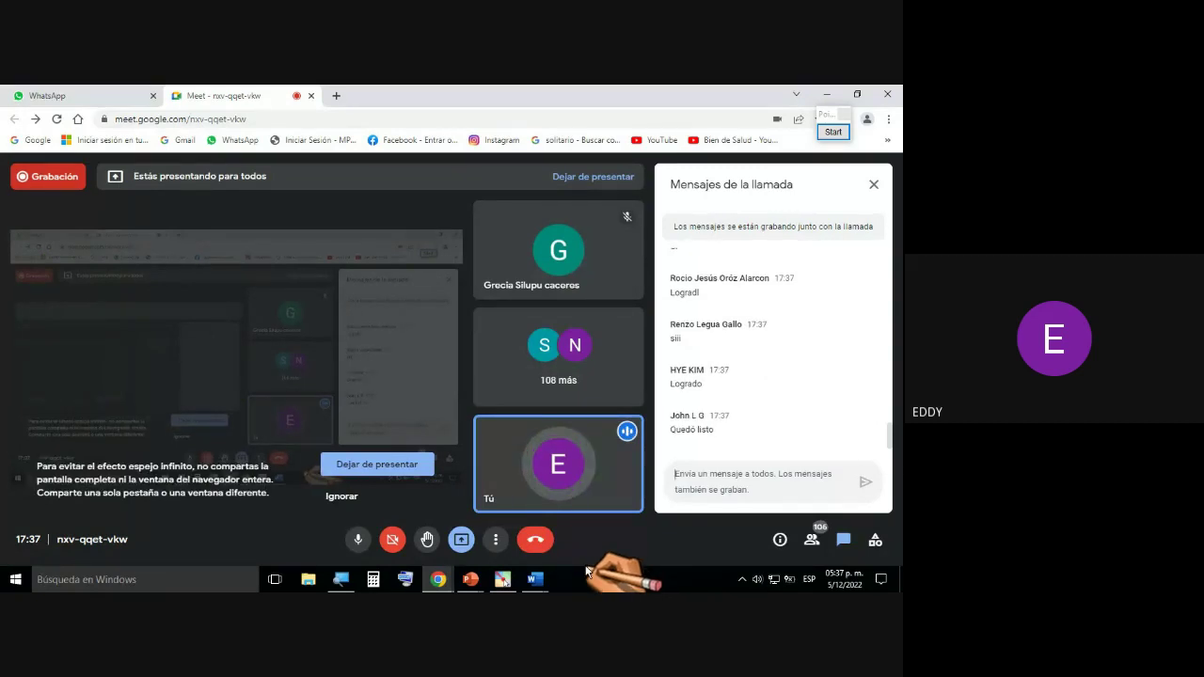
{"action": "left_click", "coordinate": [536, 581]}
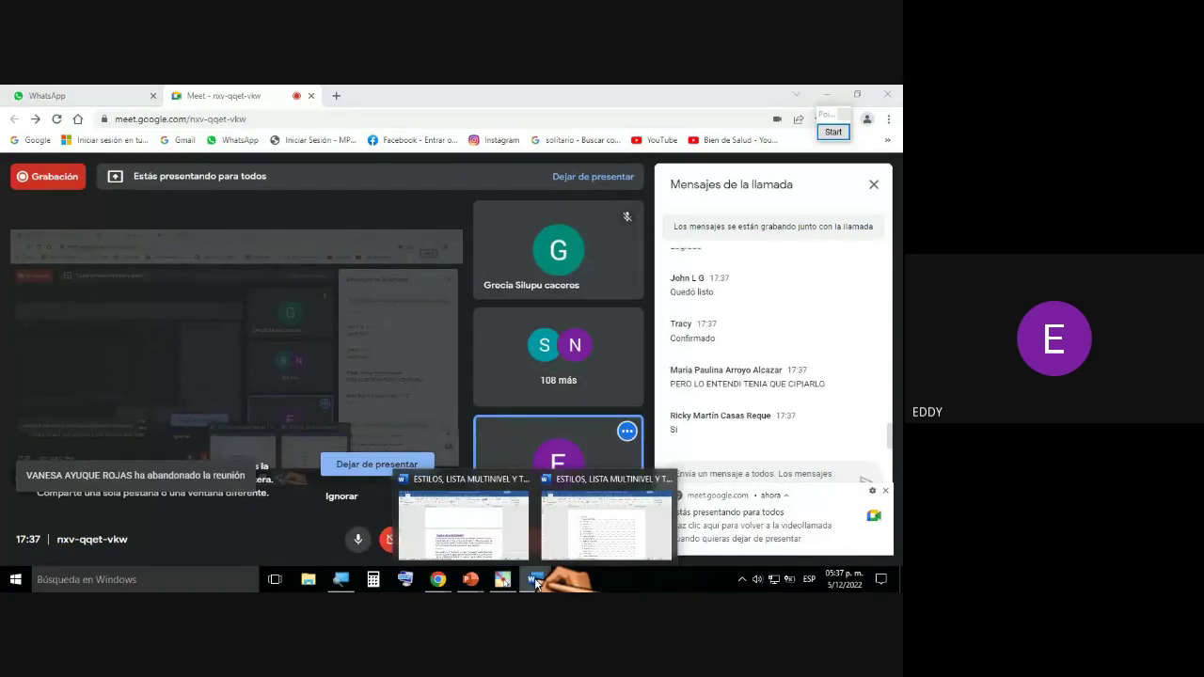
{"action": "mouse_move", "coordinate": [577, 544]}
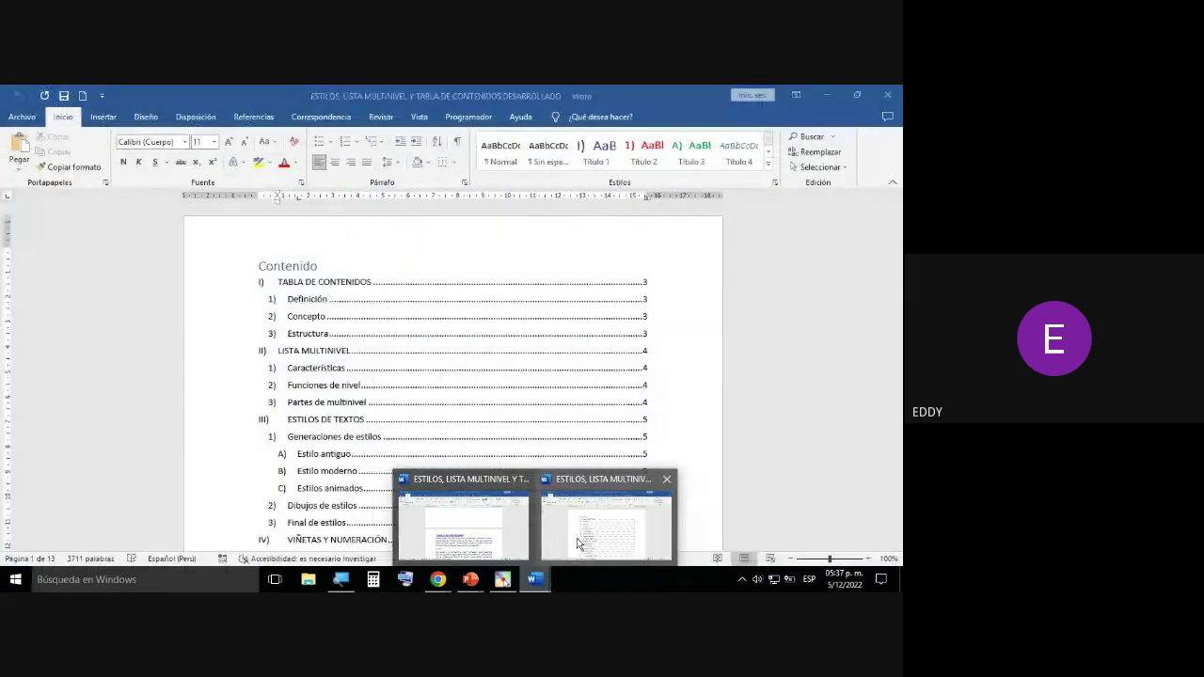
{"action": "left_click", "coordinate": [463, 527]}
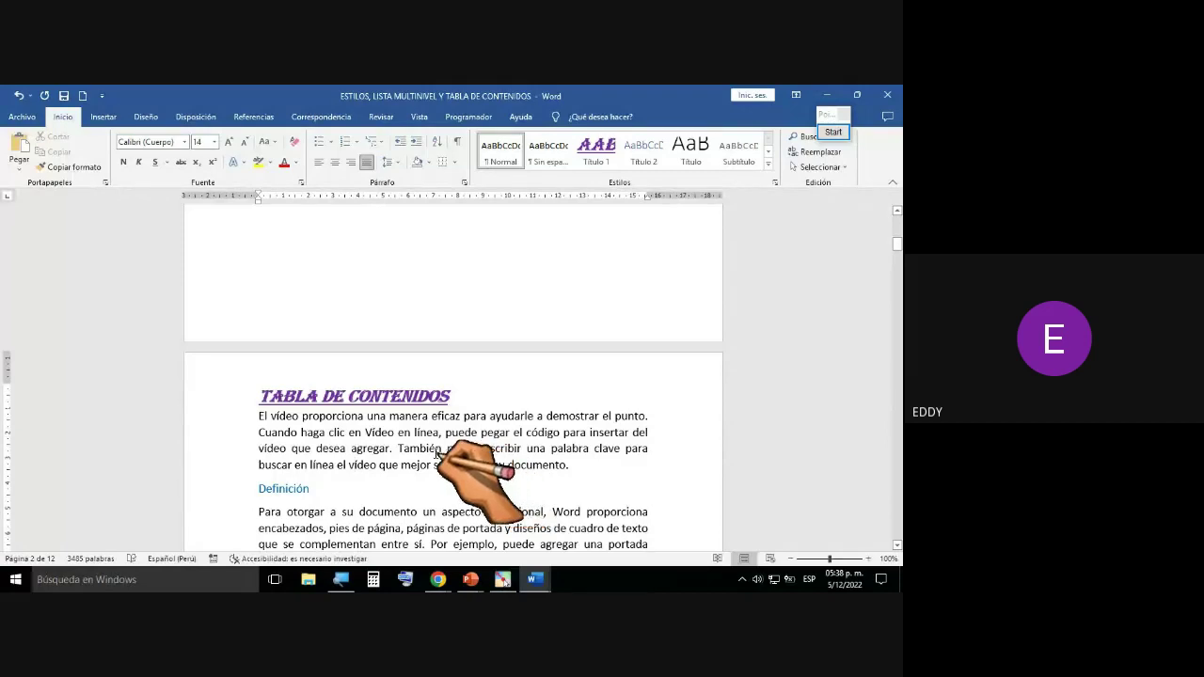
{"action": "scroll", "coordinate": [426, 453], "scroll_direction": "down", "scroll_amount": 2}
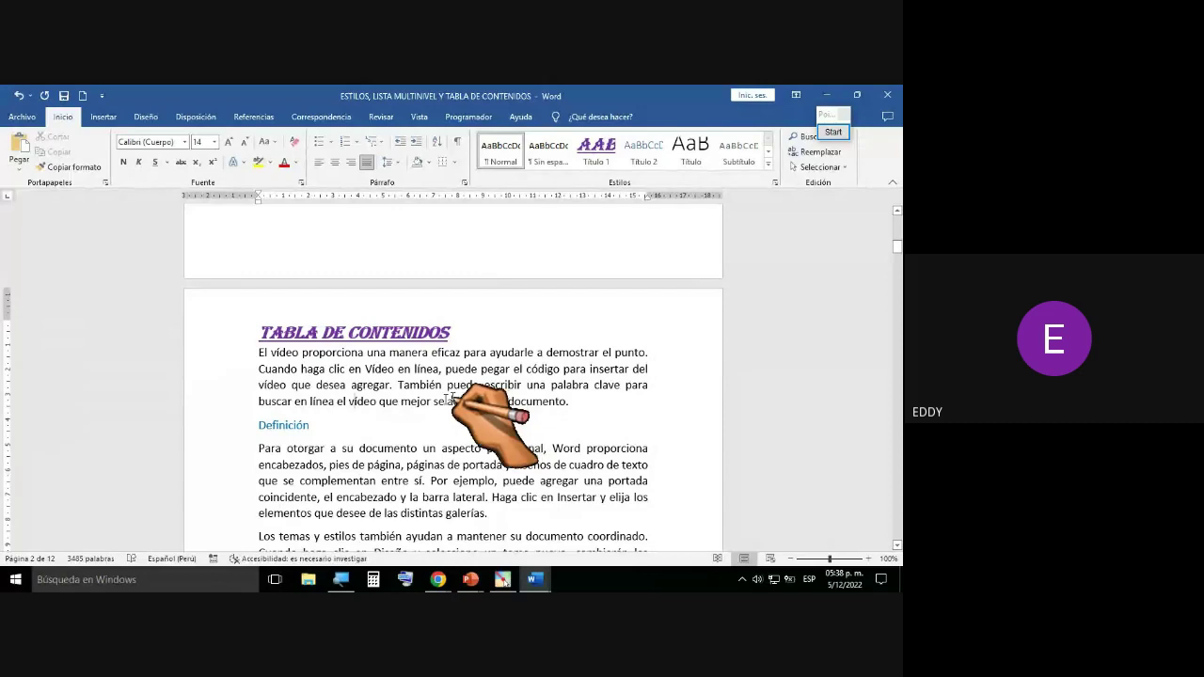
{"action": "scroll", "coordinate": [433, 412], "scroll_direction": "down", "scroll_amount": 2}
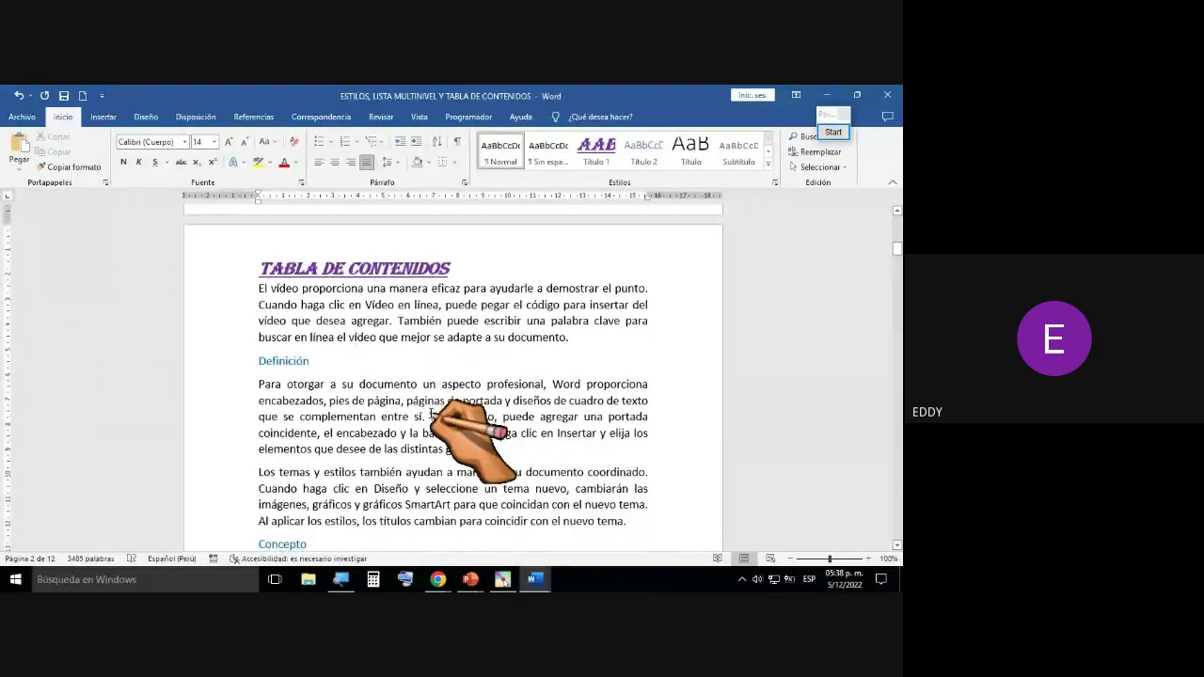
Step: Apply the Título 1 style to the red LISTA MULTINIVEL heading and deselect it
{"action": "scroll", "coordinate": [433, 414], "scroll_direction": "down", "scroll_amount": 4}
{"action": "scroll", "coordinate": [433, 414], "scroll_direction": "down", "scroll_amount": 4}
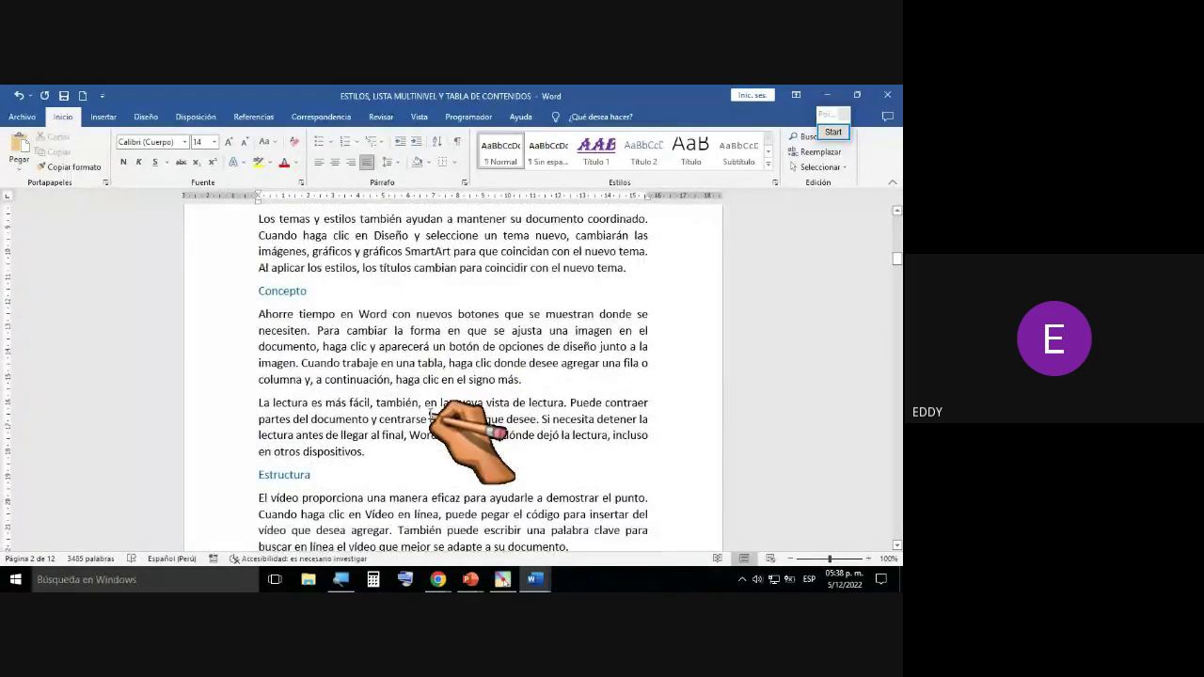
{"action": "scroll", "coordinate": [430, 413], "scroll_direction": "down", "scroll_amount": 3}
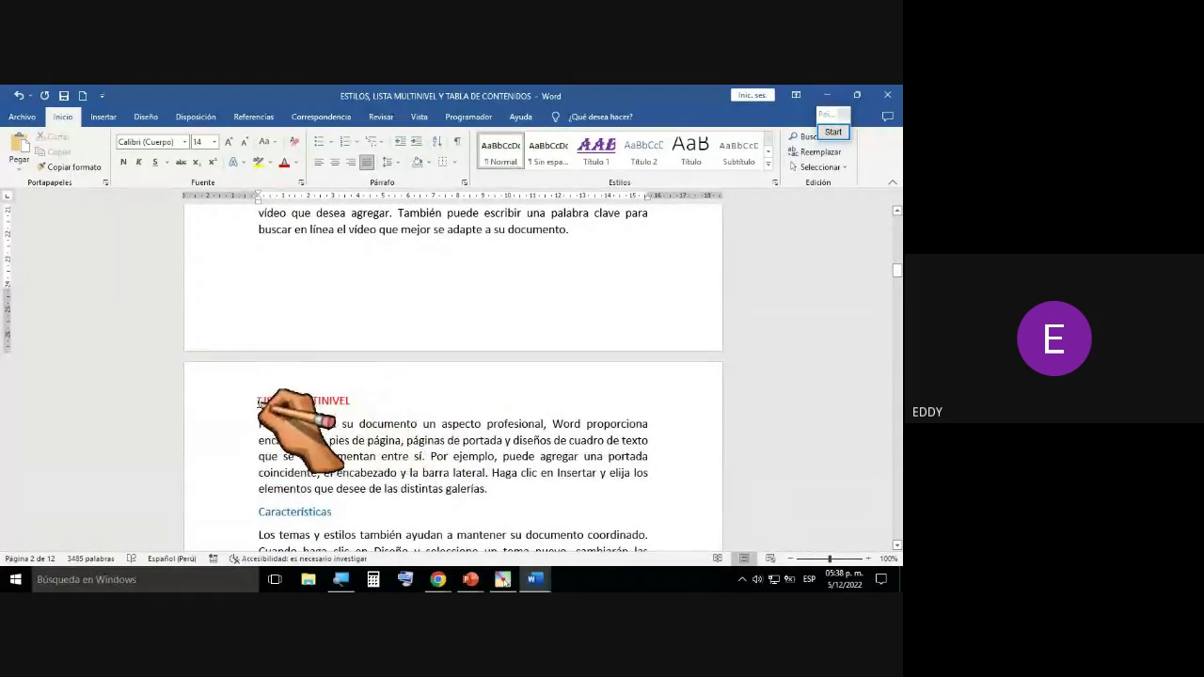
{"action": "left_click_drag", "start_coordinate": [261, 401], "coordinate": [365, 420]}
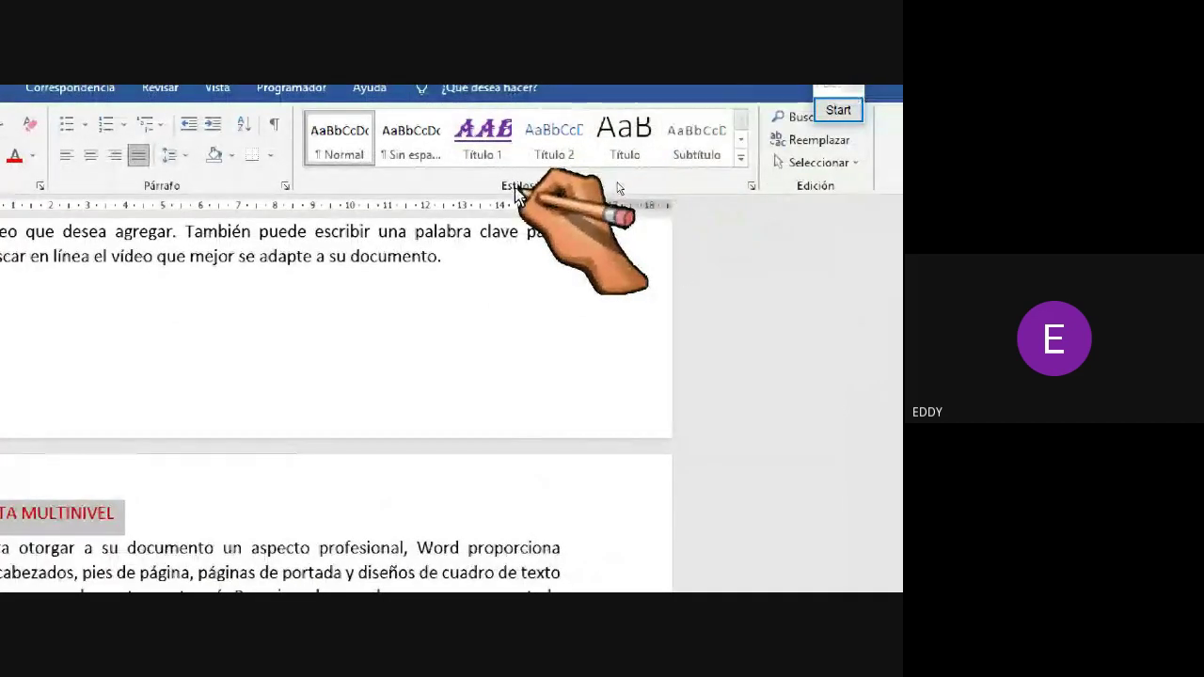
{"action": "left_click", "coordinate": [483, 137]}
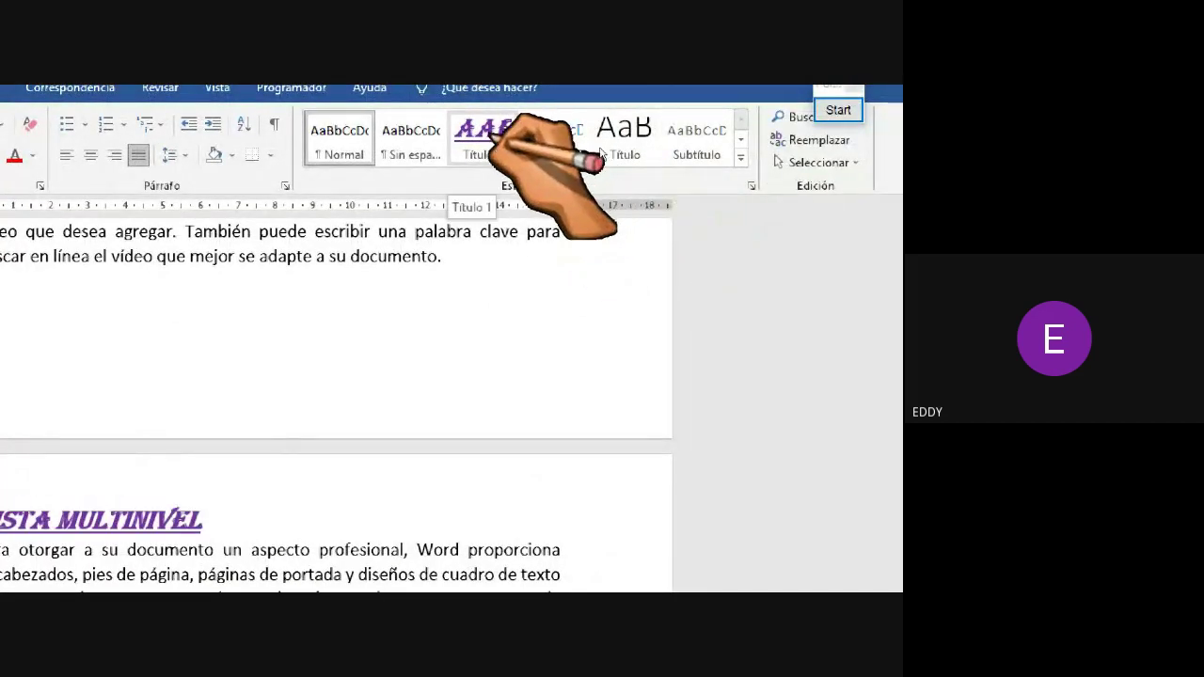
{"action": "left_click", "coordinate": [490, 143]}
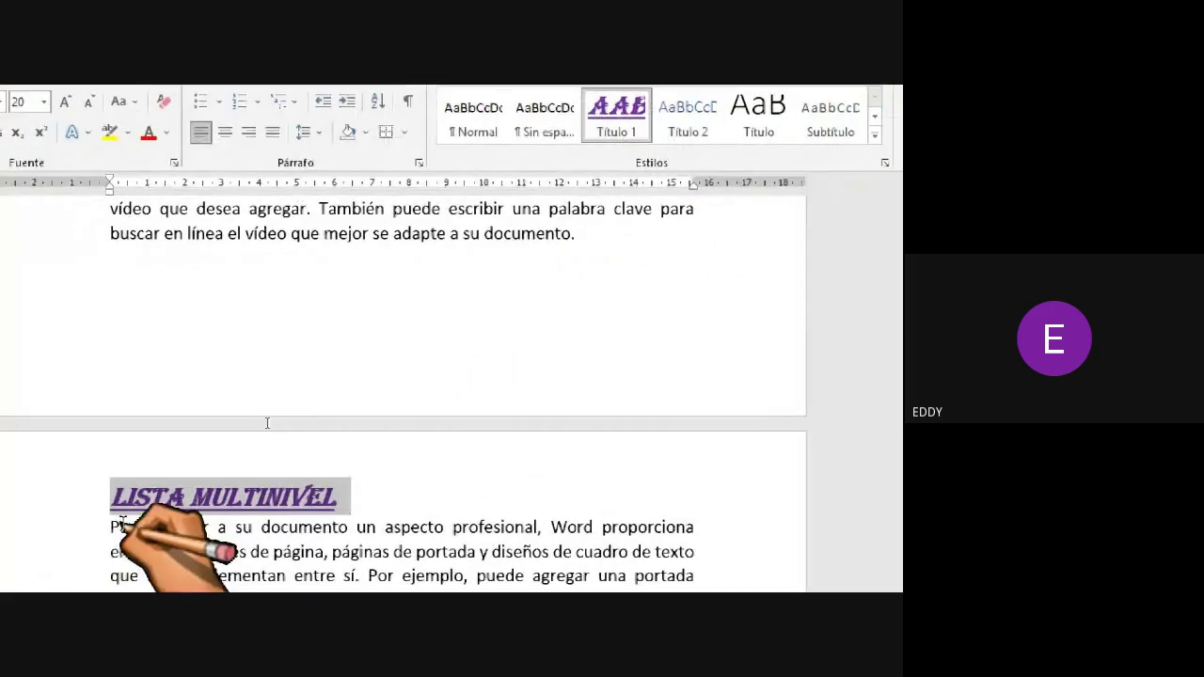
{"action": "left_click", "coordinate": [192, 497]}
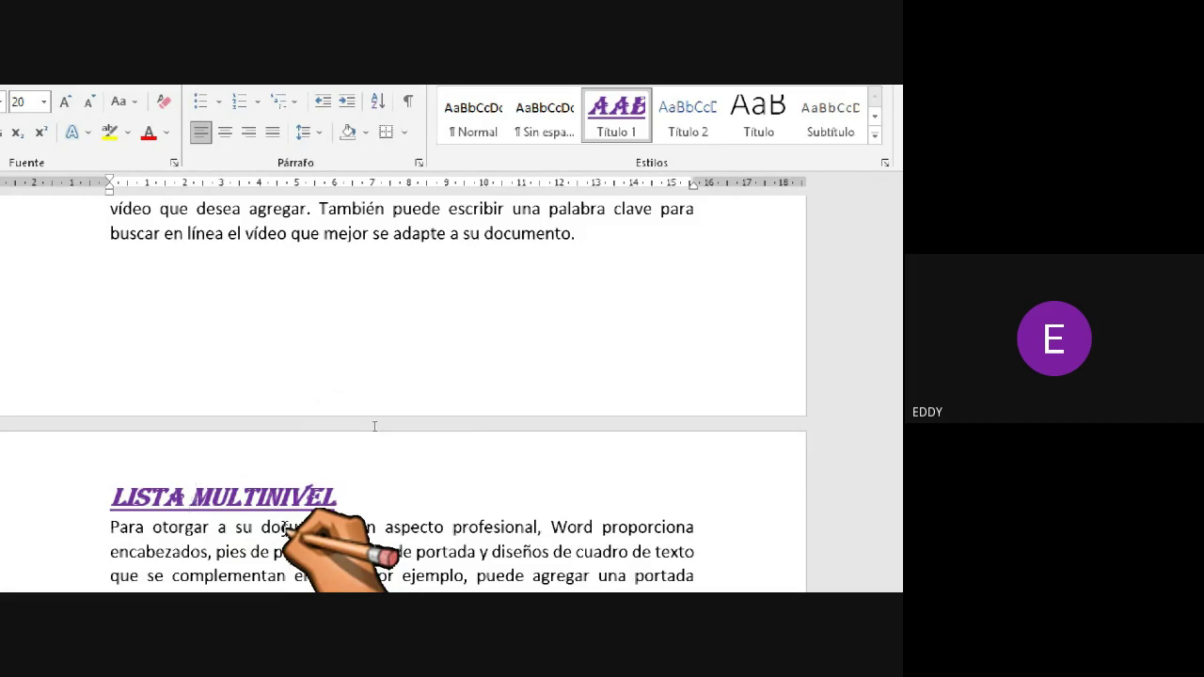
Step: Apply the Título 1 style to the red ESTILOS DE TEXTOS heading and deselect it
{"action": "scroll", "coordinate": [377, 414], "scroll_direction": "down", "scroll_amount": 4}
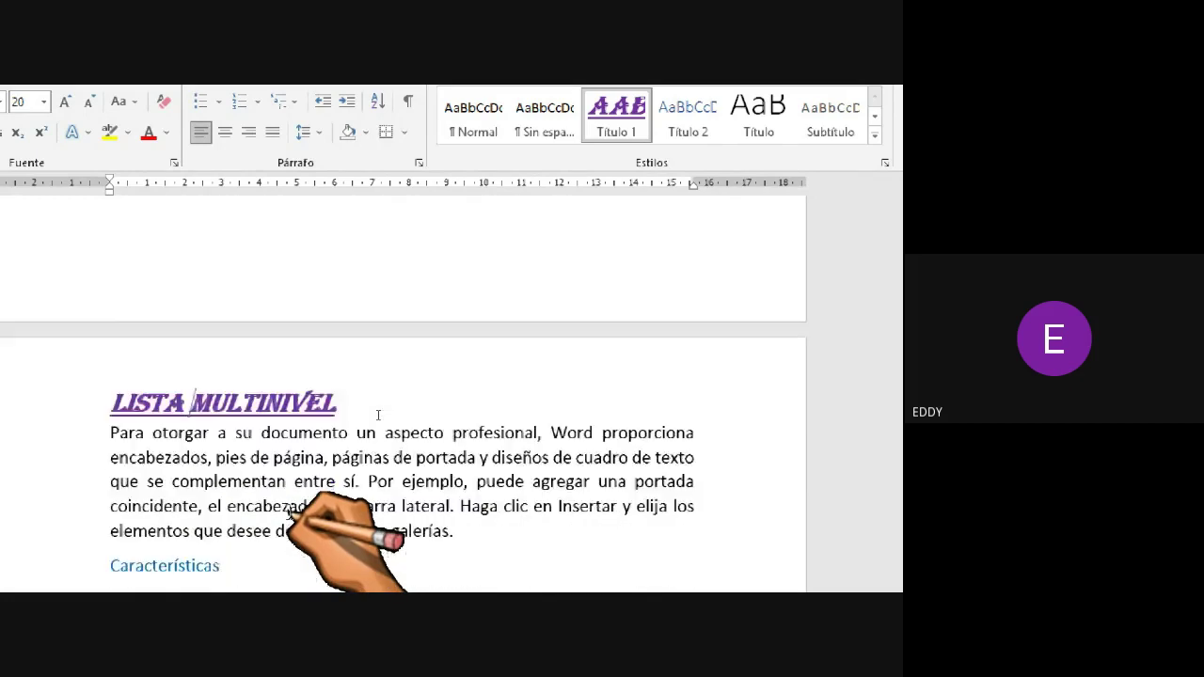
{"action": "scroll", "coordinate": [377, 414], "scroll_direction": "down", "scroll_amount": 10}
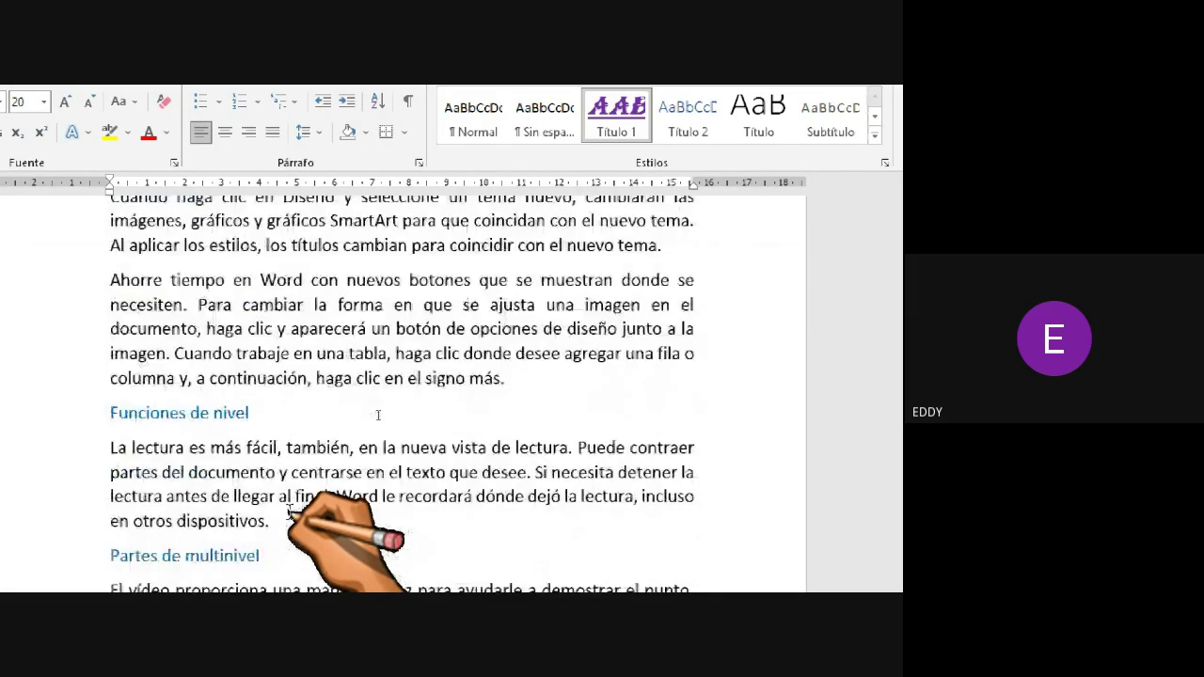
{"action": "scroll", "coordinate": [377, 414], "scroll_direction": "down", "scroll_amount": 8}
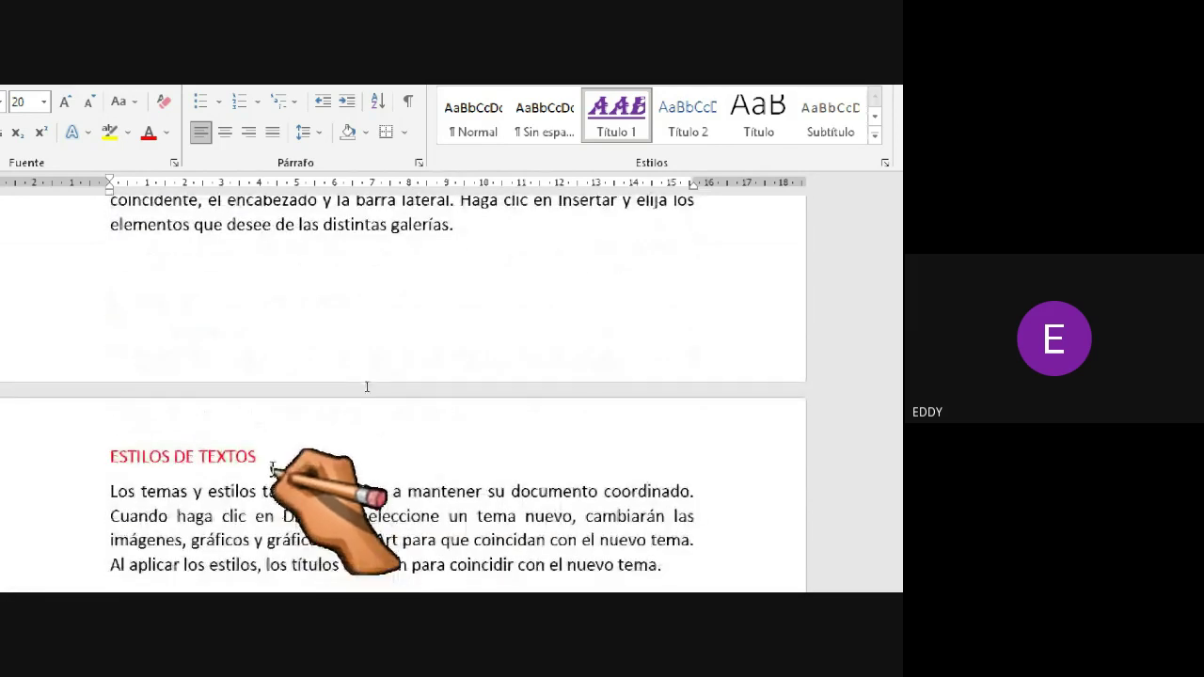
{"action": "left_click_drag", "start_coordinate": [266, 462], "coordinate": [127, 445]}
{"action": "key", "text": "ctrl+shift+n"}
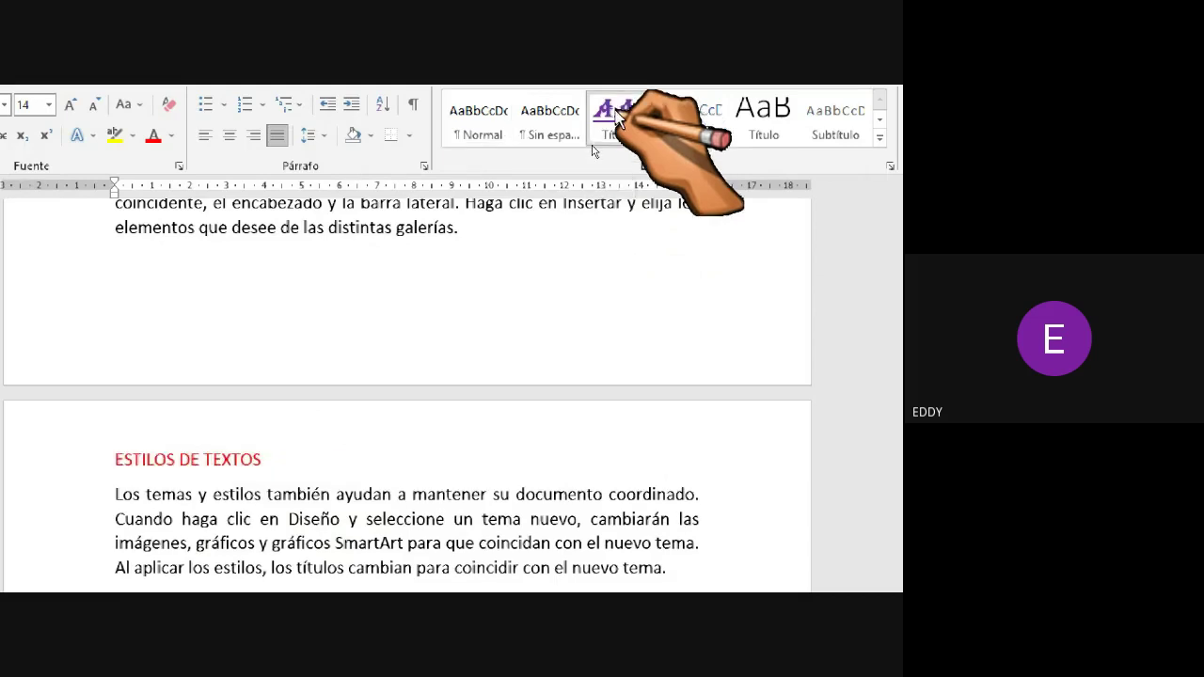
{"action": "left_click", "coordinate": [592, 140]}
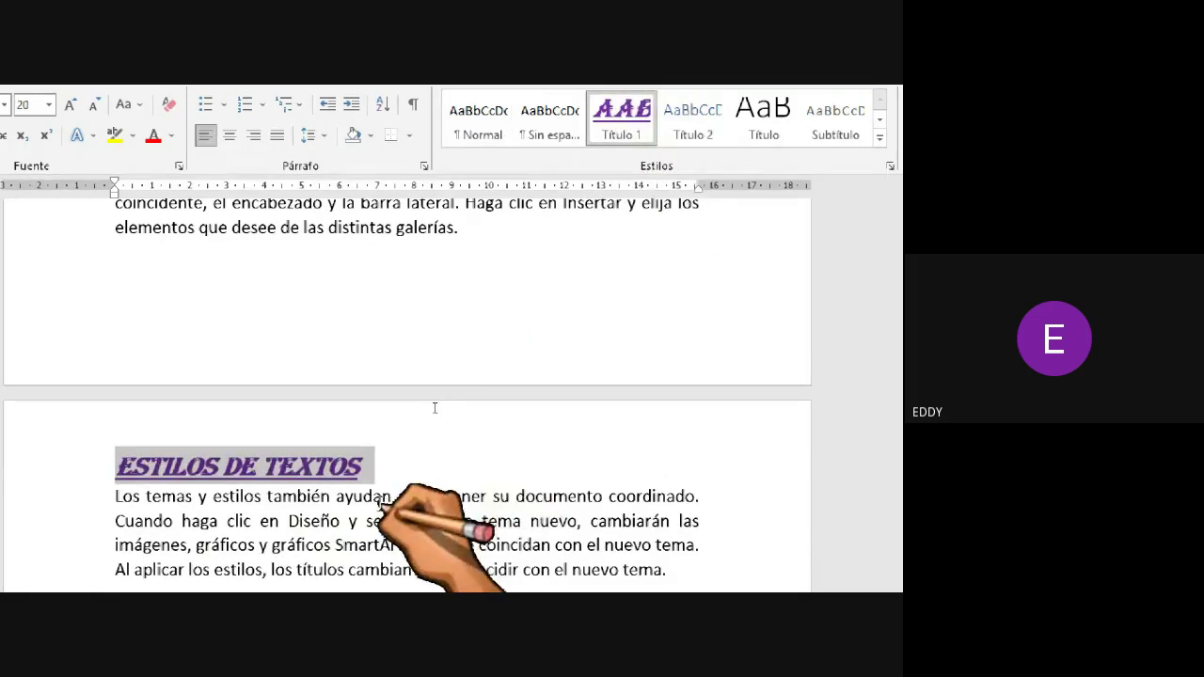
{"action": "left_click", "coordinate": [352, 496]}
Step: Apply the Título 1 style to the red VIÑETAS Y NUMERACIÓN heading and deselect it
{"action": "scroll", "coordinate": [355, 507], "scroll_direction": "down", "scroll_amount": 3}
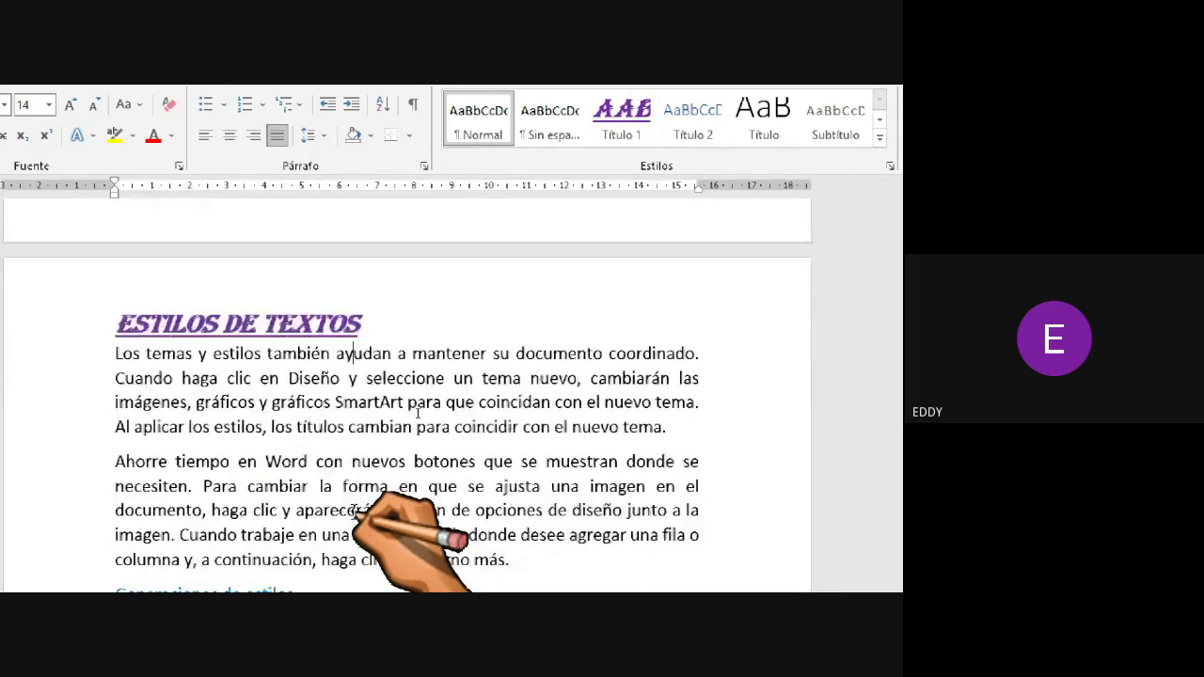
{"action": "scroll", "coordinate": [417, 414], "scroll_direction": "down", "scroll_amount": 5}
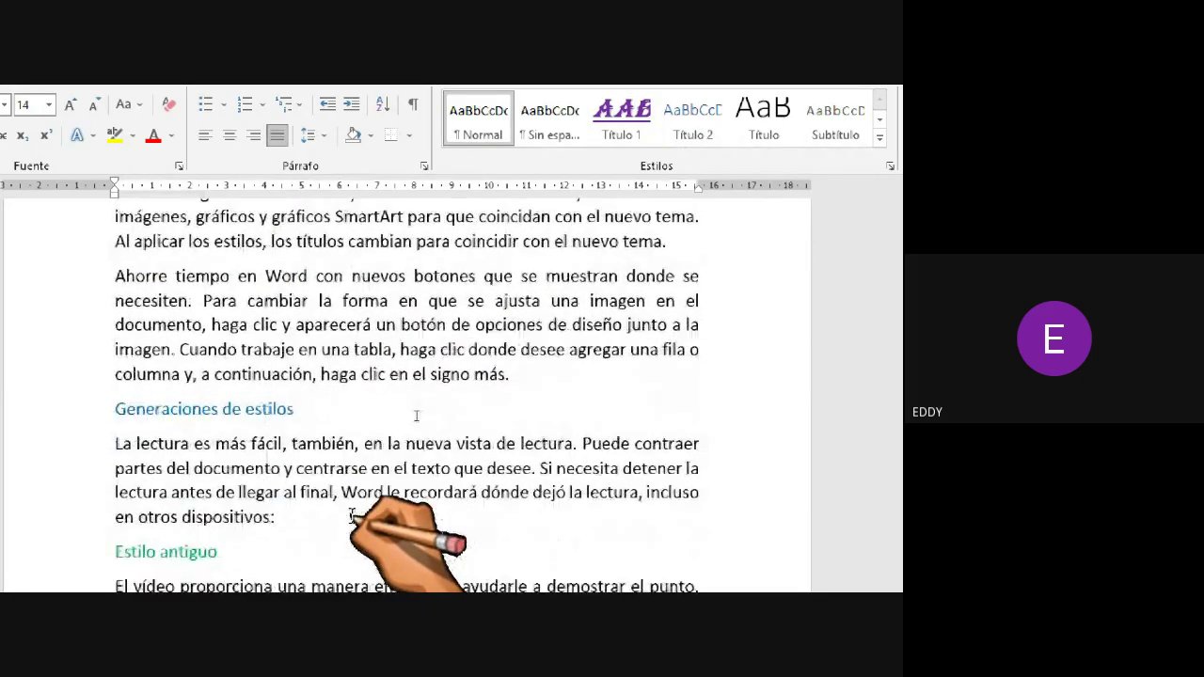
{"action": "scroll", "coordinate": [416, 415], "scroll_direction": "down", "scroll_amount": 9}
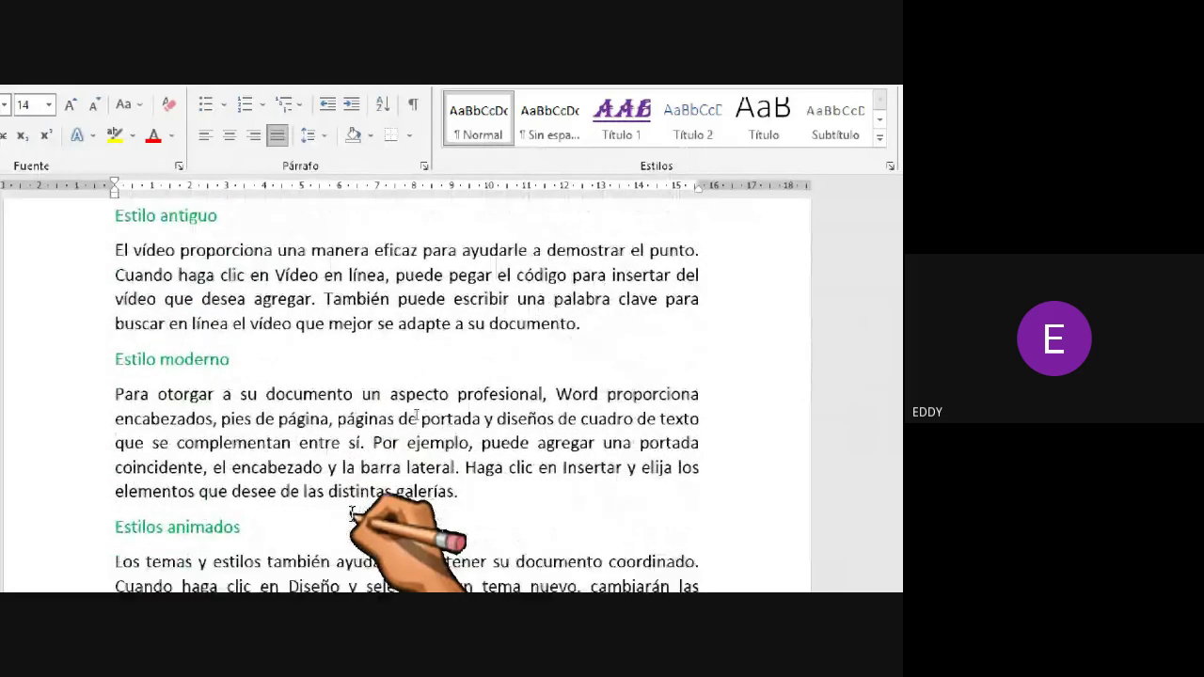
{"action": "scroll", "coordinate": [415, 414], "scroll_direction": "down", "scroll_amount": 8}
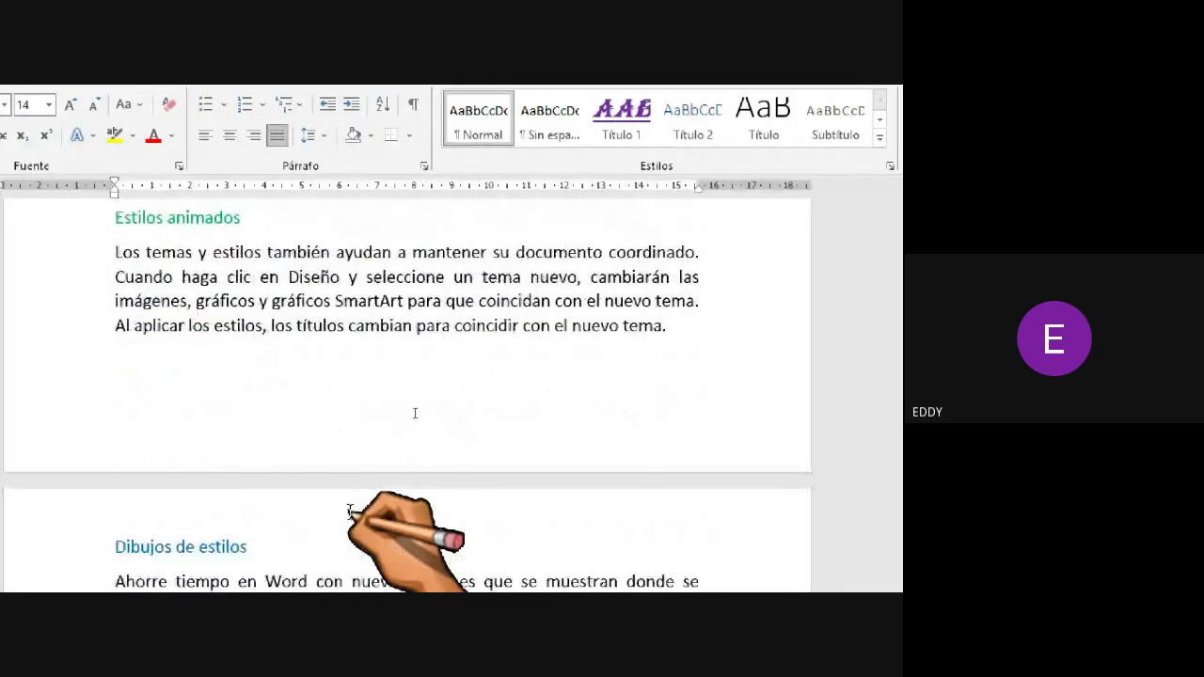
{"action": "scroll", "coordinate": [415, 413], "scroll_direction": "down", "scroll_amount": 6}
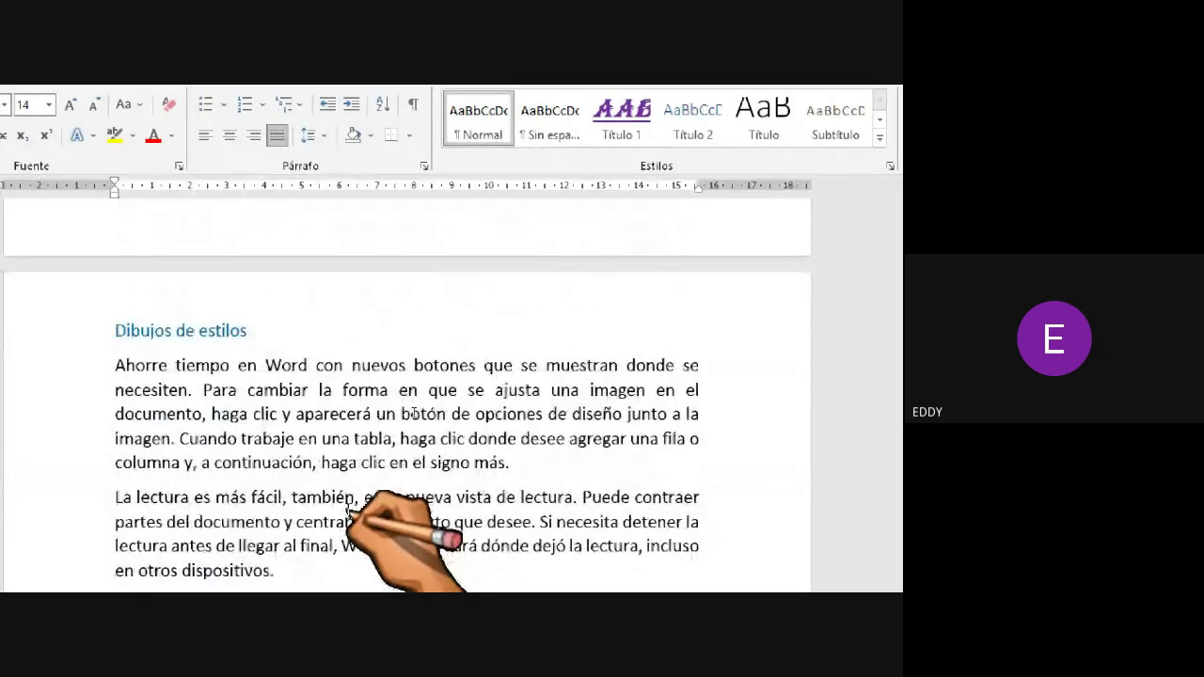
{"action": "scroll", "coordinate": [414, 412], "scroll_direction": "down", "scroll_amount": 3}
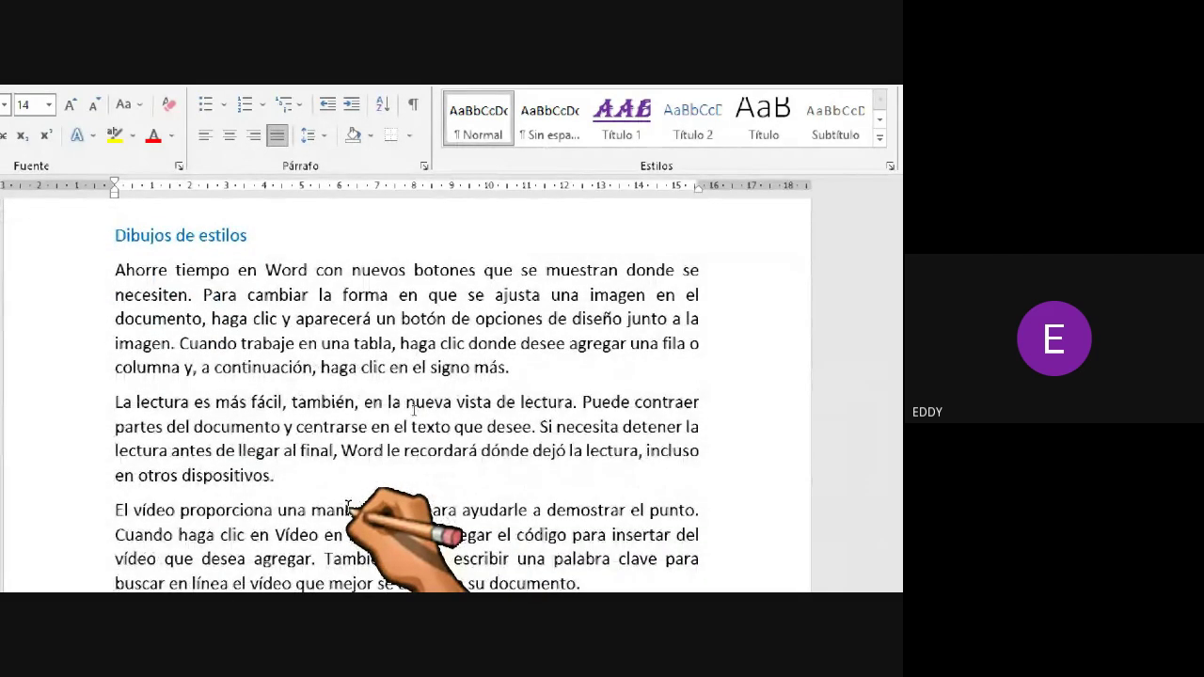
{"action": "scroll", "coordinate": [414, 411], "scroll_direction": "down", "scroll_amount": 3}
{"action": "scroll", "coordinate": [414, 411], "scroll_direction": "down", "scroll_amount": 3}
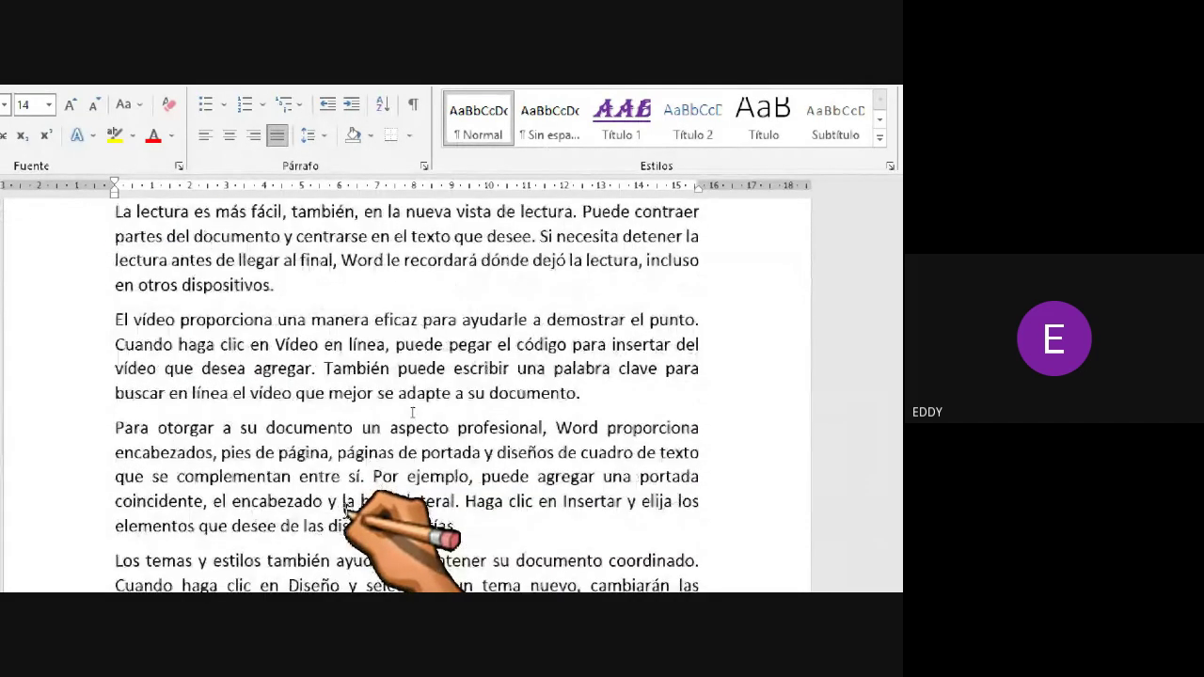
{"action": "scroll", "coordinate": [414, 411], "scroll_direction": "down", "scroll_amount": 4}
{"action": "scroll", "coordinate": [412, 413], "scroll_direction": "down", "scroll_amount": 15}
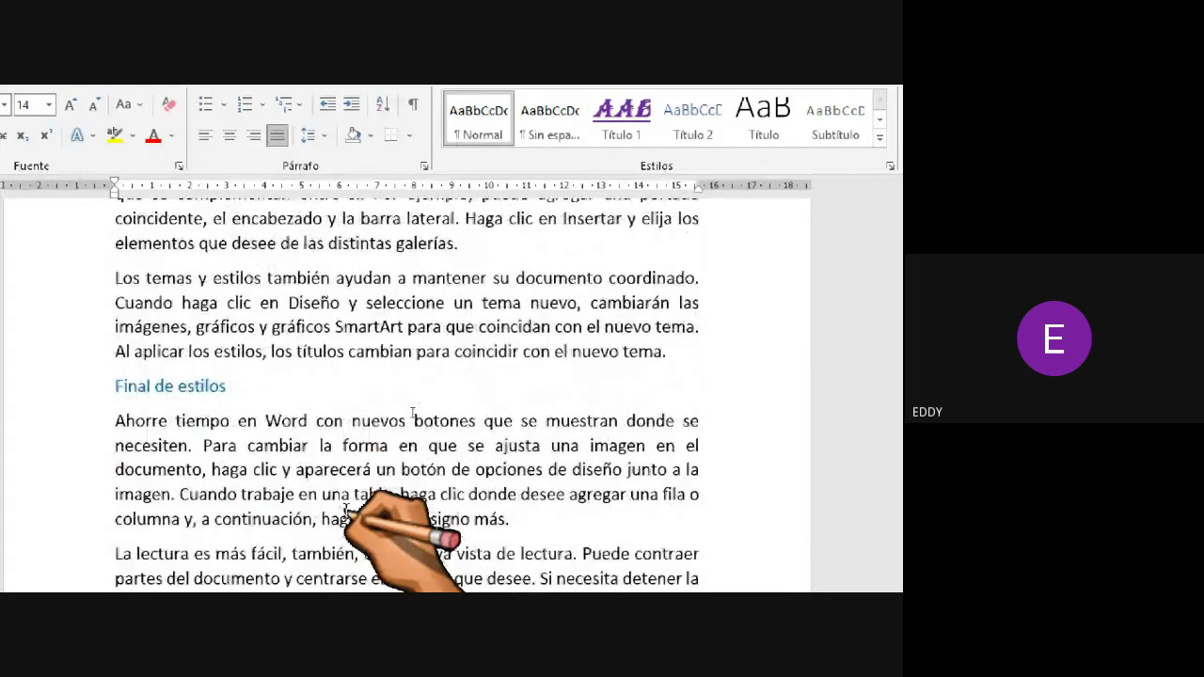
{"action": "scroll", "coordinate": [412, 414], "scroll_direction": "down", "scroll_amount": 3}
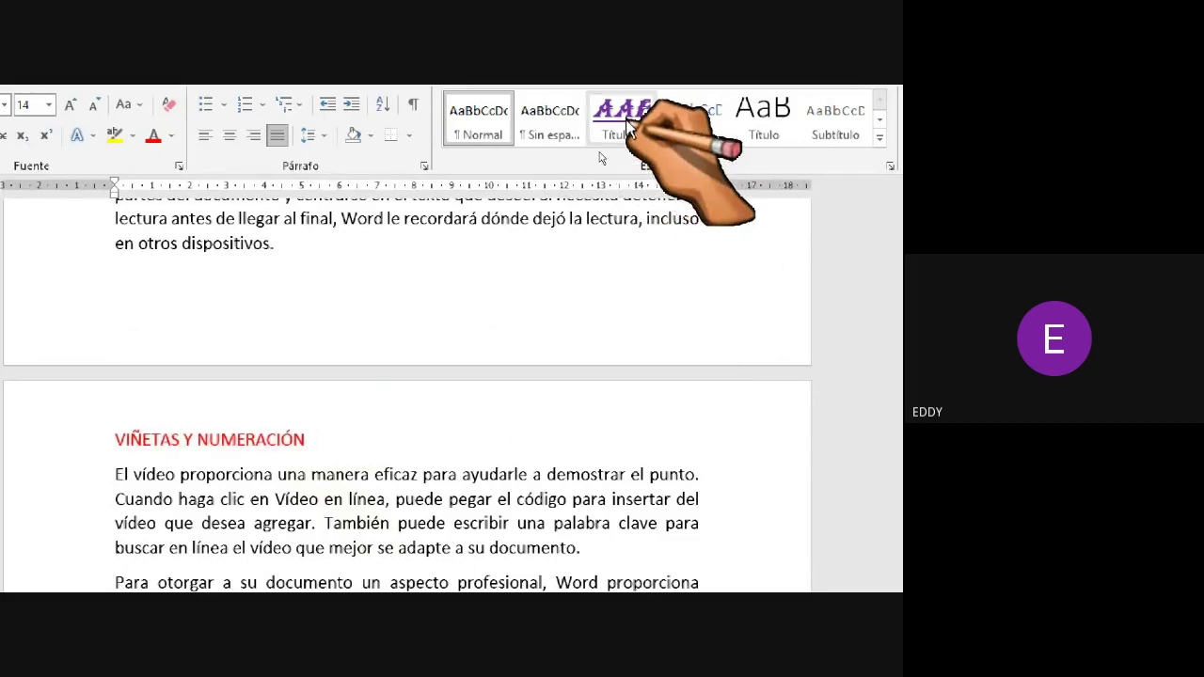
{"action": "left_click", "coordinate": [623, 121]}
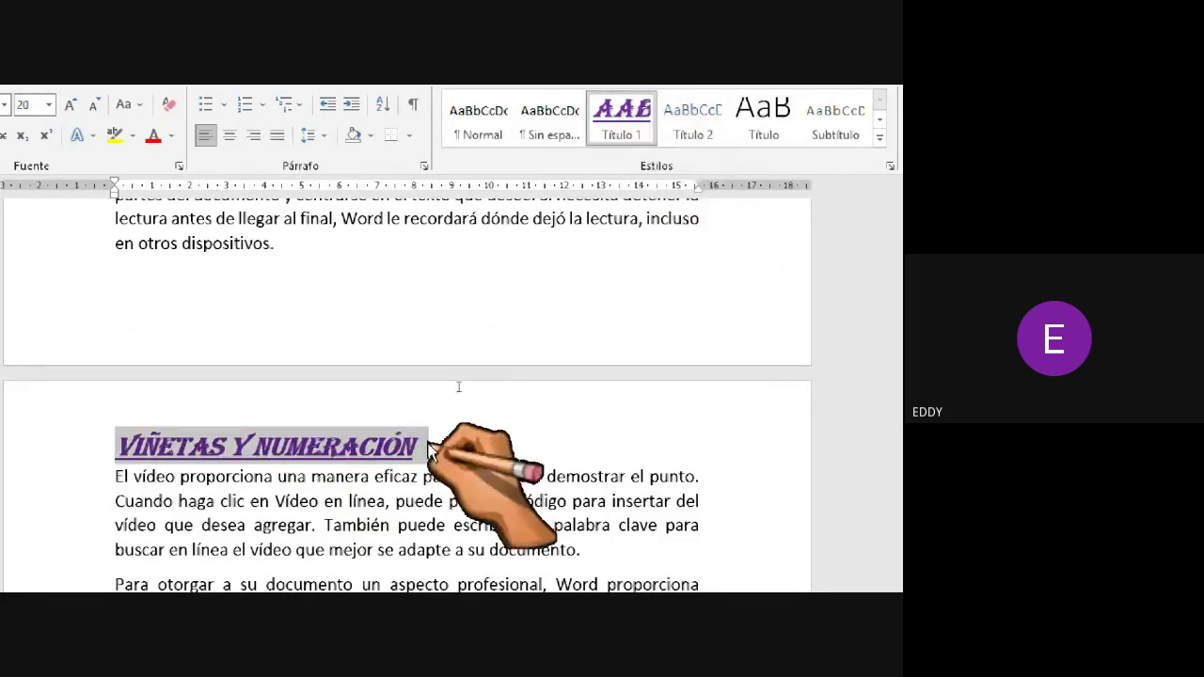
{"action": "left_click", "coordinate": [458, 417]}
Step: Apply the Título 1 style to the red NUMERACIÓN heading above the Tipos de Numeración section
{"action": "scroll", "coordinate": [458, 417], "scroll_direction": "down", "scroll_amount": 6}
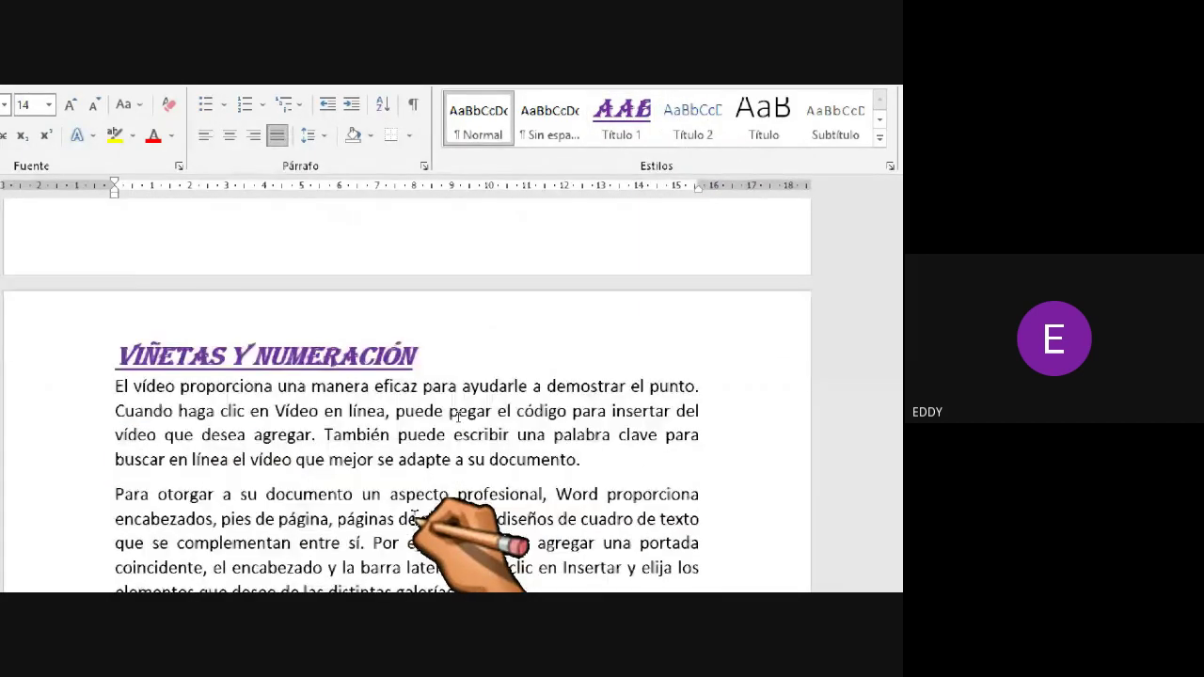
{"action": "scroll", "coordinate": [410, 518], "scroll_direction": "down", "scroll_amount": 6}
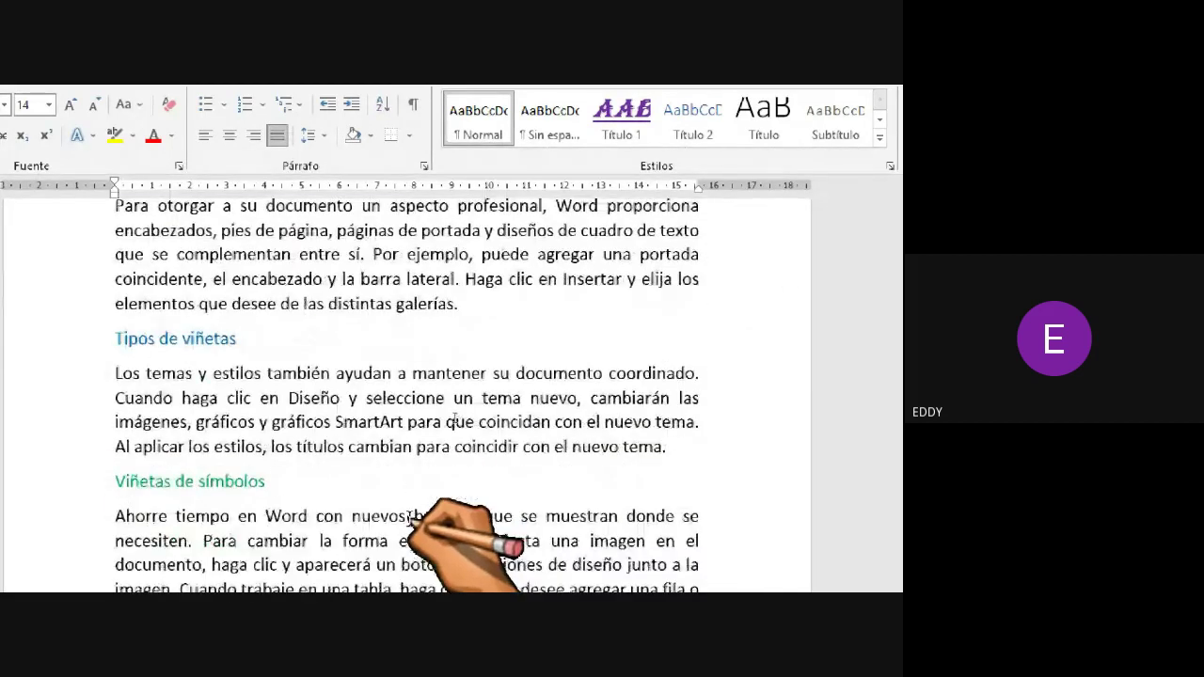
{"action": "scroll", "coordinate": [409, 524], "scroll_direction": "down", "scroll_amount": 8}
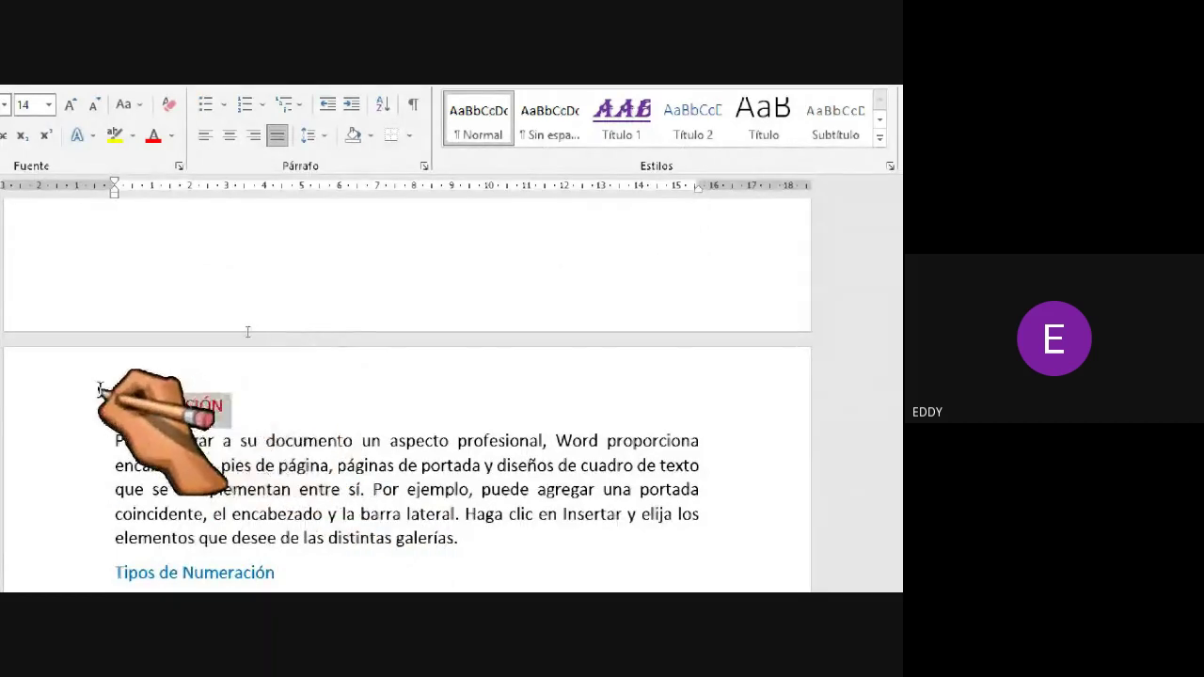
{"action": "left_click_drag", "start_coordinate": [113, 405], "coordinate": [233, 405]}
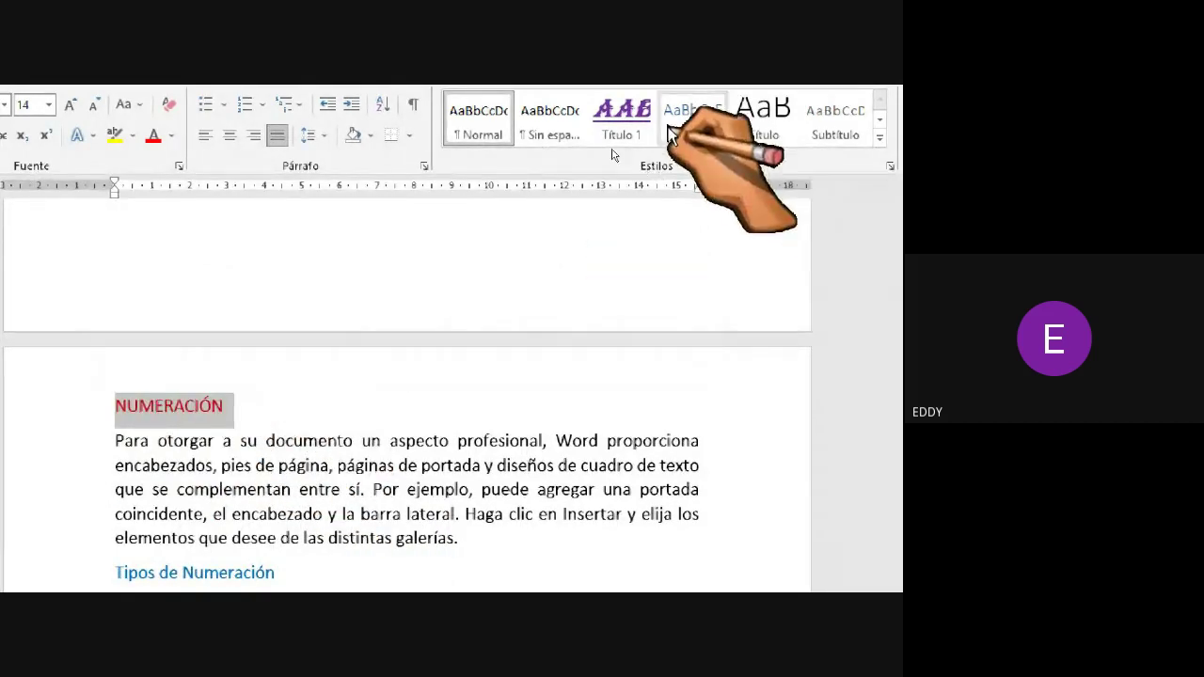
{"action": "left_click", "coordinate": [624, 113]}
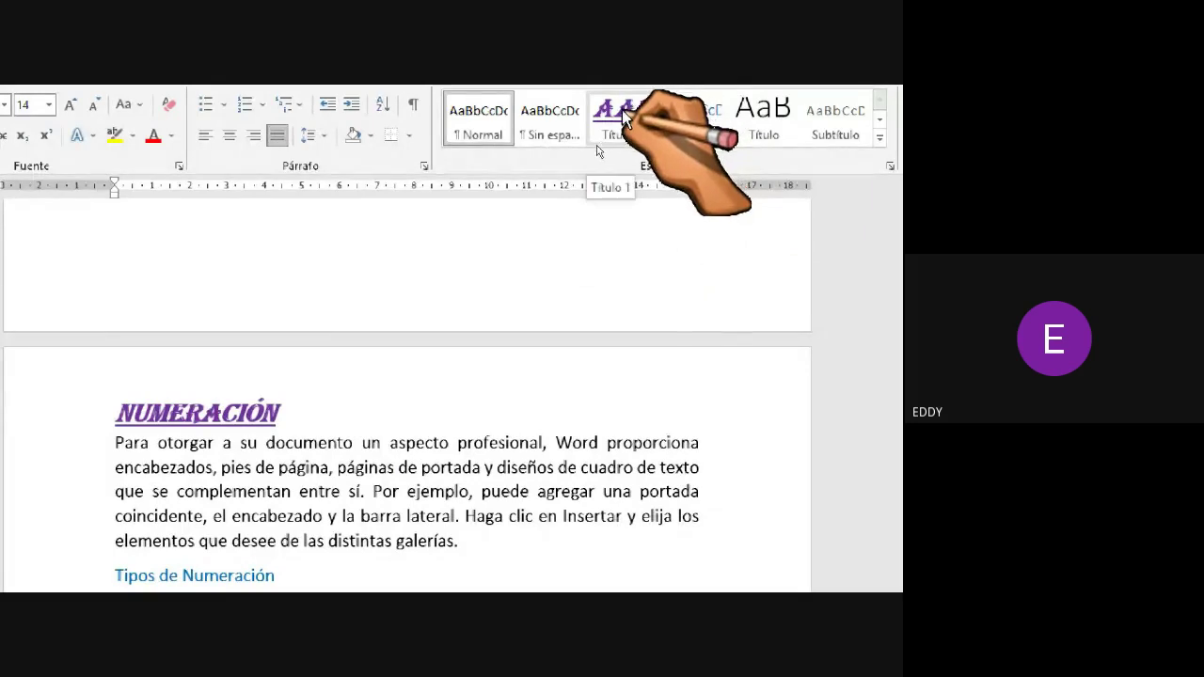
{"action": "left_click", "coordinate": [607, 132]}
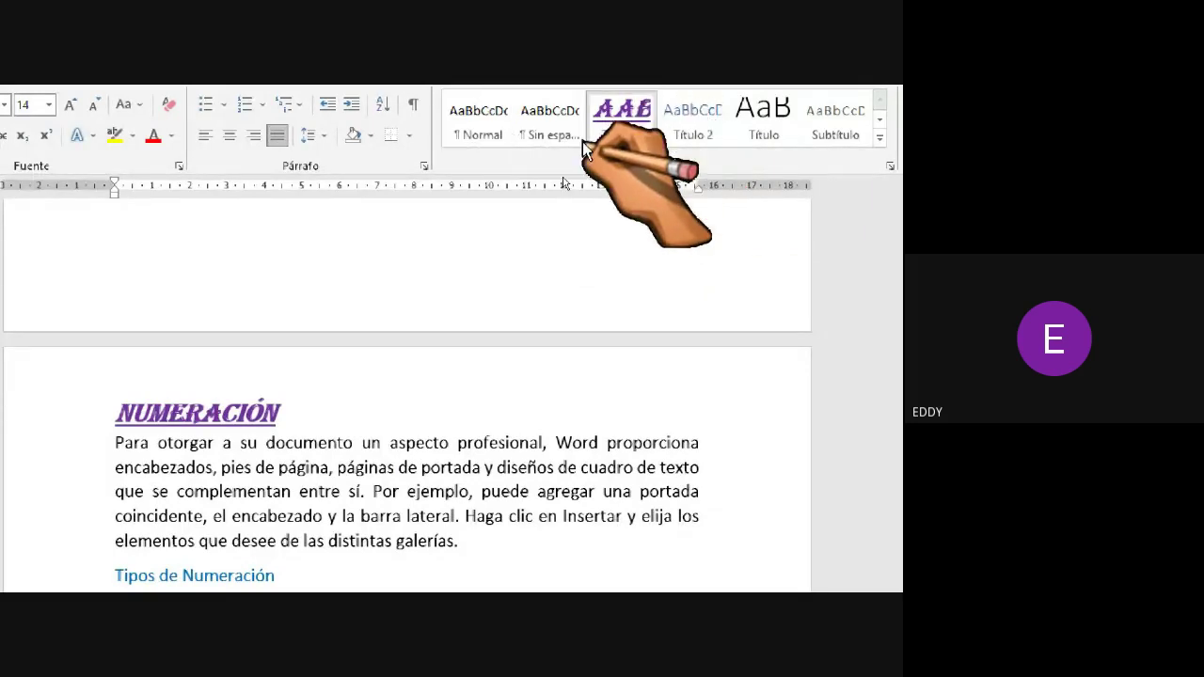
Step: Apply the Título 1 style to the red COLUMNAS heading after the Numeración en Palabras section
{"action": "scroll", "coordinate": [430, 420], "scroll_direction": "down", "scroll_amount": 1}
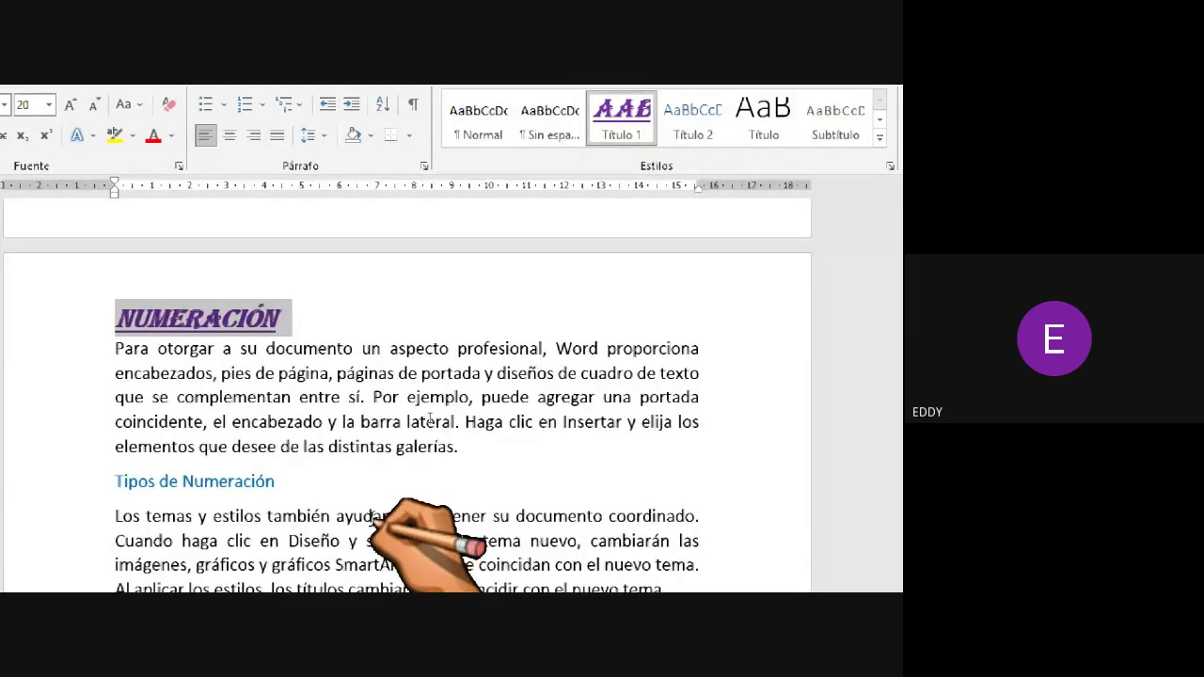
{"action": "scroll", "coordinate": [430, 420], "scroll_direction": "down", "scroll_amount": 5}
{"action": "scroll", "coordinate": [430, 419], "scroll_direction": "down", "scroll_amount": 4}
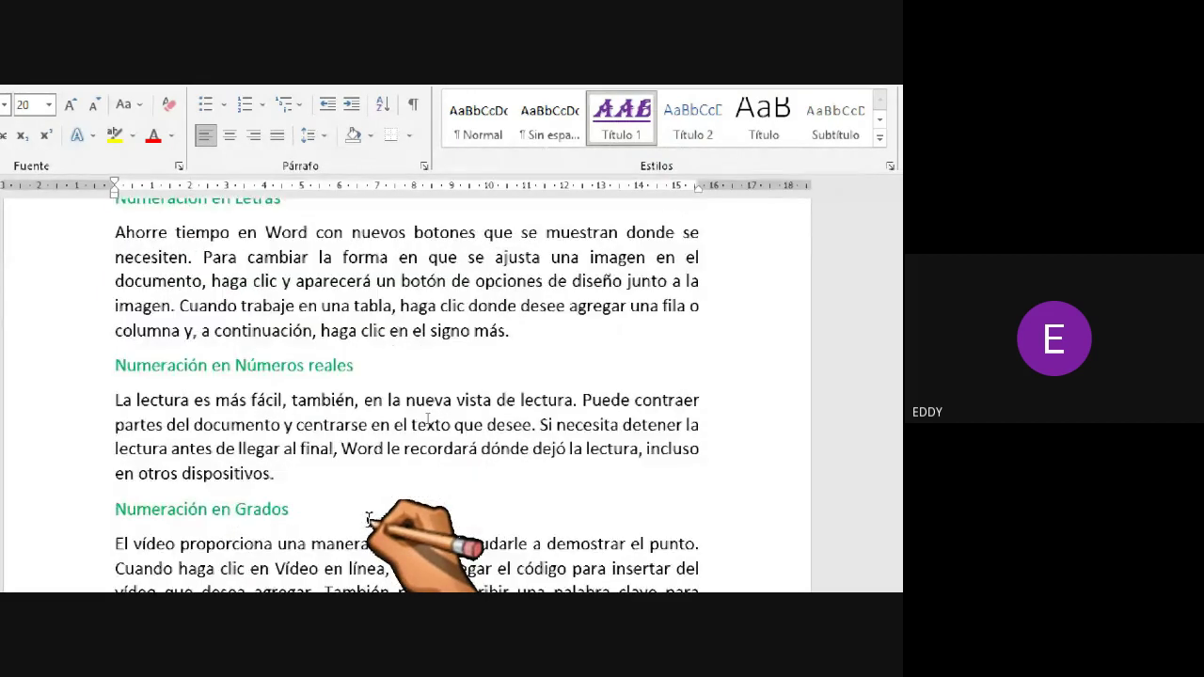
{"action": "scroll", "coordinate": [427, 419], "scroll_direction": "down", "scroll_amount": 4}
{"action": "scroll", "coordinate": [427, 420], "scroll_direction": "down", "scroll_amount": 3}
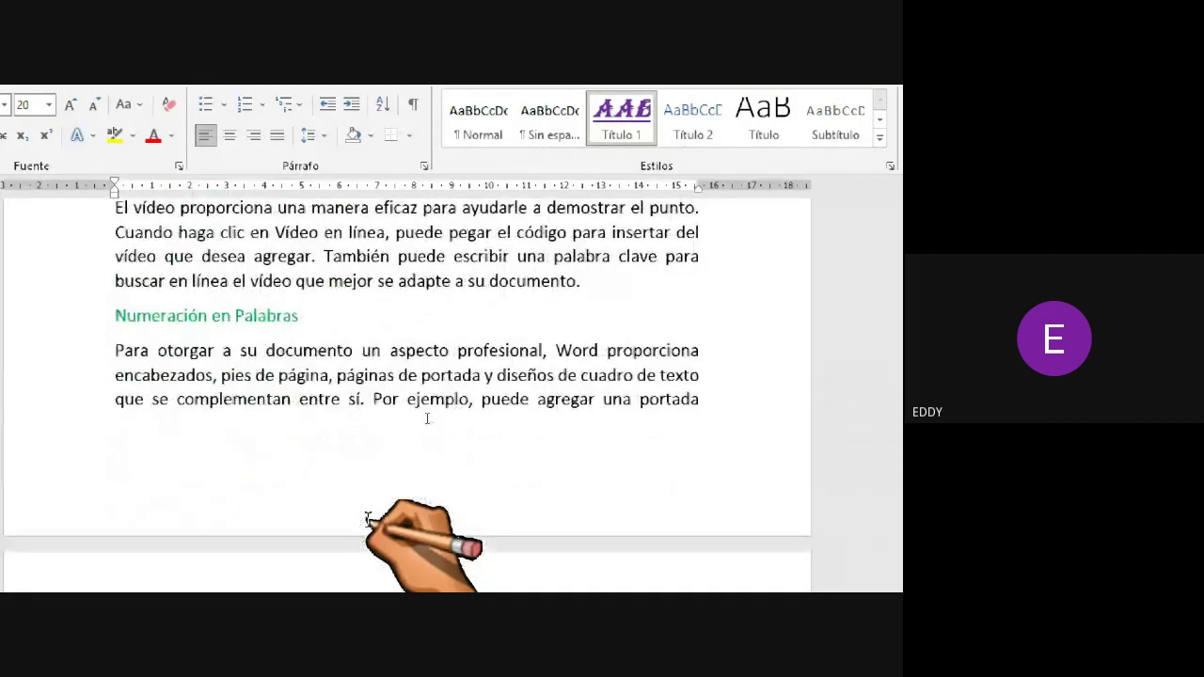
{"action": "scroll", "coordinate": [427, 420], "scroll_direction": "down", "scroll_amount": 6}
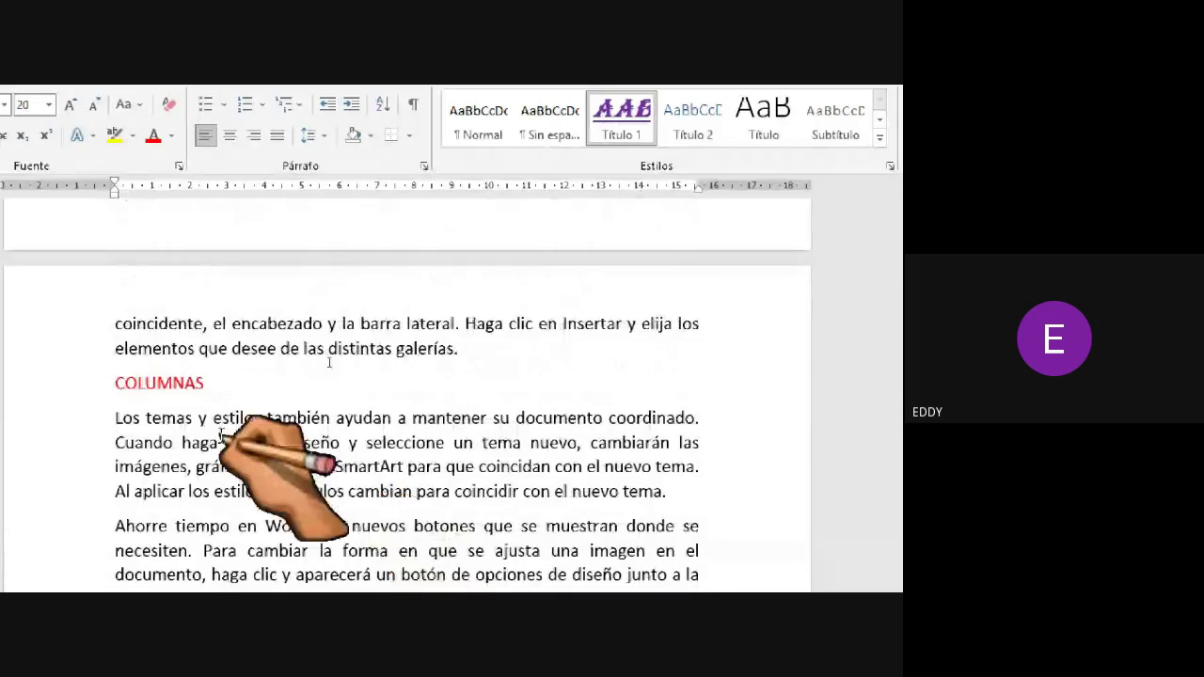
{"action": "left_click_drag", "start_coordinate": [206, 378], "coordinate": [110, 393]}
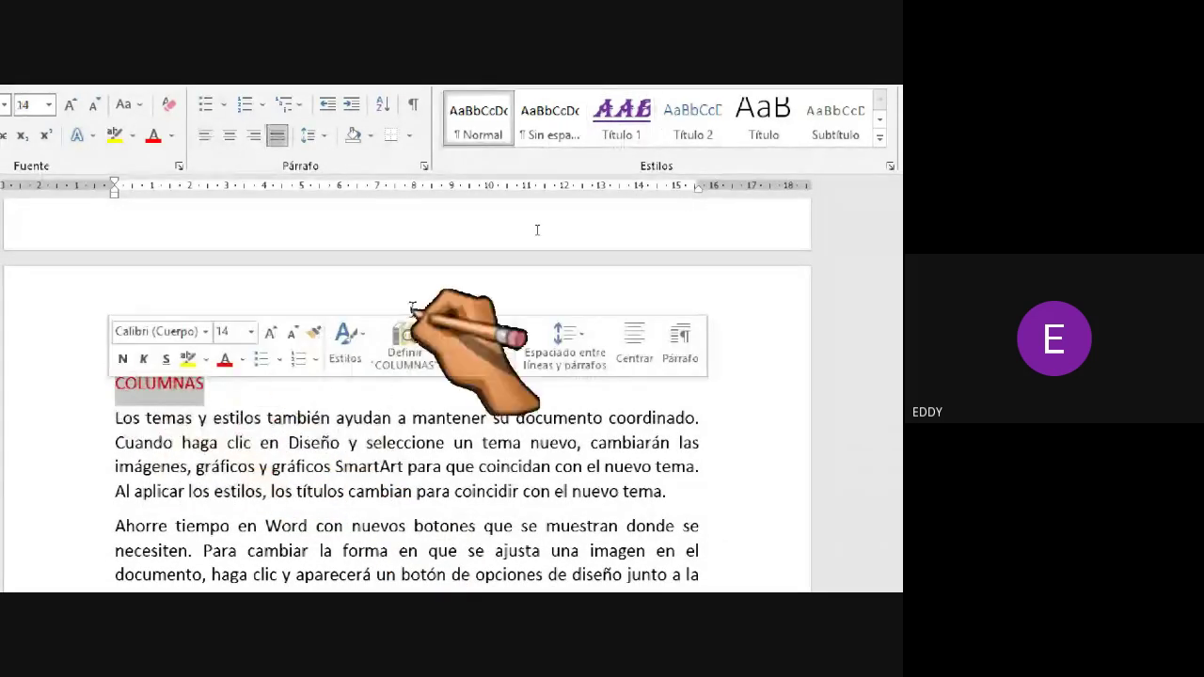
{"action": "left_click", "coordinate": [622, 123]}
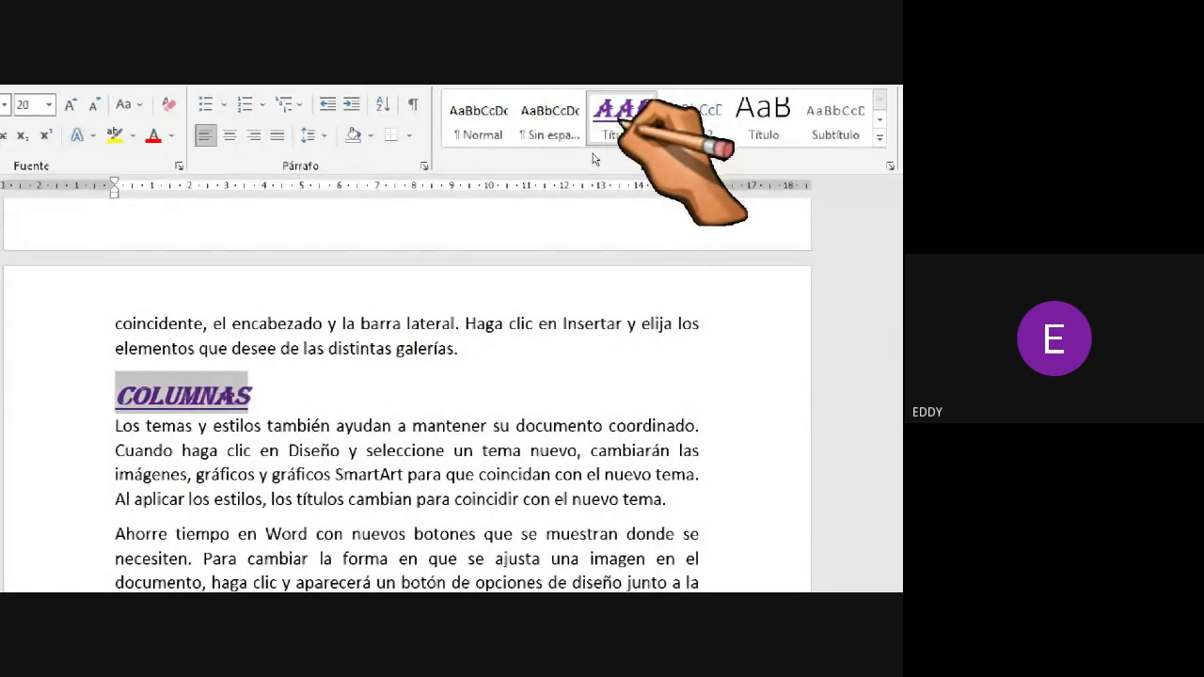
Step: Apply the Título 1 style to the red LETRA CAPITAL heading and deselect it
{"action": "scroll", "coordinate": [438, 406], "scroll_direction": "down", "scroll_amount": 7}
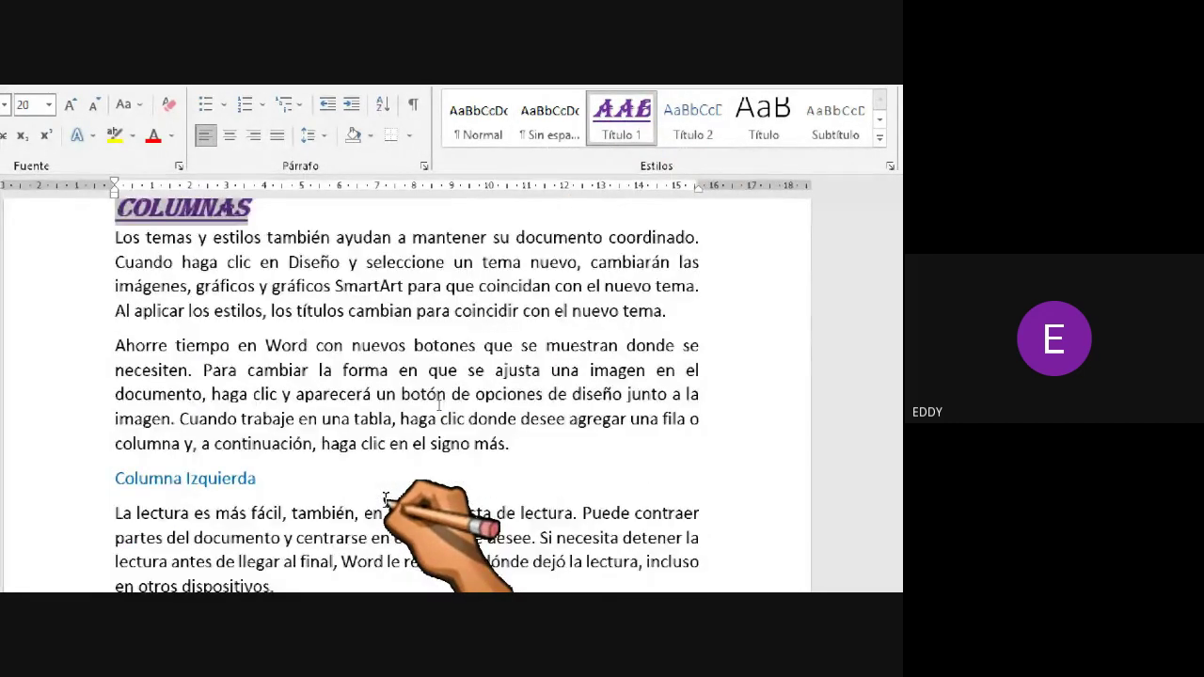
{"action": "scroll", "coordinate": [435, 405], "scroll_direction": "down", "scroll_amount": 8}
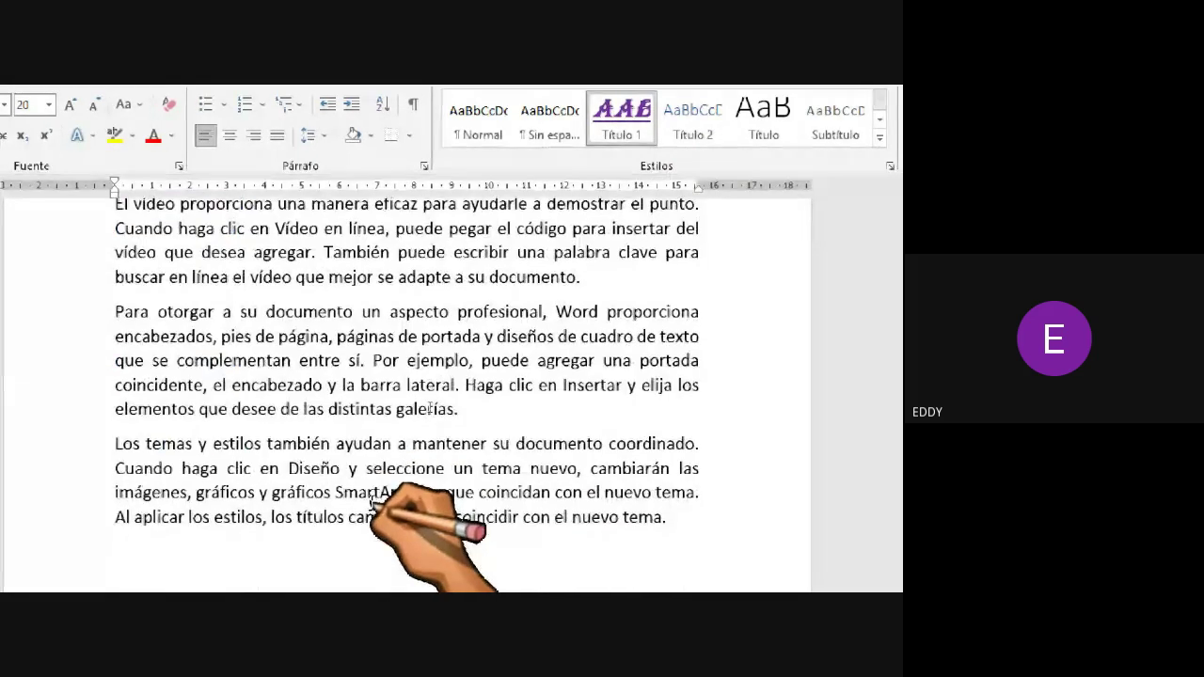
{"action": "scroll", "coordinate": [429, 409], "scroll_direction": "down", "scroll_amount": 4}
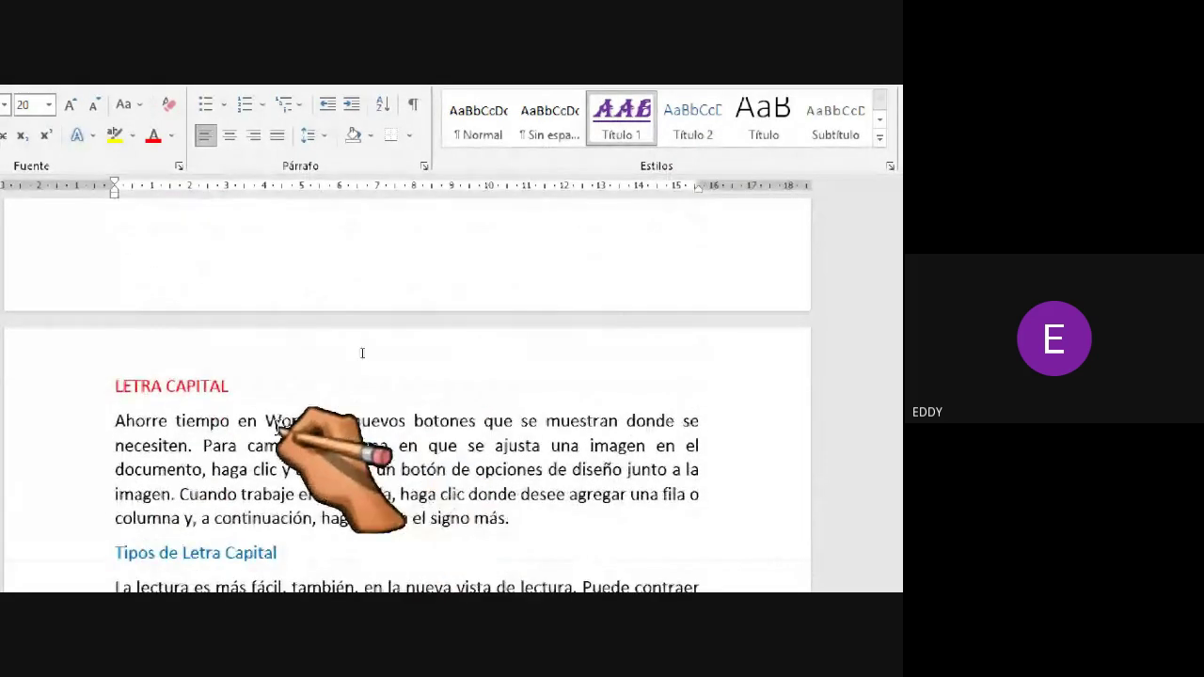
{"action": "left_click", "coordinate": [90, 378]}
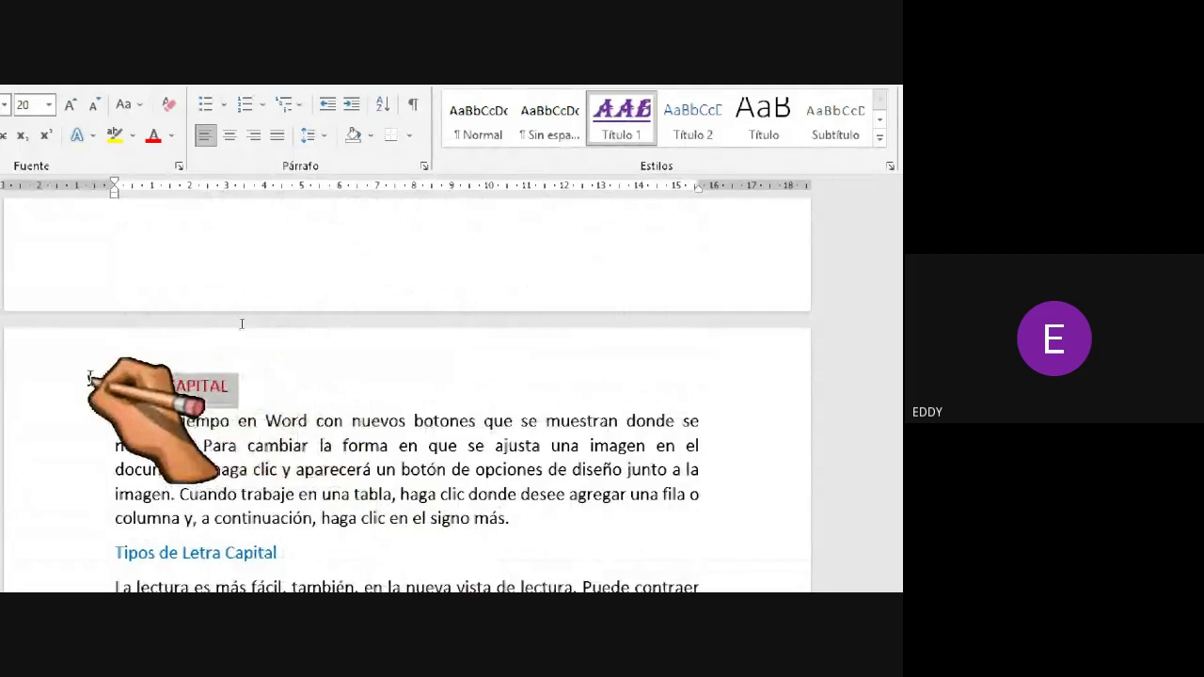
{"action": "left_click", "coordinate": [617, 112]}
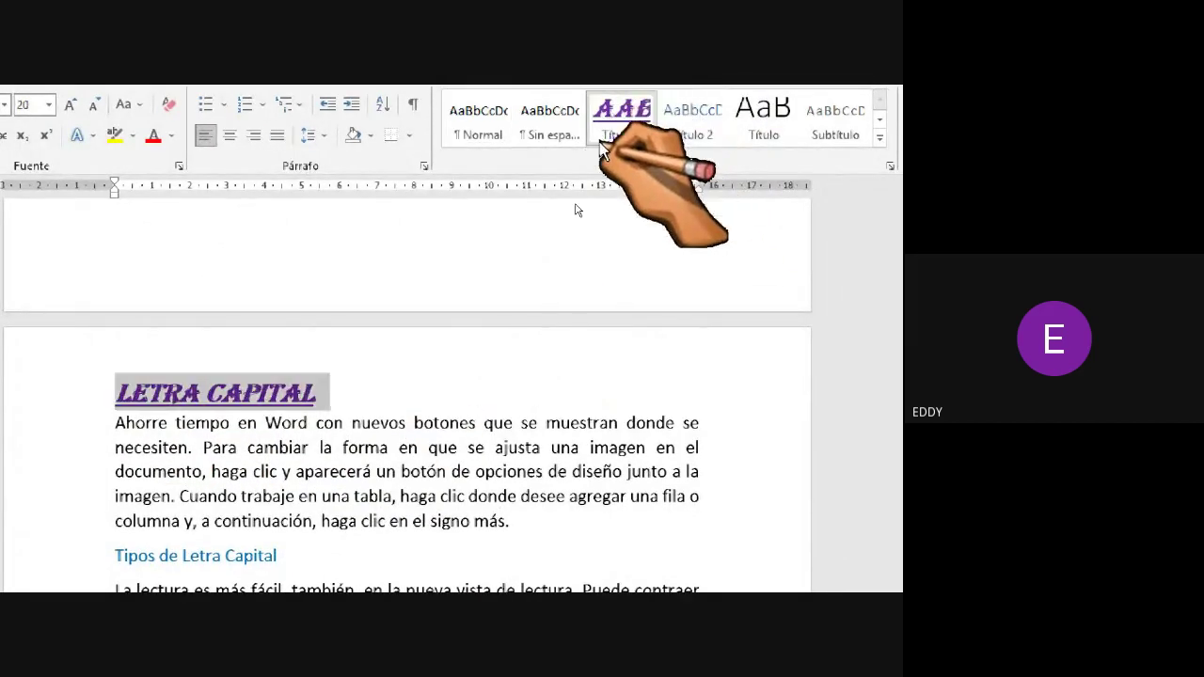
{"action": "left_click", "coordinate": [412, 473]}
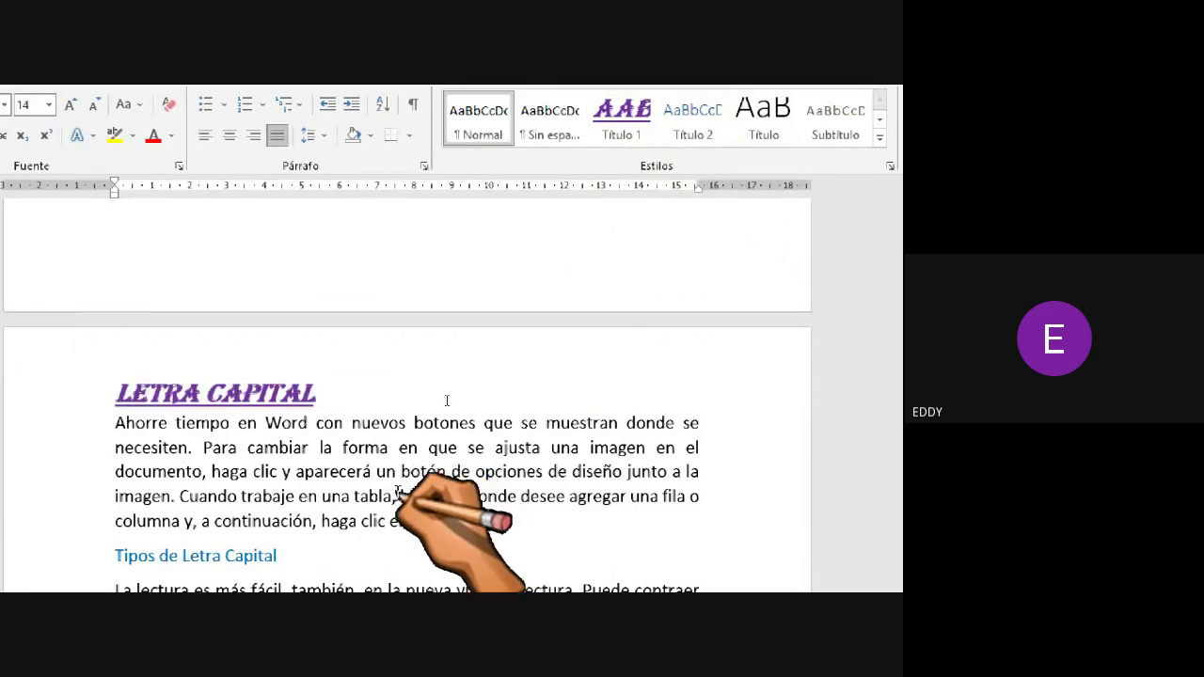
Step: Apply the Título 1 style to the red ENCABEZADO Y PIE DE PÁGINA heading and deselect it
{"action": "scroll", "coordinate": [447, 401], "scroll_direction": "down", "scroll_amount": 8}
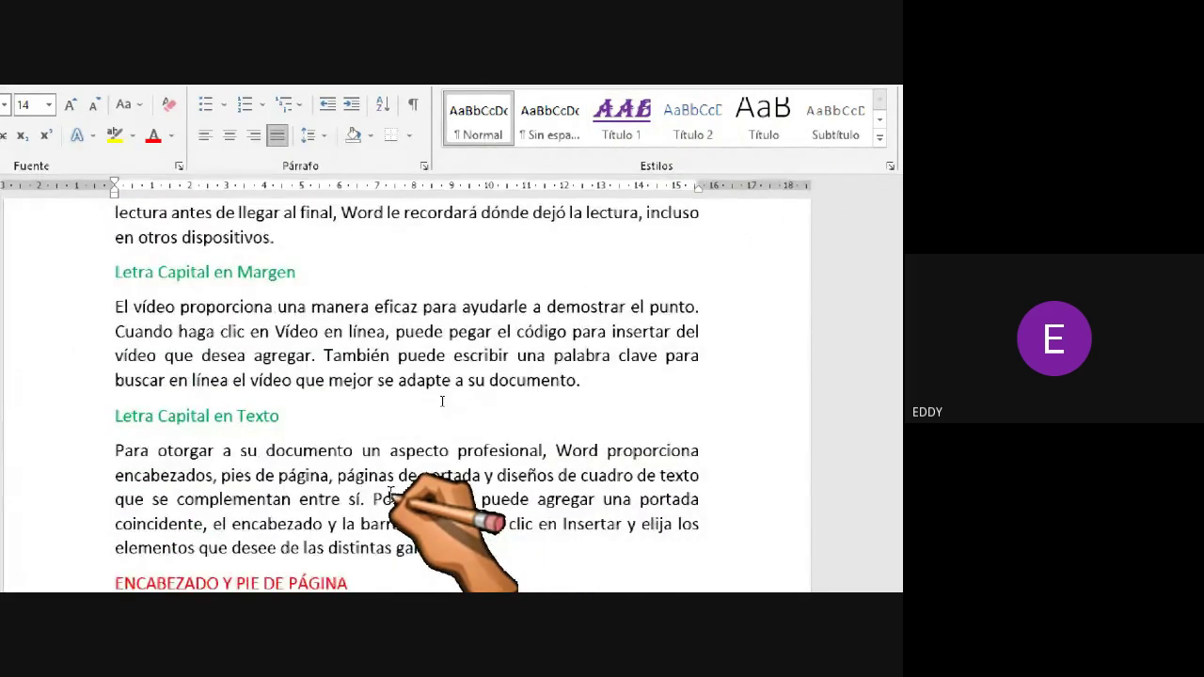
{"action": "scroll", "coordinate": [390, 495], "scroll_direction": "down", "scroll_amount": 3}
{"action": "left_click_drag", "start_coordinate": [348, 391], "coordinate": [111, 393]}
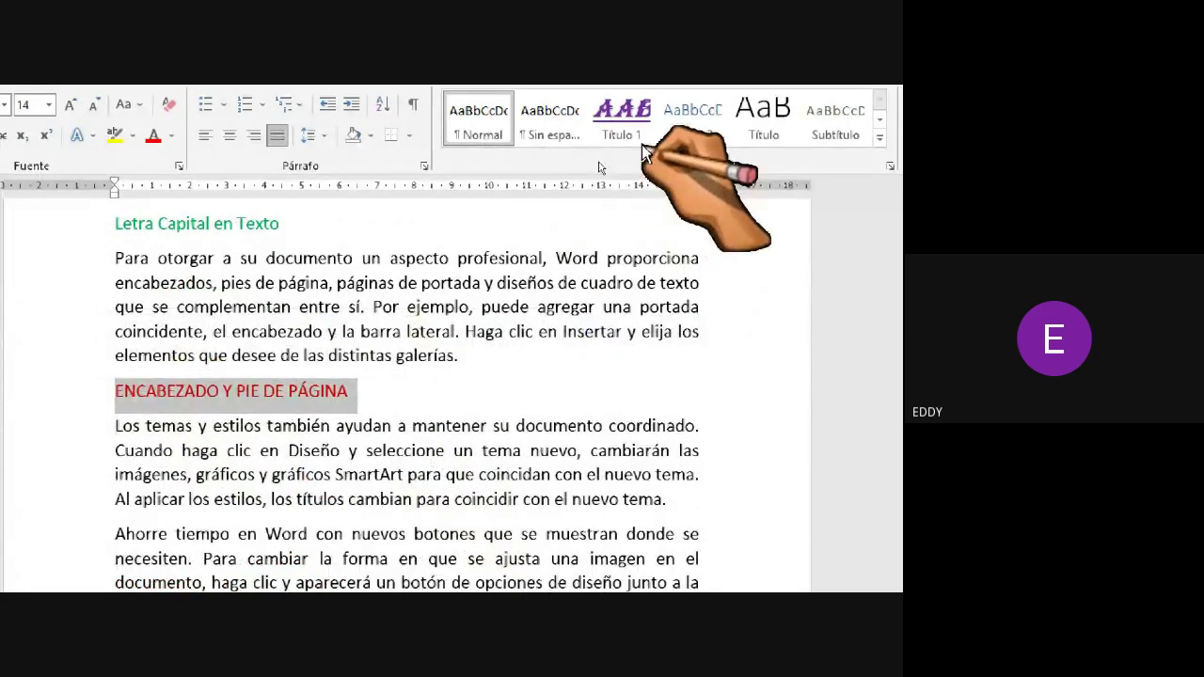
{"action": "left_click", "coordinate": [611, 117]}
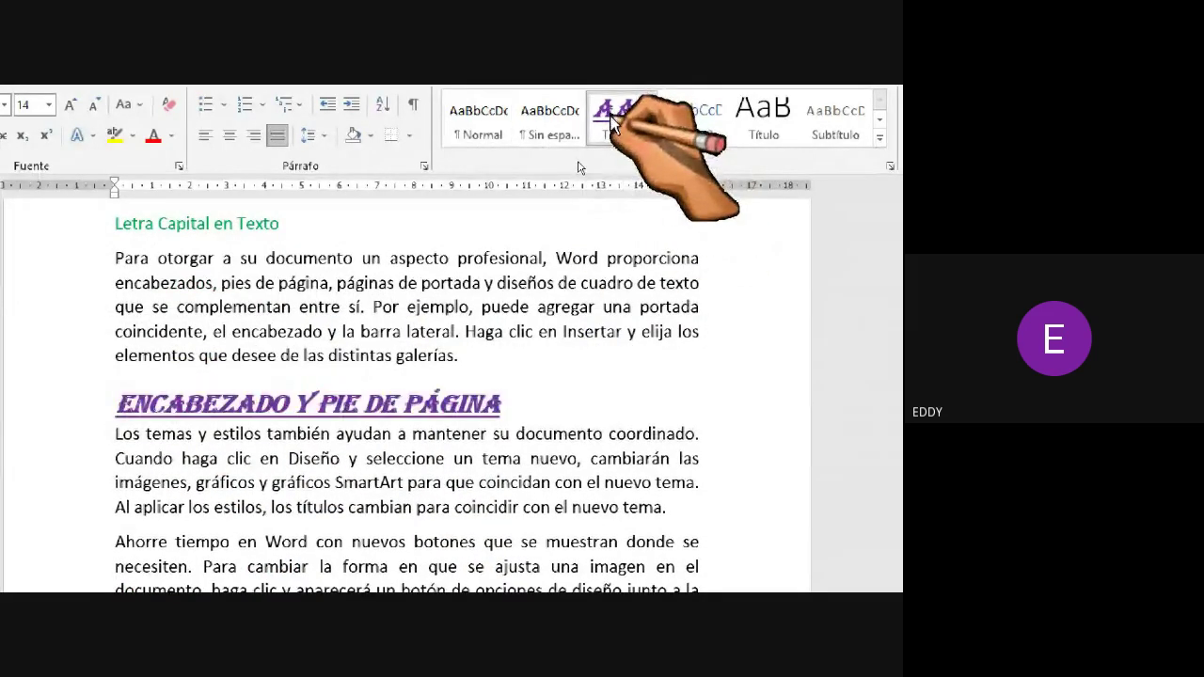
{"action": "left_click", "coordinate": [515, 415]}
Step: Apply the Título 1 style to the red NUMERACIÓN DE PÁGINA heading
{"action": "scroll", "coordinate": [512, 418], "scroll_direction": "down", "scroll_amount": 3}
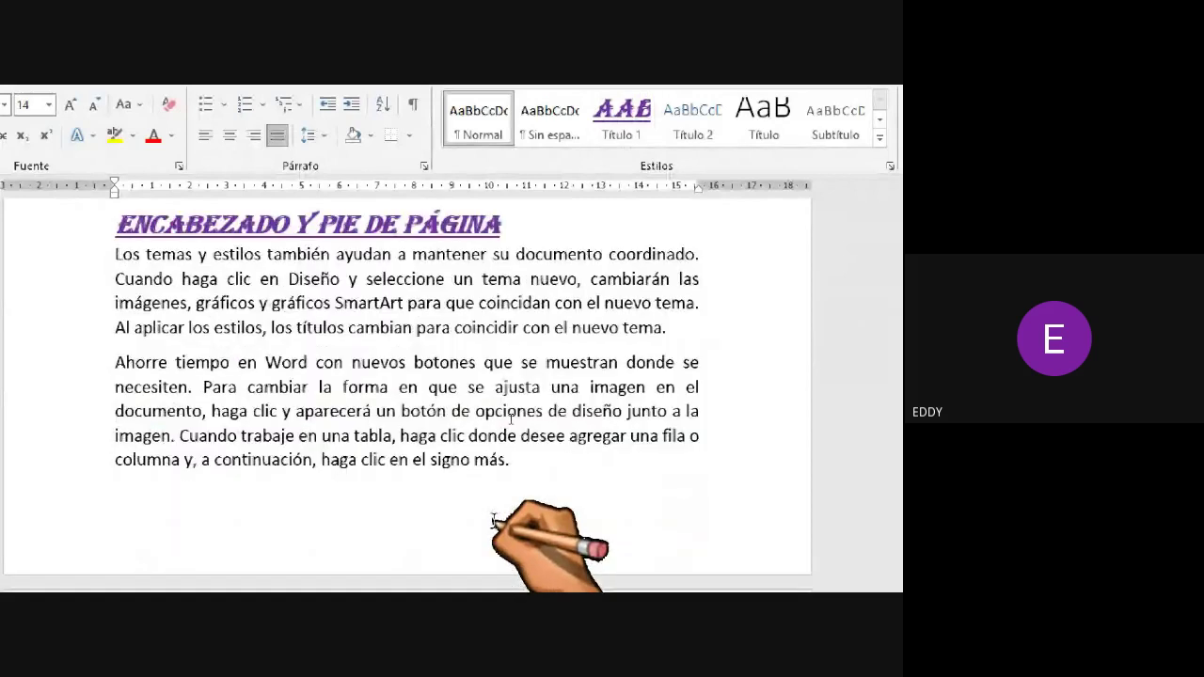
{"action": "scroll", "coordinate": [512, 418], "scroll_direction": "down", "scroll_amount": 7}
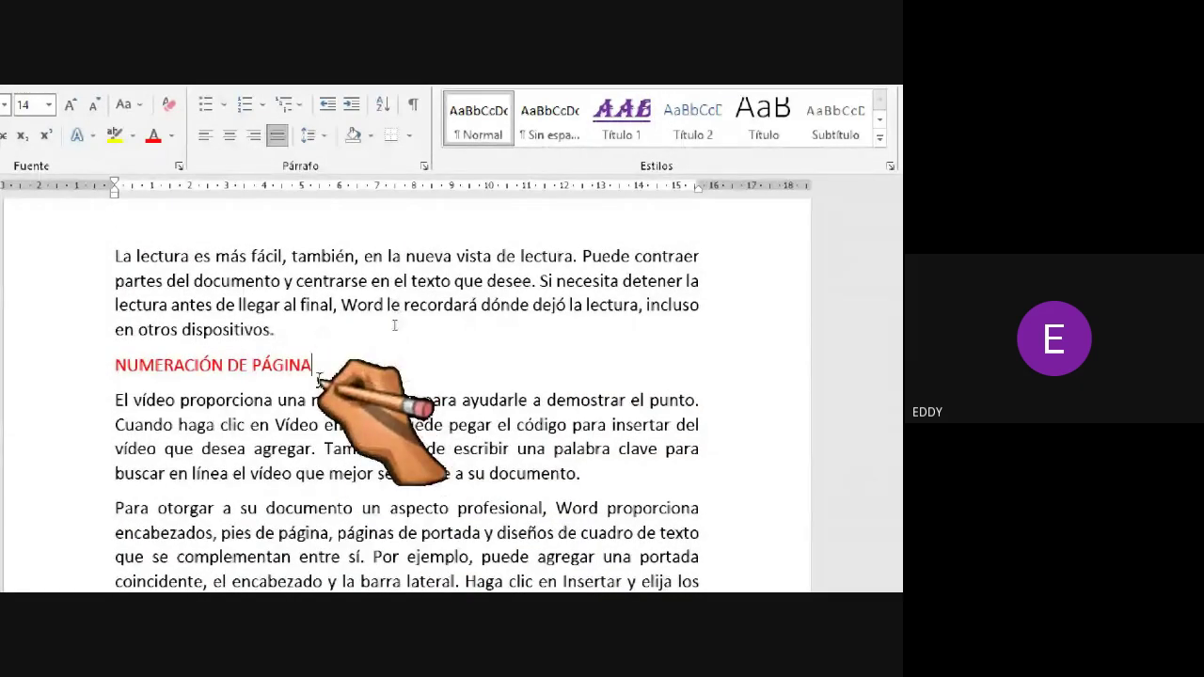
{"action": "left_click", "coordinate": [107, 365]}
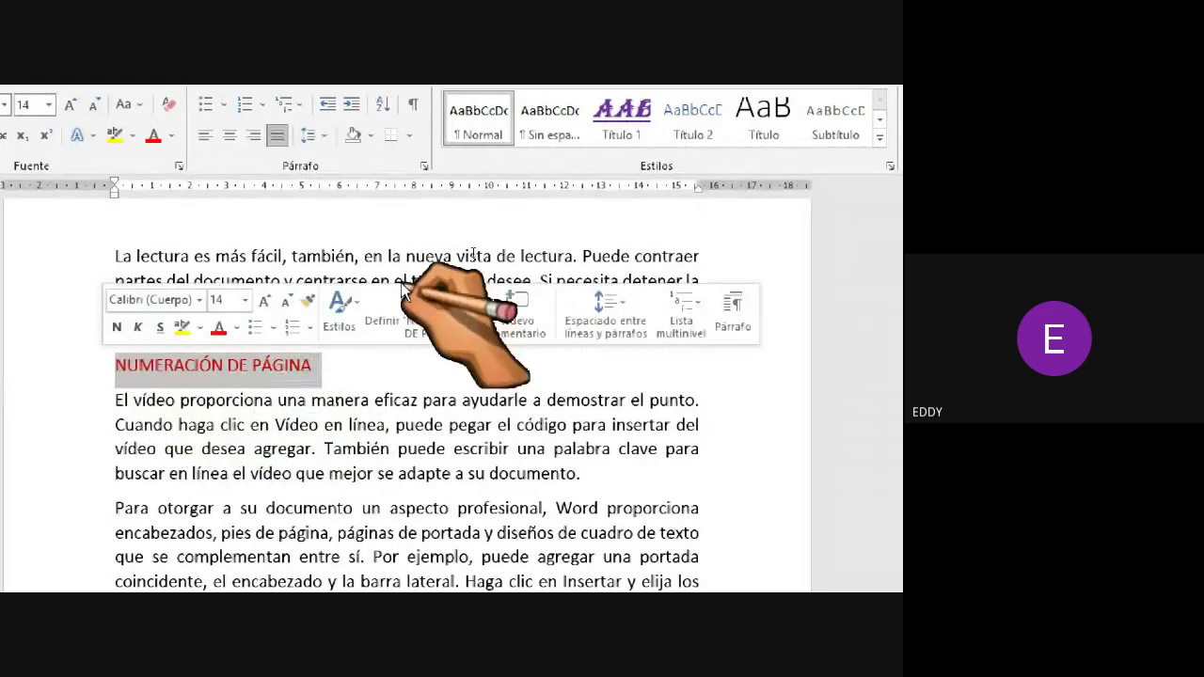
{"action": "left_click", "coordinate": [595, 141]}
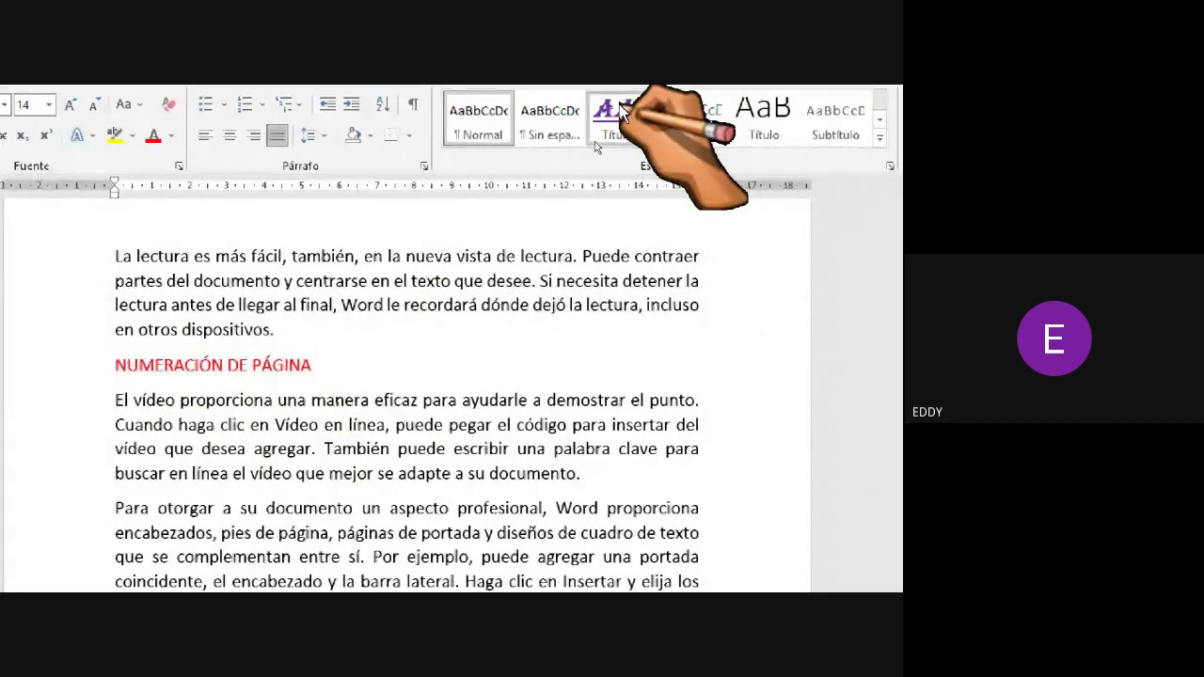
Step: Apply the Título 1 style to the red SANGRÍA AL TEXTO heading
{"action": "scroll", "coordinate": [474, 425], "scroll_direction": "down", "scroll_amount": 5}
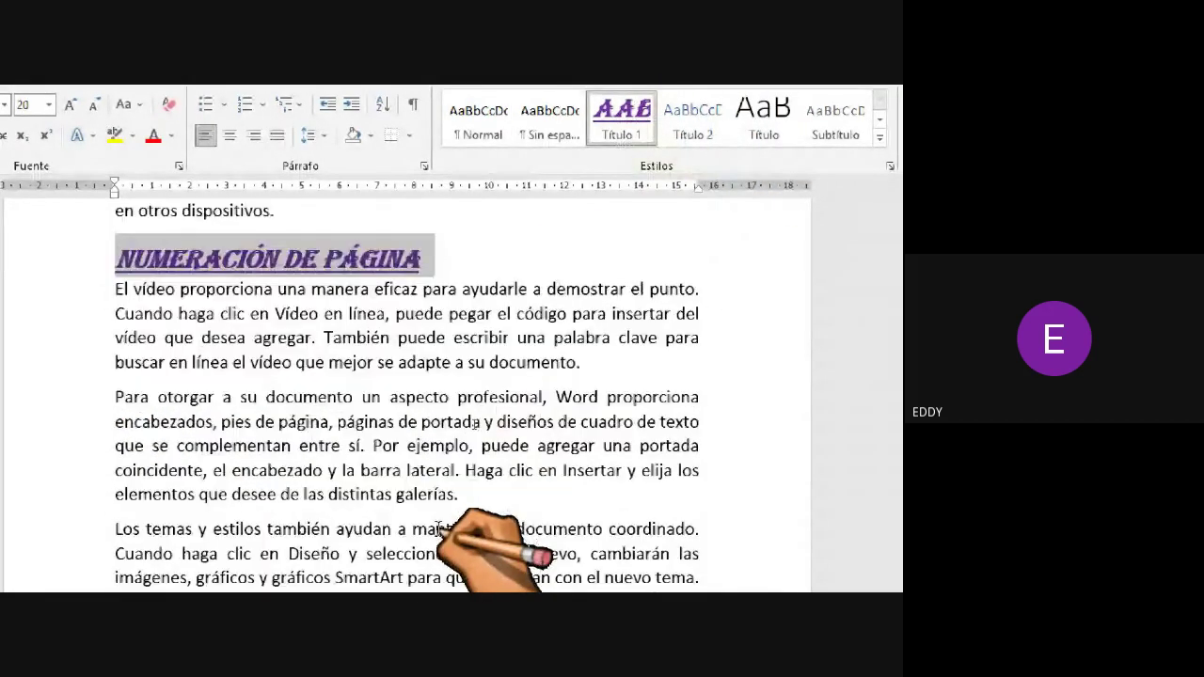
{"action": "scroll", "coordinate": [467, 426], "scroll_direction": "down", "scroll_amount": 5}
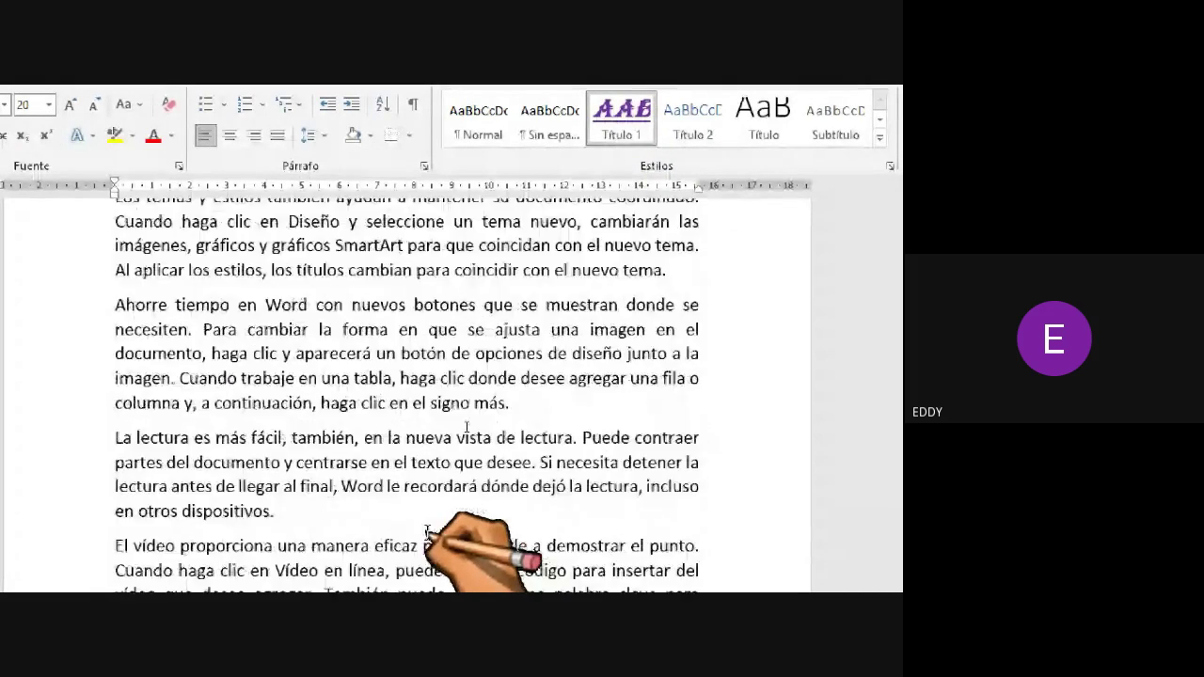
{"action": "scroll", "coordinate": [466, 427], "scroll_direction": "down", "scroll_amount": 3}
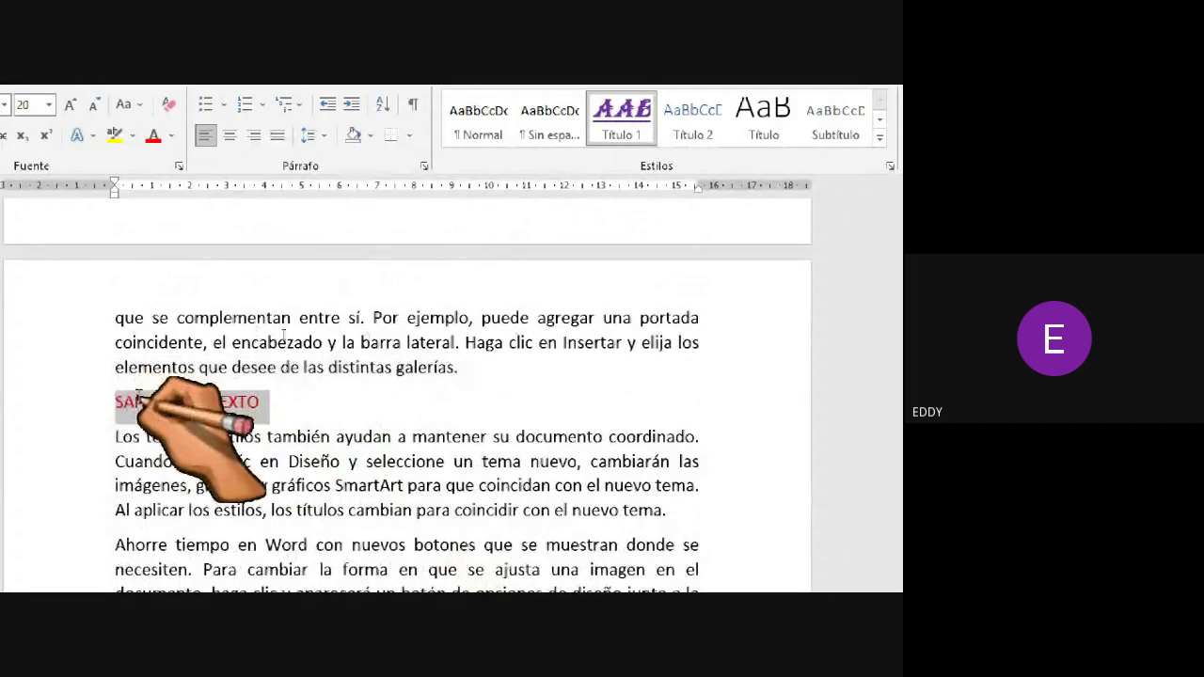
{"action": "left_click", "coordinate": [621, 117]}
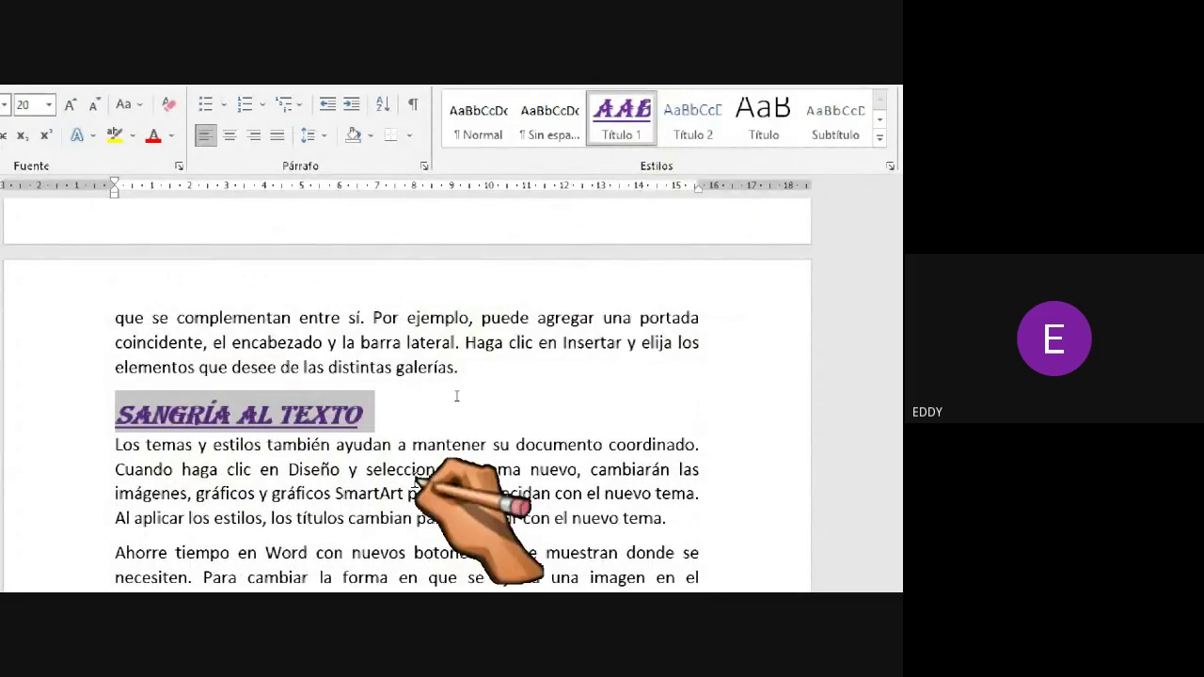
Step: Review the rest of the document and its earlier pages for main headings still lacking the Título 1 style
{"action": "scroll", "coordinate": [456, 396], "scroll_direction": "down", "scroll_amount": 1}
{"action": "scroll", "coordinate": [454, 401], "scroll_direction": "down", "scroll_amount": 7}
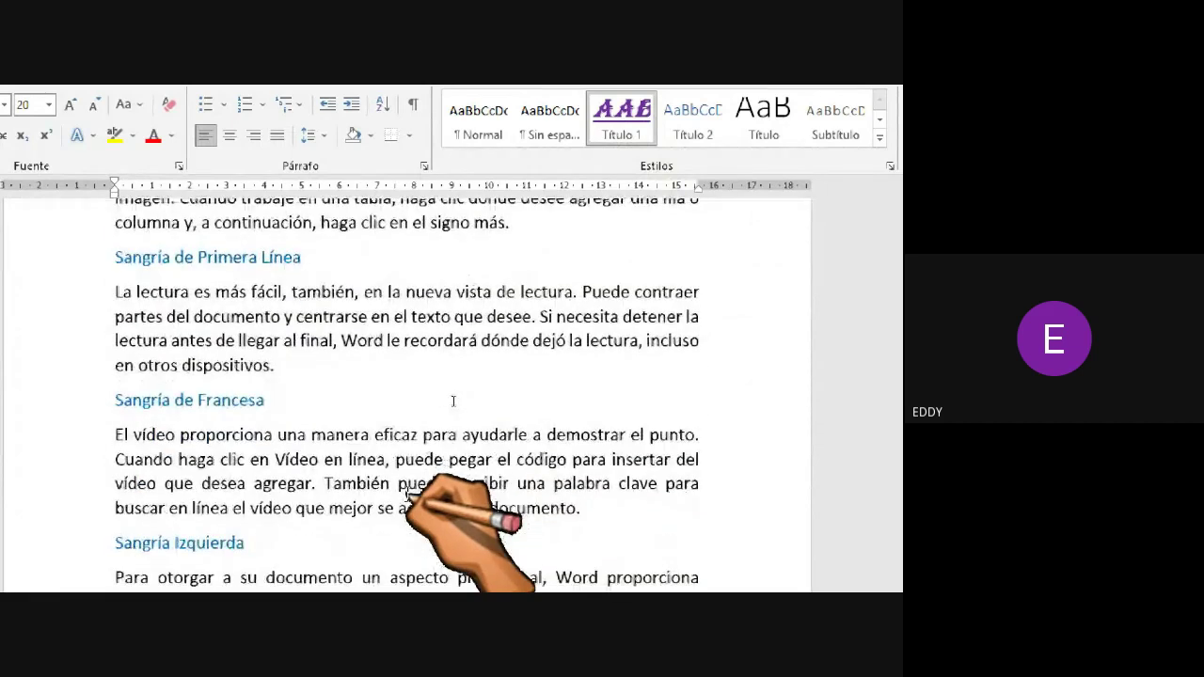
{"action": "scroll", "coordinate": [453, 402], "scroll_direction": "up", "scroll_amount": 6}
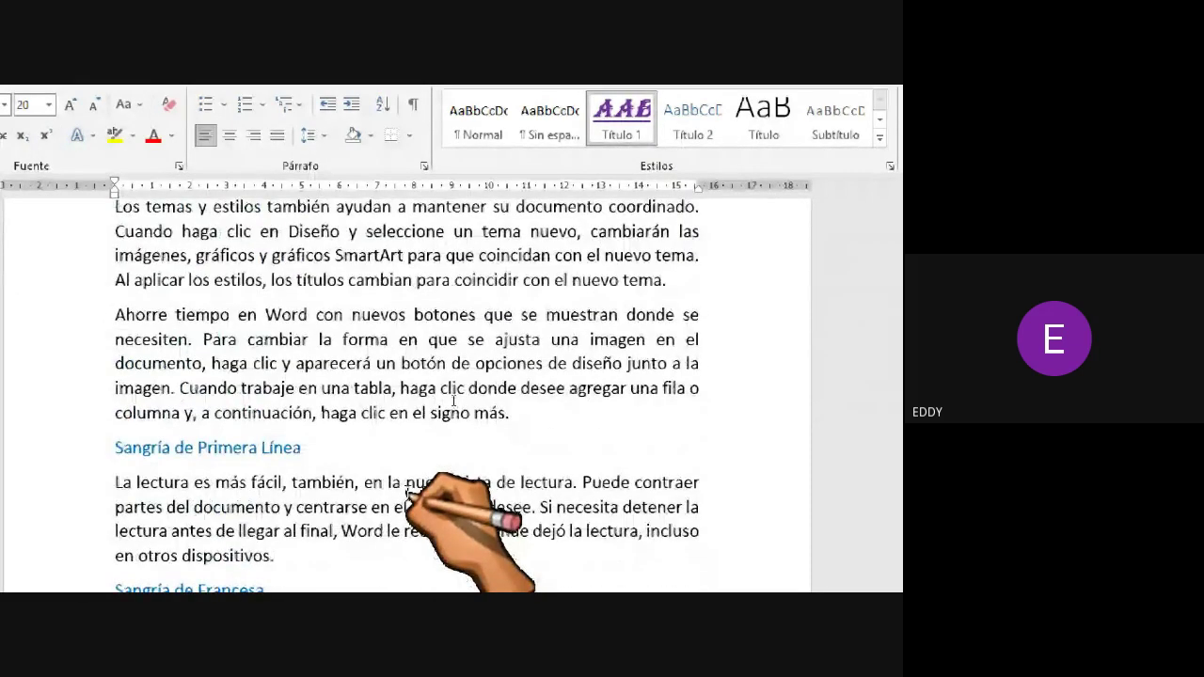
{"action": "scroll", "coordinate": [414, 337], "scroll_direction": "down", "scroll_amount": 13}
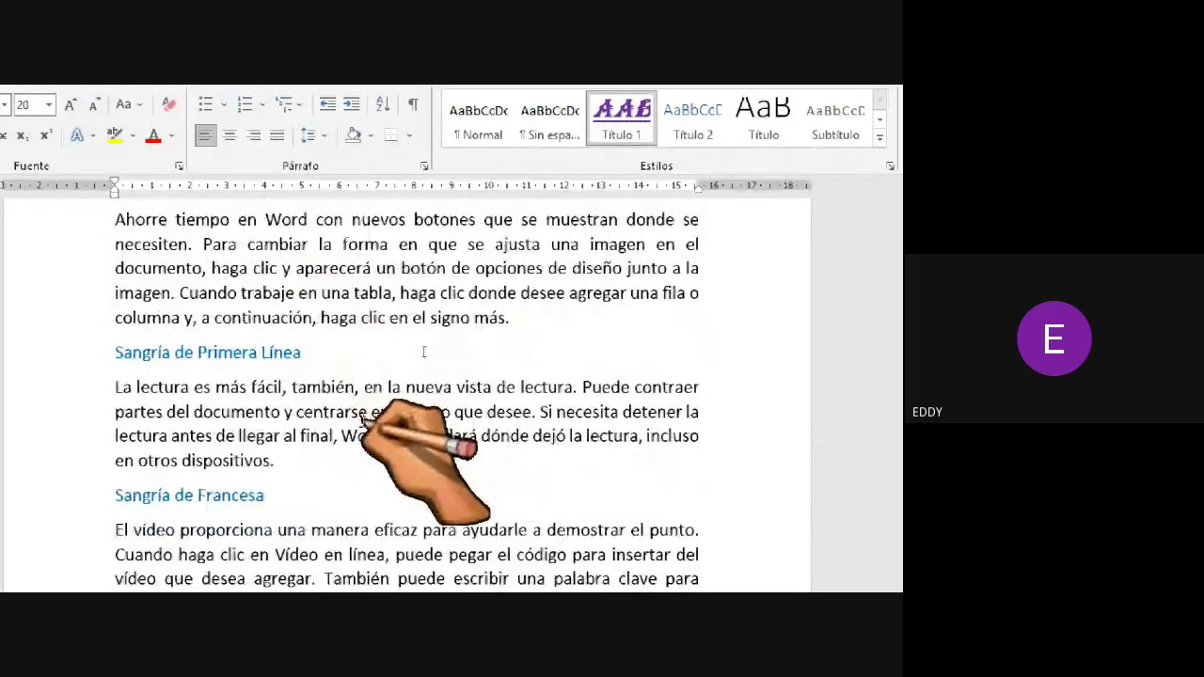
{"action": "scroll", "coordinate": [424, 356], "scroll_direction": "down", "scroll_amount": 4}
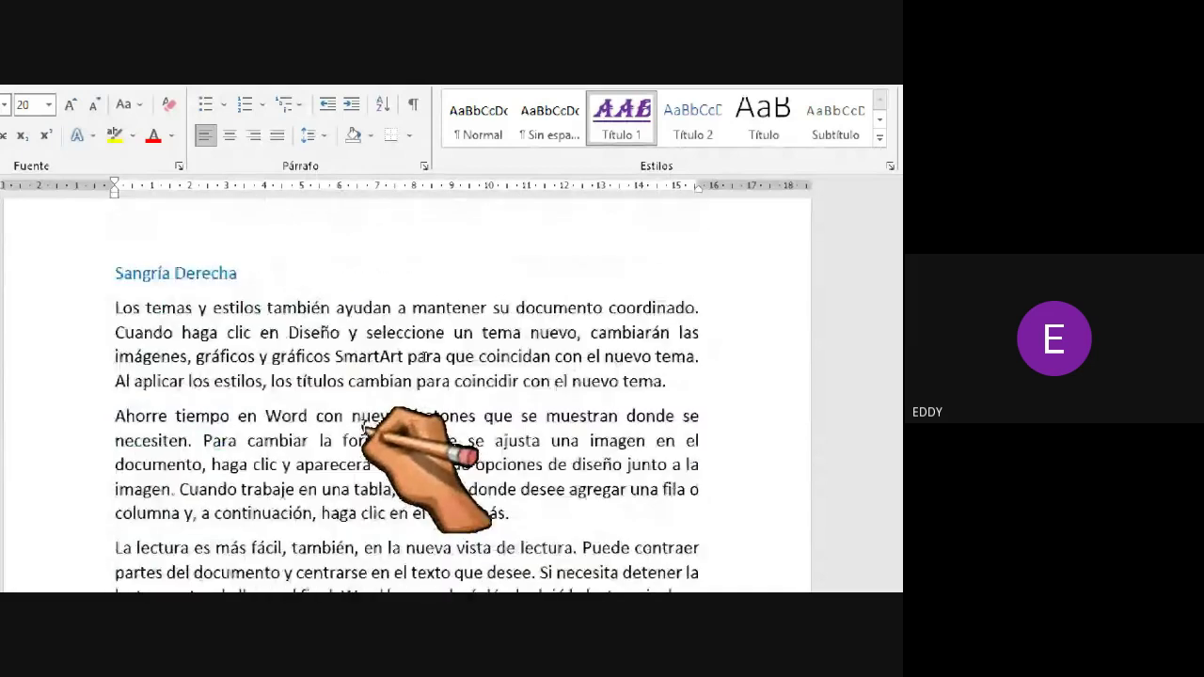
{"action": "scroll", "coordinate": [424, 355], "scroll_direction": "up", "scroll_amount": 1}
{"action": "scroll", "coordinate": [423, 354], "scroll_direction": "down", "scroll_amount": 10}
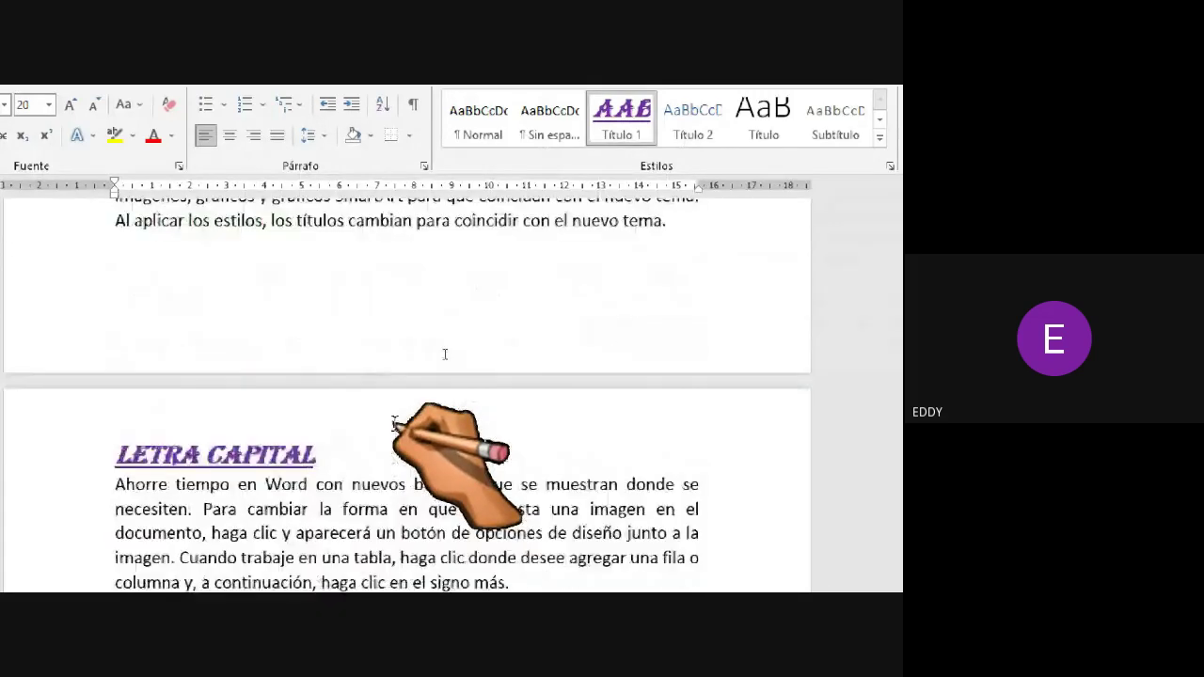
{"action": "scroll", "coordinate": [445, 354], "scroll_direction": "down", "scroll_amount": 5}
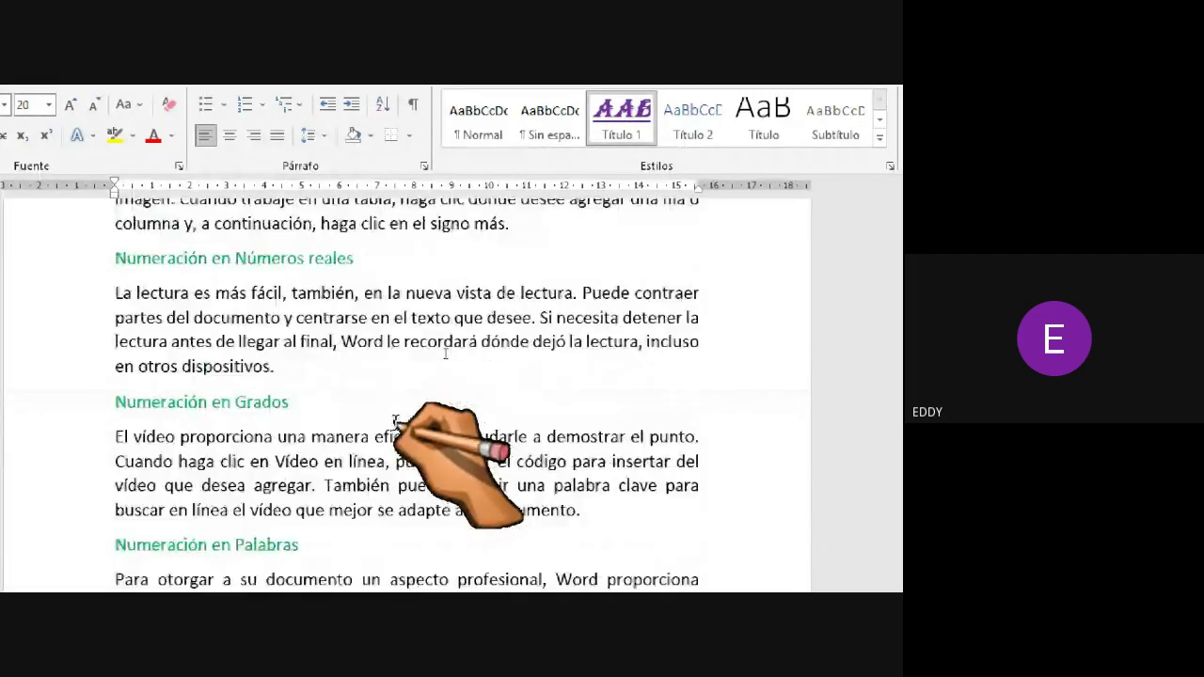
{"action": "scroll", "coordinate": [446, 354], "scroll_direction": "up", "scroll_amount": 15}
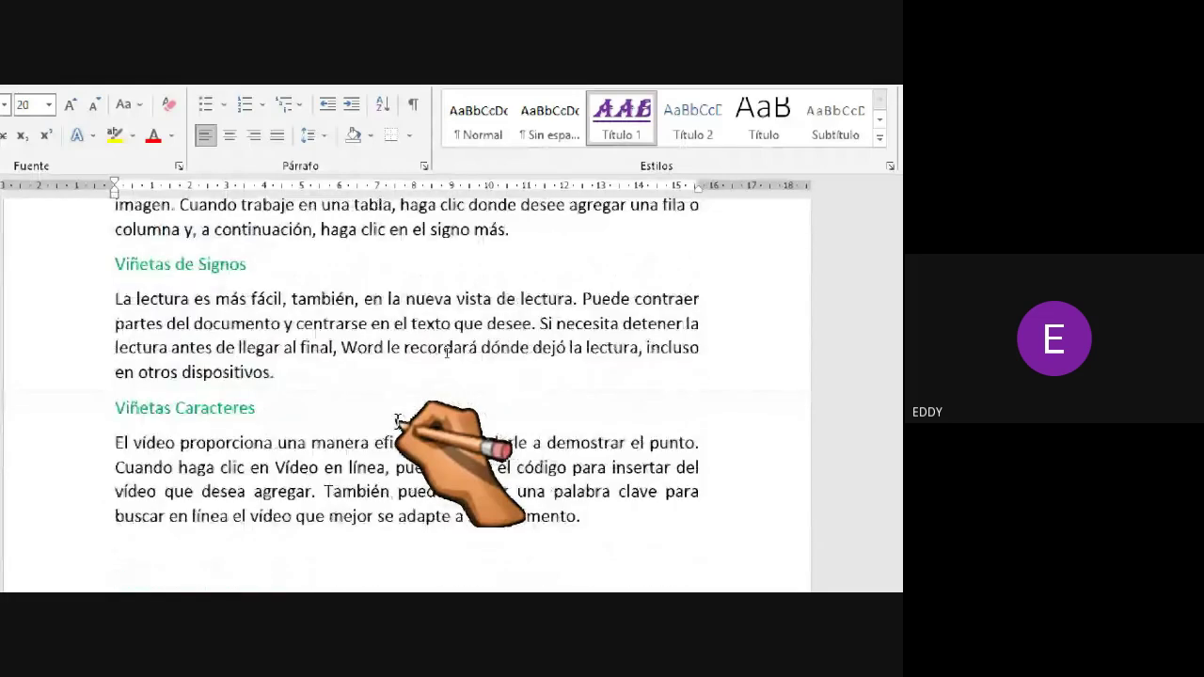
{"action": "scroll", "coordinate": [447, 353], "scroll_direction": "up", "scroll_amount": 15}
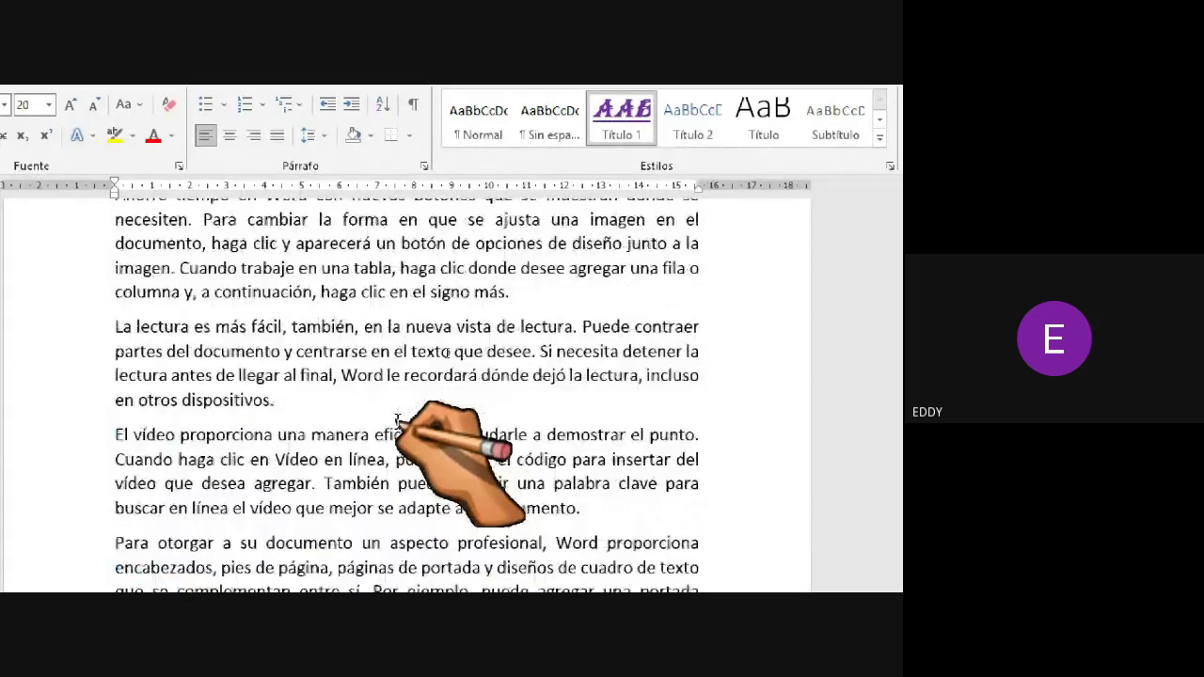
{"action": "scroll", "coordinate": [447, 354], "scroll_direction": "up", "scroll_amount": 15}
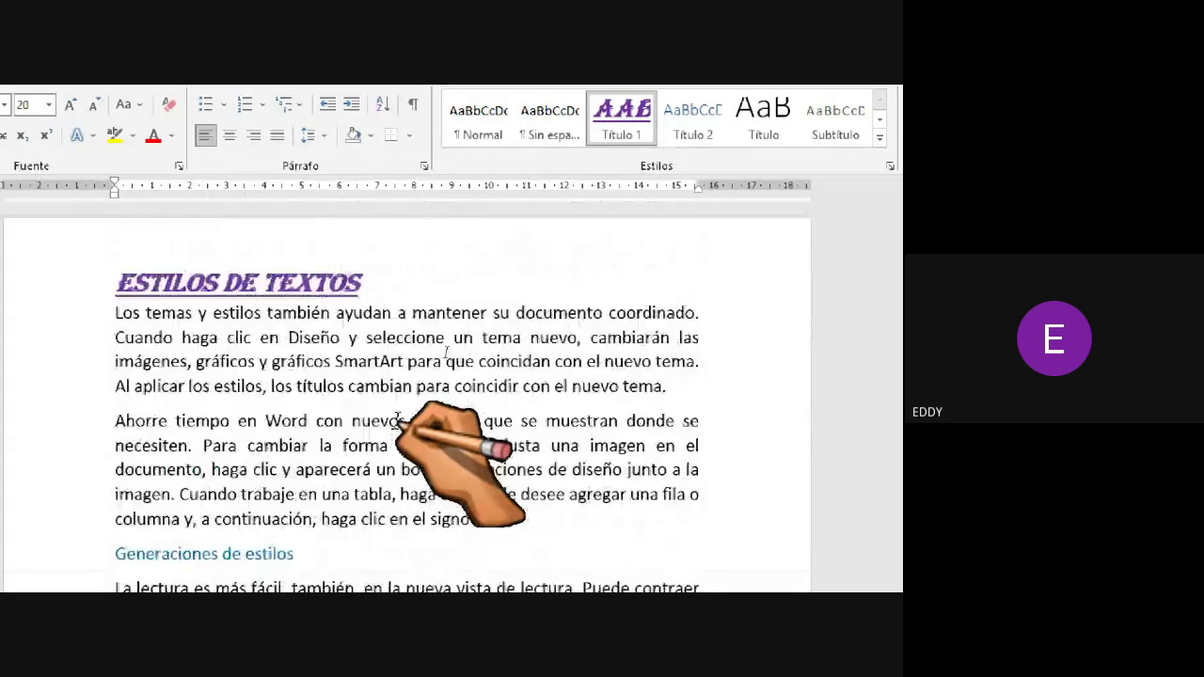
{"action": "scroll", "coordinate": [446, 354], "scroll_direction": "up", "scroll_amount": 5}
{"action": "scroll", "coordinate": [841, 323], "scroll_direction": "down", "scroll_amount": 10}
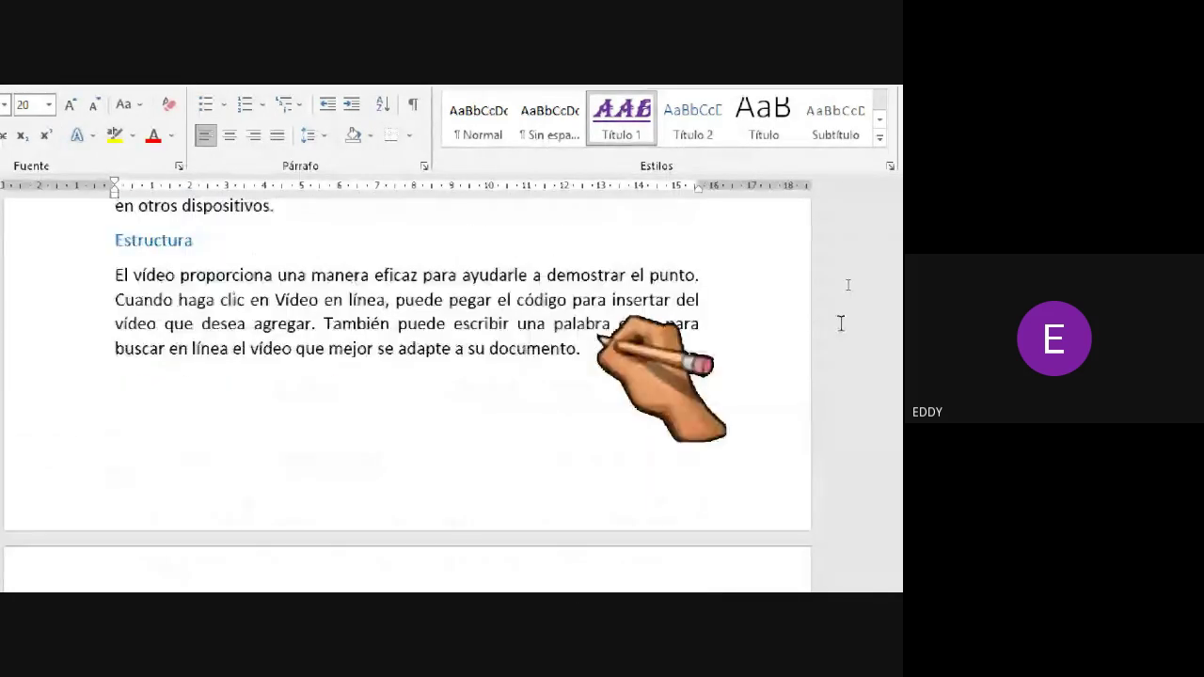
Step: Select the blue Definición subheading in the TABLA DE CONTENIDOS section
{"action": "left_click_drag", "start_coordinate": [899, 327], "coordinate": [889, 291]}
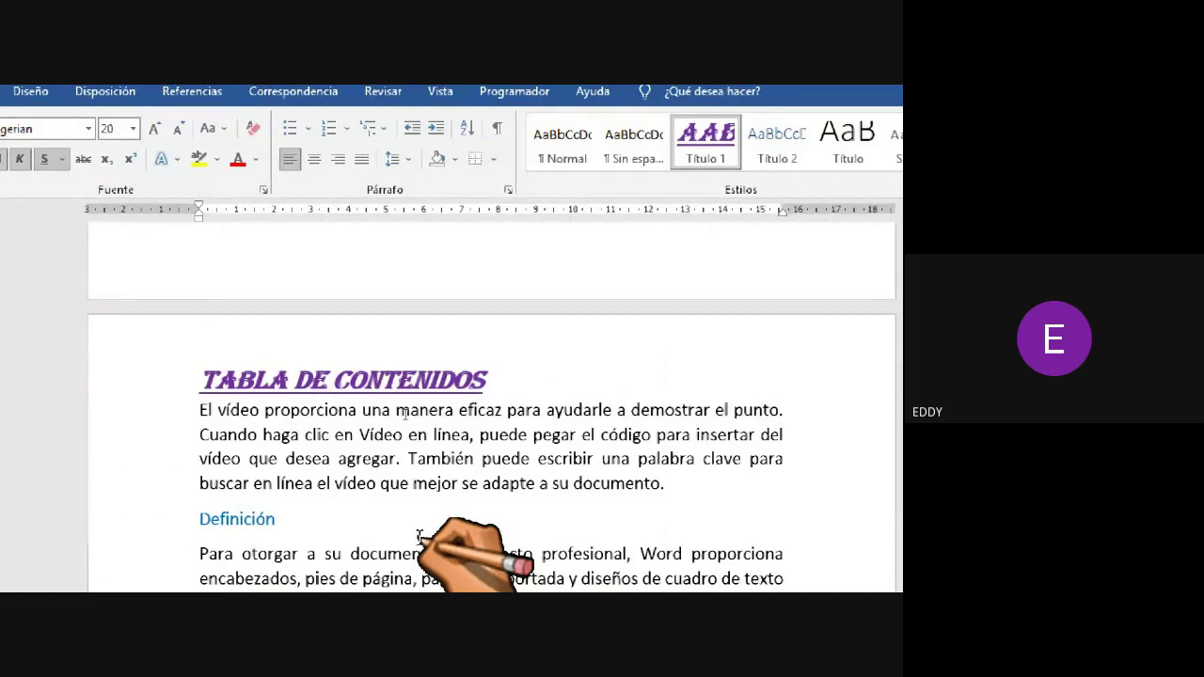
{"action": "scroll", "coordinate": [435, 349], "scroll_direction": "down", "scroll_amount": 1}
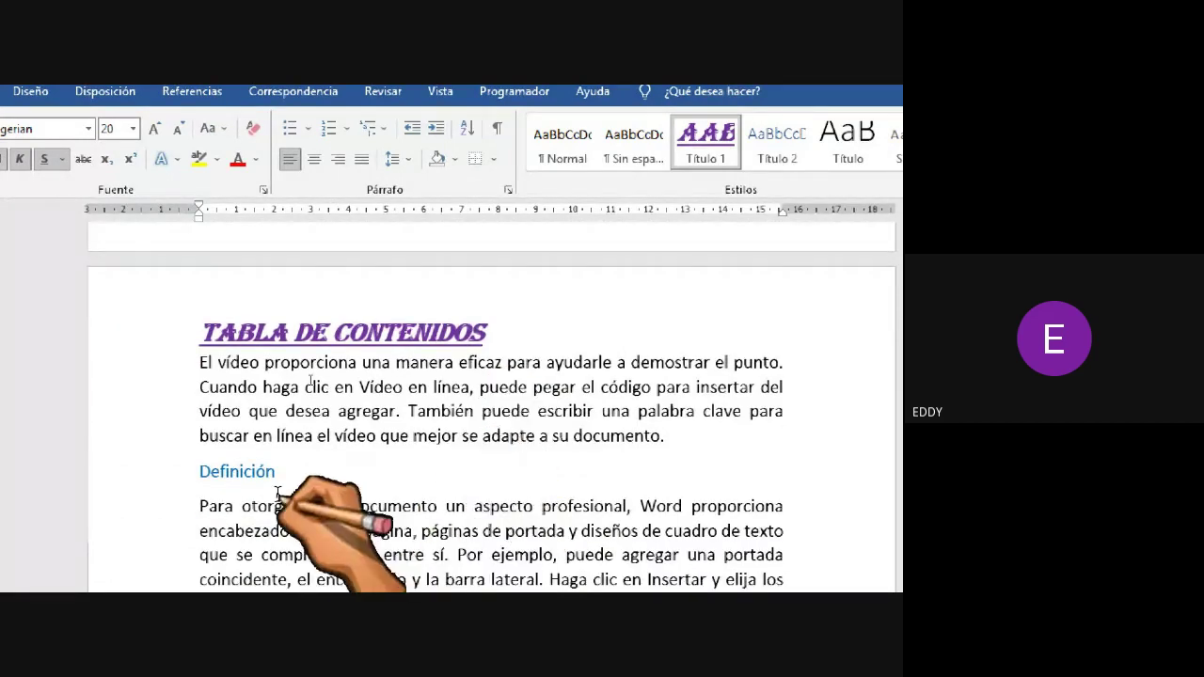
{"action": "scroll", "coordinate": [315, 376], "scroll_direction": "down", "scroll_amount": 2}
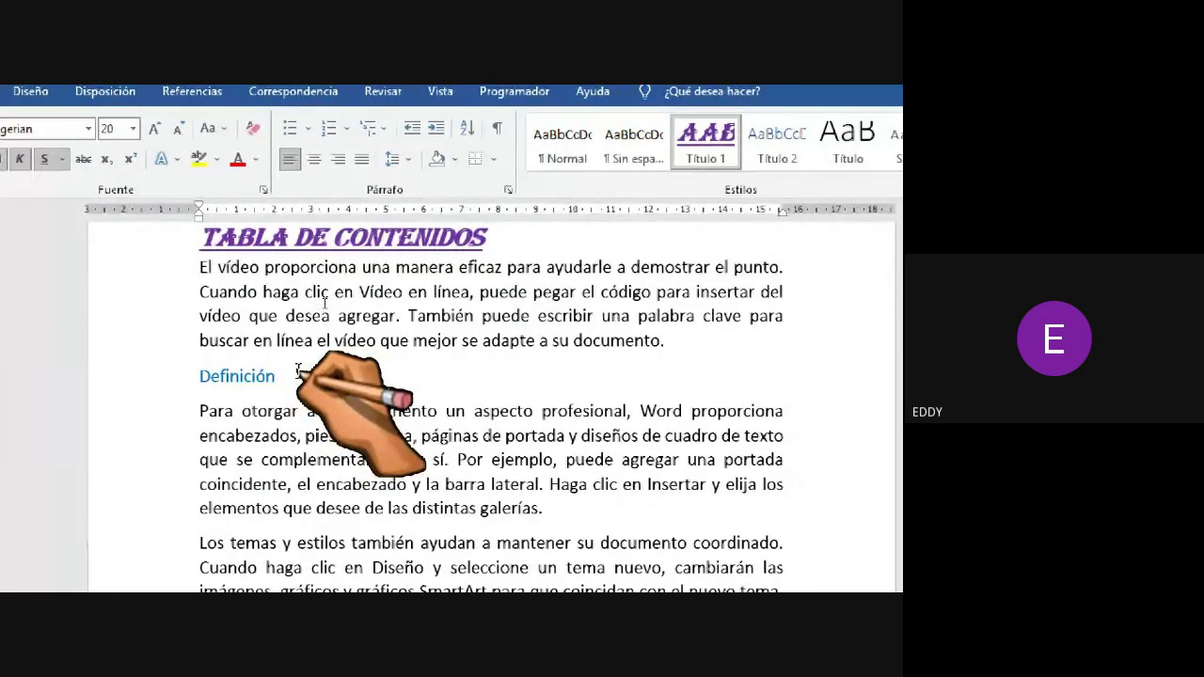
{"action": "scroll", "coordinate": [310, 348], "scroll_direction": "up", "scroll_amount": 1}
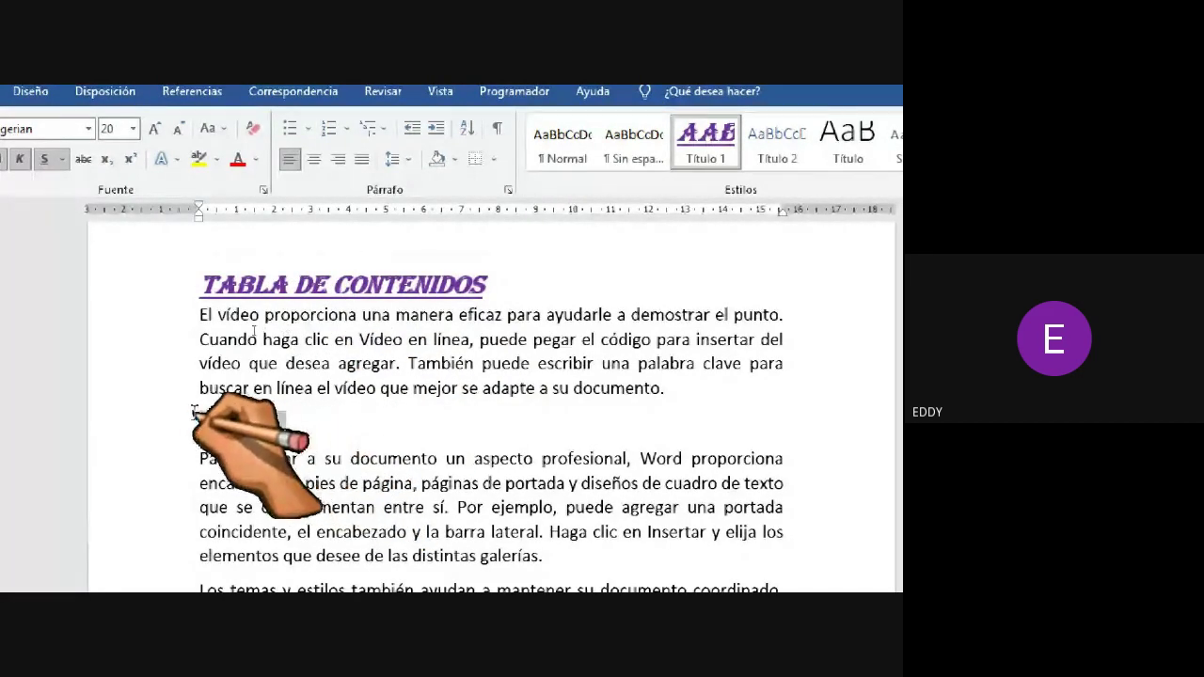
{"action": "left_click_drag", "start_coordinate": [198, 423], "coordinate": [282, 425]}
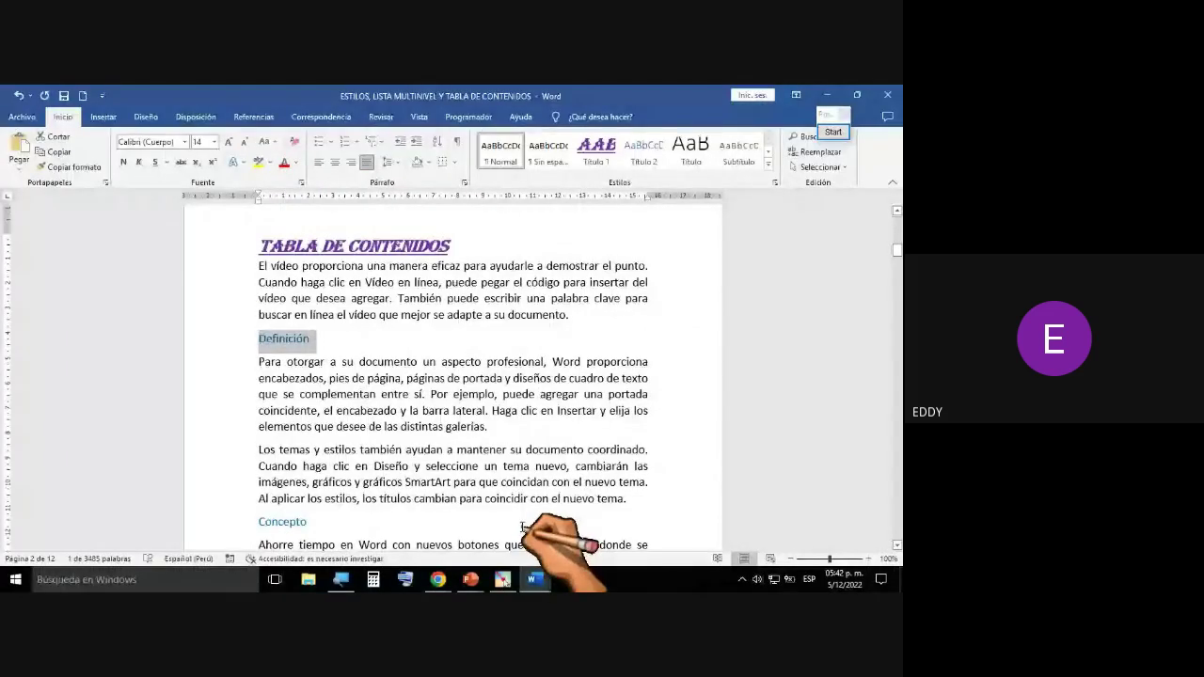
Step: Switch to the Google Meet call in Chrome to read the participants' chat replies, and return to the Word document
{"action": "left_click", "coordinate": [438, 580]}
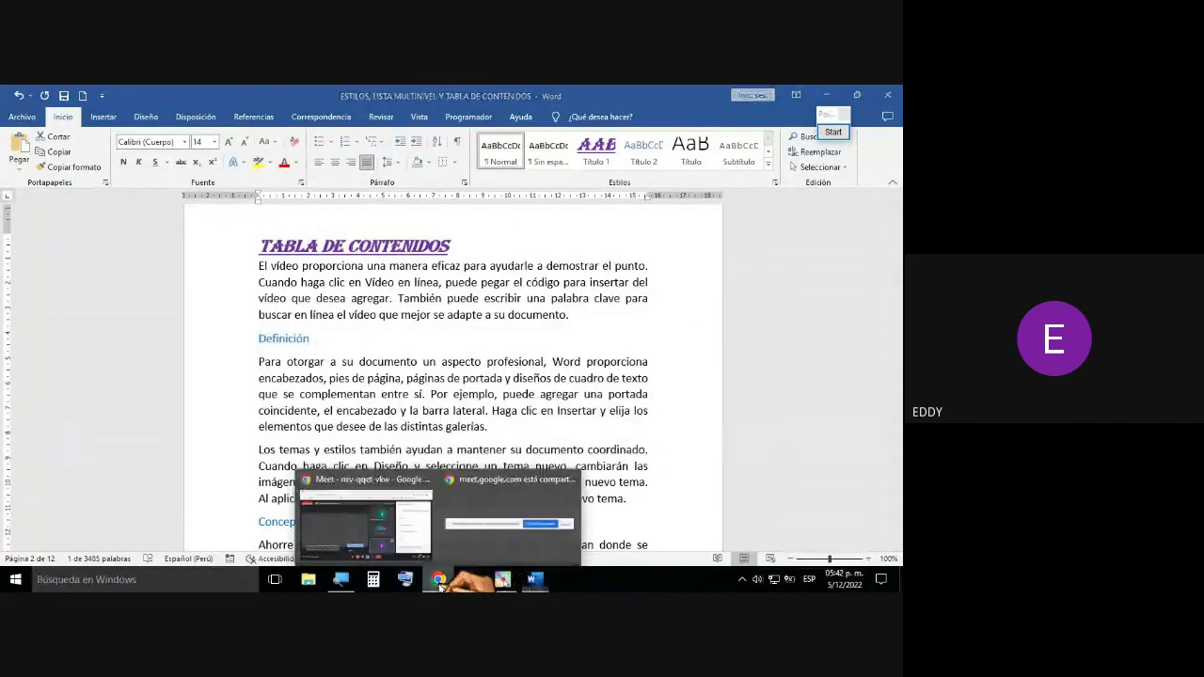
{"action": "left_click", "coordinate": [420, 552]}
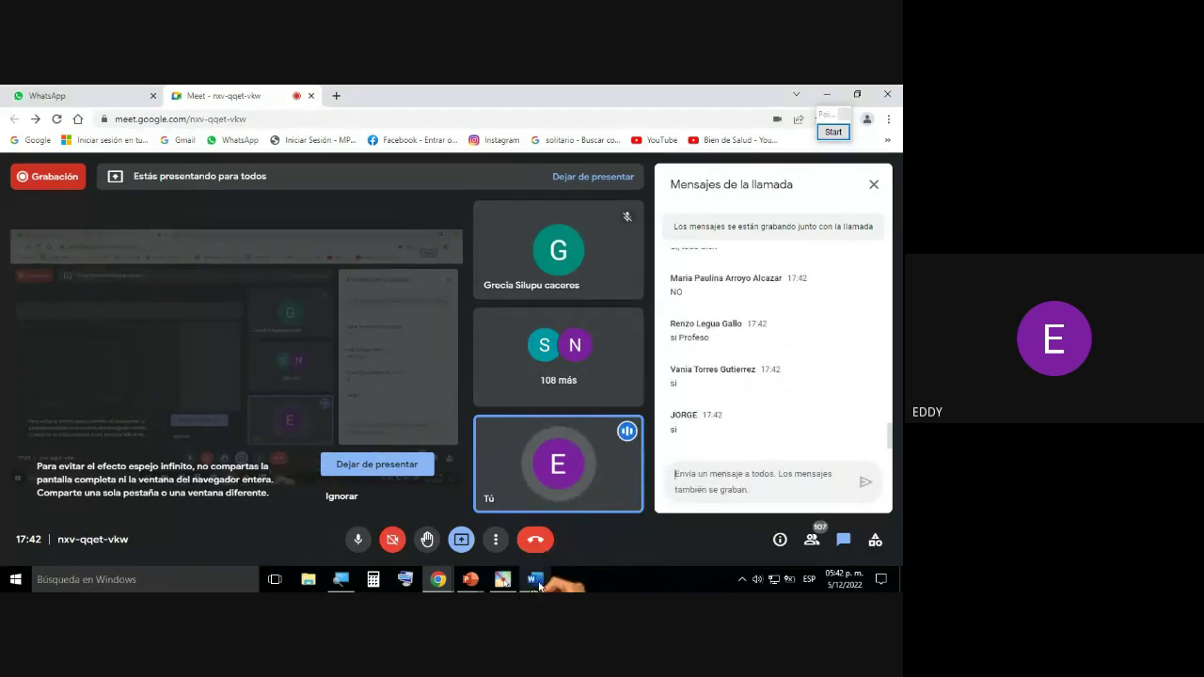
{"action": "mouse_move", "coordinate": [539, 583]}
{"action": "left_click", "coordinate": [491, 541]}
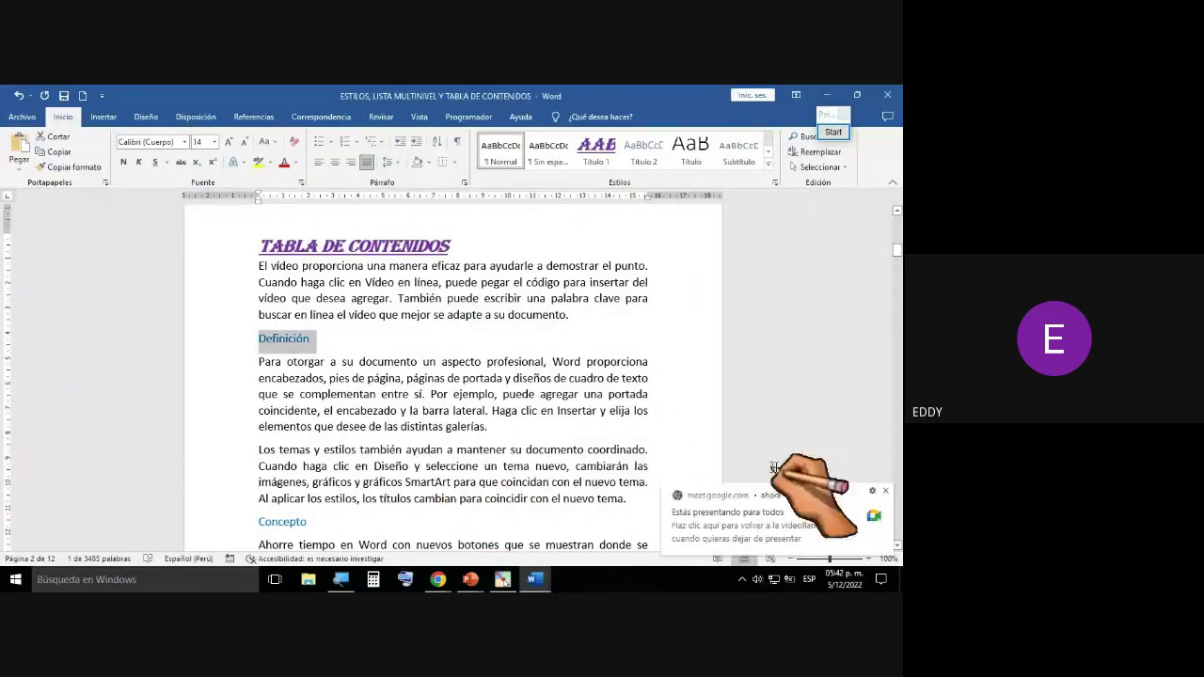
Step: Apply the Título 2 style to the blue Definición subheading under TABLA DE CONTENIDOS and open that style for modification
{"action": "left_click", "coordinate": [886, 492]}
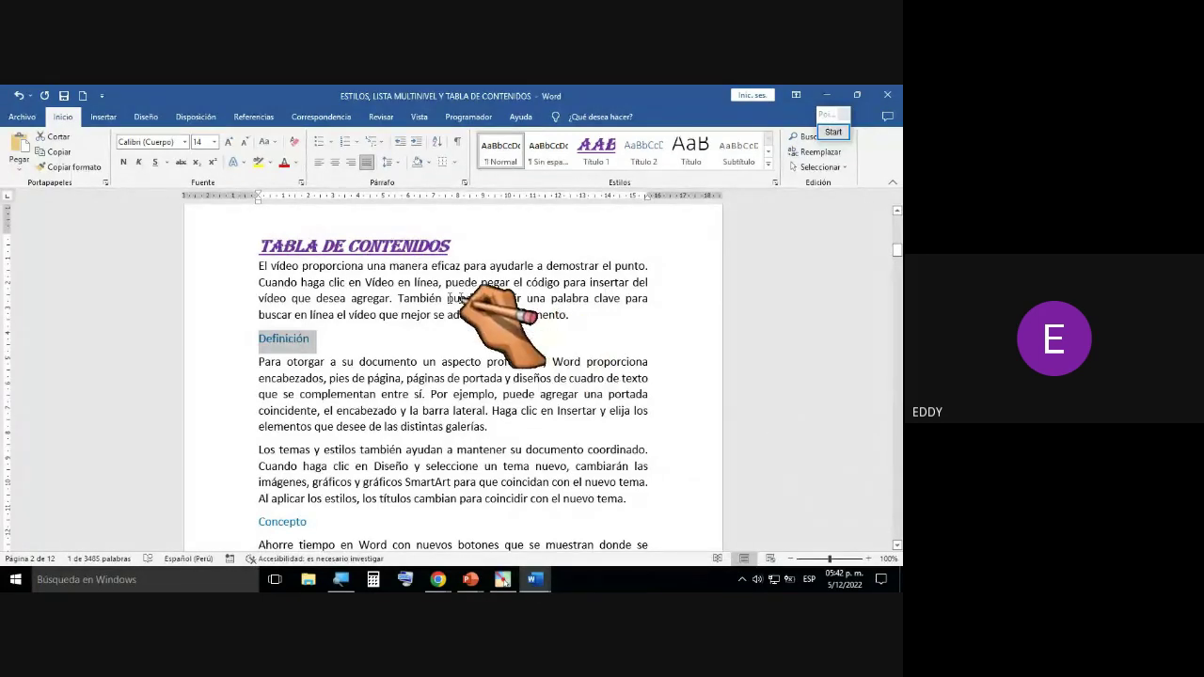
{"action": "left_click", "coordinate": [321, 338]}
{"action": "left_click_drag", "start_coordinate": [317, 338], "coordinate": [248, 338]}
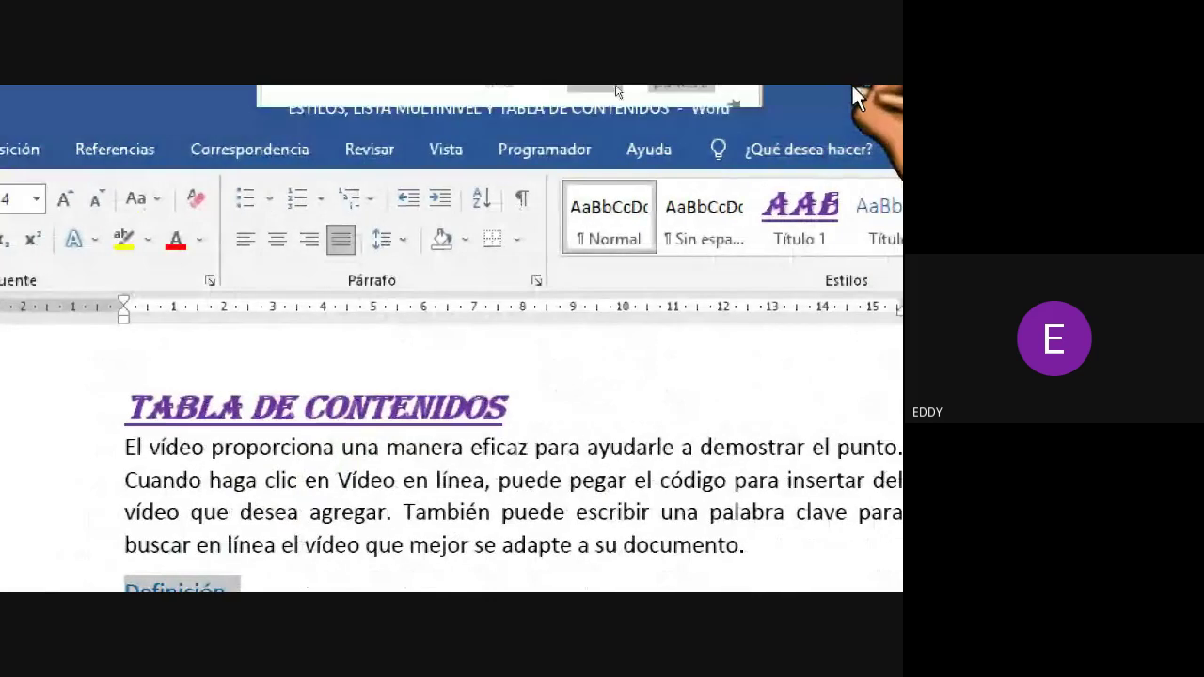
{"action": "mouse_move", "coordinate": [852, 86]}
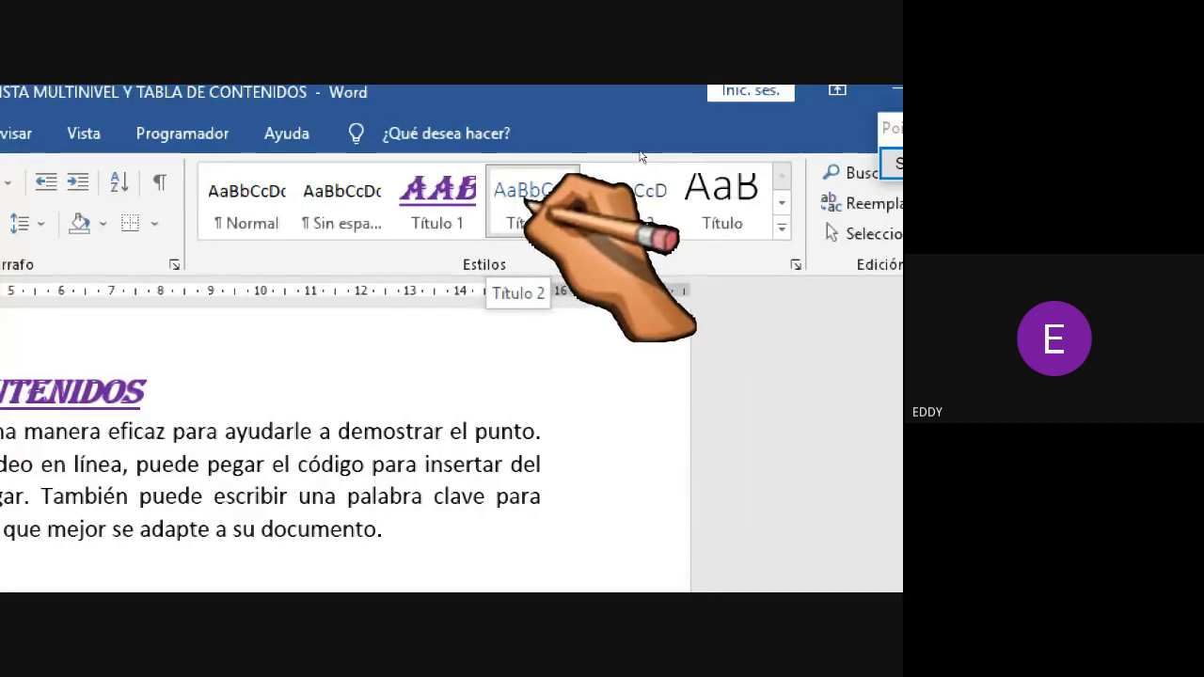
{"action": "right_click", "coordinate": [527, 202]}
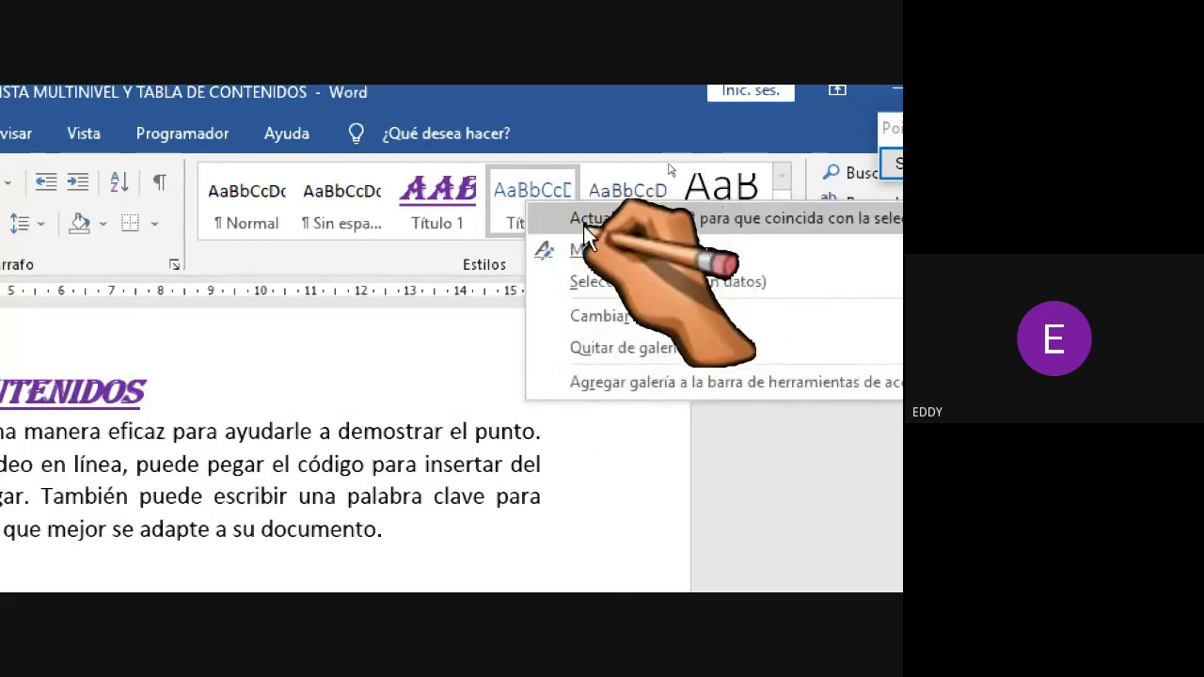
{"action": "left_click", "coordinate": [645, 249]}
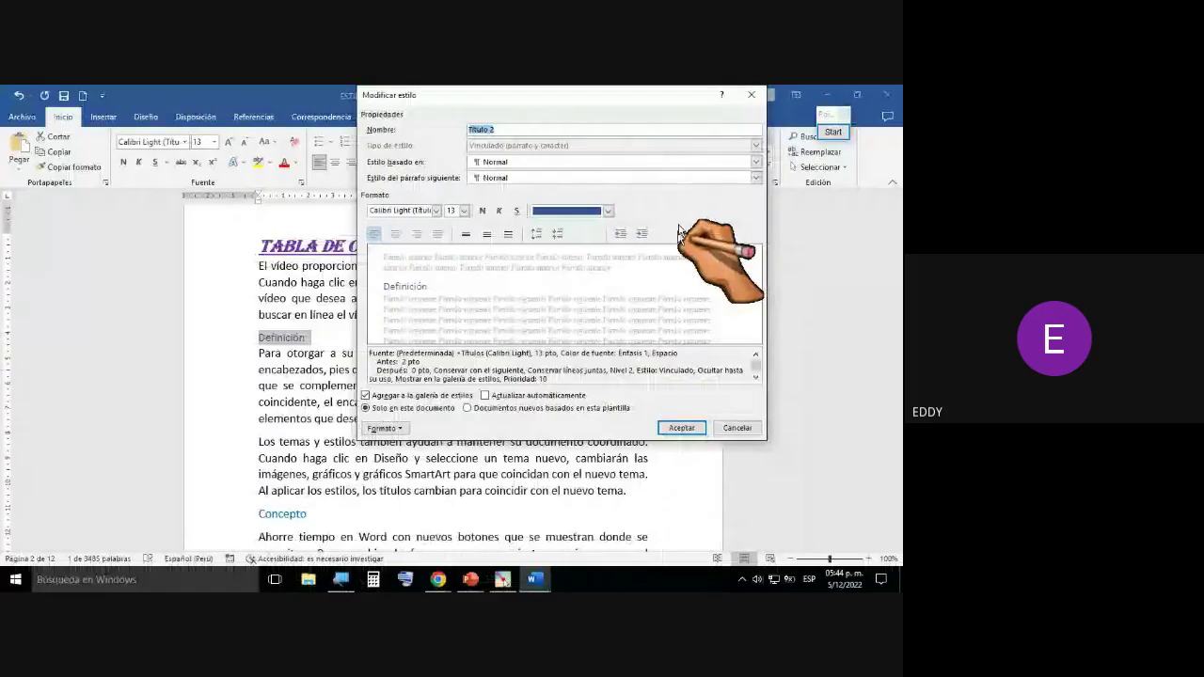
{"action": "left_click_drag", "start_coordinate": [619, 101], "coordinate": [501, 162]}
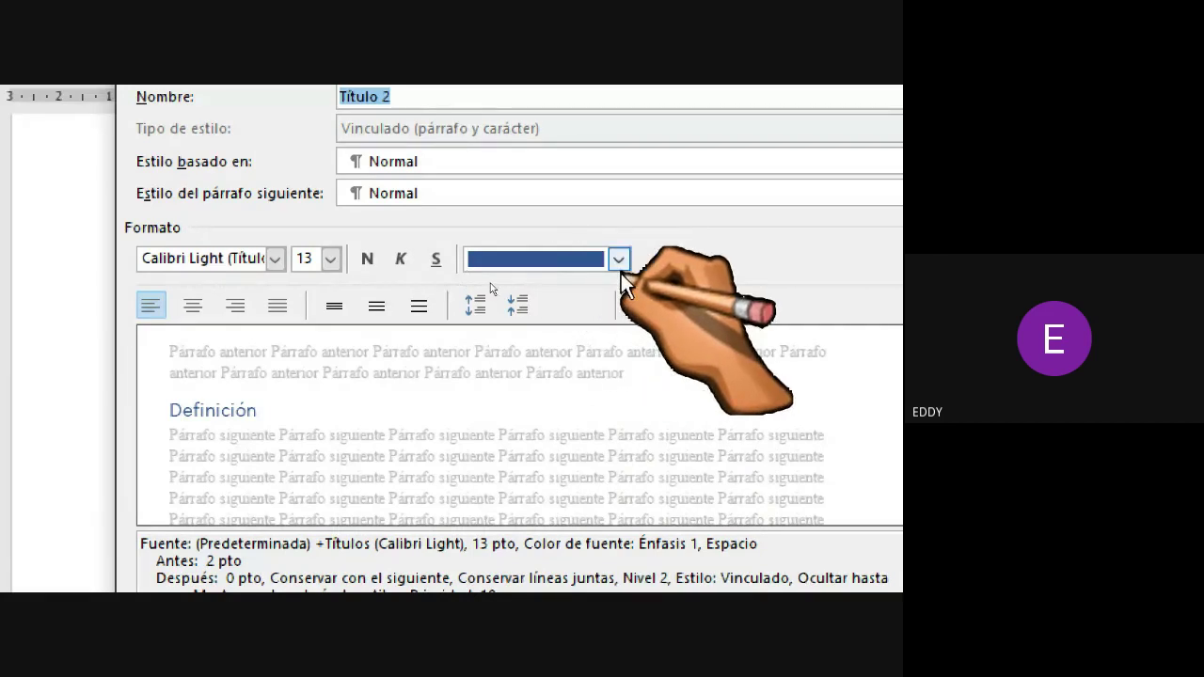
Step: Set the Título 2 style's font colour to standard red and make its text bold and italic
{"action": "left_click", "coordinate": [619, 262]}
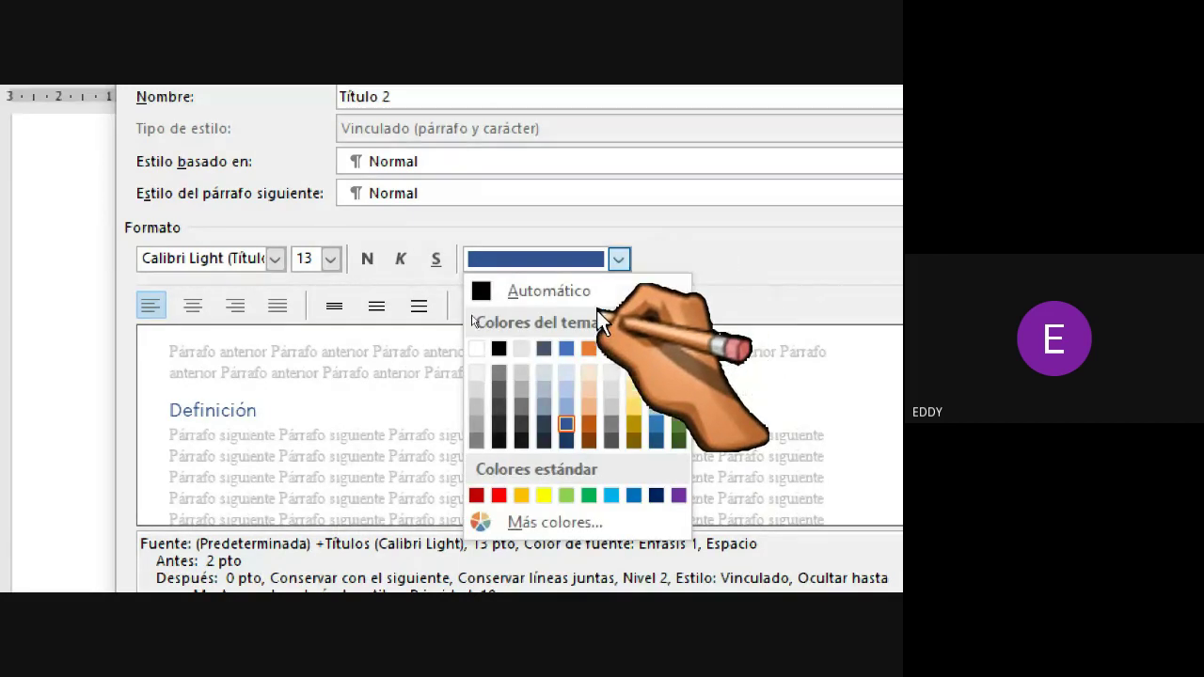
{"action": "left_click", "coordinate": [499, 498]}
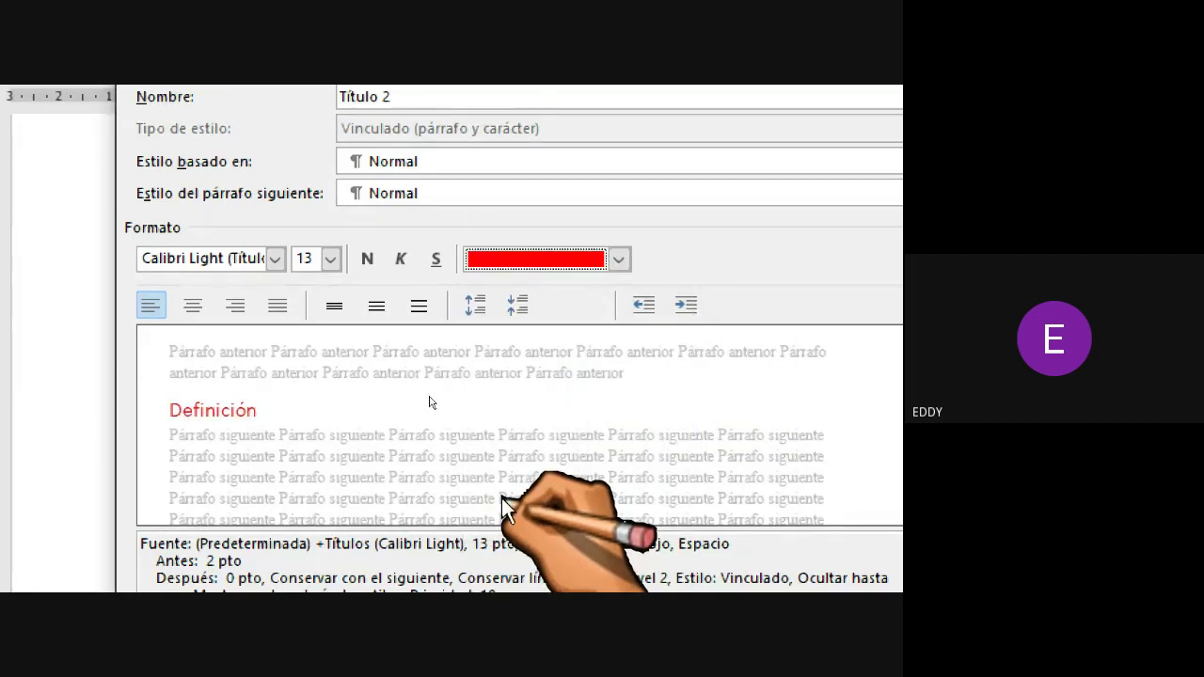
{"action": "left_click", "coordinate": [619, 259]}
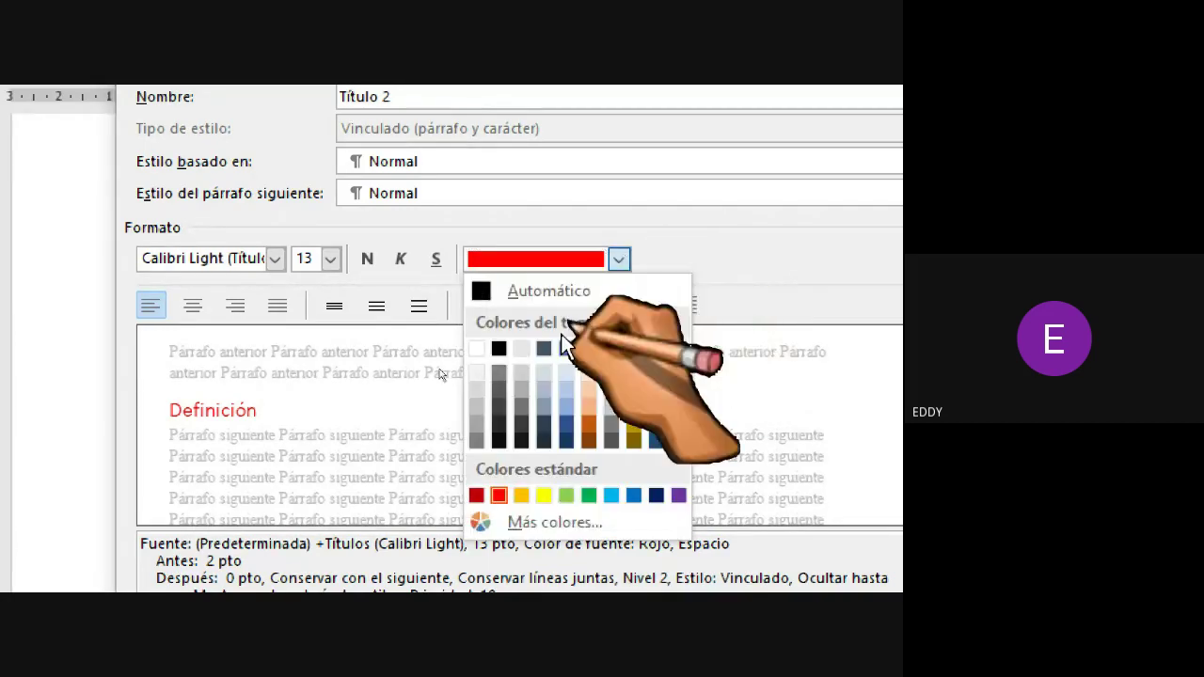
{"action": "left_click", "coordinate": [500, 495]}
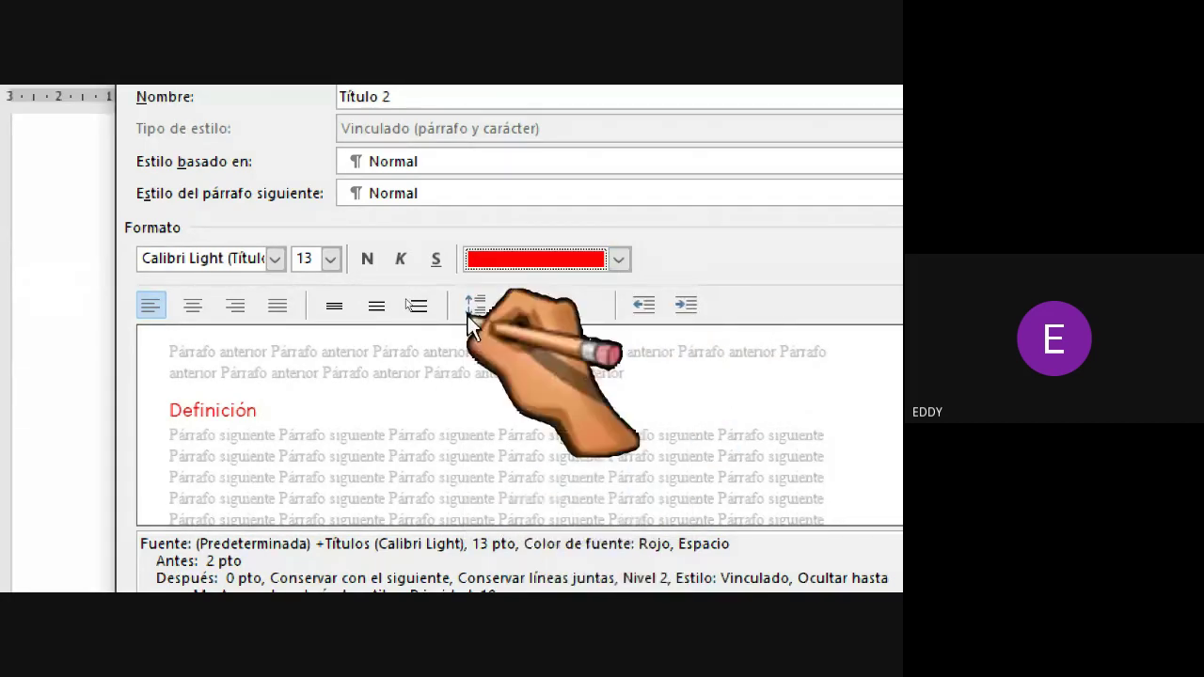
{"action": "left_click", "coordinate": [366, 260]}
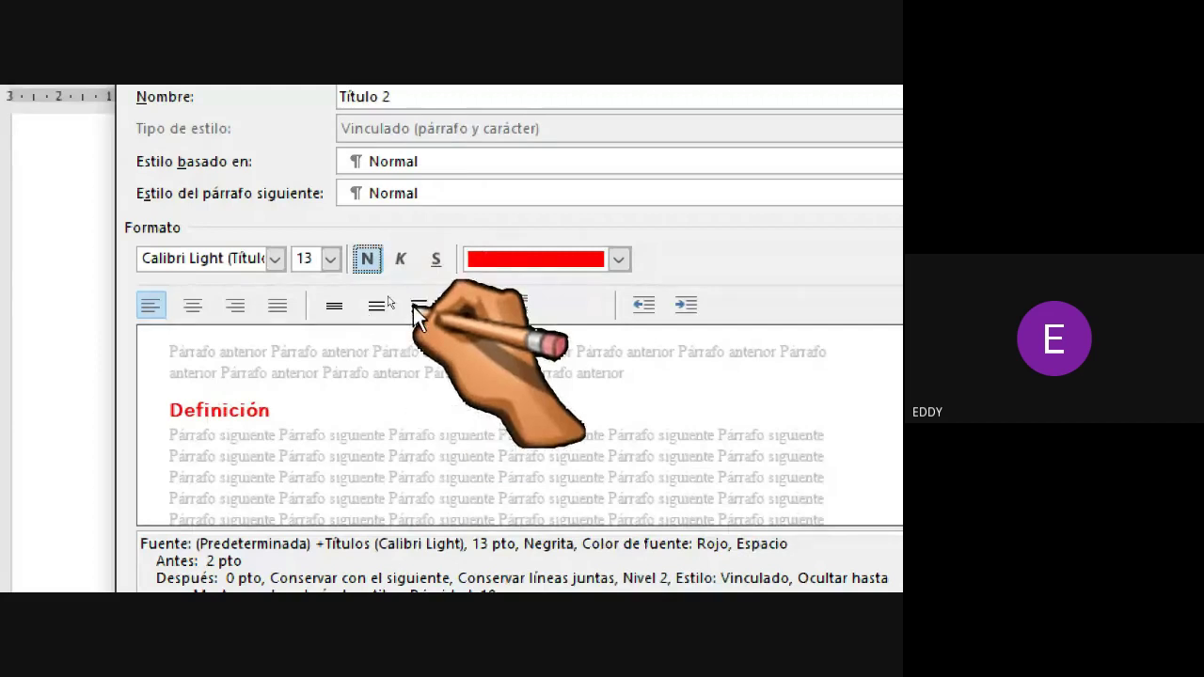
{"action": "left_click", "coordinate": [399, 258]}
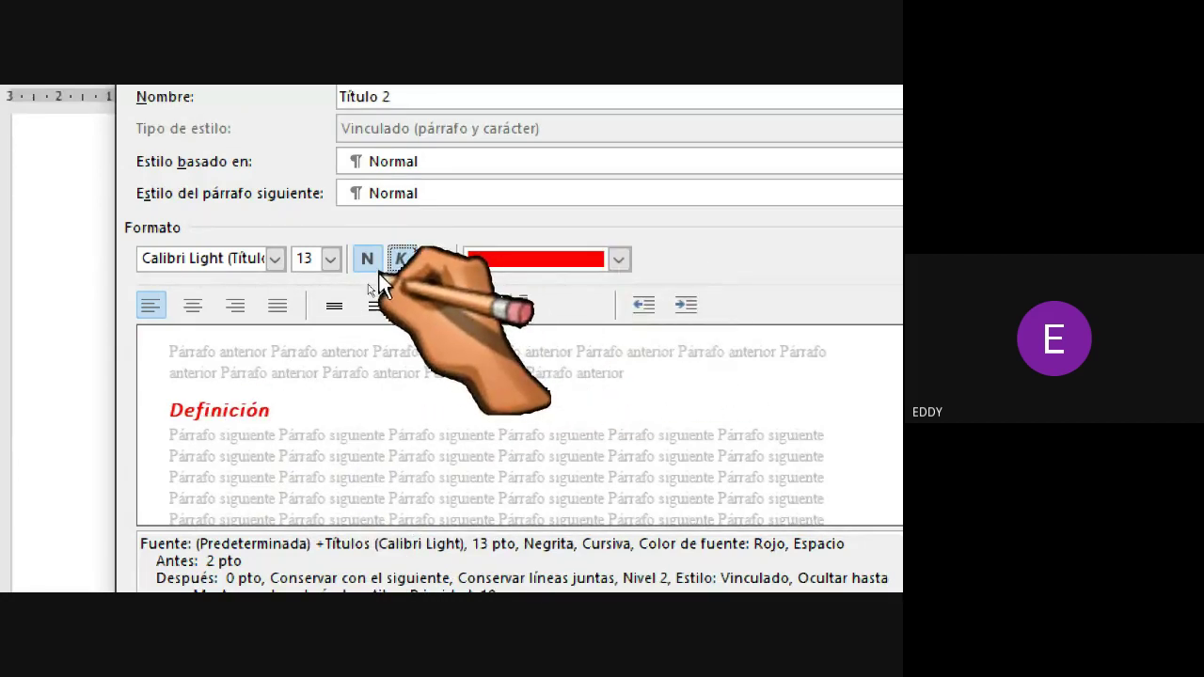
Step: Set the Título 2 style's font size to 16
{"action": "left_click", "coordinate": [332, 259]}
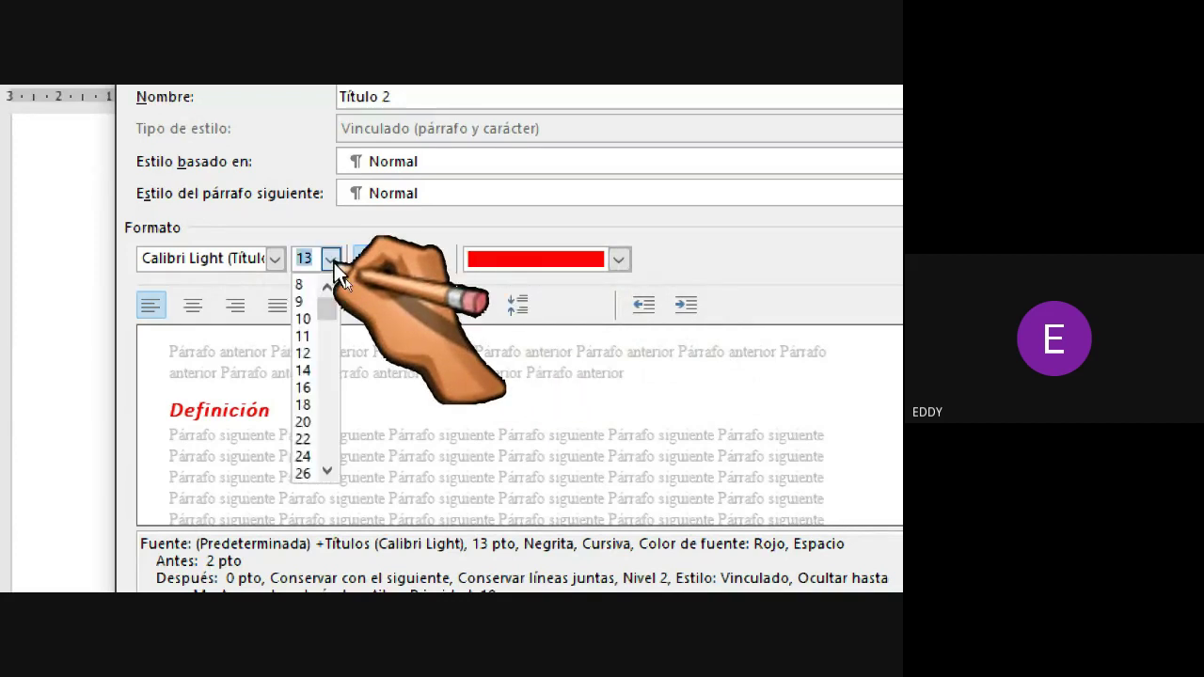
{"action": "left_click", "coordinate": [332, 260]}
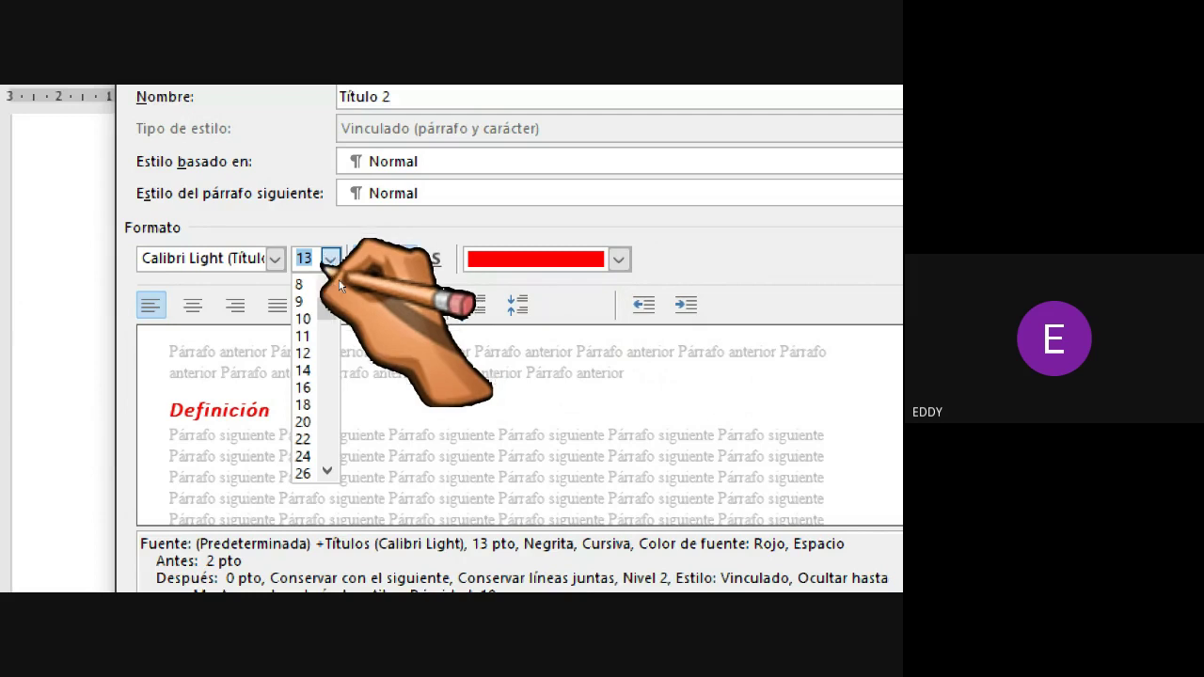
{"action": "left_click", "coordinate": [302, 371]}
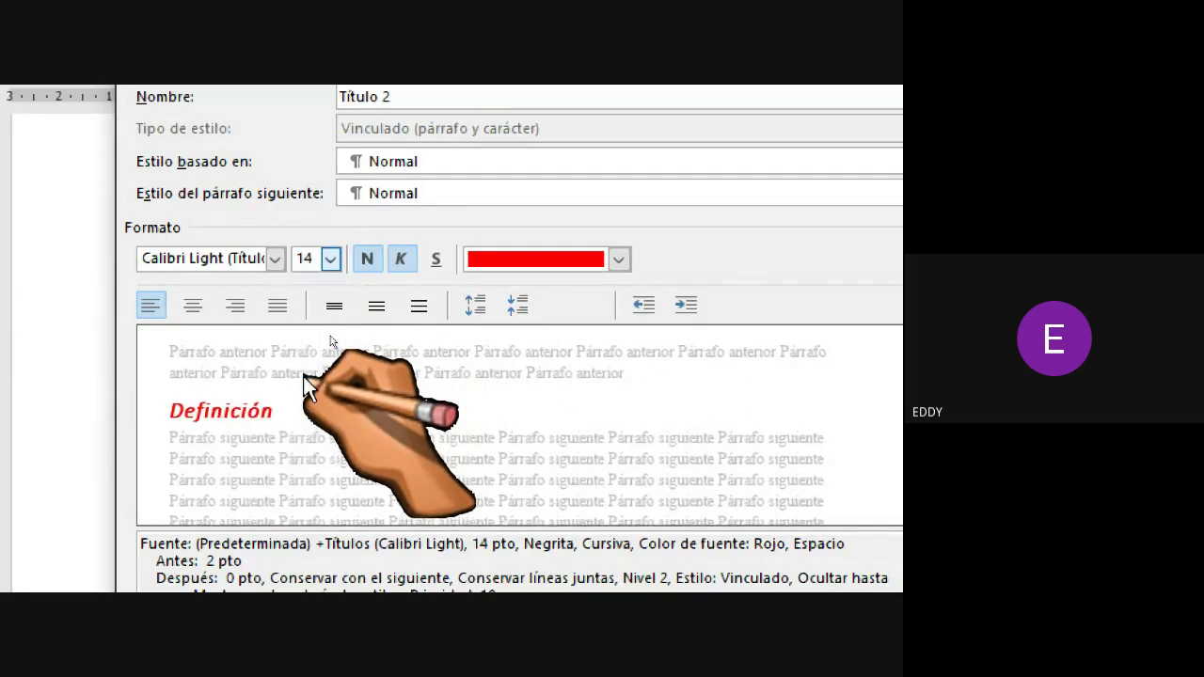
{"action": "left_click", "coordinate": [331, 259]}
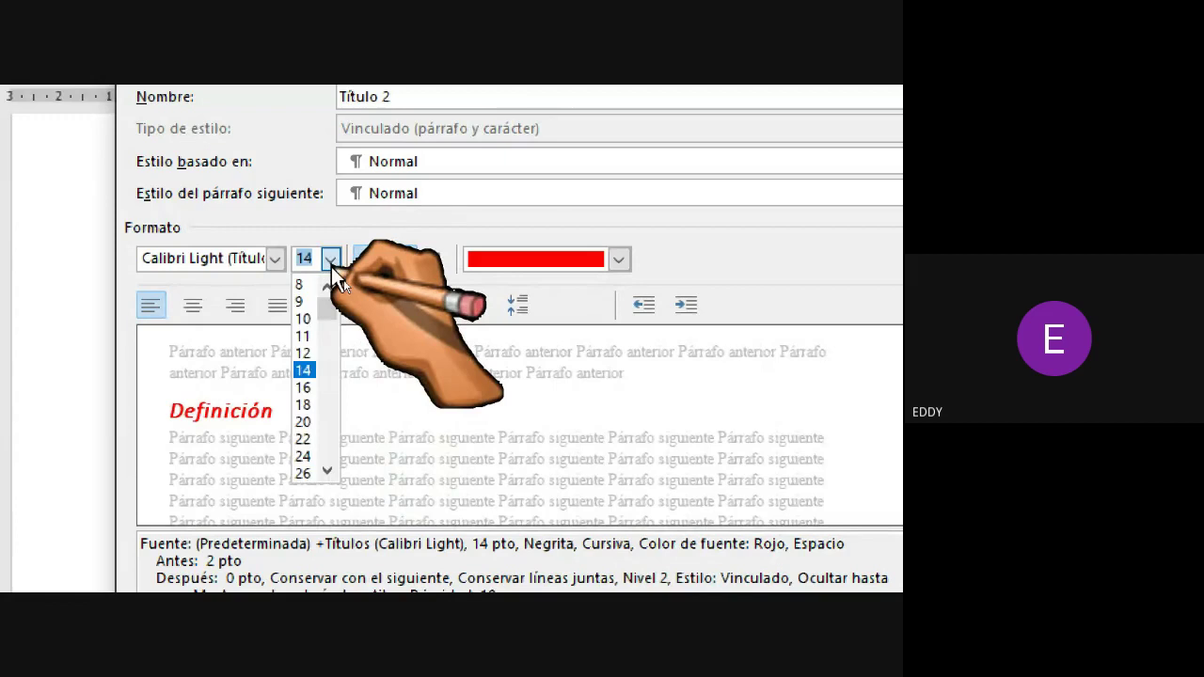
{"action": "left_click", "coordinate": [305, 388]}
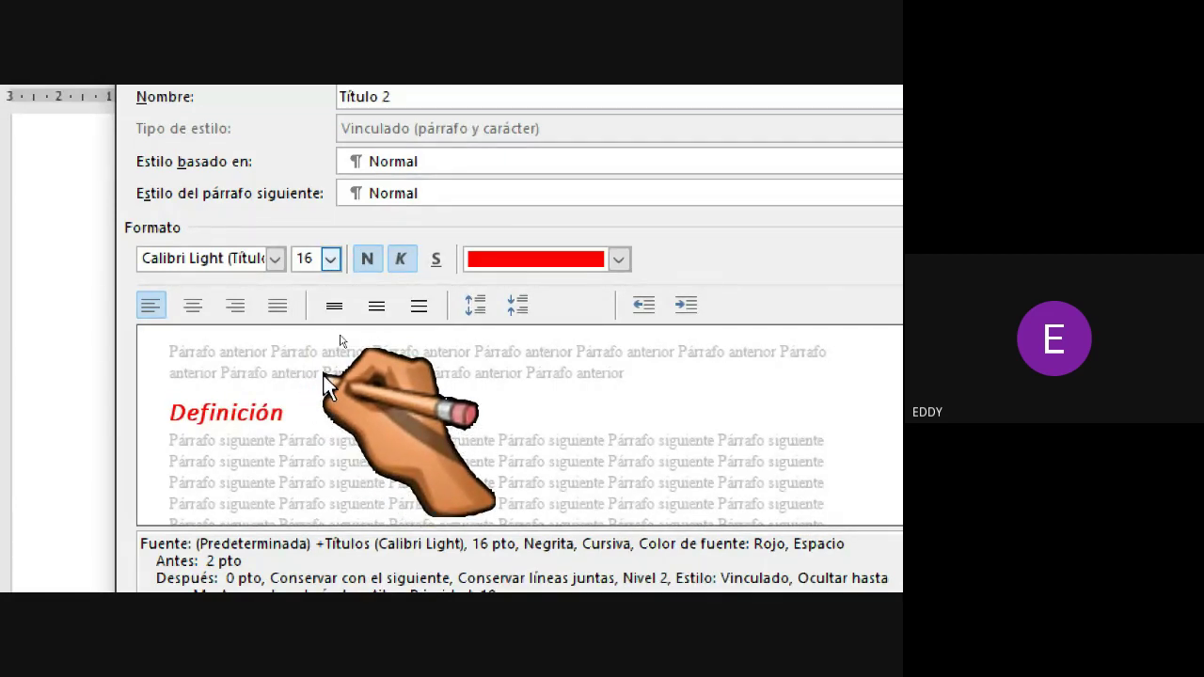
{"action": "left_click", "coordinate": [330, 260]}
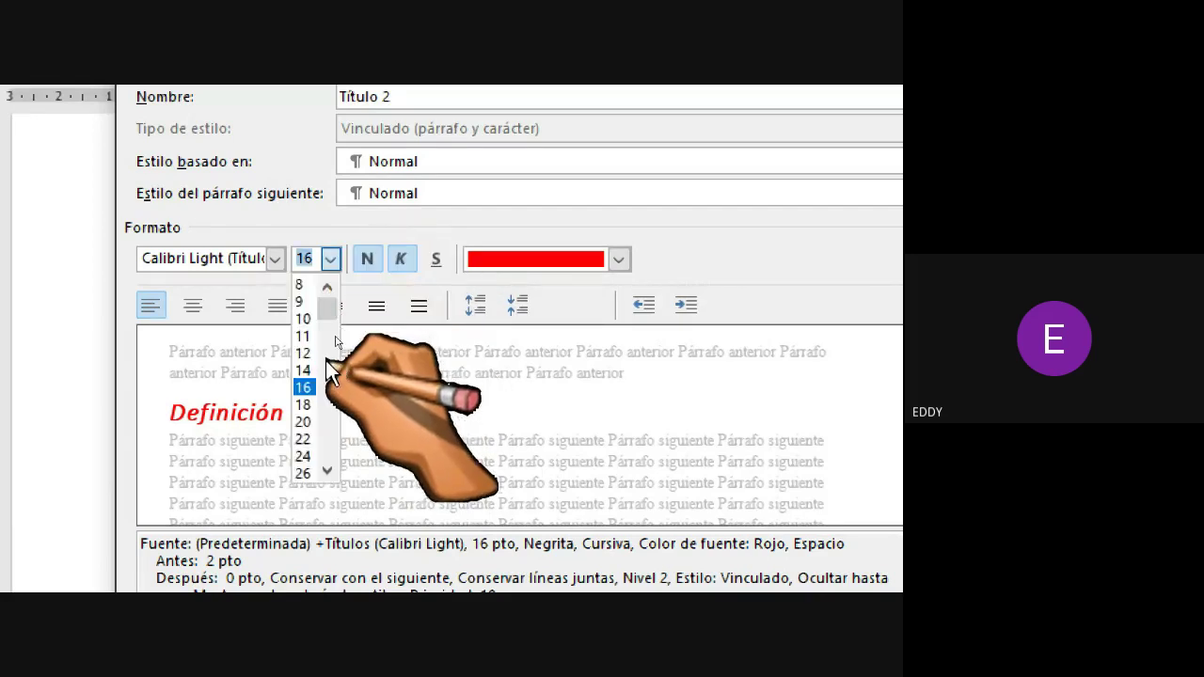
Step: Set the Título 2 style's font to Comic Sans MS and accept the style changes
{"action": "left_click", "coordinate": [280, 261]}
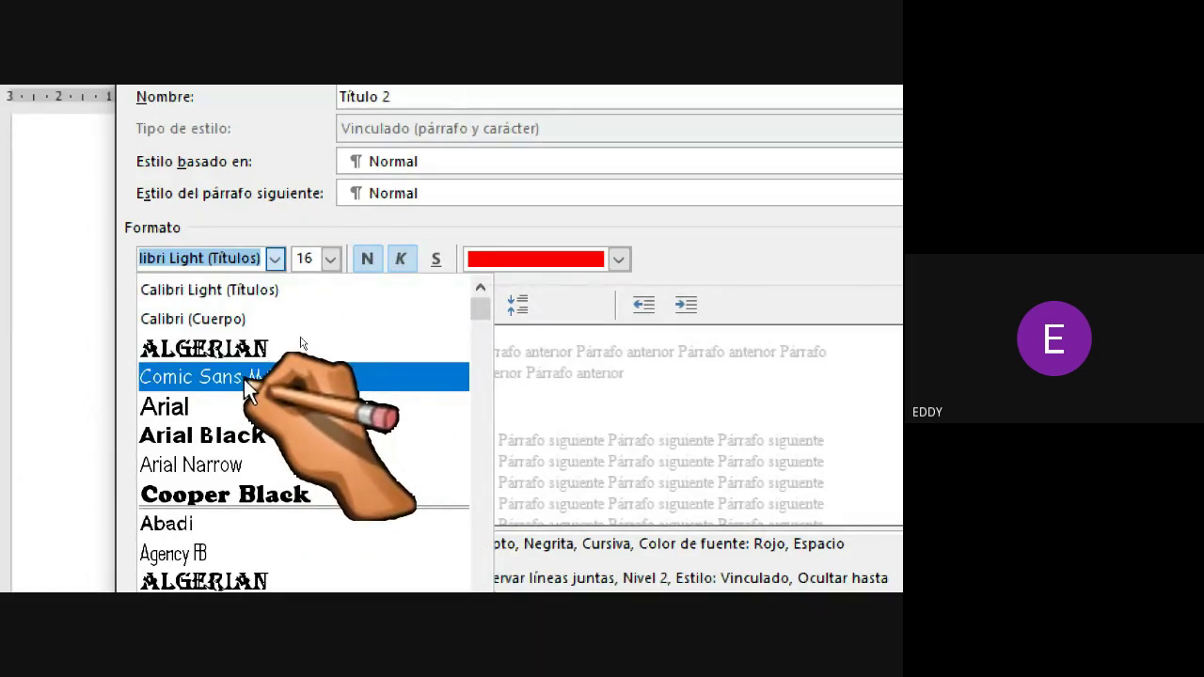
{"action": "scroll", "coordinate": [254, 363], "scroll_direction": "down", "scroll_amount": 10}
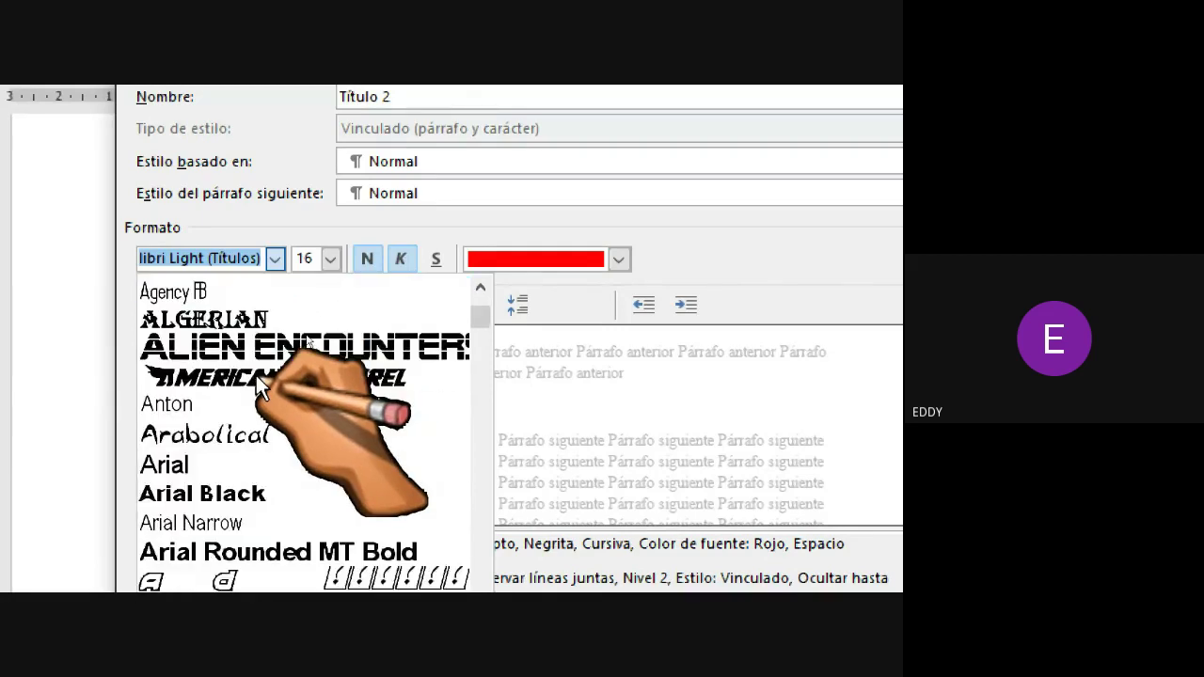
{"action": "scroll", "coordinate": [256, 379], "scroll_direction": "down", "scroll_amount": 6}
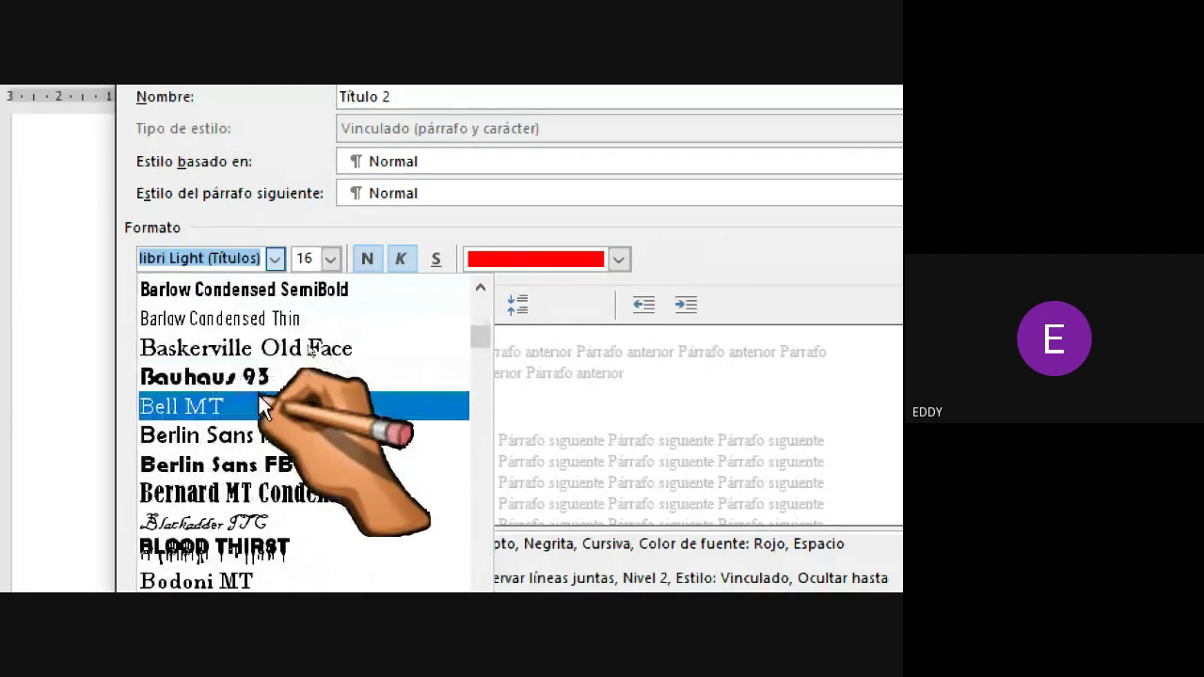
{"action": "scroll", "coordinate": [309, 355], "scroll_direction": "down", "scroll_amount": 5}
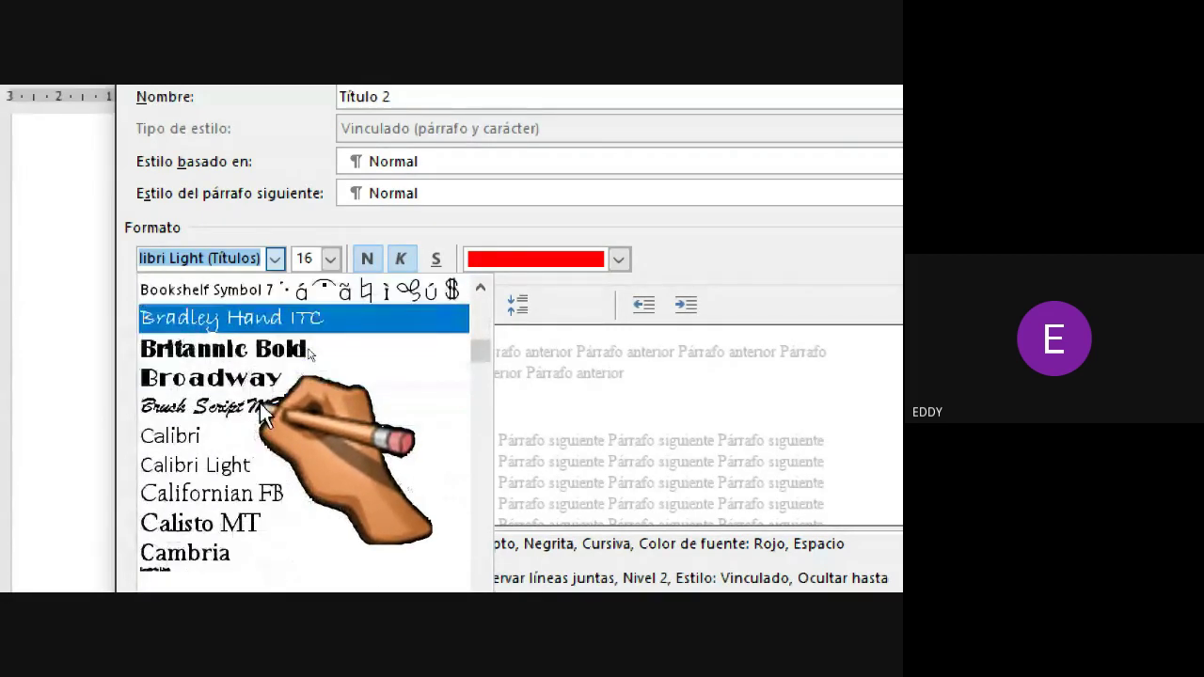
{"action": "scroll", "coordinate": [308, 352], "scroll_direction": "down", "scroll_amount": 4}
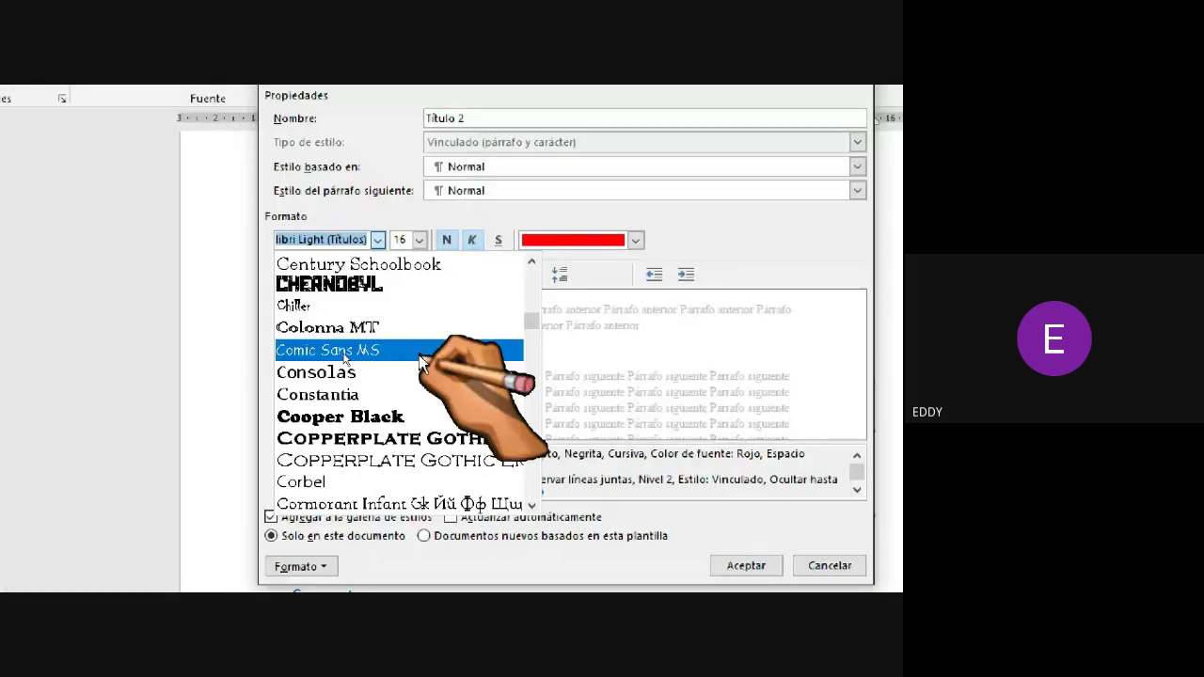
{"action": "left_click", "coordinate": [344, 357]}
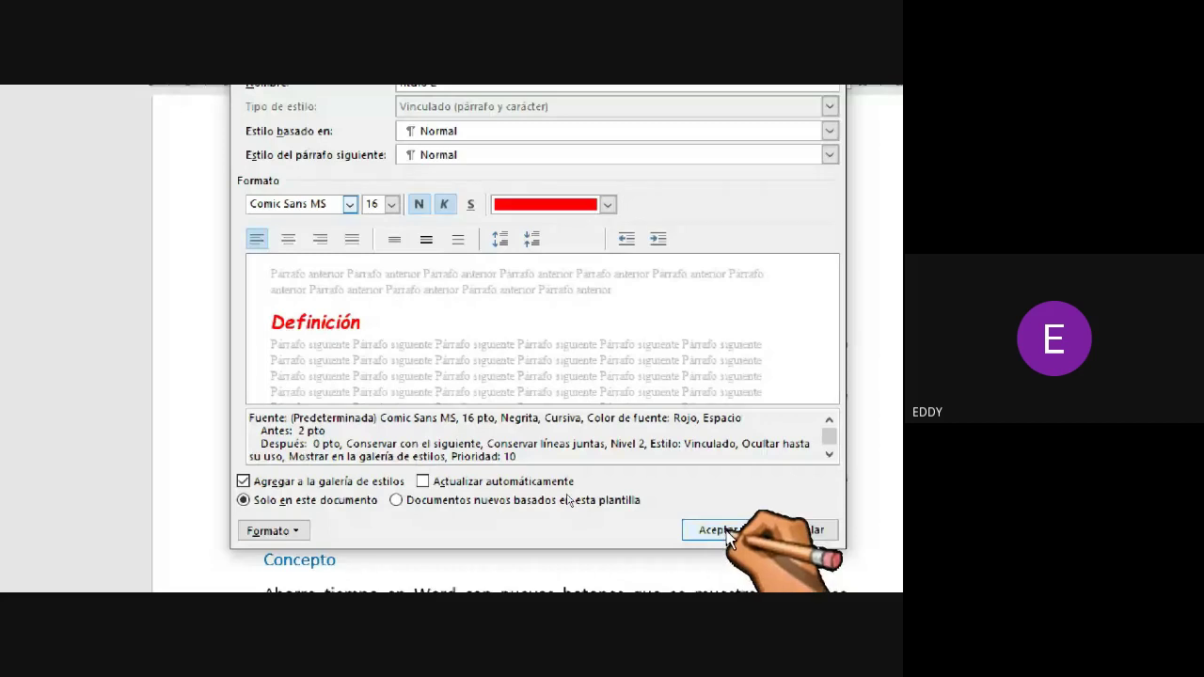
{"action": "left_click", "coordinate": [726, 530]}
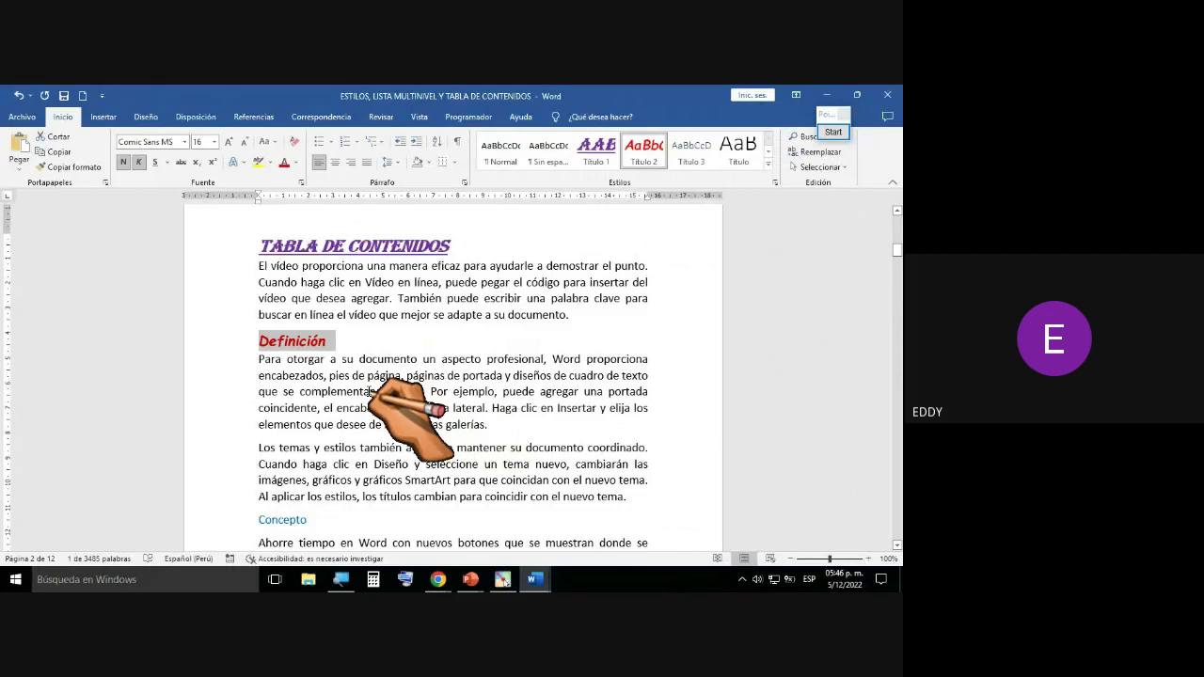
Step: Apply the Título 2 style to the blue Concepto subheading in the TABLA DE CONTENIDOS section
{"action": "scroll", "coordinate": [451, 377], "scroll_direction": "down", "scroll_amount": 2}
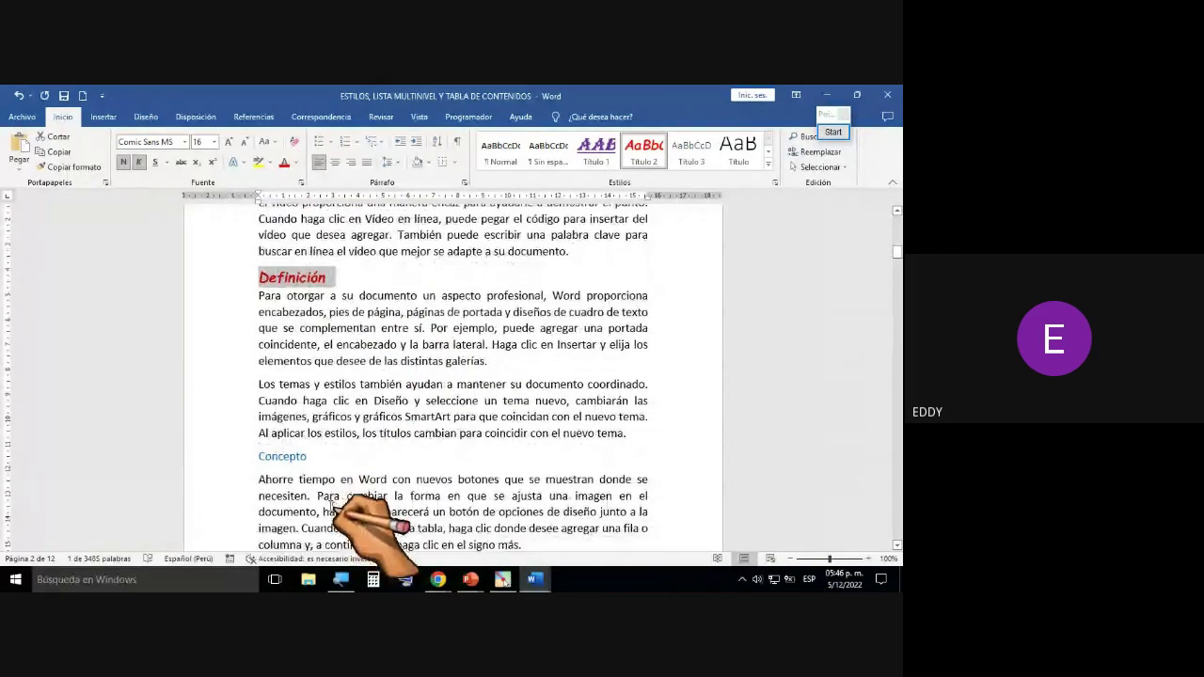
{"action": "left_click", "coordinate": [297, 457]}
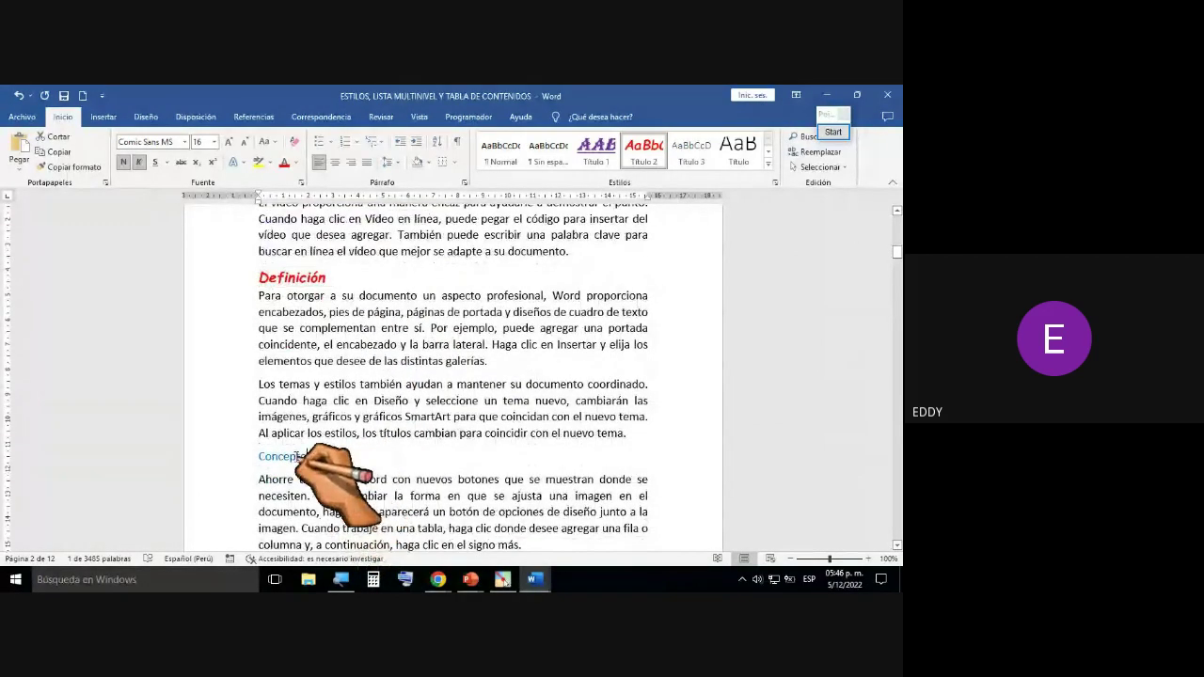
{"action": "left_click_drag", "start_coordinate": [285, 455], "coordinate": [263, 455]}
{"action": "key", "text": "ctrl+z"}
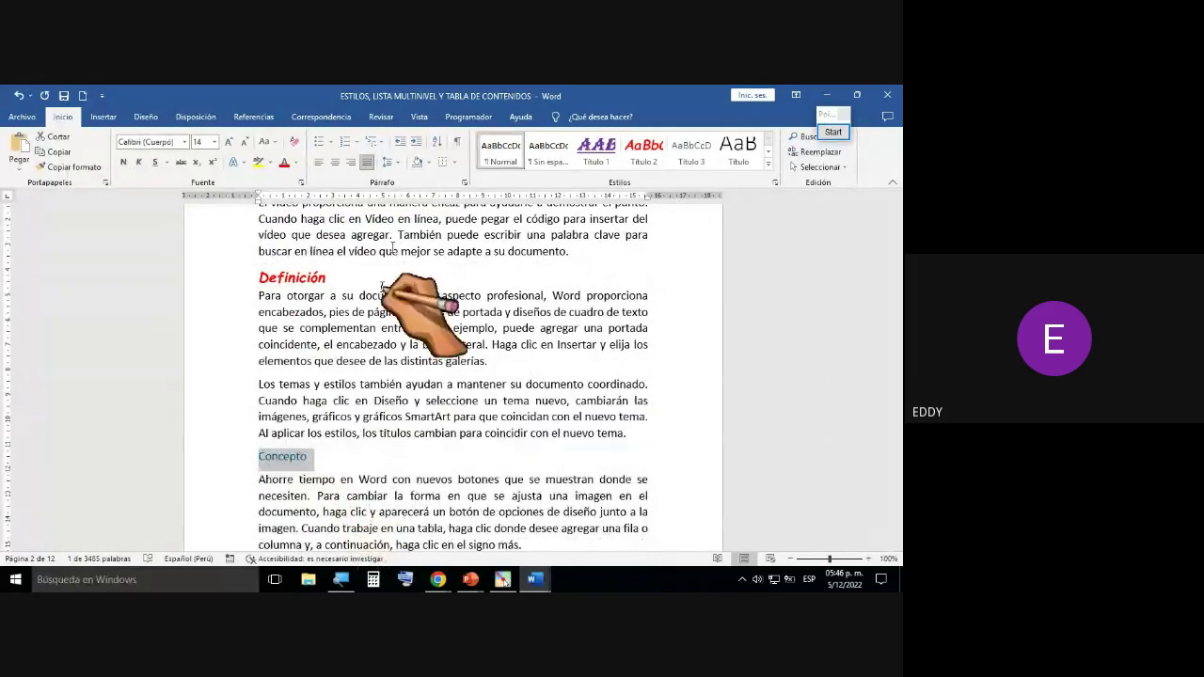
{"action": "left_click", "coordinate": [645, 151]}
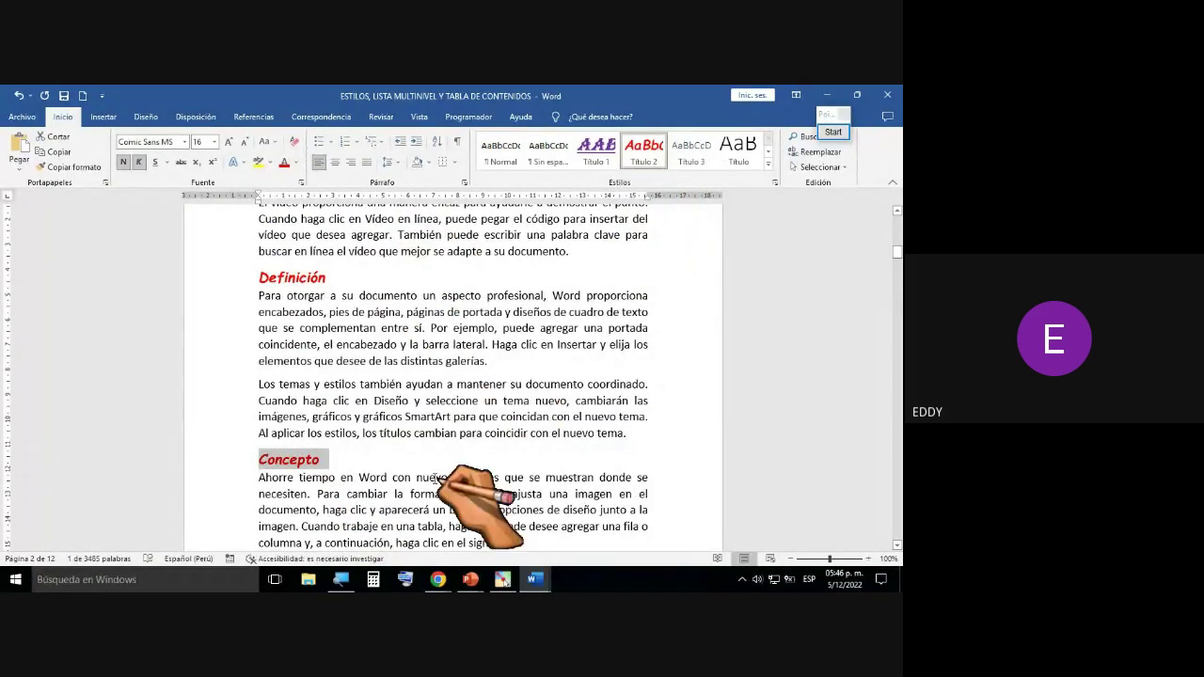
Step: Apply the Título 2 style to the blue Estructura subheading in the TABLA DE CONTENIDOS section
{"action": "scroll", "coordinate": [451, 459], "scroll_direction": "down", "scroll_amount": 3}
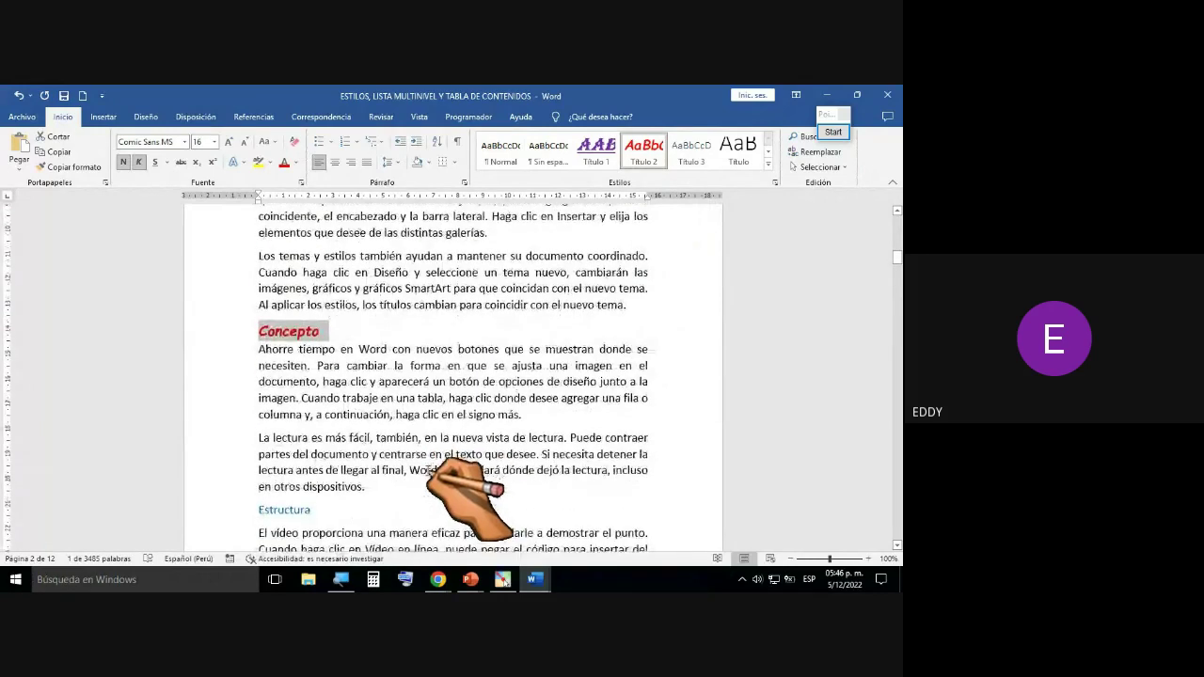
{"action": "scroll", "coordinate": [405, 466], "scroll_direction": "down", "scroll_amount": 1}
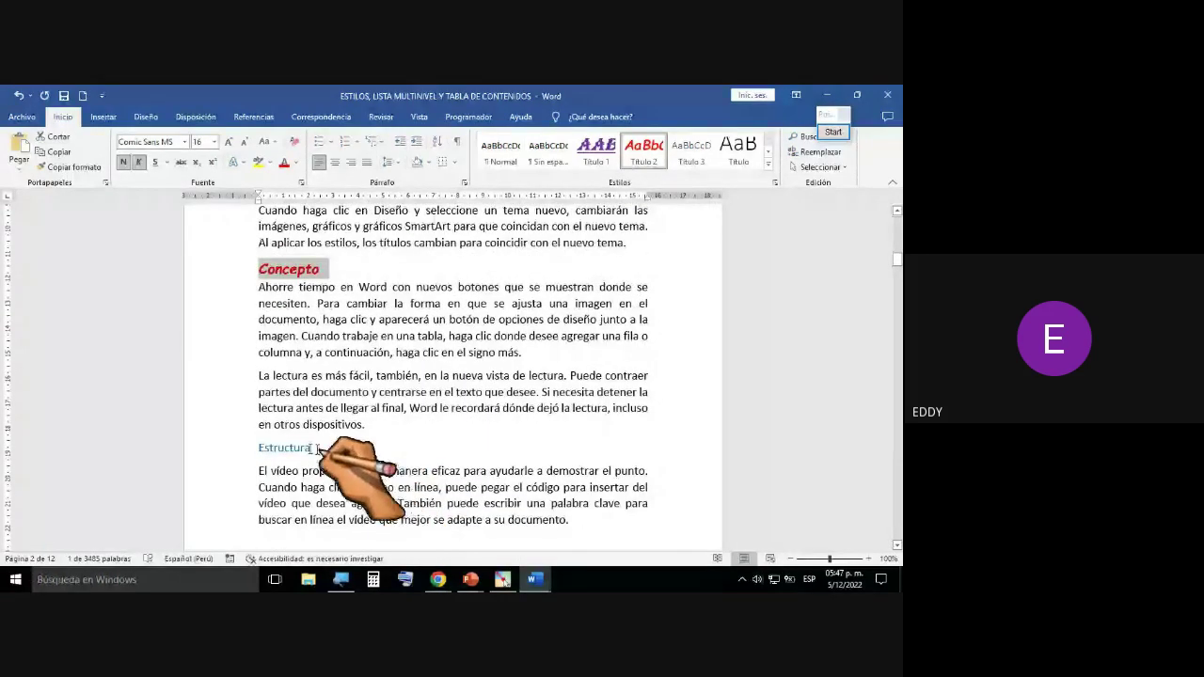
{"action": "left_click_drag", "start_coordinate": [318, 448], "coordinate": [243, 444]}
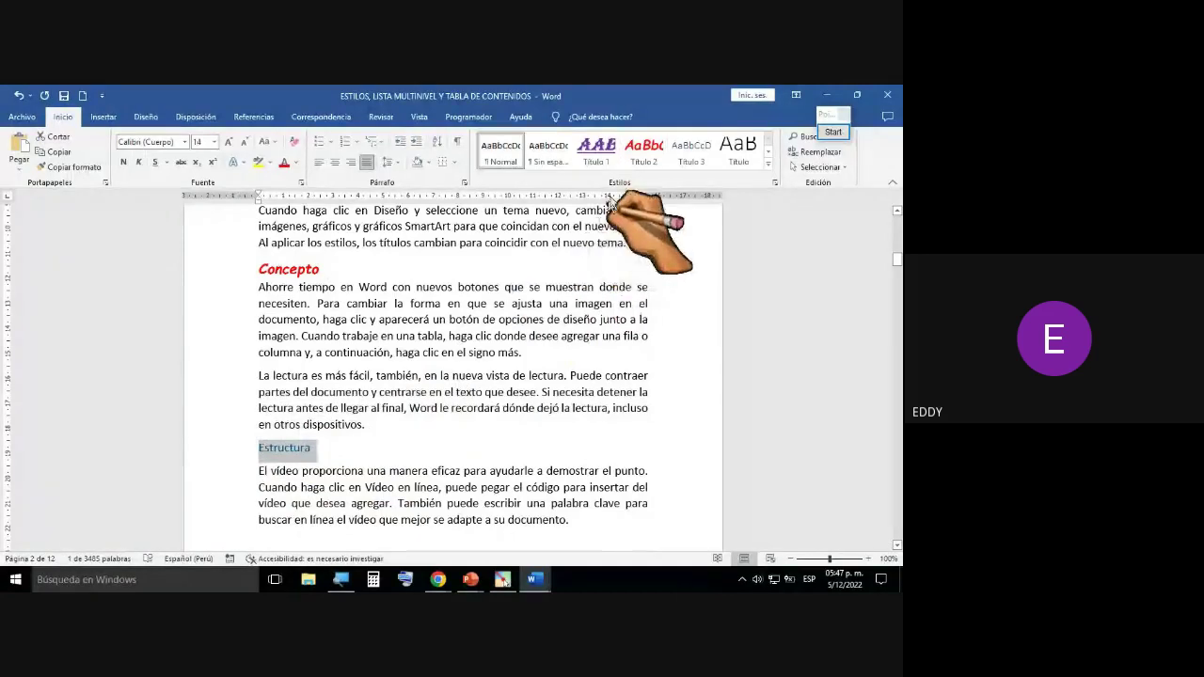
{"action": "left_click", "coordinate": [641, 154]}
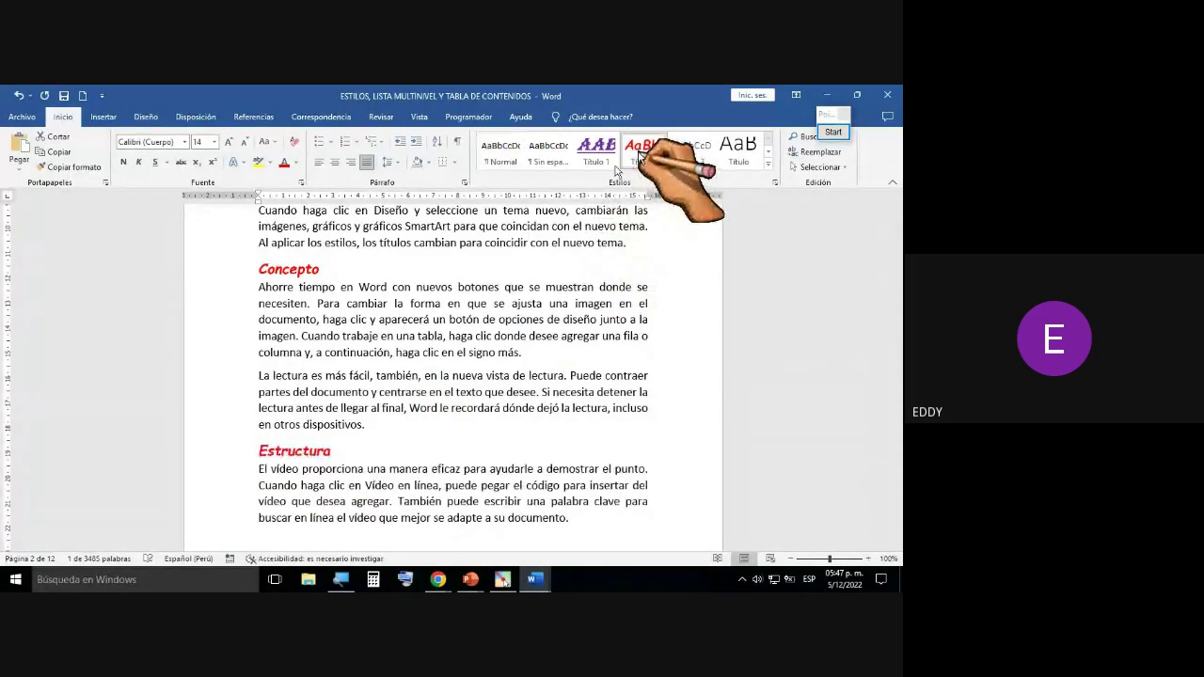
Step: Apply the Título 2 style to the blue Características subheading in the LISTA MULTINIVEL section
{"action": "scroll", "coordinate": [438, 407], "scroll_direction": "down", "scroll_amount": 6}
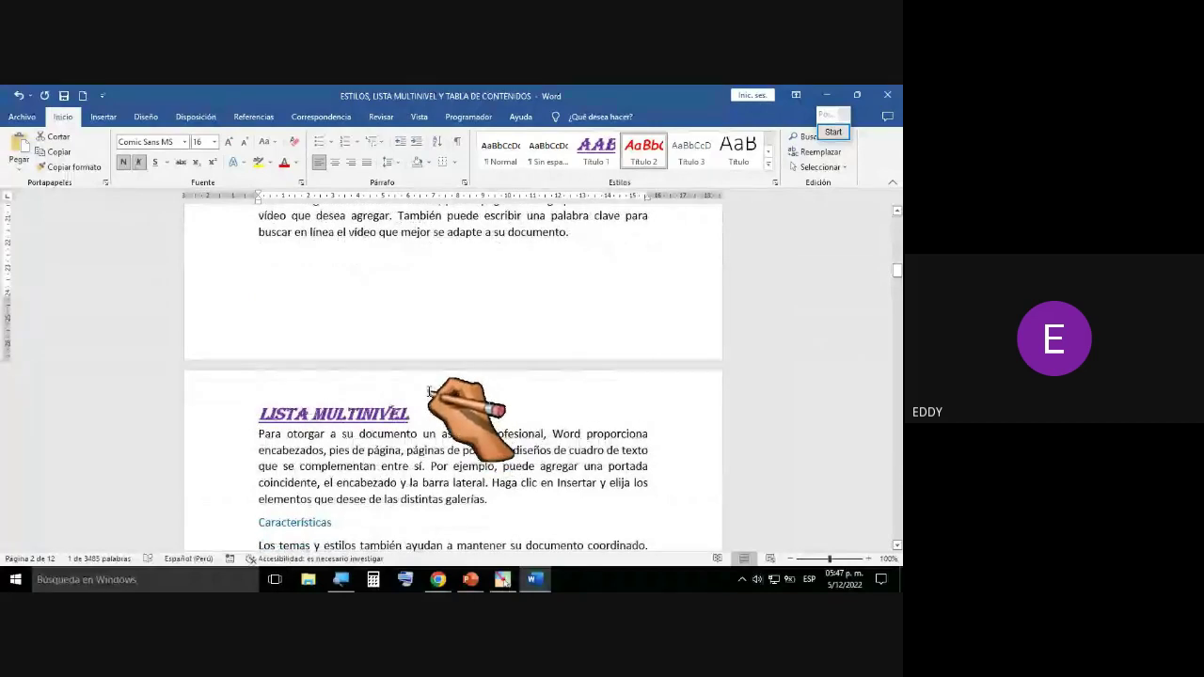
{"action": "scroll", "coordinate": [438, 406], "scroll_direction": "down", "scroll_amount": 2}
{"action": "scroll", "coordinate": [385, 437], "scroll_direction": "down", "scroll_amount": 1}
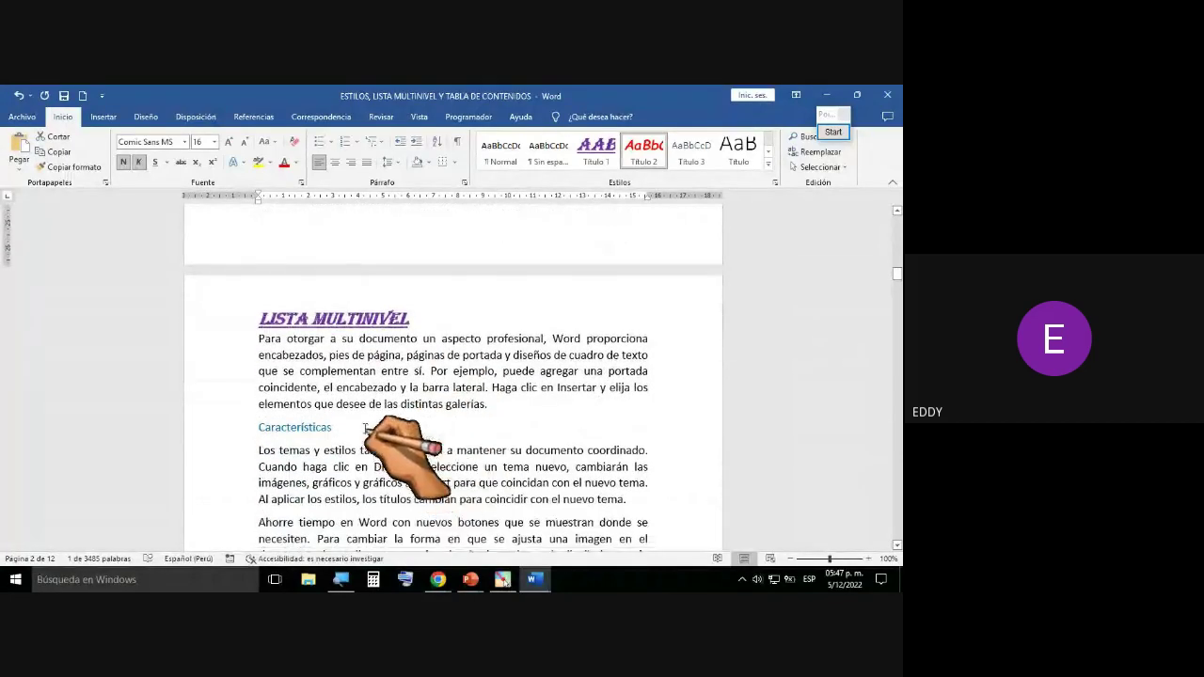
{"action": "left_click_drag", "start_coordinate": [254, 428], "coordinate": [258, 428]}
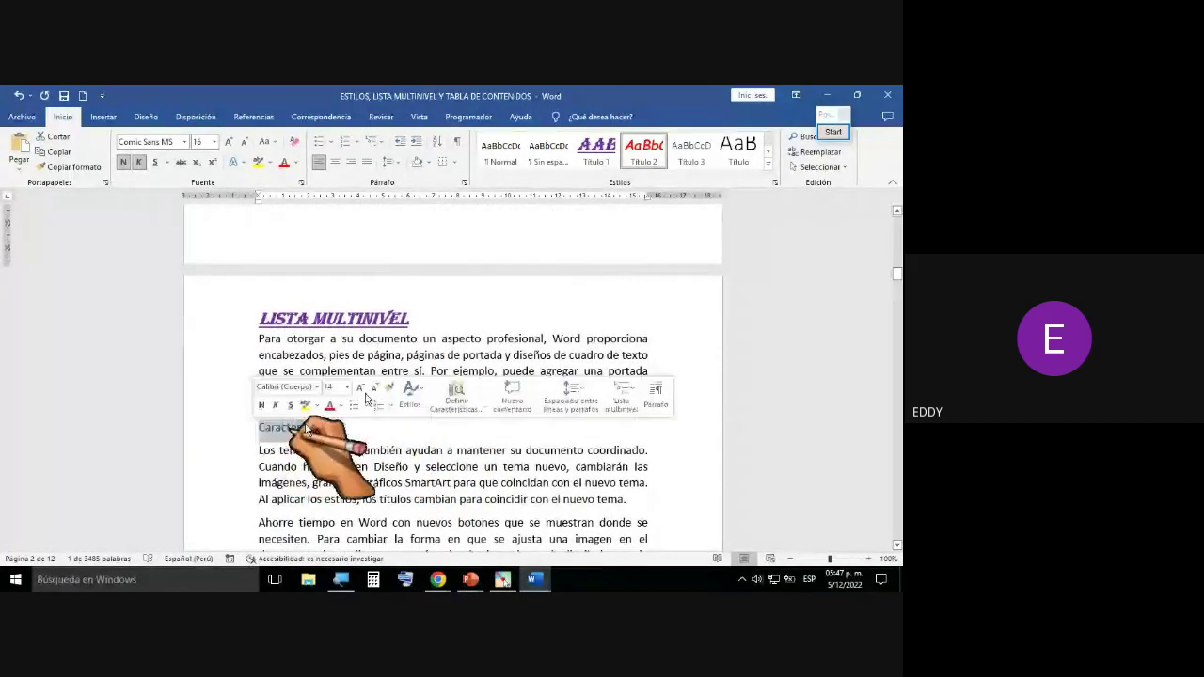
{"action": "left_click", "coordinate": [644, 151]}
Step: Apply the Título 2 style to the blue Funciones de nivel and Partes de multinivel subheadings in the LISTA MULTINIVEL section
{"action": "scroll", "coordinate": [468, 425], "scroll_direction": "down", "scroll_amount": 5}
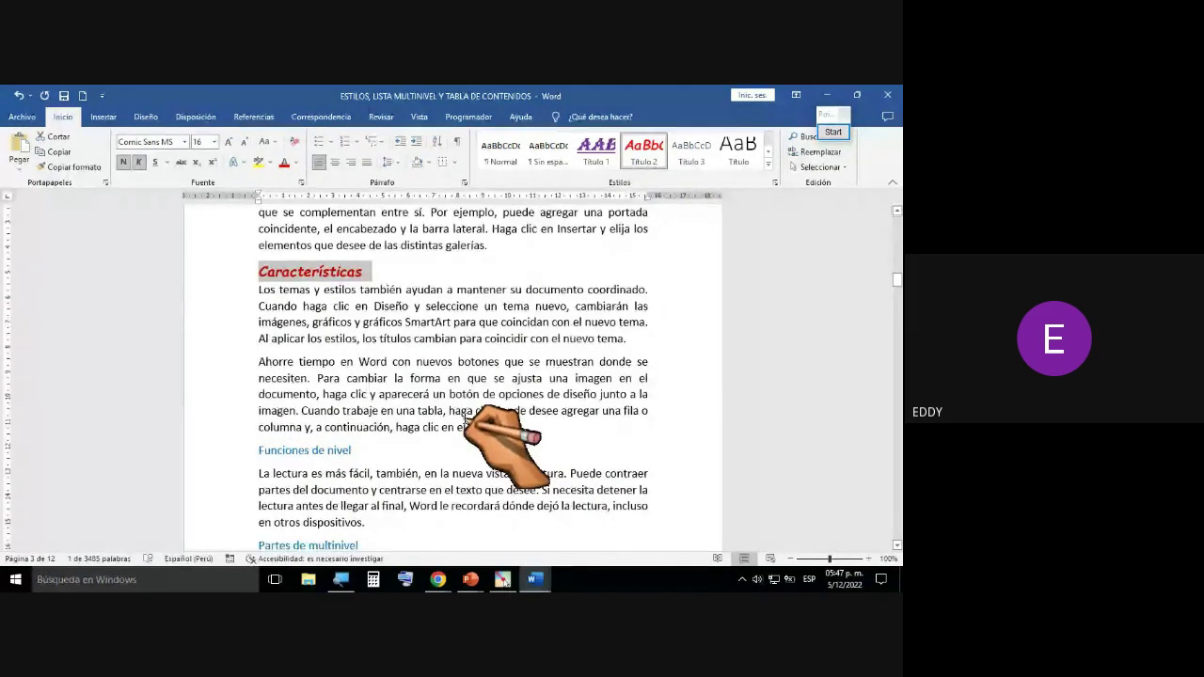
{"action": "scroll", "coordinate": [451, 423], "scroll_direction": "down", "scroll_amount": 1}
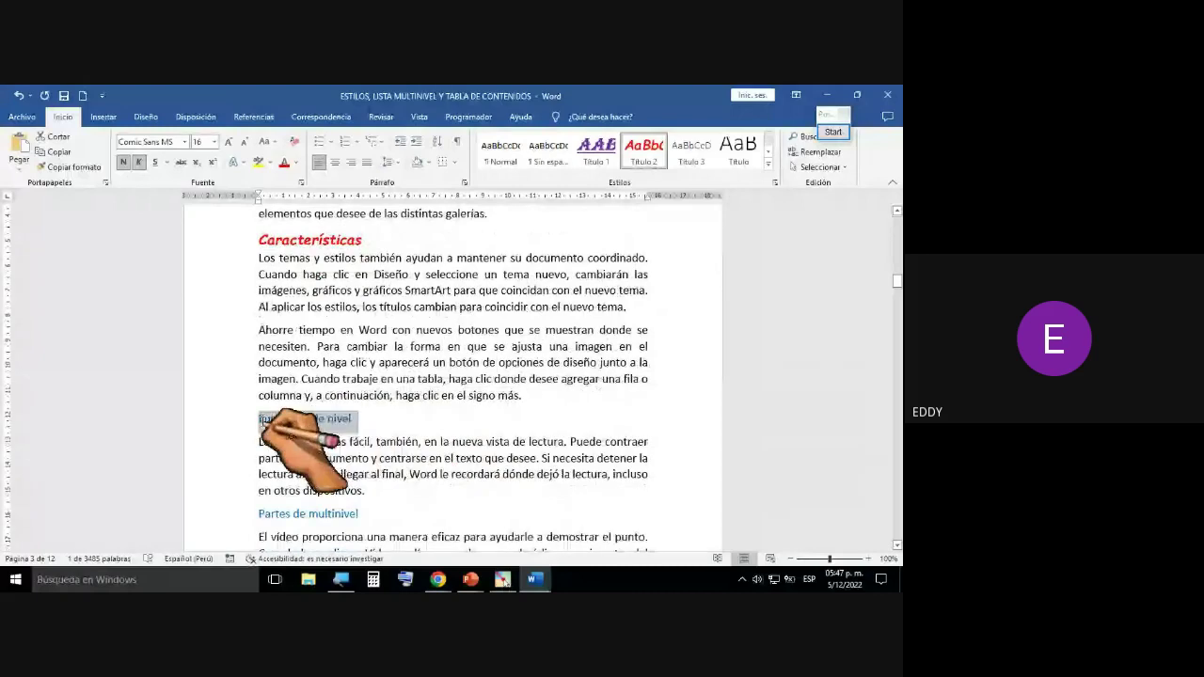
{"action": "left_click_drag", "start_coordinate": [268, 426], "coordinate": [260, 425]}
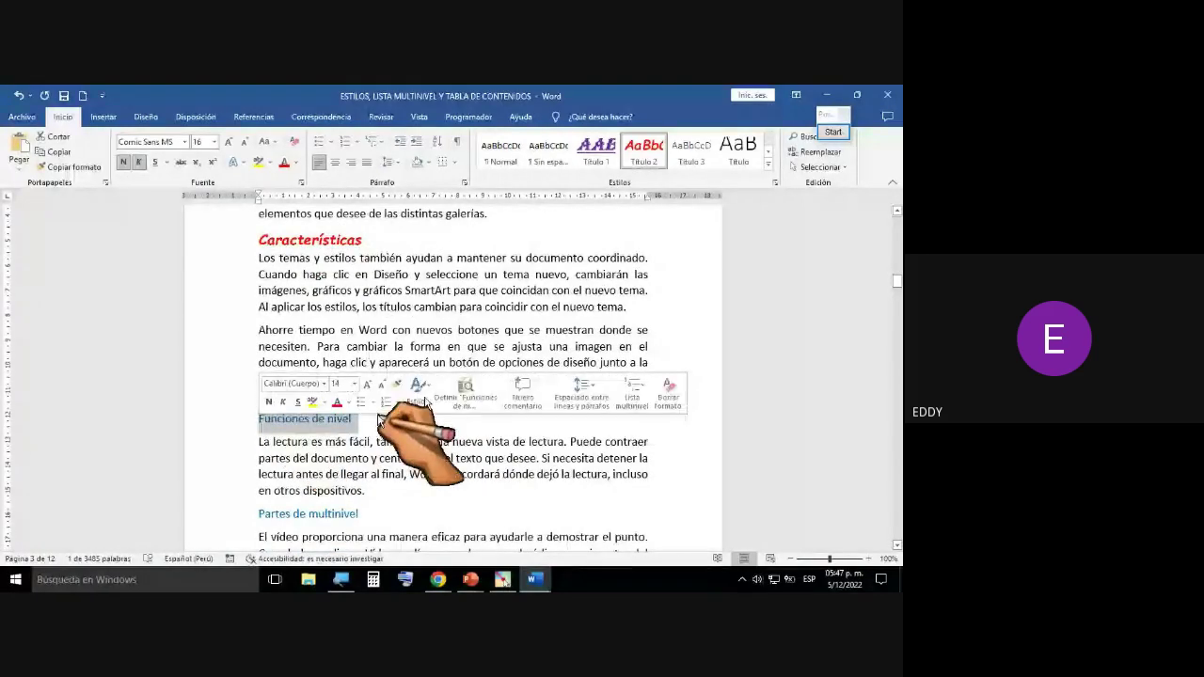
{"action": "left_click", "coordinate": [644, 151]}
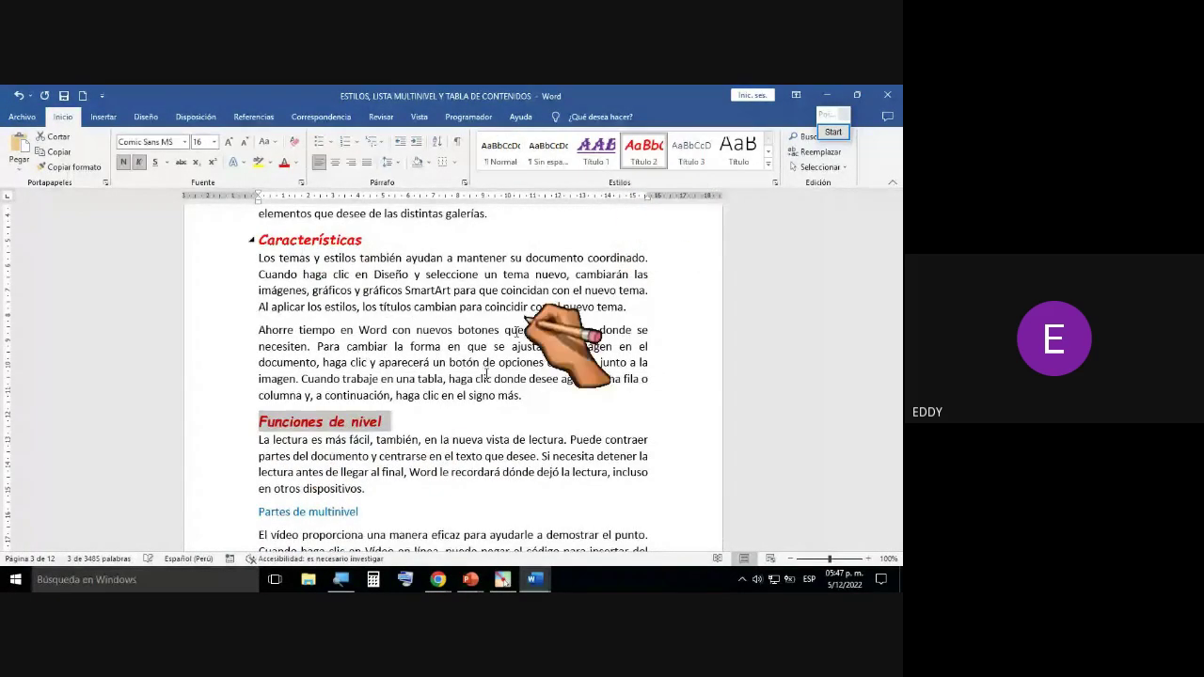
{"action": "scroll", "coordinate": [463, 430], "scroll_direction": "down", "scroll_amount": 3}
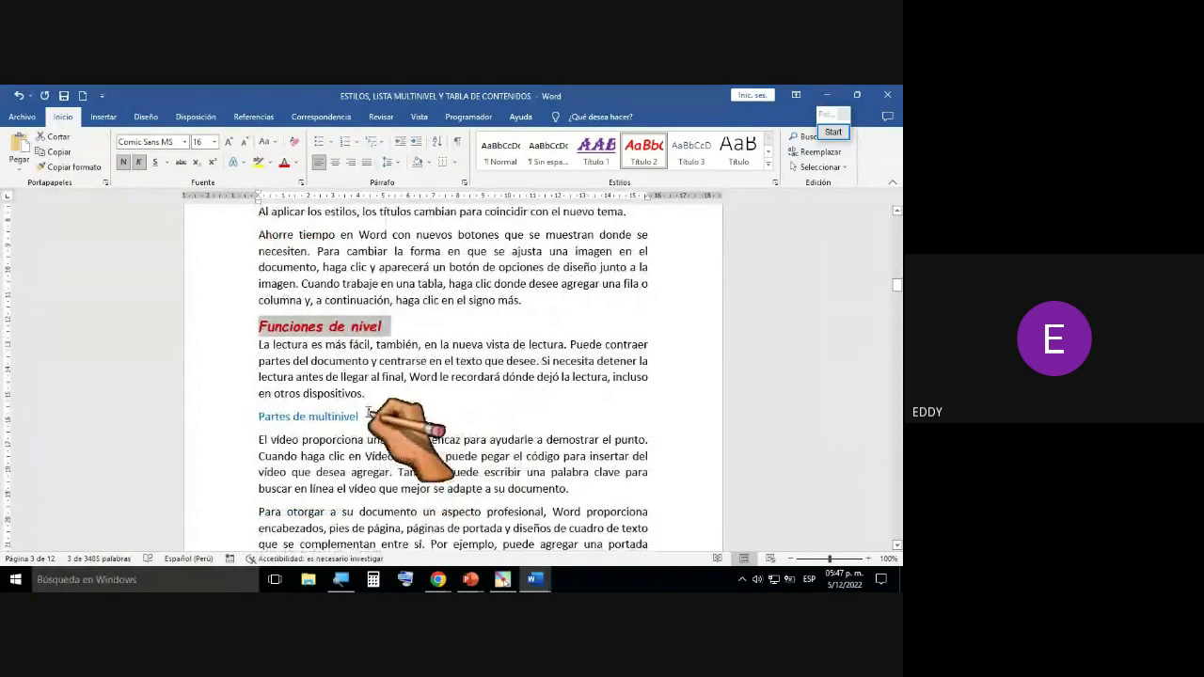
{"action": "left_click_drag", "start_coordinate": [262, 417], "coordinate": [260, 417]}
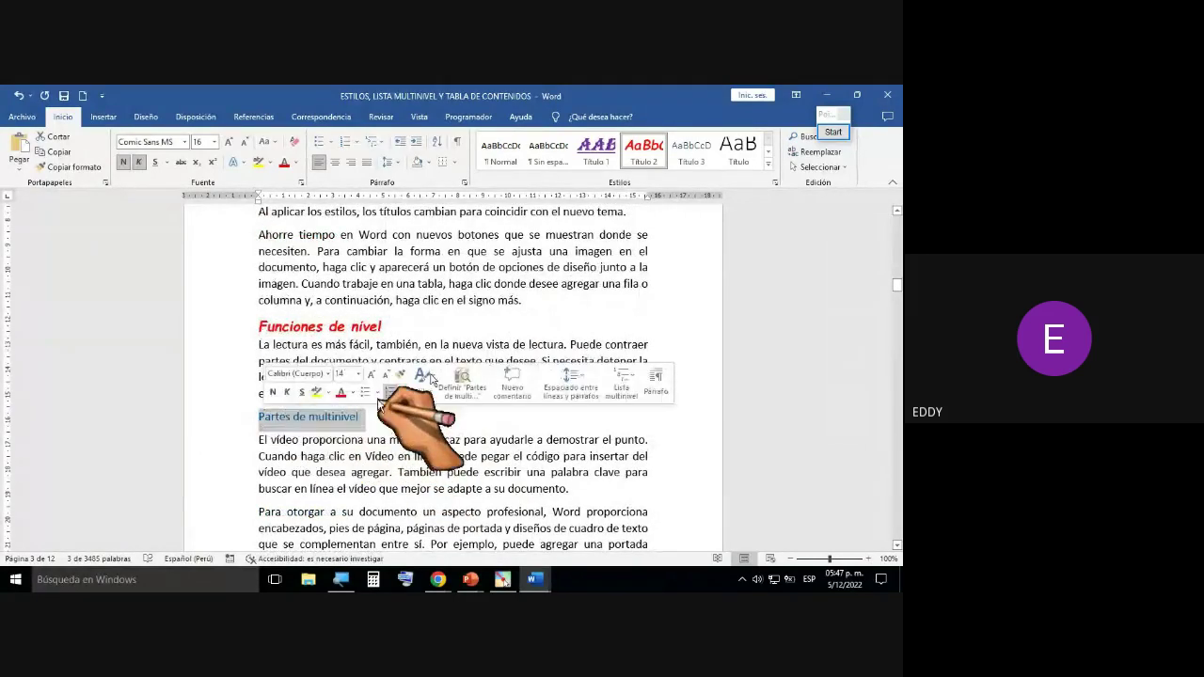
{"action": "left_click", "coordinate": [646, 152]}
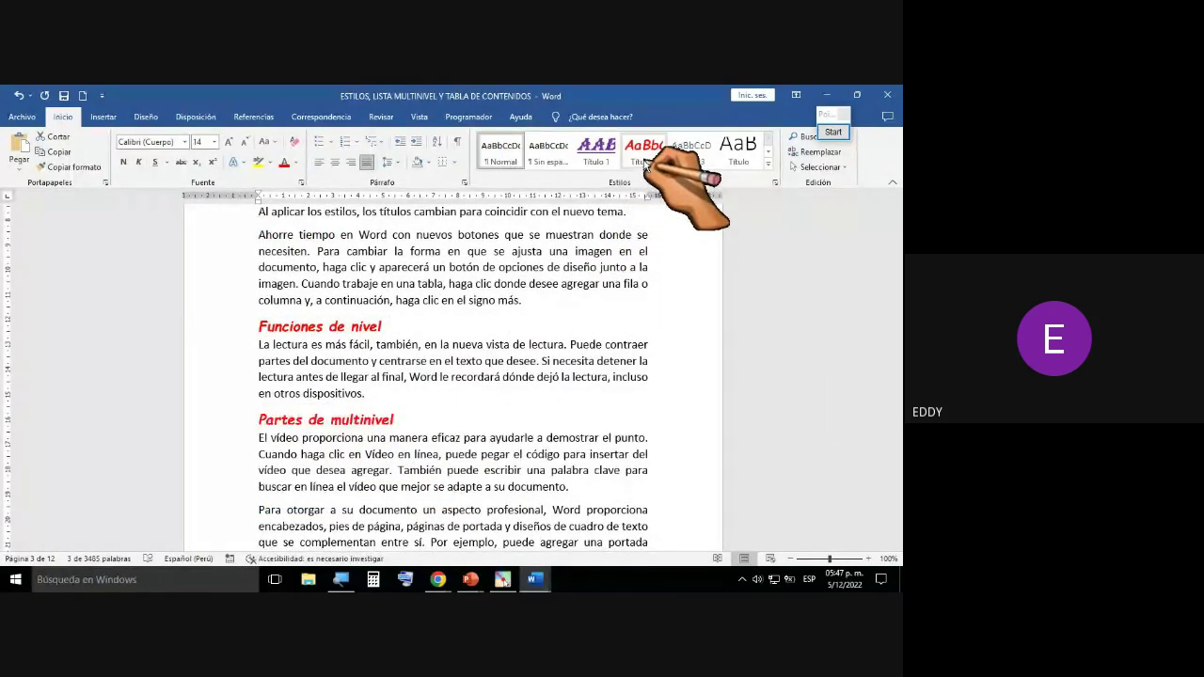
Step: Apply the Título 2 style to the blue Generaciones de estilos subheading in the ESTILOS DE TEXTOS section
{"action": "scroll", "coordinate": [489, 446], "scroll_direction": "down", "scroll_amount": 8}
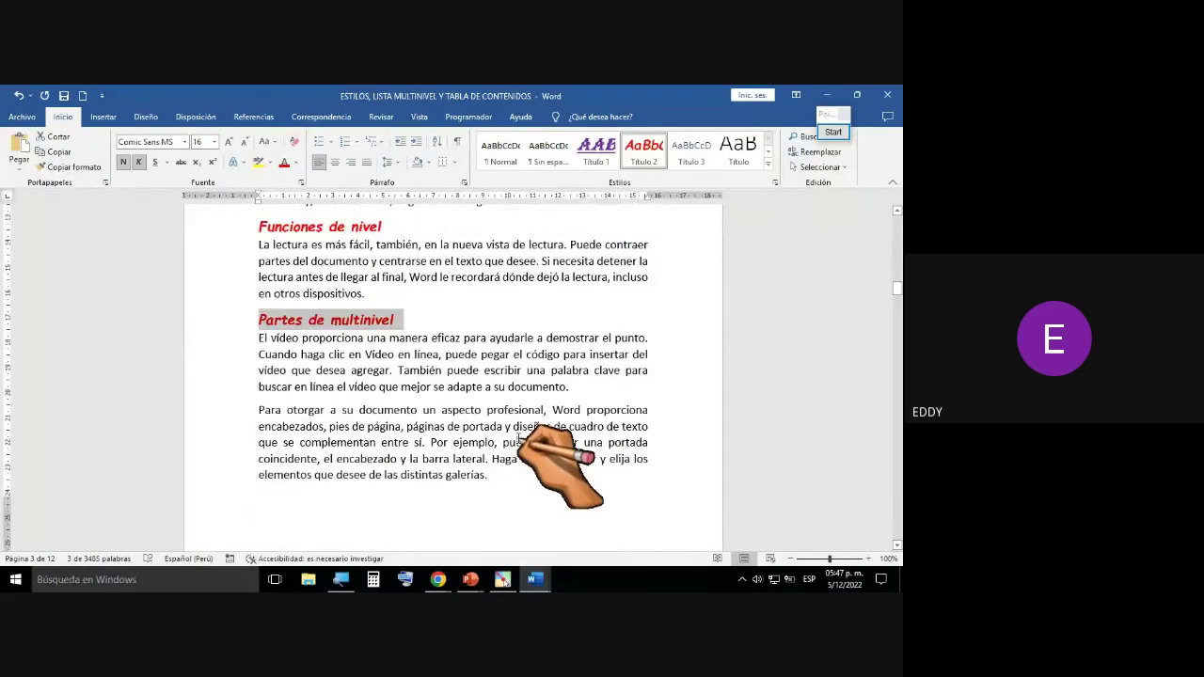
{"action": "scroll", "coordinate": [477, 428], "scroll_direction": "down", "scroll_amount": 6}
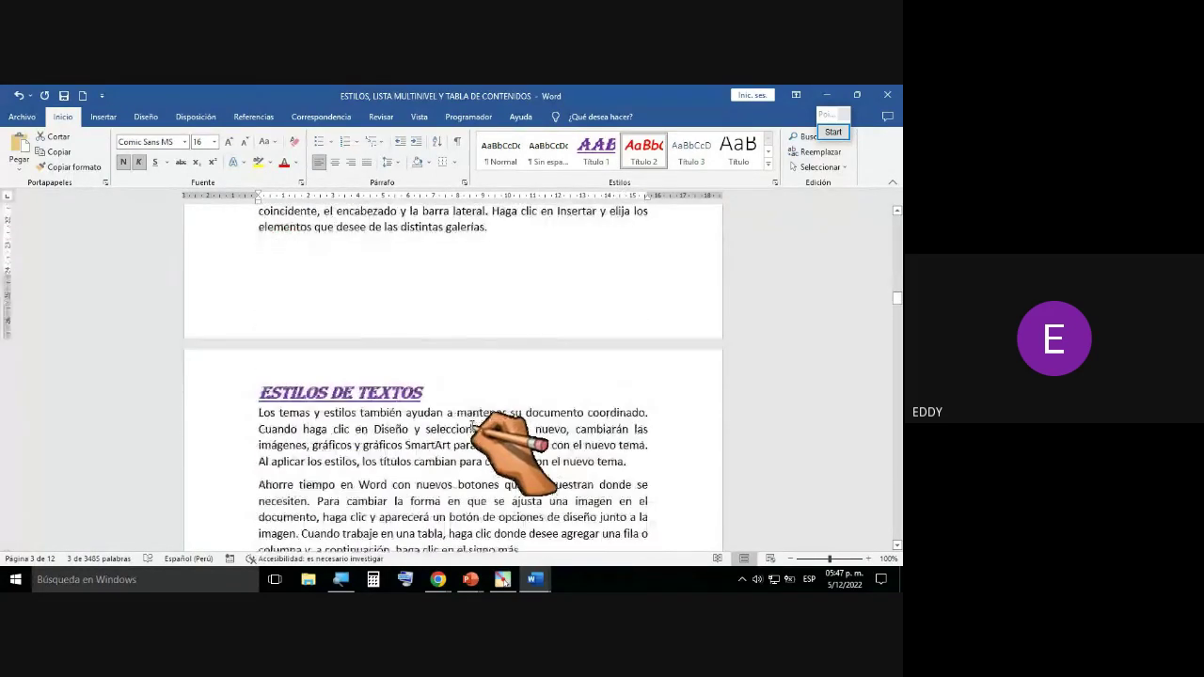
{"action": "scroll", "coordinate": [473, 425], "scroll_direction": "down", "scroll_amount": 2}
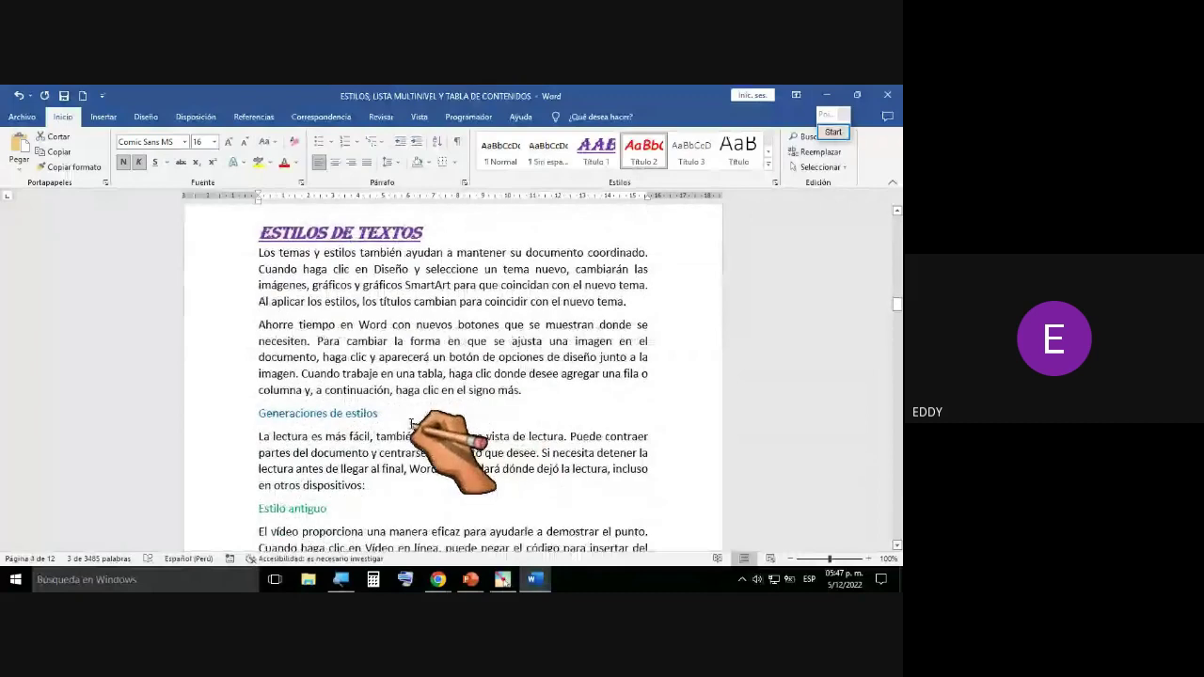
{"action": "triple_click", "coordinate": [323, 413]}
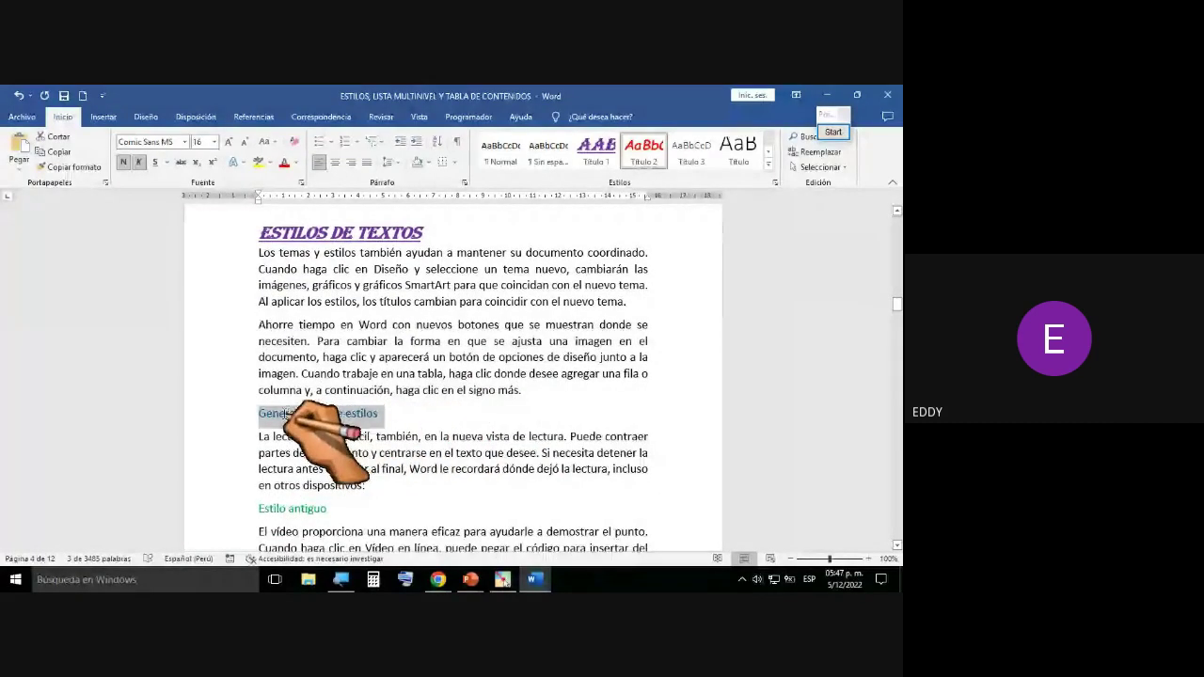
{"action": "left_click", "coordinate": [634, 161]}
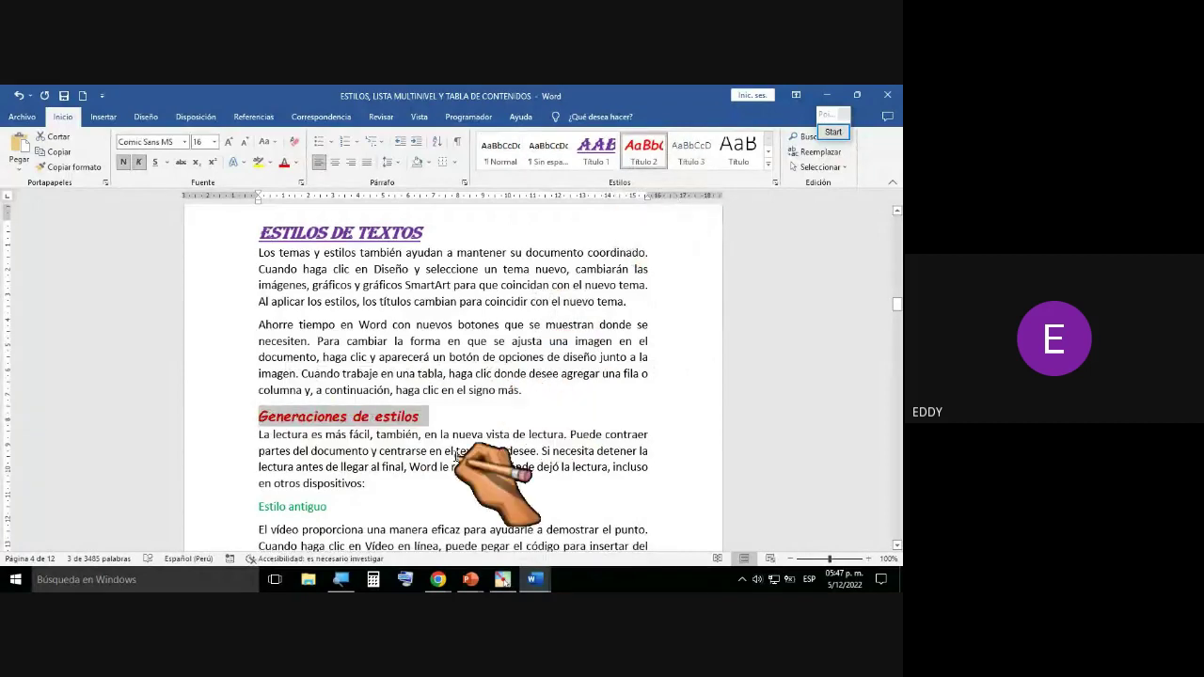
Step: Skip the green subheadings and apply the Título 2 style to the blue Dibujos de estilos subheading
{"action": "scroll", "coordinate": [456, 454], "scroll_direction": "down", "scroll_amount": 5}
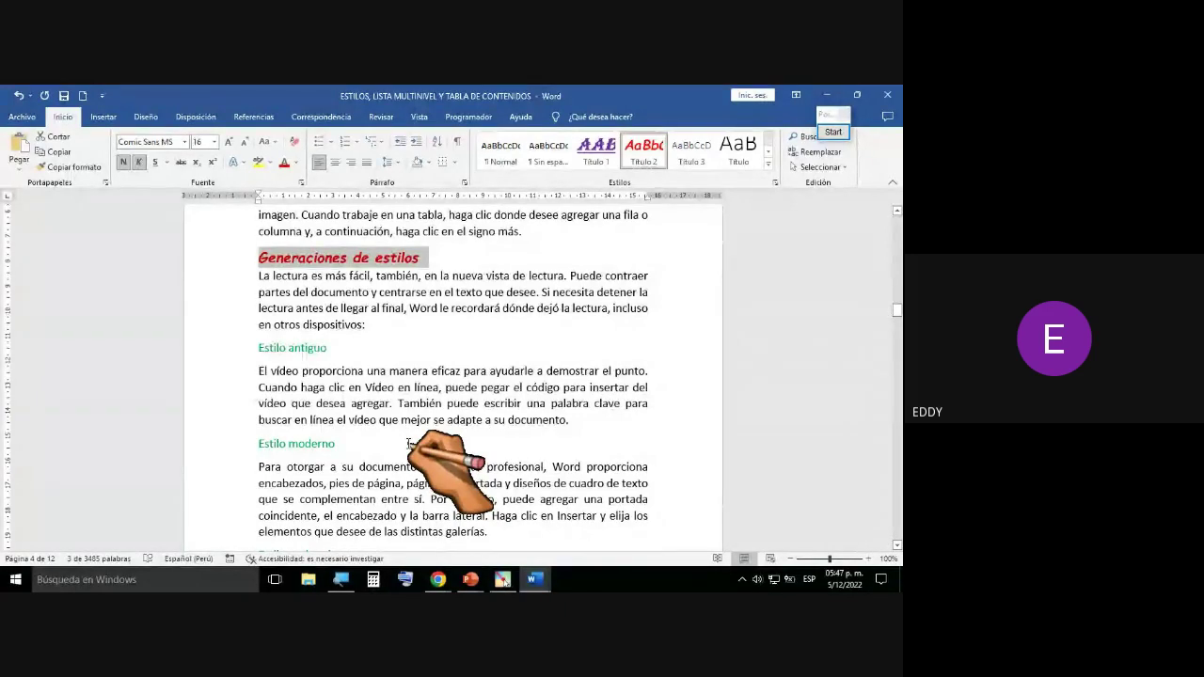
{"action": "scroll", "coordinate": [409, 443], "scroll_direction": "down", "scroll_amount": 2}
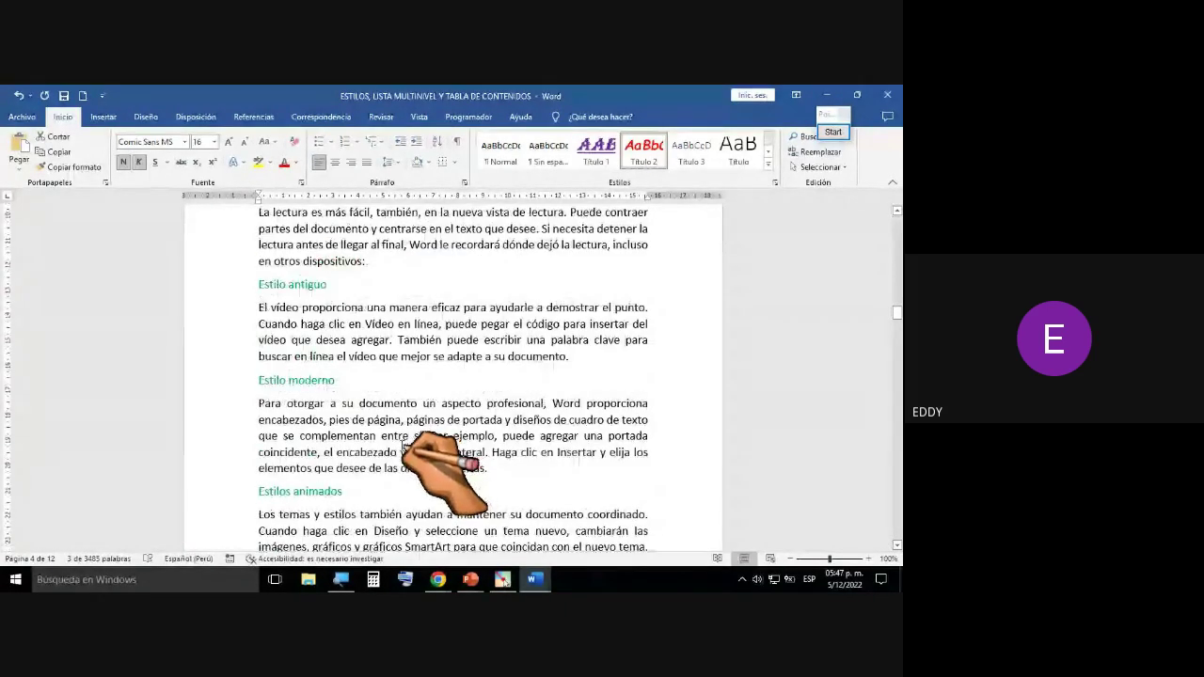
{"action": "scroll", "coordinate": [406, 447], "scroll_direction": "down", "scroll_amount": 9}
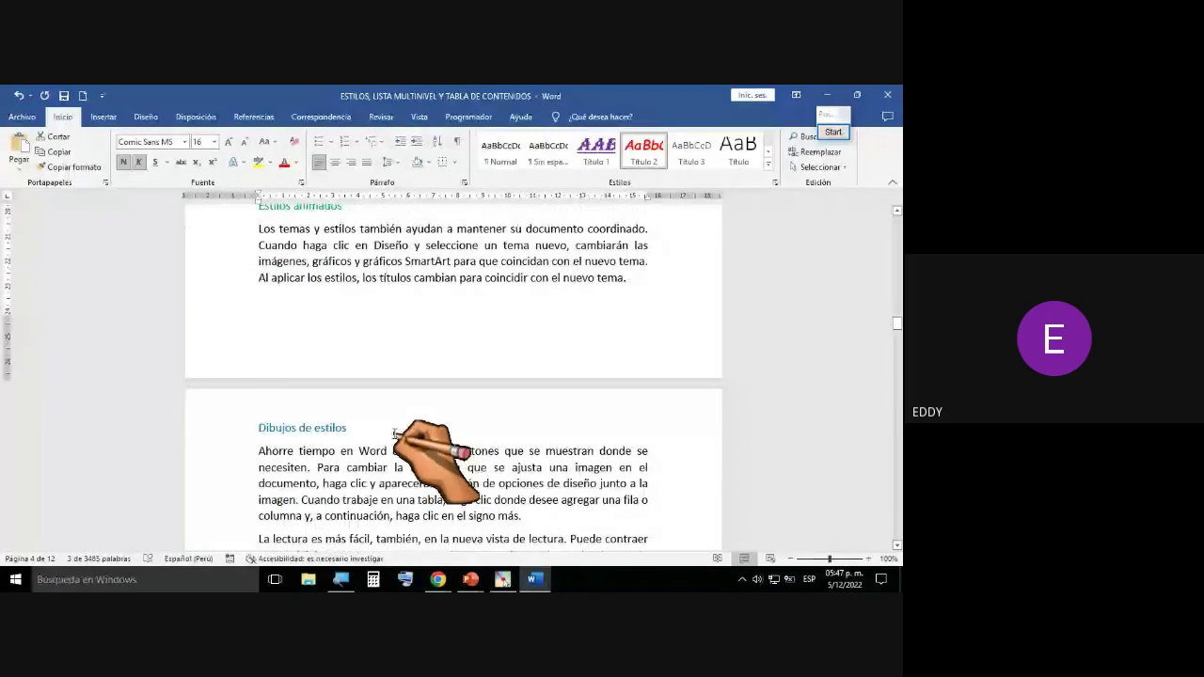
{"action": "left_click_drag", "start_coordinate": [395, 434], "coordinate": [299, 433]}
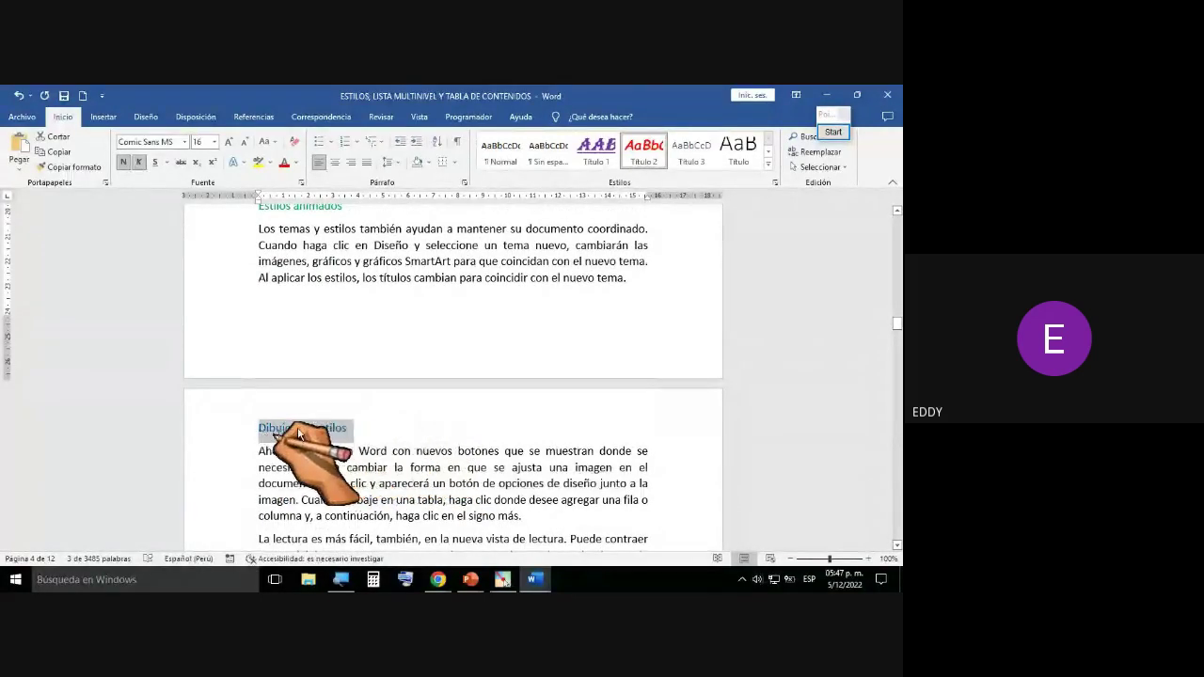
{"action": "left_click", "coordinate": [640, 151]}
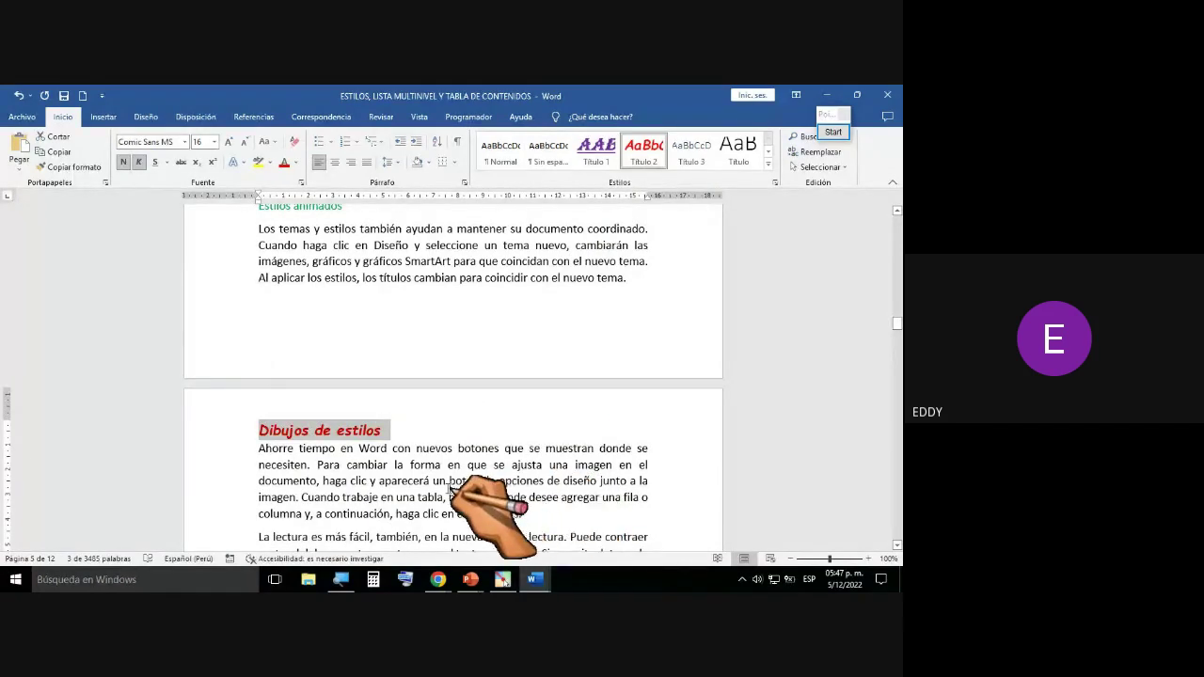
Step: Apply the Título 2 style to the blue Final de estilos subheading in the ESTILOS DE TEXTOS section
{"action": "scroll", "coordinate": [451, 488], "scroll_direction": "down", "scroll_amount": 6}
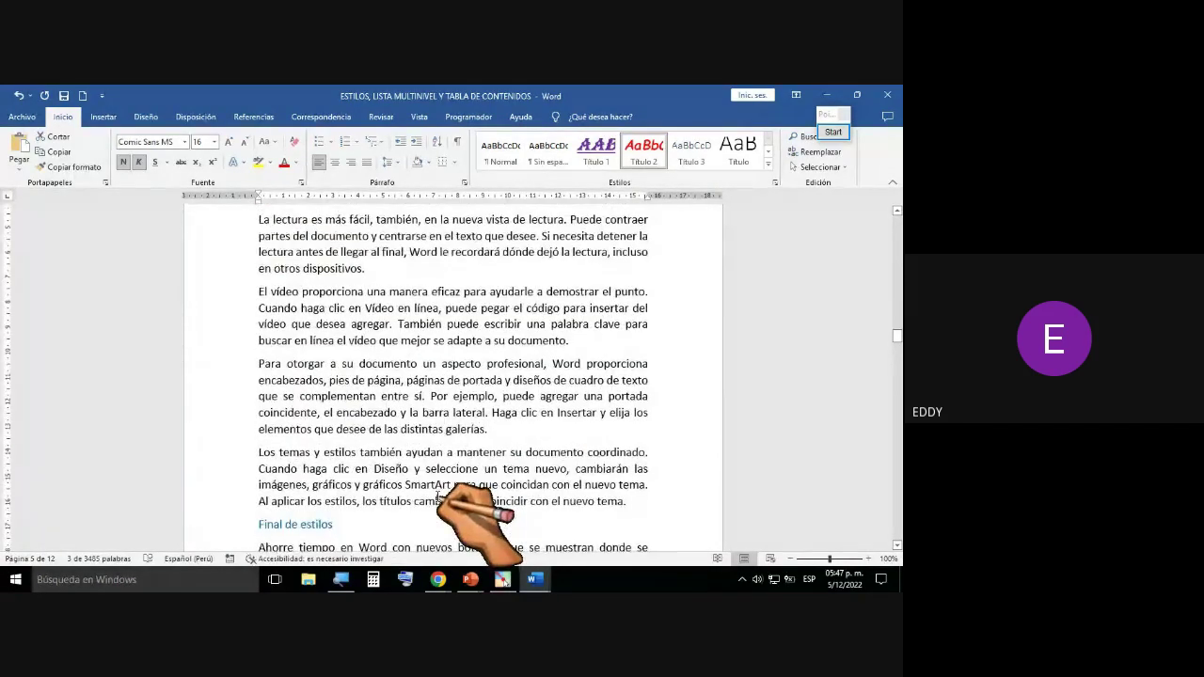
{"action": "scroll", "coordinate": [438, 496], "scroll_direction": "down", "scroll_amount": 3}
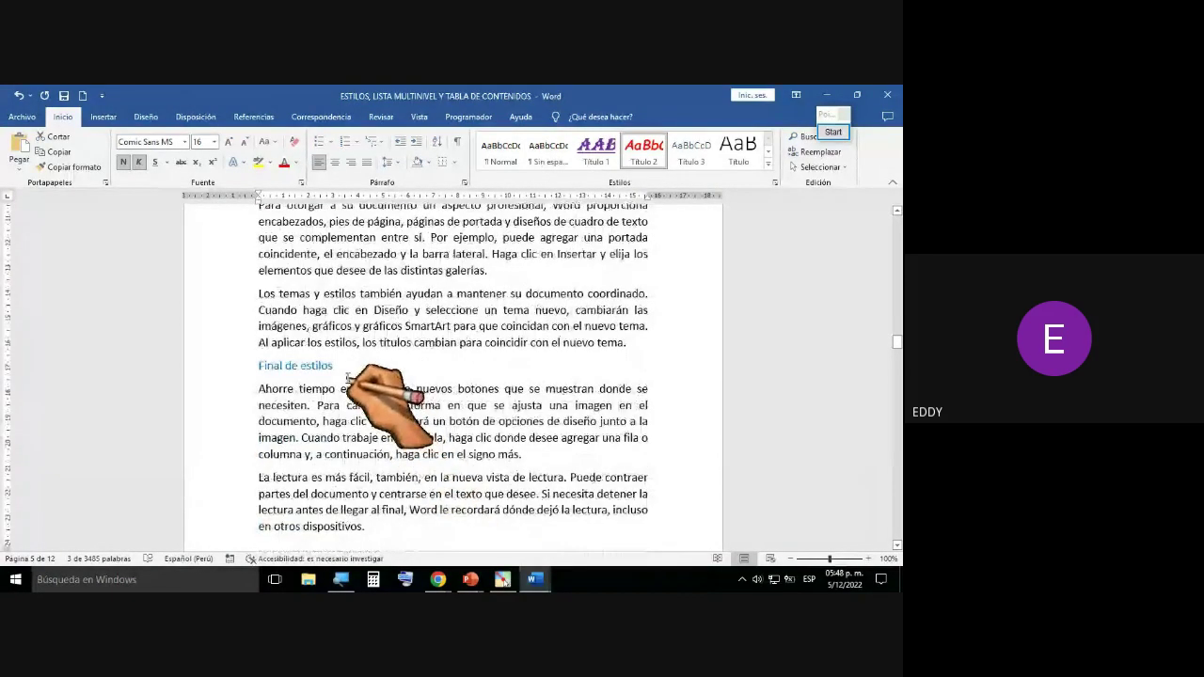
{"action": "left_click_drag", "start_coordinate": [343, 373], "coordinate": [266, 381]}
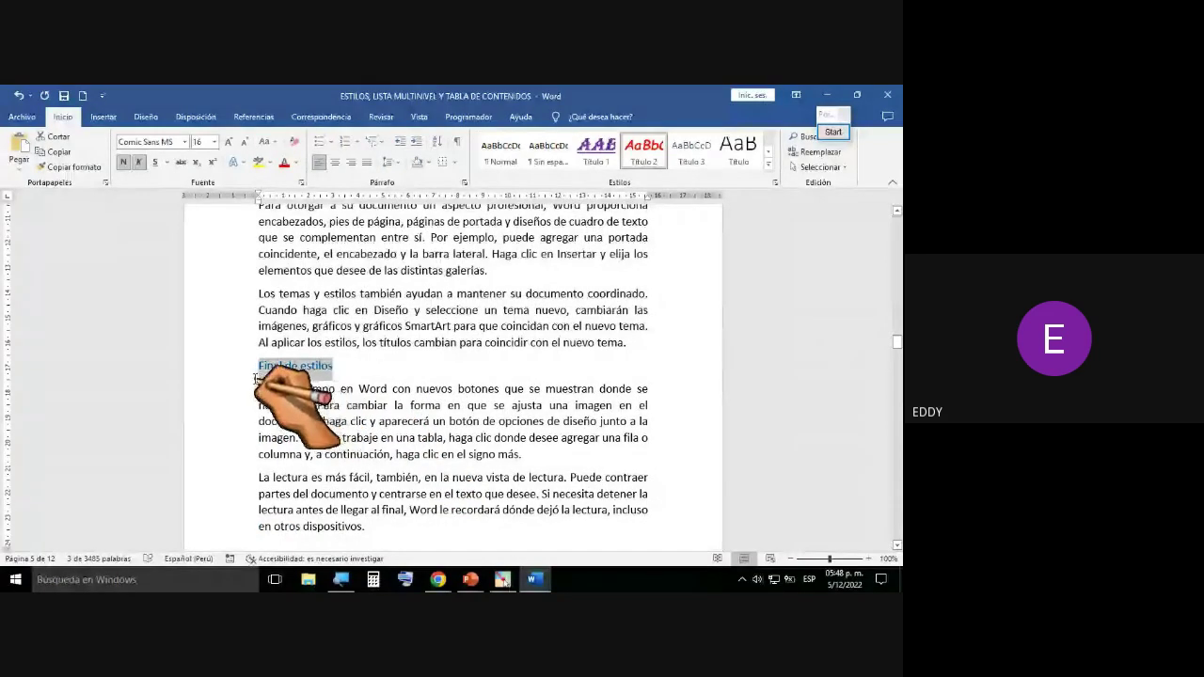
{"action": "left_click", "coordinate": [647, 350]}
{"action": "left_click", "coordinate": [460, 358]}
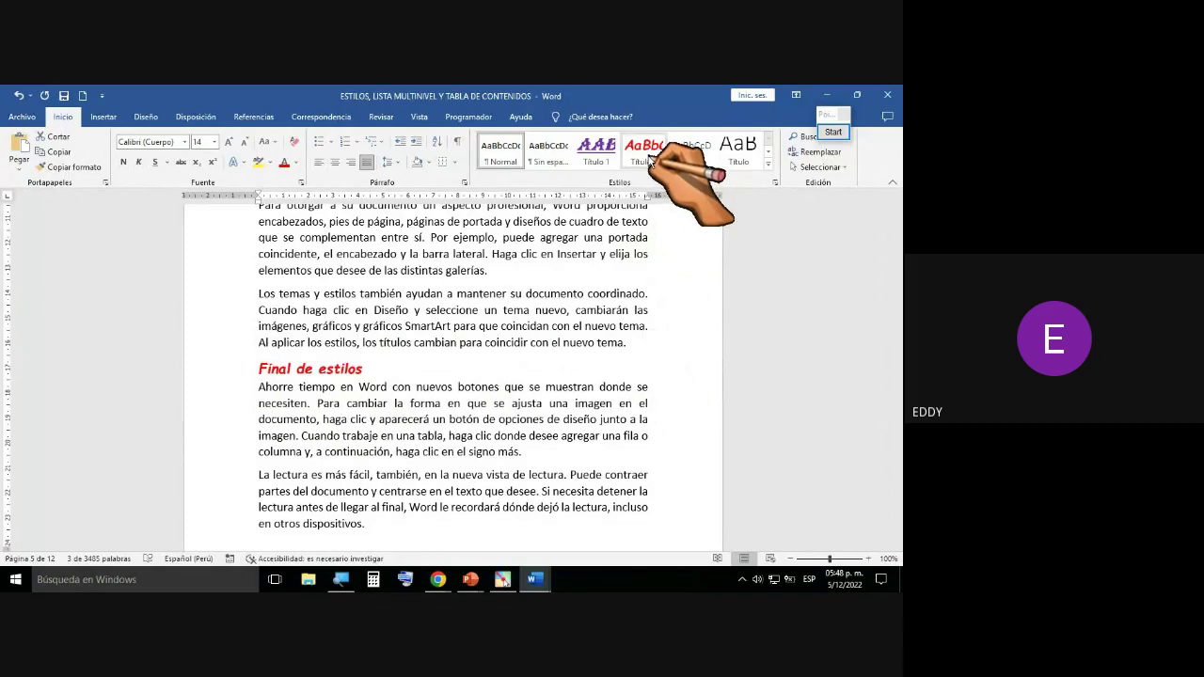
{"action": "left_click", "coordinate": [647, 158]}
Step: Apply the Título 2 style to the blue Tipos de viñetas subheading in the VIÑETAS Y NUMERACIÓN section
{"action": "scroll", "coordinate": [466, 414], "scroll_direction": "down", "scroll_amount": 4}
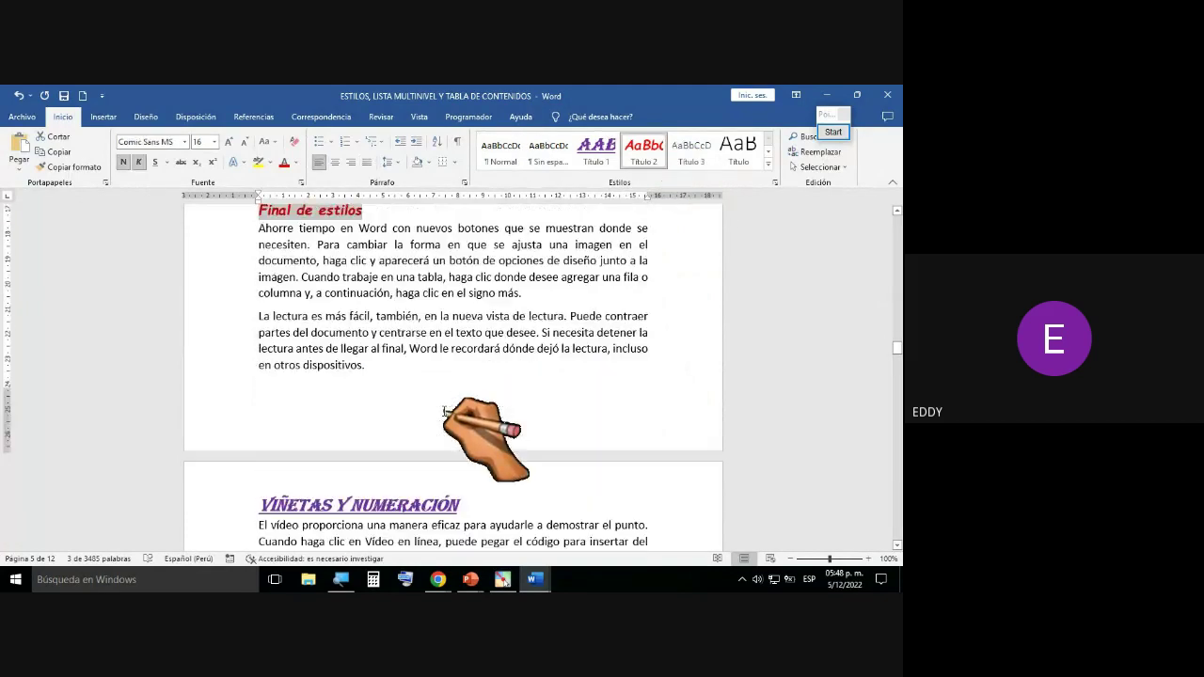
{"action": "scroll", "coordinate": [442, 411], "scroll_direction": "down", "scroll_amount": 4}
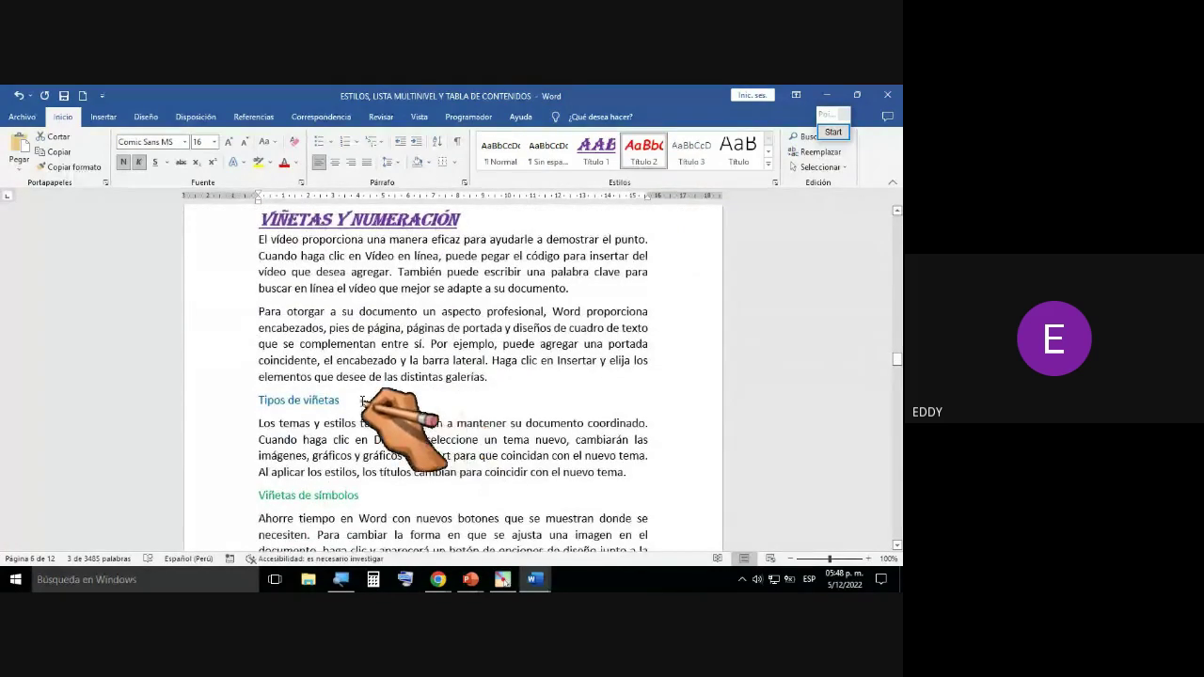
{"action": "left_click", "coordinate": [241, 396]}
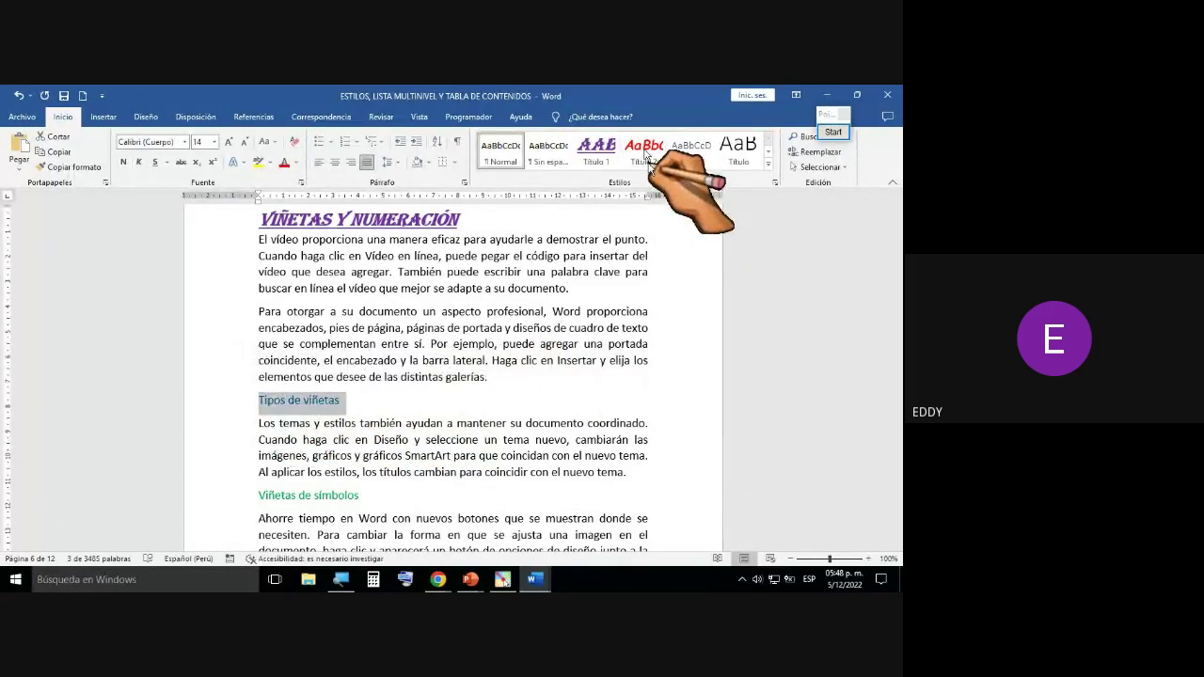
{"action": "left_click", "coordinate": [645, 153]}
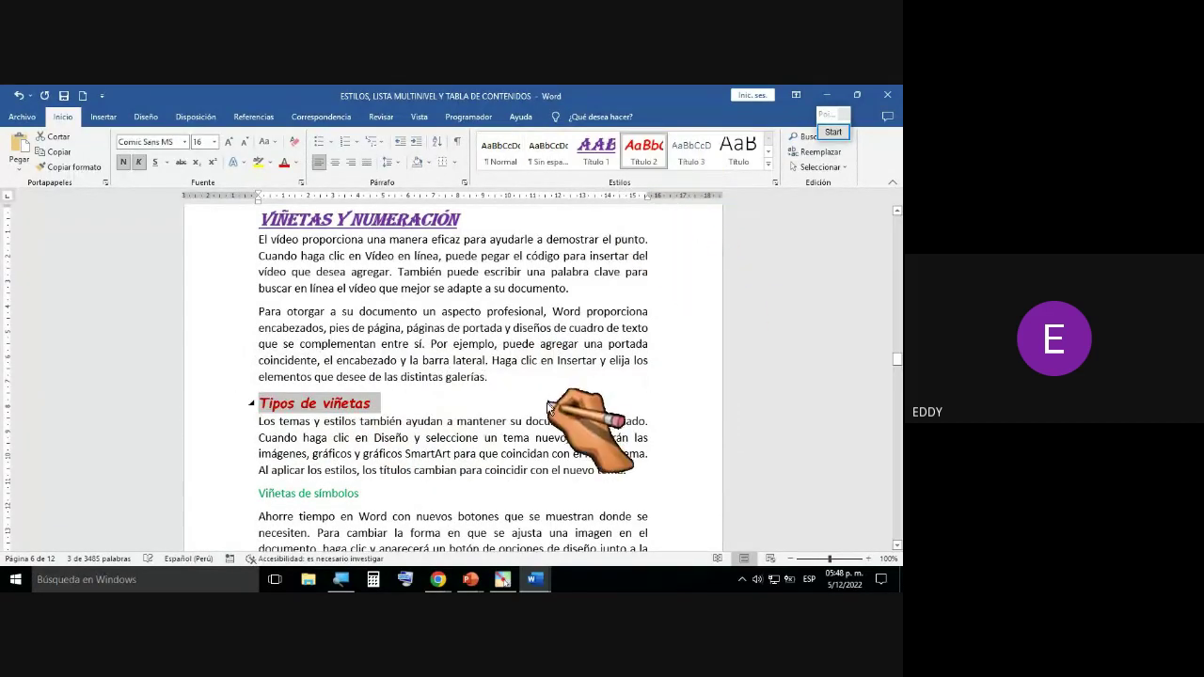
Step: Apply the Título 2 style to the blue Tipos de Numeración subheading in the NUMERACIÓN section
{"action": "scroll", "coordinate": [535, 414], "scroll_direction": "down", "scroll_amount": 2}
{"action": "scroll", "coordinate": [534, 414], "scroll_direction": "down", "scroll_amount": 7}
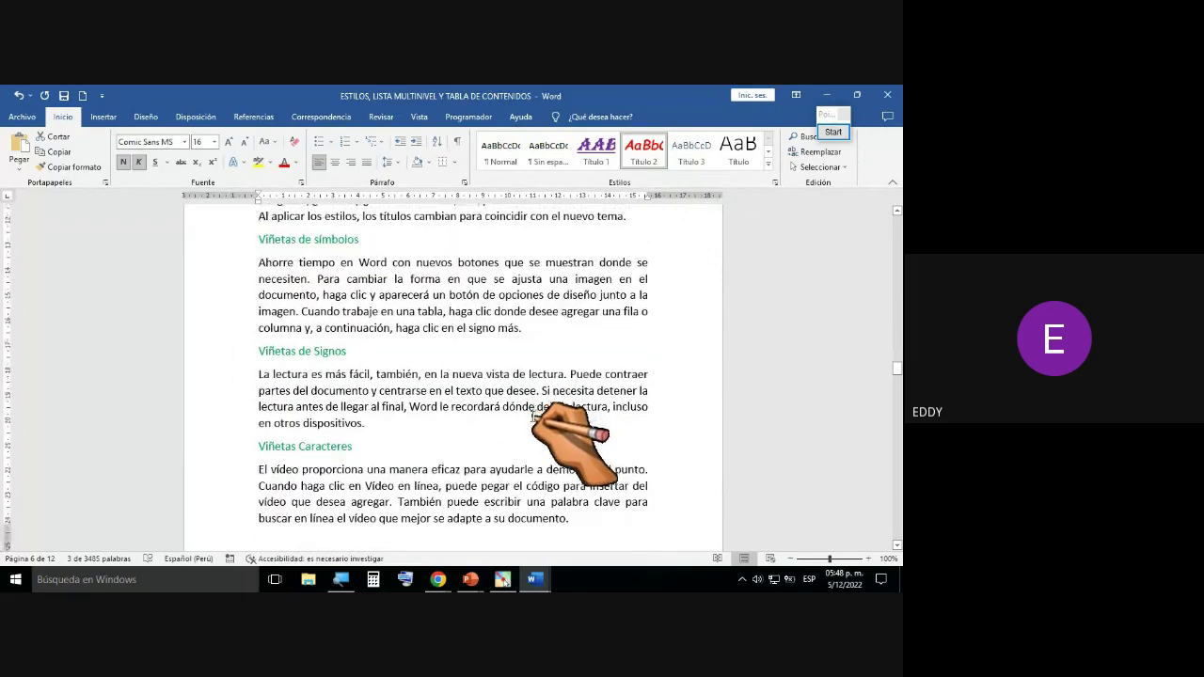
{"action": "scroll", "coordinate": [532, 420], "scroll_direction": "down", "scroll_amount": 2}
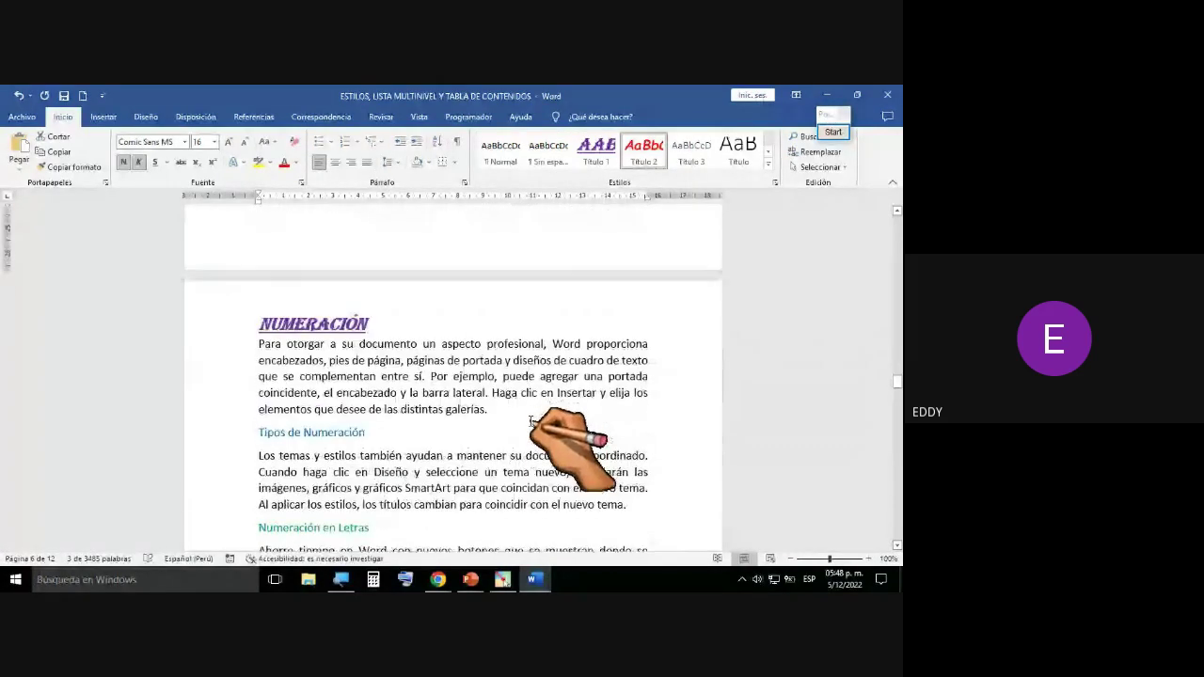
{"action": "scroll", "coordinate": [532, 420], "scroll_direction": "down", "scroll_amount": 1}
{"action": "scroll", "coordinate": [531, 422], "scroll_direction": "up", "scroll_amount": 6}
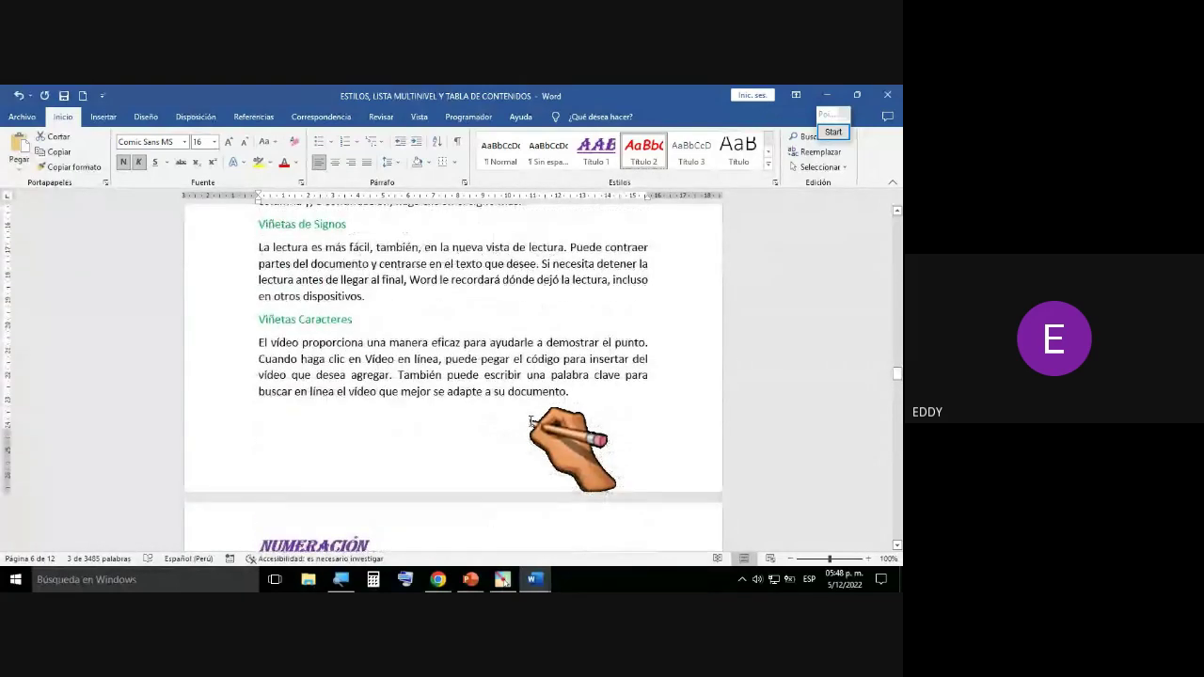
{"action": "scroll", "coordinate": [531, 422], "scroll_direction": "down", "scroll_amount": 5}
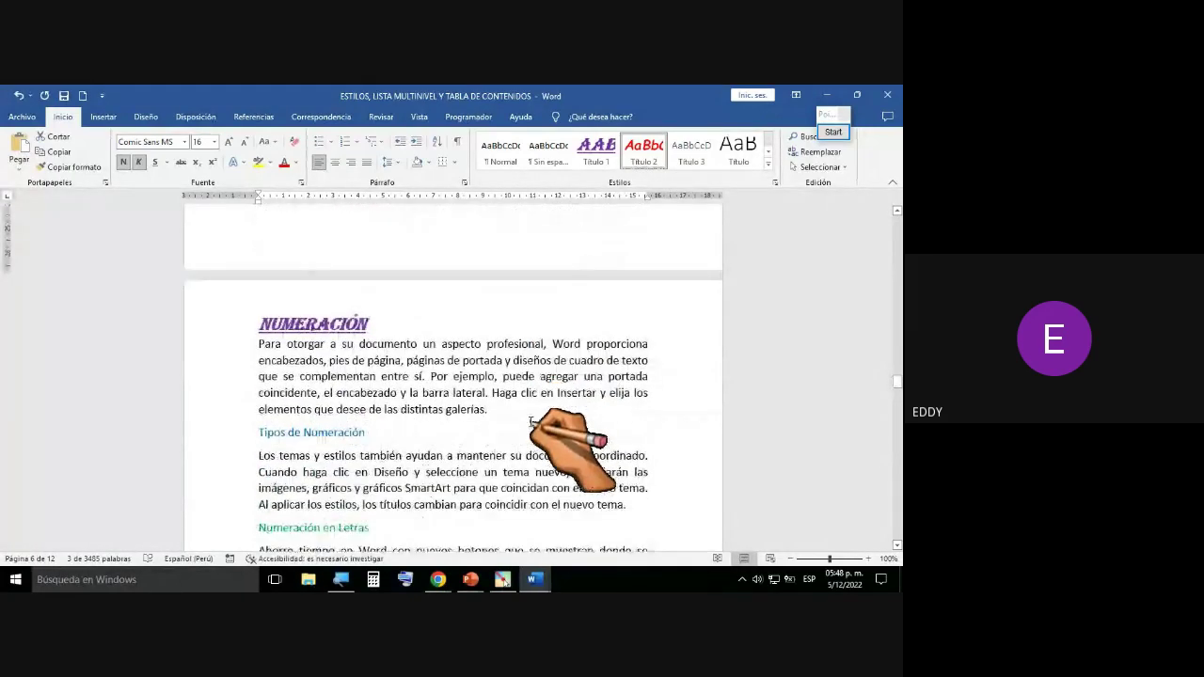
{"action": "scroll", "coordinate": [529, 422], "scroll_direction": "down", "scroll_amount": 2}
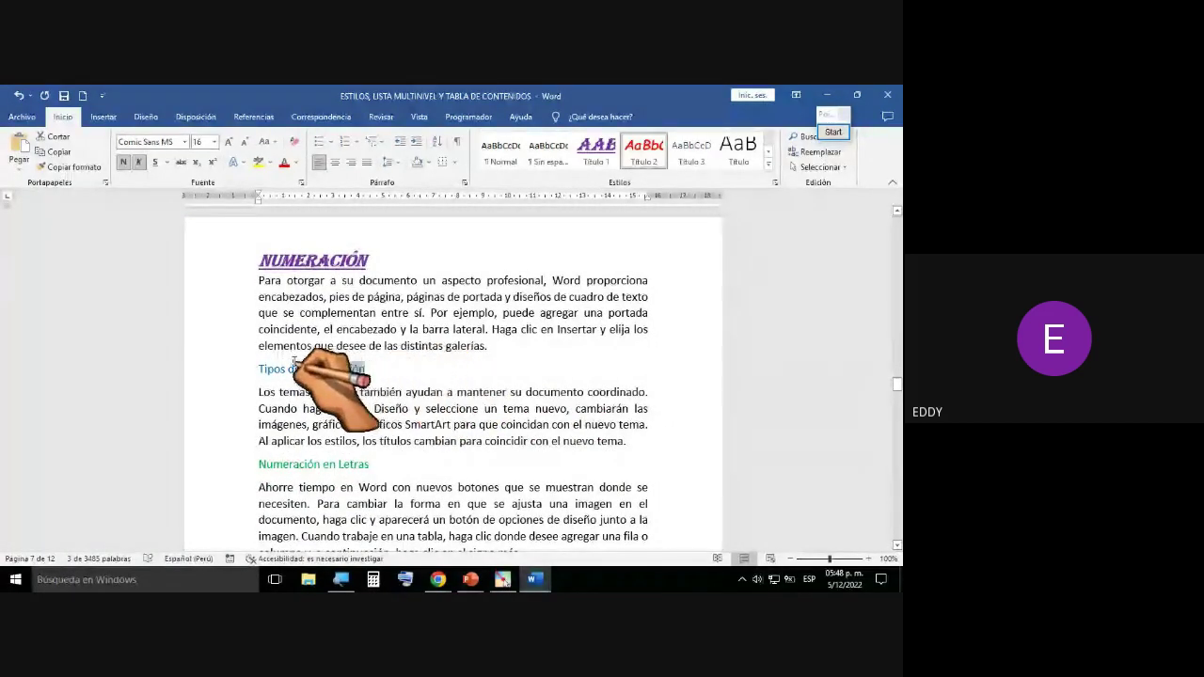
{"action": "left_click", "coordinate": [628, 160]}
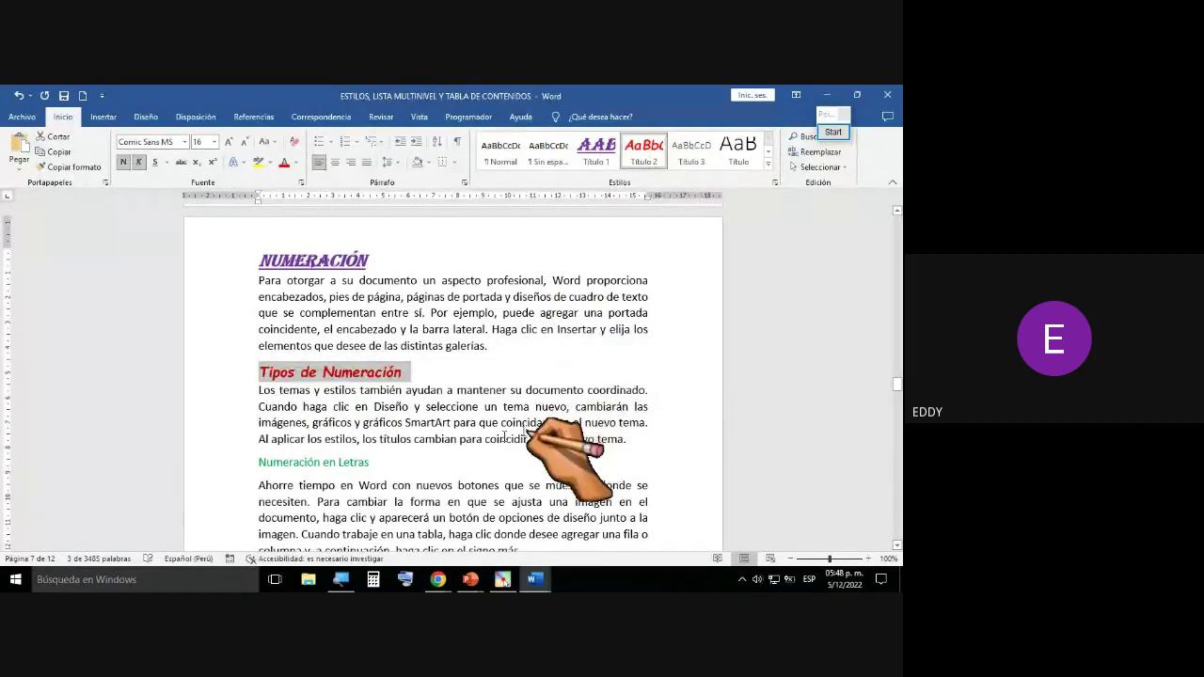
Step: Apply the Título 2 style to the blue Columna Izquierda and Columna Derecha subheadings in the COLUMNAS section
{"action": "scroll", "coordinate": [499, 442], "scroll_direction": "down", "scroll_amount": 2}
{"action": "scroll", "coordinate": [478, 444], "scroll_direction": "down", "scroll_amount": 5}
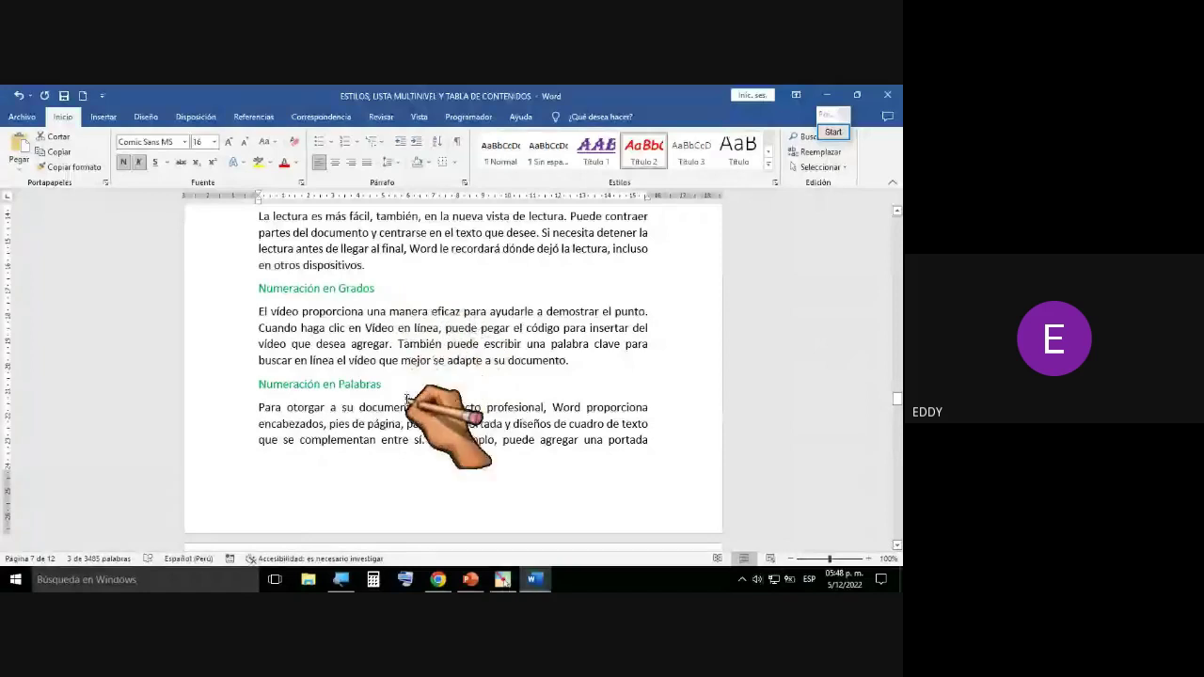
{"action": "scroll", "coordinate": [414, 396], "scroll_direction": "down", "scroll_amount": 7}
{"action": "scroll", "coordinate": [406, 400], "scroll_direction": "down", "scroll_amount": 1}
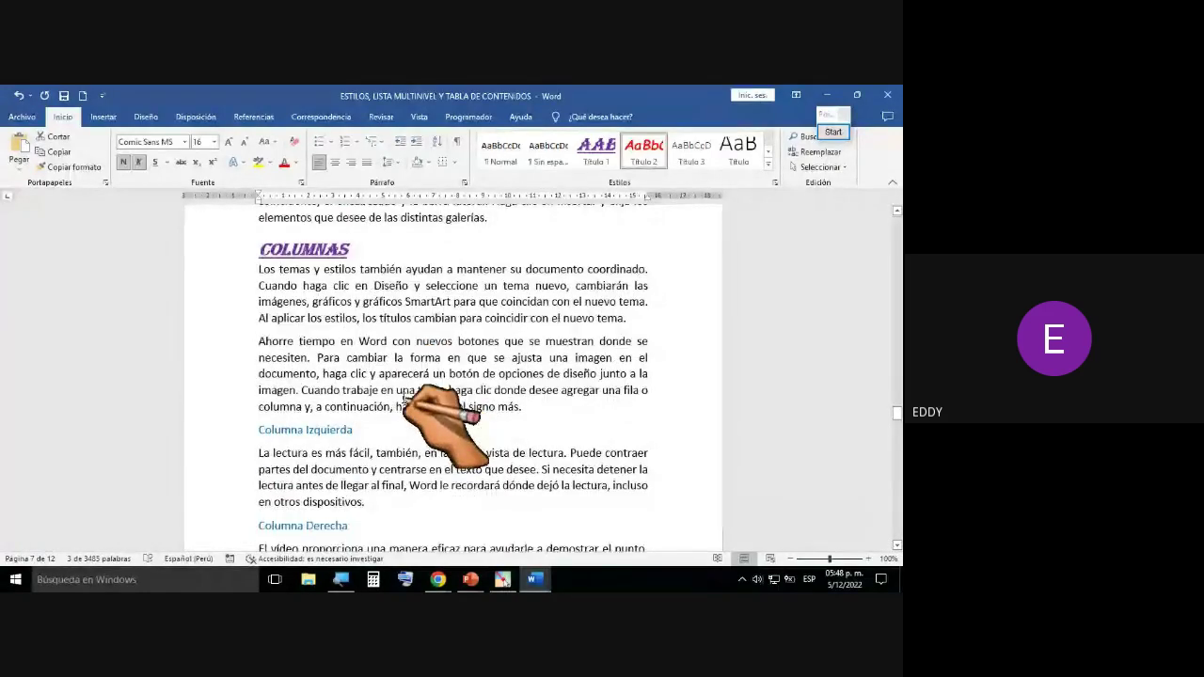
{"action": "scroll", "coordinate": [405, 400], "scroll_direction": "down", "scroll_amount": 1}
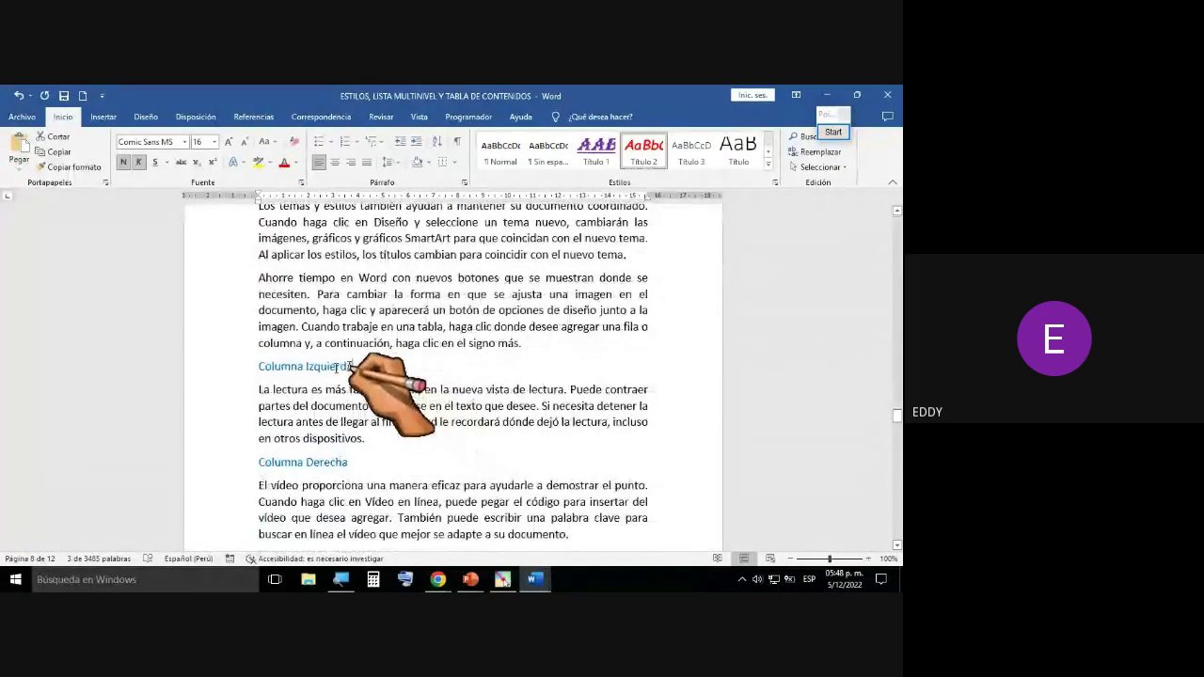
{"action": "left_click", "coordinate": [233, 371]}
{"action": "left_click", "coordinate": [500, 151]}
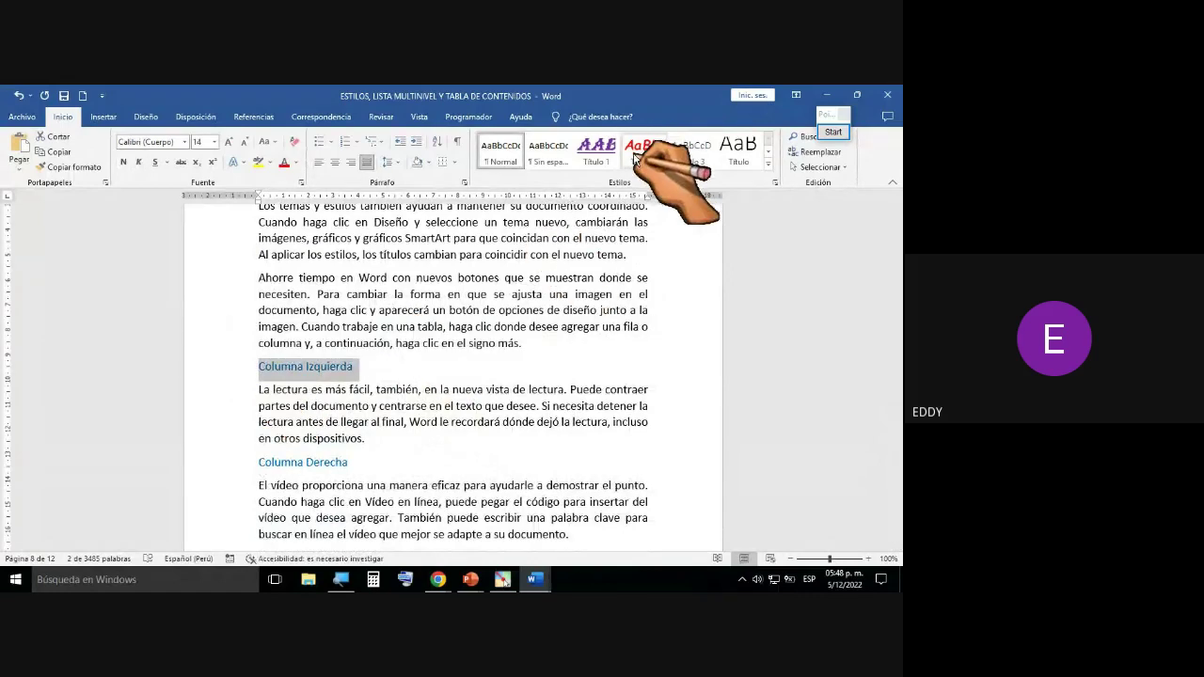
{"action": "scroll", "coordinate": [404, 437], "scroll_direction": "down", "scroll_amount": 2}
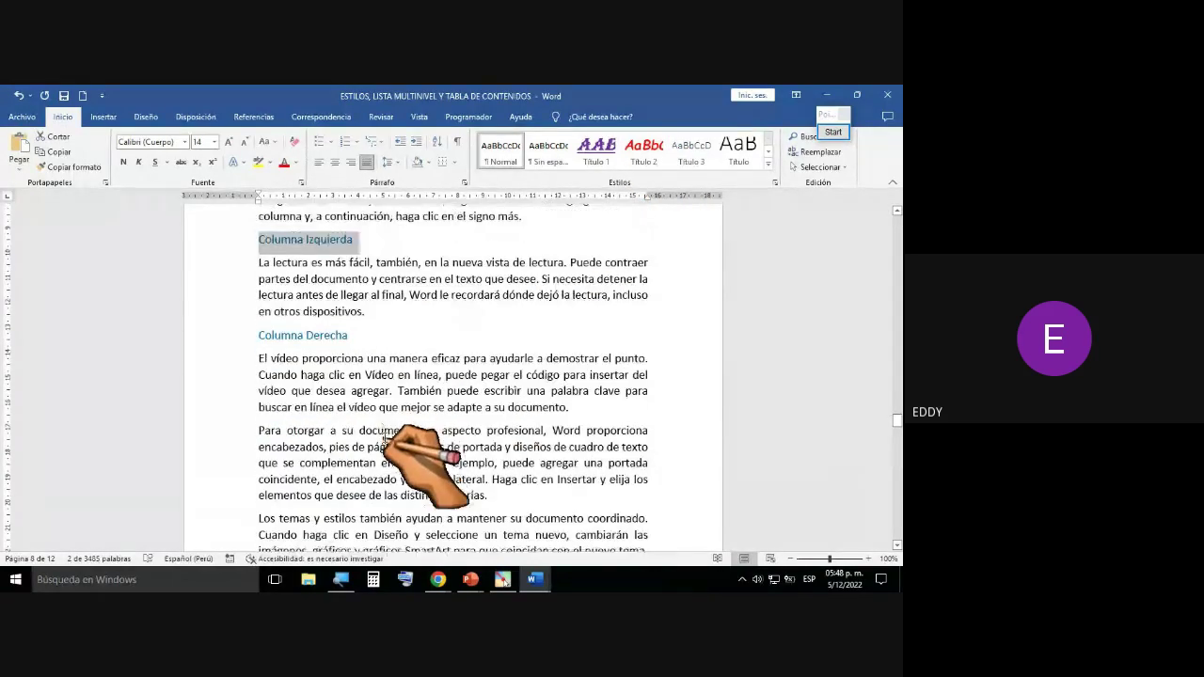
{"action": "scroll", "coordinate": [376, 451], "scroll_direction": "up", "scroll_amount": 1}
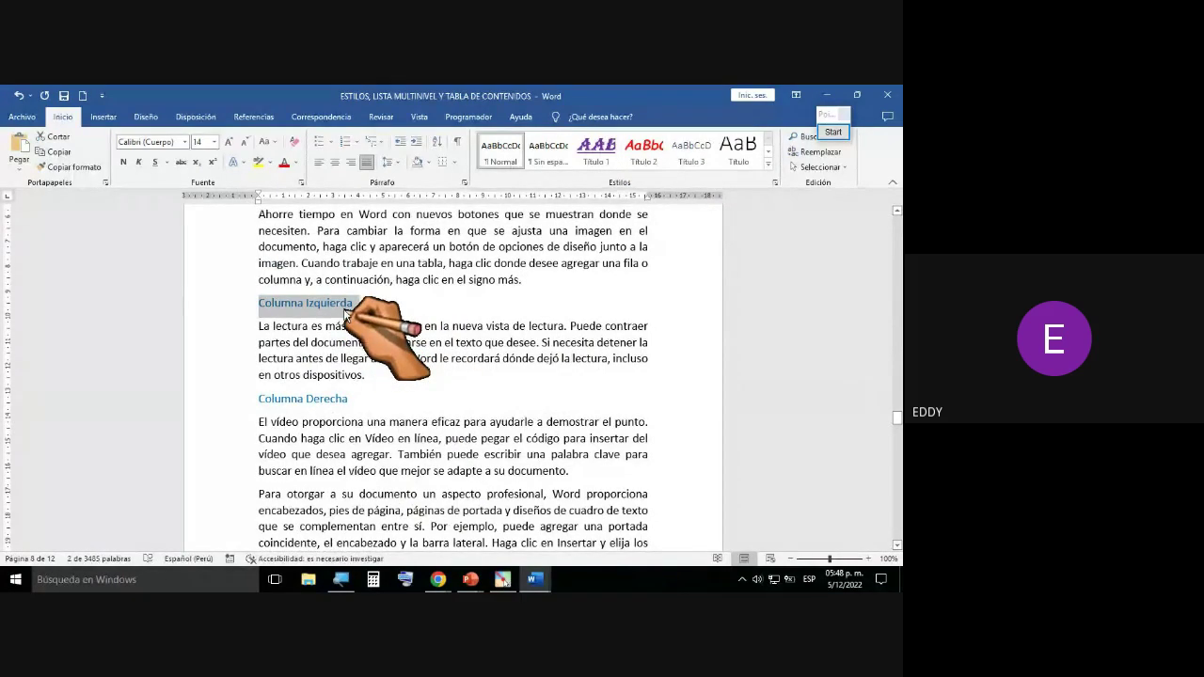
{"action": "left_click", "coordinate": [634, 153]}
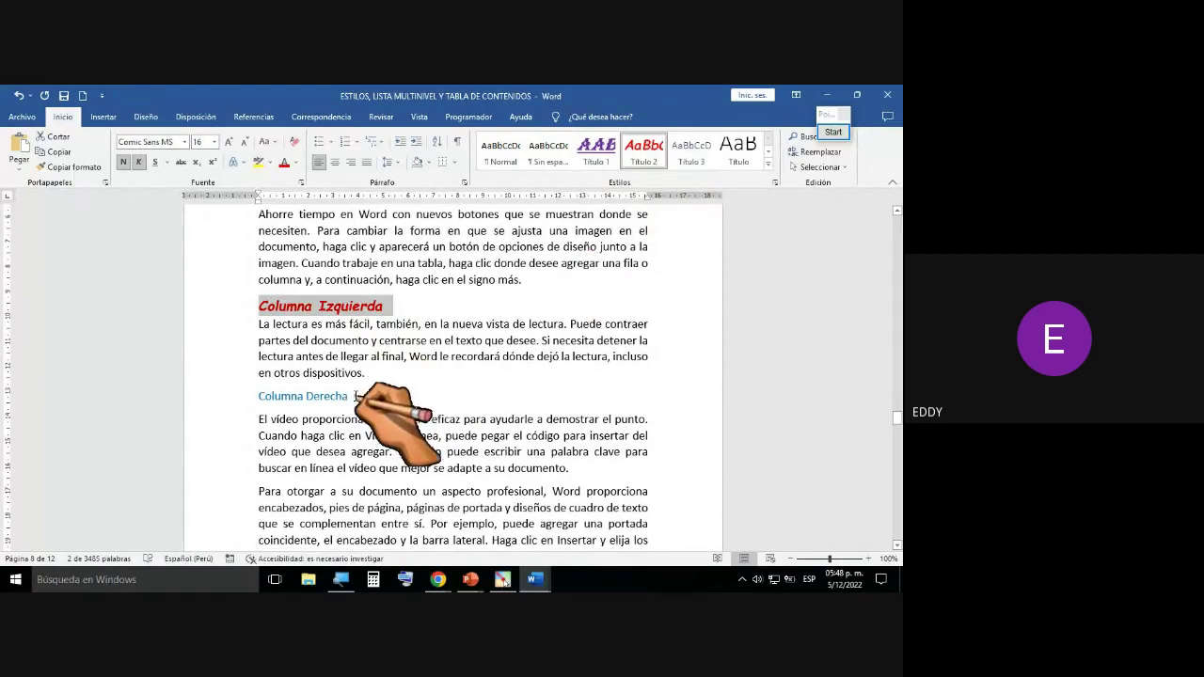
{"action": "left_click_drag", "start_coordinate": [357, 396], "coordinate": [256, 396]}
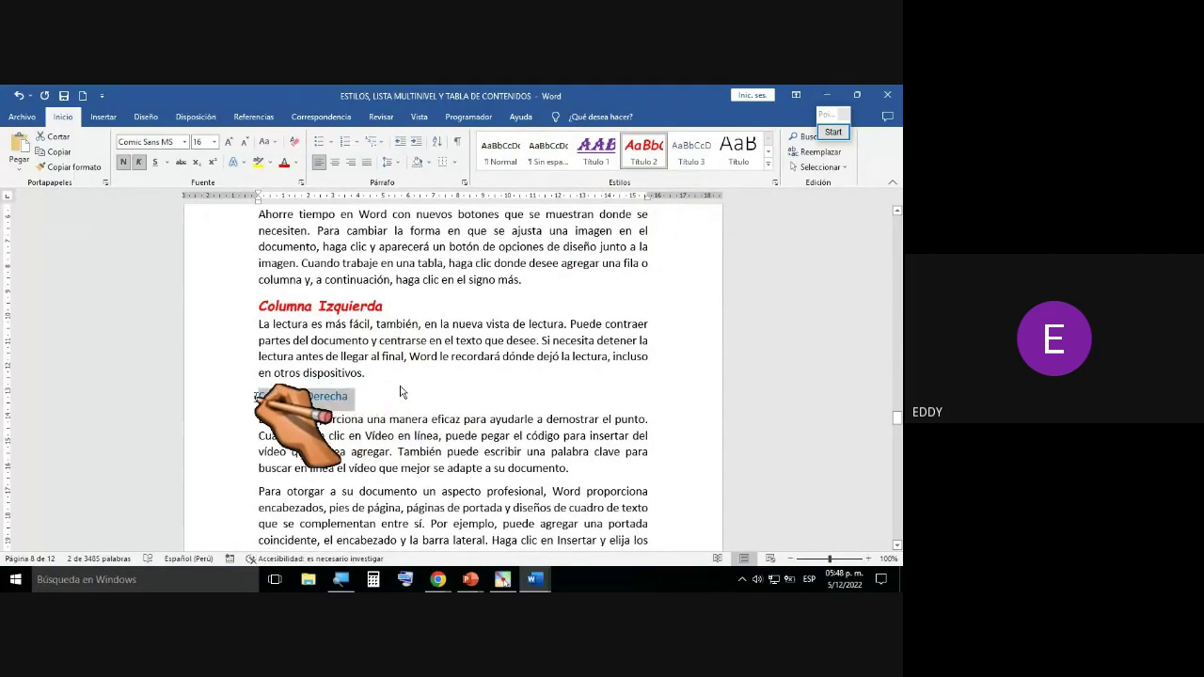
{"action": "left_click", "coordinate": [634, 152]}
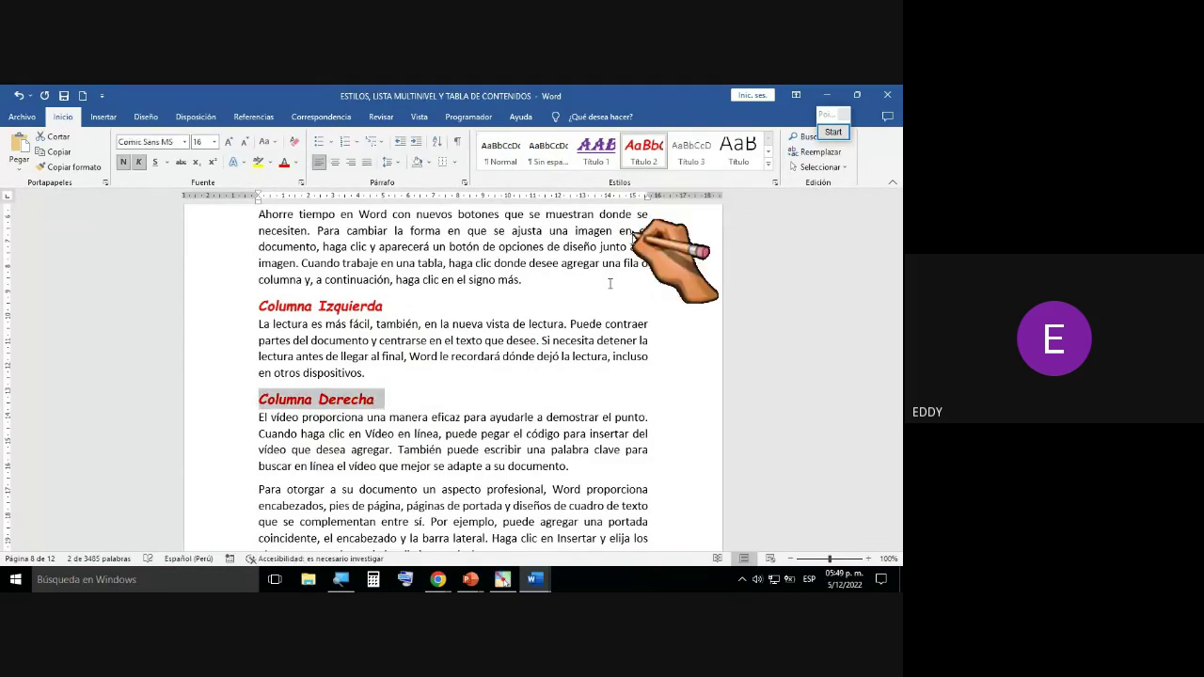
Step: Apply the Título 2 style to the blue Tipos de Letra Capital subheading in the LETRA CAPITAL section
{"action": "scroll", "coordinate": [474, 379], "scroll_direction": "down", "scroll_amount": 6}
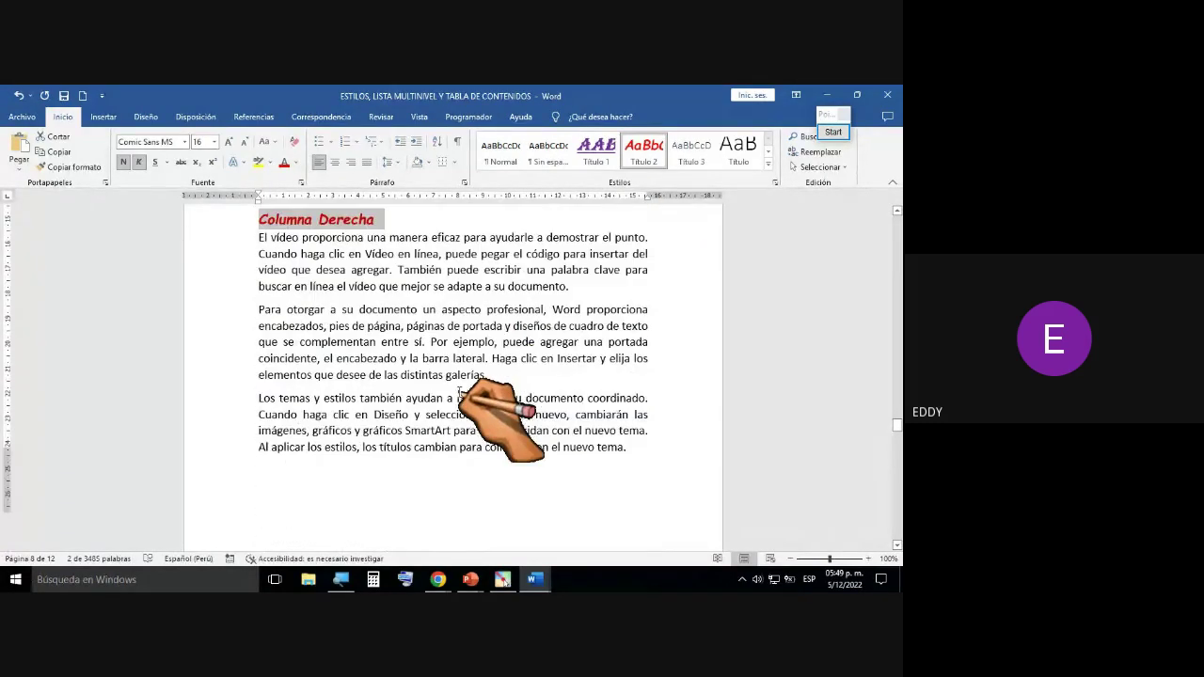
{"action": "scroll", "coordinate": [460, 391], "scroll_direction": "down", "scroll_amount": 4}
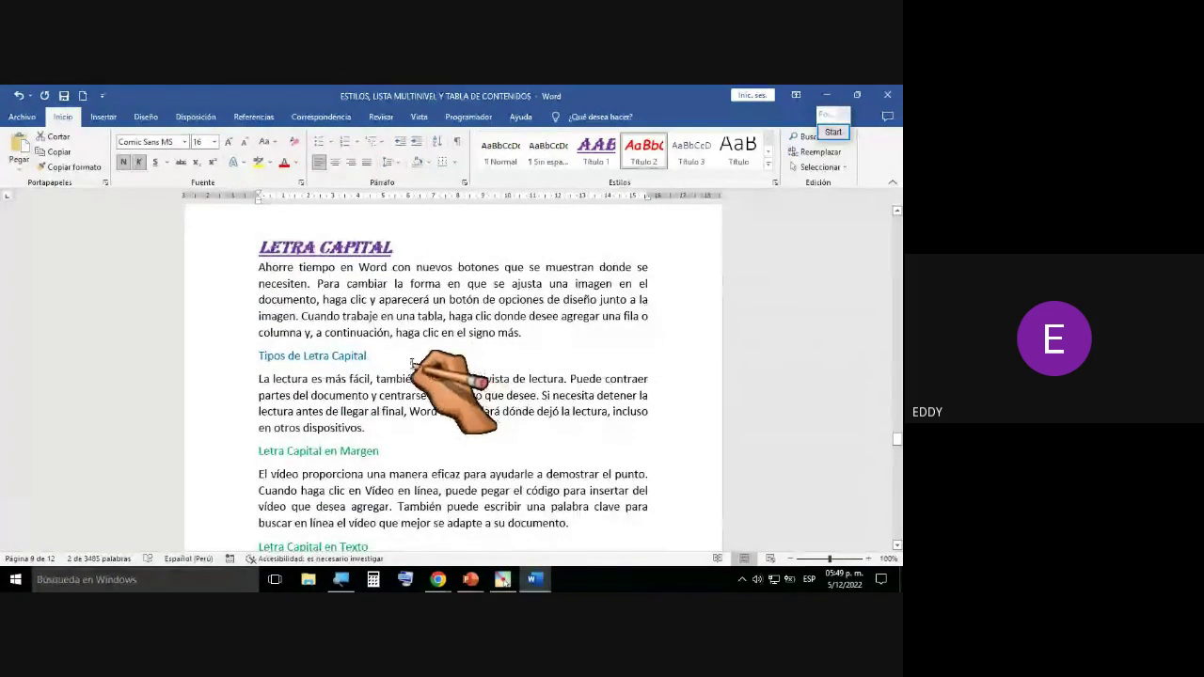
{"action": "left_click_drag", "start_coordinate": [248, 356], "coordinate": [246, 356]}
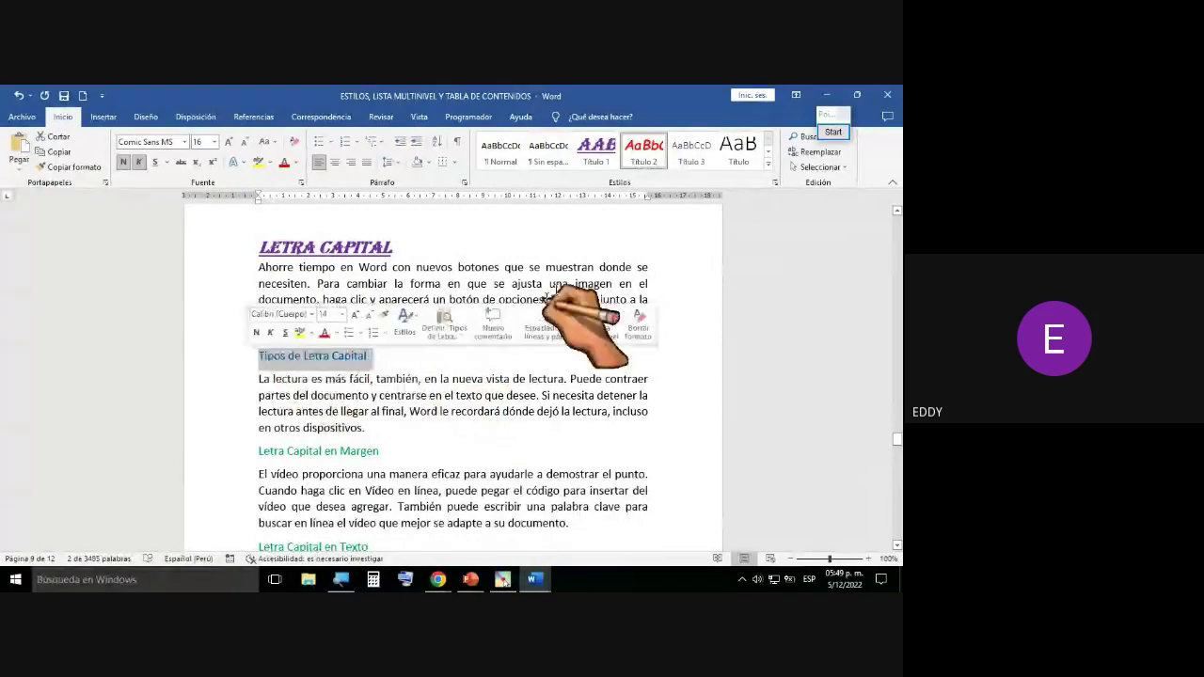
{"action": "left_click", "coordinate": [645, 153]}
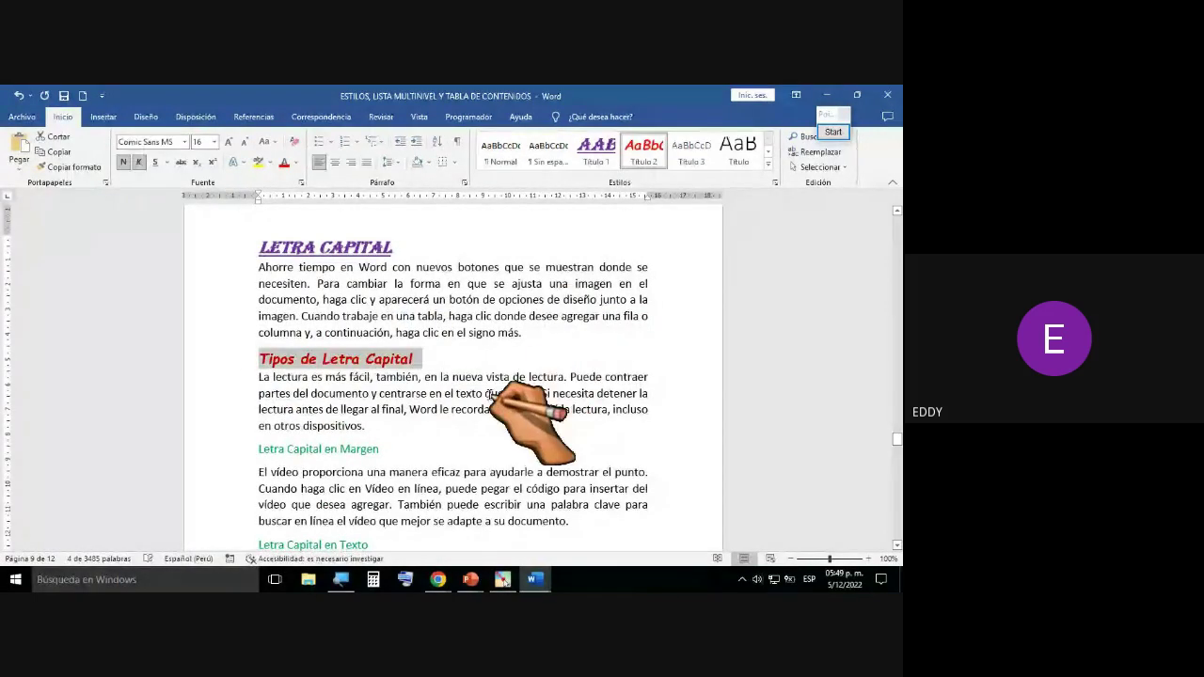
Step: Apply the Título 2 style to the blue Sangría de Primera Línea and Sangría de Francesa subheadings in the SANGRÍA AL TEXTO section
{"action": "scroll", "coordinate": [488, 395], "scroll_direction": "down", "scroll_amount": 6}
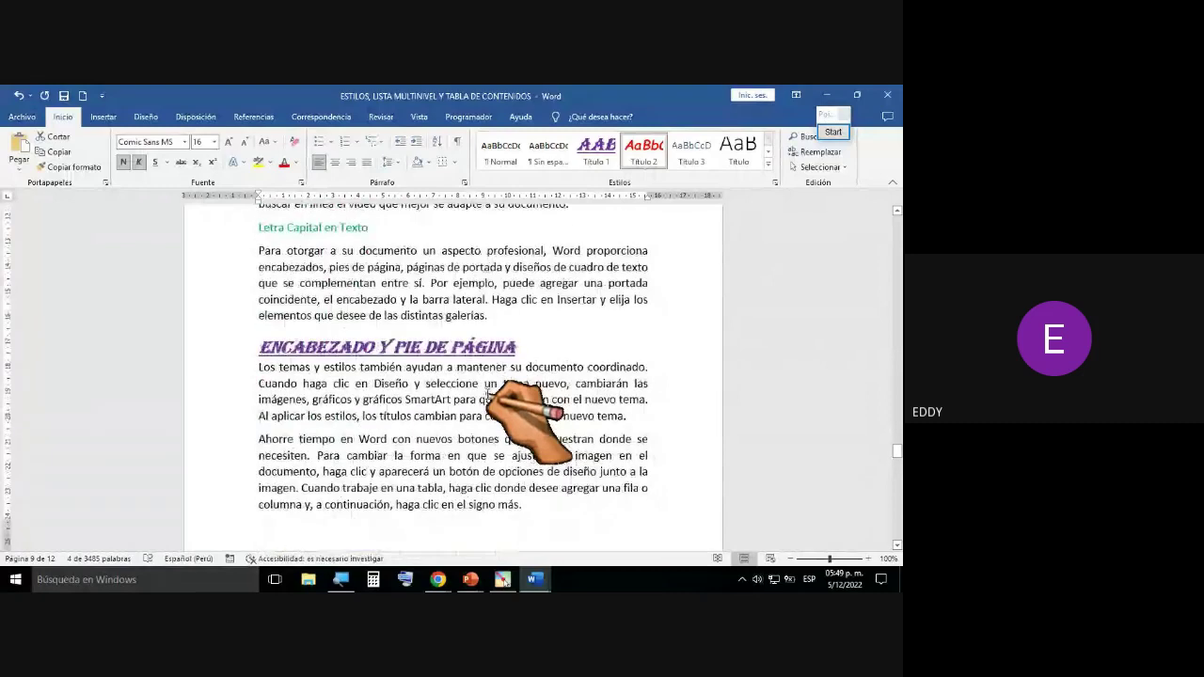
{"action": "scroll", "coordinate": [488, 395], "scroll_direction": "down", "scroll_amount": 7}
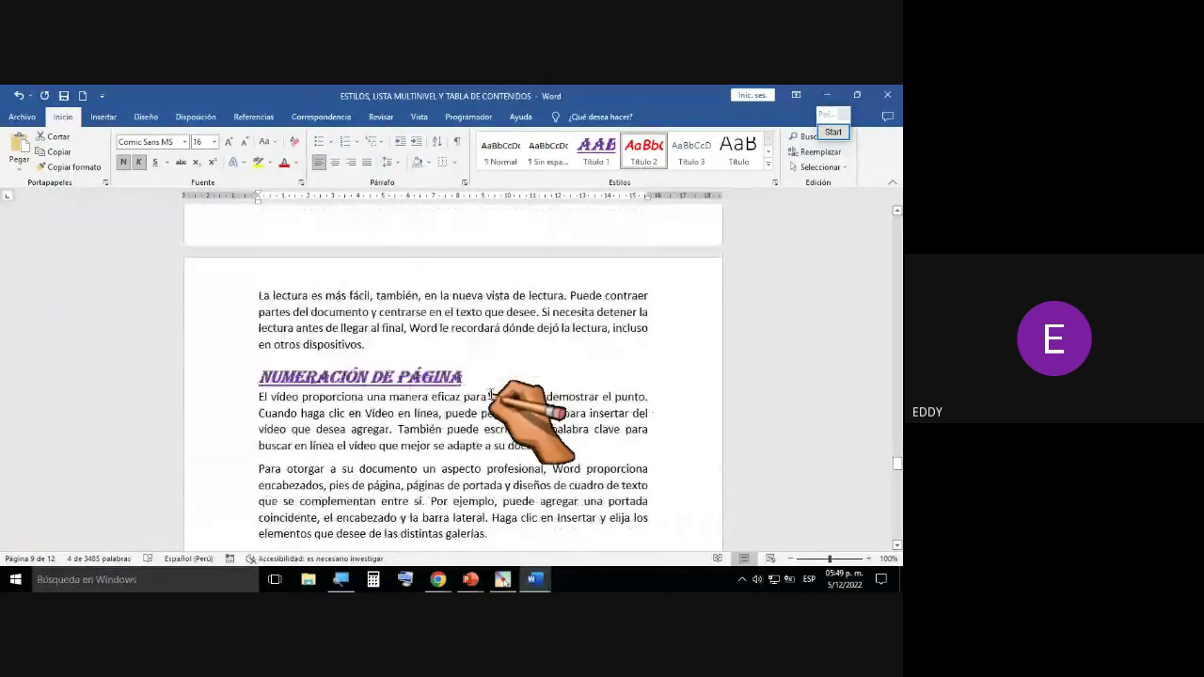
{"action": "scroll", "coordinate": [491, 395], "scroll_direction": "down", "scroll_amount": 12}
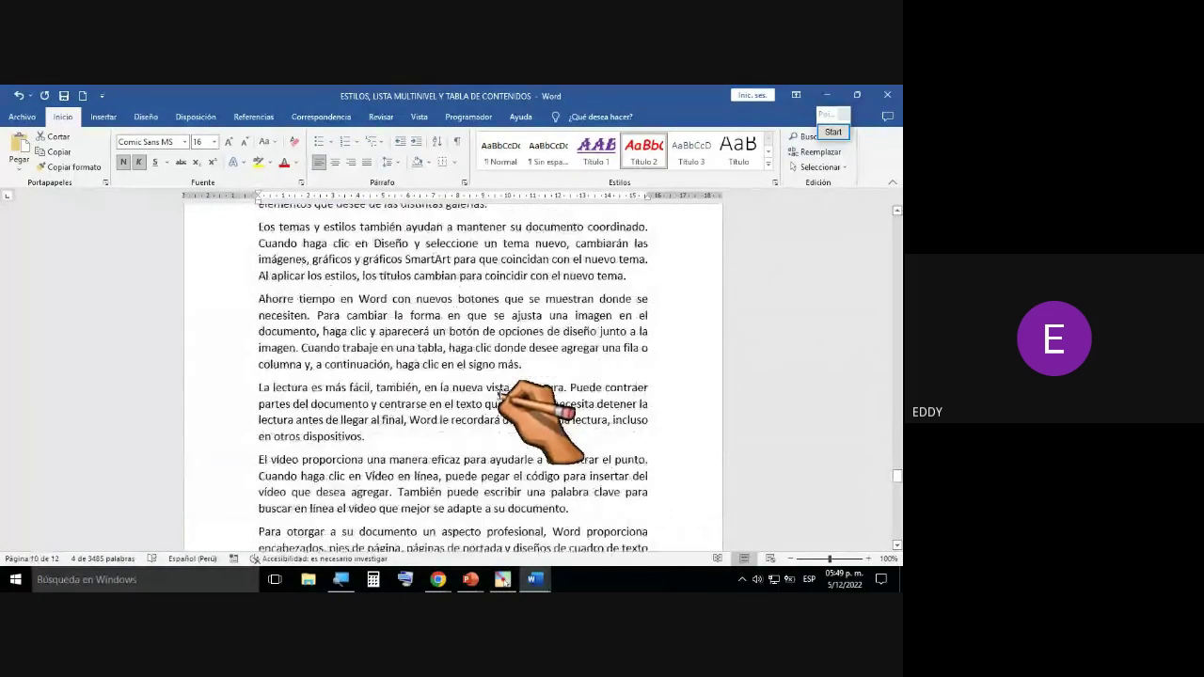
{"action": "scroll", "coordinate": [499, 395], "scroll_direction": "down", "scroll_amount": 5}
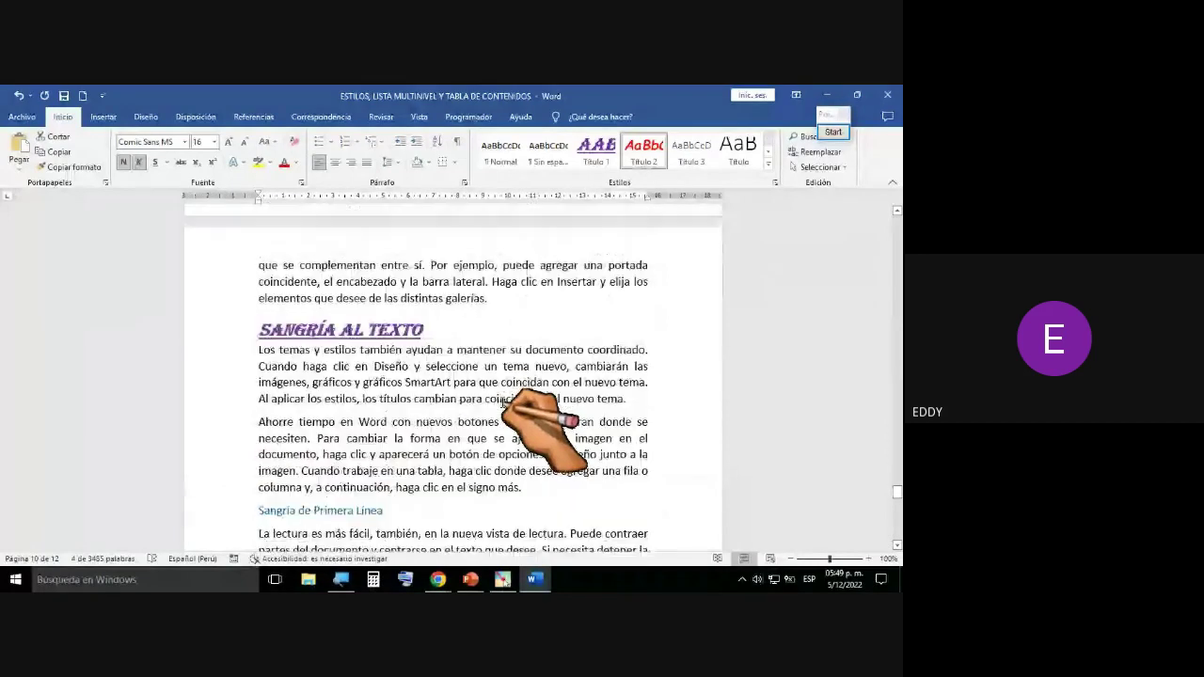
{"action": "scroll", "coordinate": [503, 403], "scroll_direction": "down", "scroll_amount": 4}
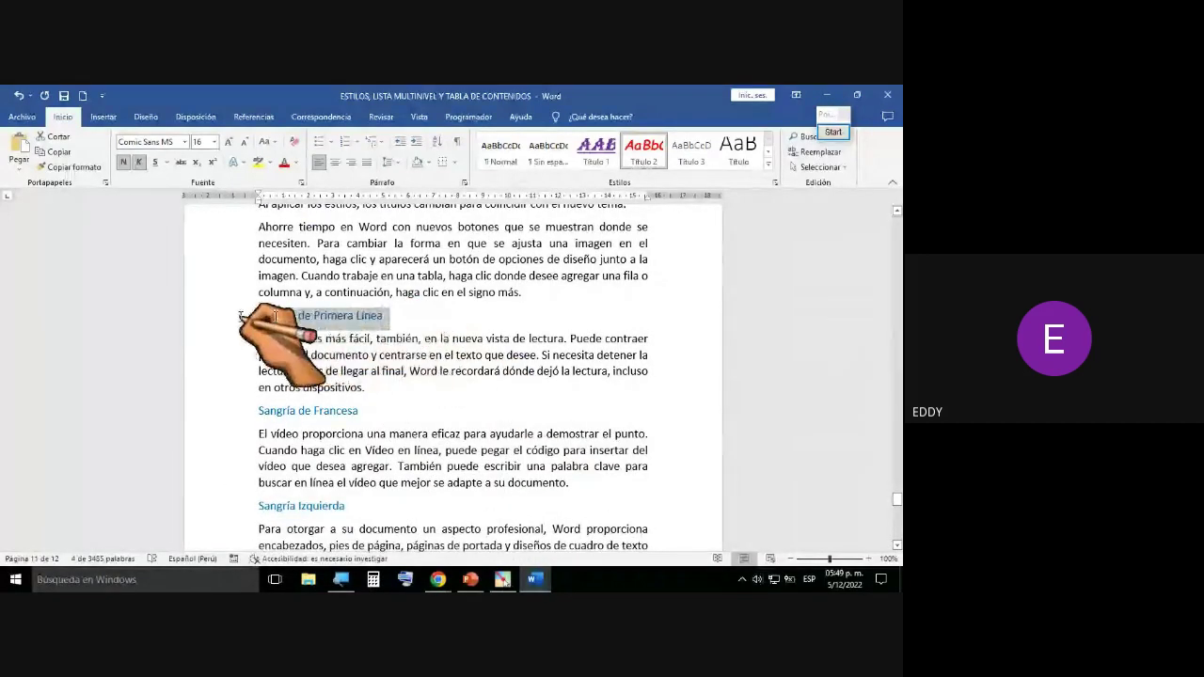
{"action": "left_click", "coordinate": [649, 157]}
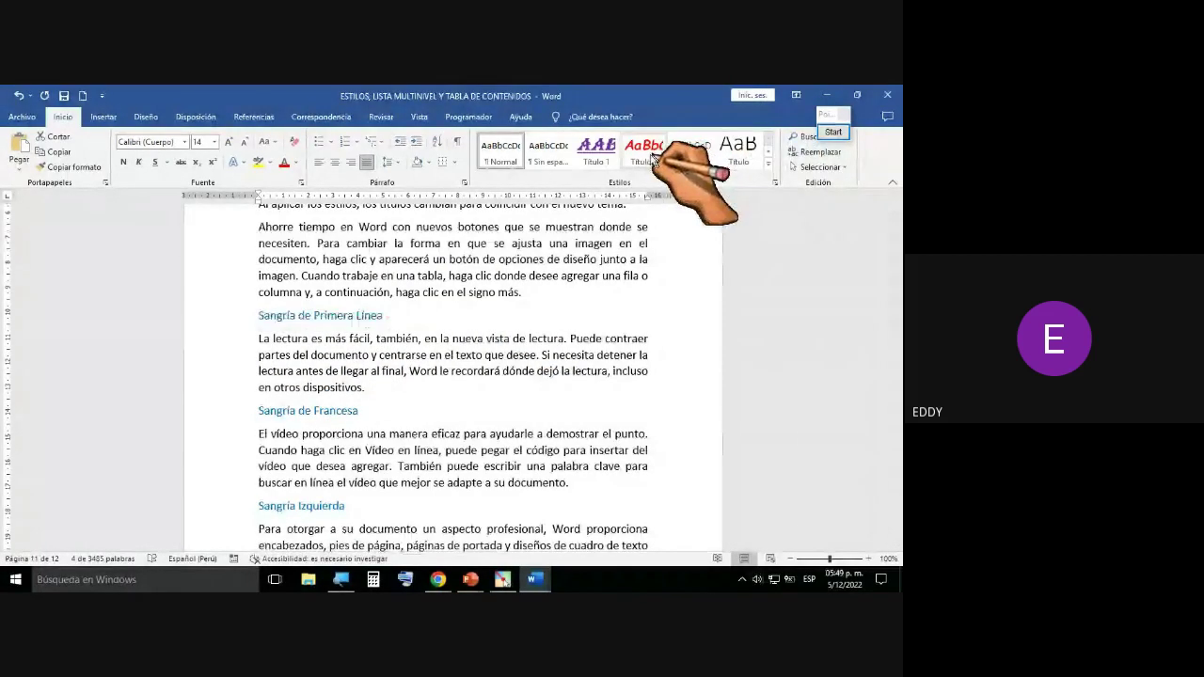
{"action": "left_click", "coordinate": [652, 157]}
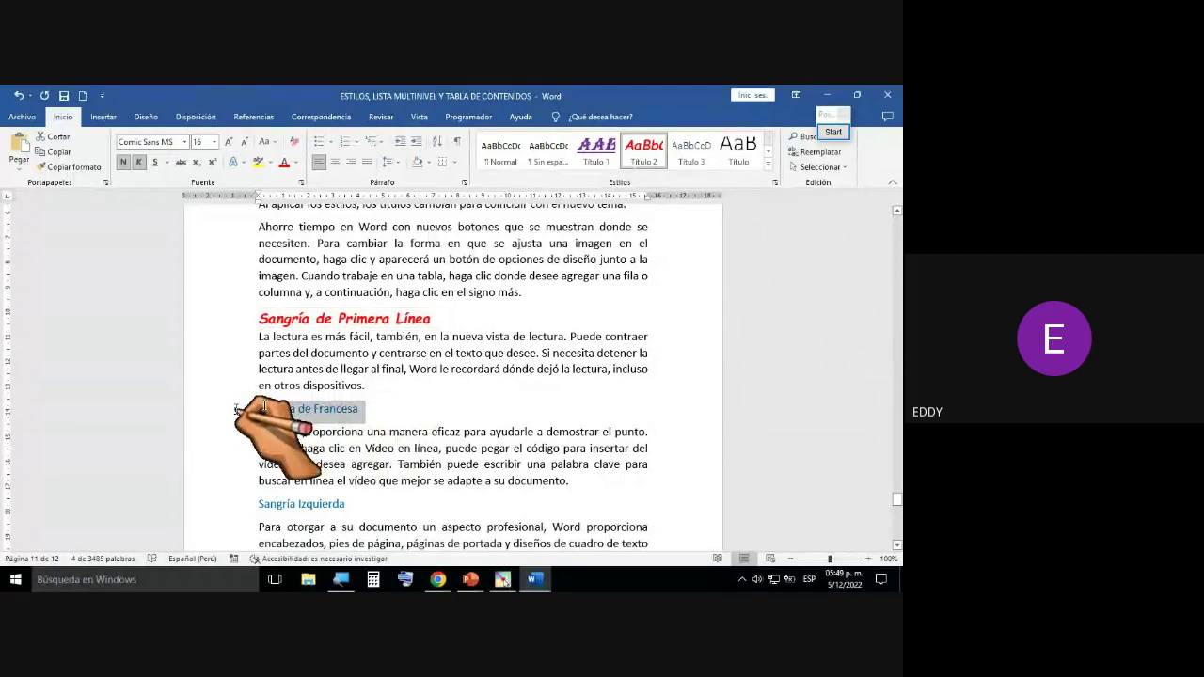
{"action": "left_click", "coordinate": [645, 156]}
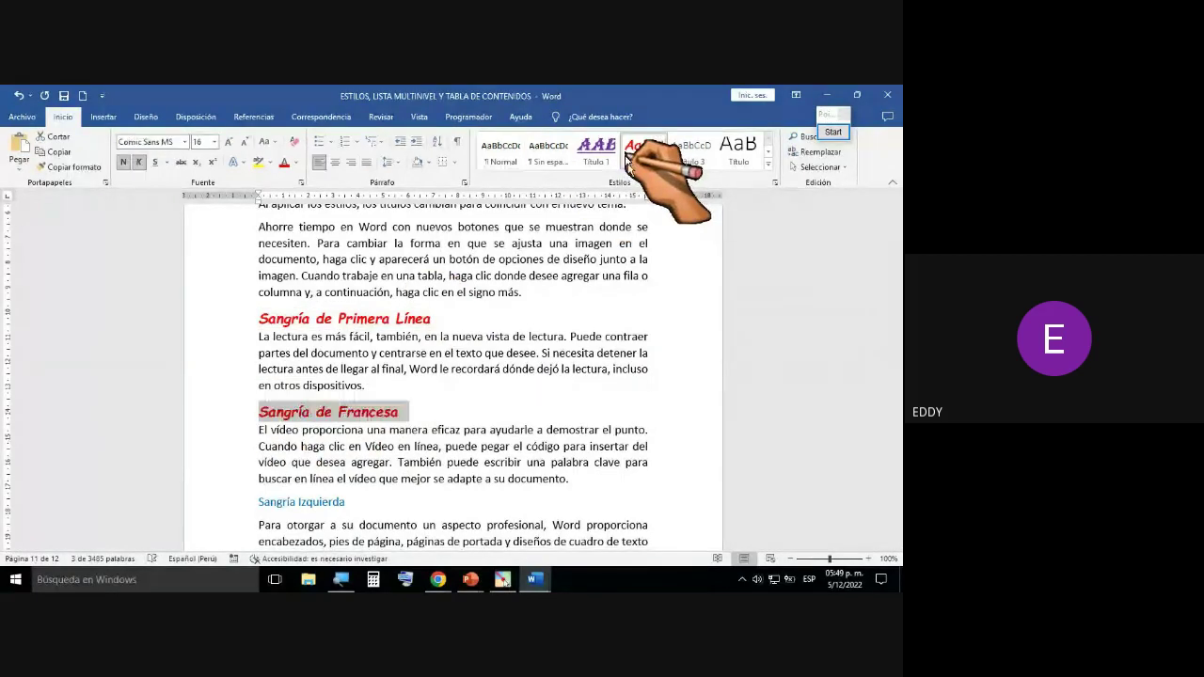
Step: Apply the Título 2 style to the blue Sangría Izquierda and Sangría Derecha subheadings
{"action": "scroll", "coordinate": [389, 426], "scroll_direction": "down", "scroll_amount": 3}
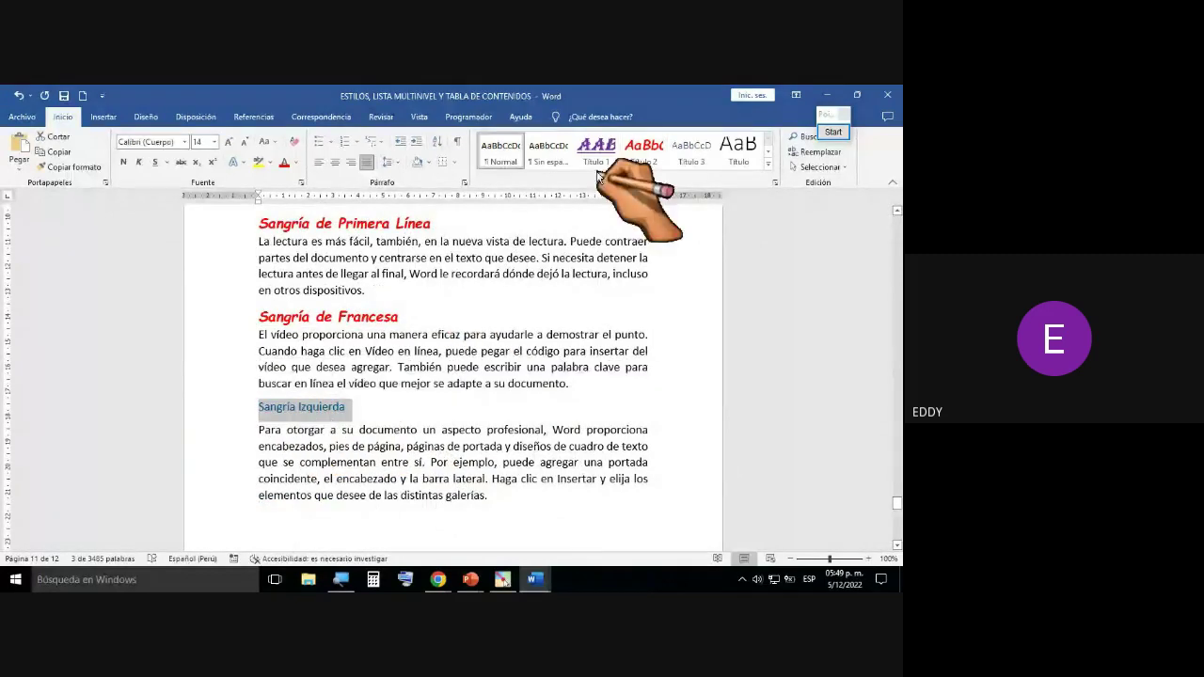
{"action": "left_click", "coordinate": [582, 268]}
{"action": "left_click_drag", "start_coordinate": [259, 406], "coordinate": [380, 407]}
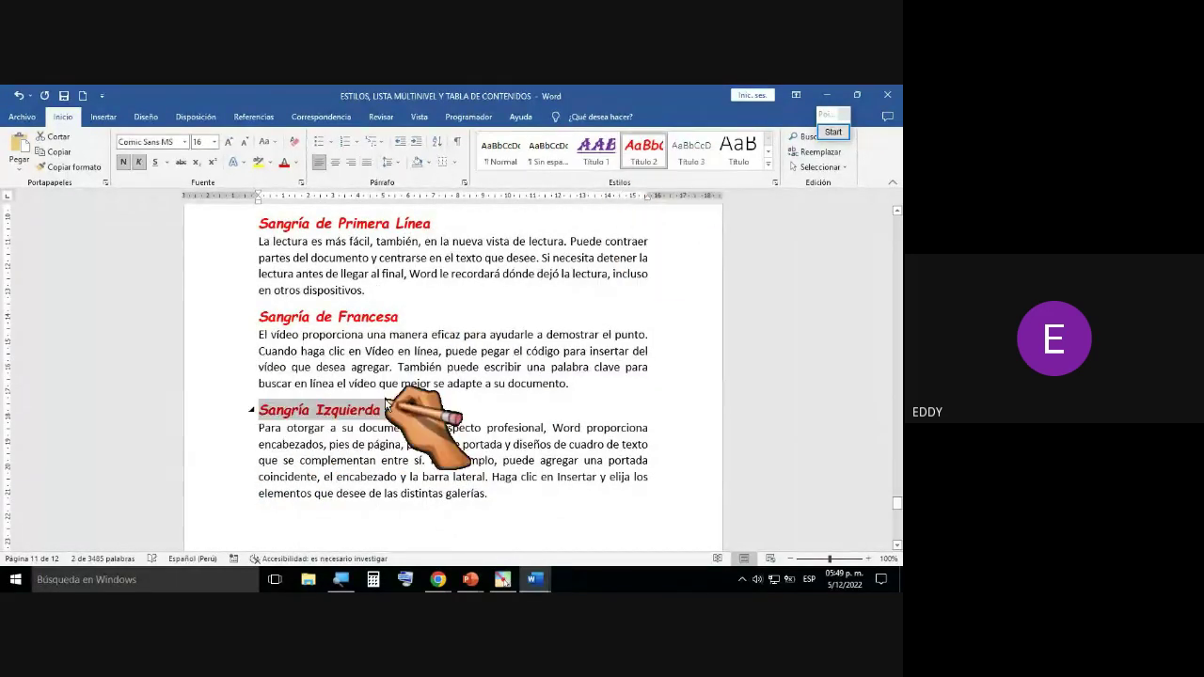
{"action": "scroll", "coordinate": [388, 414], "scroll_direction": "down", "scroll_amount": 9}
{"action": "scroll", "coordinate": [389, 409], "scroll_direction": "down", "scroll_amount": 2}
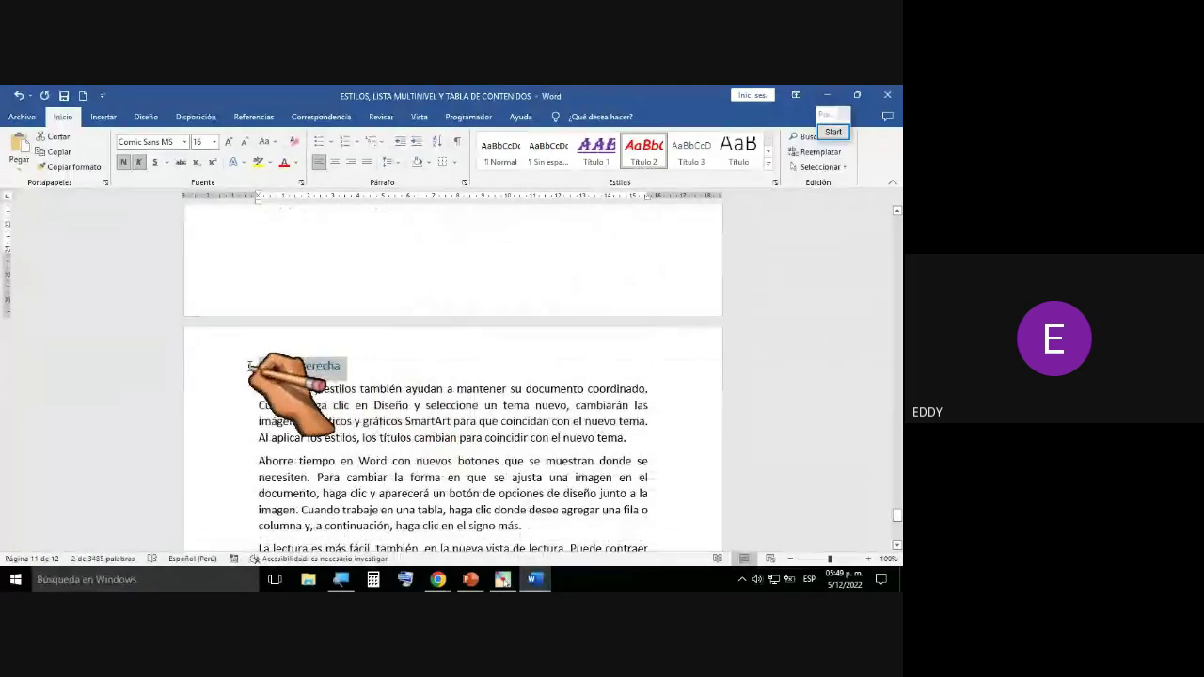
{"action": "left_click_drag", "start_coordinate": [250, 366], "coordinate": [256, 366]}
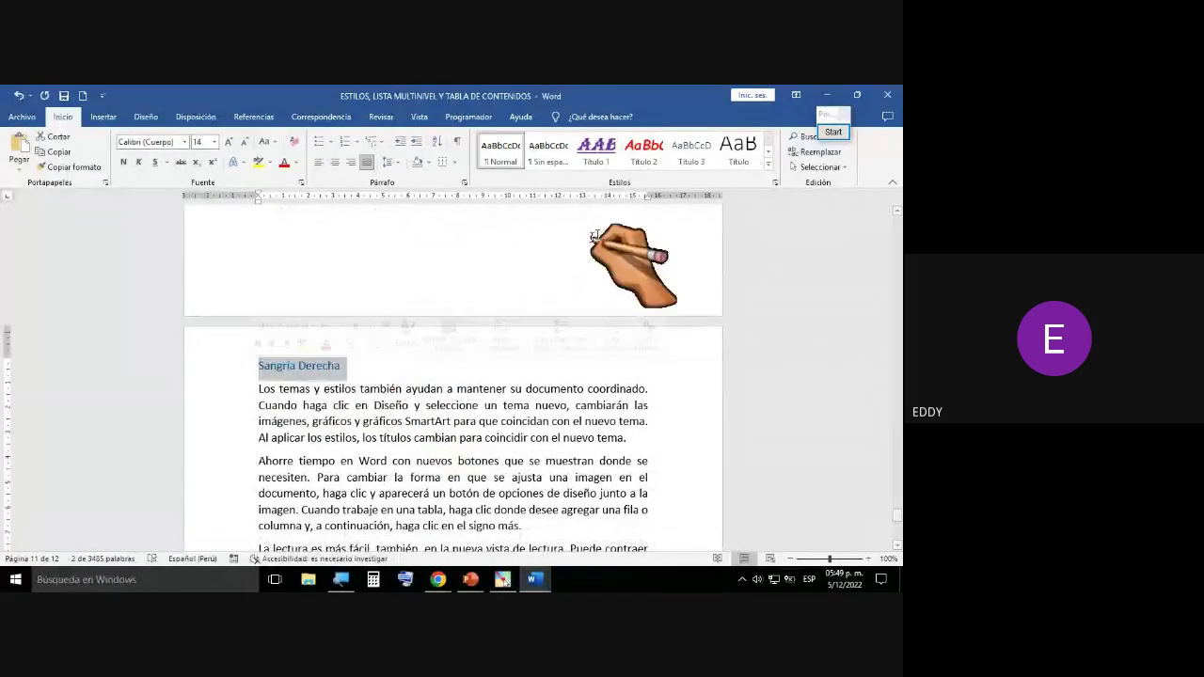
{"action": "left_click", "coordinate": [642, 153]}
Step: Check the end of the document for remaining blue subheadings and return to the TABLA DE CONTENIDOS heading near the beginning
{"action": "scroll", "coordinate": [442, 376], "scroll_direction": "down", "scroll_amount": 4}
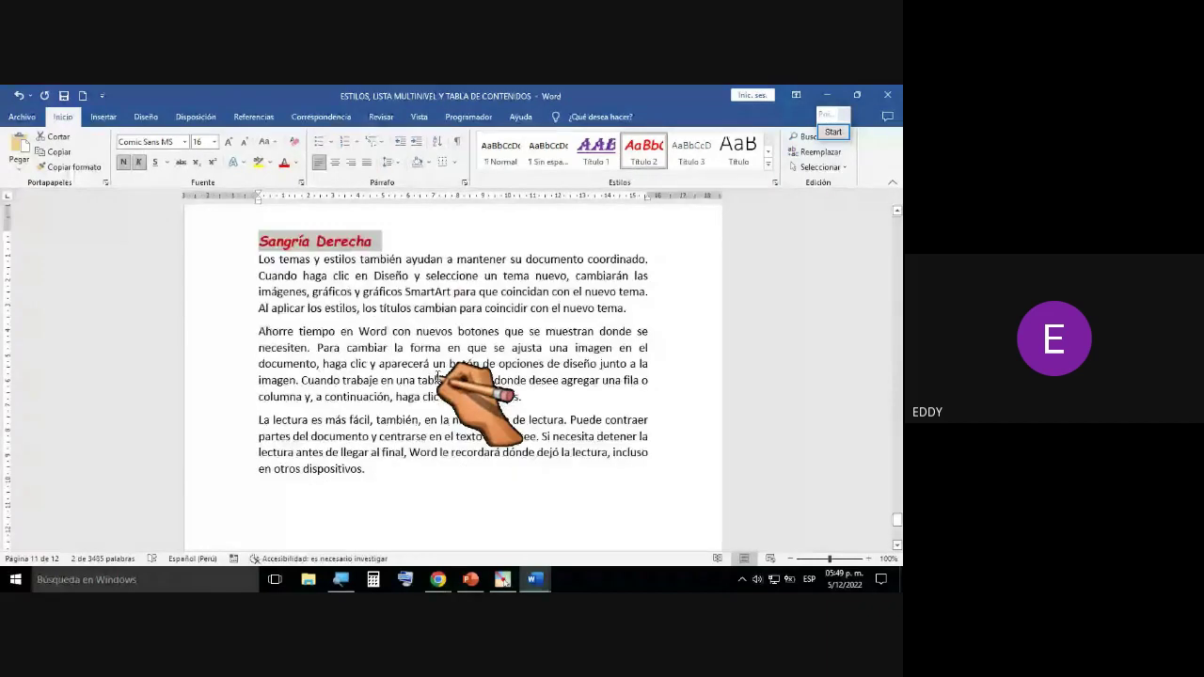
{"action": "scroll", "coordinate": [438, 376], "scroll_direction": "down", "scroll_amount": 2}
{"action": "scroll", "coordinate": [451, 391], "scroll_direction": "up", "scroll_amount": 6}
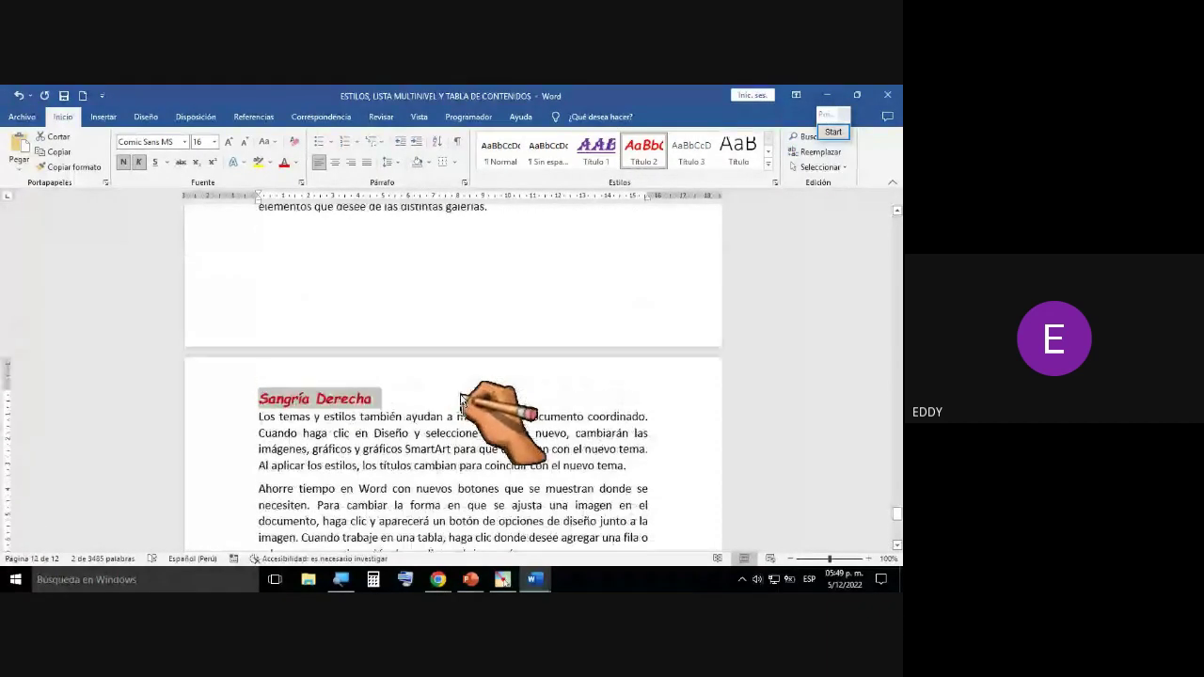
{"action": "left_click", "coordinate": [457, 417]}
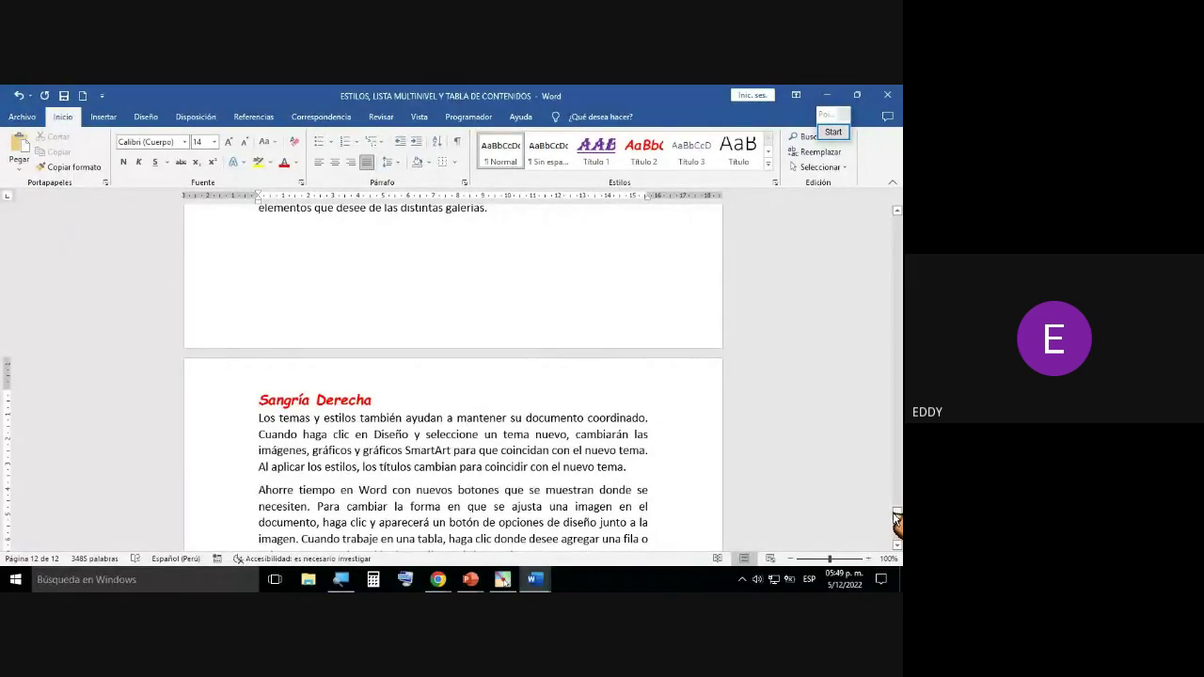
{"action": "left_click_drag", "start_coordinate": [895, 517], "coordinate": [897, 240]}
{"action": "left_click_drag", "start_coordinate": [898, 247], "coordinate": [898, 243]}
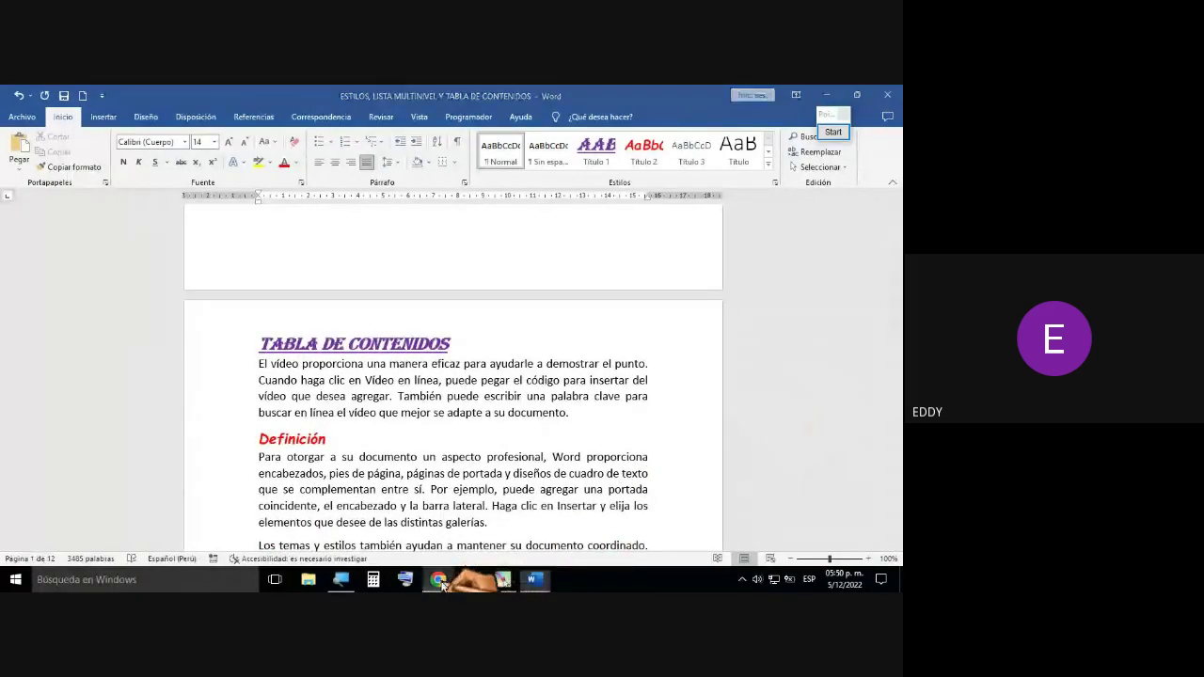
Step: Switch to the Google Meet call to read the participants' chat replies and dismiss the raised-hand notification
{"action": "mouse_move", "coordinate": [449, 580]}
{"action": "left_click", "coordinate": [447, 527]}
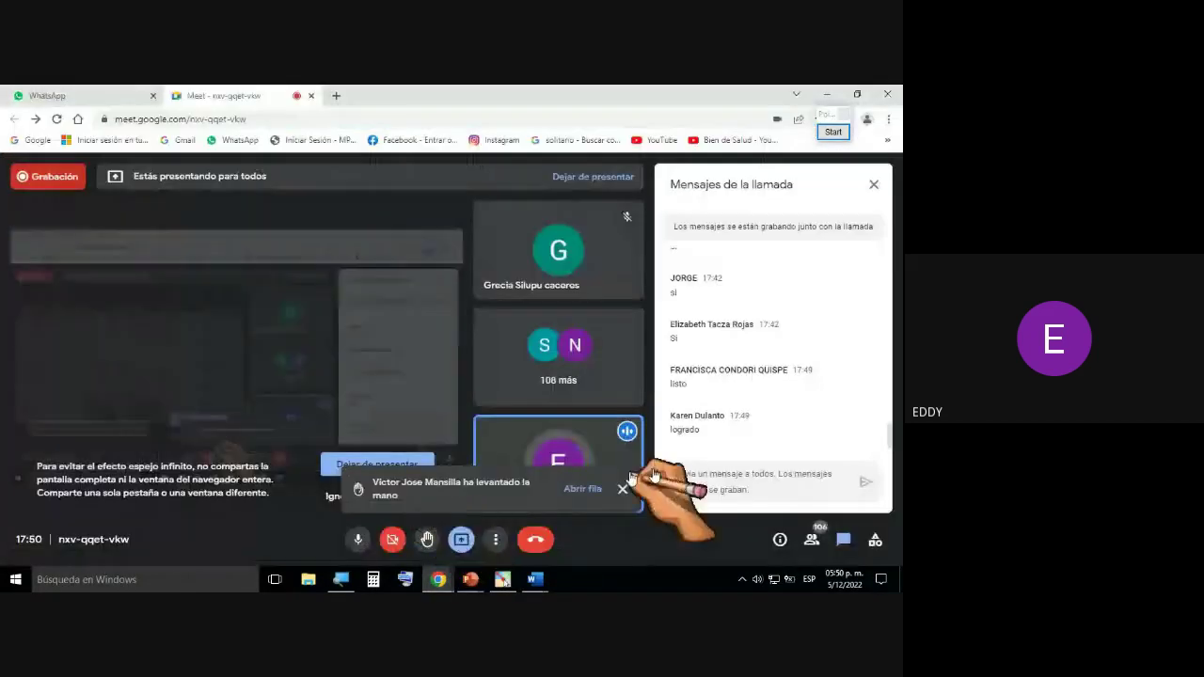
{"action": "left_click", "coordinate": [728, 455]}
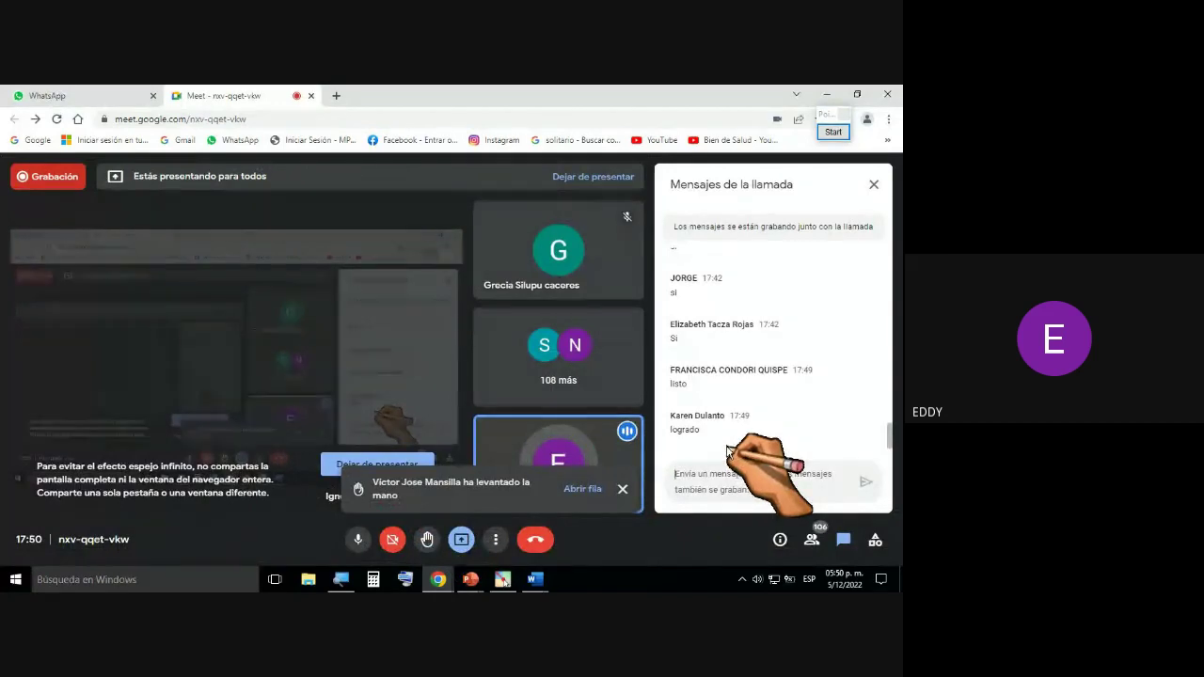
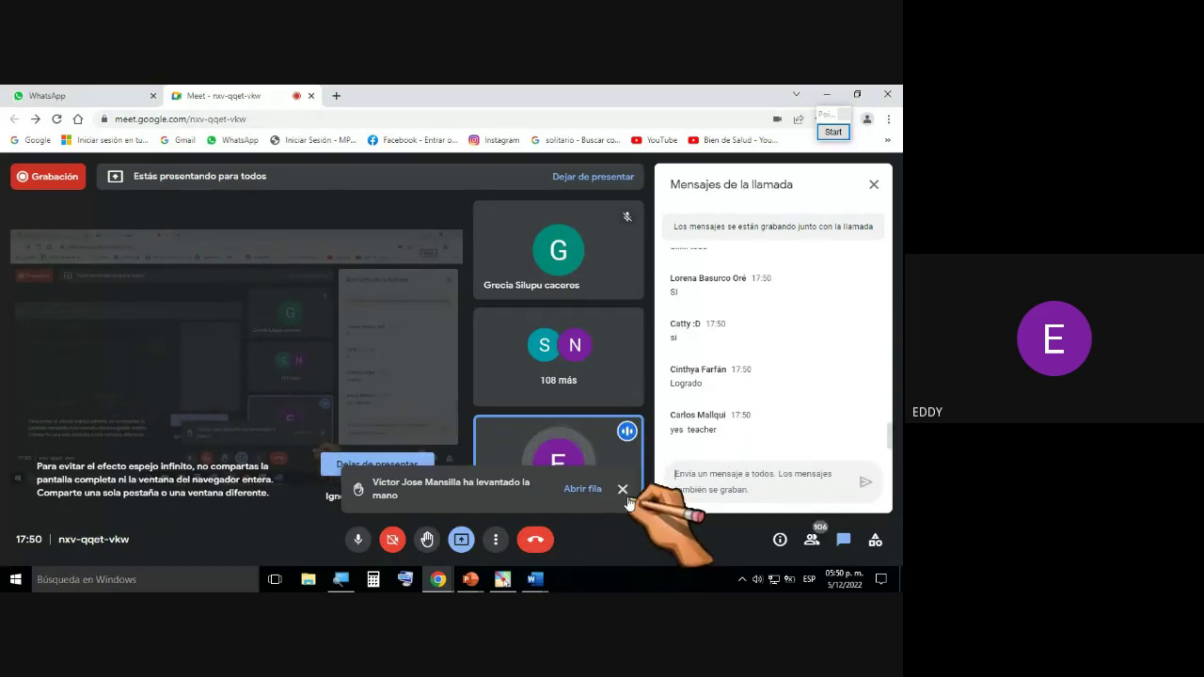
{"action": "left_click", "coordinate": [623, 491]}
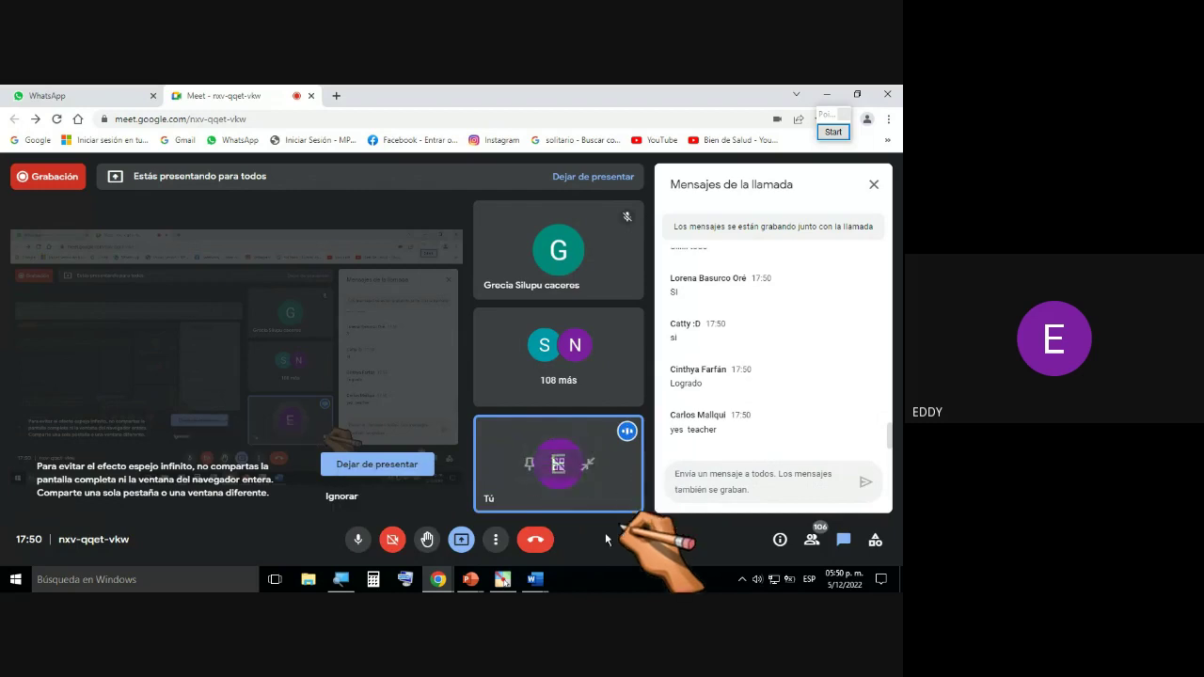
Step: Switch back to the Word document and dismiss the Google Meet presenting notification
{"action": "left_click", "coordinate": [534, 580]}
{"action": "left_click", "coordinate": [513, 547]}
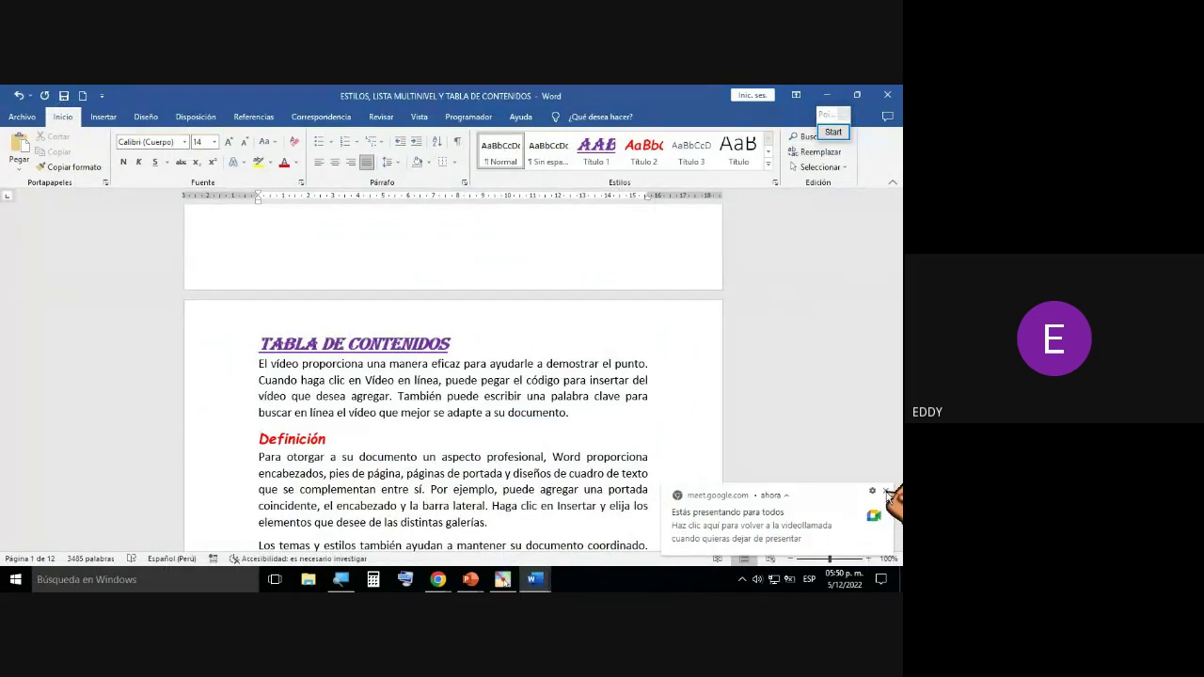
{"action": "left_click", "coordinate": [887, 492]}
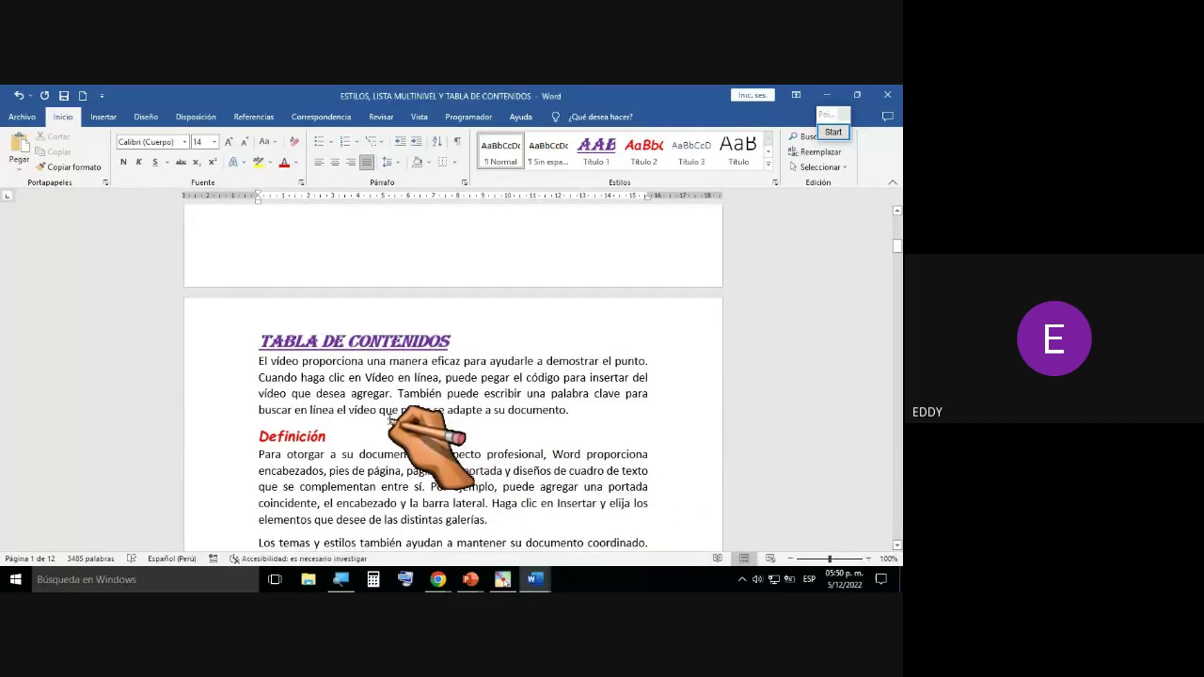
Step: Apply the Título 3 style to the green Estilo antiguo subheading under Generaciones de estilos
{"action": "scroll", "coordinate": [391, 419], "scroll_direction": "down", "scroll_amount": 2}
{"action": "scroll", "coordinate": [381, 428], "scroll_direction": "down", "scroll_amount": 7}
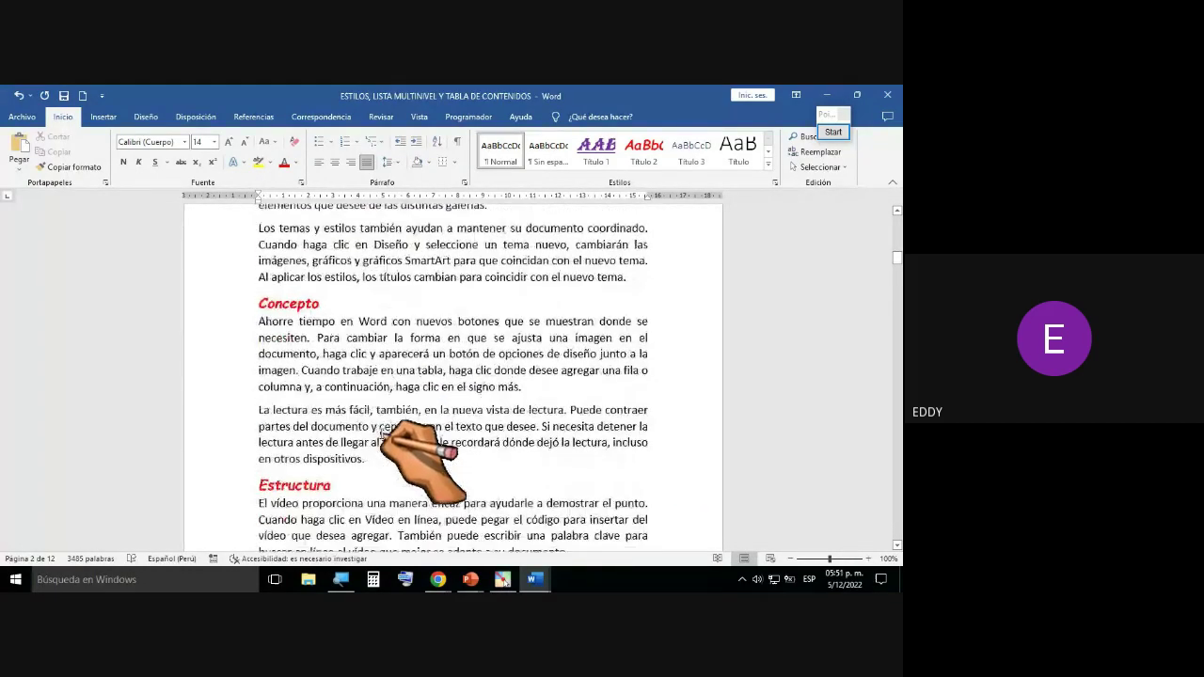
{"action": "scroll", "coordinate": [383, 434], "scroll_direction": "down", "scroll_amount": 9}
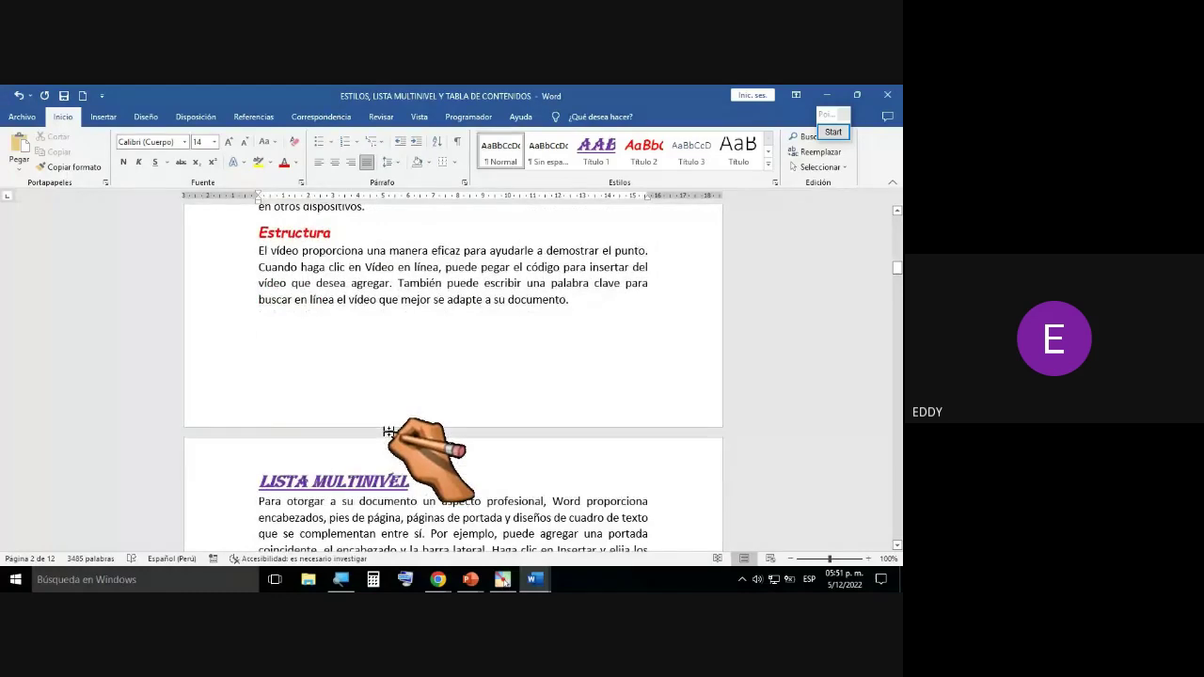
{"action": "scroll", "coordinate": [393, 435], "scroll_direction": "down", "scroll_amount": 7}
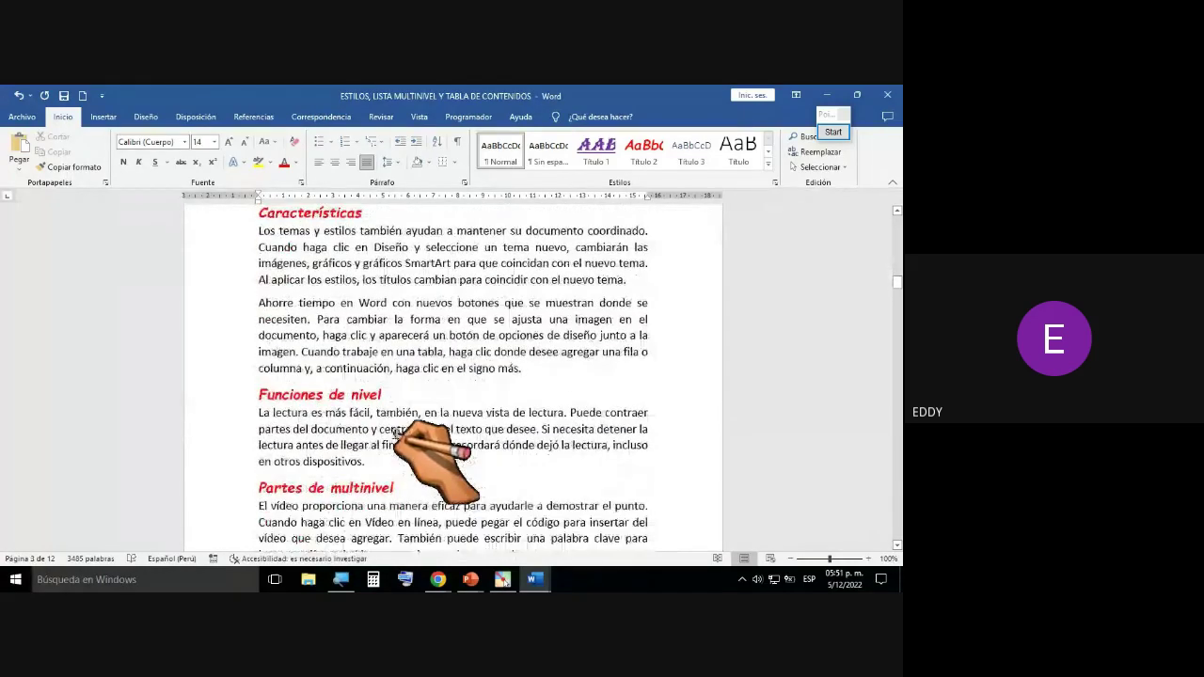
{"action": "scroll", "coordinate": [395, 433], "scroll_direction": "down", "scroll_amount": 8}
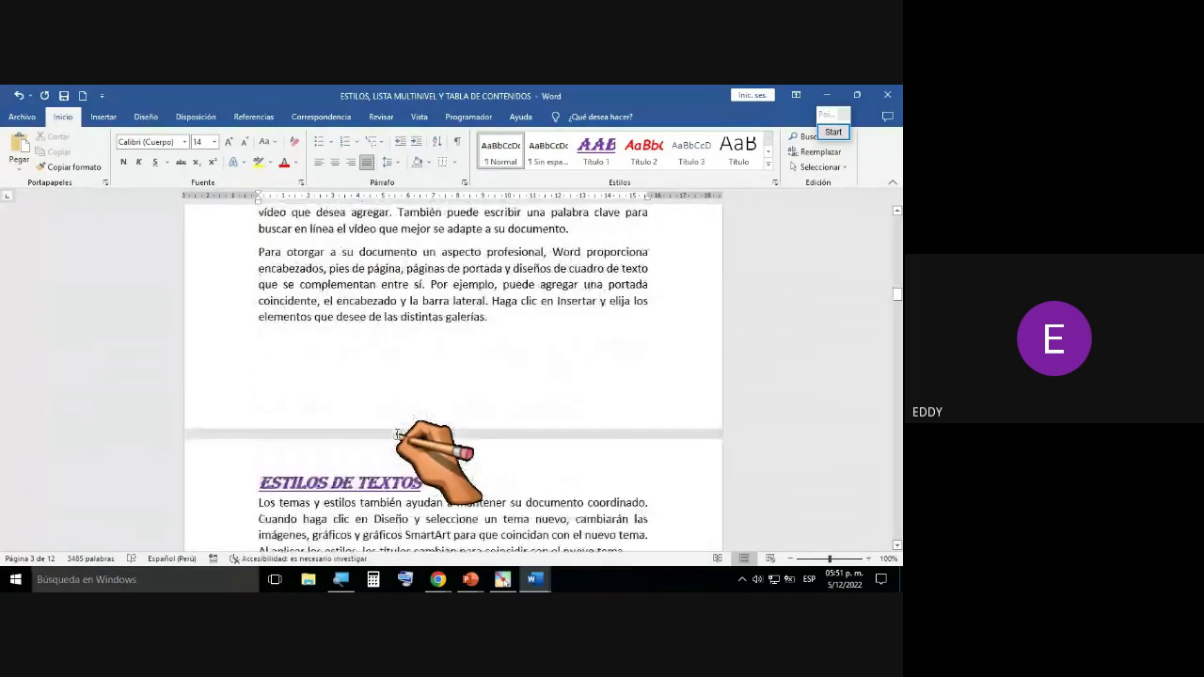
{"action": "scroll", "coordinate": [405, 433], "scroll_direction": "down", "scroll_amount": 3}
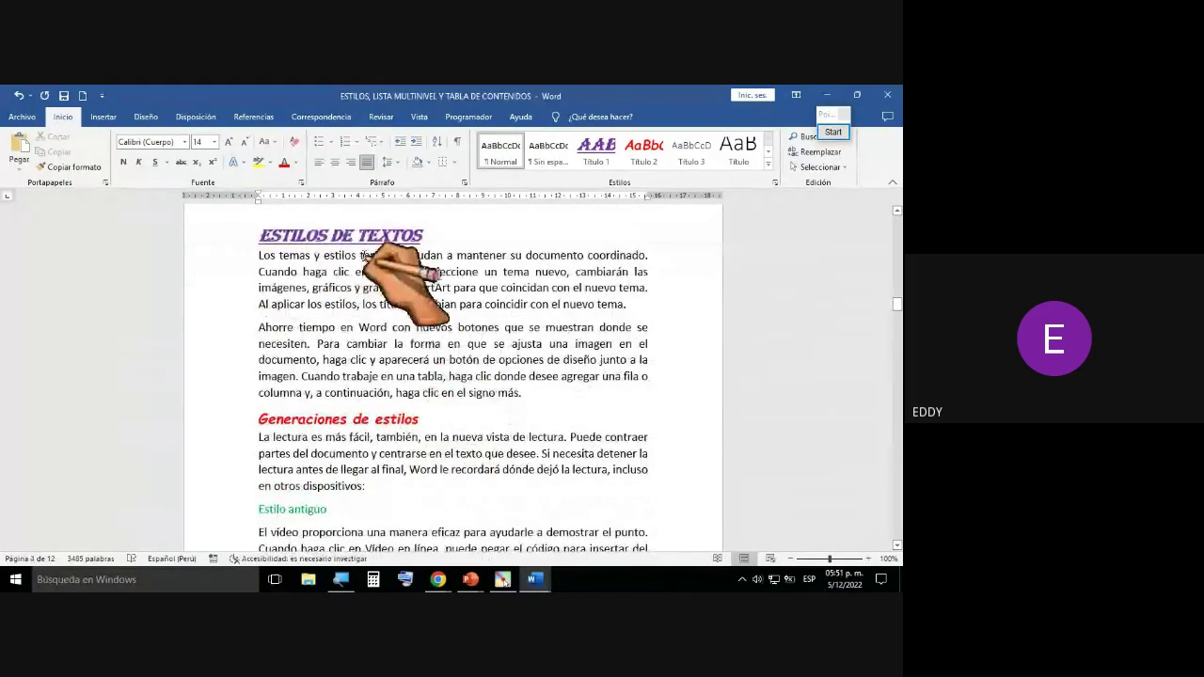
{"action": "scroll", "coordinate": [407, 428], "scroll_direction": "down", "scroll_amount": 5}
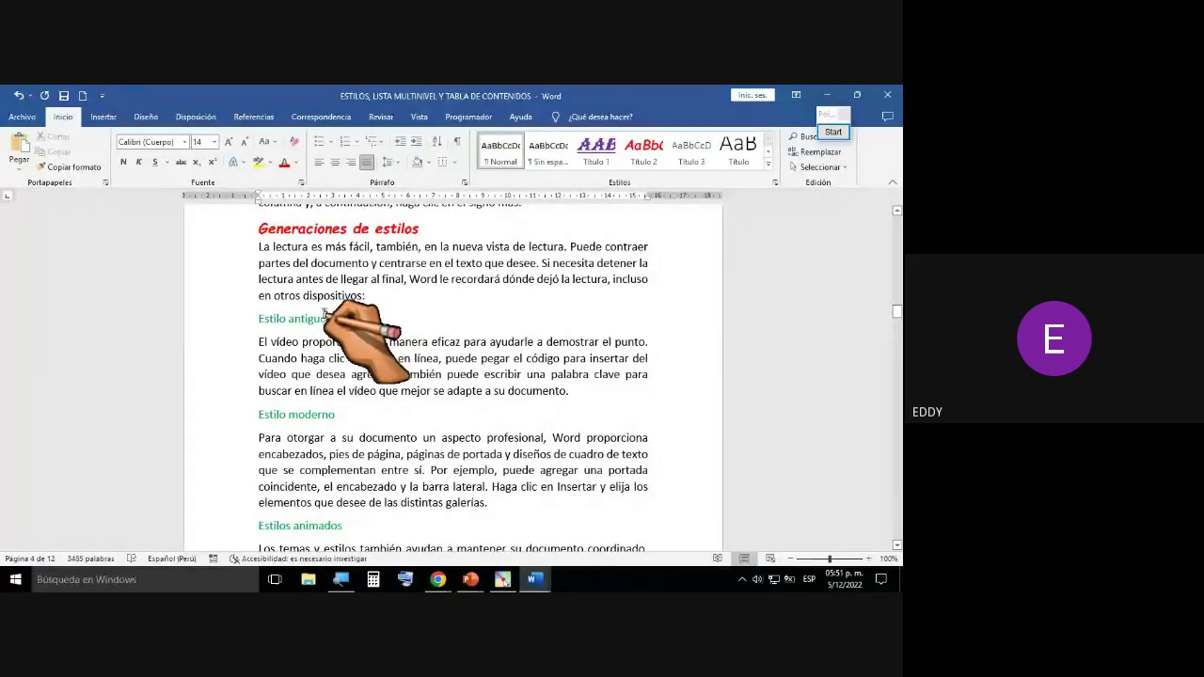
{"action": "left_click_drag", "start_coordinate": [260, 319], "coordinate": [322, 318]}
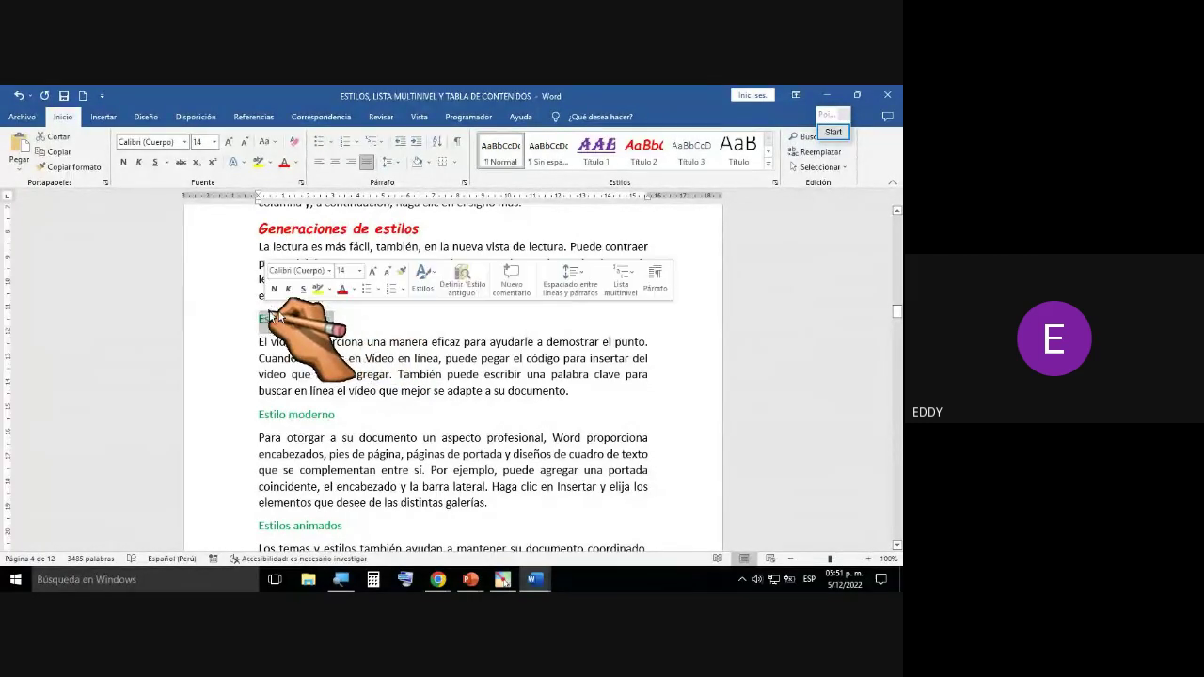
{"action": "left_click", "coordinate": [327, 319]}
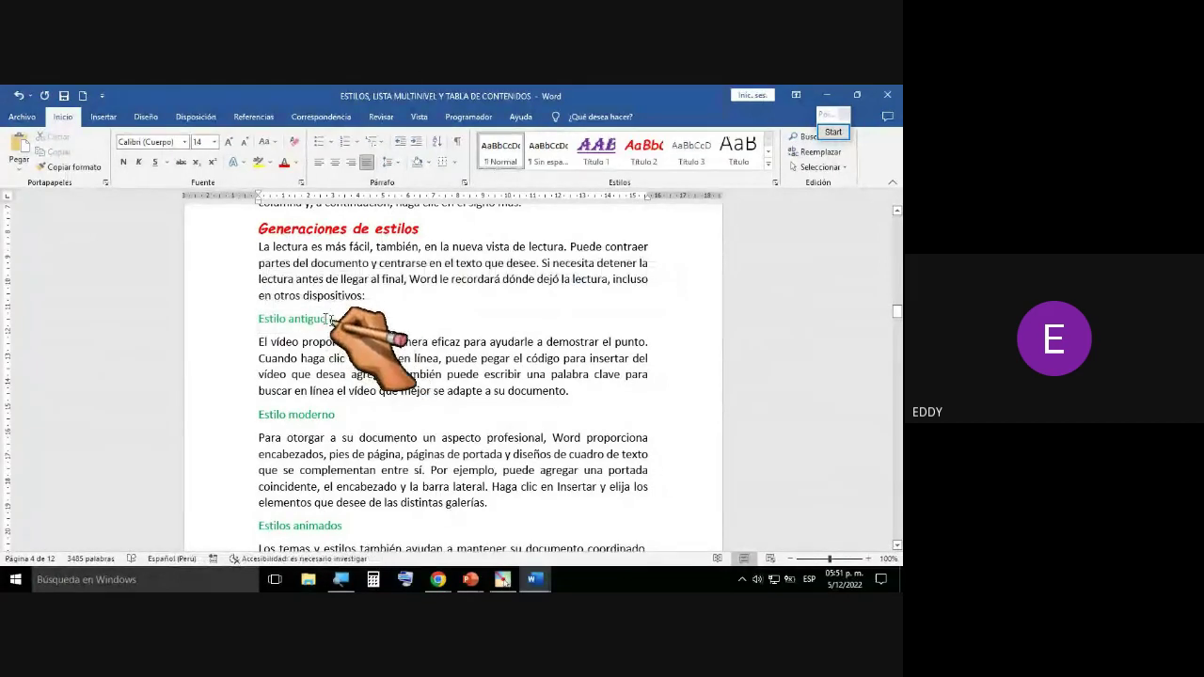
{"action": "left_click_drag", "start_coordinate": [280, 317], "coordinate": [331, 318]}
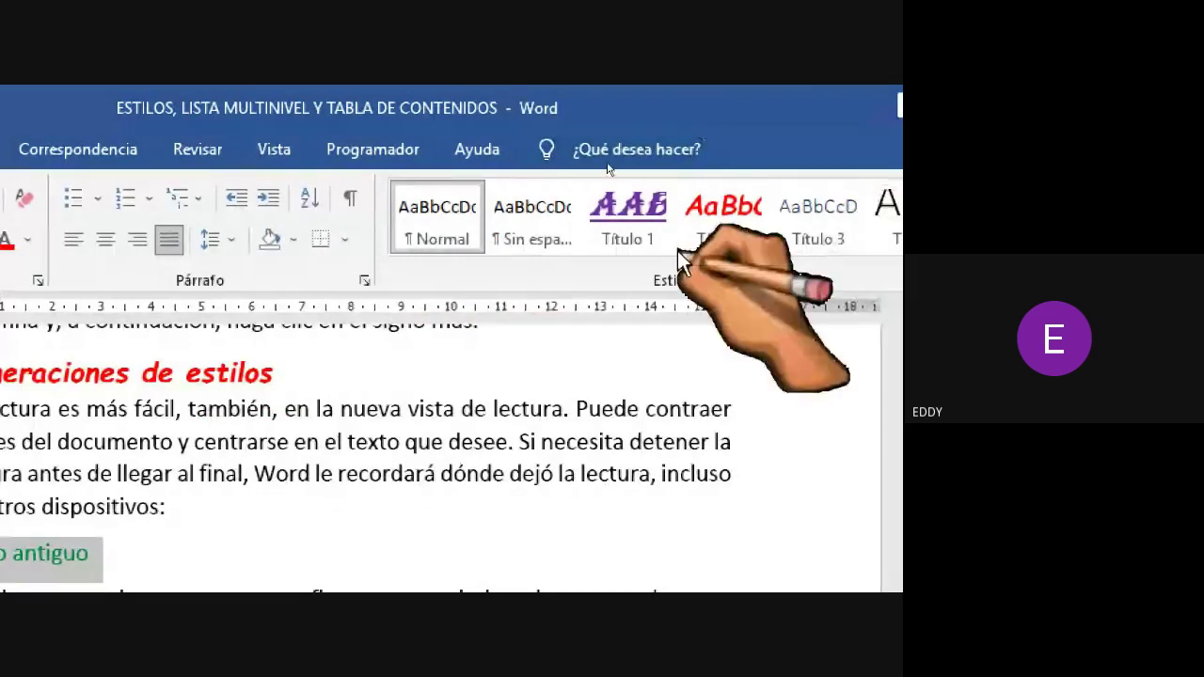
{"action": "left_click", "coordinate": [648, 243]}
{"action": "left_click", "coordinate": [743, 248]}
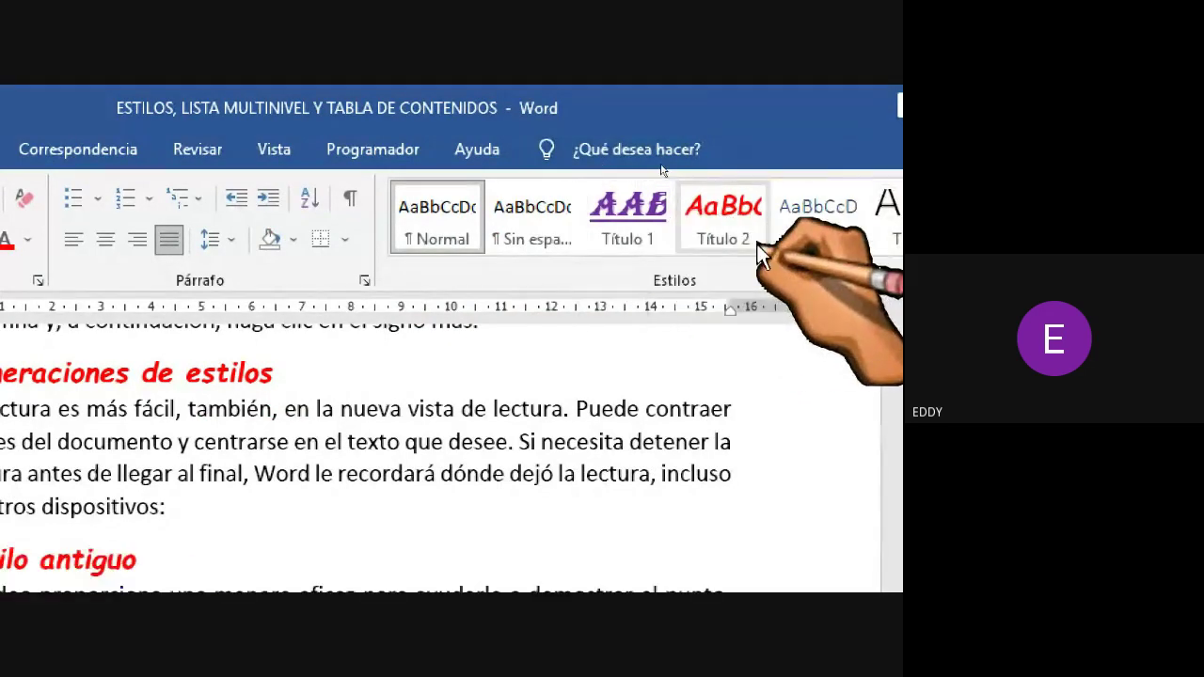
{"action": "left_click", "coordinate": [816, 226]}
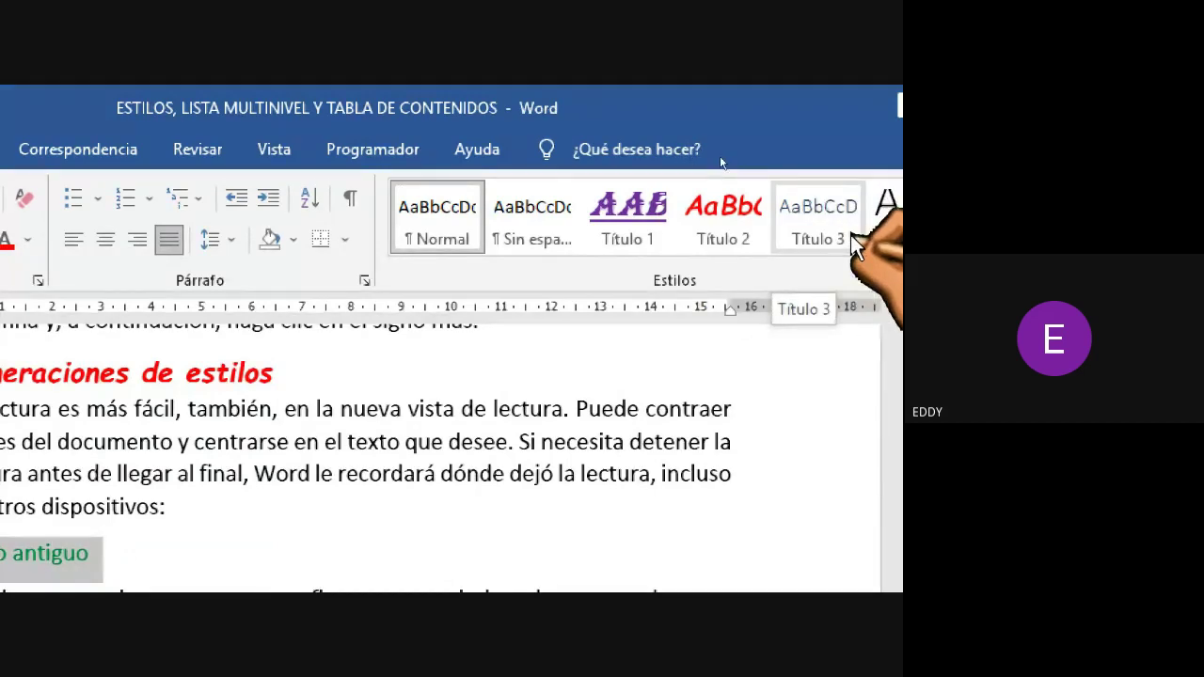
{"action": "left_click", "coordinate": [767, 228]}
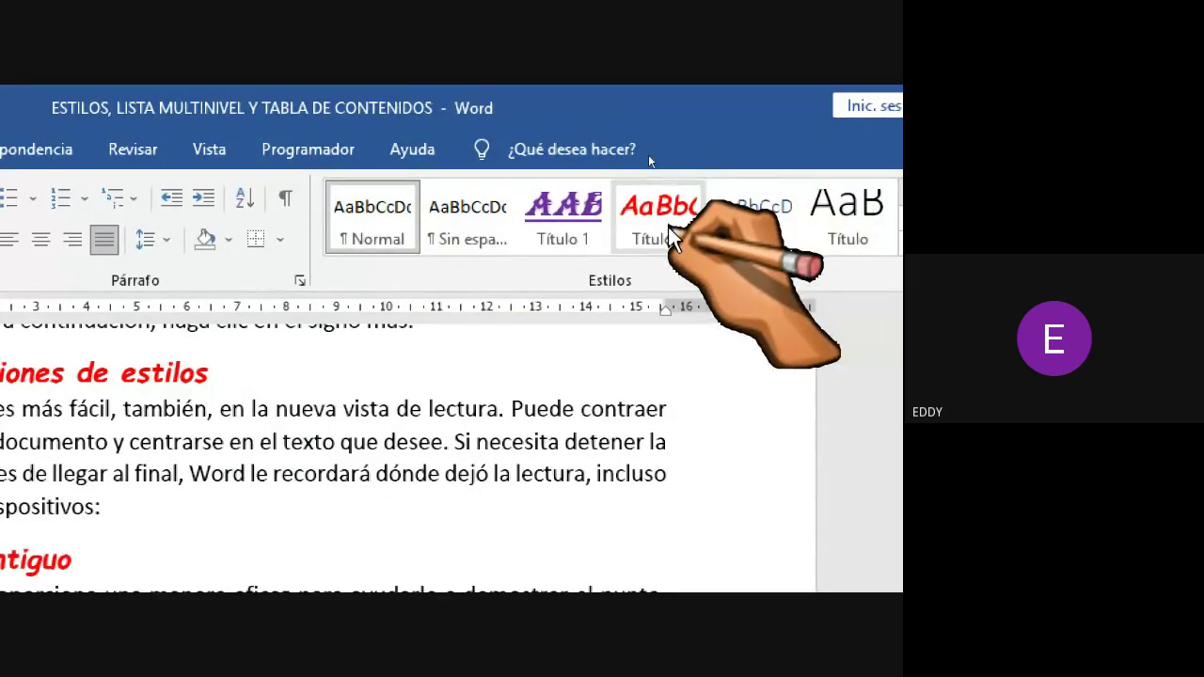
{"action": "left_click", "coordinate": [752, 229]}
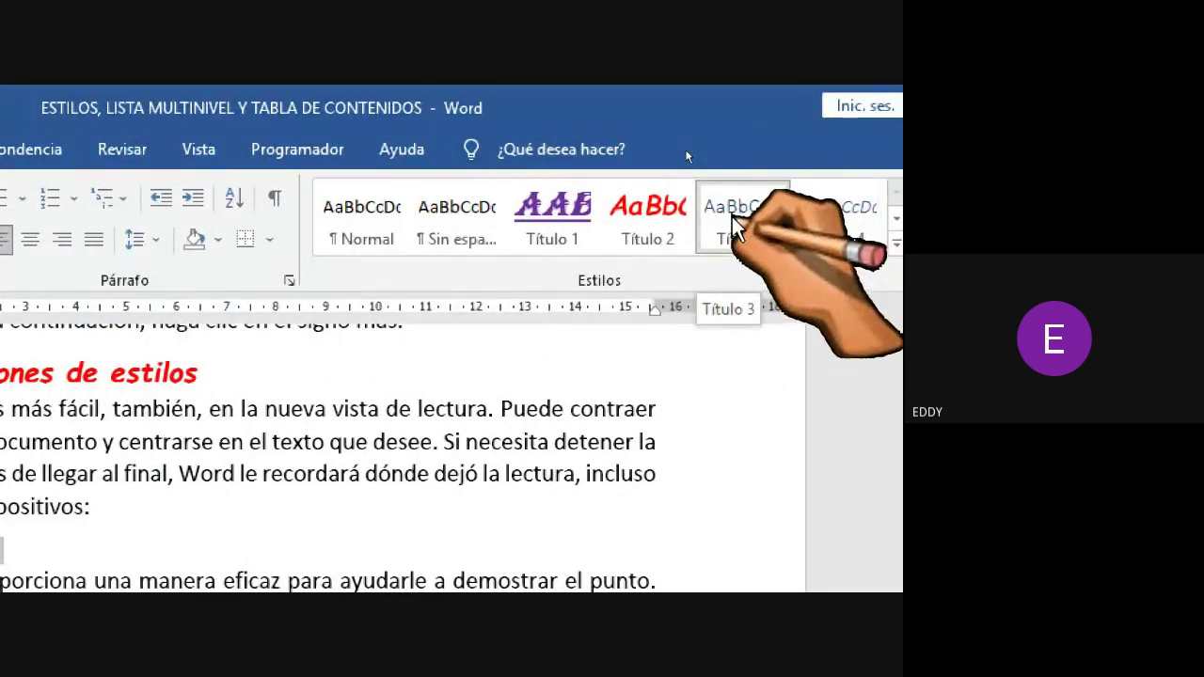
Step: Modify the Título 3 style to Calibri Light (Títulos), 14 pt, bold, italic, with the standard green font color
{"action": "right_click", "coordinate": [740, 211]}
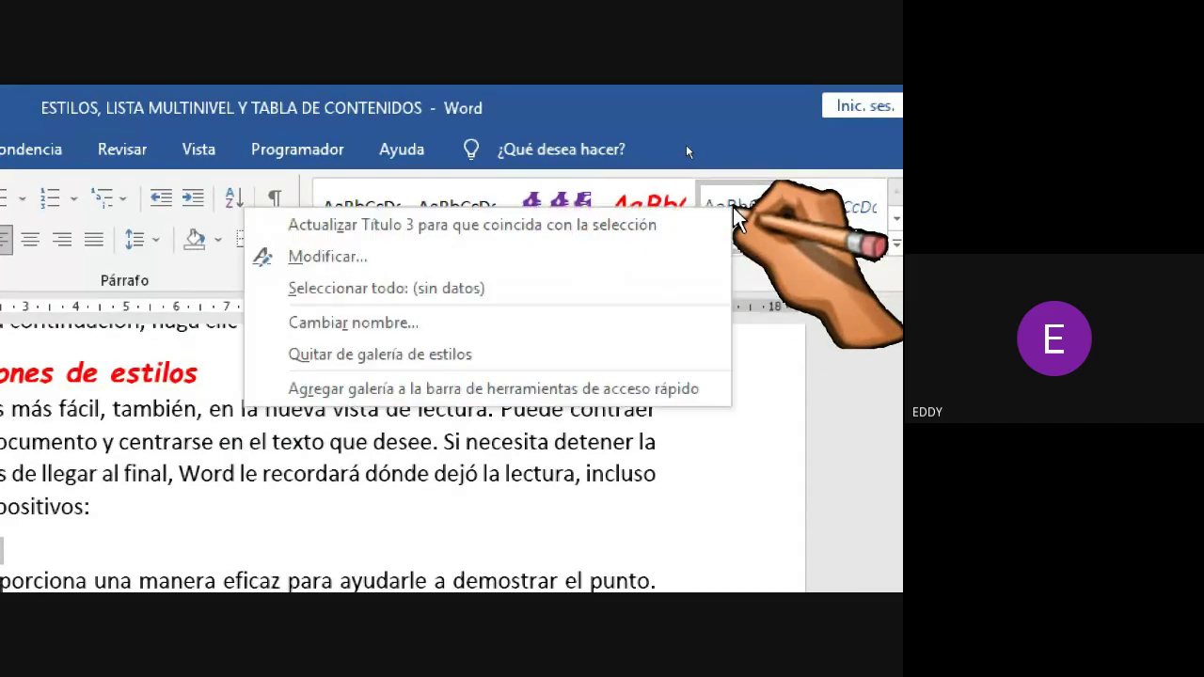
{"action": "left_click", "coordinate": [350, 259]}
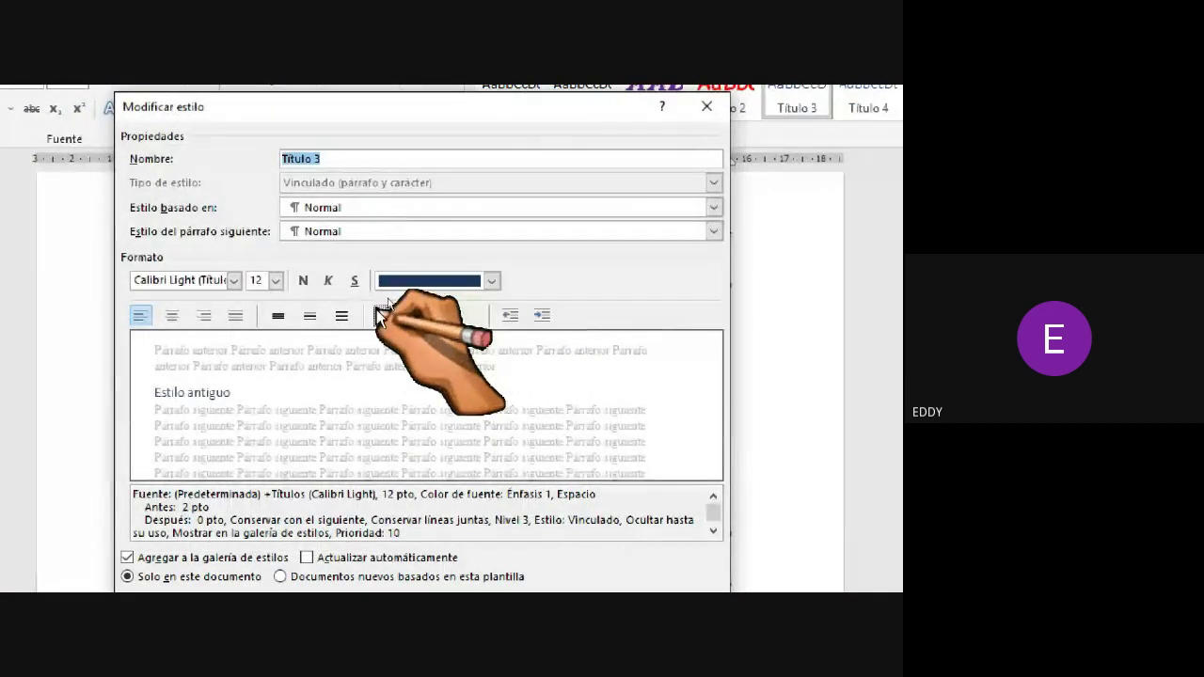
{"action": "left_click", "coordinate": [493, 282]}
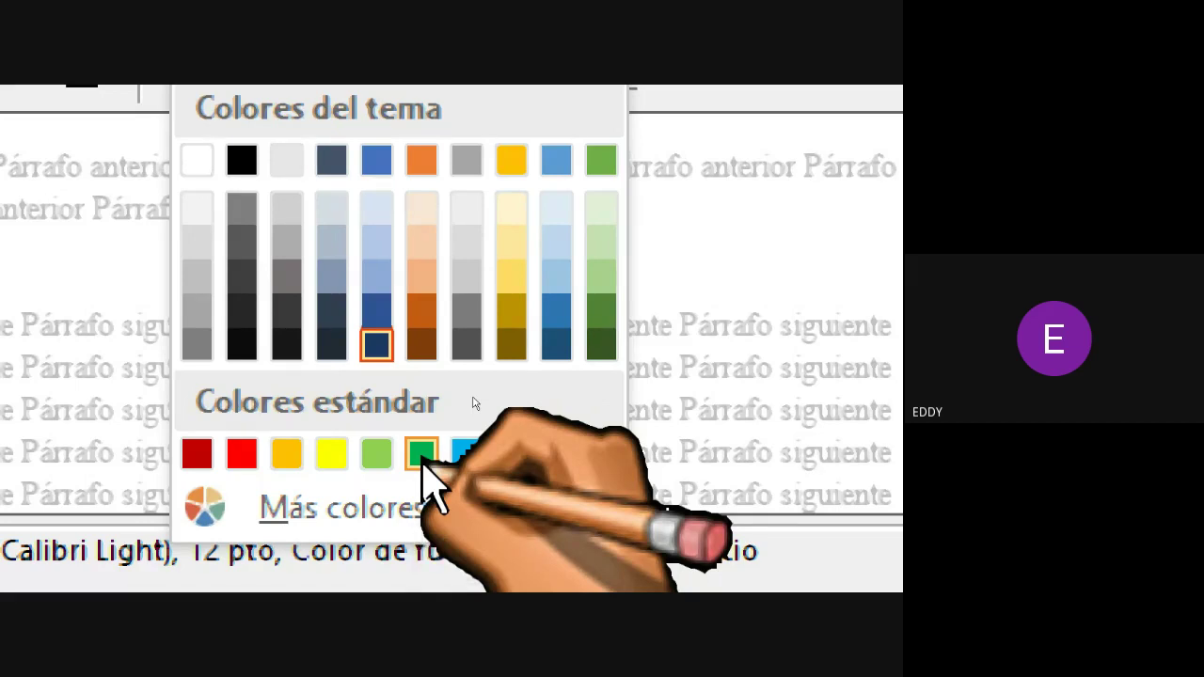
{"action": "left_click", "coordinate": [421, 455]}
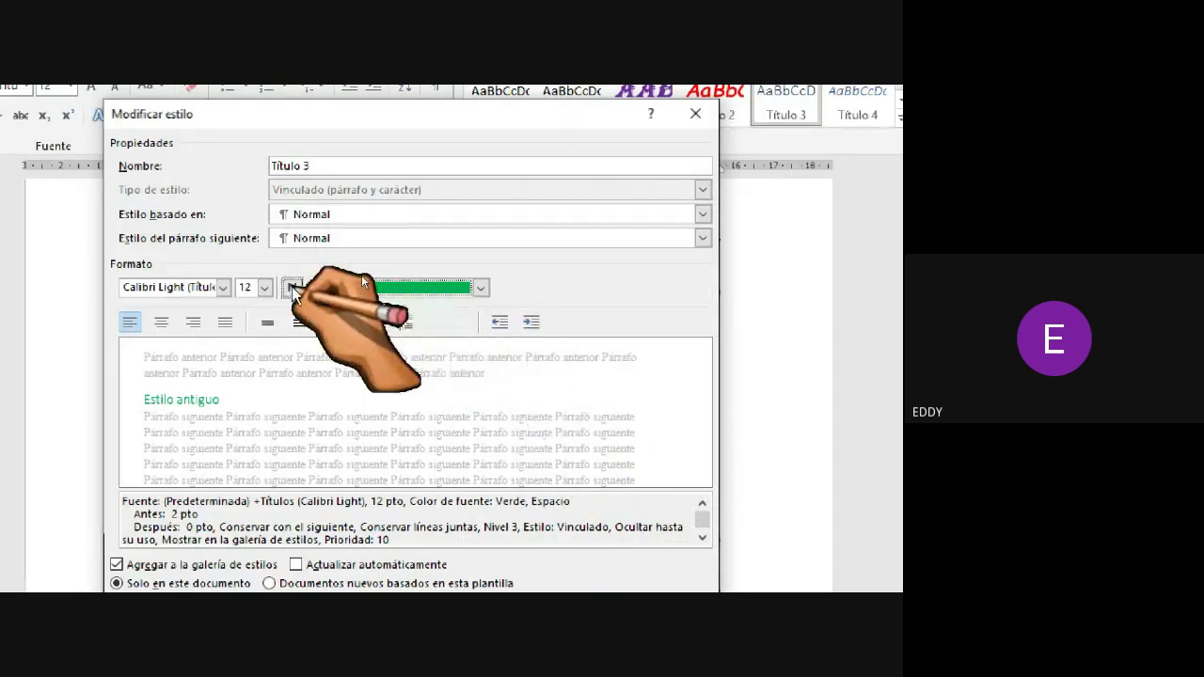
{"action": "left_click", "coordinate": [294, 287]}
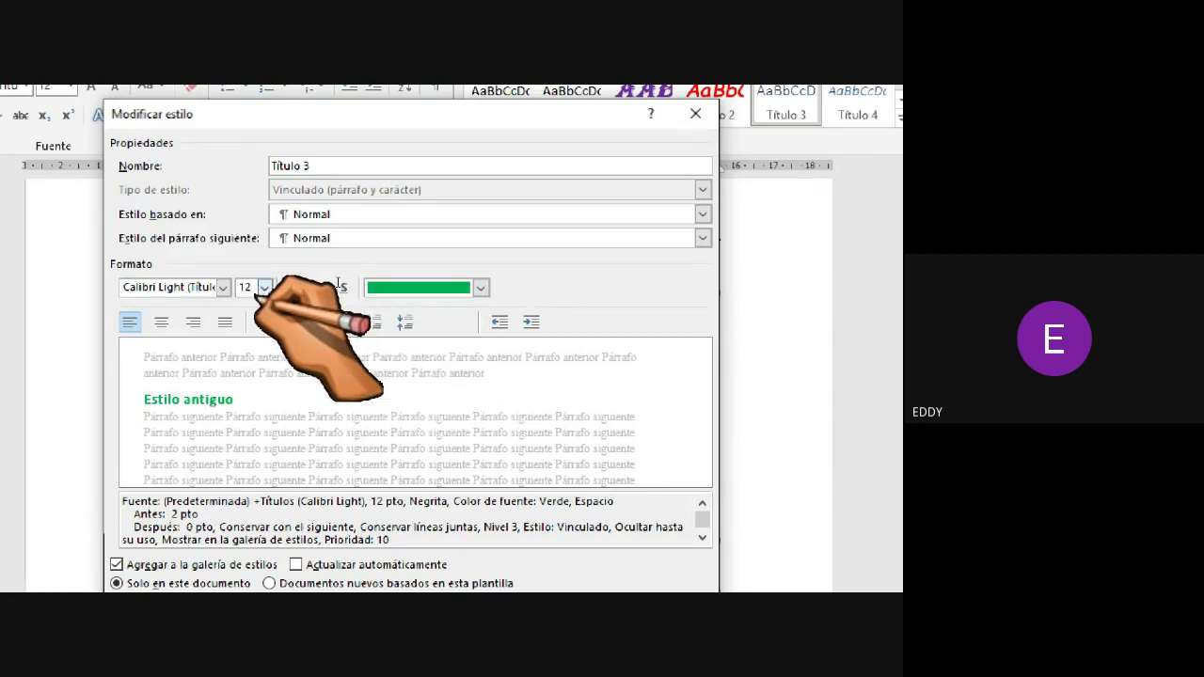
{"action": "left_click", "coordinate": [266, 290]}
{"action": "left_click", "coordinate": [266, 291]}
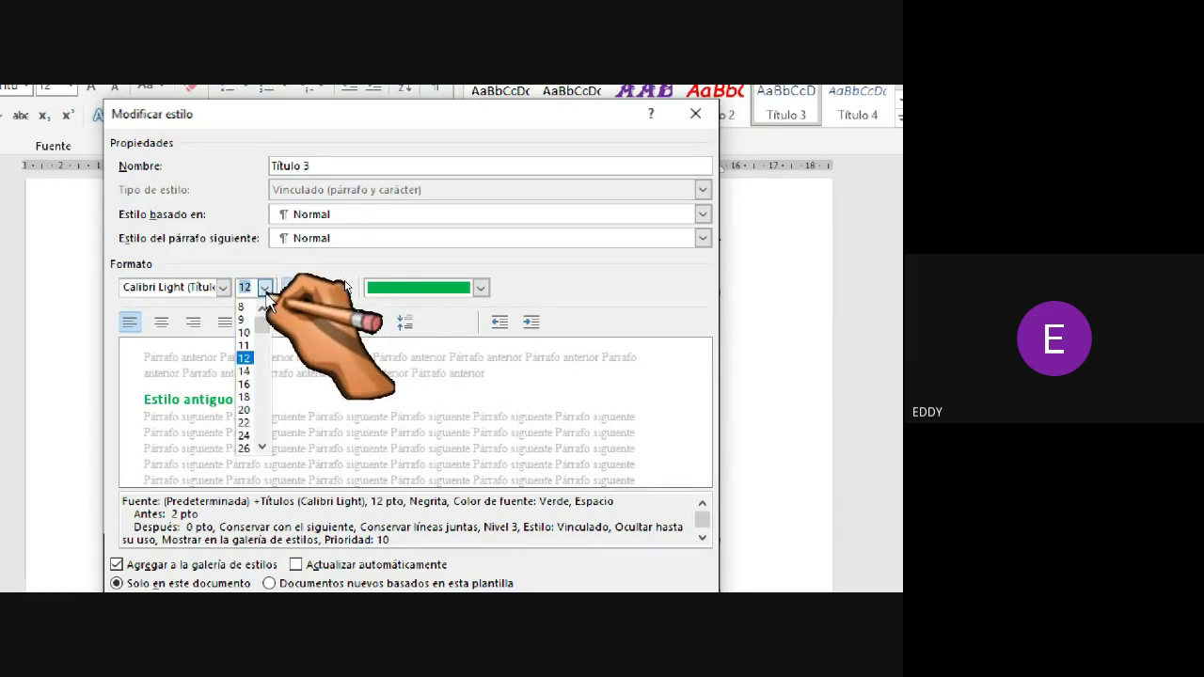
{"action": "left_click", "coordinate": [249, 373]}
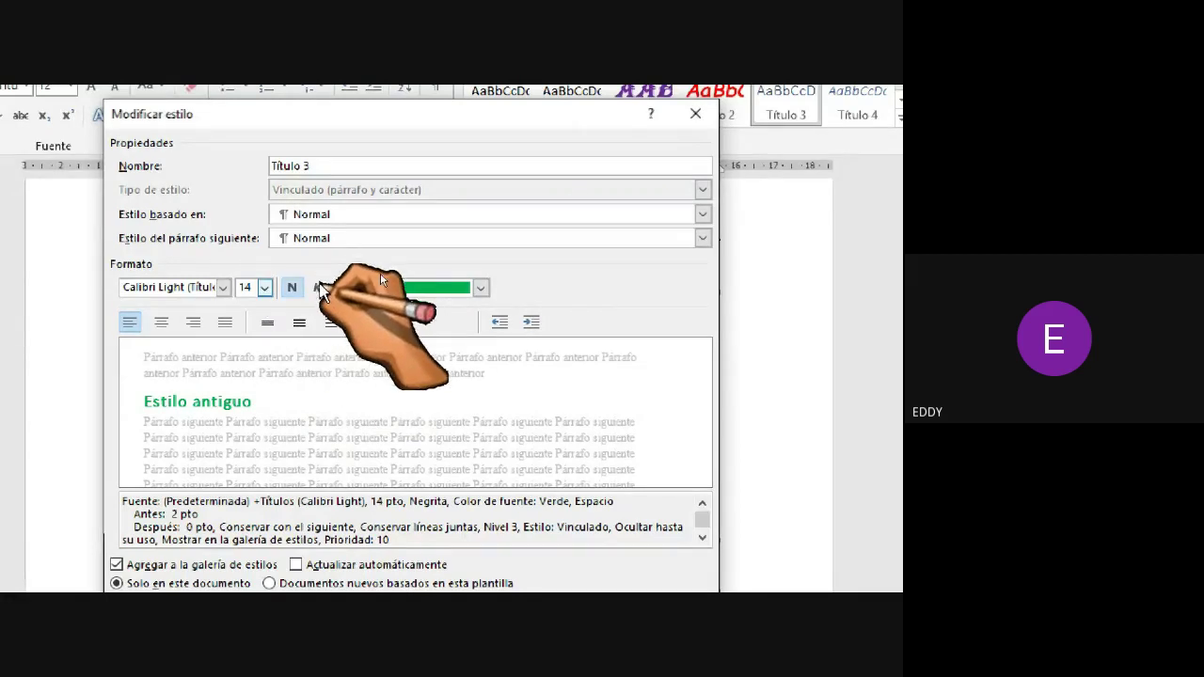
{"action": "left_click", "coordinate": [319, 287]}
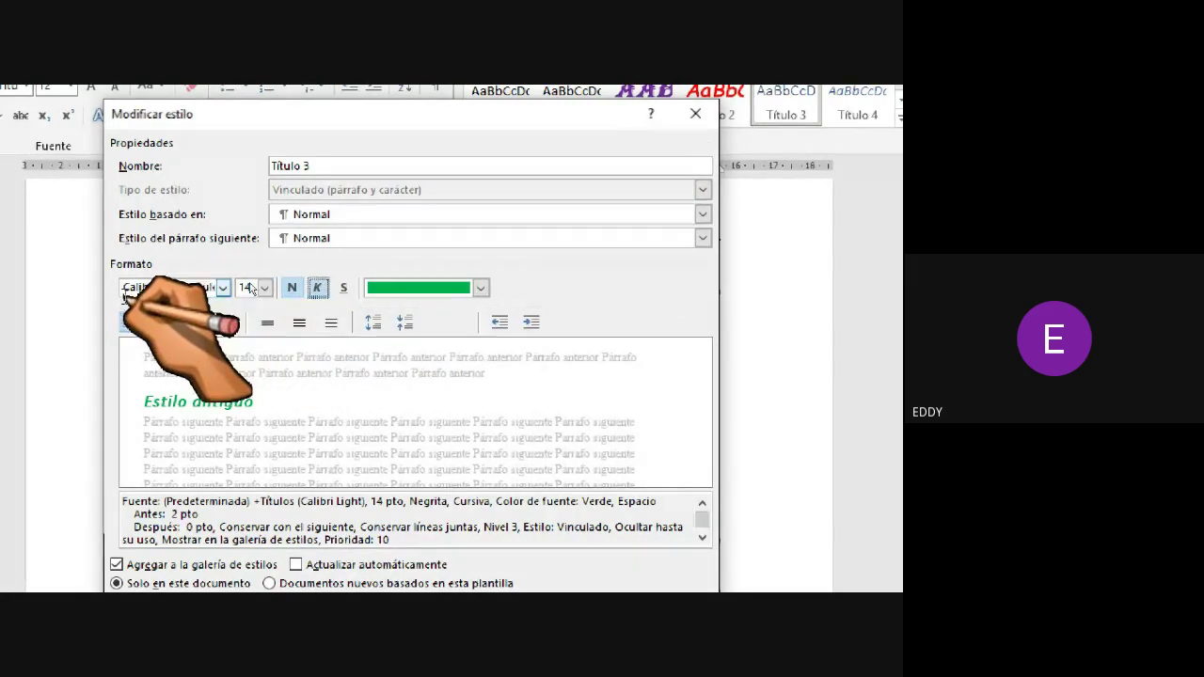
{"action": "left_click", "coordinate": [223, 288]}
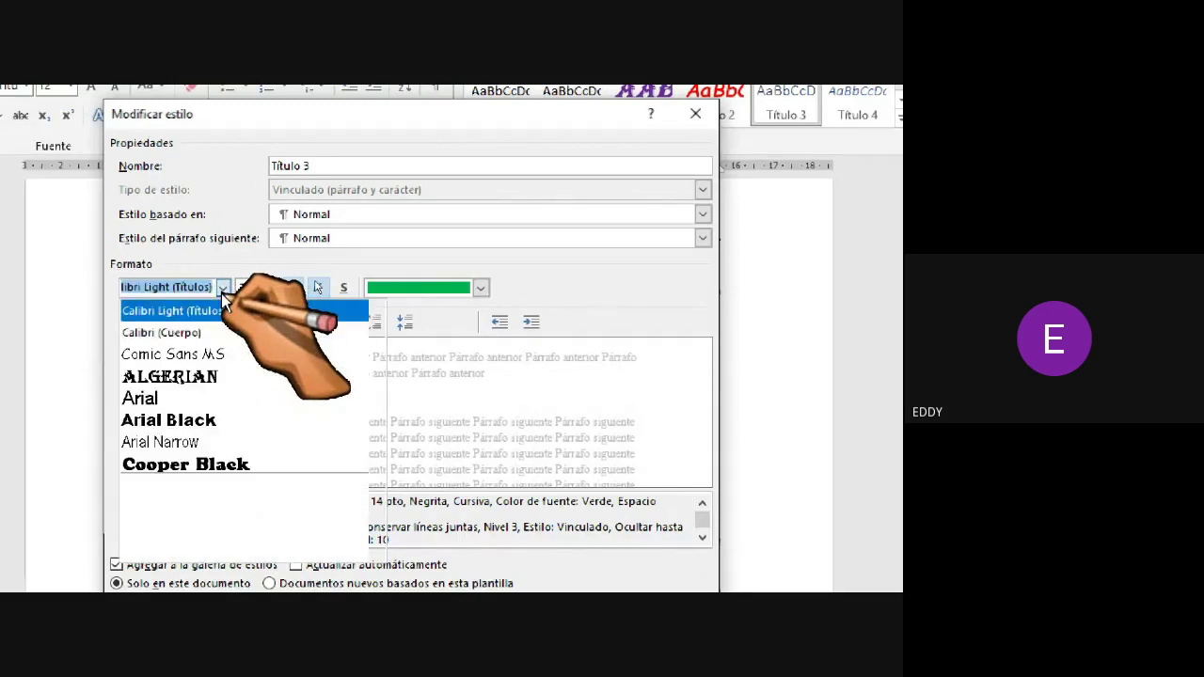
{"action": "left_click", "coordinate": [150, 314]}
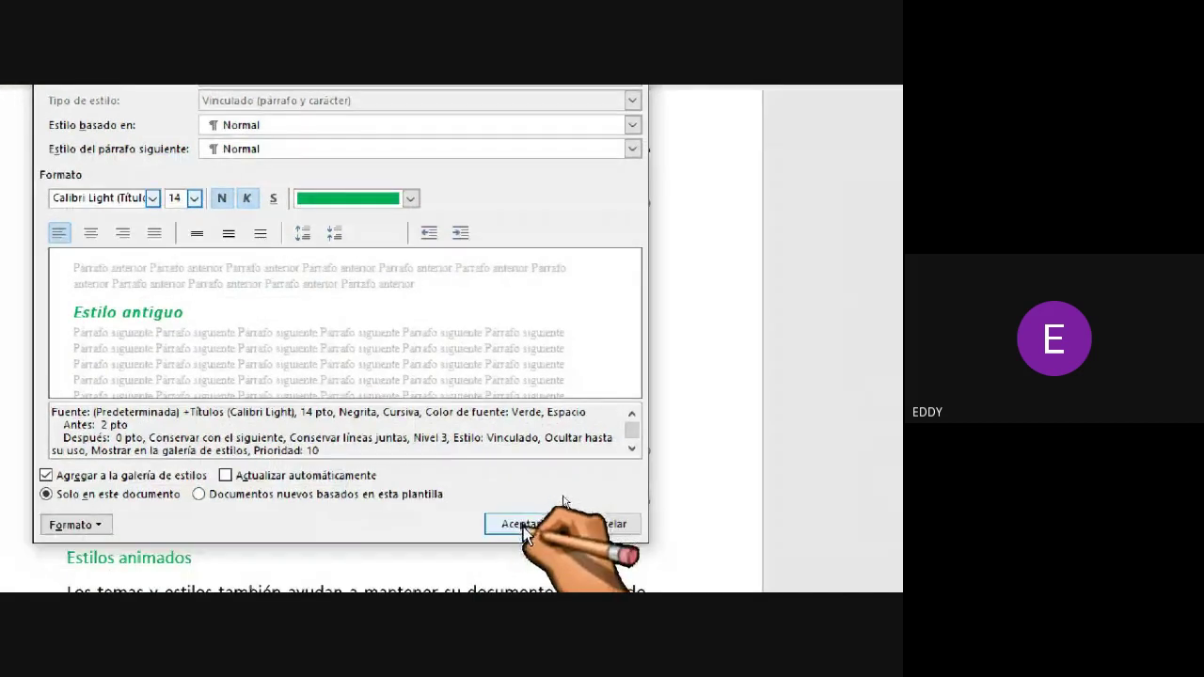
{"action": "left_click", "coordinate": [523, 525]}
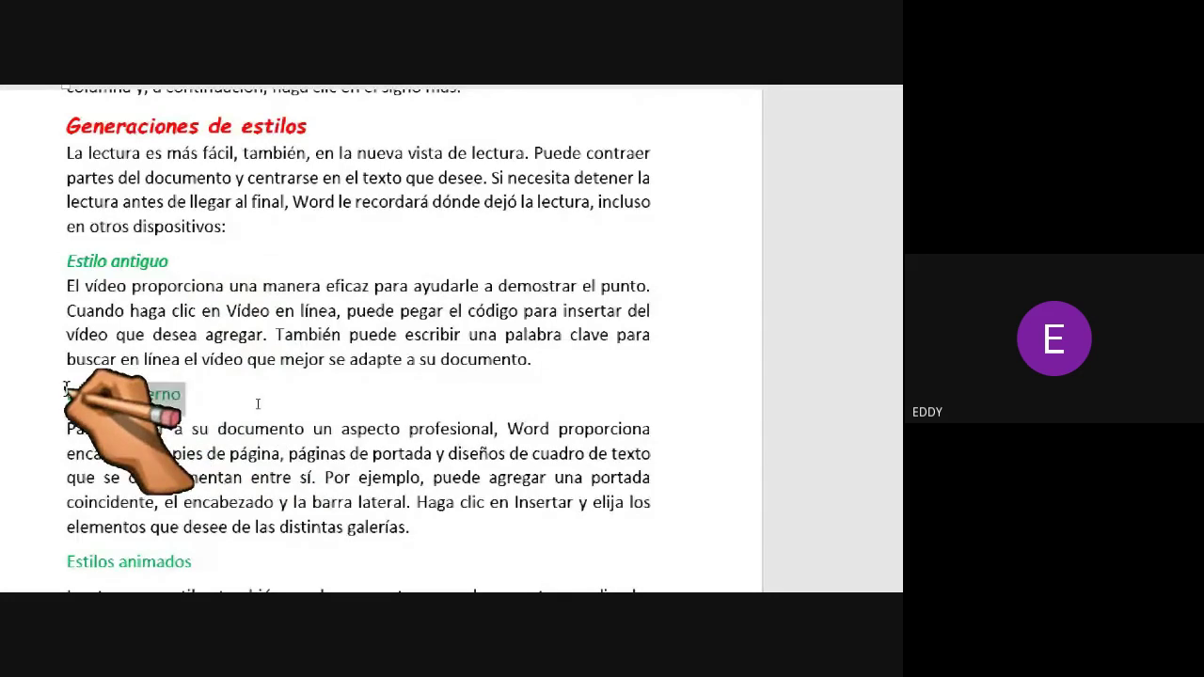
Step: Apply the Título 3 style to the green Estilo moderno and Estilos animados subheadings
{"action": "left_click_drag", "start_coordinate": [62, 394], "coordinate": [190, 395]}
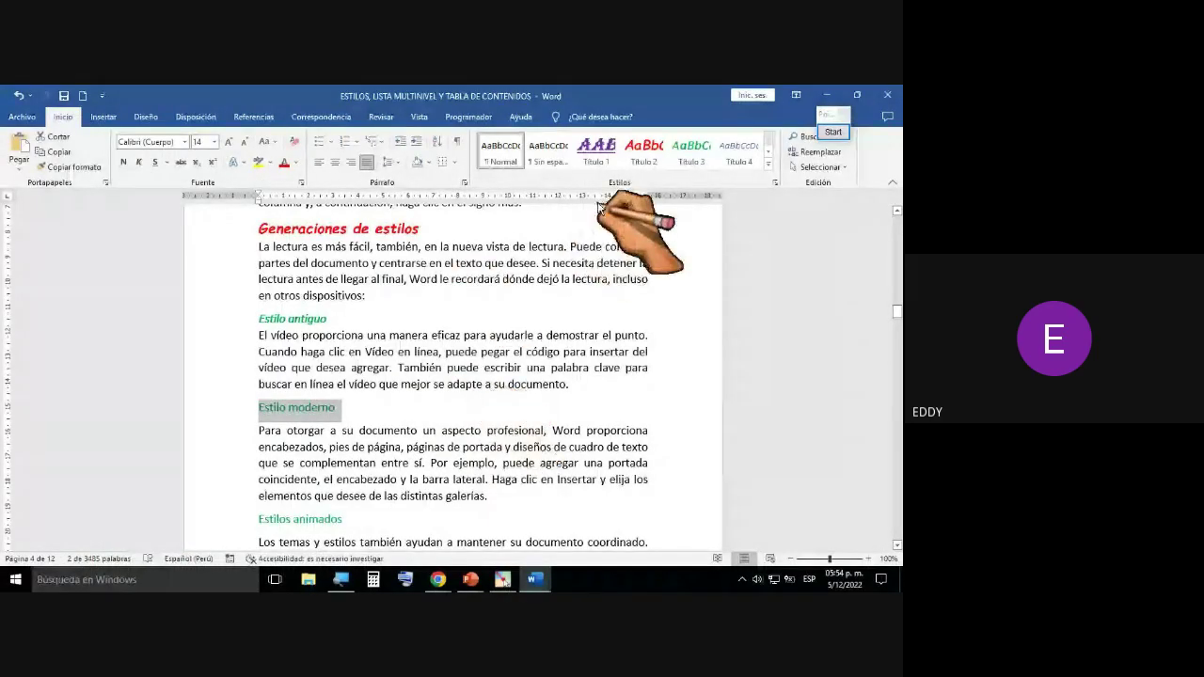
{"action": "left_click", "coordinate": [692, 156]}
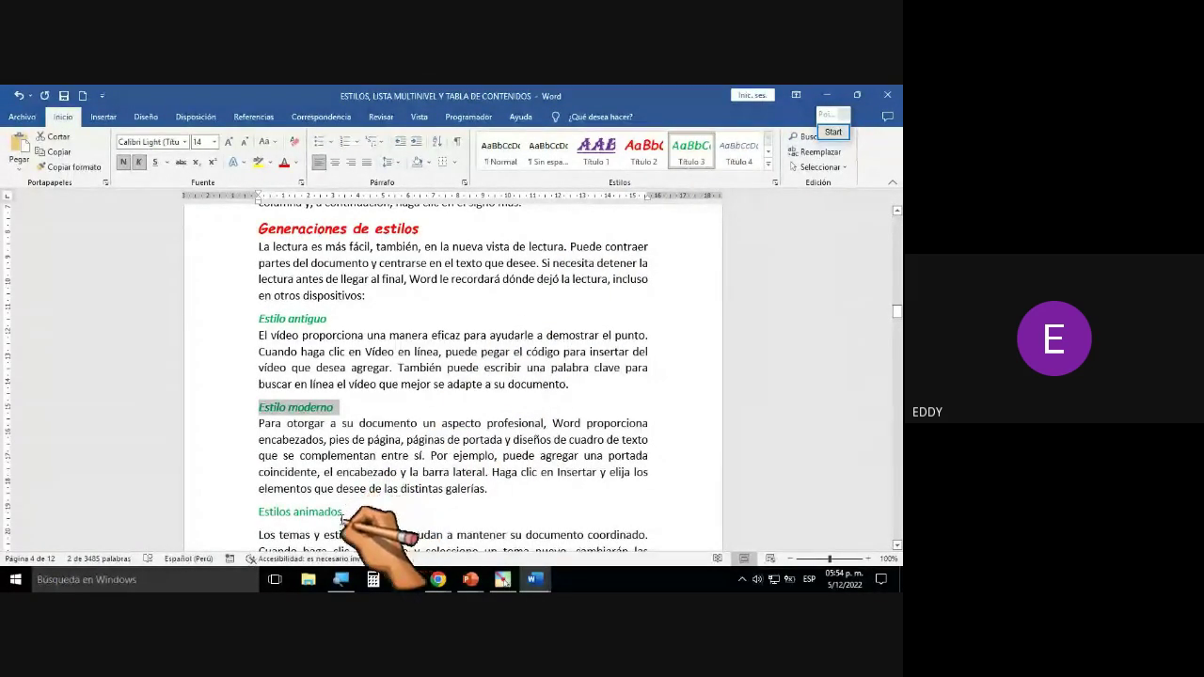
{"action": "left_click_drag", "start_coordinate": [352, 508], "coordinate": [259, 512]}
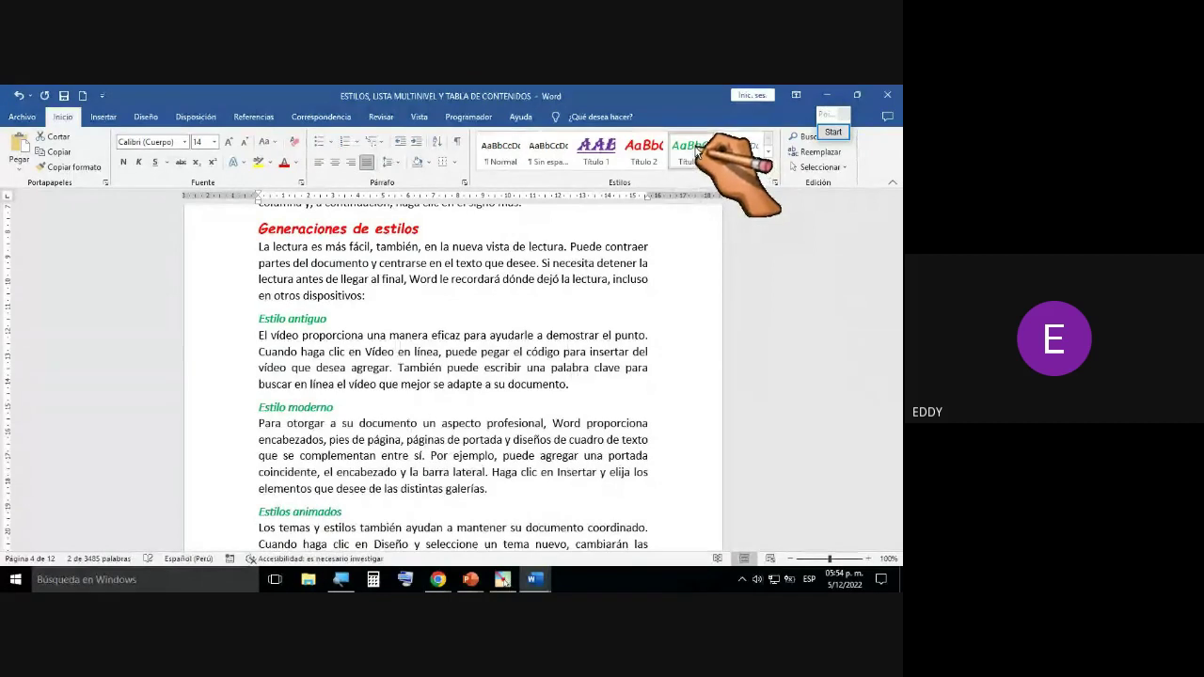
{"action": "left_click", "coordinate": [696, 152]}
Step: Apply the Título 3 style to the green Viñetas de símbolos subheading under Tipos de viñetas
{"action": "scroll", "coordinate": [536, 400], "scroll_direction": "down", "scroll_amount": 2}
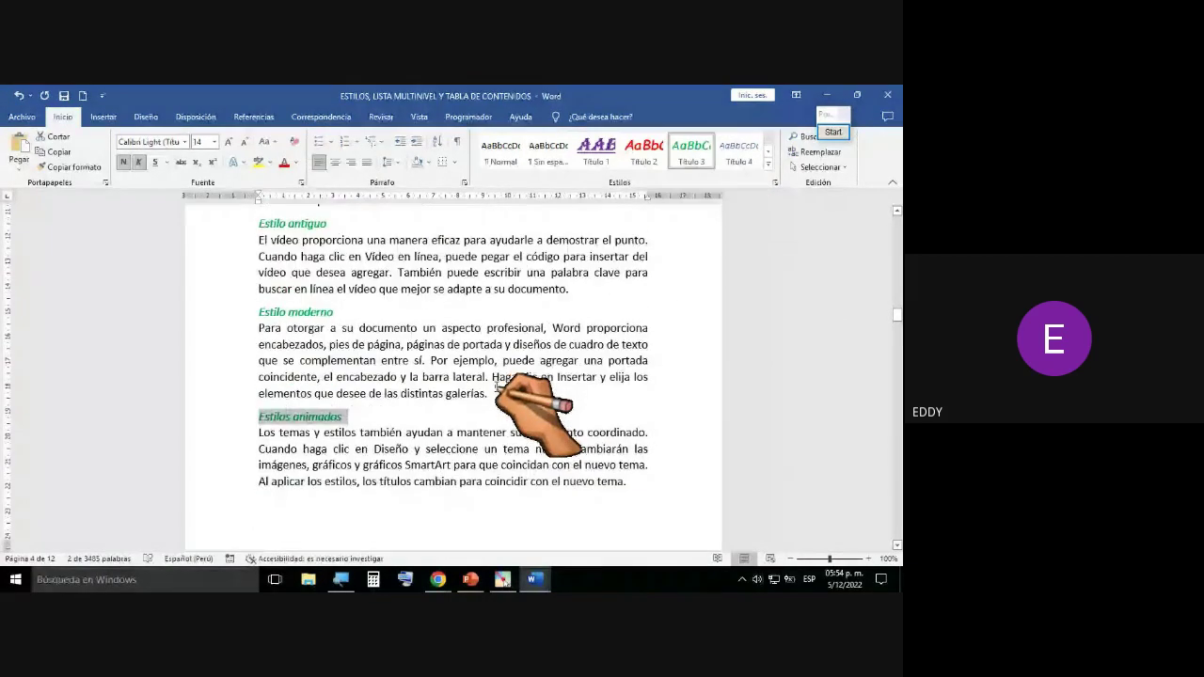
{"action": "scroll", "coordinate": [536, 400], "scroll_direction": "down", "scroll_amount": 7}
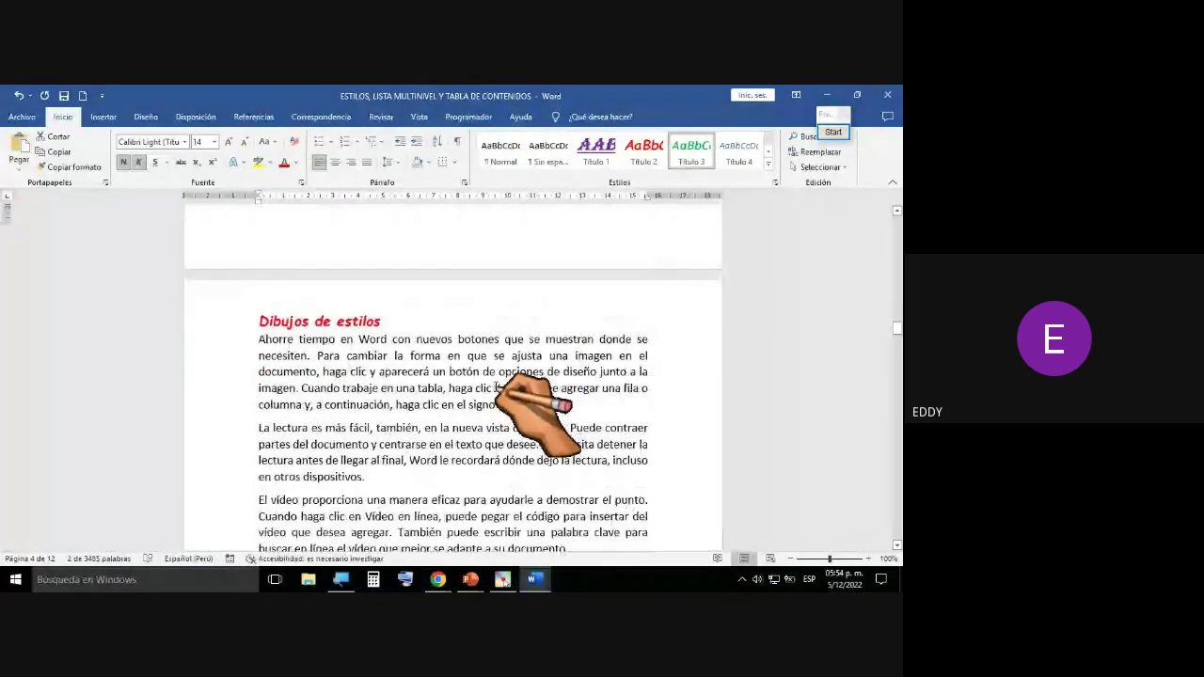
{"action": "scroll", "coordinate": [497, 385], "scroll_direction": "down", "scroll_amount": 9}
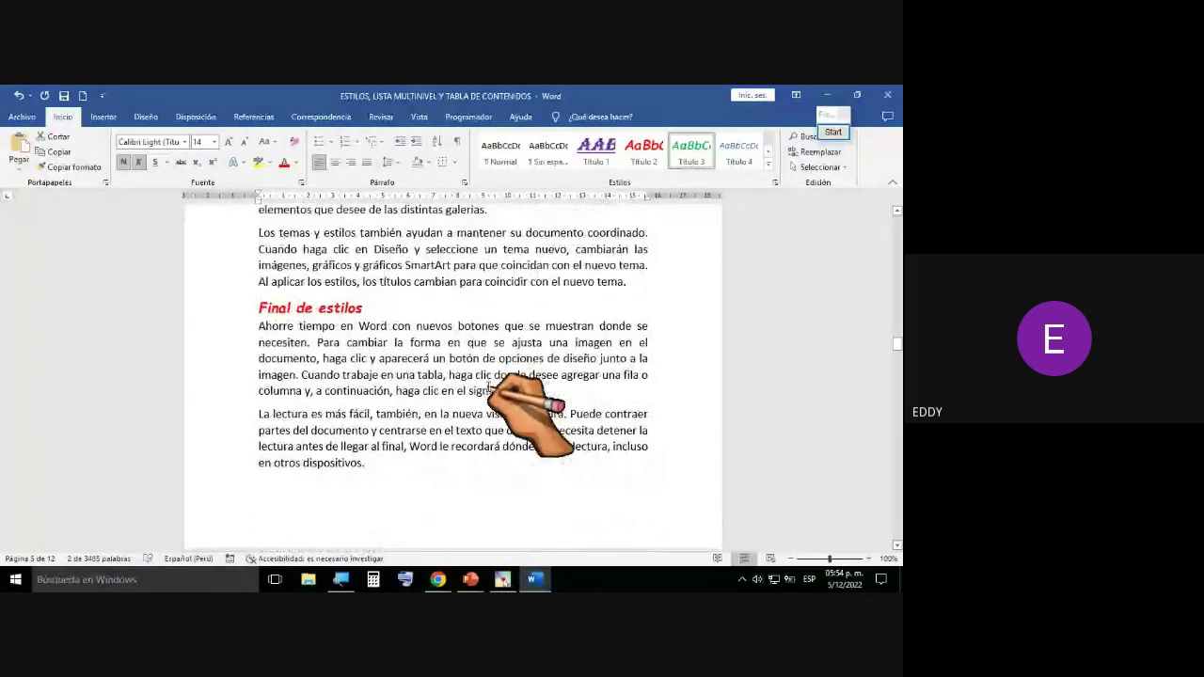
{"action": "scroll", "coordinate": [497, 386], "scroll_direction": "down", "scroll_amount": 7}
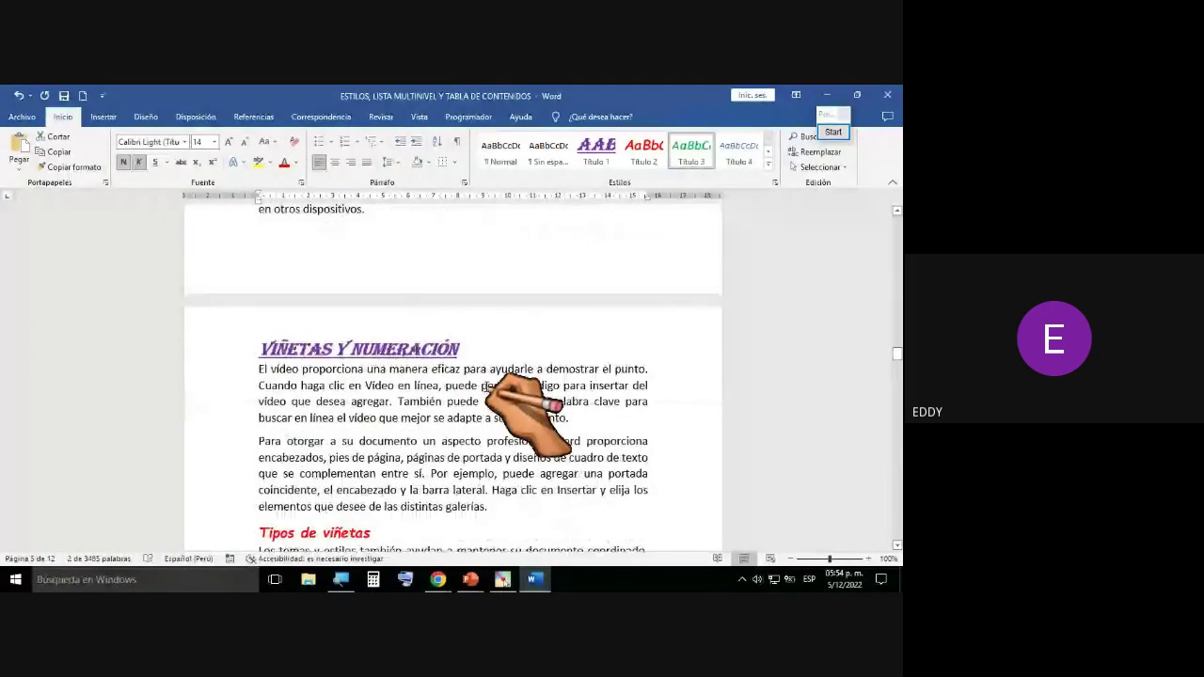
{"action": "scroll", "coordinate": [496, 385], "scroll_direction": "down", "scroll_amount": 2}
{"action": "scroll", "coordinate": [489, 383], "scroll_direction": "up", "scroll_amount": 5}
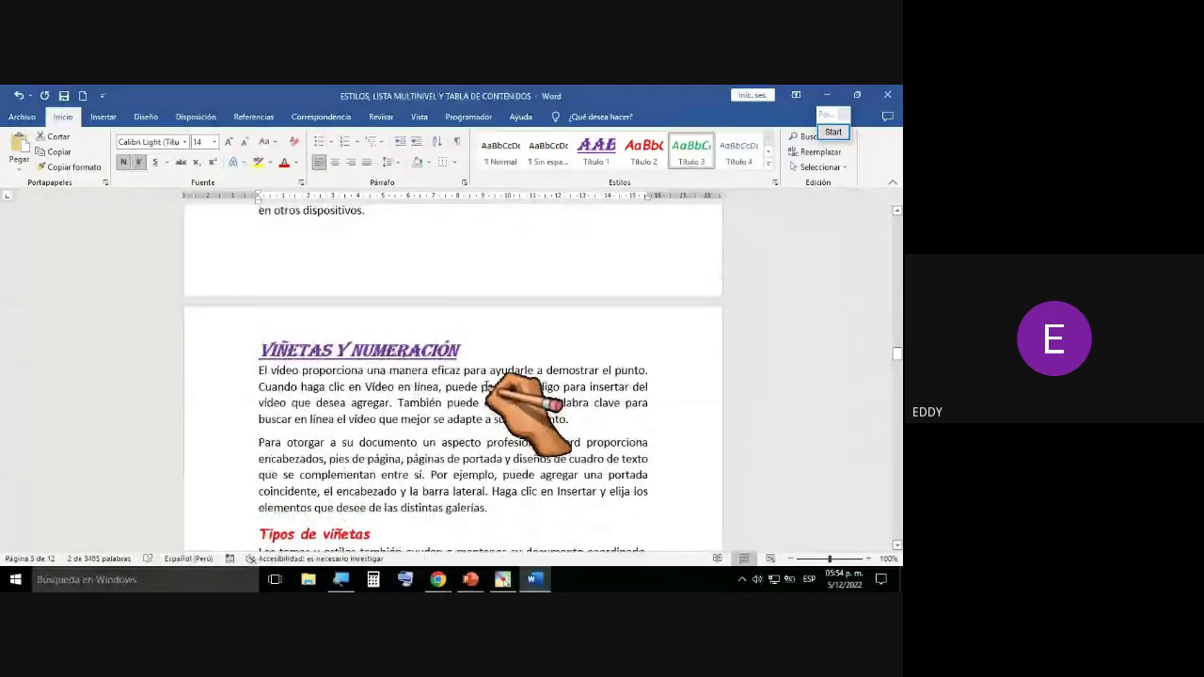
{"action": "scroll", "coordinate": [487, 384], "scroll_direction": "down", "scroll_amount": 7}
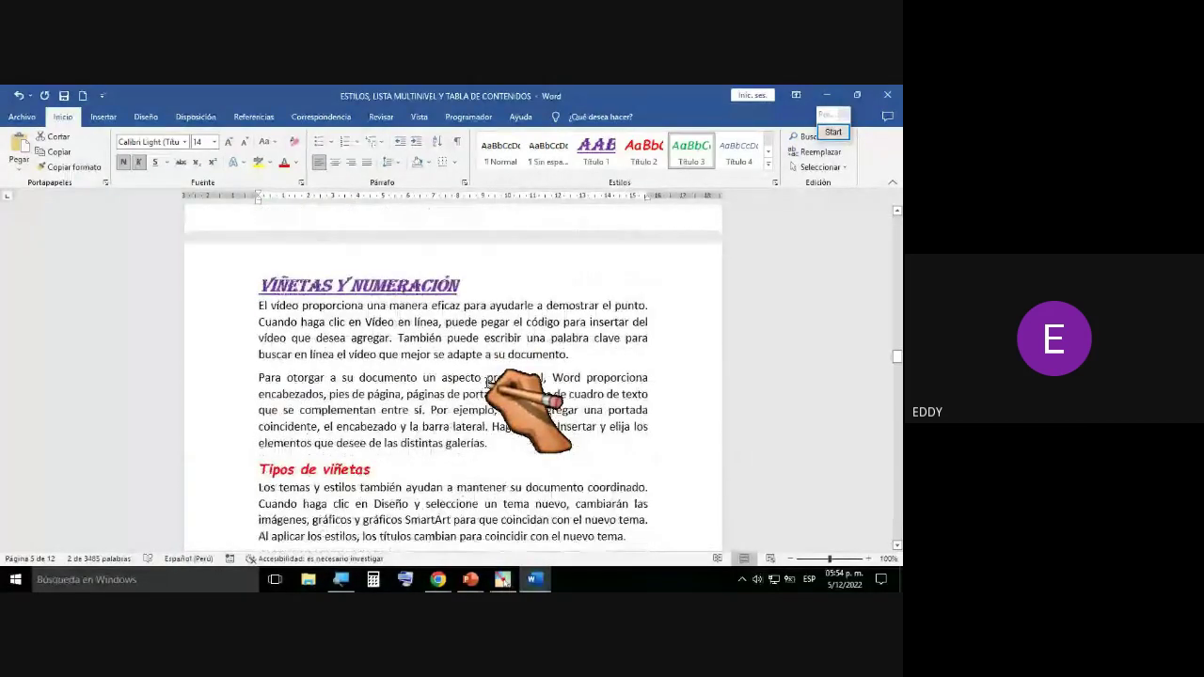
{"action": "scroll", "coordinate": [487, 384], "scroll_direction": "down", "scroll_amount": 3}
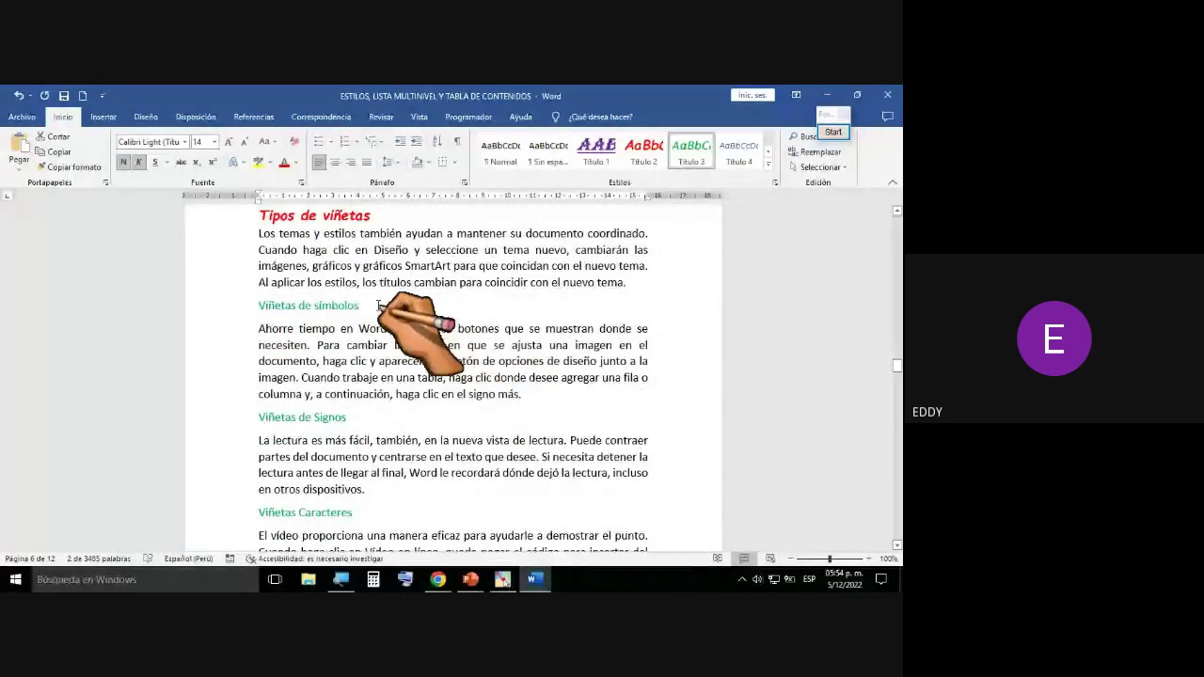
{"action": "left_click_drag", "start_coordinate": [271, 303], "coordinate": [259, 305]}
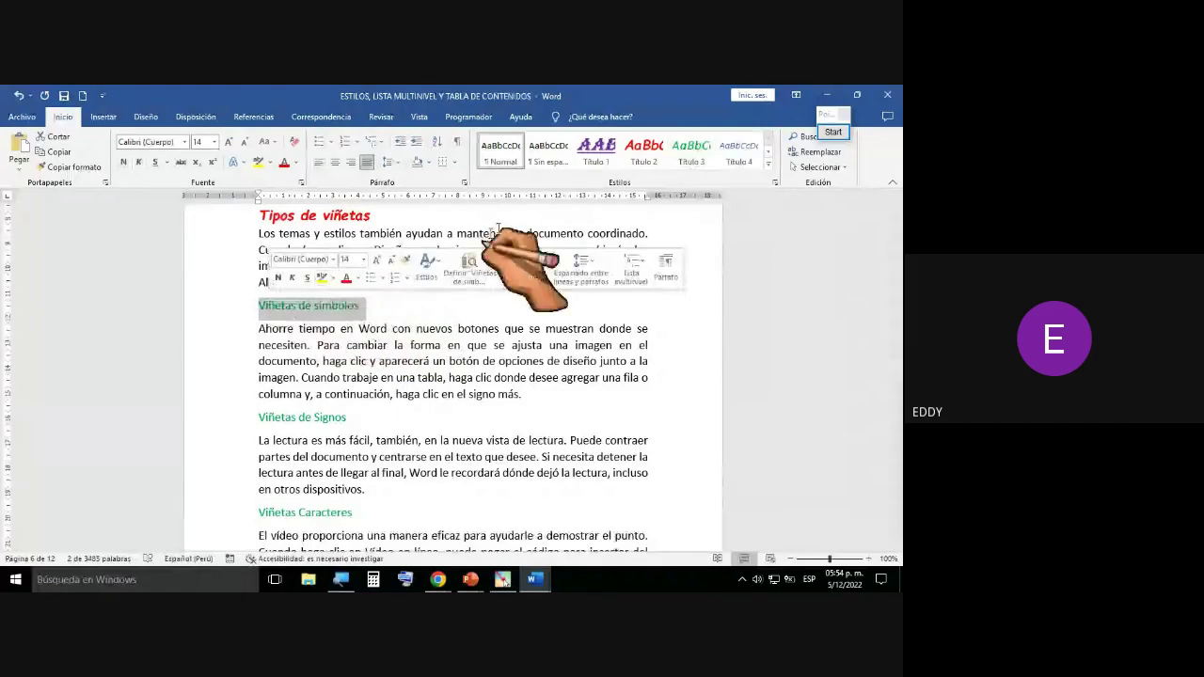
{"action": "left_click", "coordinate": [692, 152]}
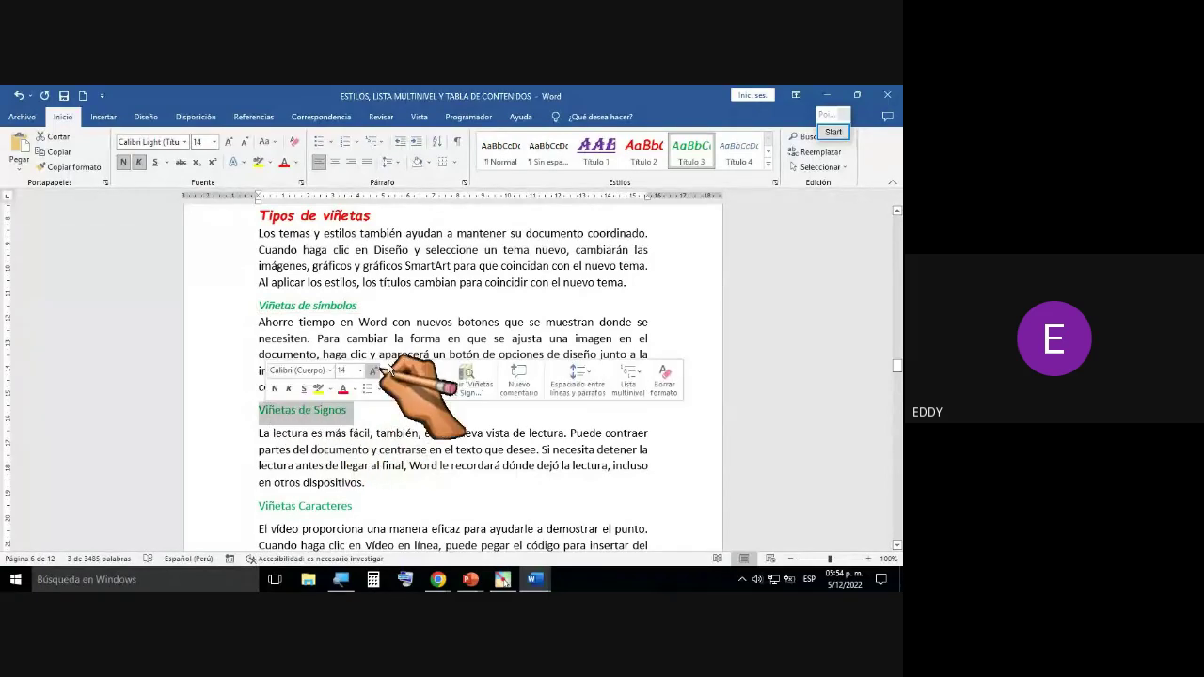
Step: Apply the Título 3 style to the green Viñetas de Signos and Viñetas Caracteres subheadings
{"action": "left_click", "coordinate": [692, 152]}
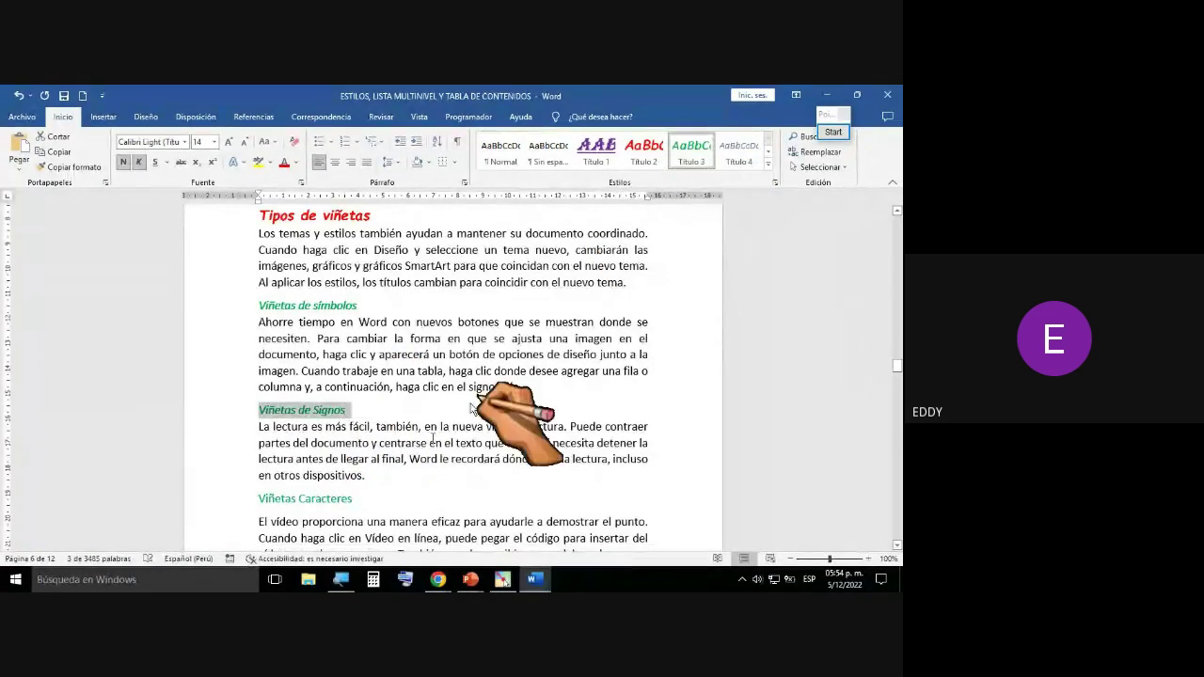
{"action": "scroll", "coordinate": [472, 407], "scroll_direction": "down", "scroll_amount": 3}
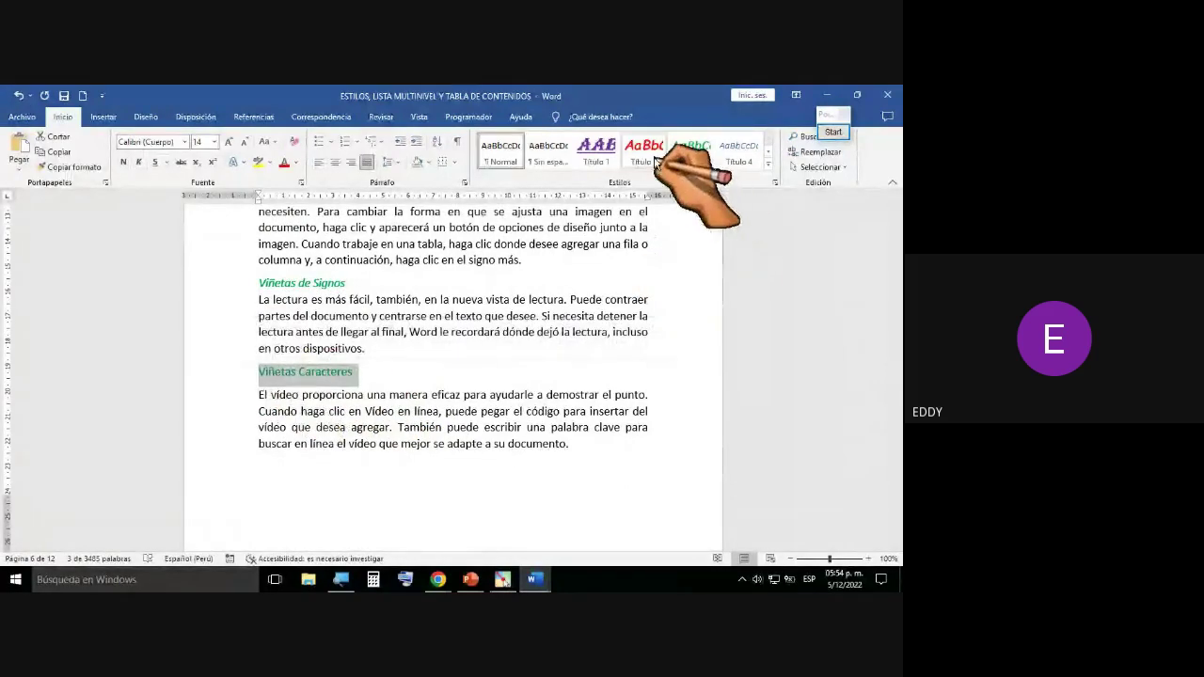
{"action": "left_click", "coordinate": [703, 150]}
{"action": "left_click", "coordinate": [701, 151]}
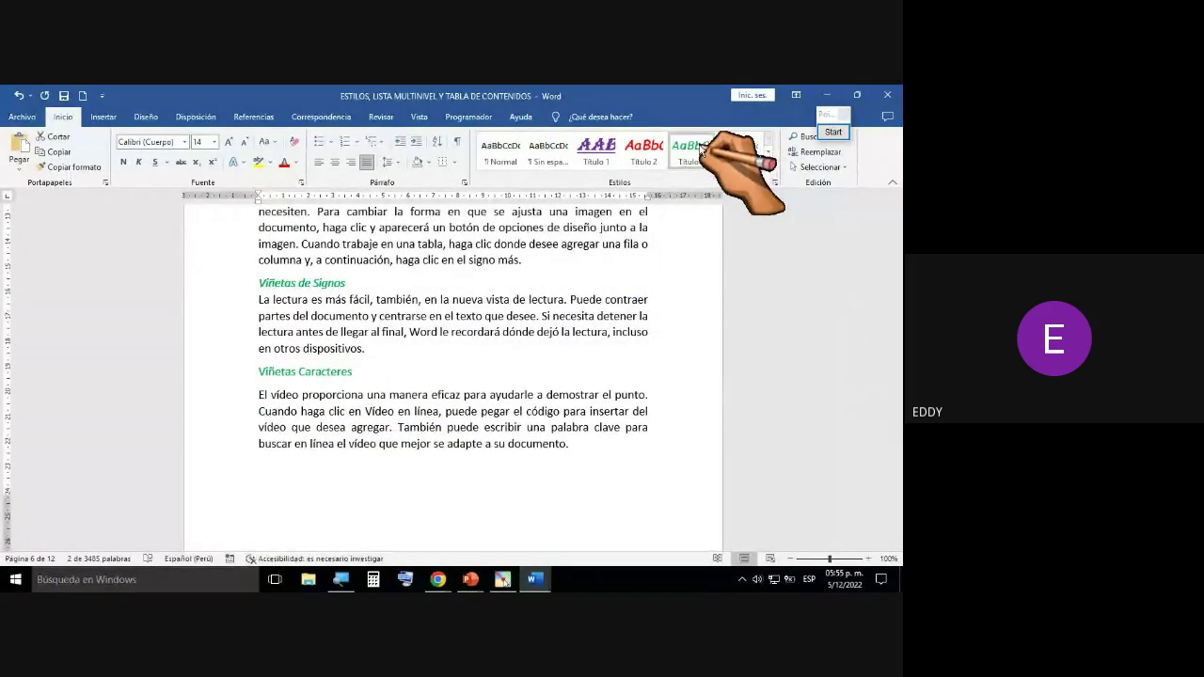
Step: Apply the Título 3 style to the Numeración en Letras and Numeración en Números reales subheadings under Tipos de Numeración
{"action": "scroll", "coordinate": [452, 376], "scroll_direction": "down", "scroll_amount": 2}
{"action": "scroll", "coordinate": [450, 376], "scroll_direction": "down", "scroll_amount": 5}
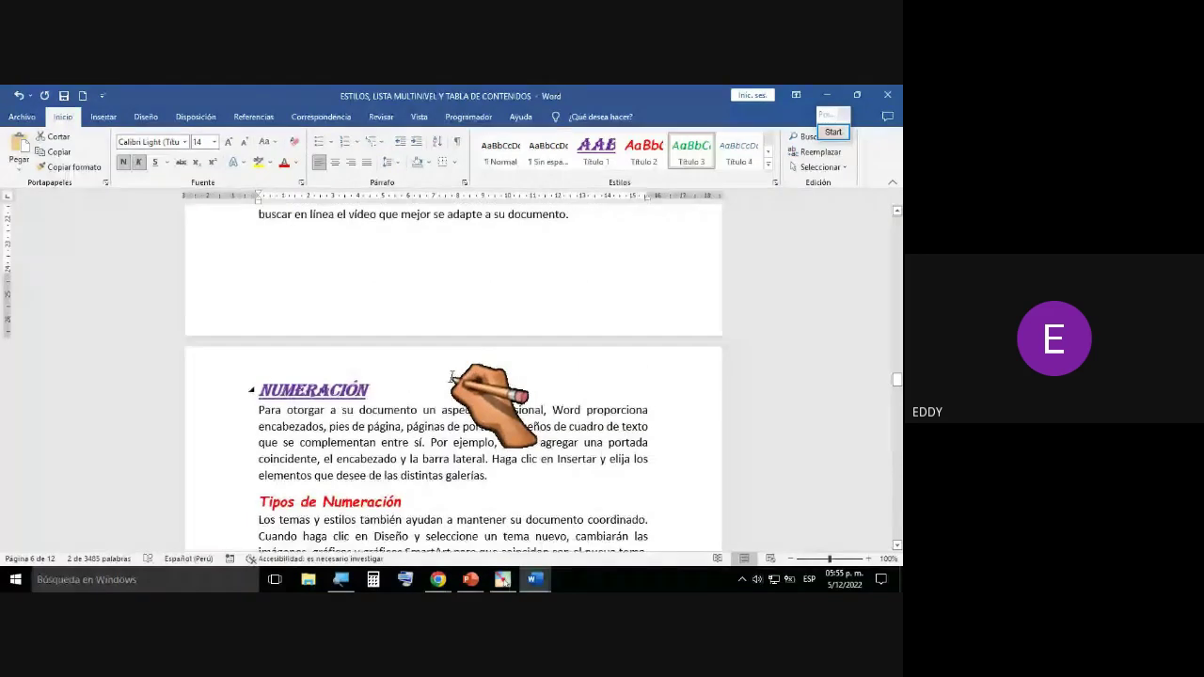
{"action": "scroll", "coordinate": [450, 376], "scroll_direction": "down", "scroll_amount": 3}
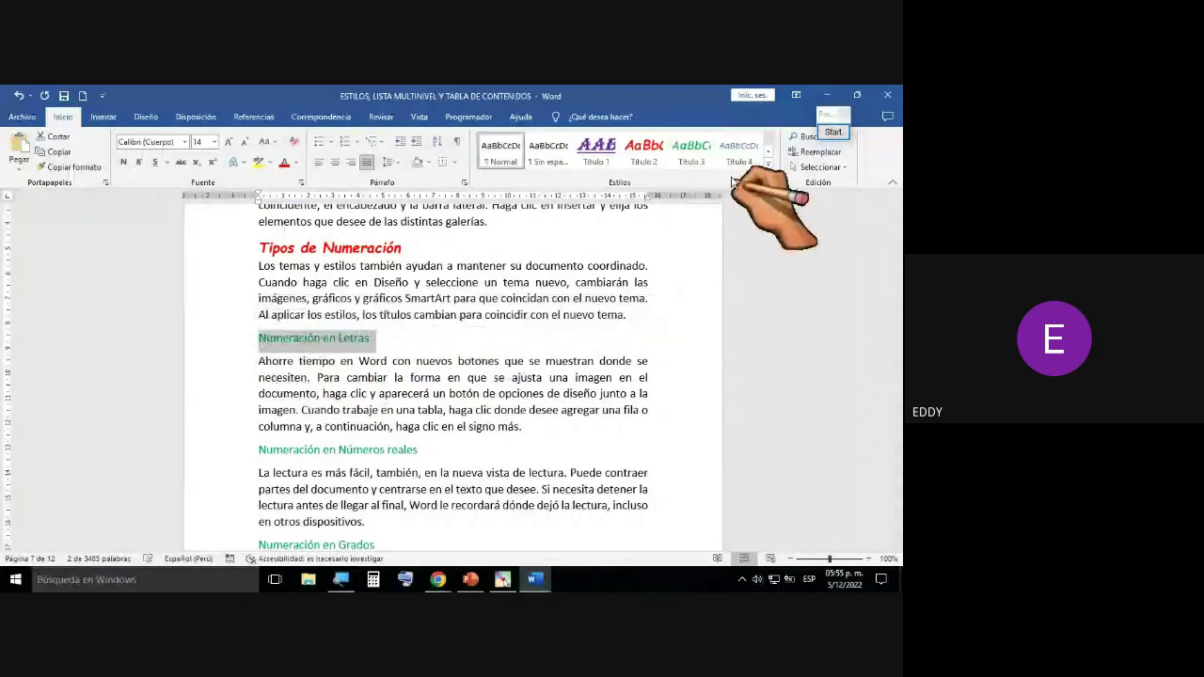
{"action": "left_click", "coordinate": [698, 153]}
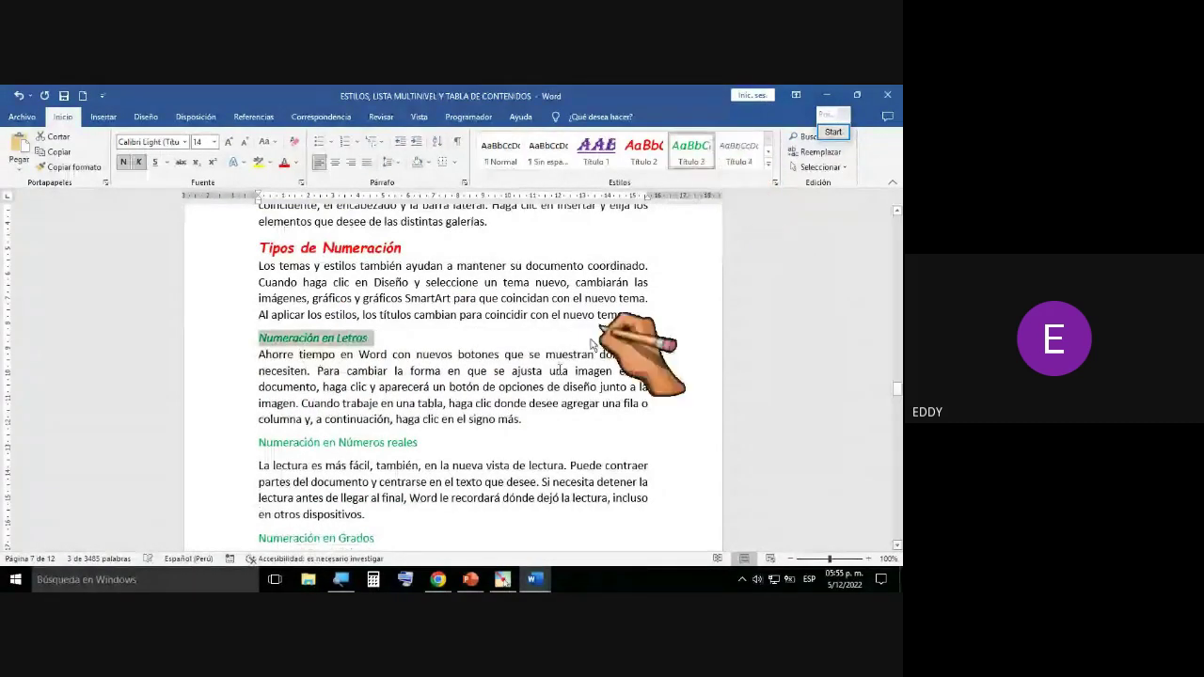
{"action": "left_click_drag", "start_coordinate": [439, 442], "coordinate": [342, 441]}
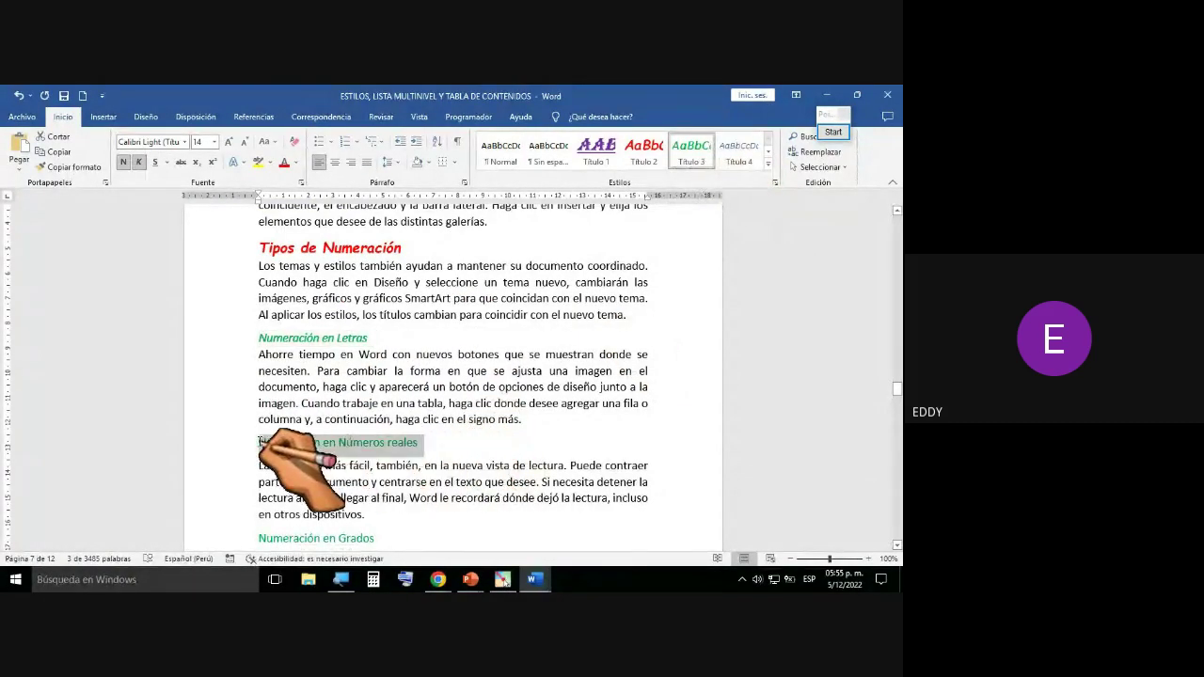
Step: Apply the Título 3 style to the headings "Numeración en Números reales", "Numeración en Grados" and "Numeración en Palabras"
{"action": "left_click", "coordinate": [698, 153]}
{"action": "scroll", "coordinate": [452, 433], "scroll_direction": "down", "scroll_amount": 3}
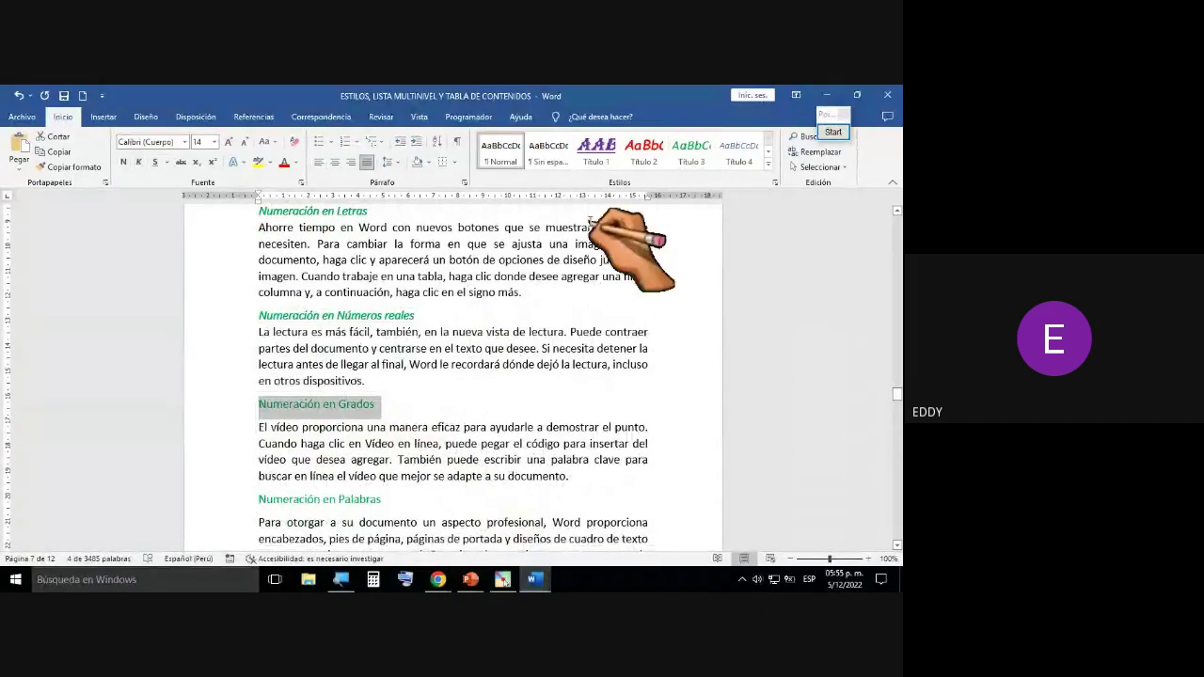
{"action": "left_click", "coordinate": [694, 156]}
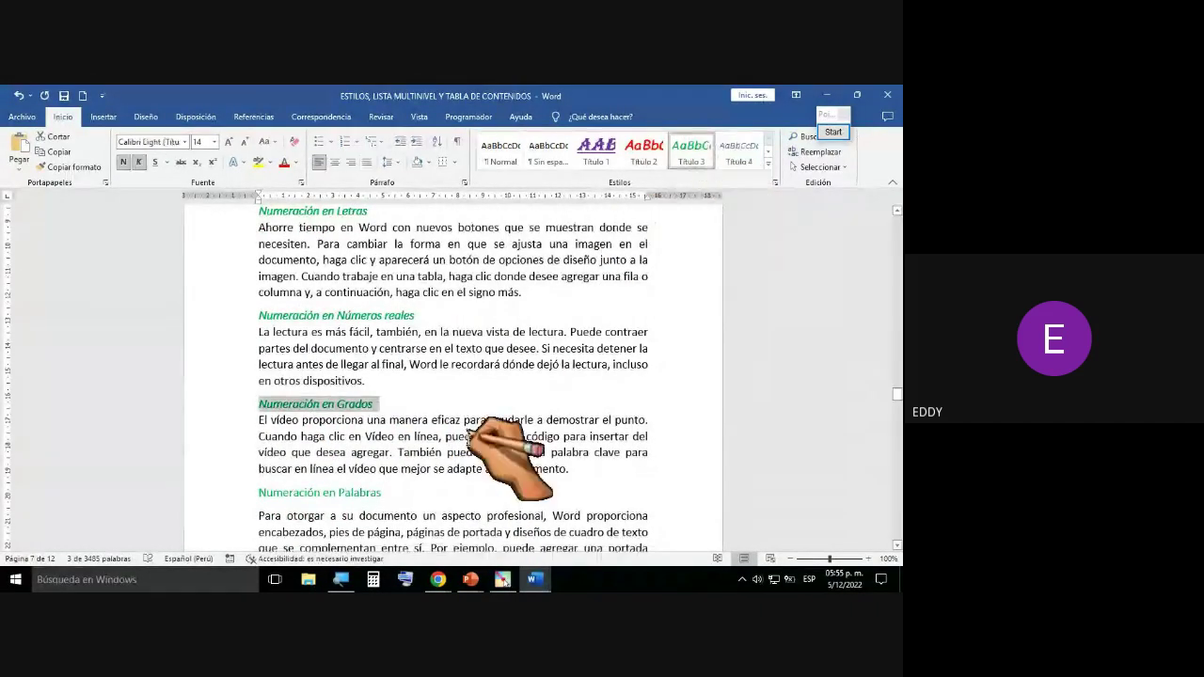
{"action": "scroll", "coordinate": [489, 452], "scroll_direction": "down", "scroll_amount": 3}
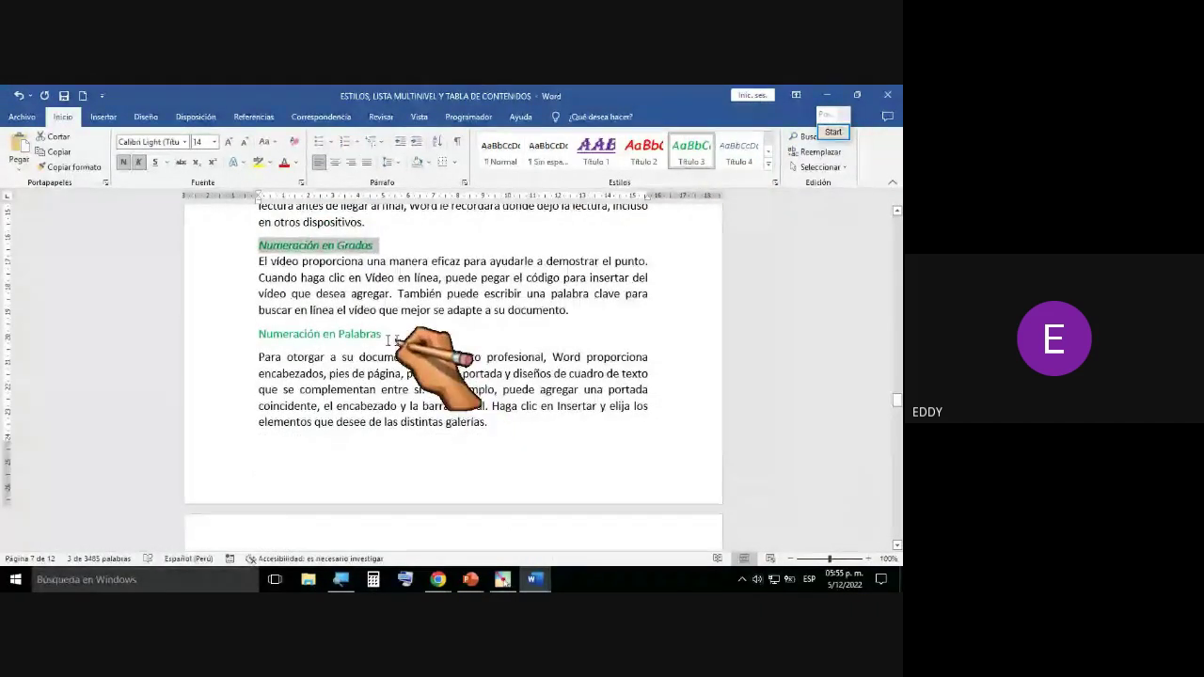
{"action": "left_click_drag", "start_coordinate": [387, 341], "coordinate": [273, 338]}
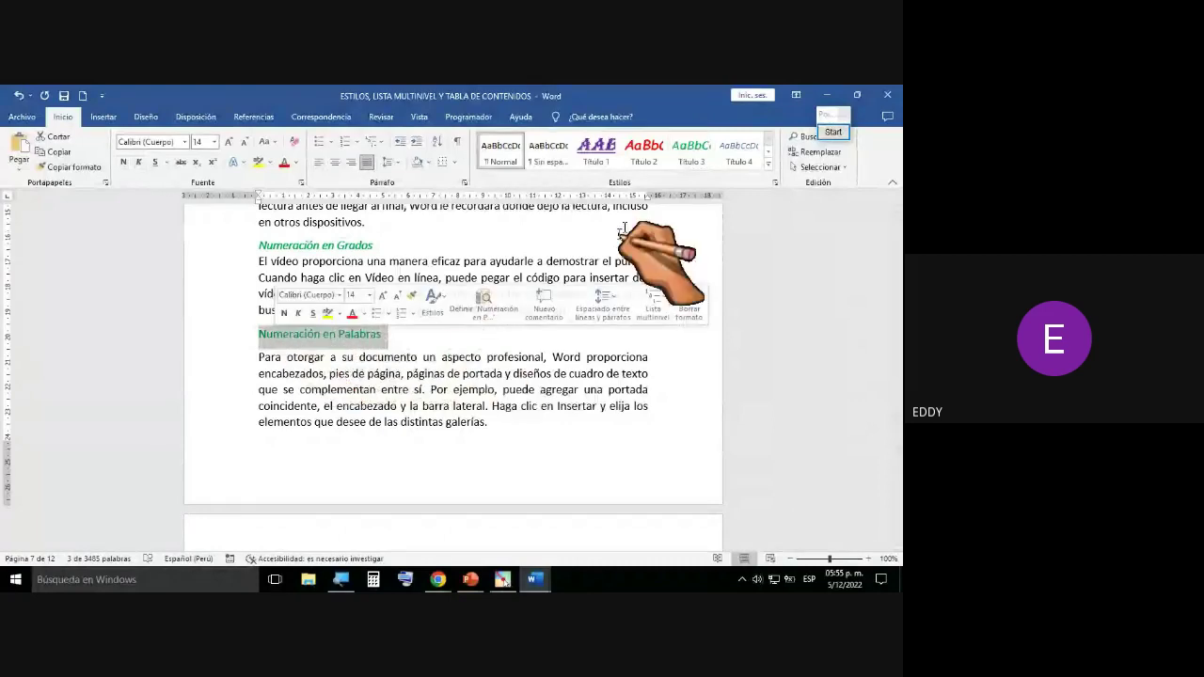
{"action": "left_click", "coordinate": [698, 155]}
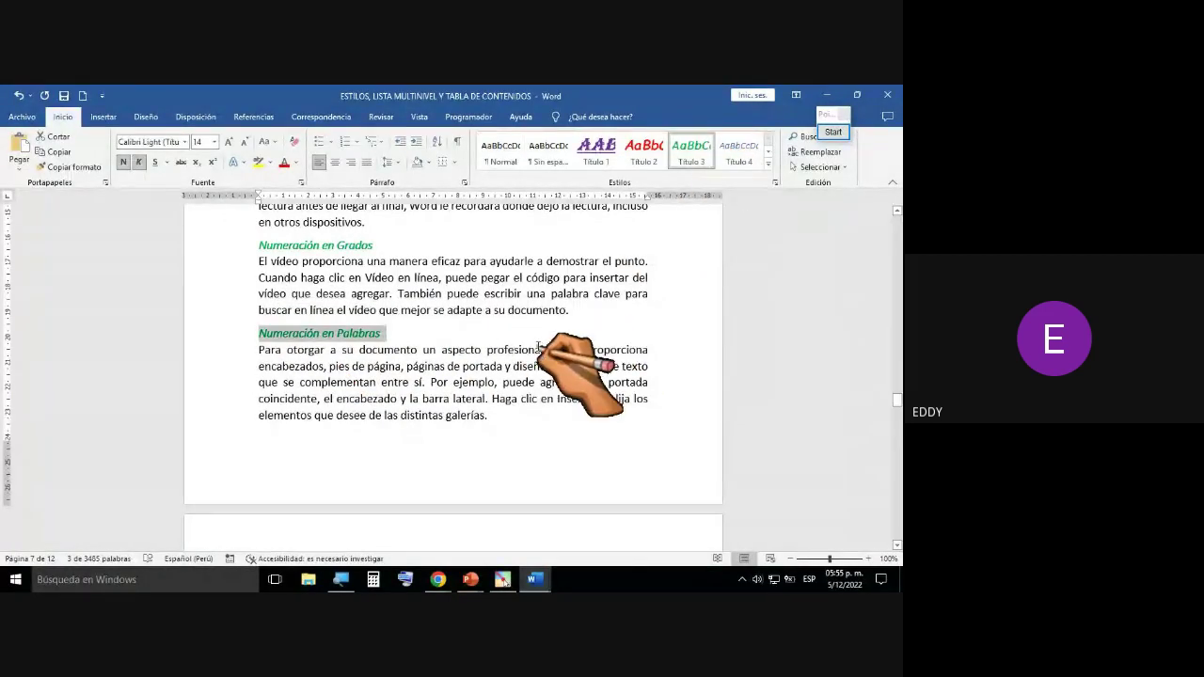
Step: Apply the Título 3 style to the headings "Letra Capital en Margen" and "Letra Capital en Texto" under "Tipos de Letra Capital"
{"action": "scroll", "coordinate": [536, 352], "scroll_direction": "up", "scroll_amount": 3}
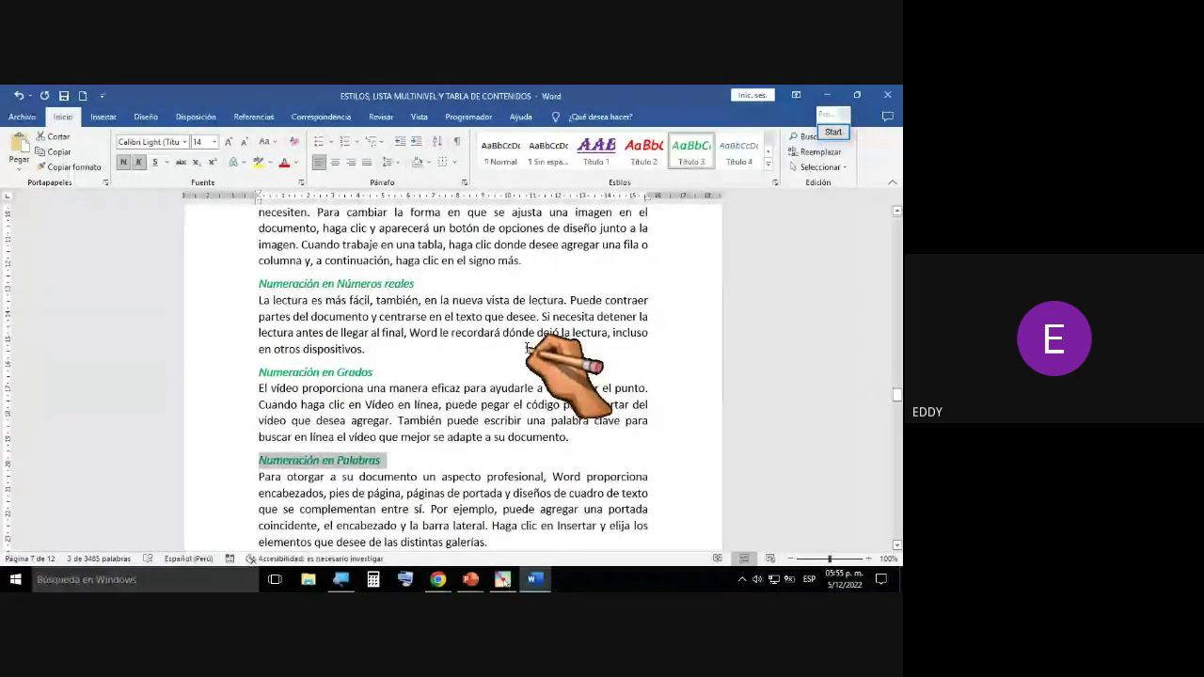
{"action": "scroll", "coordinate": [532, 348], "scroll_direction": "down", "scroll_amount": 8}
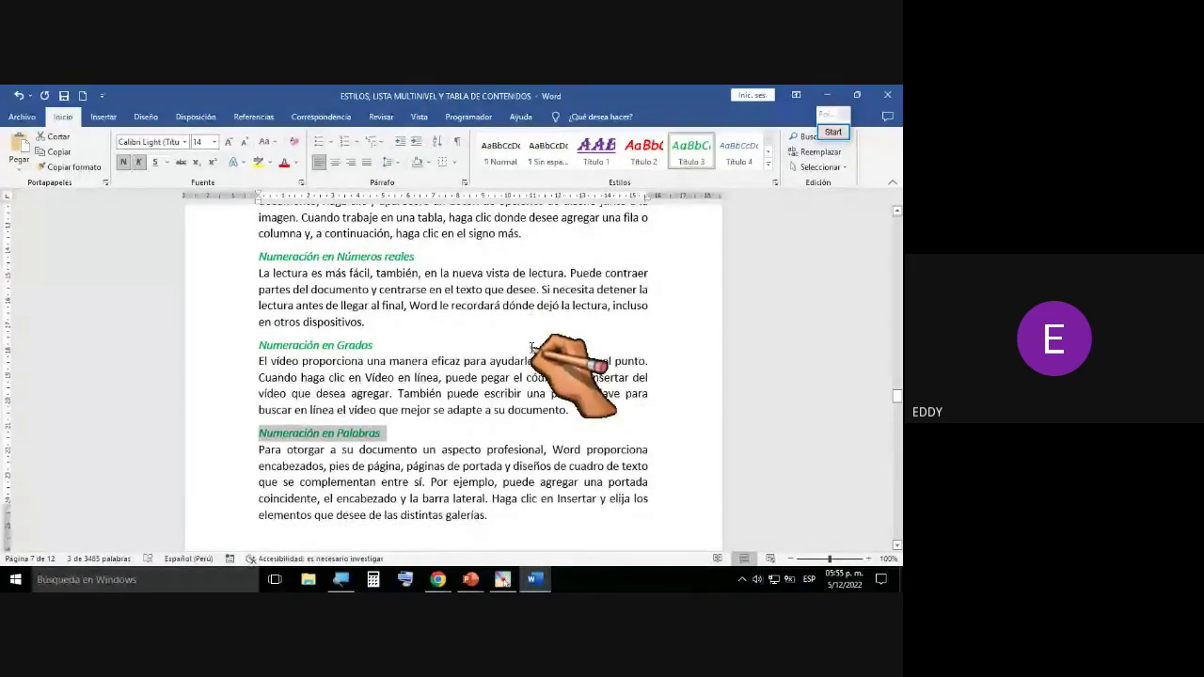
{"action": "scroll", "coordinate": [527, 349], "scroll_direction": "down", "scroll_amount": 2}
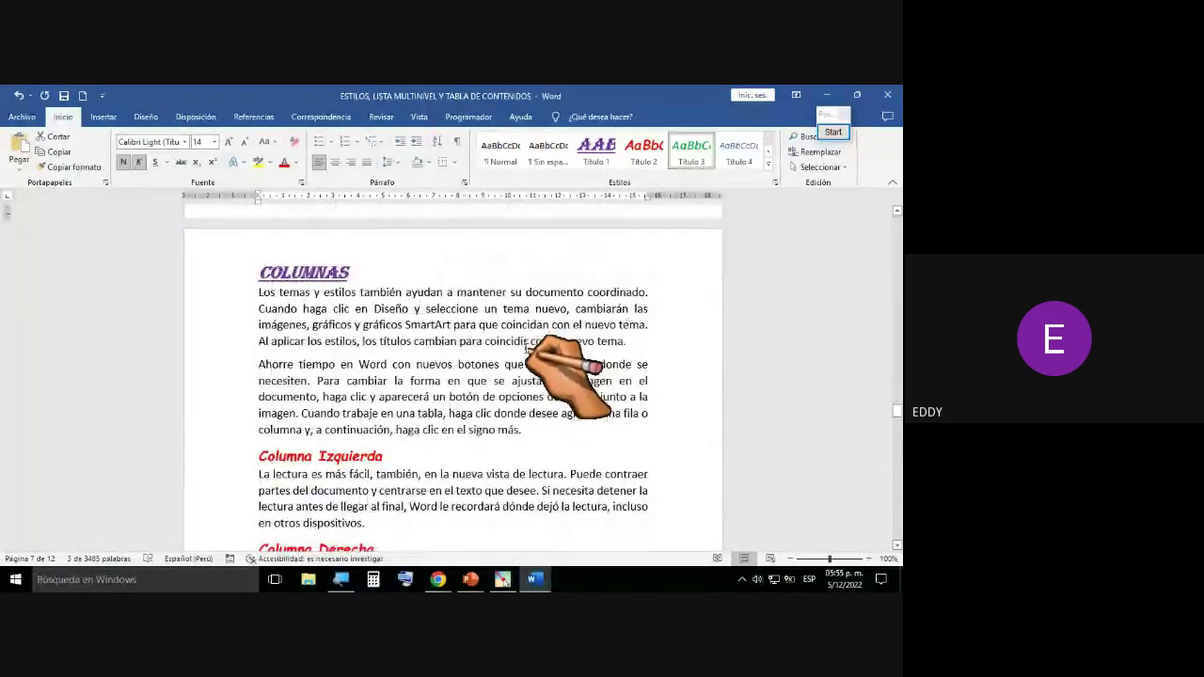
{"action": "scroll", "coordinate": [528, 346], "scroll_direction": "down", "scroll_amount": 5}
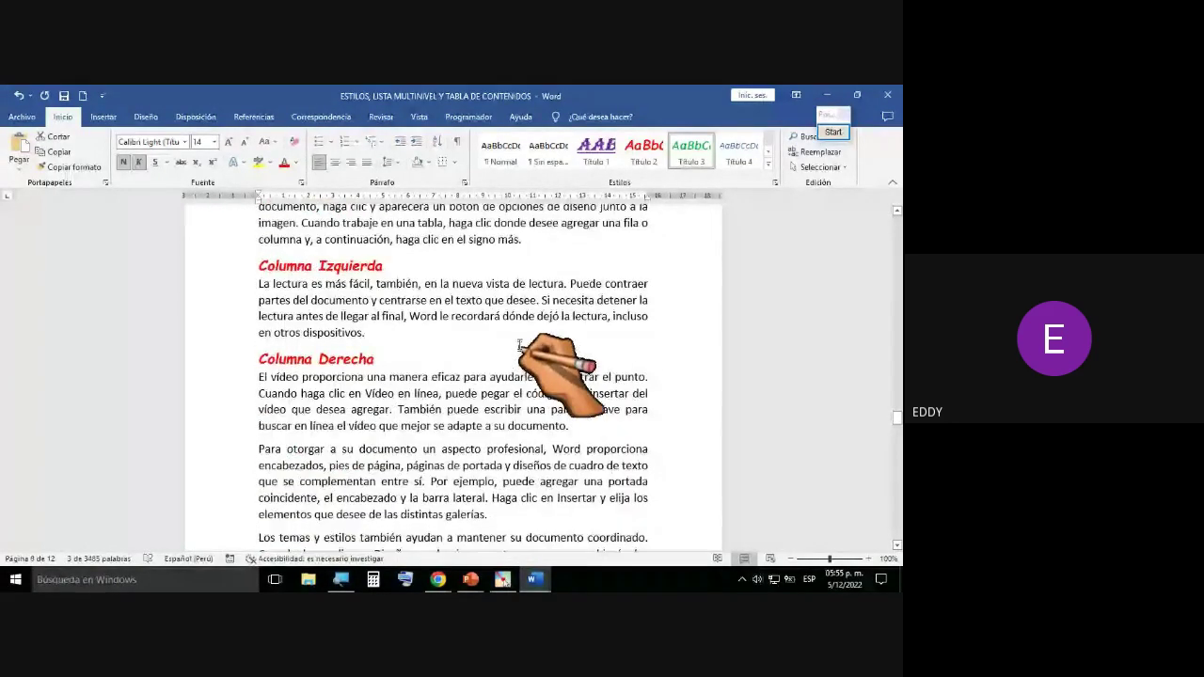
{"action": "scroll", "coordinate": [520, 348], "scroll_direction": "up", "scroll_amount": 10}
{"action": "scroll", "coordinate": [520, 343], "scroll_direction": "up", "scroll_amount": 2}
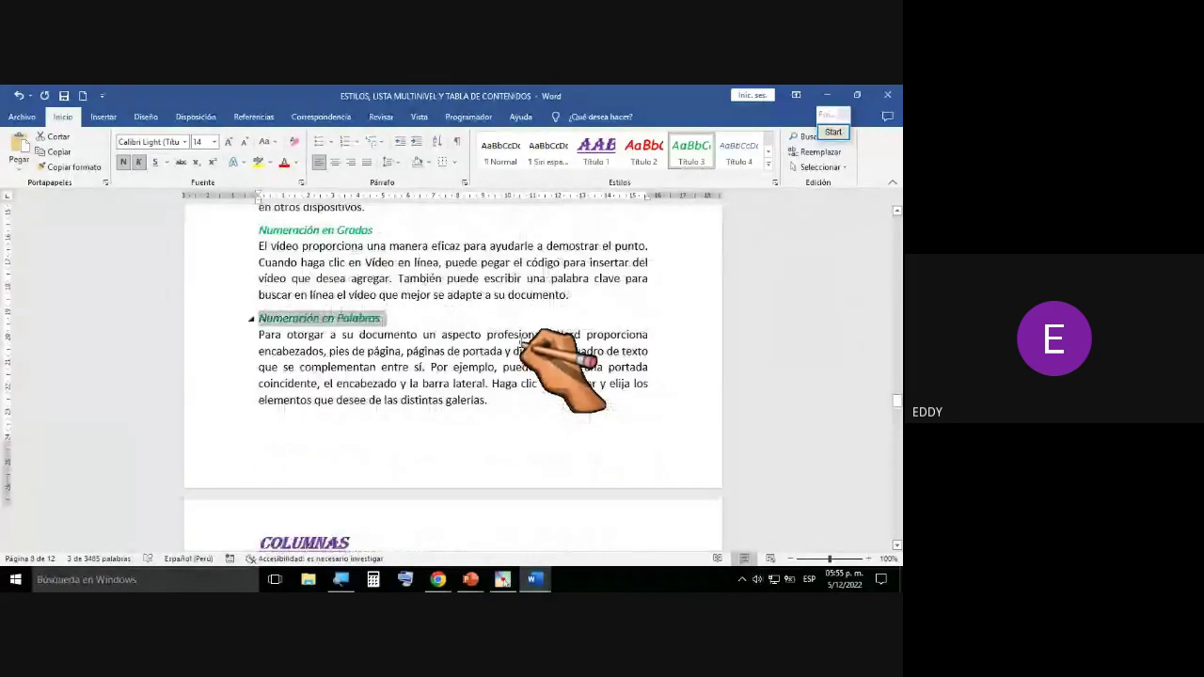
{"action": "scroll", "coordinate": [520, 346], "scroll_direction": "down", "scroll_amount": 10}
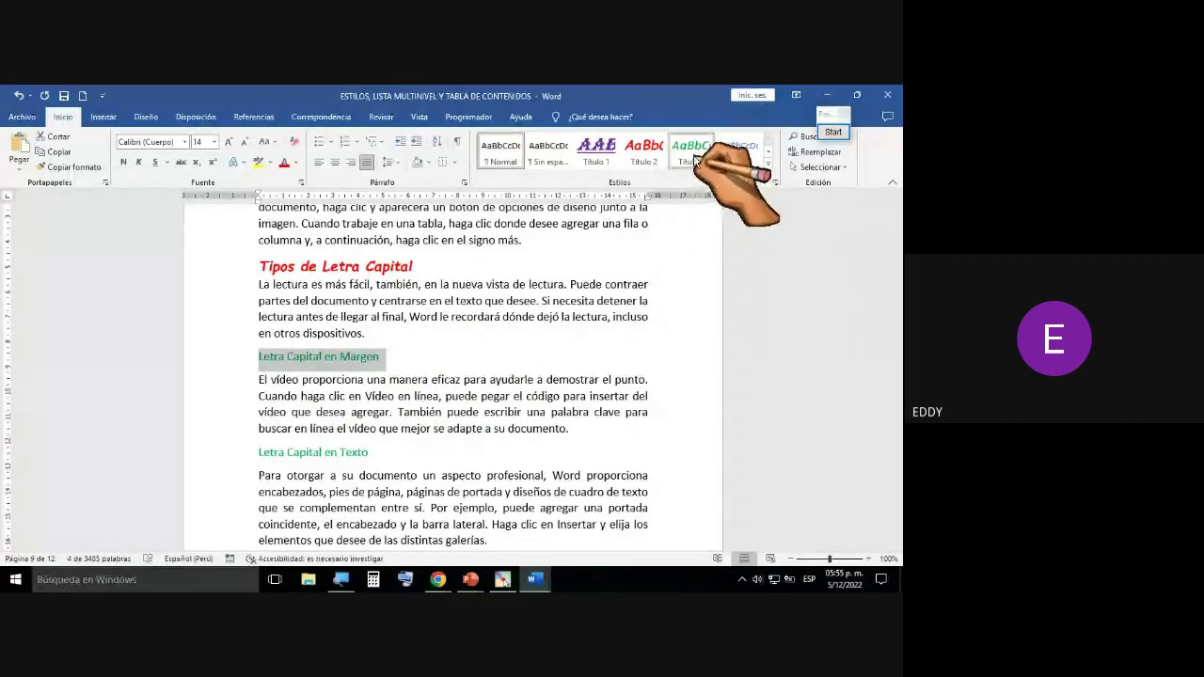
{"action": "left_click", "coordinate": [738, 149]}
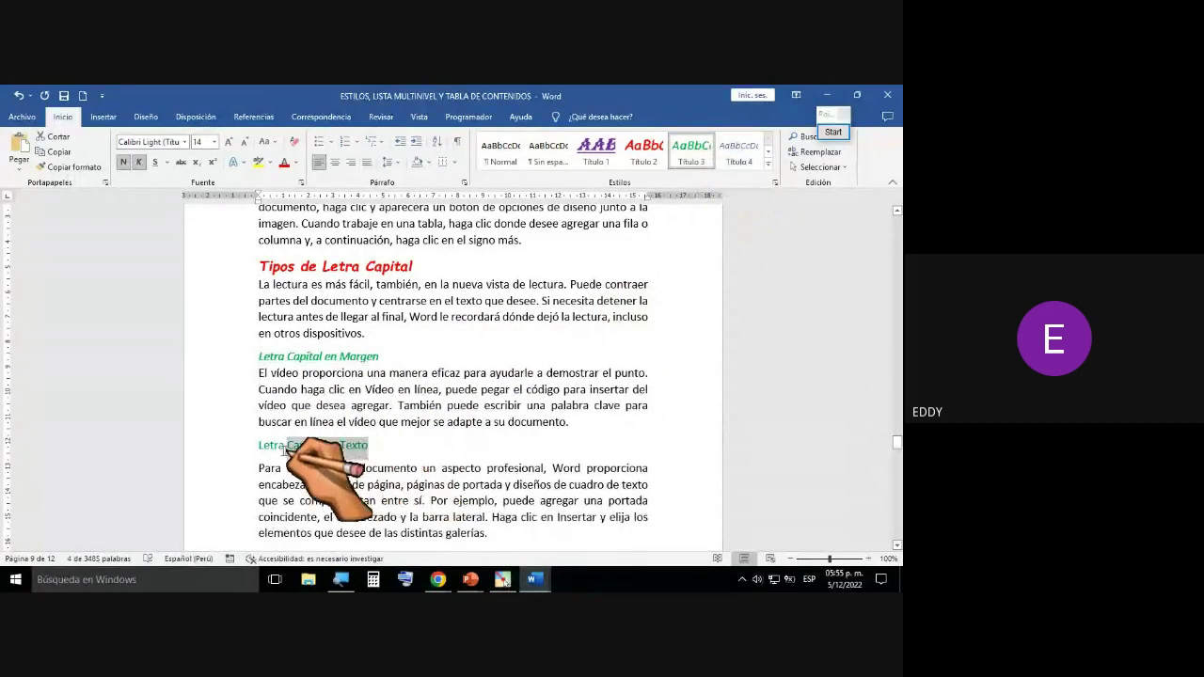
{"action": "left_click", "coordinate": [691, 148]}
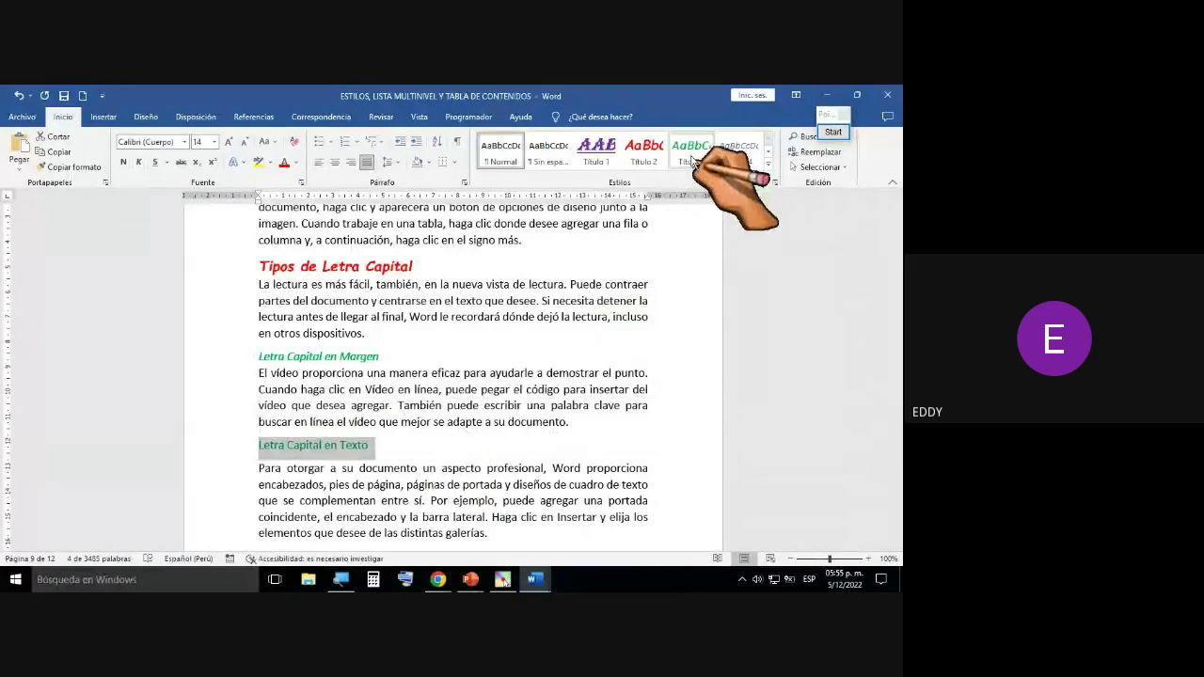
Step: Check the remaining headings down to the Sangría sections for missing styles, and return to the "Tabla de Contenidos" heading near the document's start
{"action": "scroll", "coordinate": [442, 475], "scroll_direction": "down", "scroll_amount": 3}
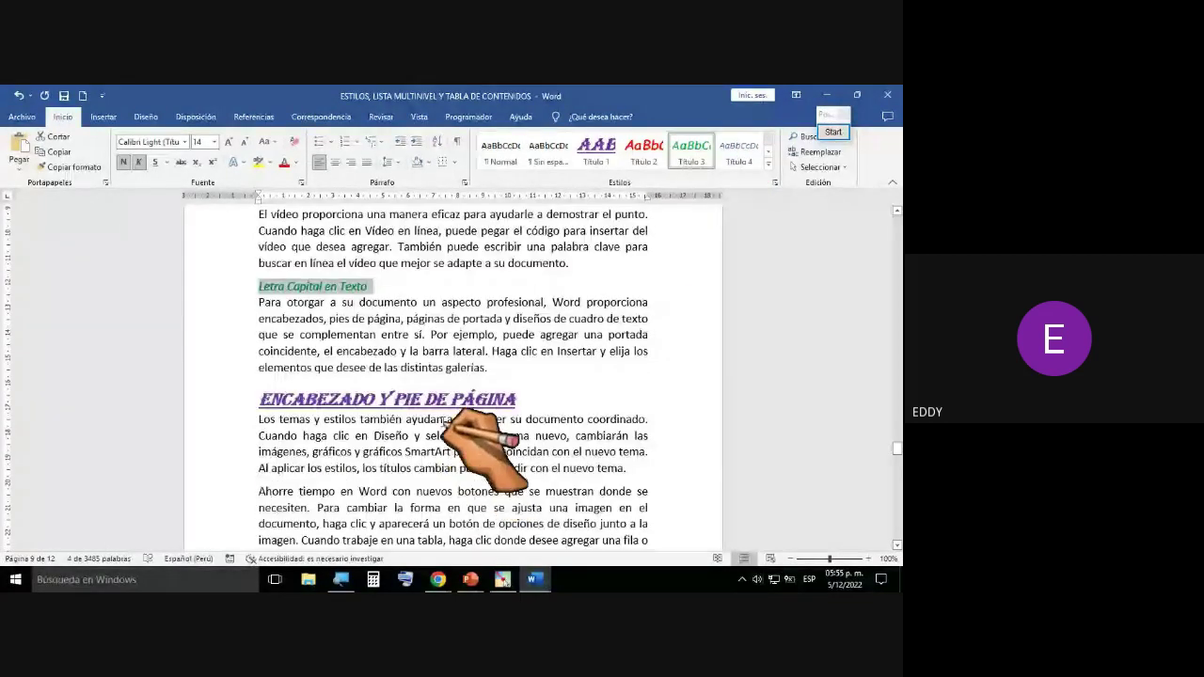
{"action": "scroll", "coordinate": [451, 414], "scroll_direction": "up", "scroll_amount": 1}
{"action": "scroll", "coordinate": [459, 405], "scroll_direction": "down", "scroll_amount": 6}
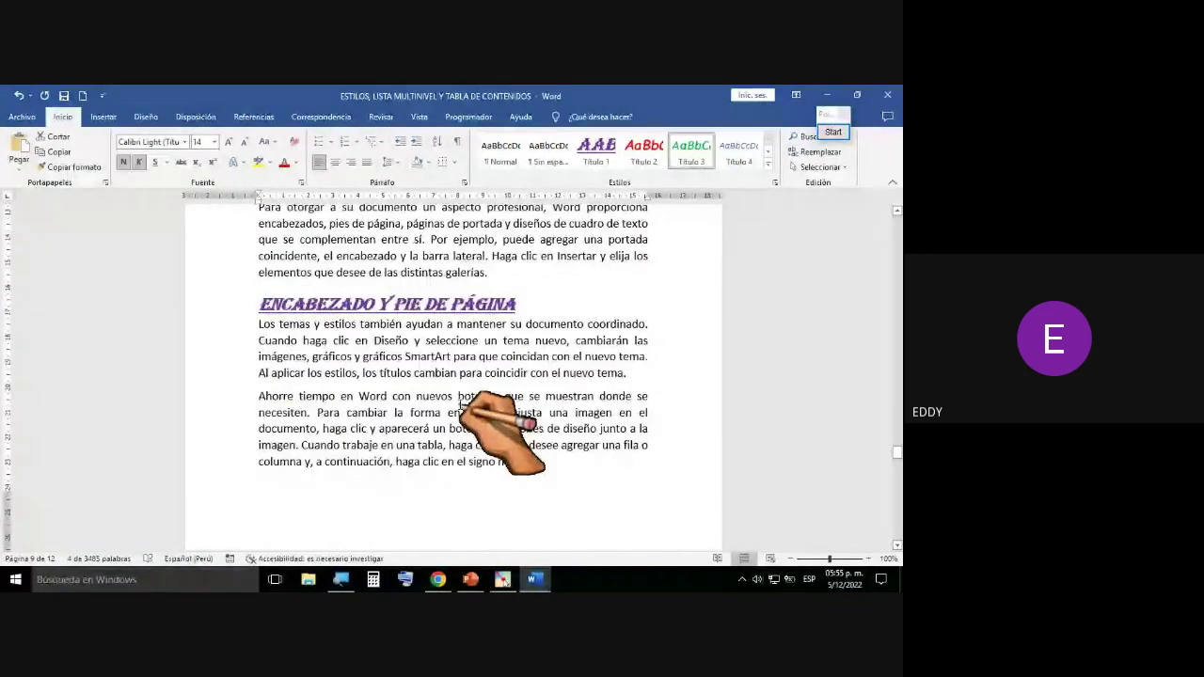
{"action": "scroll", "coordinate": [459, 405], "scroll_direction": "up", "scroll_amount": 2}
{"action": "scroll", "coordinate": [459, 406], "scroll_direction": "down", "scroll_amount": 3}
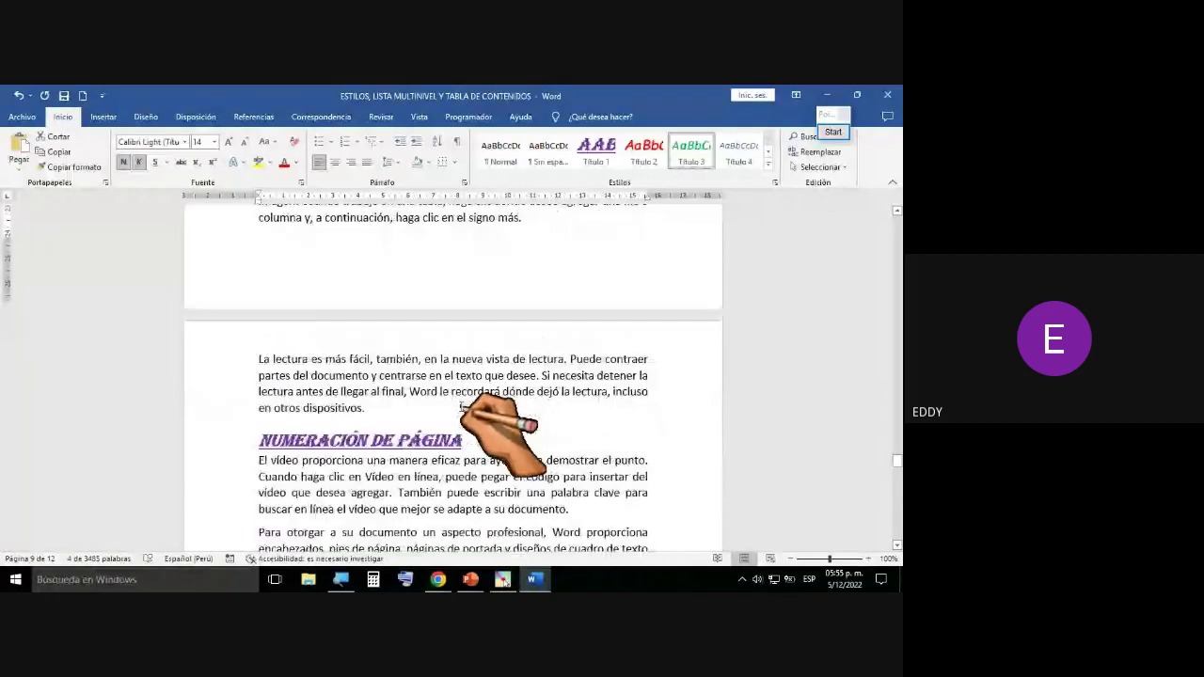
{"action": "scroll", "coordinate": [463, 408], "scroll_direction": "down", "scroll_amount": 1}
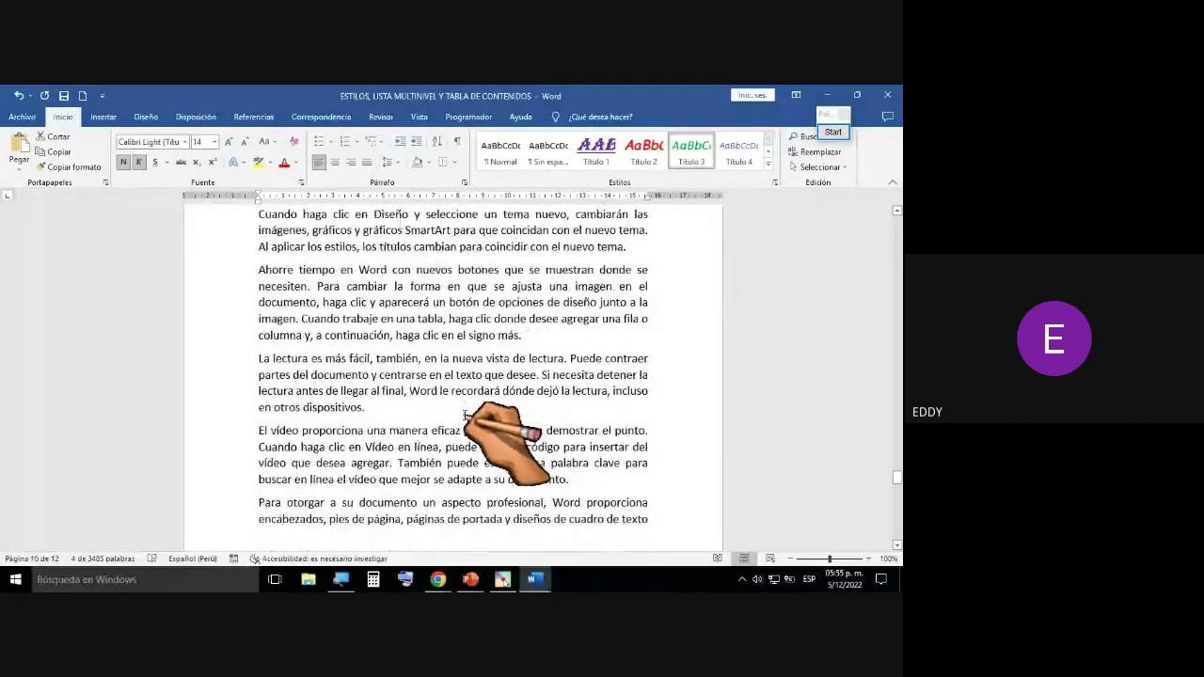
{"action": "scroll", "coordinate": [465, 416], "scroll_direction": "down", "scroll_amount": 5}
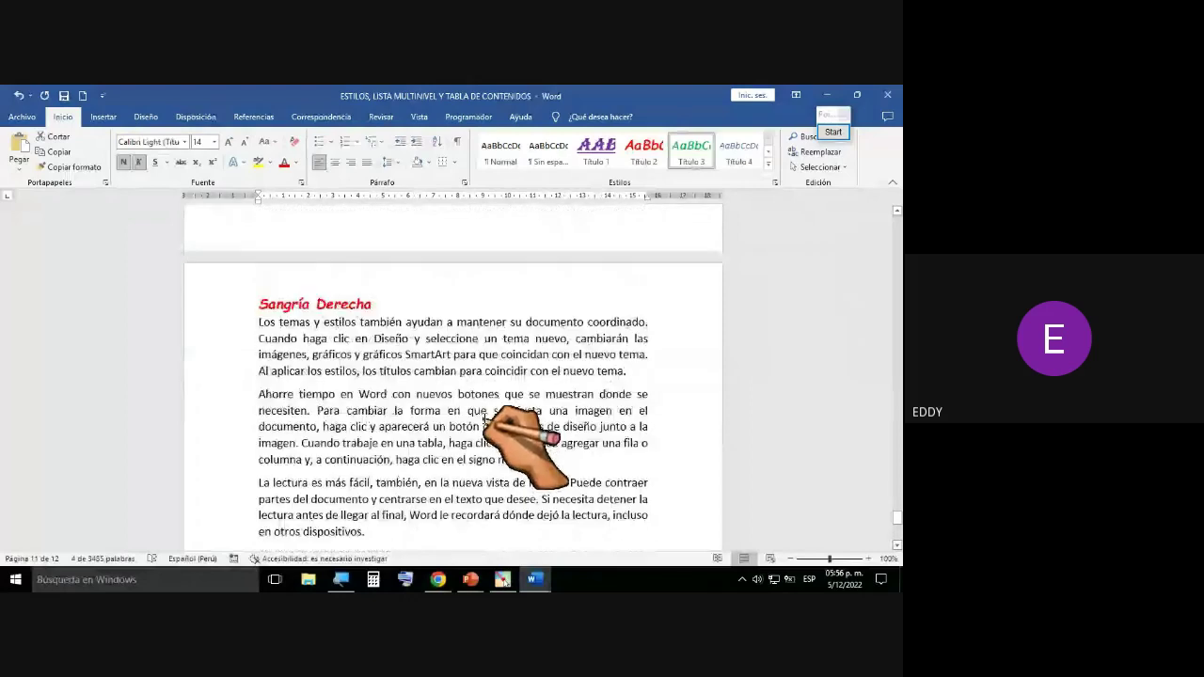
{"action": "scroll", "coordinate": [482, 417], "scroll_direction": "up", "scroll_amount": 7}
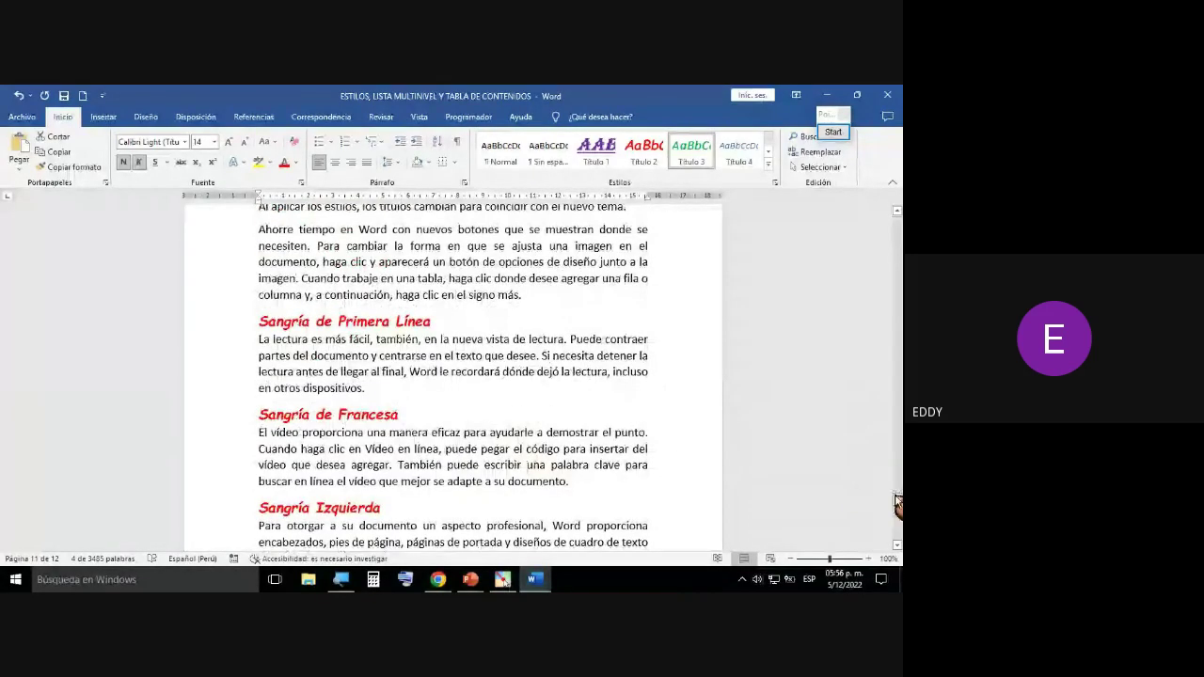
{"action": "left_click_drag", "start_coordinate": [898, 506], "coordinate": [898, 222]}
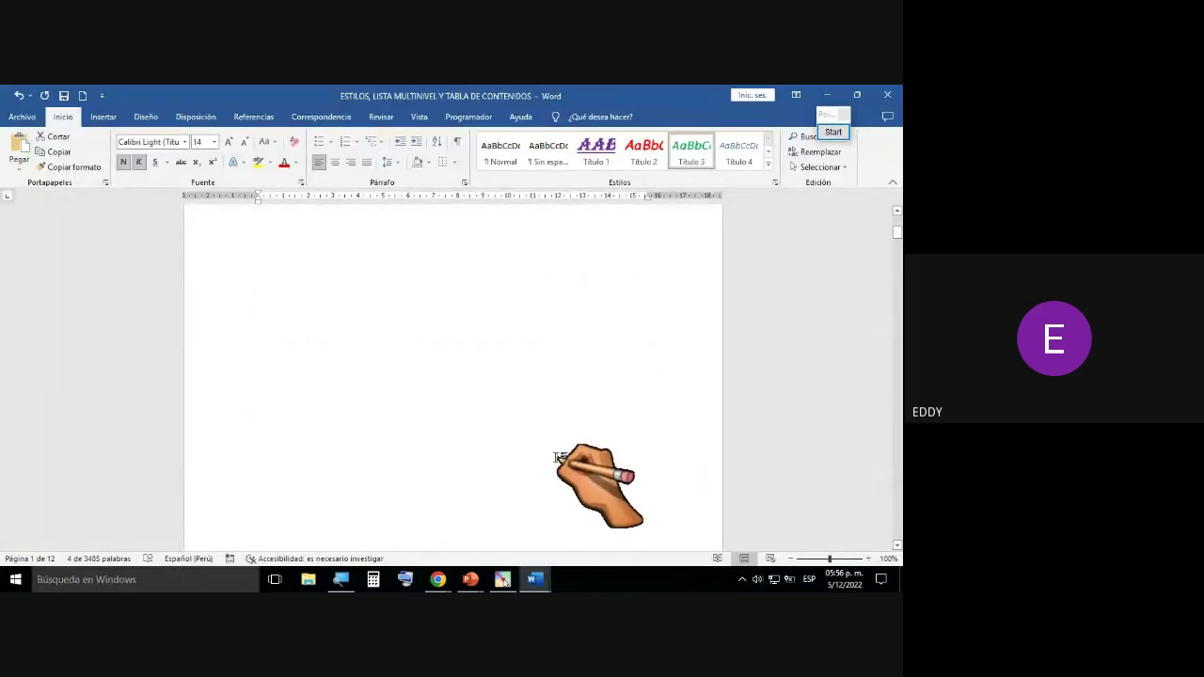
{"action": "scroll", "coordinate": [565, 341], "scroll_direction": "down", "scroll_amount": 10}
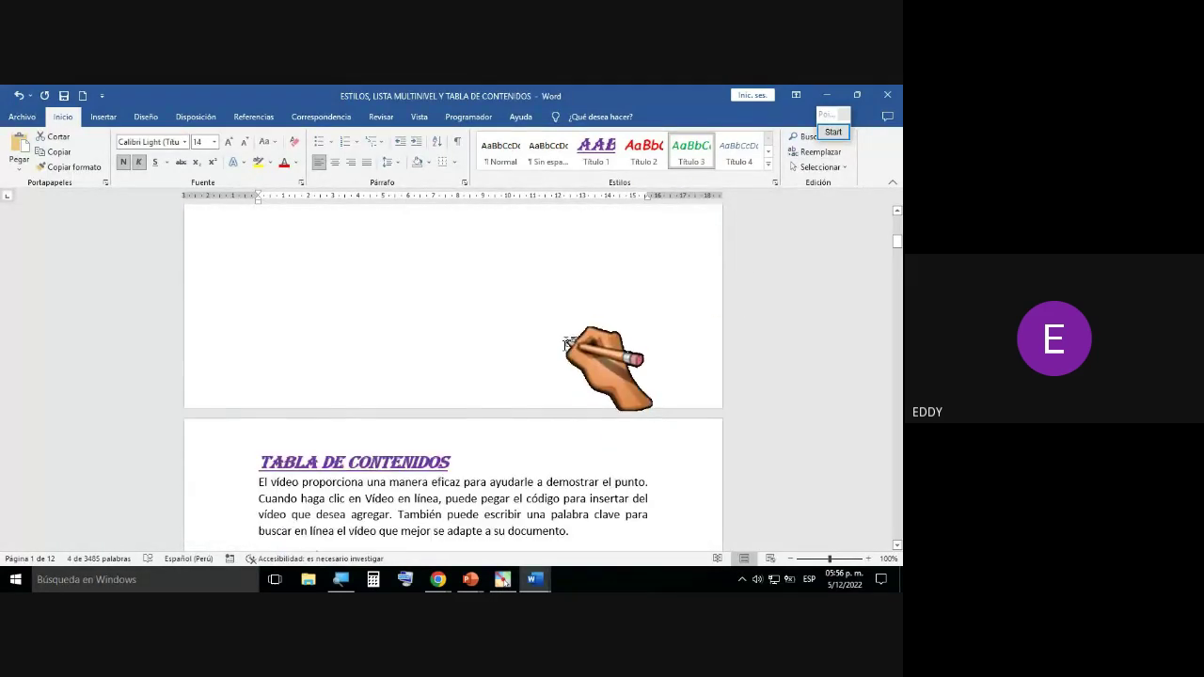
{"action": "scroll", "coordinate": [564, 358], "scroll_direction": "down", "scroll_amount": 2}
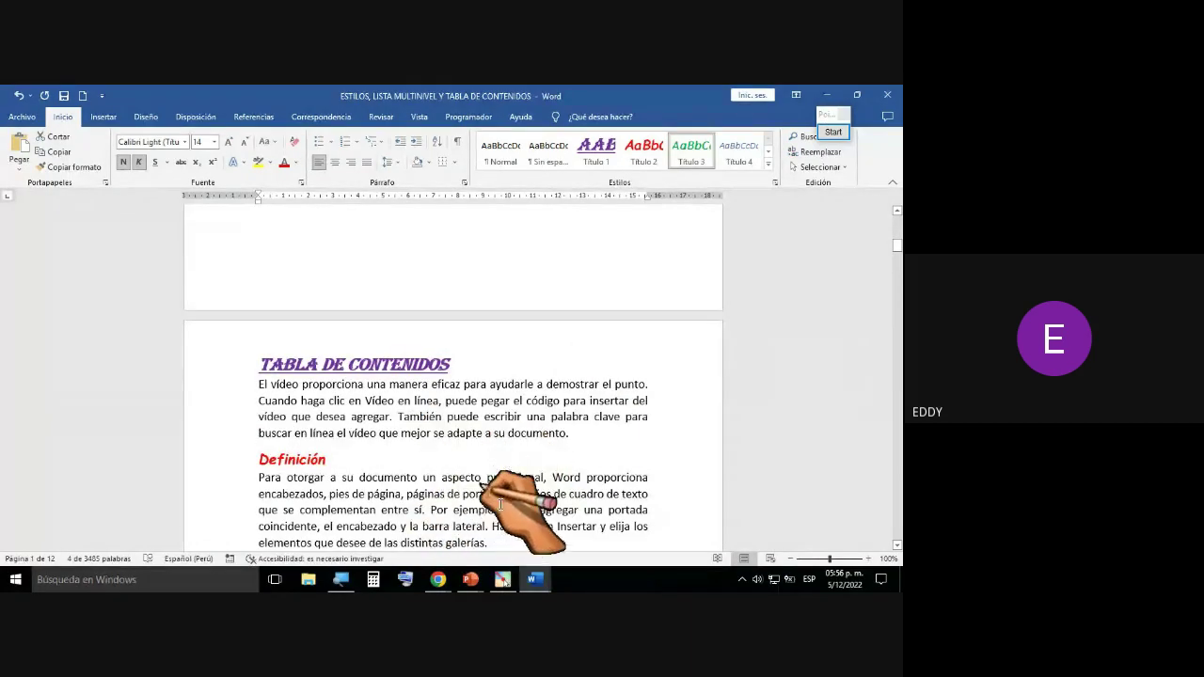
Step: Switch to the Google Meet call to check the participants' chat replies, and return to the Word document
{"action": "mouse_move", "coordinate": [438, 582]}
{"action": "left_click", "coordinate": [395, 550]}
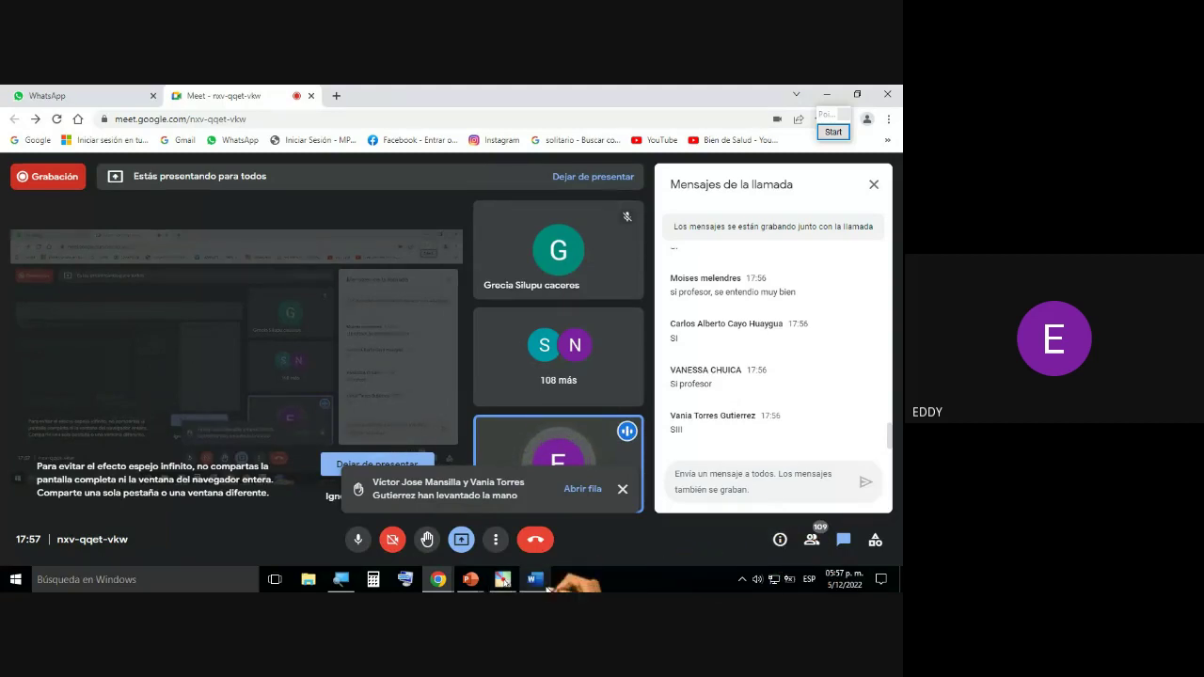
{"action": "mouse_move", "coordinate": [542, 583]}
{"action": "left_click", "coordinate": [549, 540]}
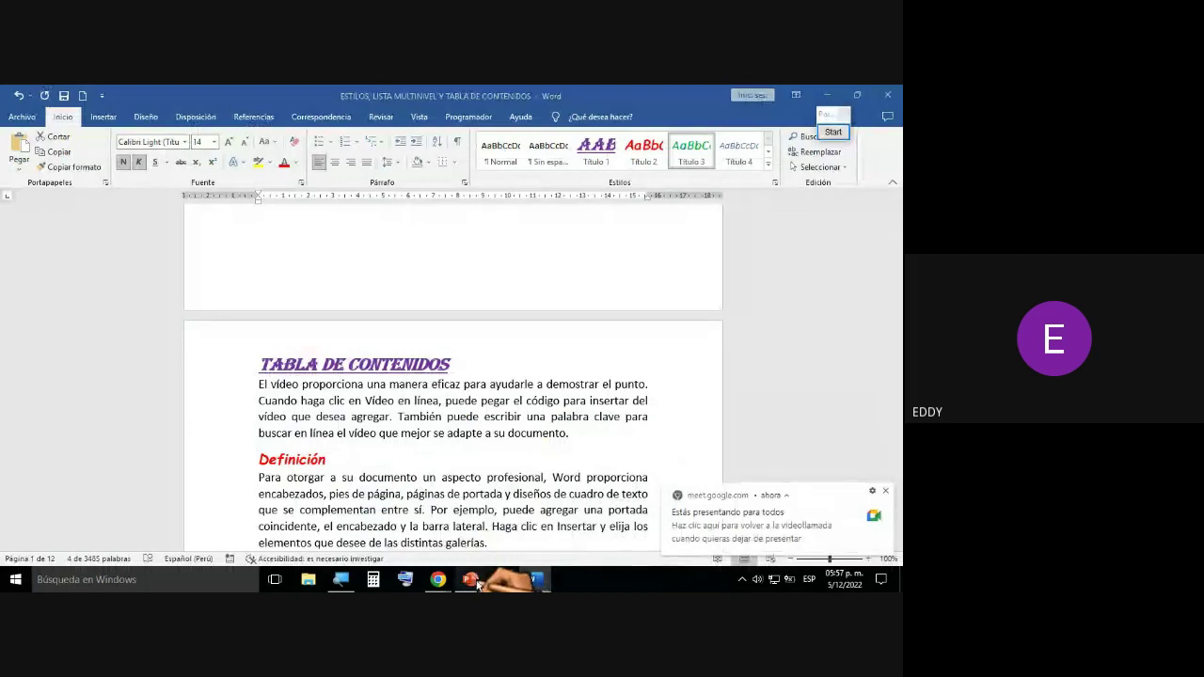
Step: Switch to the PowerPoint class guide, review the slides on Word styles and multilevel lists, and return to the Word document
{"action": "mouse_move", "coordinate": [478, 584]}
{"action": "left_click", "coordinate": [540, 519]}
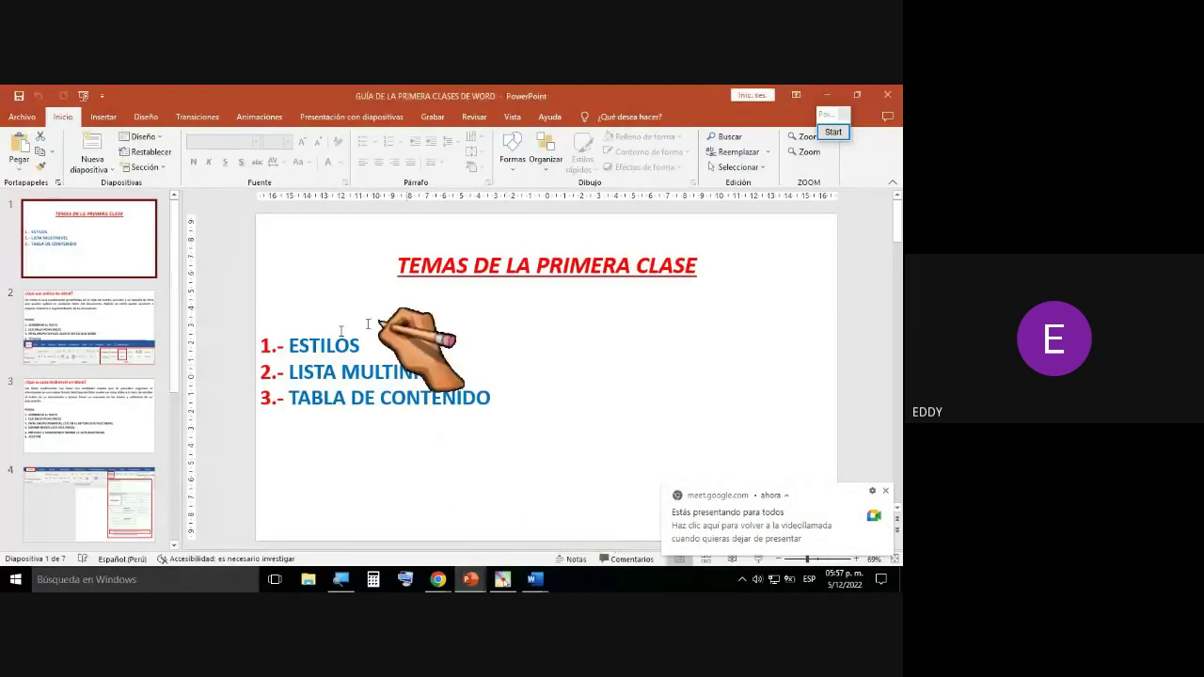
{"action": "left_click", "coordinate": [149, 320]}
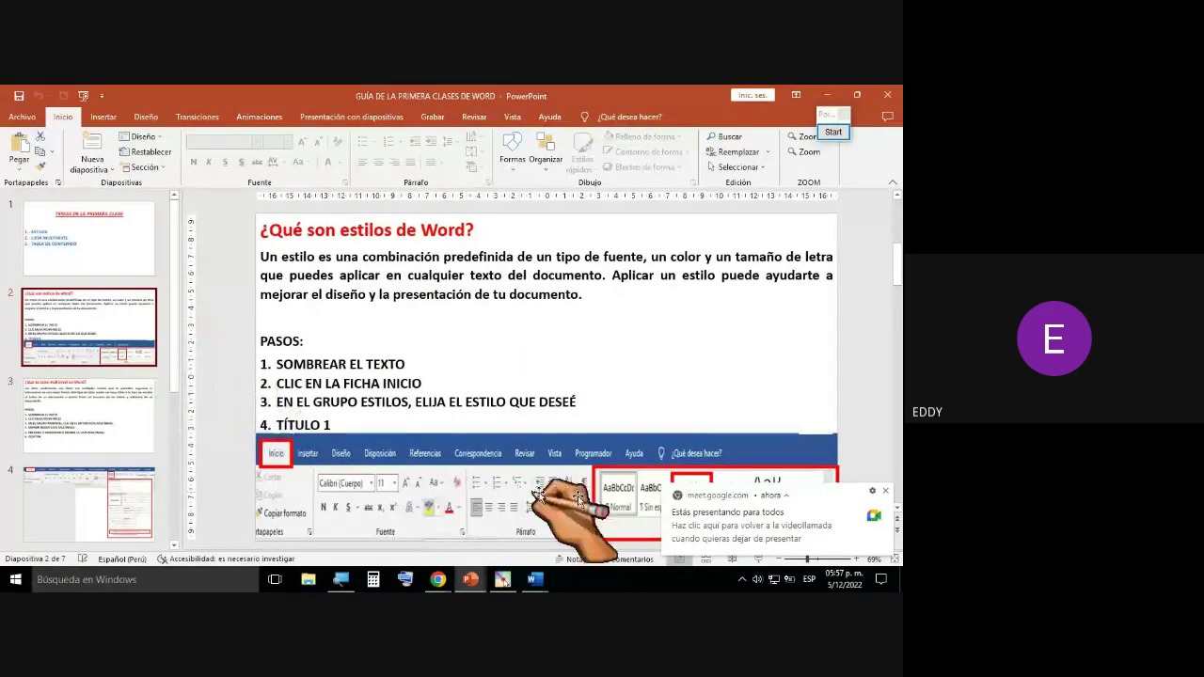
{"action": "left_click", "coordinate": [874, 491]}
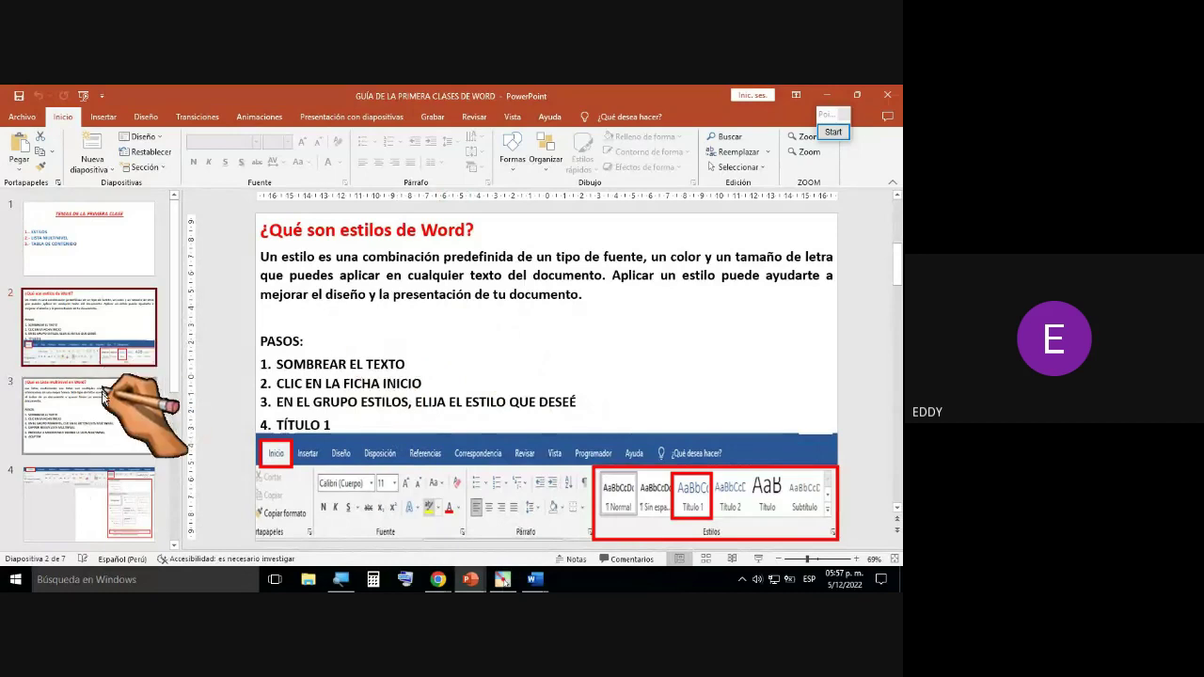
{"action": "left_click", "coordinate": [43, 442]}
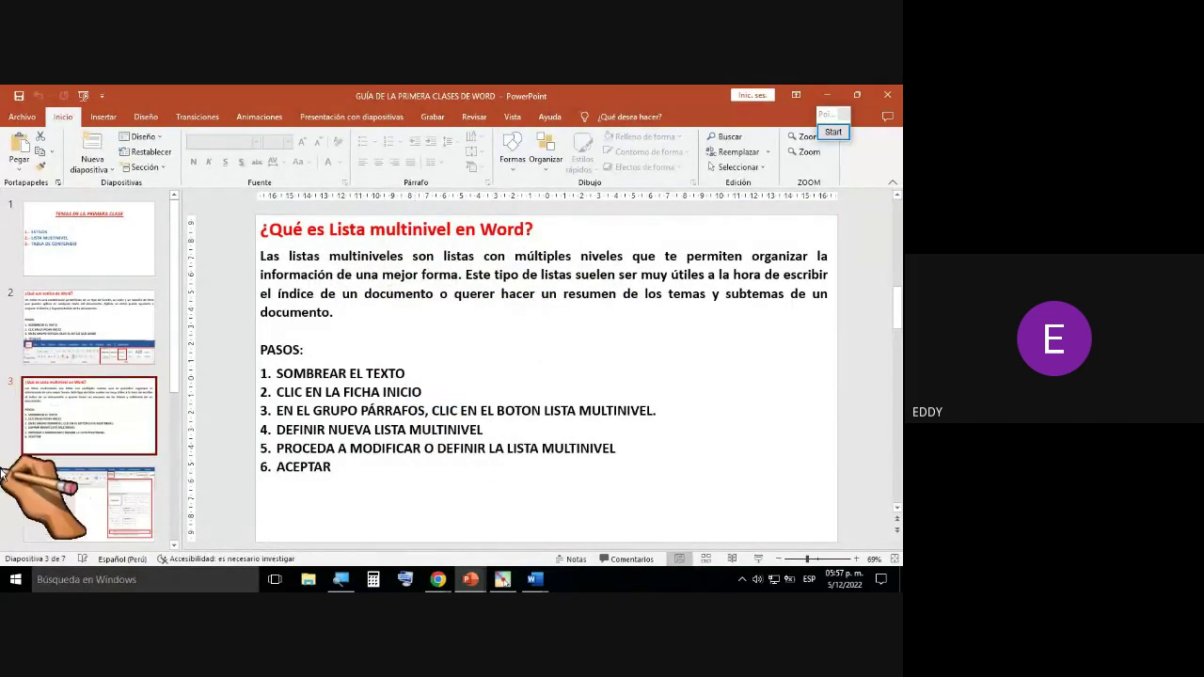
{"action": "left_click", "coordinate": [94, 490]}
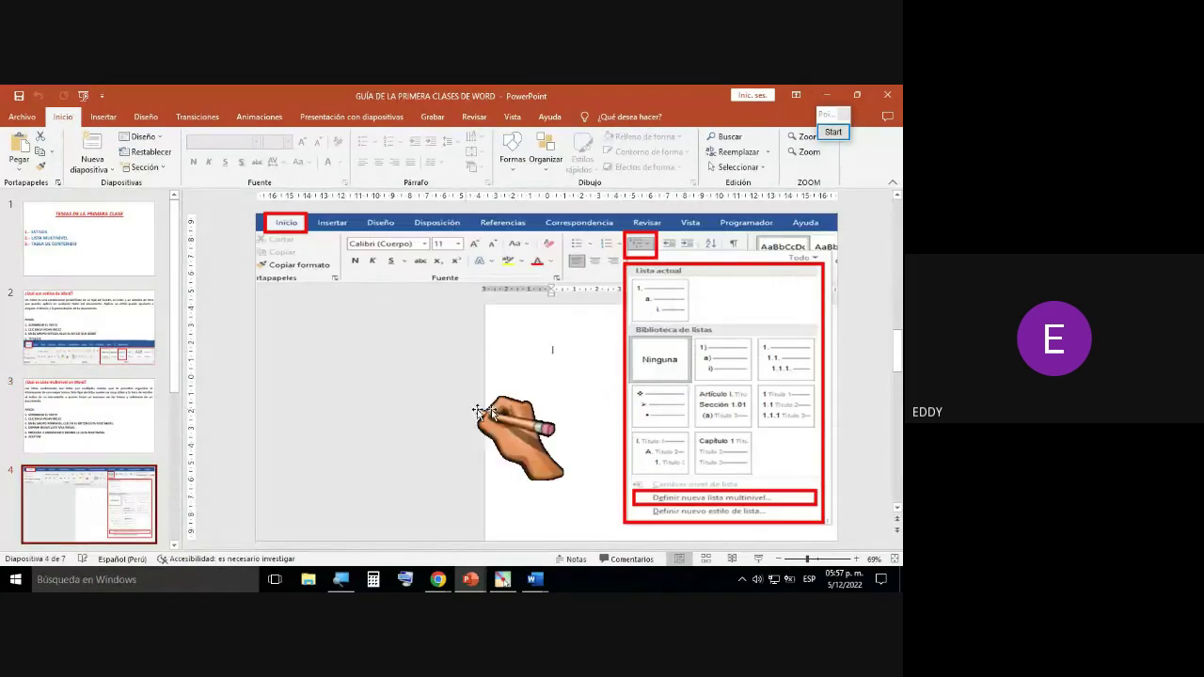
{"action": "left_click", "coordinate": [84, 338]}
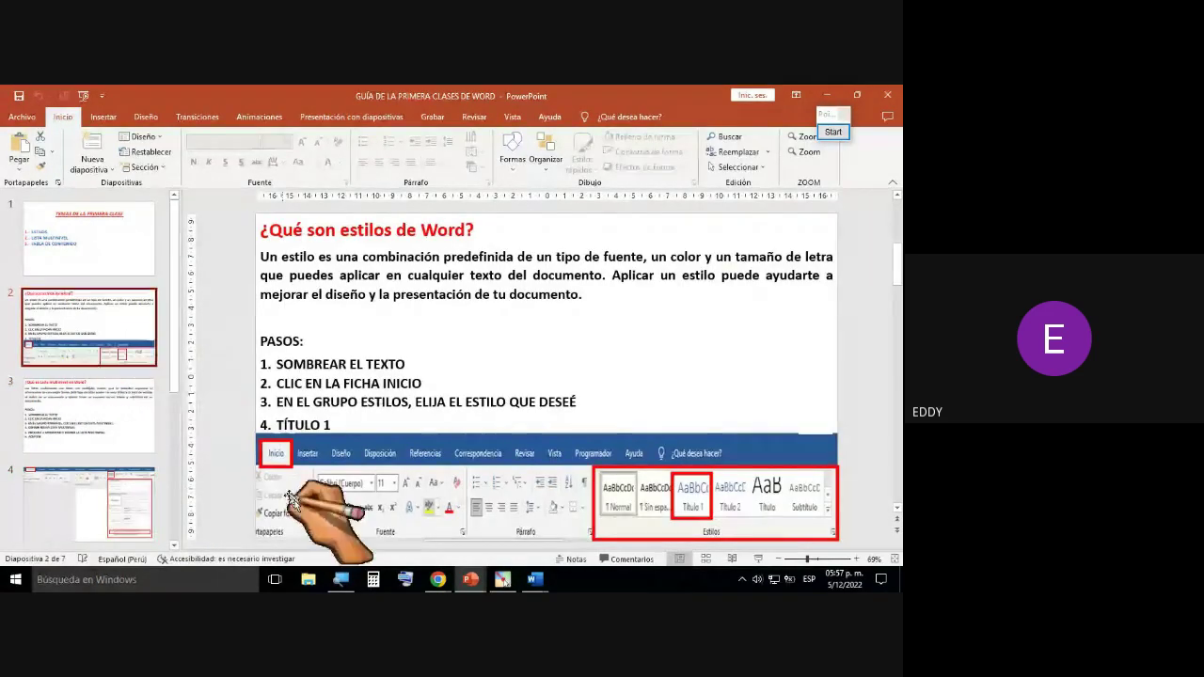
{"action": "mouse_move", "coordinate": [539, 585]}
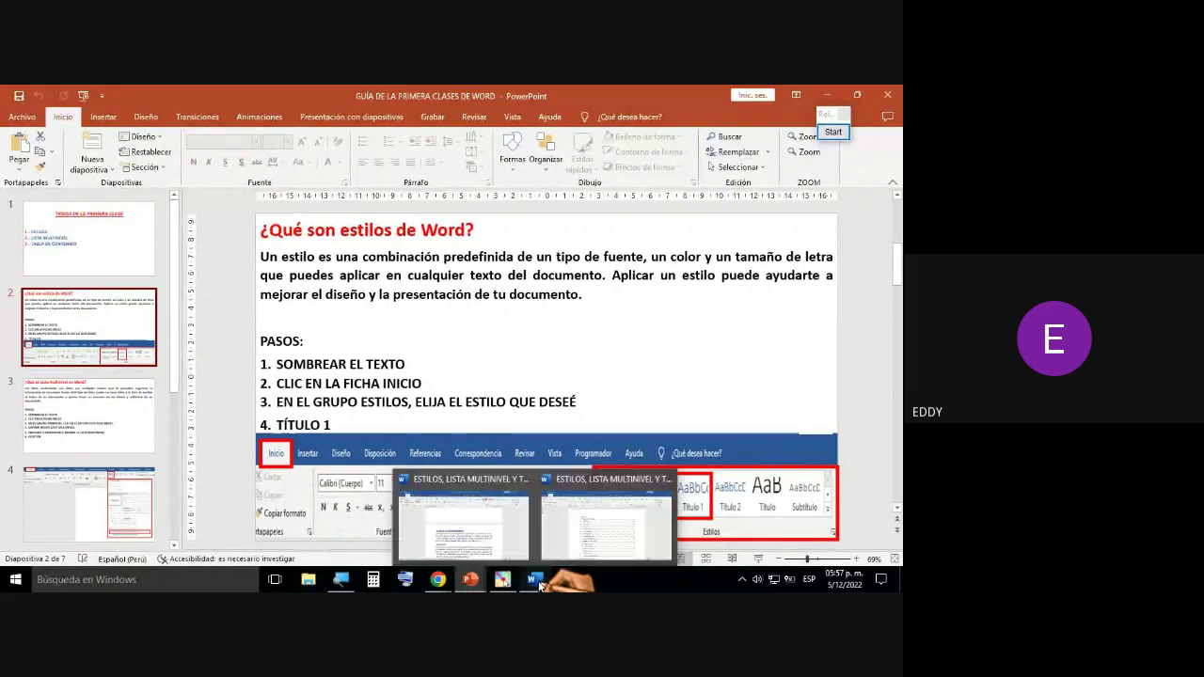
{"action": "left_click", "coordinate": [461, 531]}
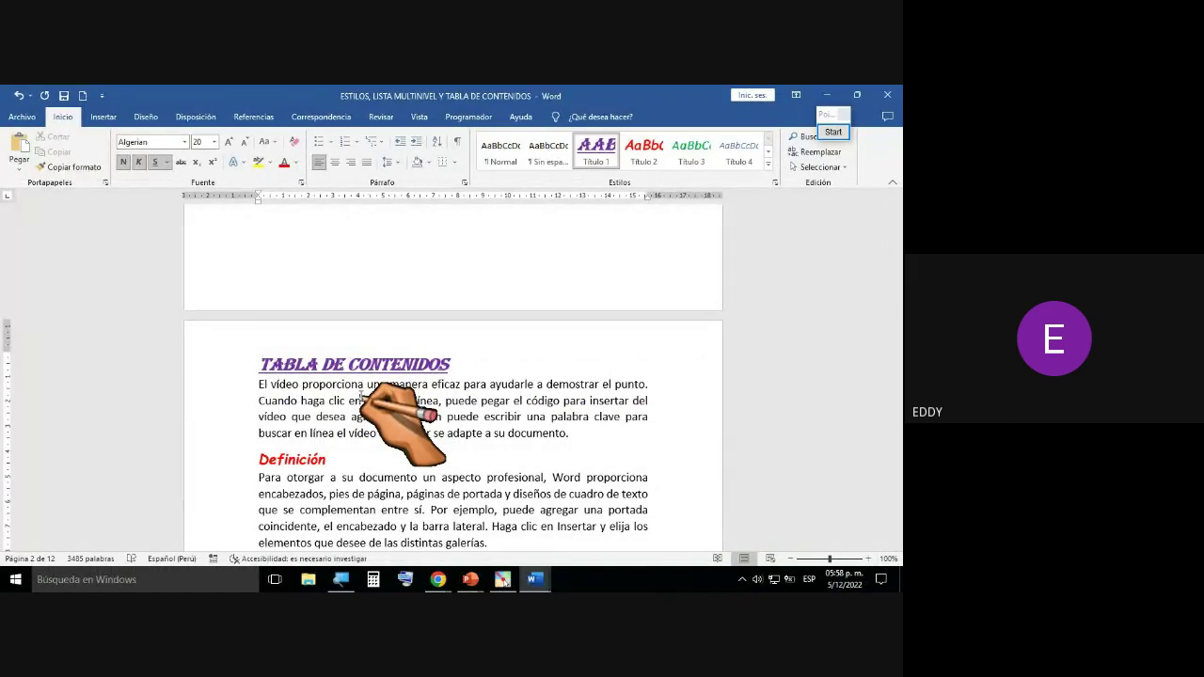
Step: Switch to the Google Meet call and read back through the earlier chat messages
{"action": "mouse_move", "coordinate": [441, 582]}
{"action": "left_click", "coordinate": [475, 531]}
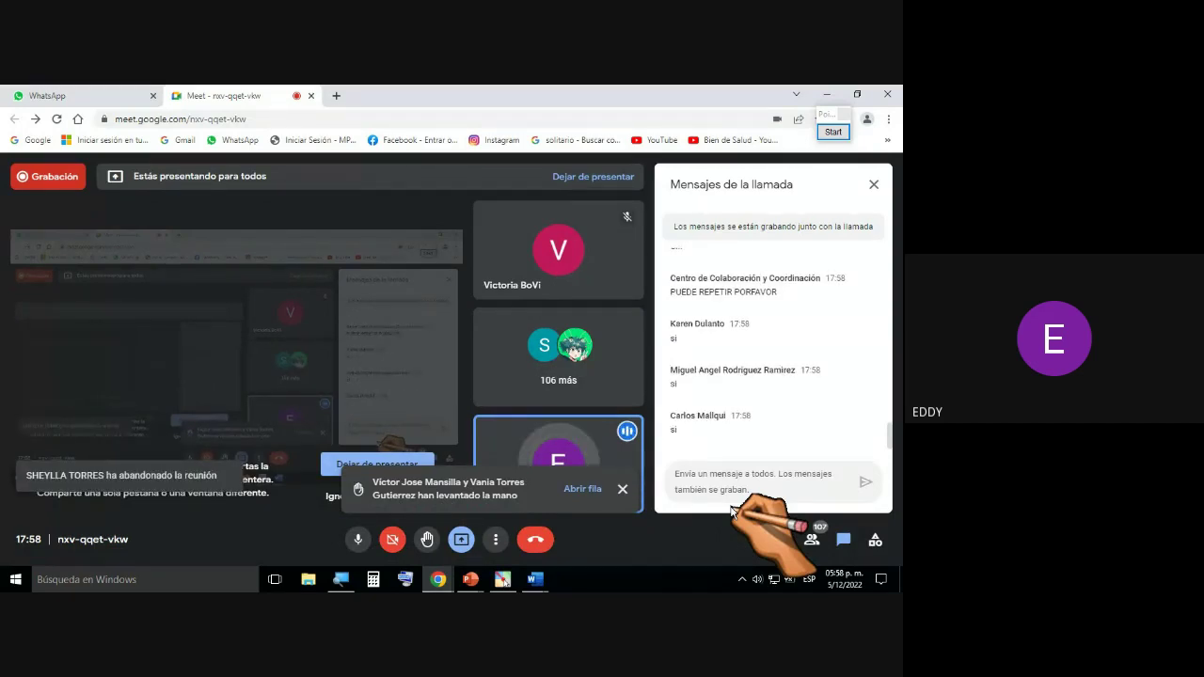
{"action": "scroll", "coordinate": [723, 324], "scroll_direction": "up", "scroll_amount": 10}
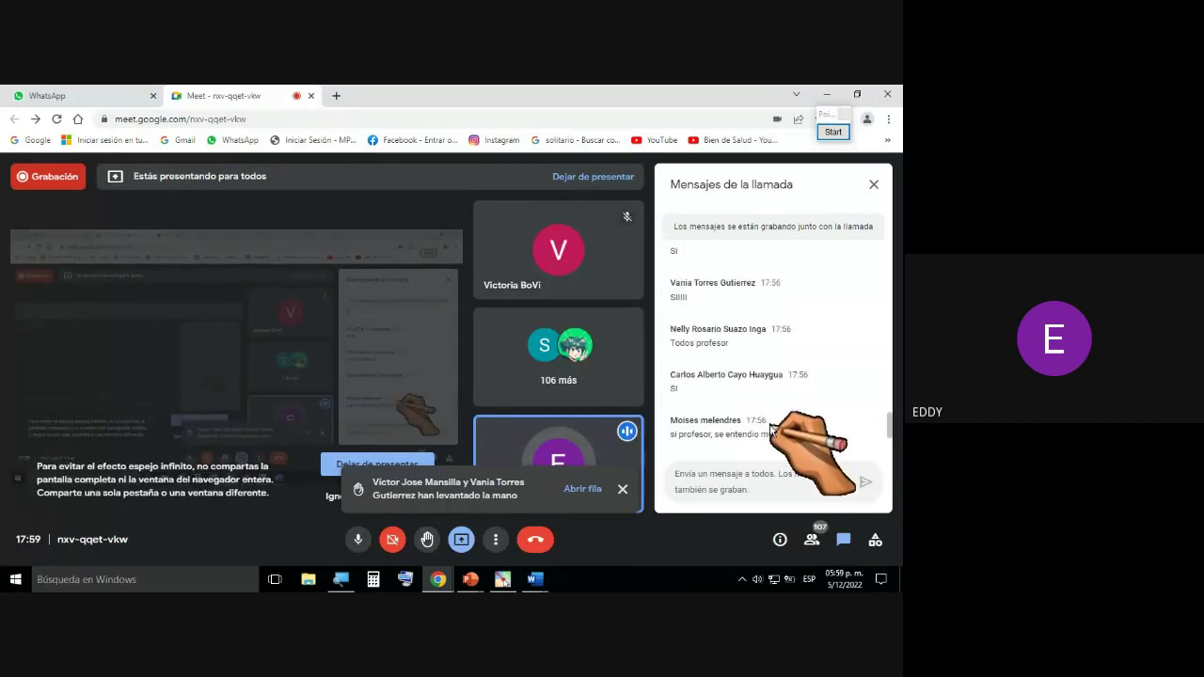
{"action": "scroll", "coordinate": [769, 428], "scroll_direction": "down", "scroll_amount": 2}
{"action": "scroll", "coordinate": [769, 426], "scroll_direction": "up", "scroll_amount": 2}
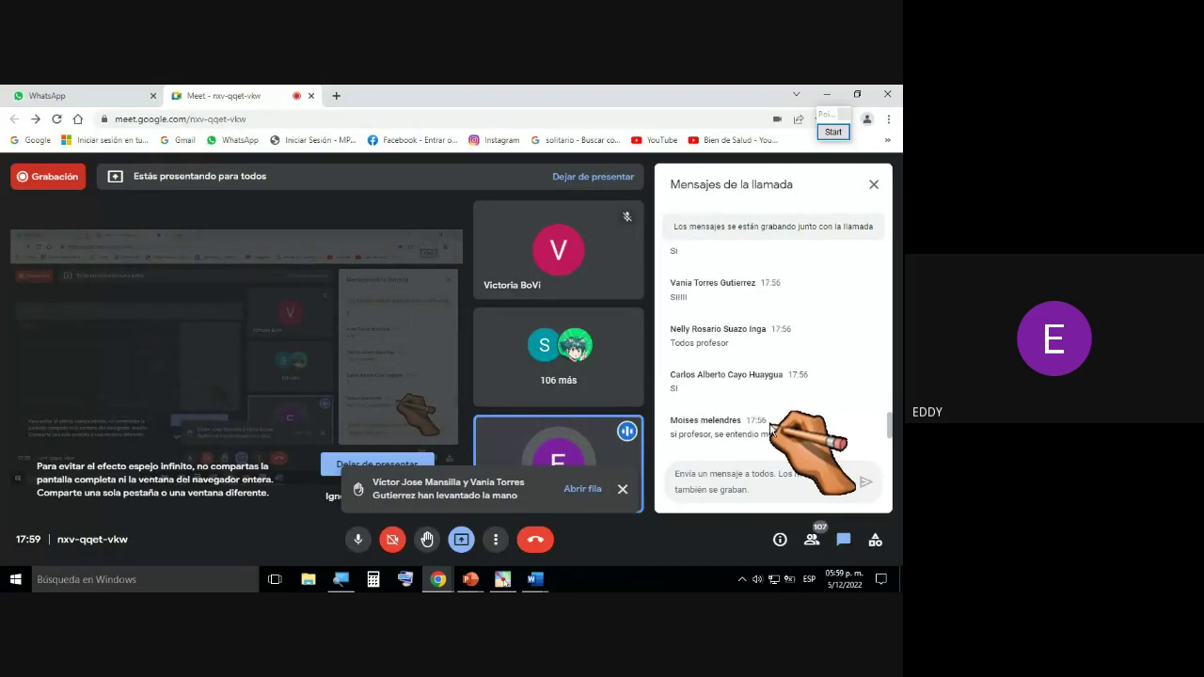
Step: Read the newest chat replies in the Google Meet call and return to the Word document
{"action": "scroll", "coordinate": [769, 428], "scroll_direction": "down", "scroll_amount": 3}
{"action": "scroll", "coordinate": [769, 426], "scroll_direction": "down", "scroll_amount": 1}
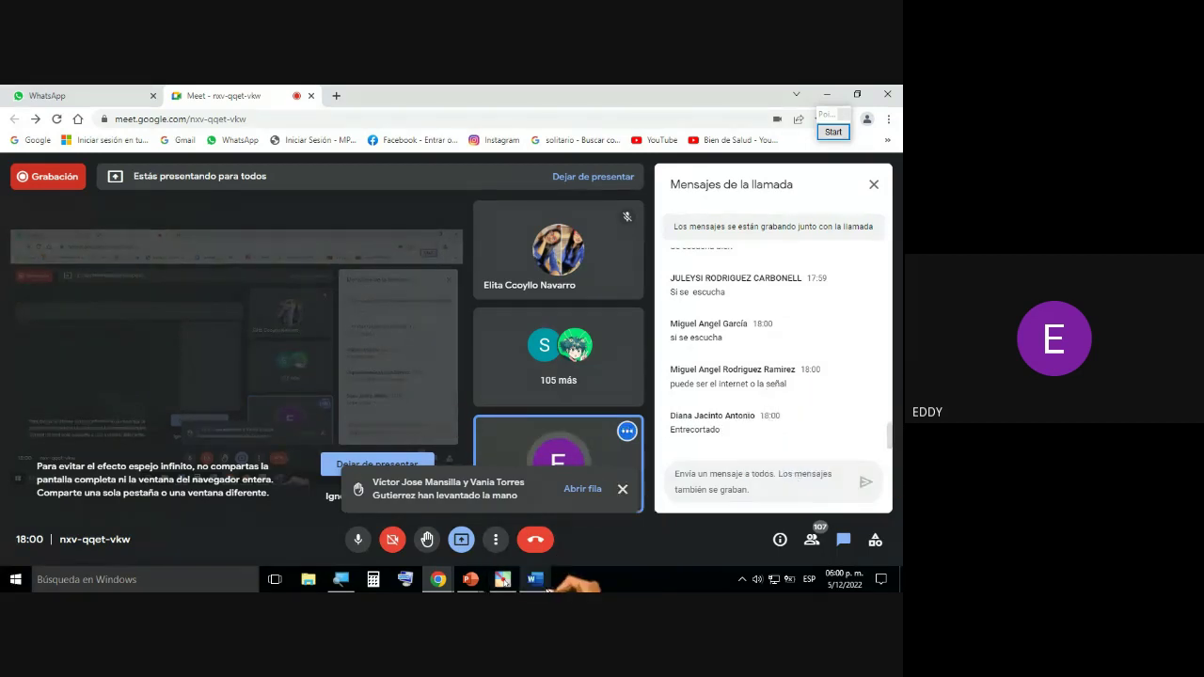
{"action": "mouse_move", "coordinate": [529, 583]}
{"action": "left_click", "coordinate": [494, 540]}
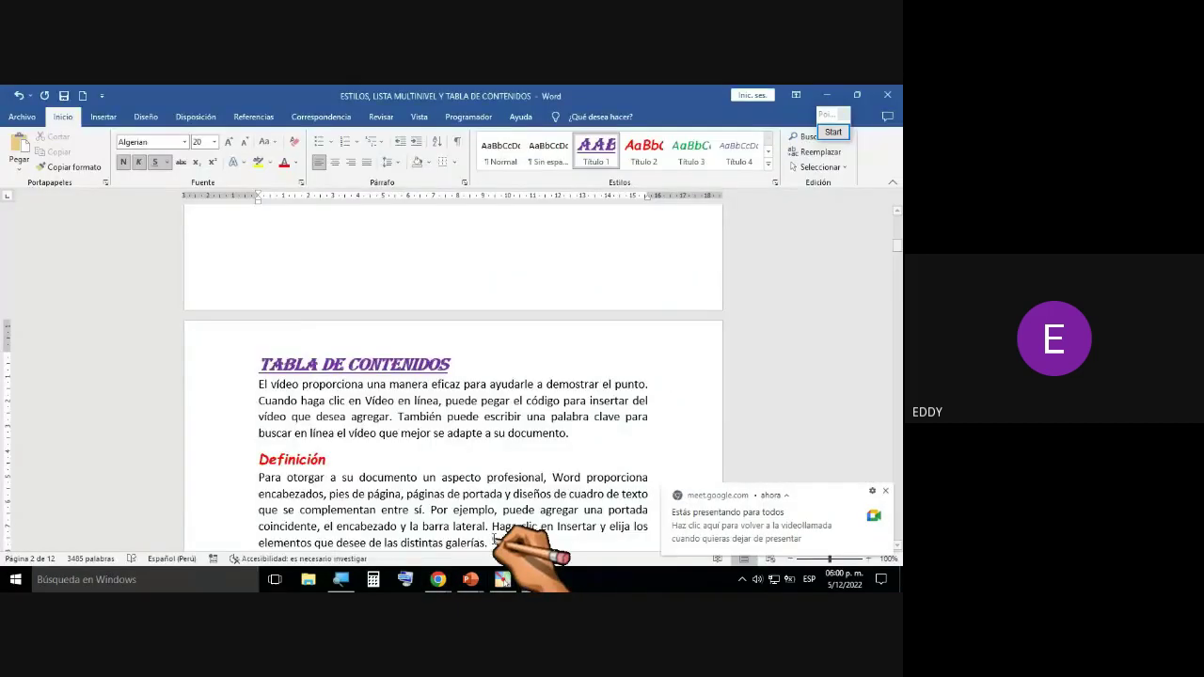
Step: Dismiss the Meet notification and temporarily outline the multilevel list command with a red on-screen rectangle
{"action": "left_click", "coordinate": [885, 492]}
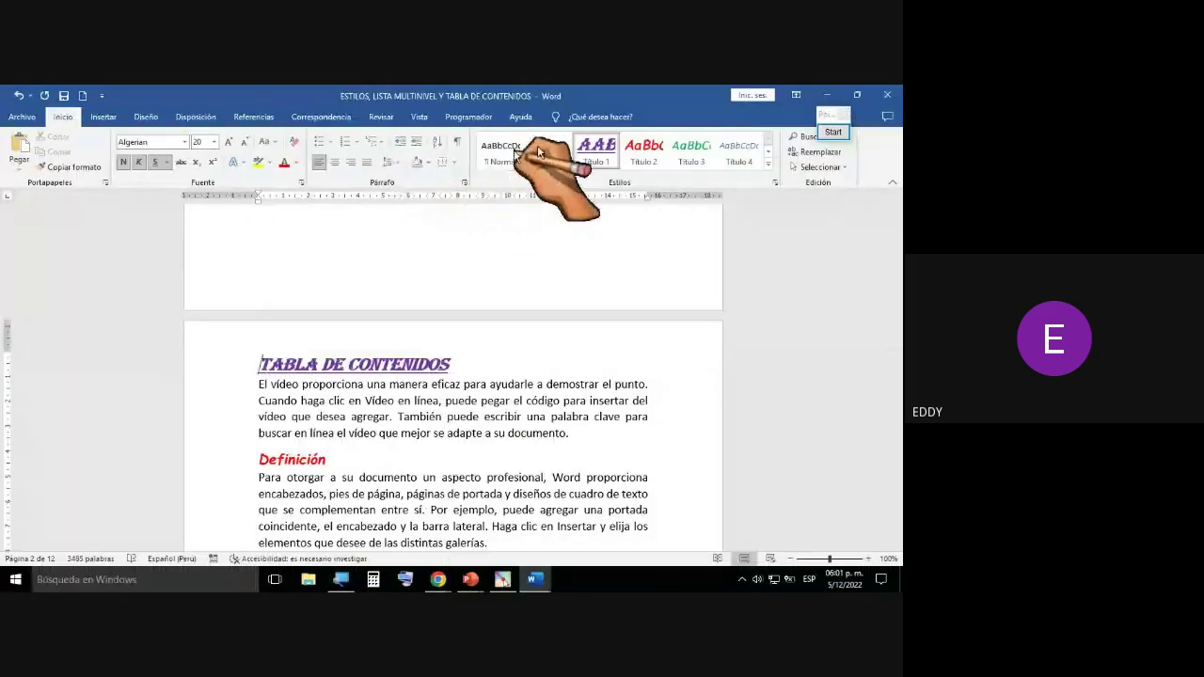
{"action": "left_click", "coordinate": [833, 133]}
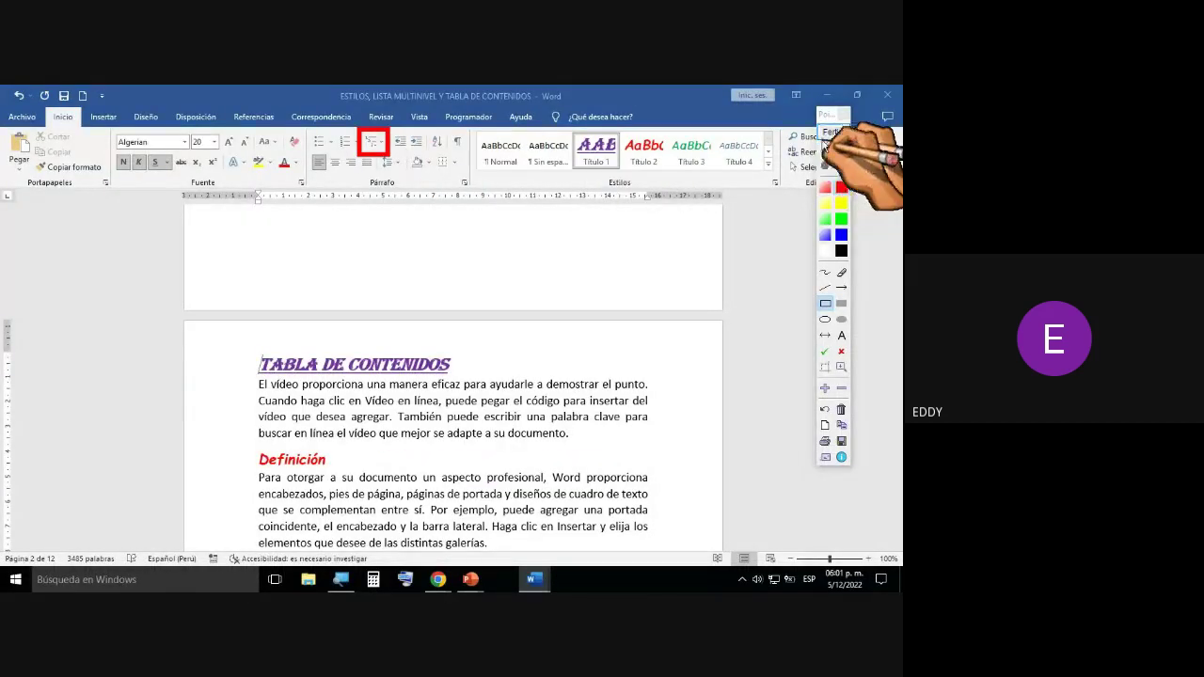
{"action": "left_click", "coordinate": [826, 134]}
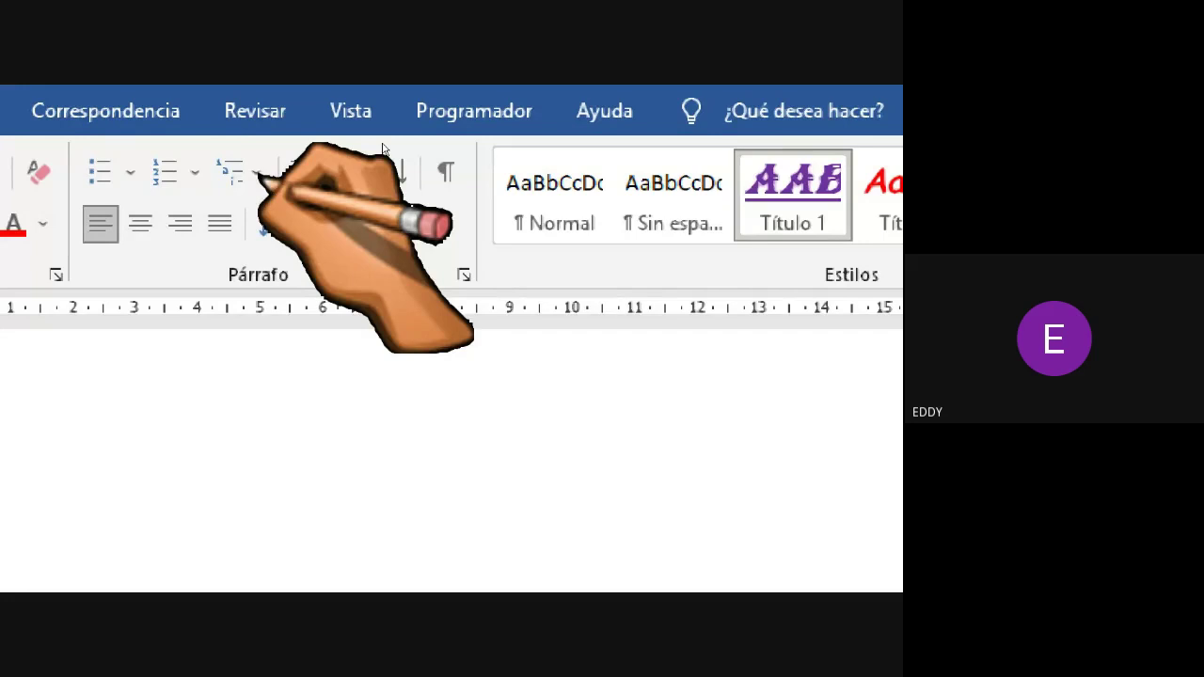
Step: Start defining a new multilevel list with the extended options shown, and link level 1 to the Título 1 style
{"action": "left_click", "coordinate": [258, 174]}
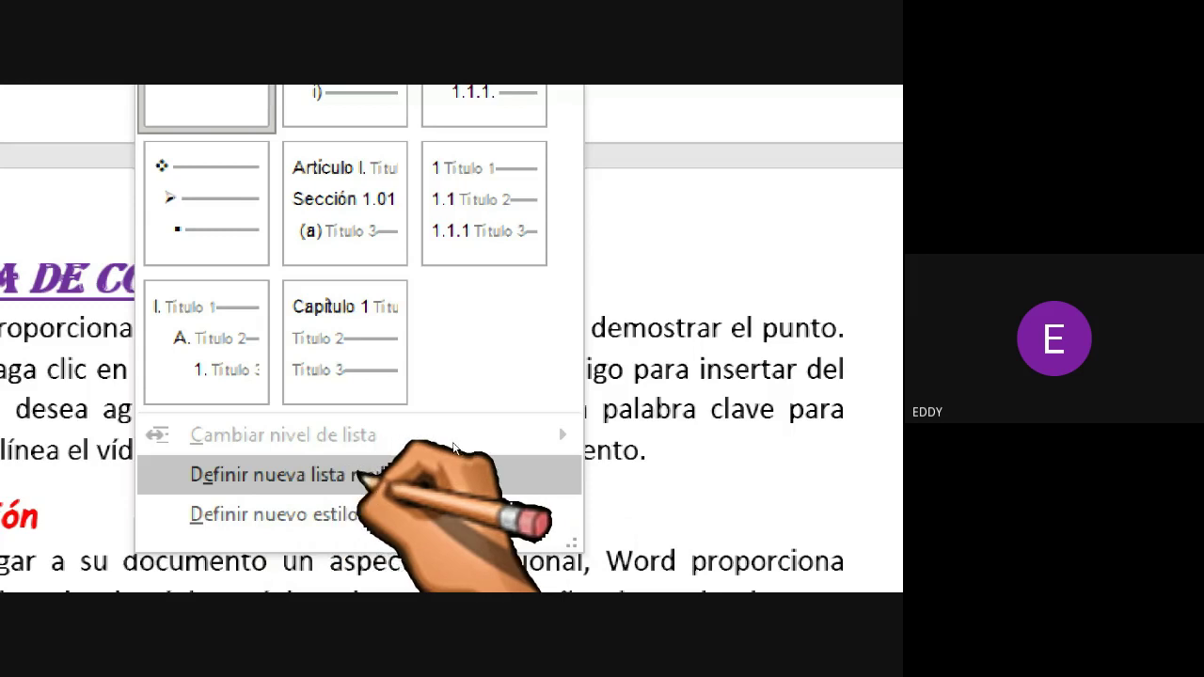
{"action": "left_click", "coordinate": [334, 475]}
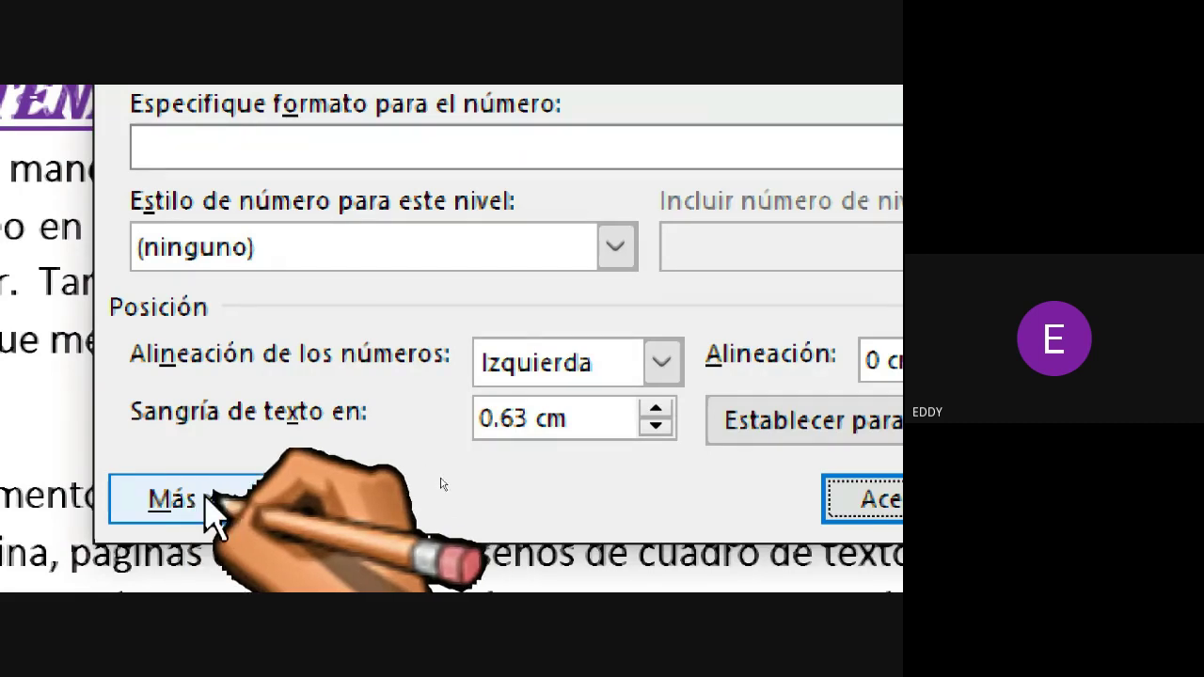
{"action": "key", "text": "alt+m"}
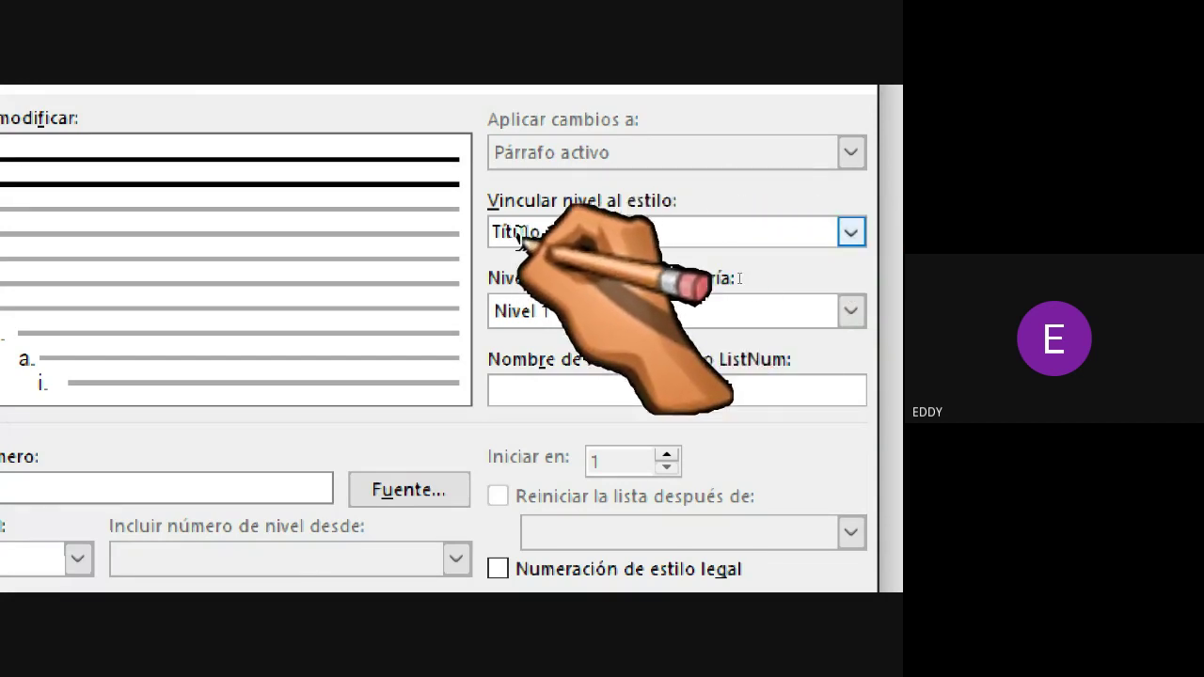
{"action": "left_click", "coordinate": [851, 240]}
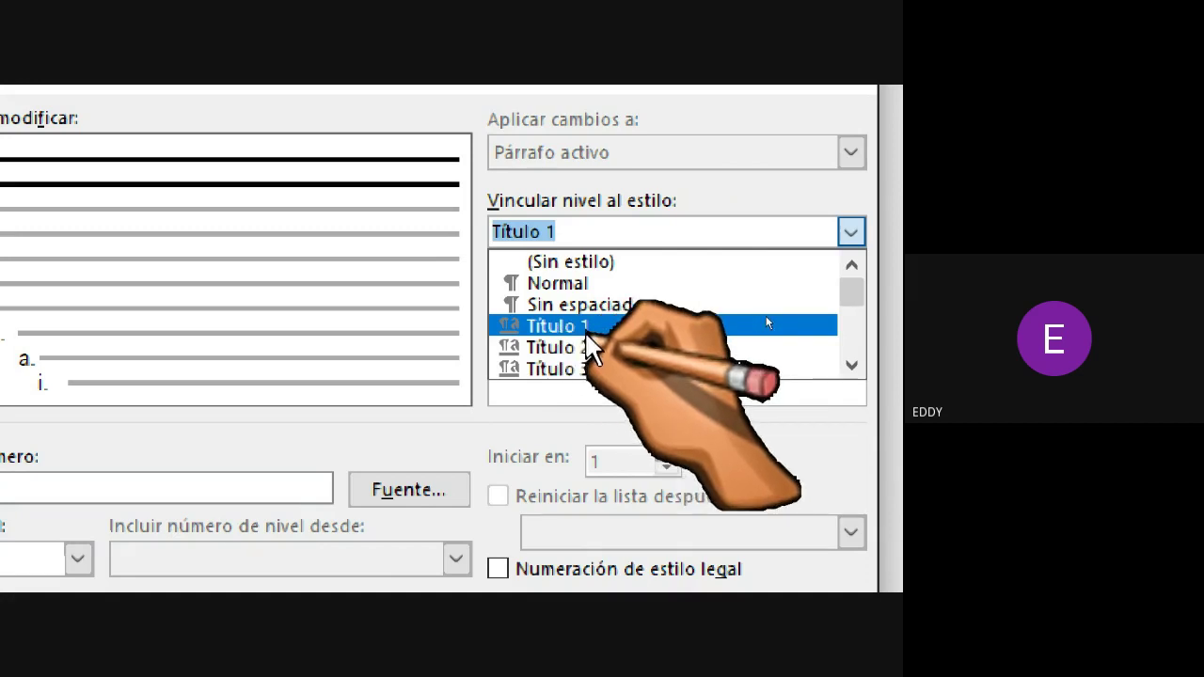
{"action": "left_click", "coordinate": [767, 323]}
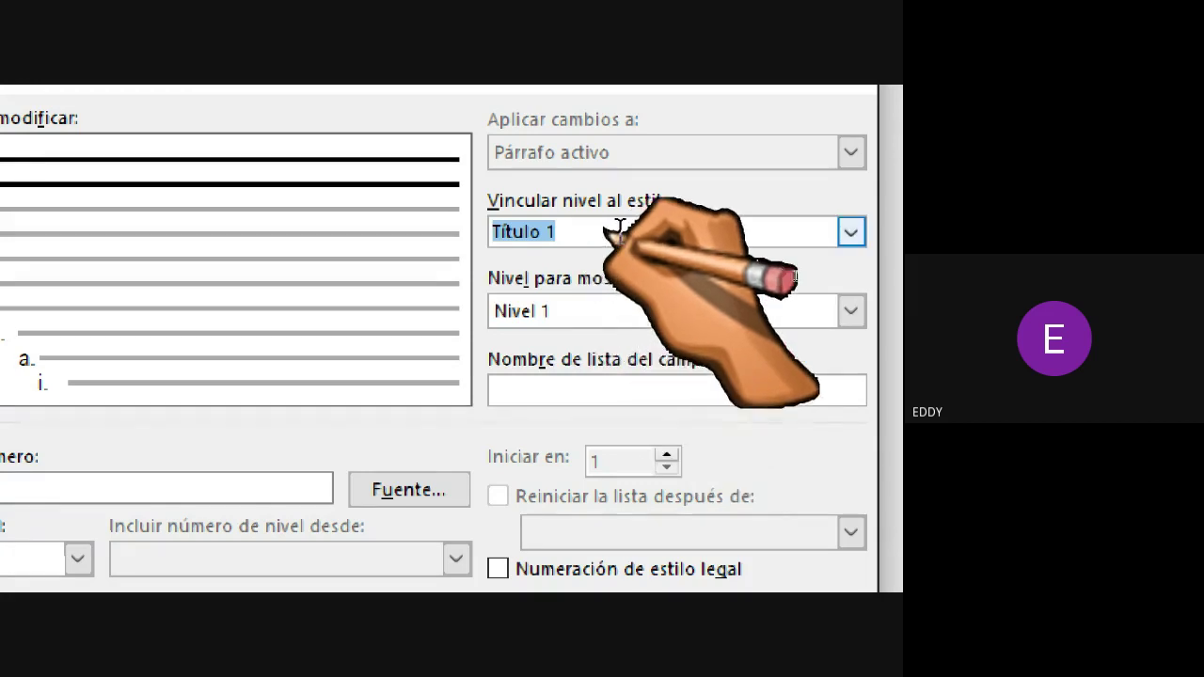
{"action": "left_click", "coordinate": [851, 232]}
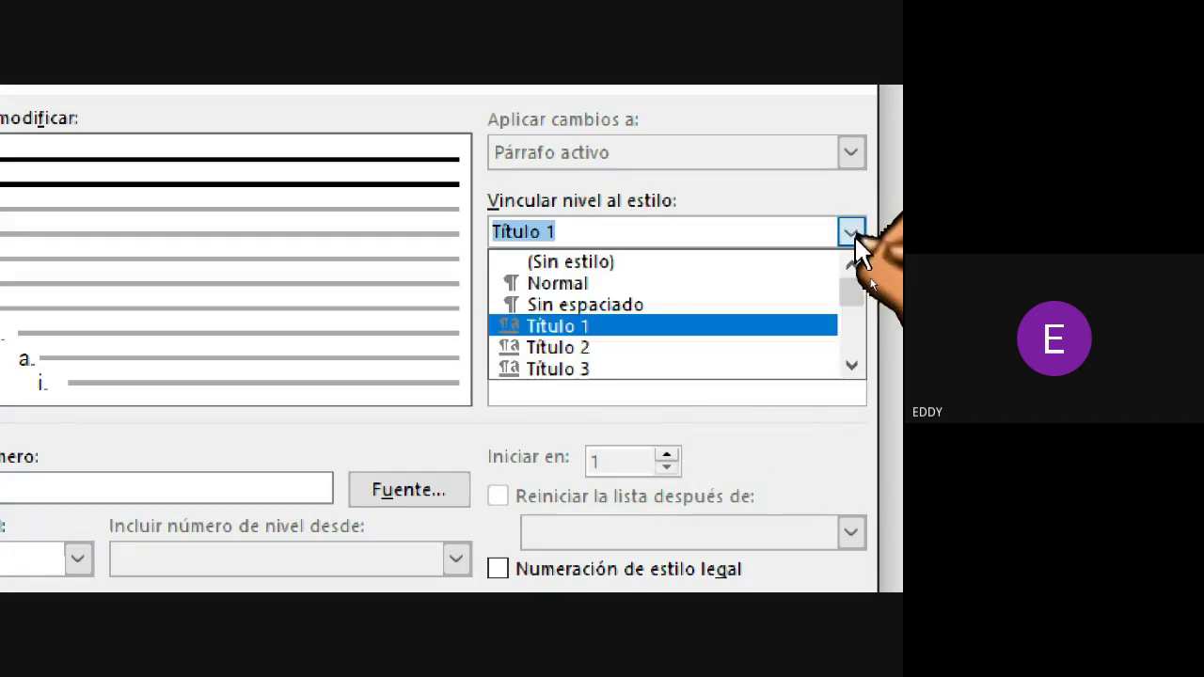
{"action": "left_click", "coordinate": [532, 327]}
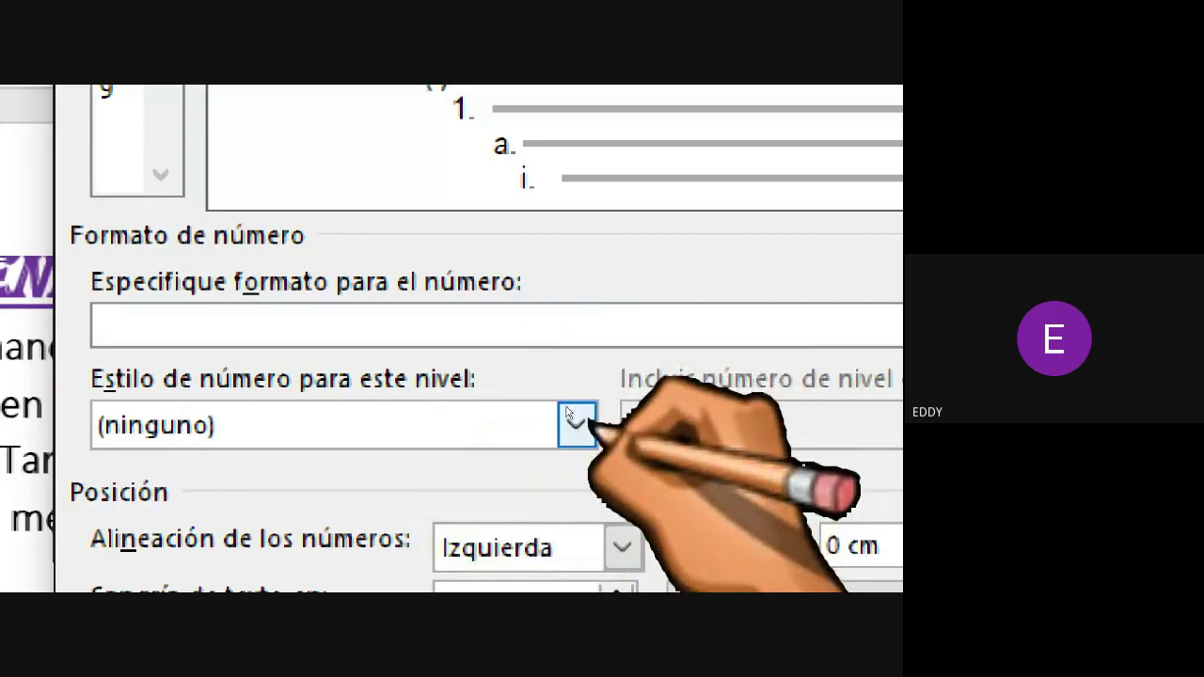
Step: Browse the number styles for level 1, choose I, II, III, … and add a period after the numeral
{"action": "left_click", "coordinate": [568, 414]}
{"action": "left_click", "coordinate": [575, 421]}
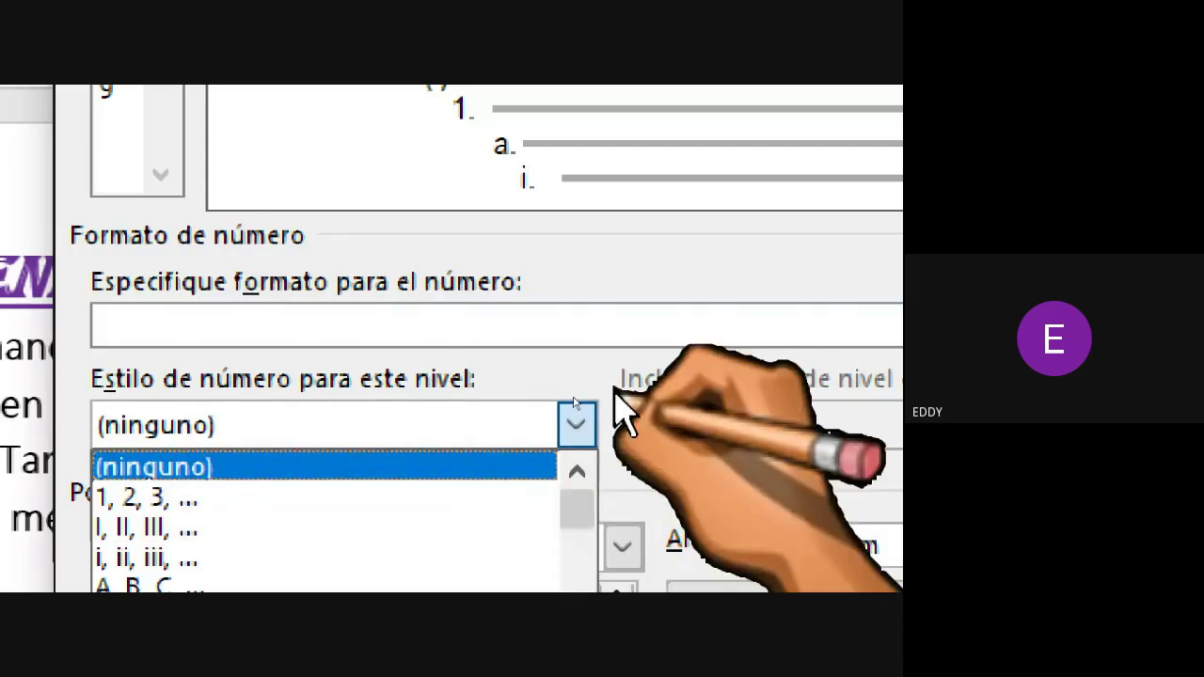
{"action": "left_click", "coordinate": [567, 416]}
{"action": "left_click", "coordinate": [567, 415]}
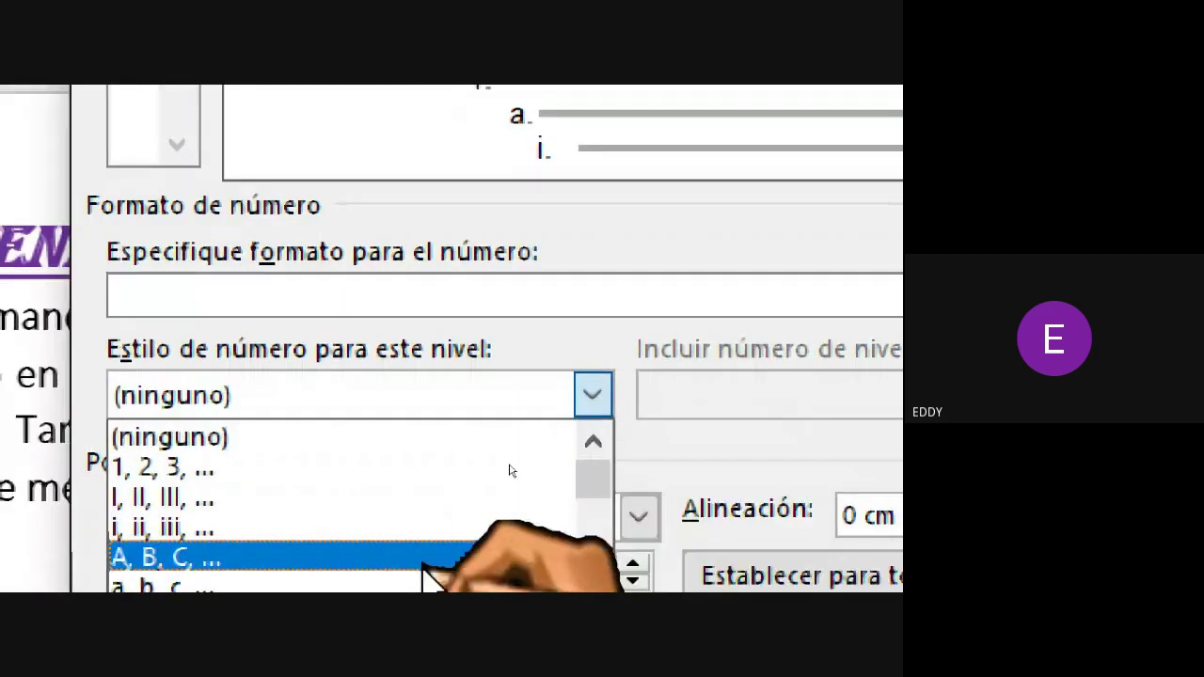
{"action": "scroll", "coordinate": [494, 433], "scroll_direction": "down", "scroll_amount": 2}
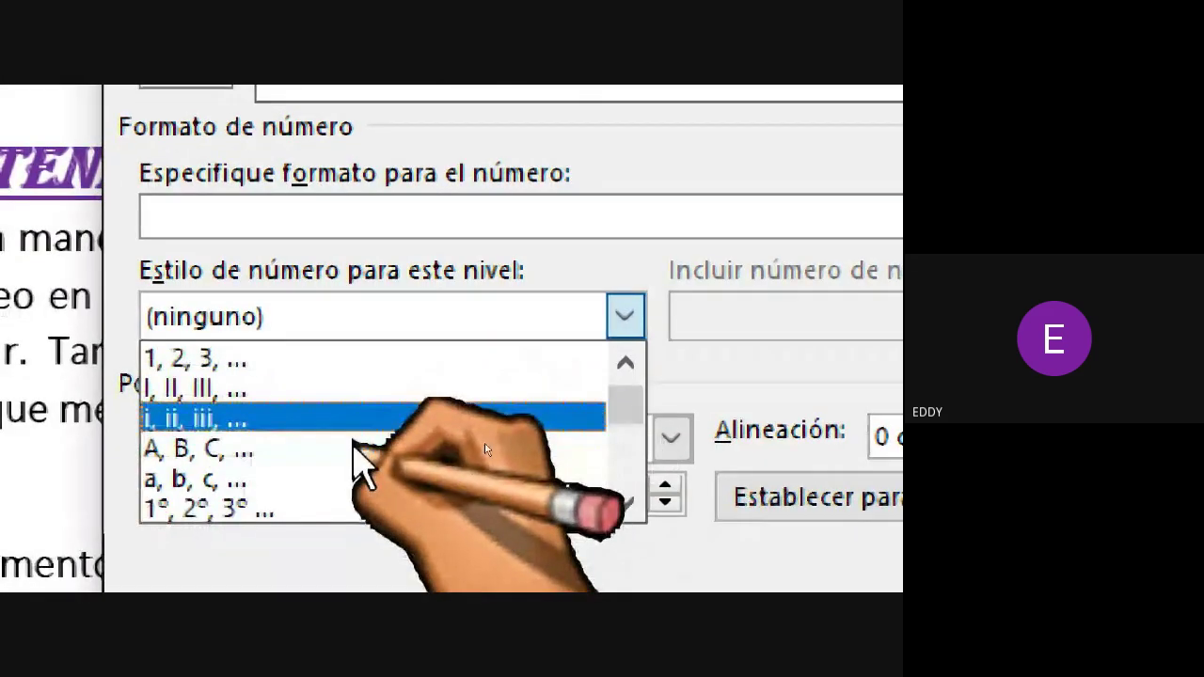
{"action": "scroll", "coordinate": [486, 450], "scroll_direction": "up", "scroll_amount": 2}
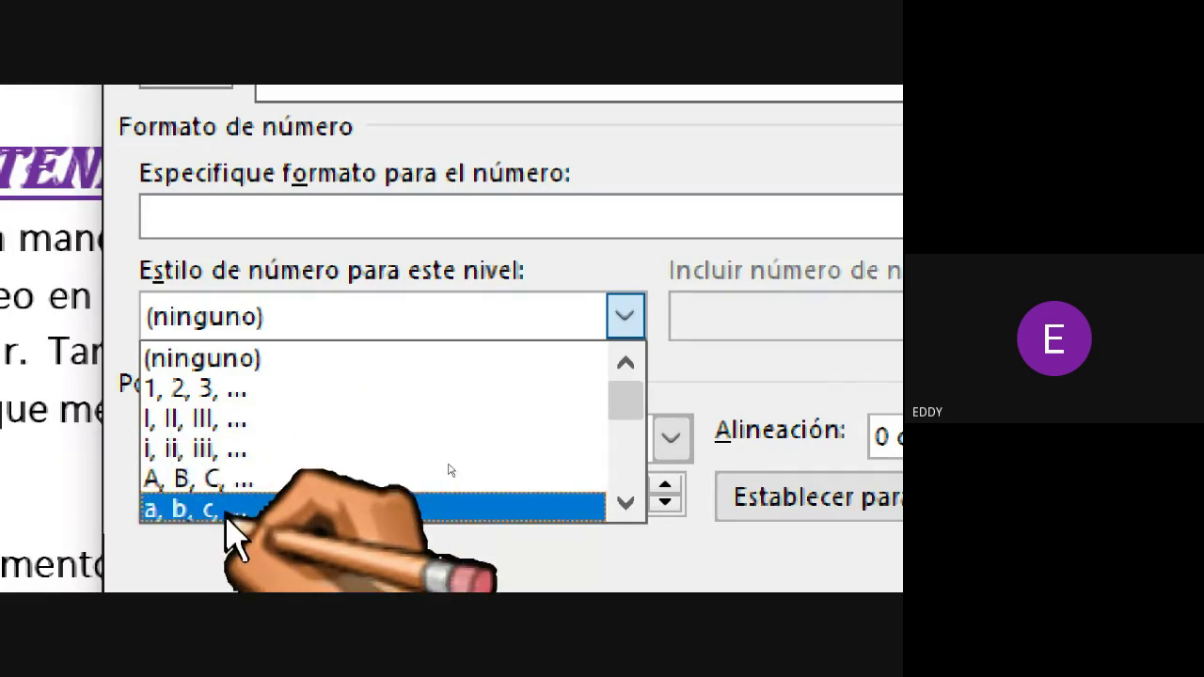
{"action": "scroll", "coordinate": [451, 467], "scroll_direction": "down", "scroll_amount": 4}
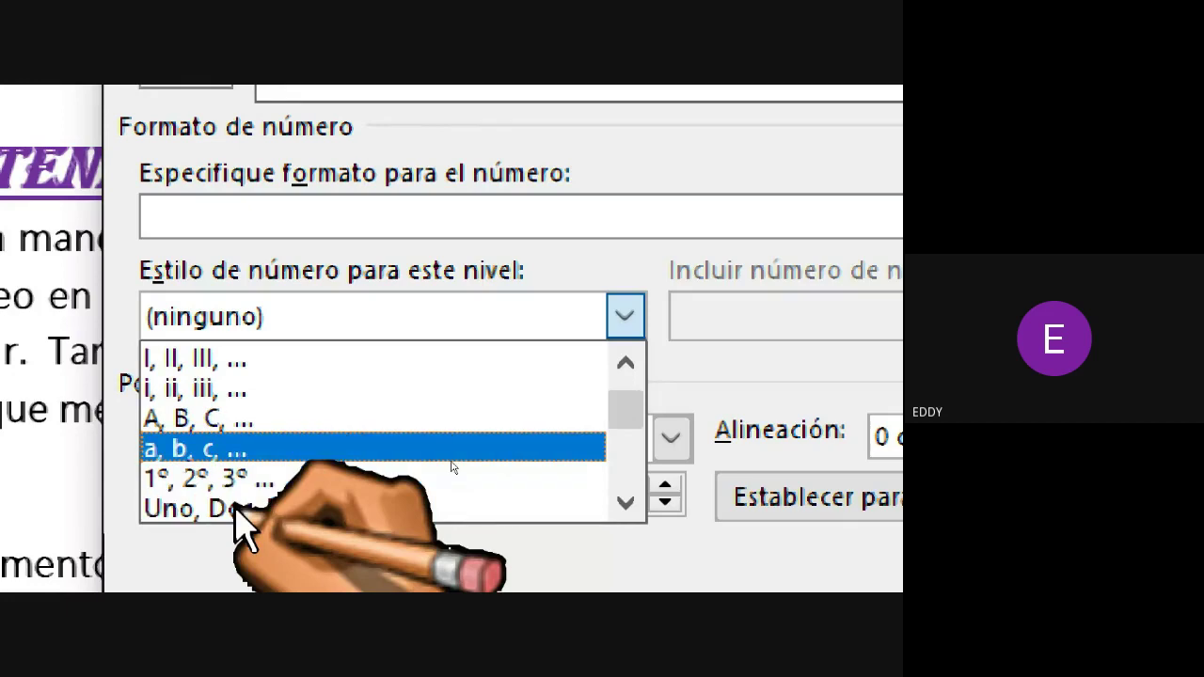
{"action": "scroll", "coordinate": [457, 458], "scroll_direction": "down", "scroll_amount": 10}
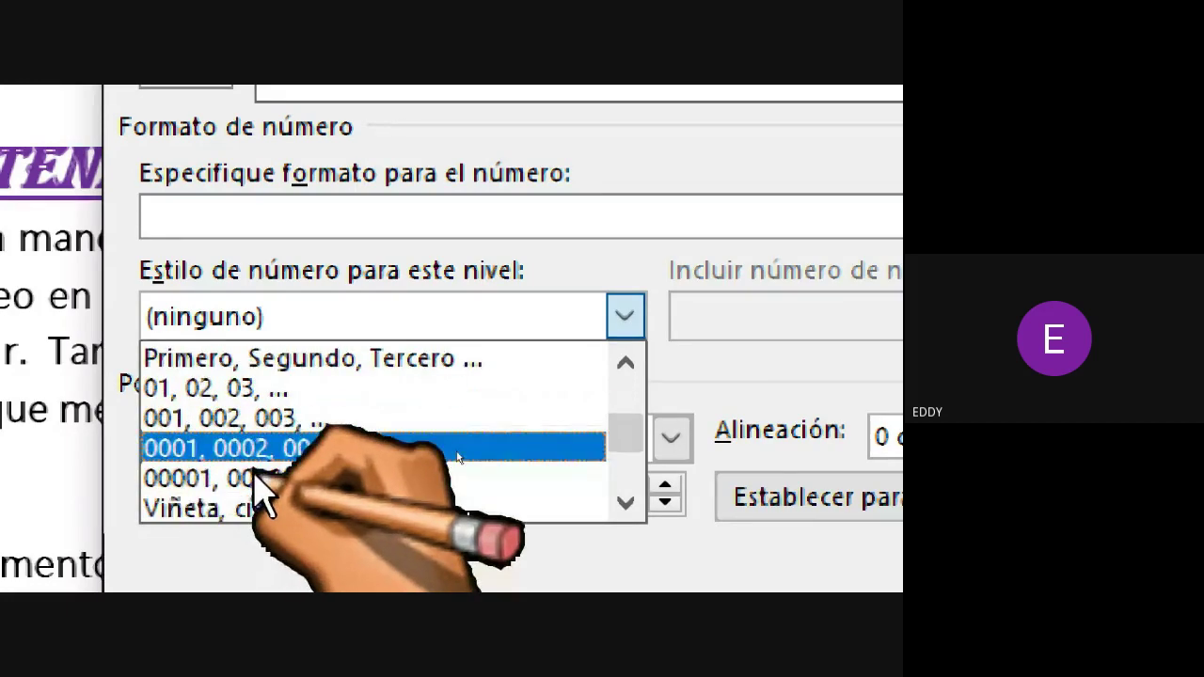
{"action": "scroll", "coordinate": [457, 457], "scroll_direction": "down", "scroll_amount": 1}
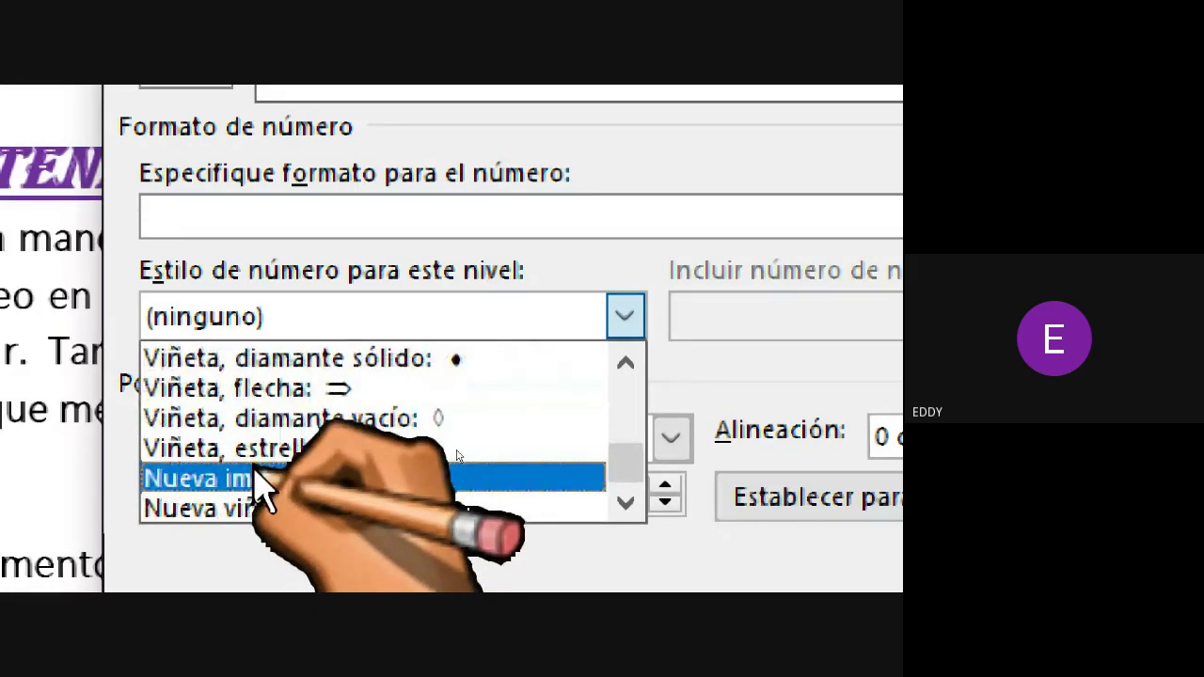
{"action": "scroll", "coordinate": [457, 457], "scroll_direction": "up", "scroll_amount": 10}
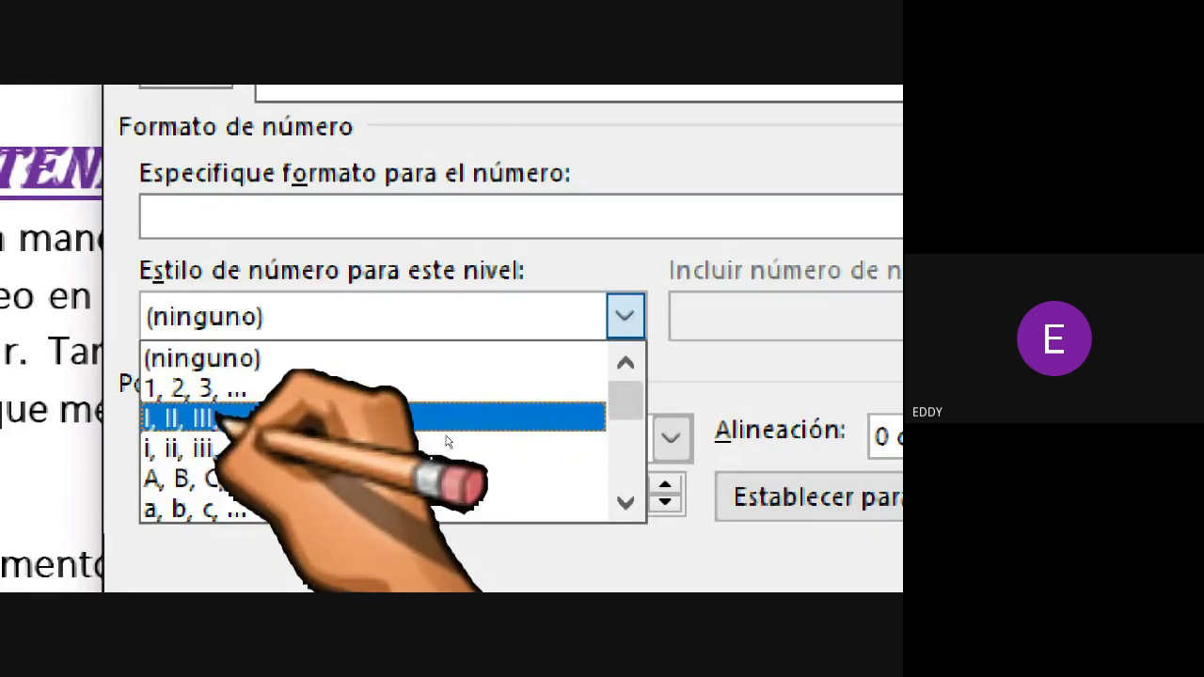
{"action": "left_click", "coordinate": [216, 419]}
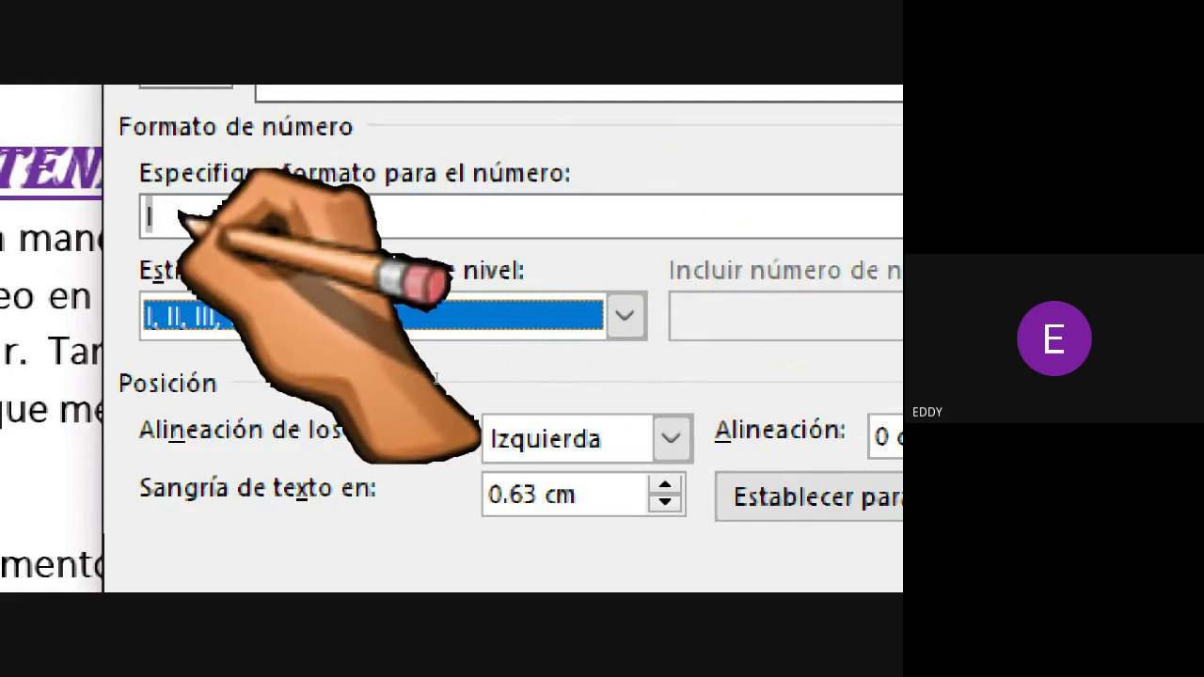
{"action": "left_click", "coordinate": [193, 215]}
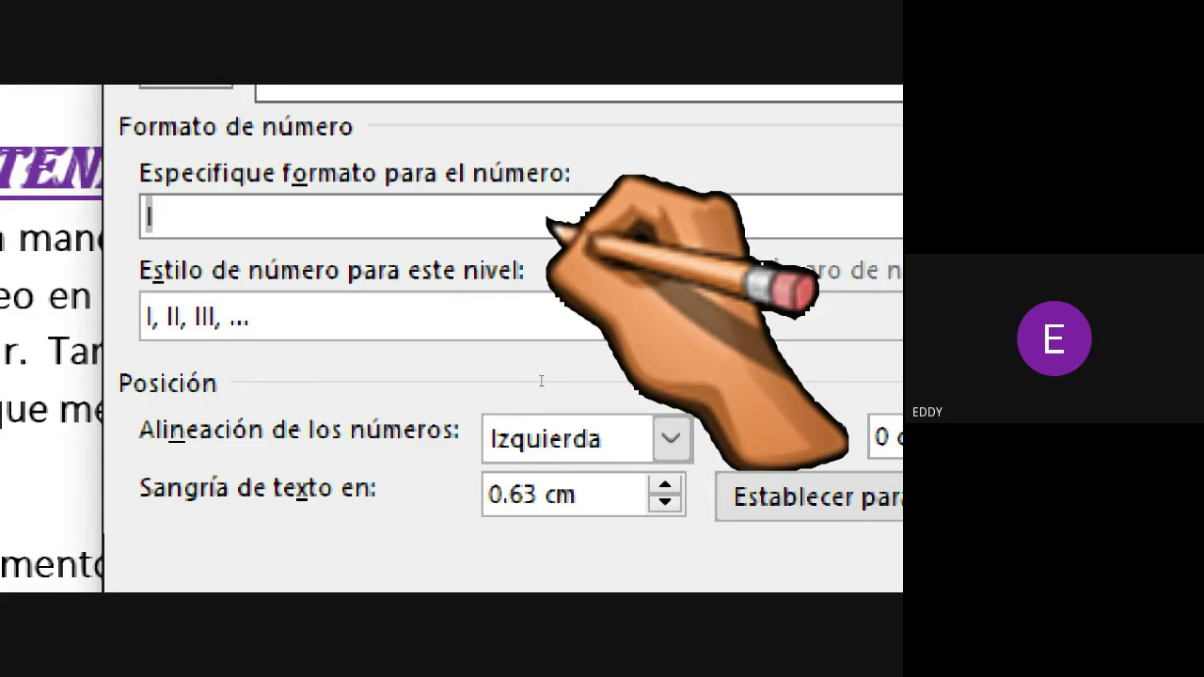
{"action": "type", "text": "."}
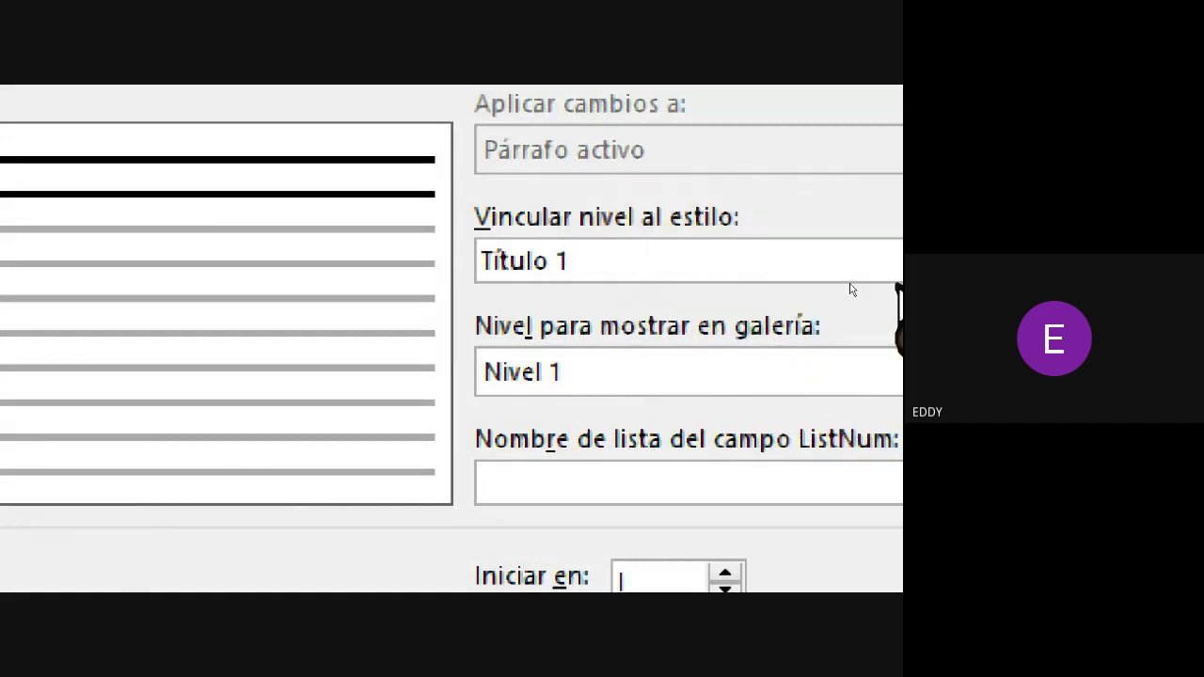
Step: Reselect Título 1 and the I, II, III, … style with its period for level 1, and apply the list to the document
{"action": "left_click", "coordinate": [878, 275]}
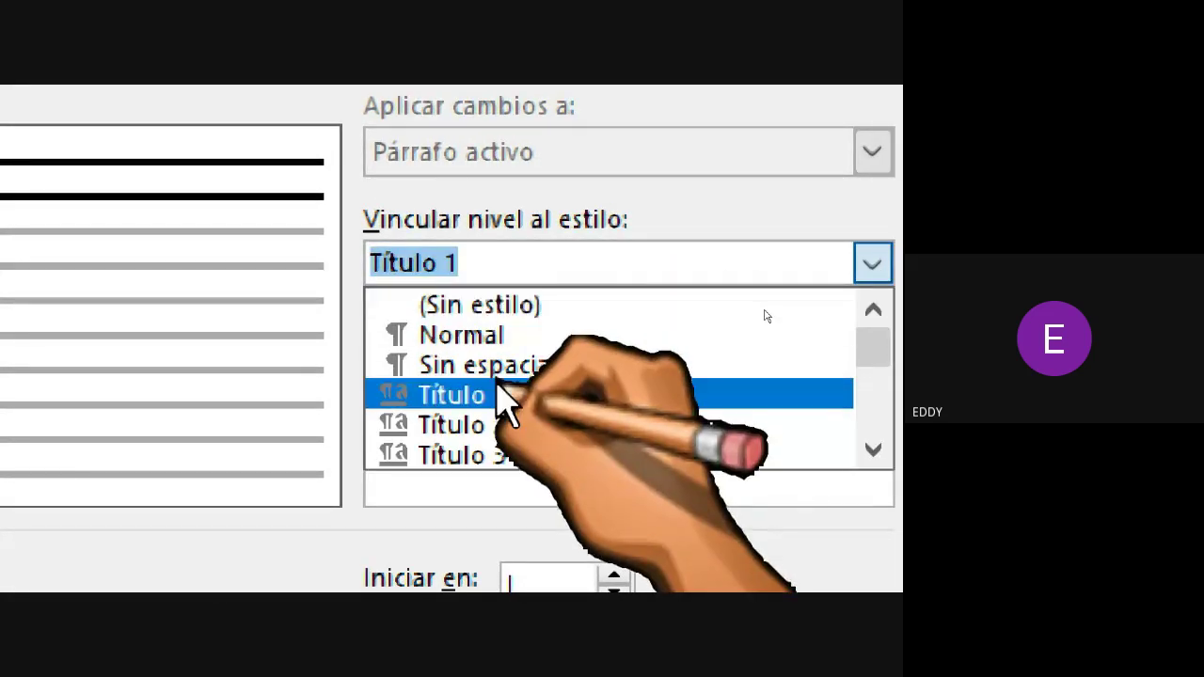
{"action": "left_click", "coordinate": [499, 394]}
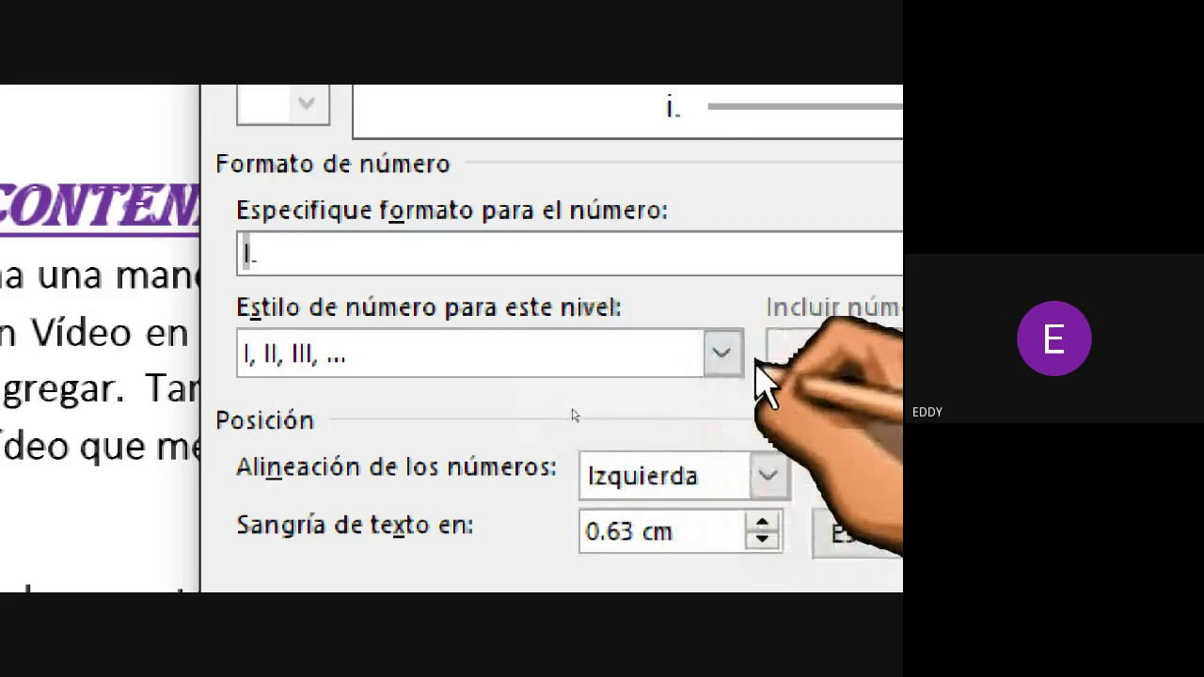
{"action": "left_click", "coordinate": [722, 353]}
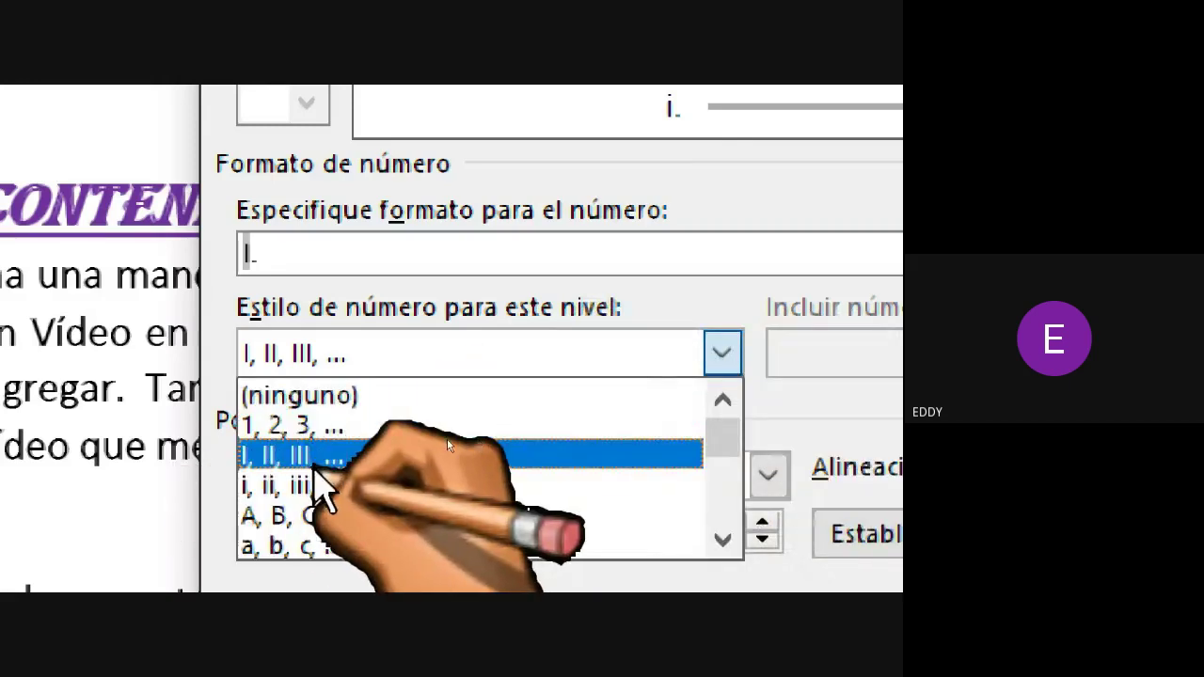
{"action": "left_click", "coordinate": [448, 445]}
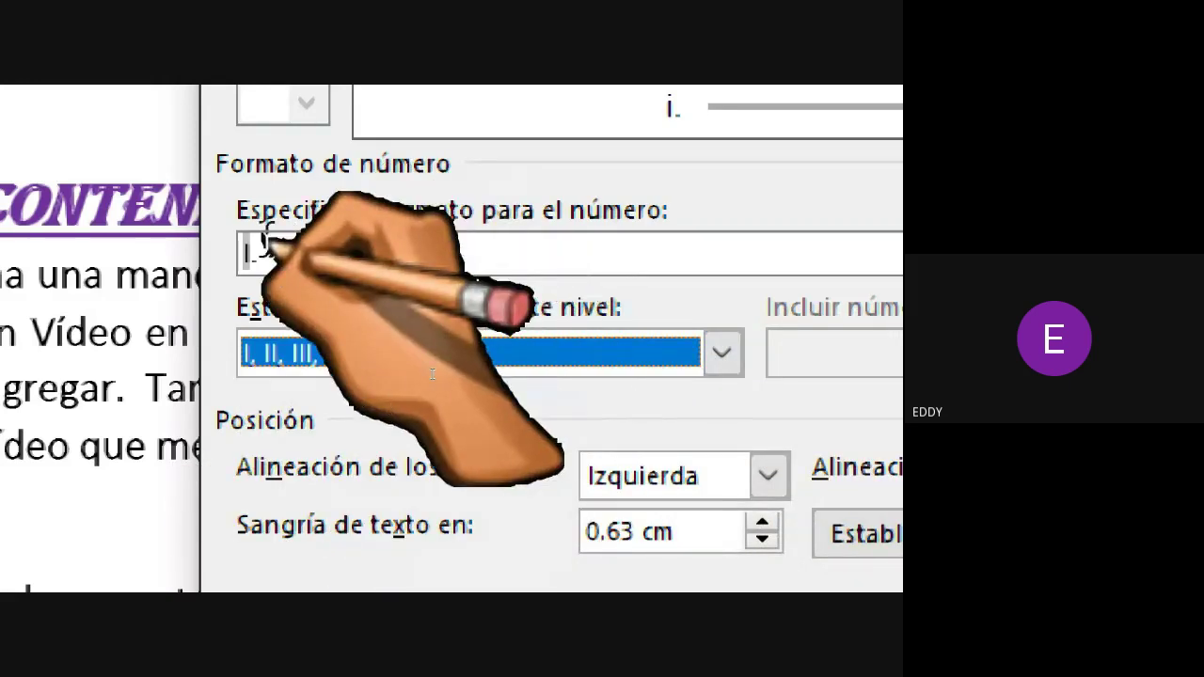
{"action": "left_click", "coordinate": [331, 252]}
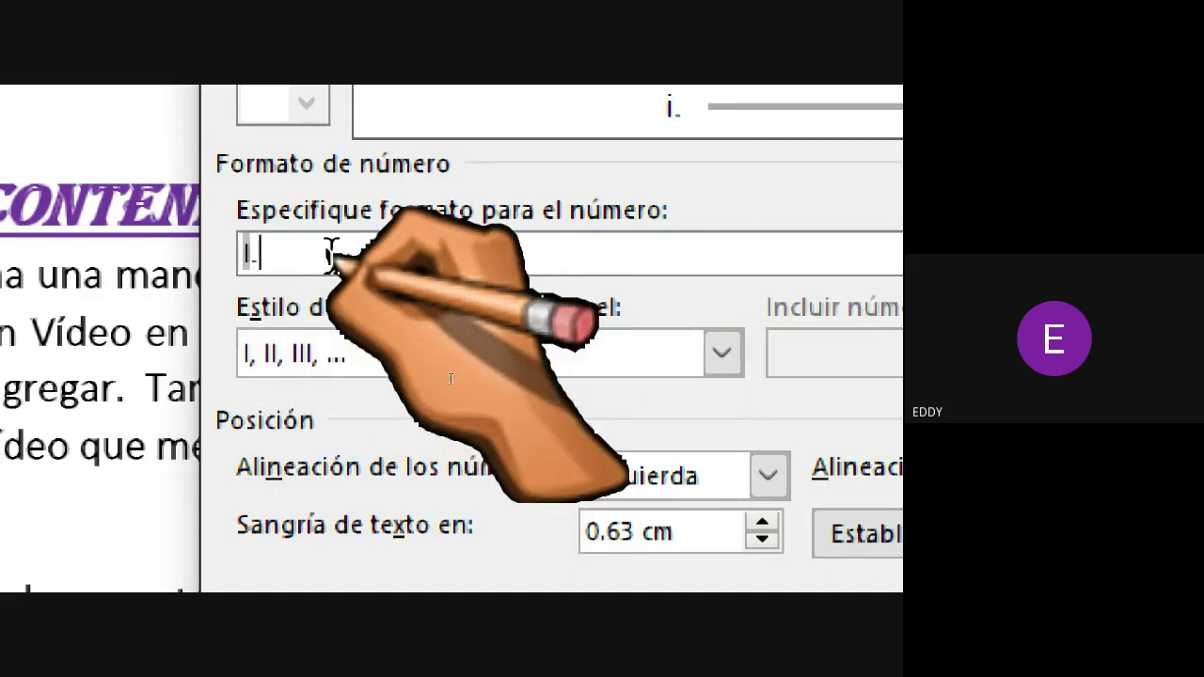
{"action": "type", "text": "."}
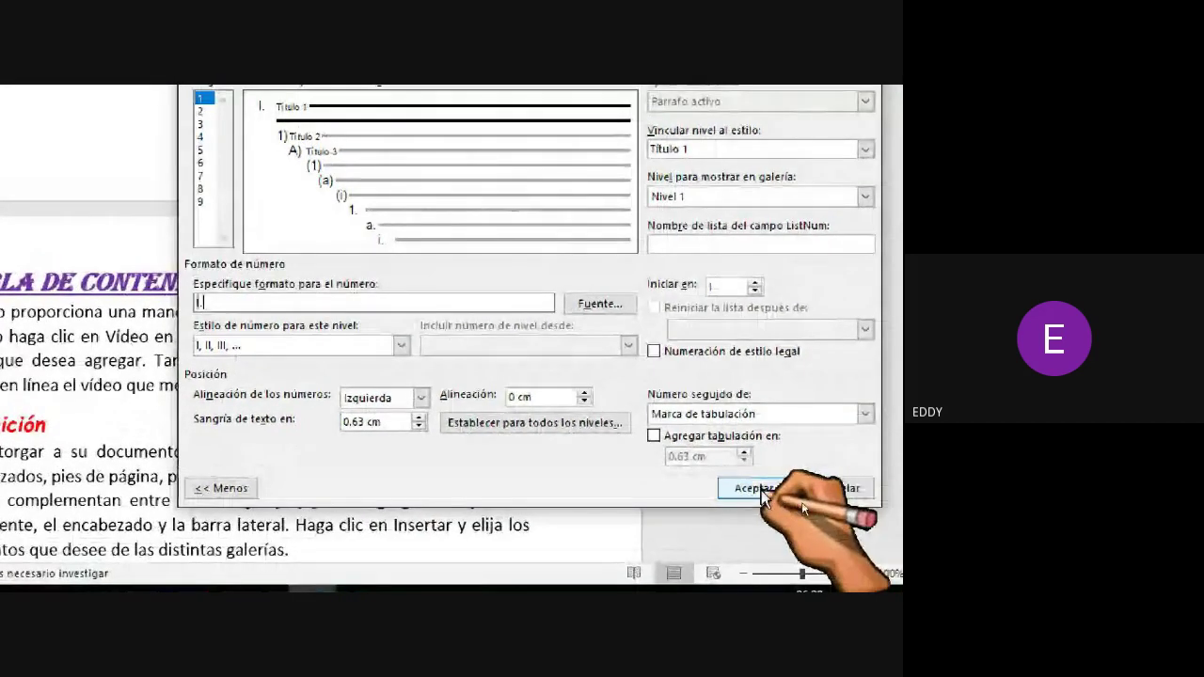
{"action": "left_click", "coordinate": [757, 489]}
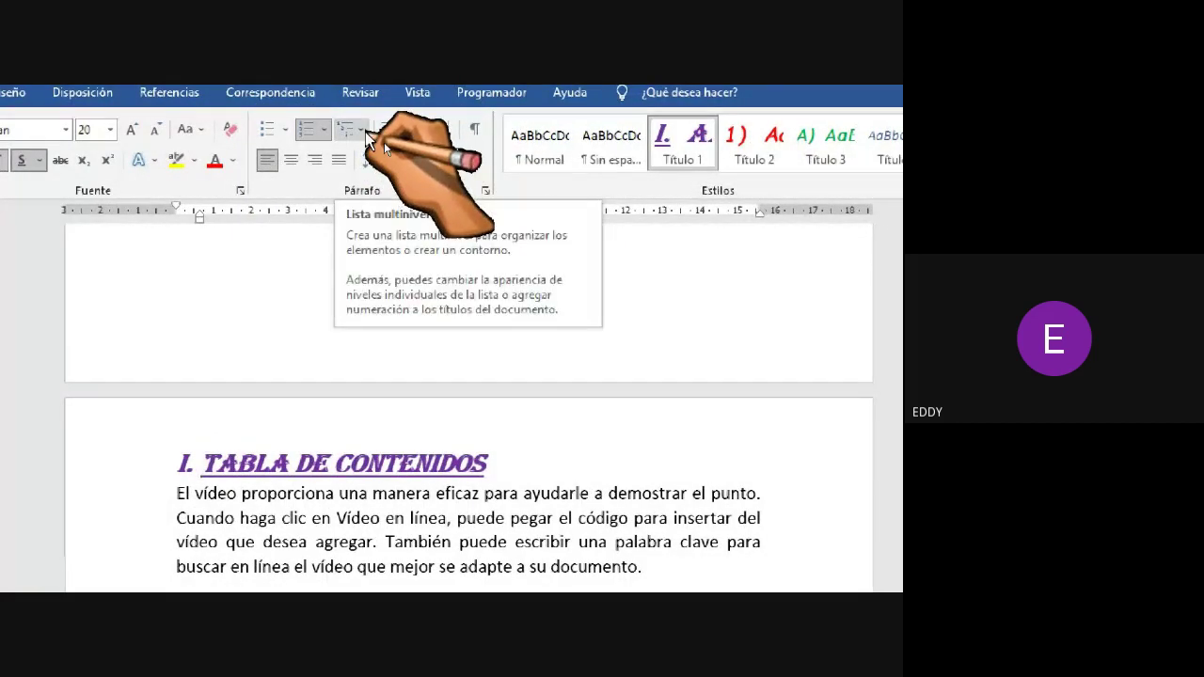
Step: Define a new multilevel list again from the current one and link level 2 to the Título 2 style
{"action": "left_click", "coordinate": [365, 132]}
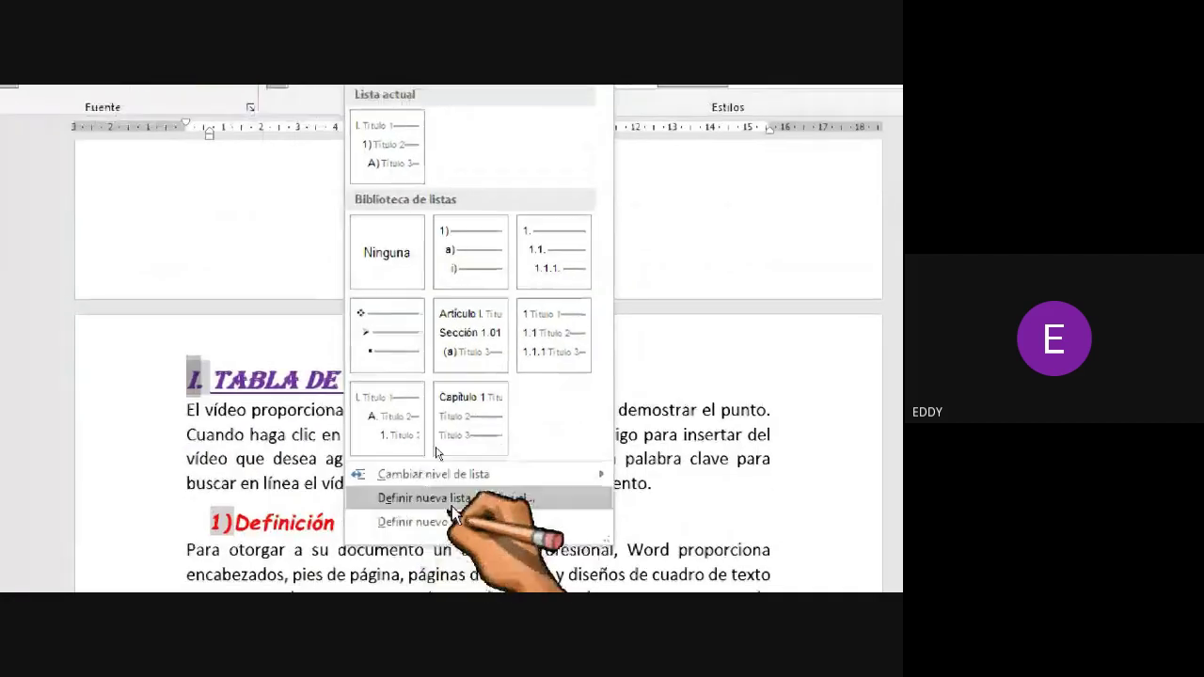
{"action": "left_click", "coordinate": [465, 508]}
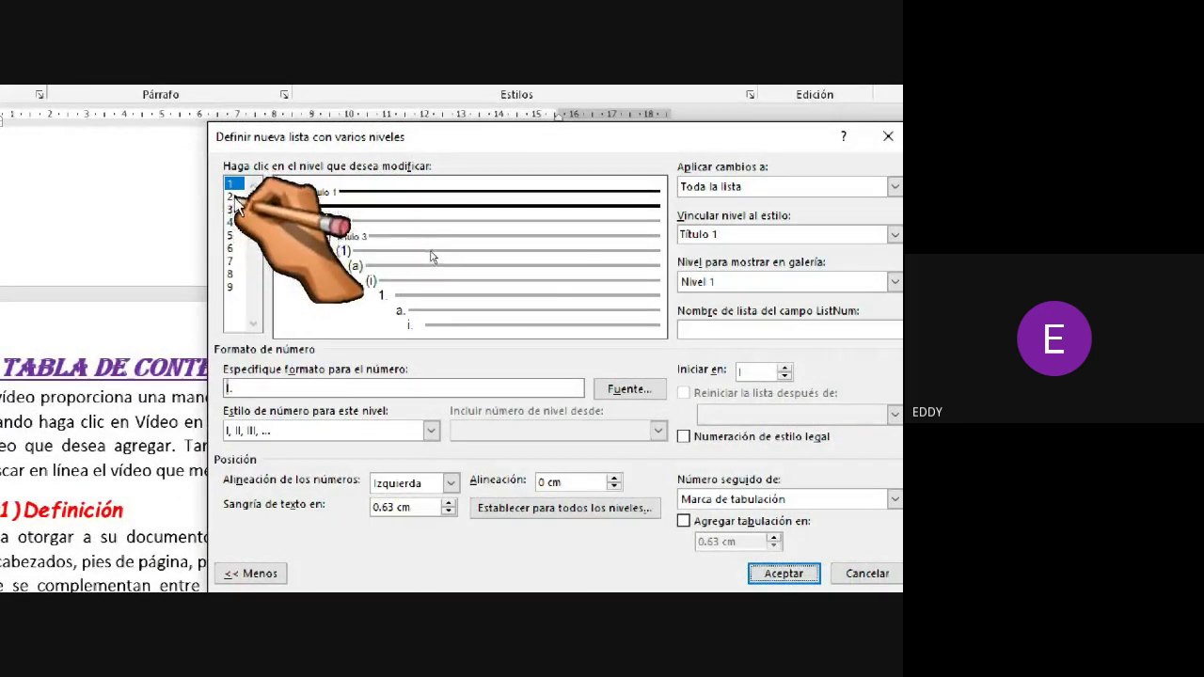
{"action": "left_click", "coordinate": [229, 195]}
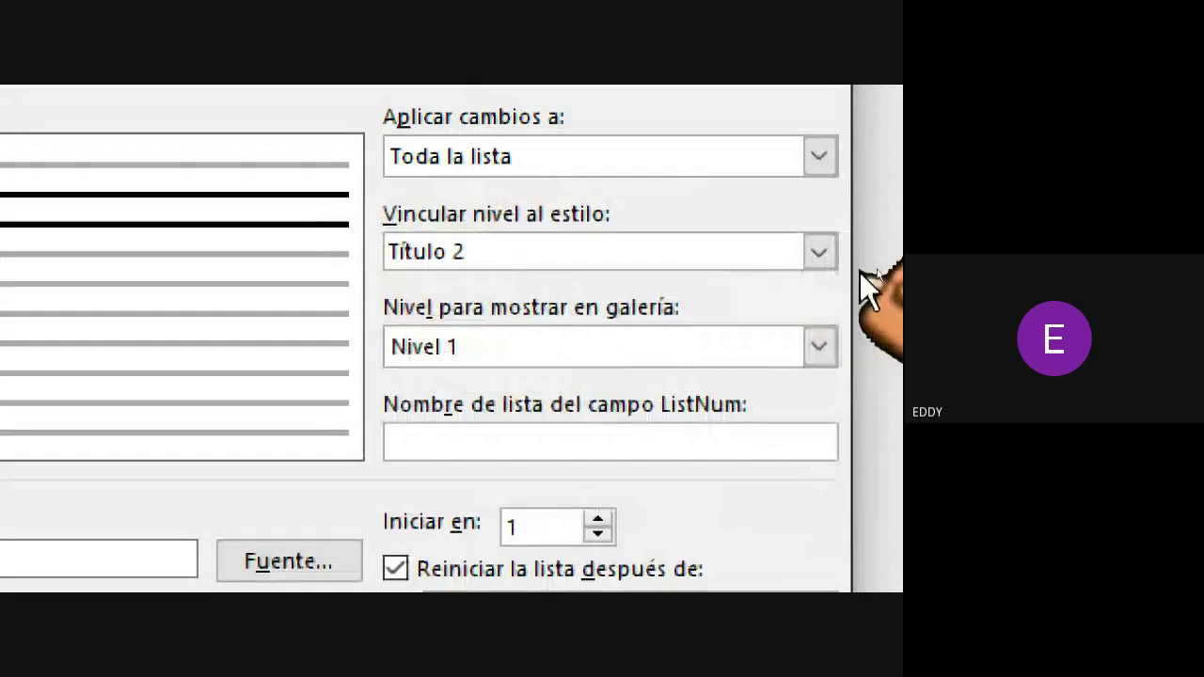
{"action": "left_click", "coordinate": [817, 251]}
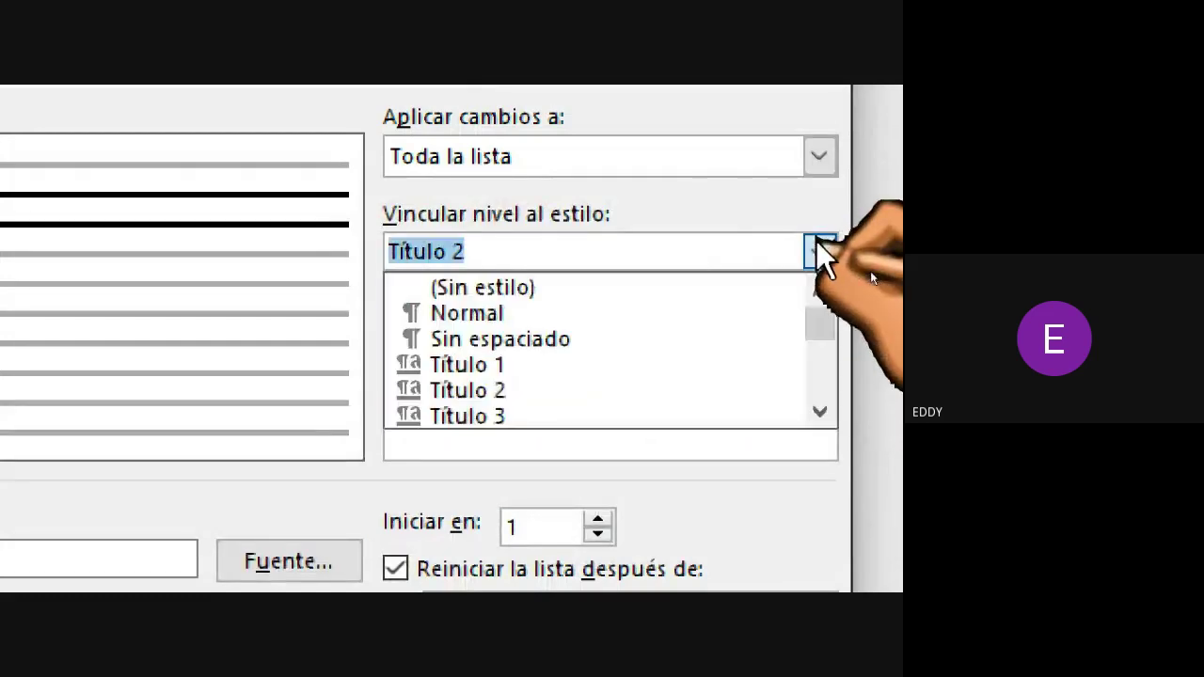
{"action": "left_click", "coordinate": [507, 389]}
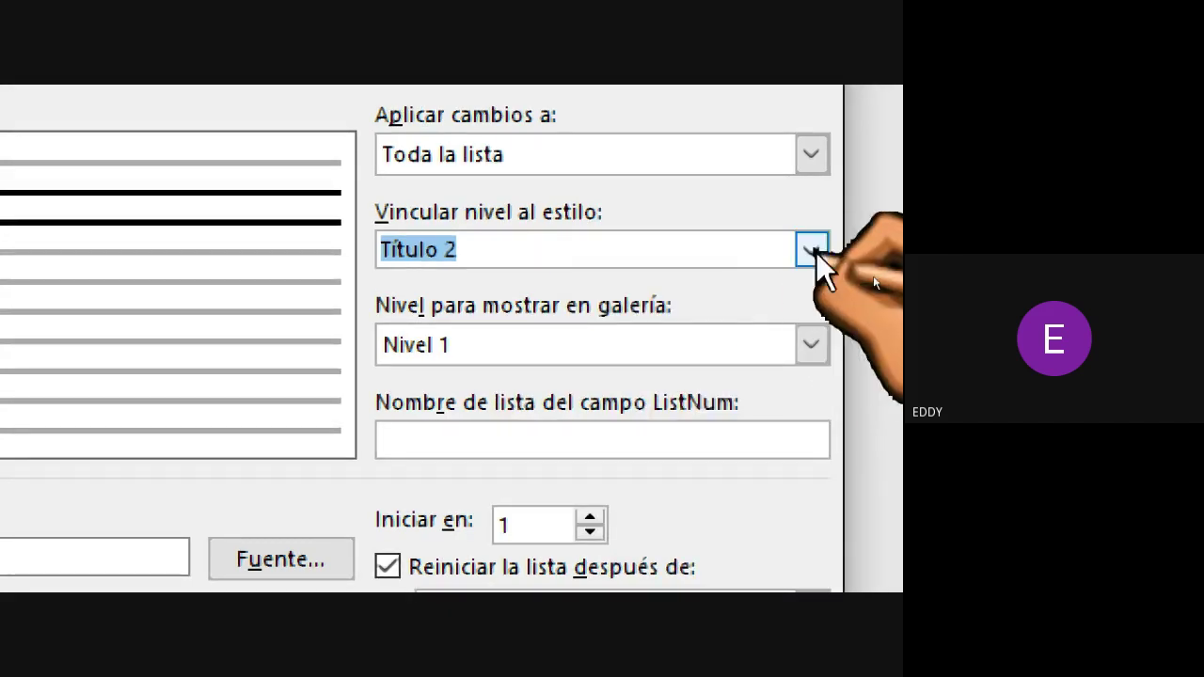
Step: Set level 2's linked style to (Sin estilo), and link the level to Título 2 again
{"action": "left_click", "coordinate": [826, 253]}
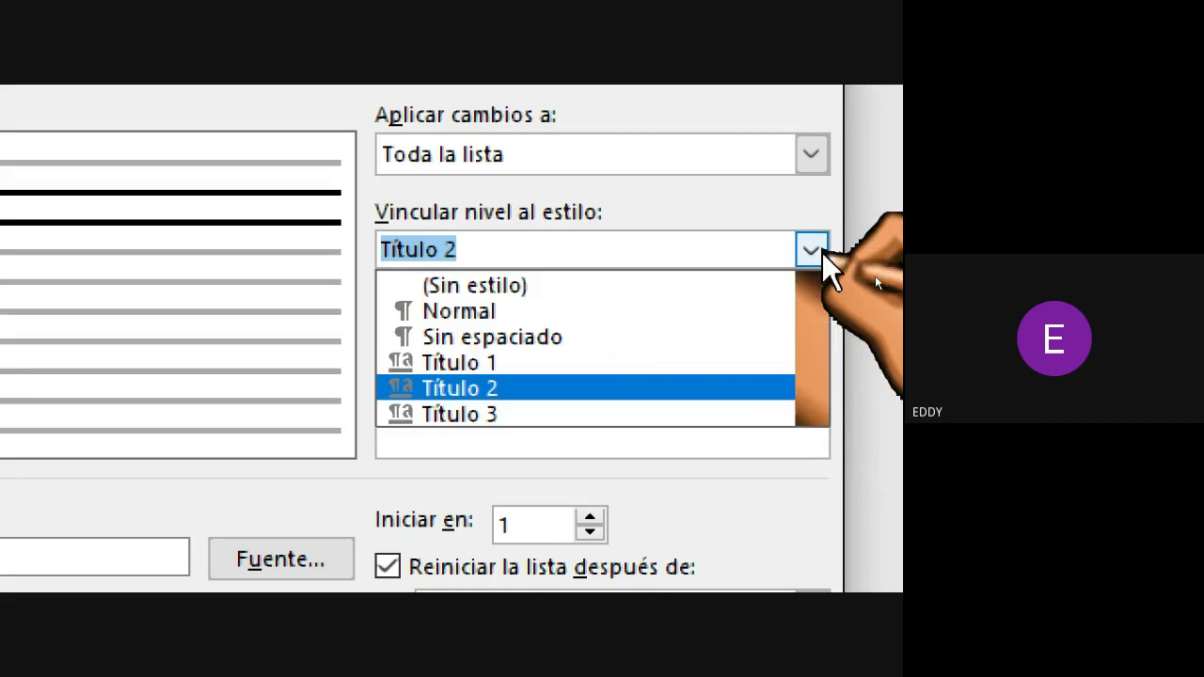
{"action": "left_click", "coordinate": [562, 287]}
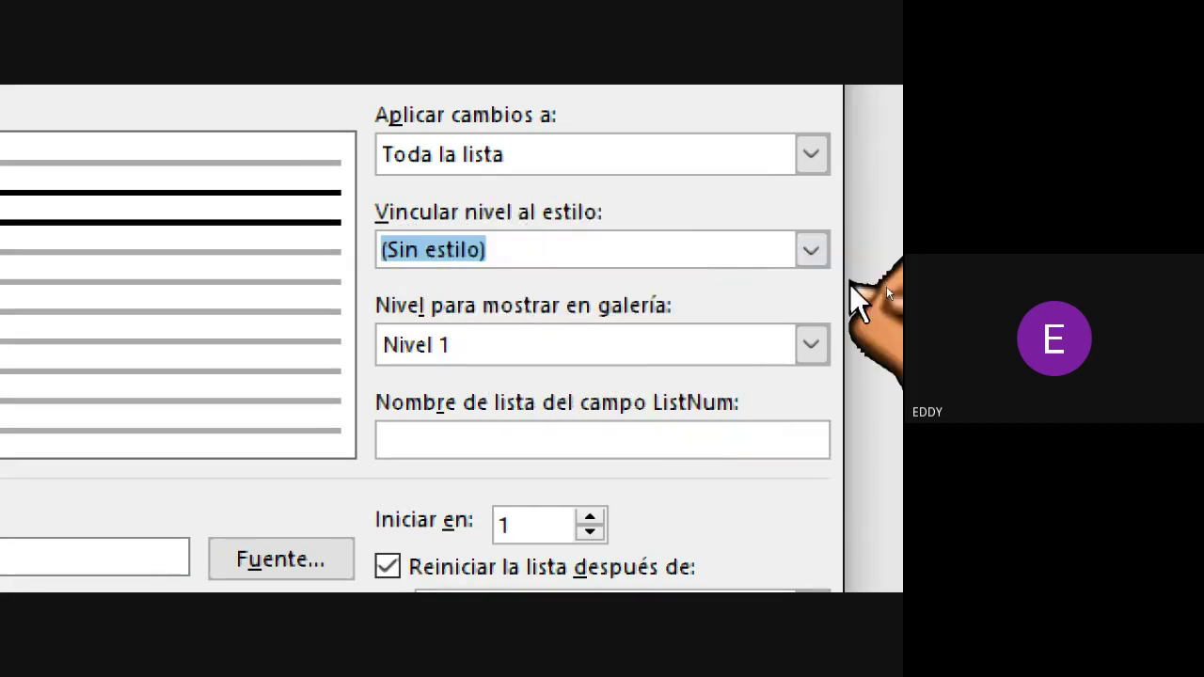
{"action": "left_click", "coordinate": [811, 249]}
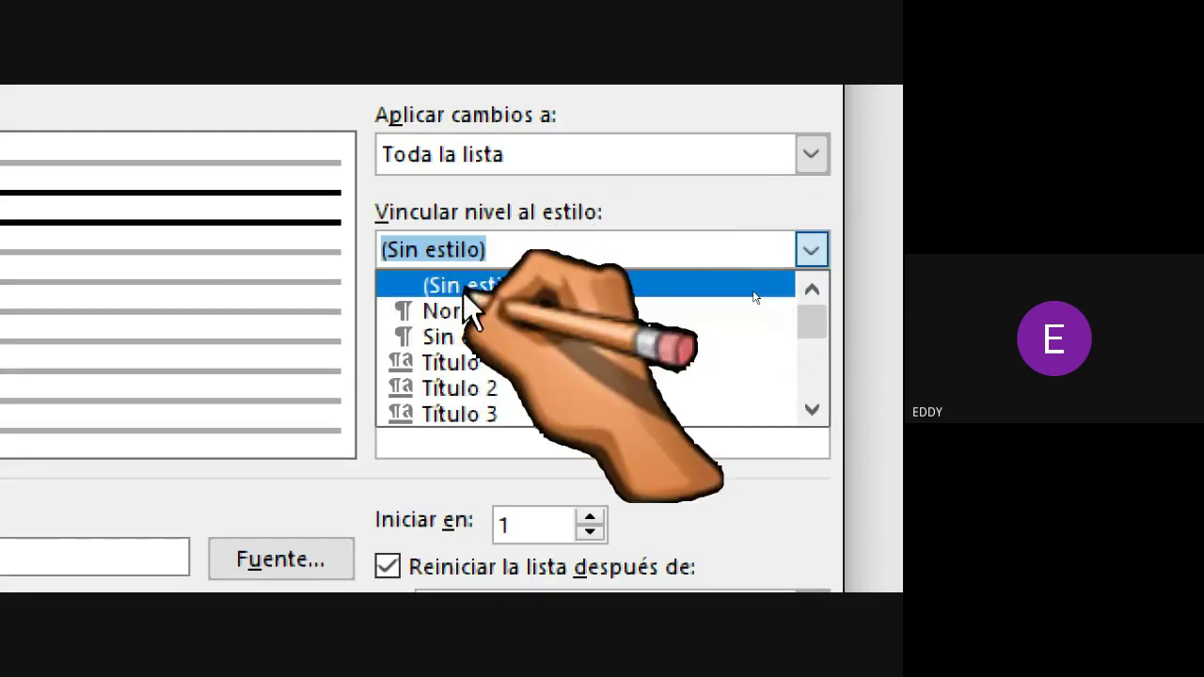
{"action": "left_click", "coordinate": [485, 391]}
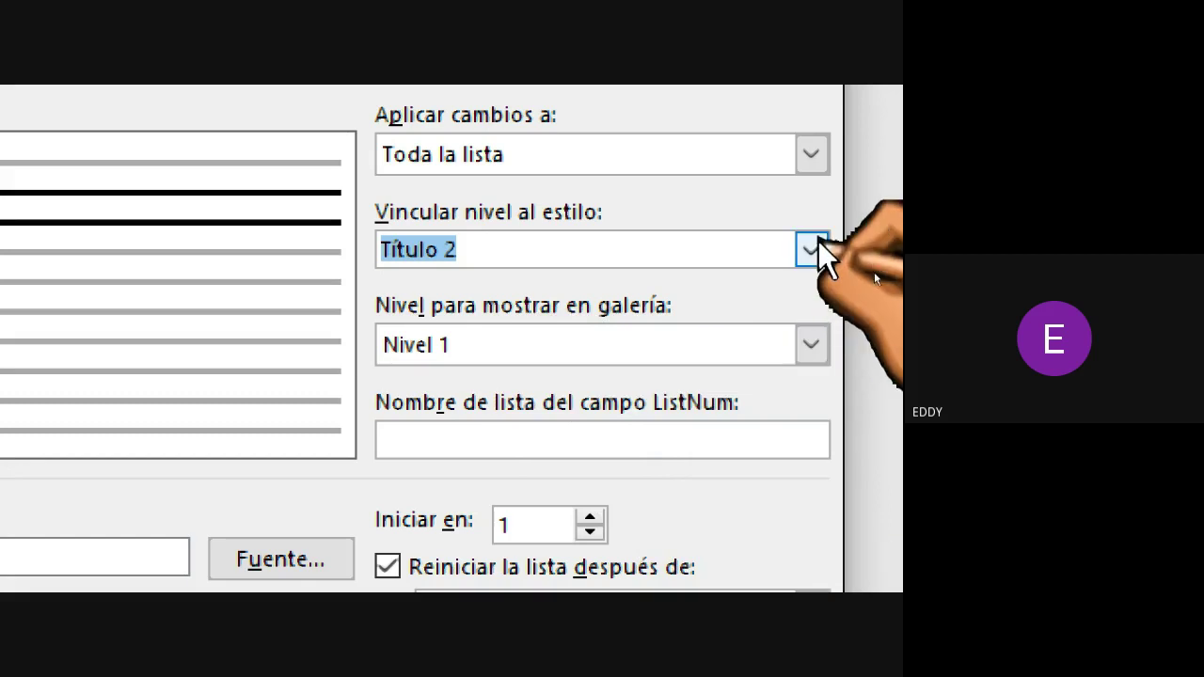
{"action": "left_click", "coordinate": [815, 246]}
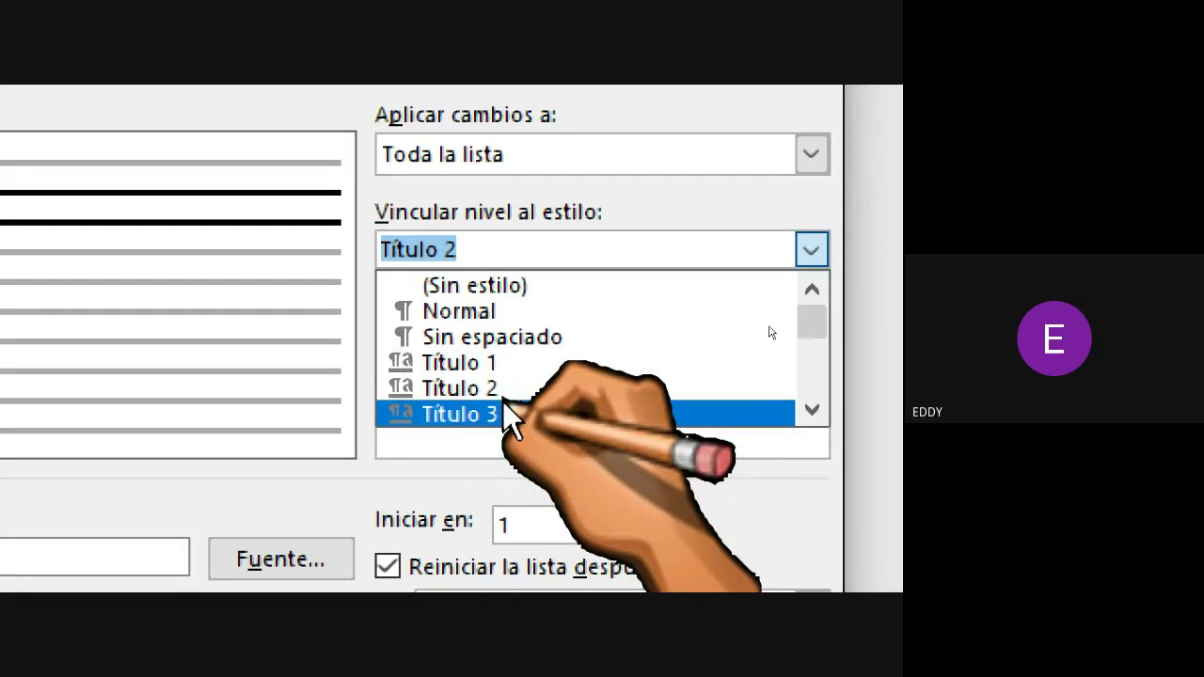
{"action": "left_click", "coordinate": [502, 389]}
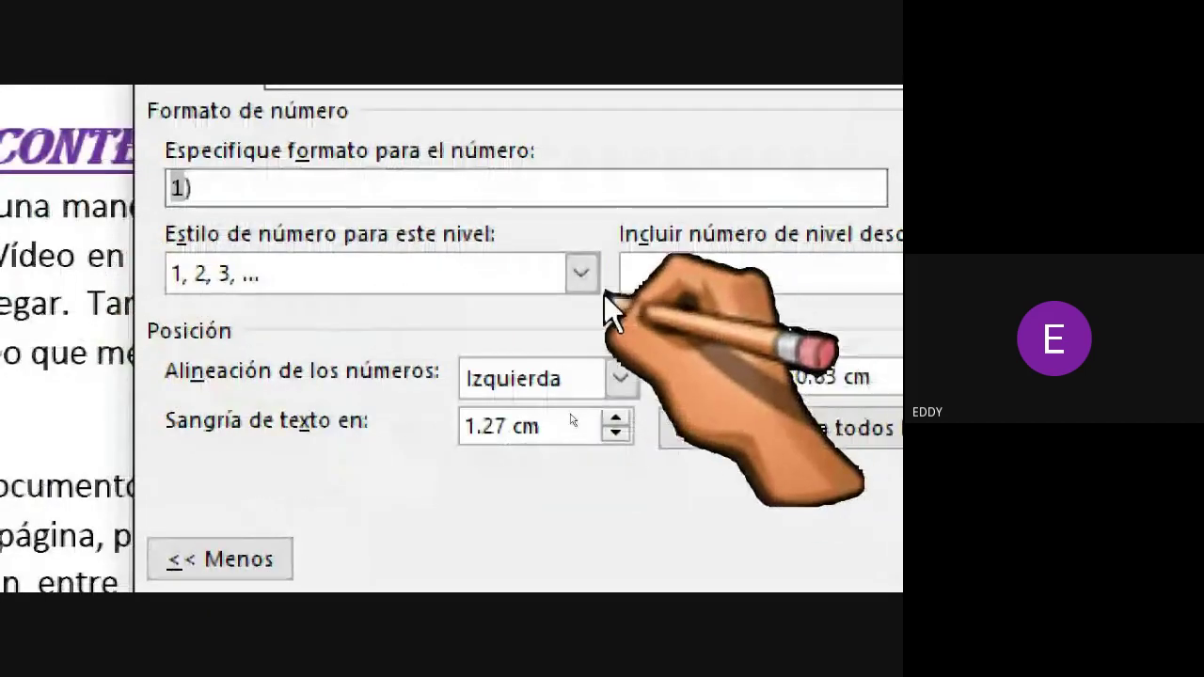
Step: Choose the 1, 2, 3, … number style for level 2 and replace the parenthesis after the number with a period
{"action": "left_click", "coordinate": [581, 273]}
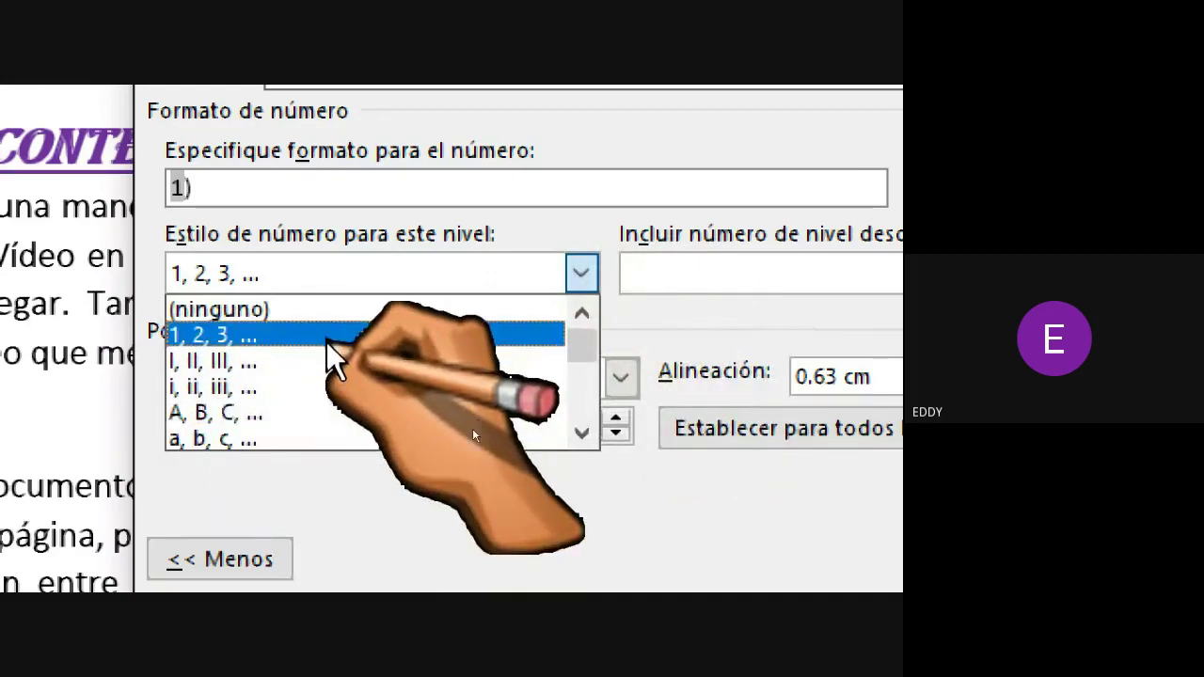
{"action": "left_click", "coordinate": [231, 332]}
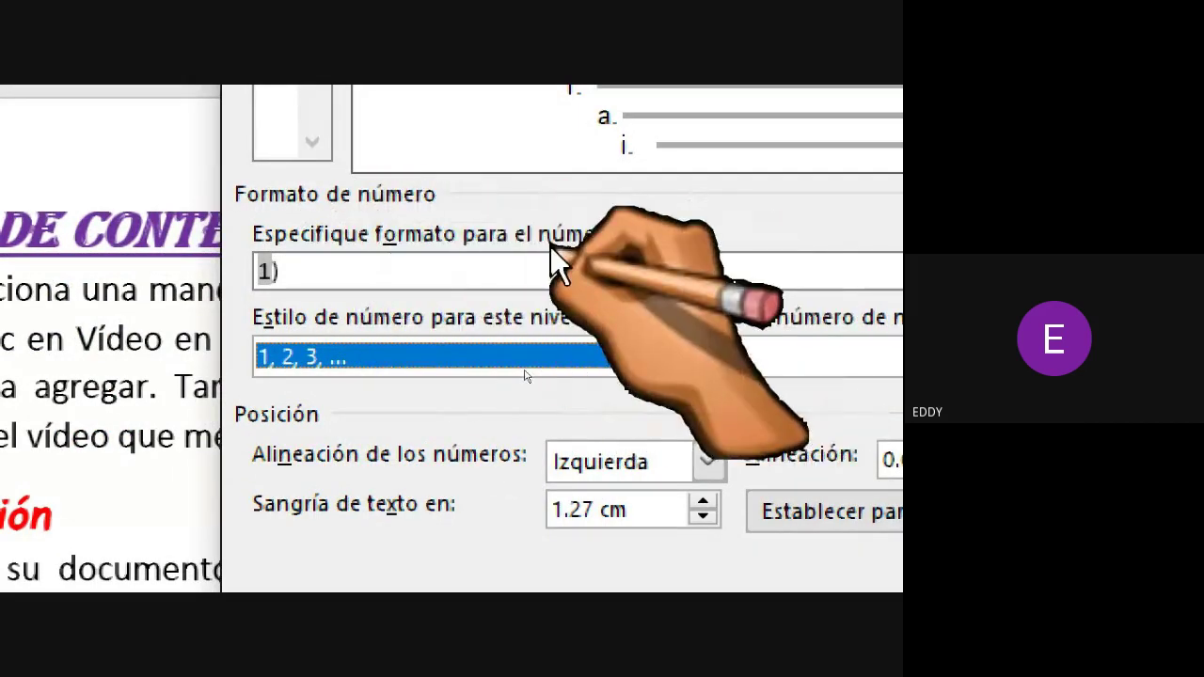
{"action": "left_click", "coordinate": [369, 270]}
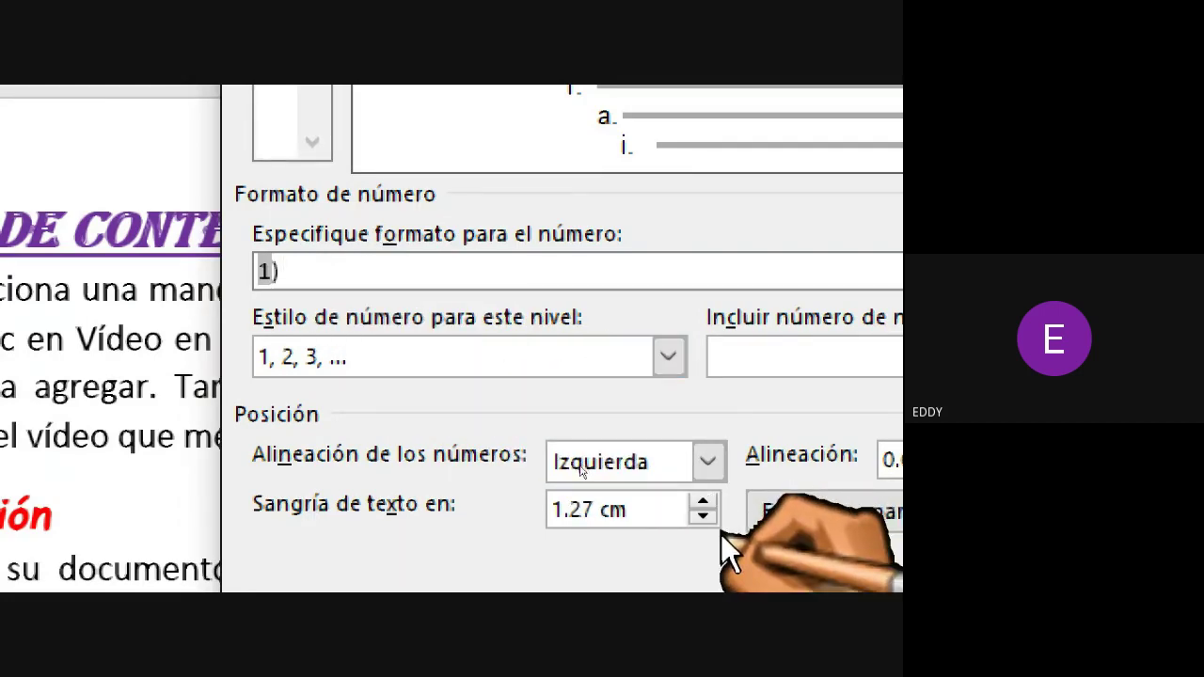
{"action": "key", "text": "BackSpace"}
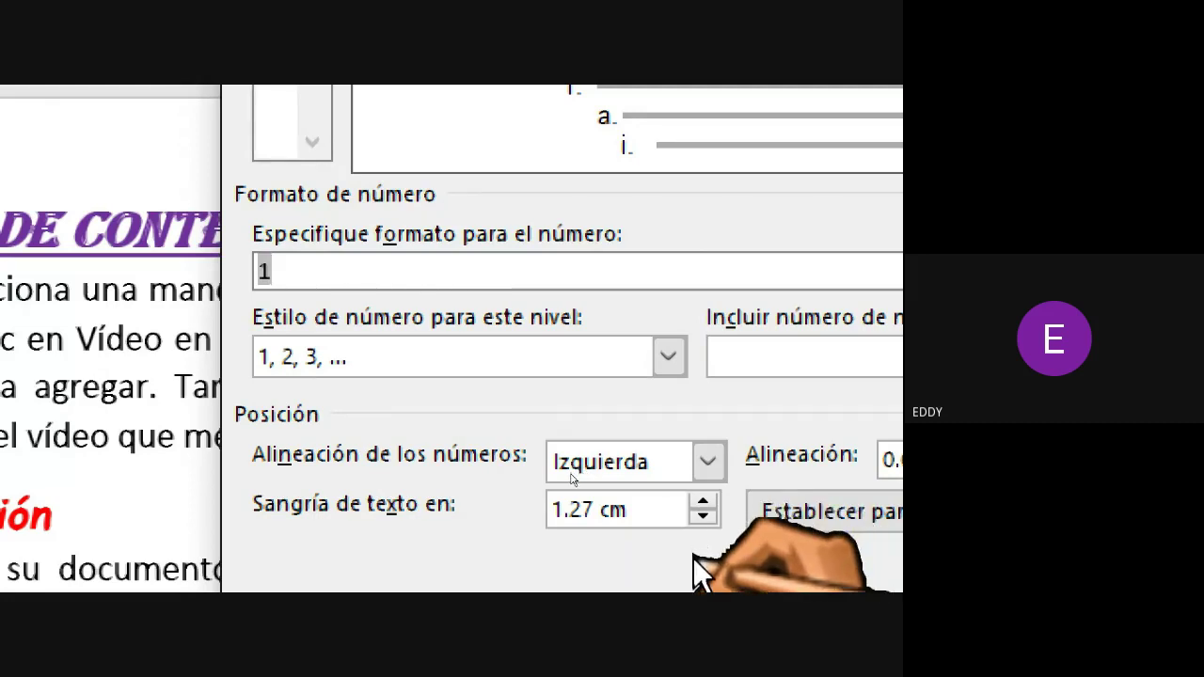
{"action": "type", "text": "."}
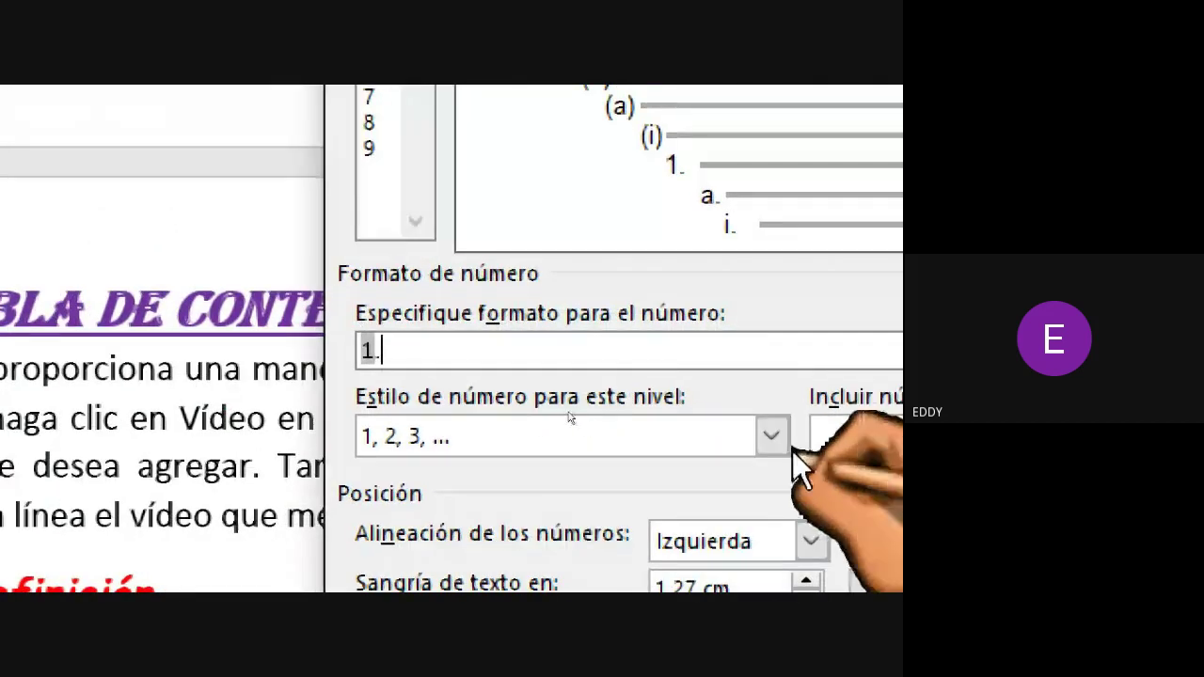
{"action": "left_click", "coordinate": [770, 437]}
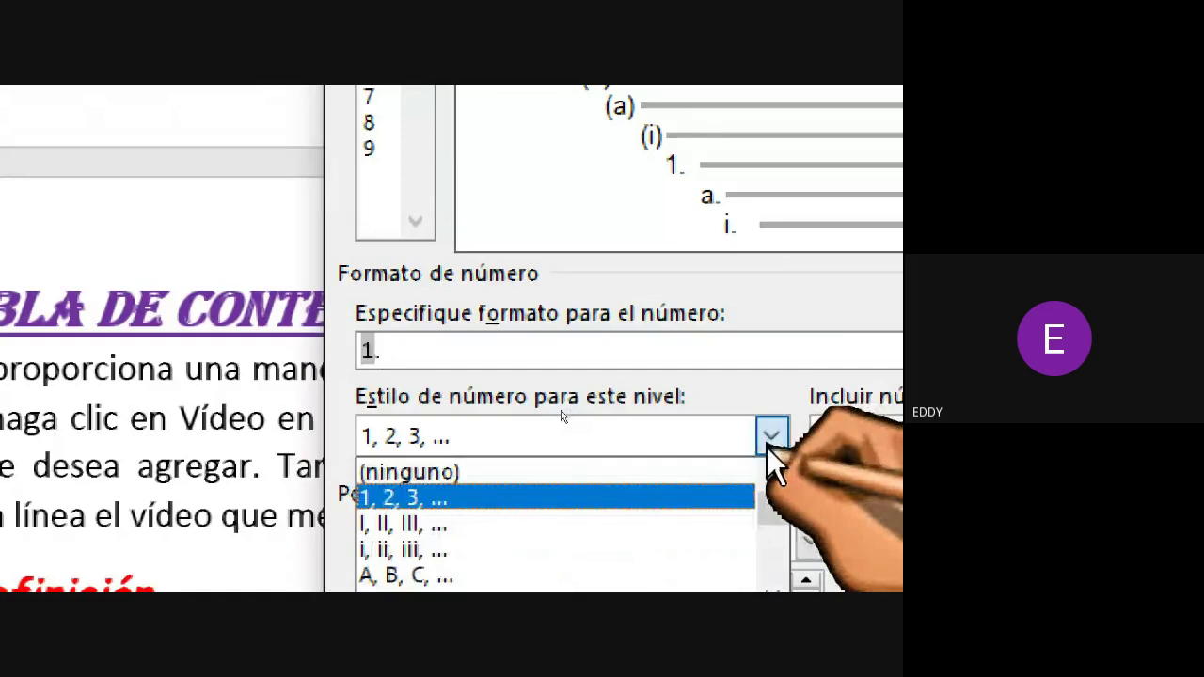
{"action": "left_click", "coordinate": [419, 497]}
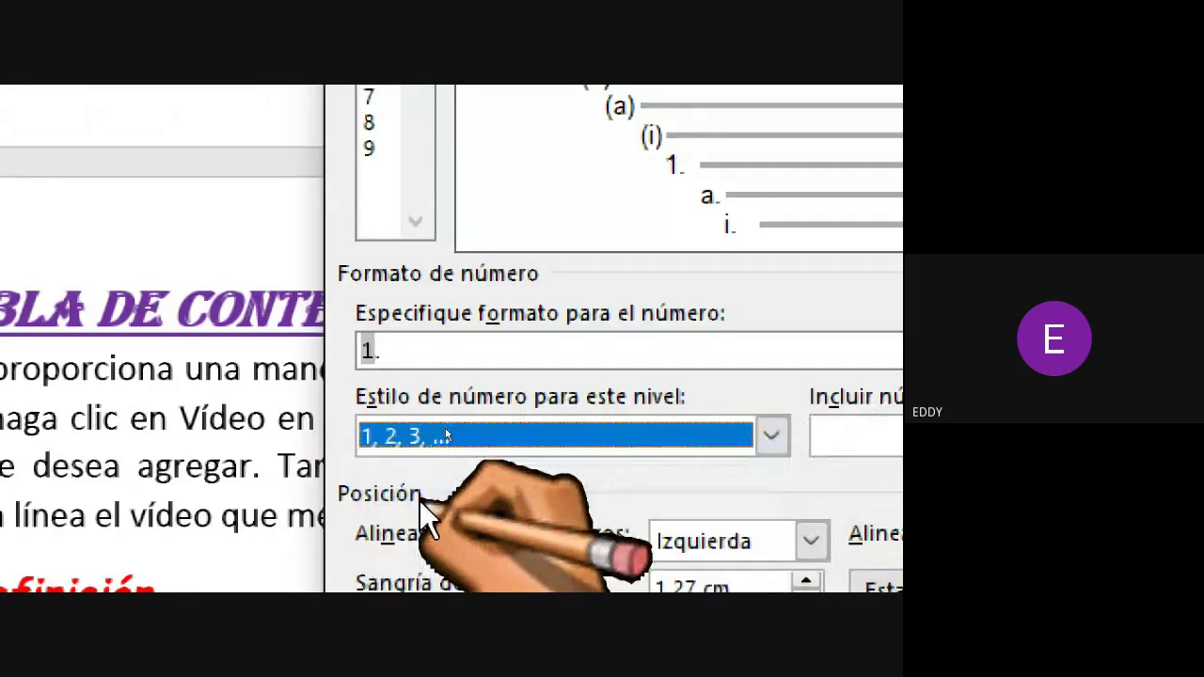
{"action": "left_click", "coordinate": [434, 352]}
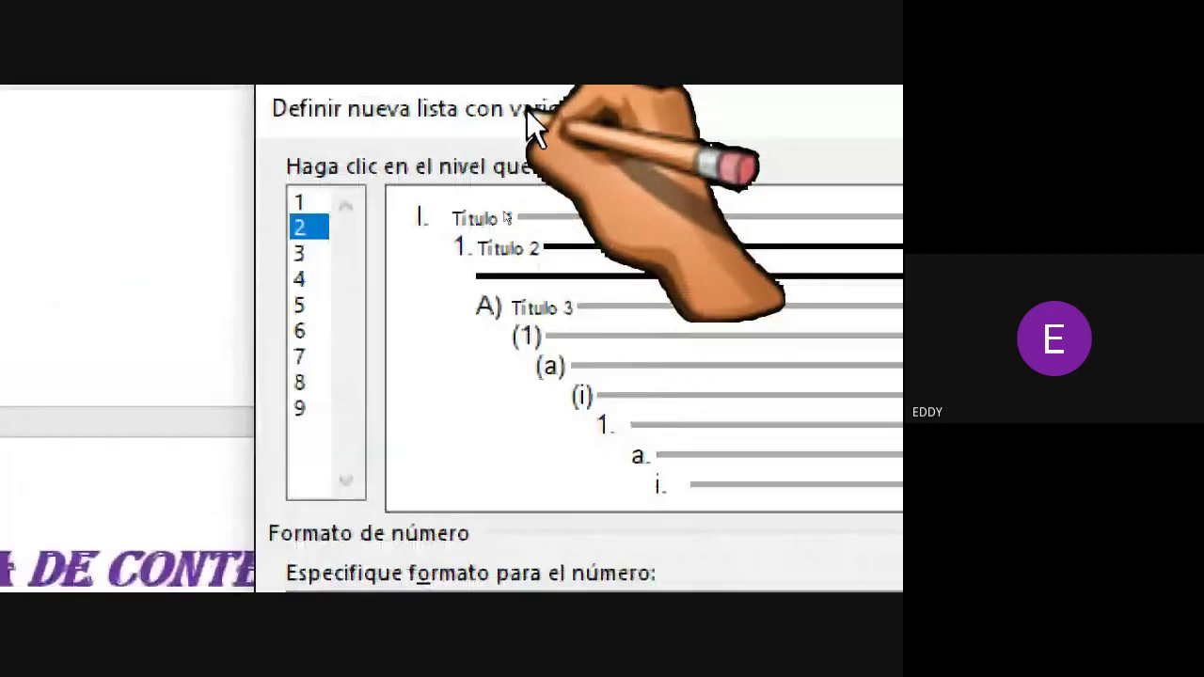
Step: Link level 3 to the Título 3 style and choose the A, B, C, … number style for it
{"action": "left_click", "coordinate": [305, 255]}
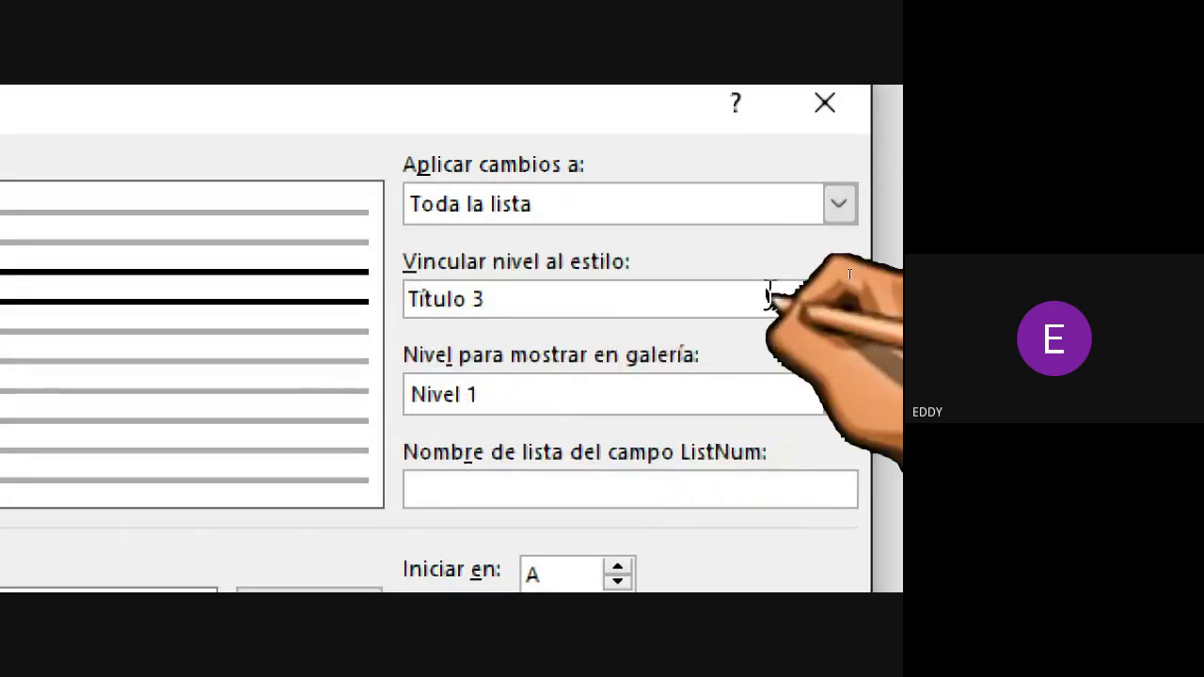
{"action": "left_click", "coordinate": [835, 299]}
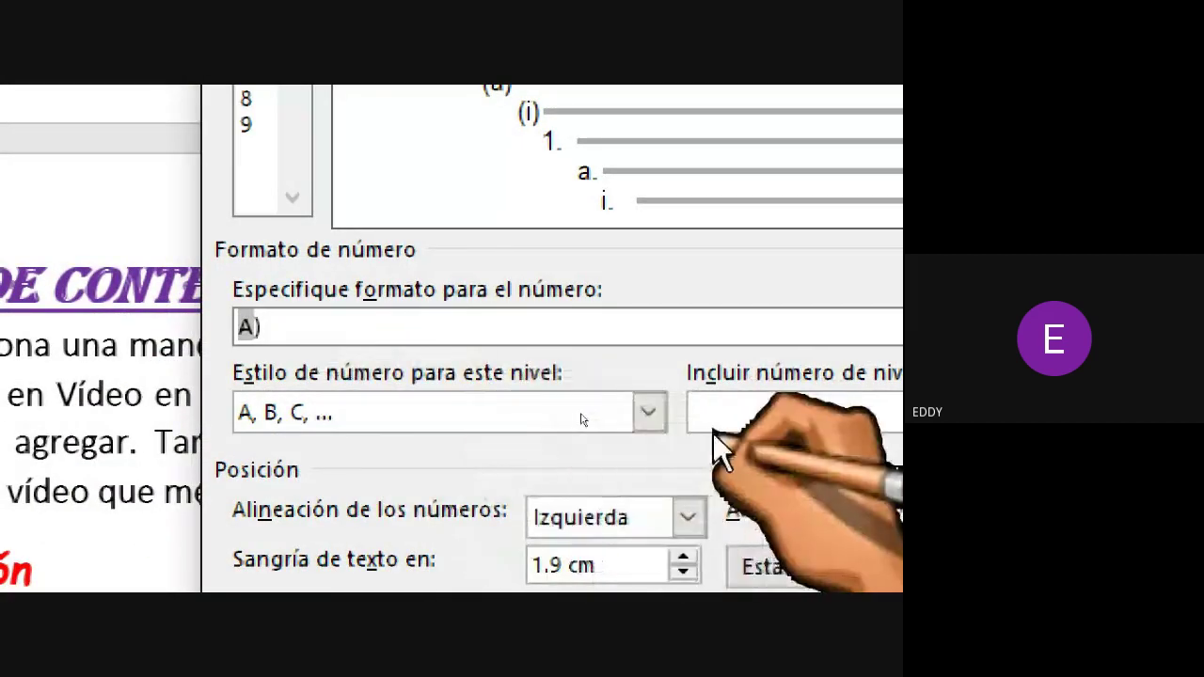
{"action": "left_click", "coordinate": [647, 412]}
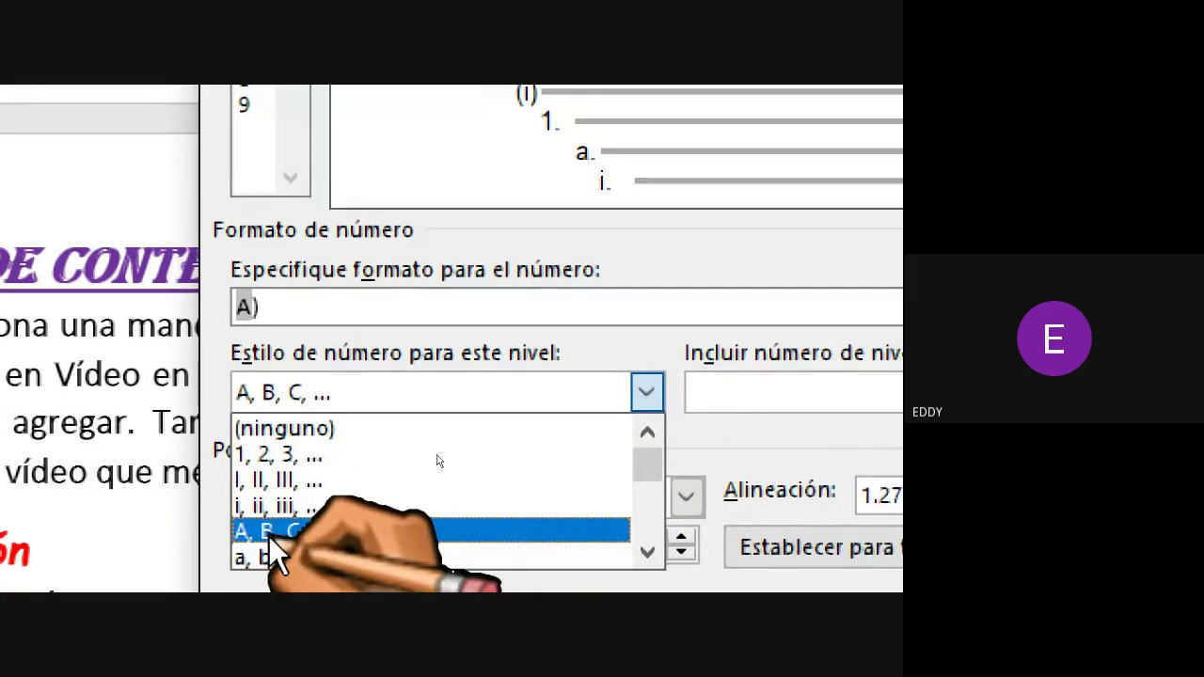
{"action": "left_click", "coordinate": [273, 532]}
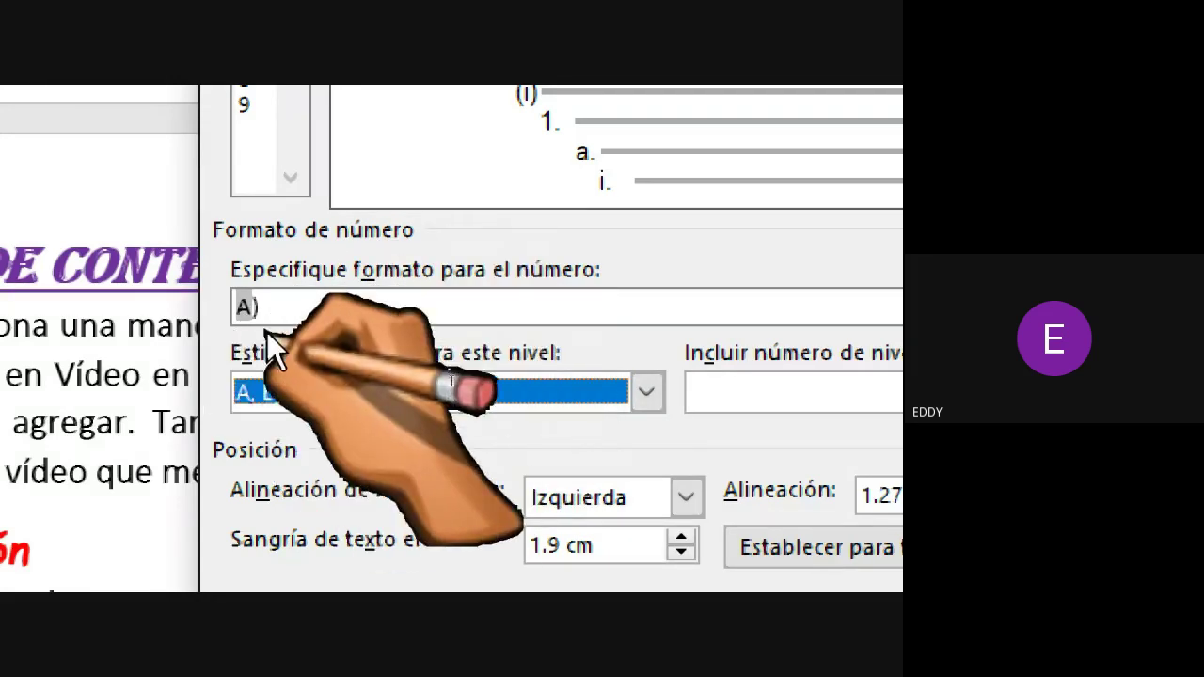
Step: Replace the parenthesis after level 3's letter with a period and apply the multilevel list to the document
{"action": "left_click", "coordinate": [319, 305]}
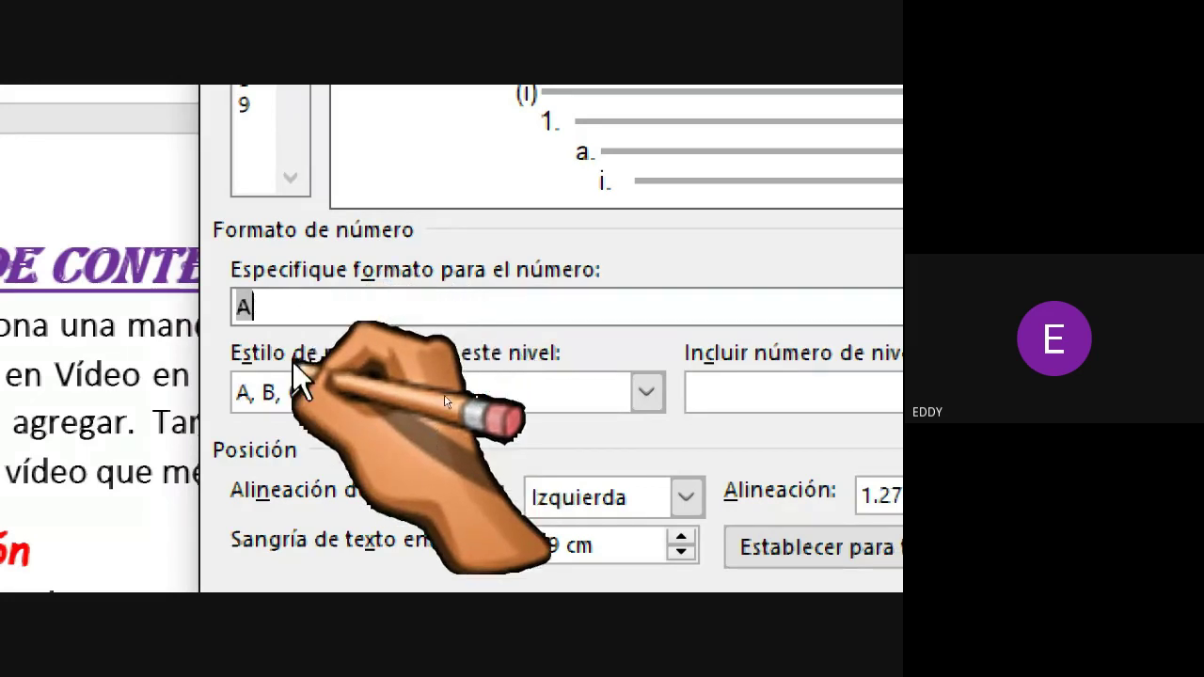
{"action": "type", "text": "."}
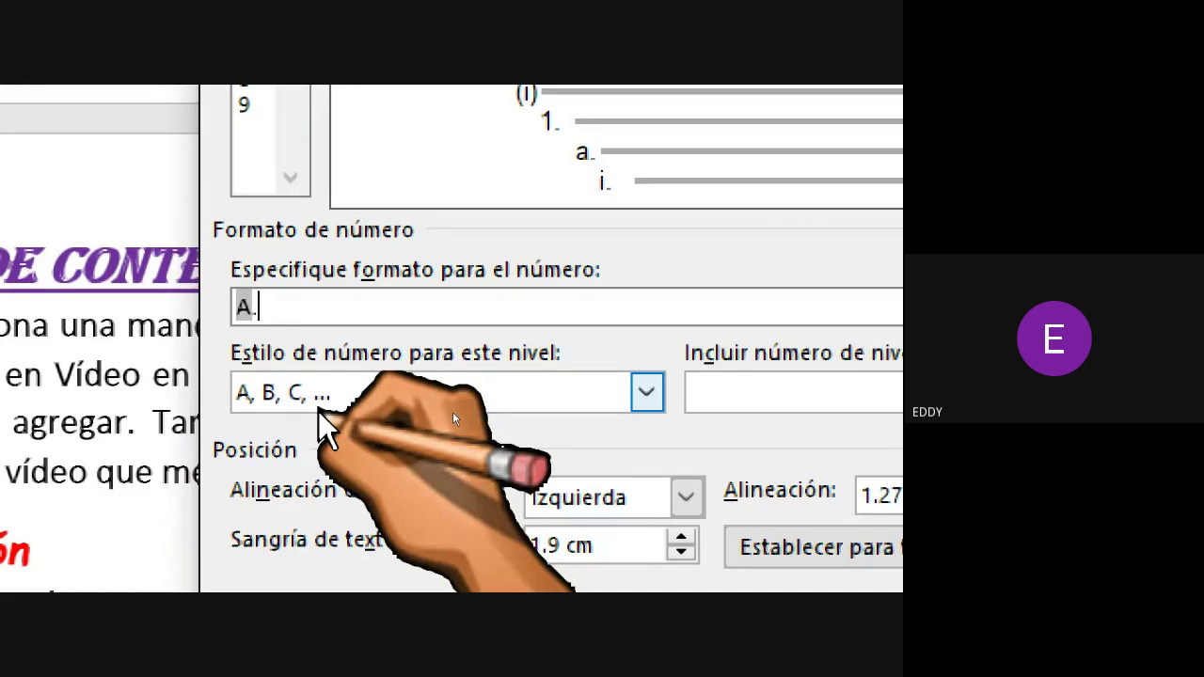
{"action": "type", "text": "-"}
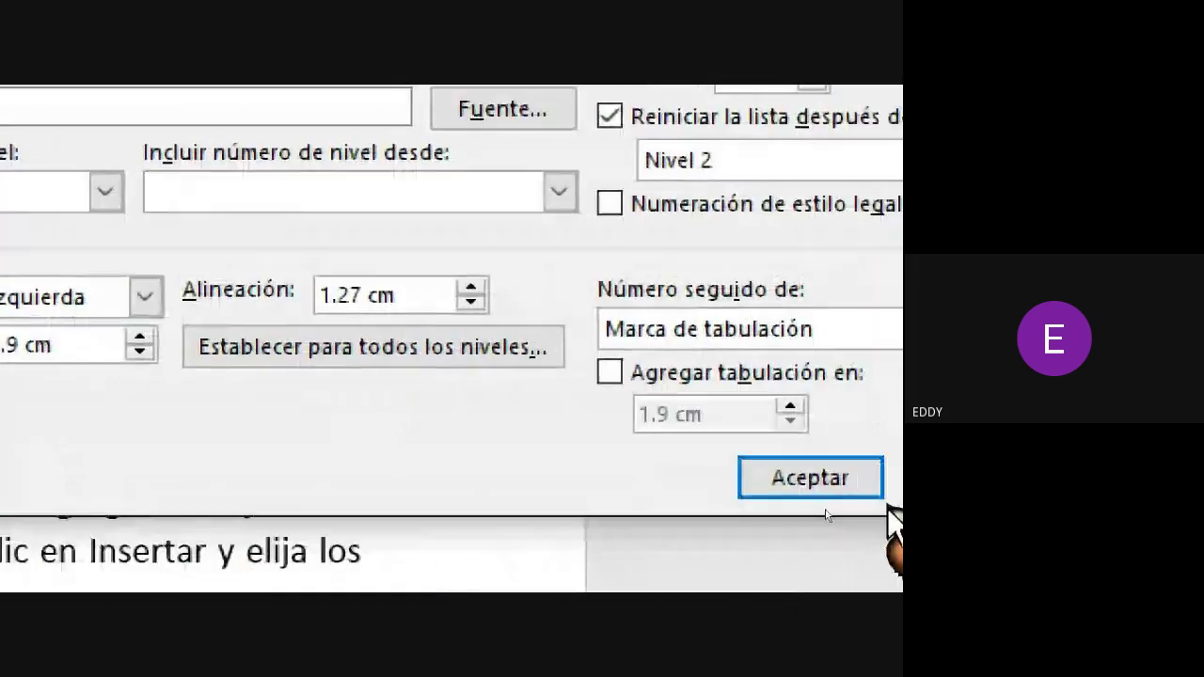
{"action": "left_click", "coordinate": [725, 477]}
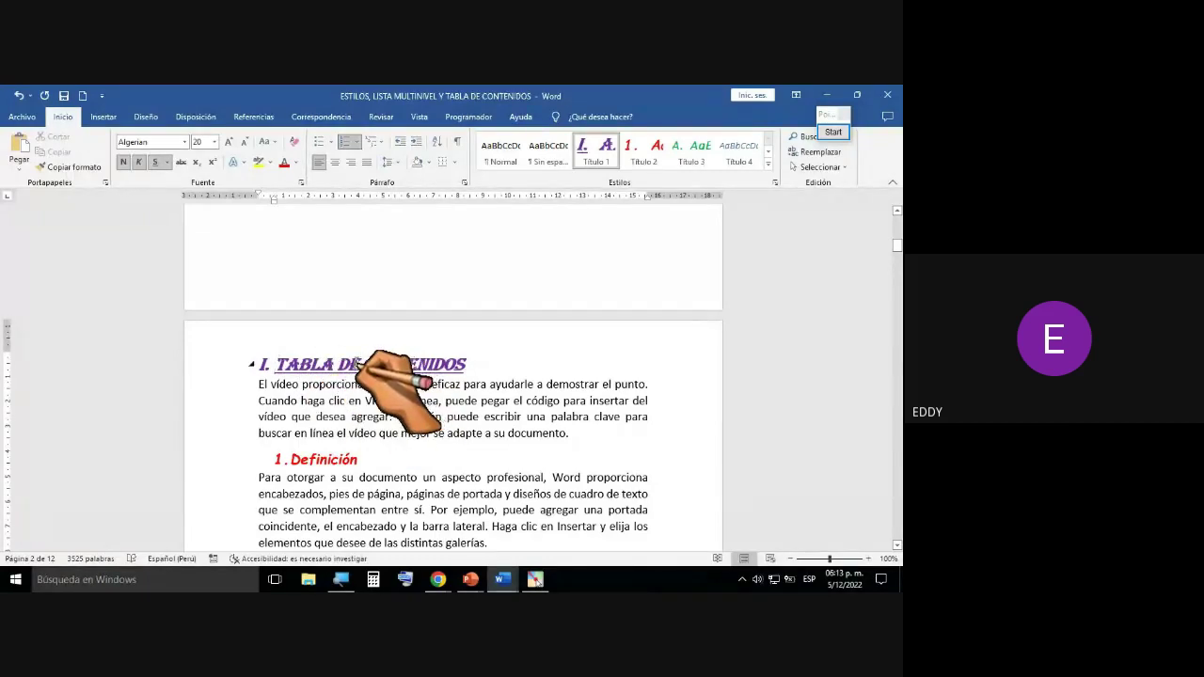
Step: Examine the numbering of the Título 1, Título 2 and Título 3 headings from Tabla de contenidos through Dibujos de estilos
{"action": "scroll", "coordinate": [357, 363], "scroll_direction": "down", "scroll_amount": 3}
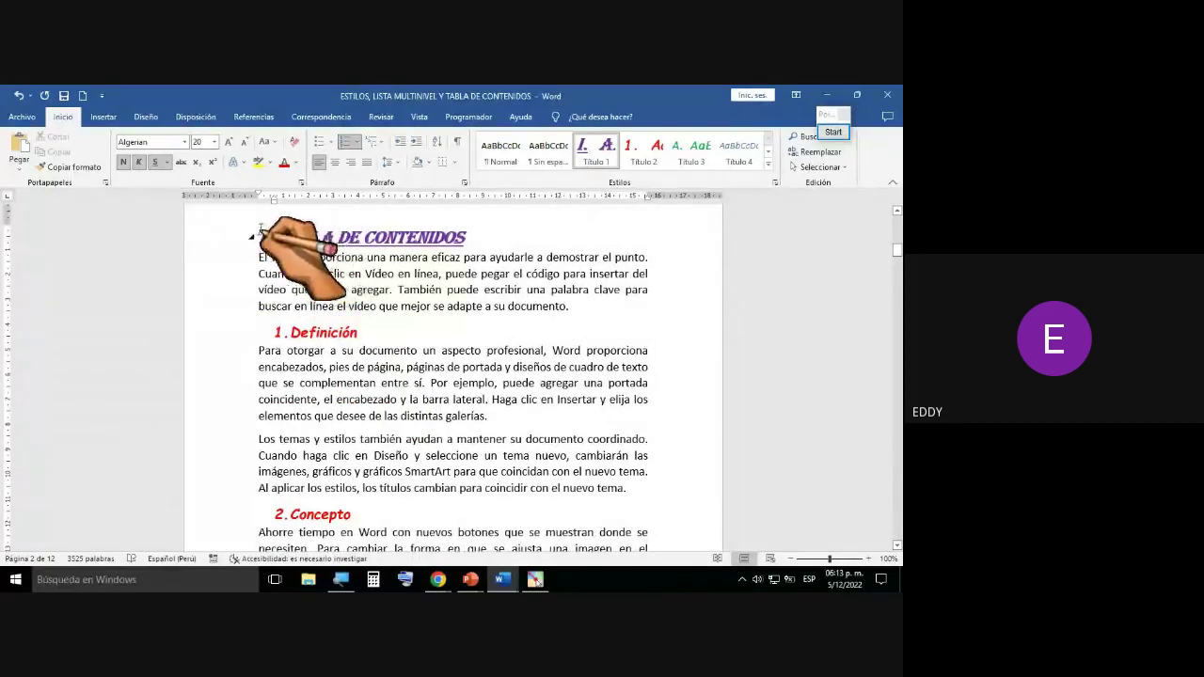
{"action": "scroll", "coordinate": [320, 339], "scroll_direction": "down", "scroll_amount": 1}
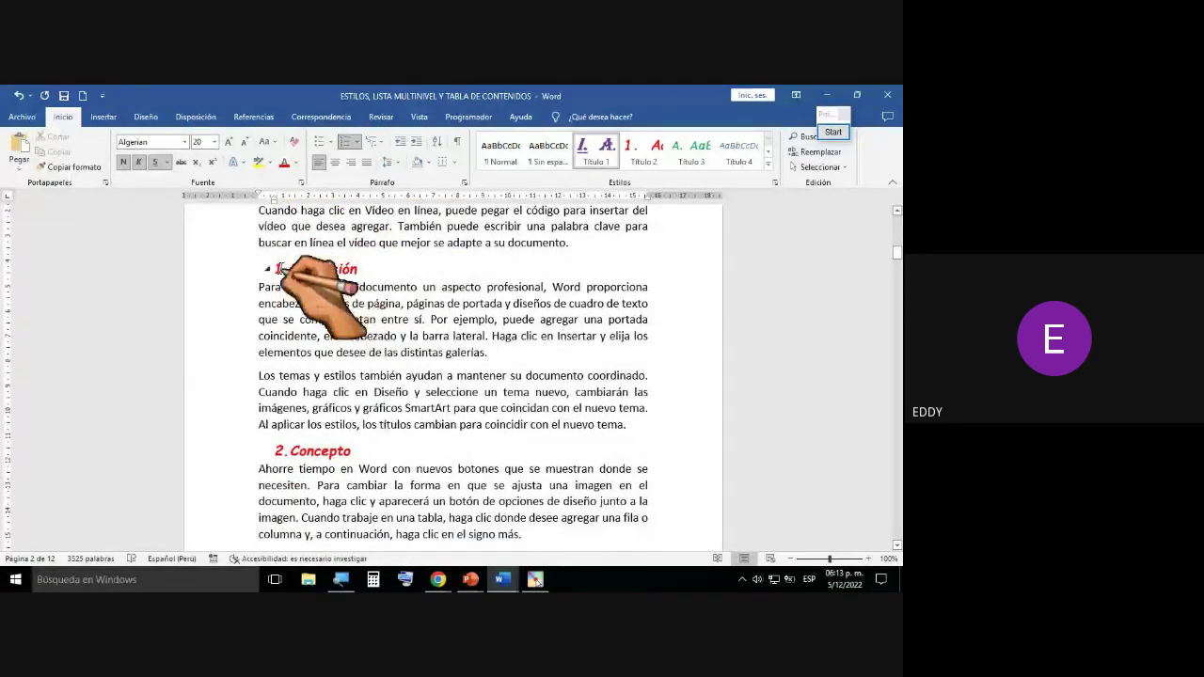
{"action": "scroll", "coordinate": [299, 378], "scroll_direction": "down", "scroll_amount": 5}
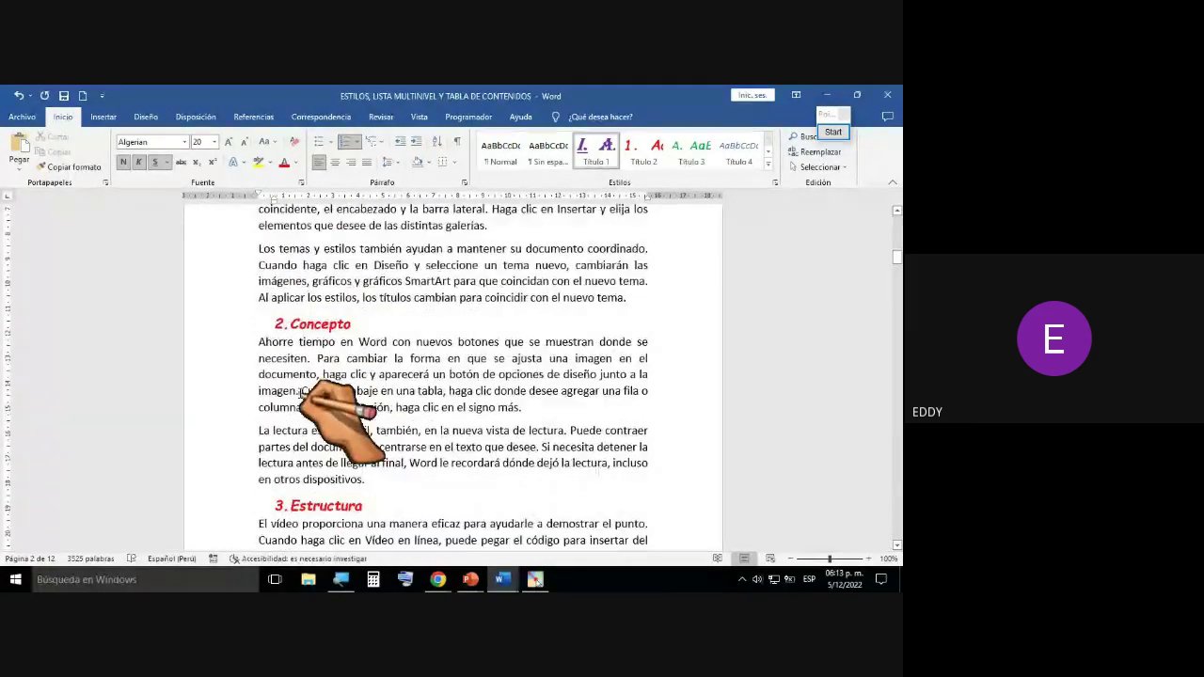
{"action": "scroll", "coordinate": [299, 393], "scroll_direction": "down", "scroll_amount": 3}
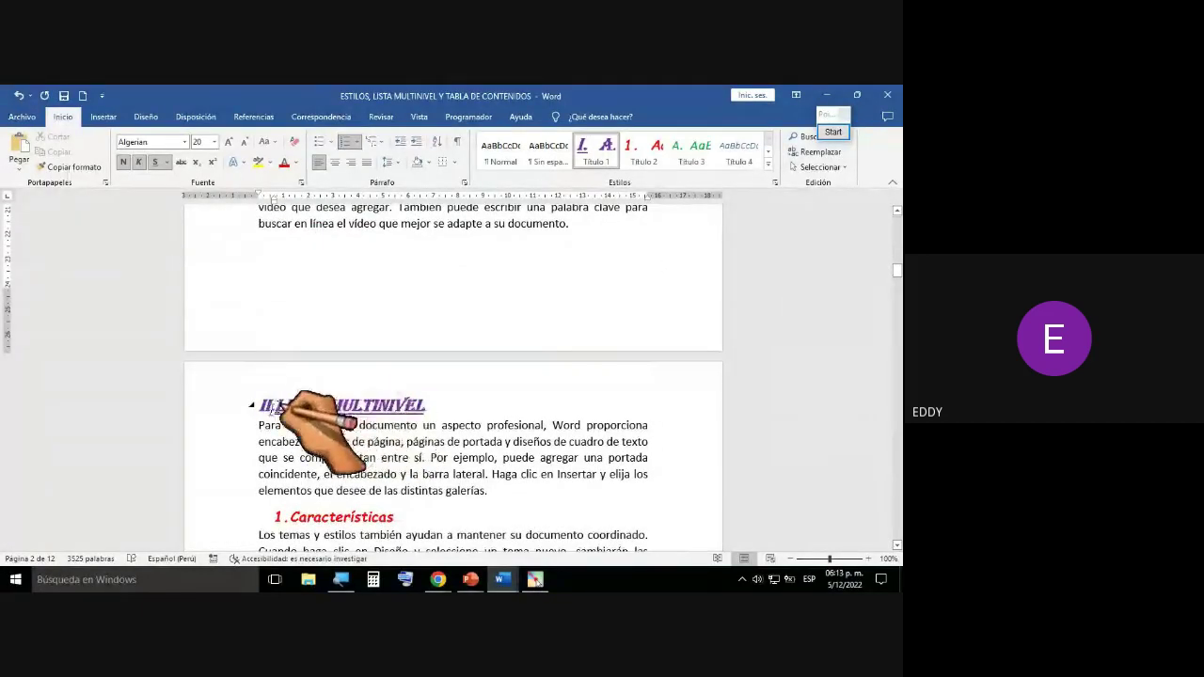
{"action": "scroll", "coordinate": [350, 451], "scroll_direction": "down", "scroll_amount": 2}
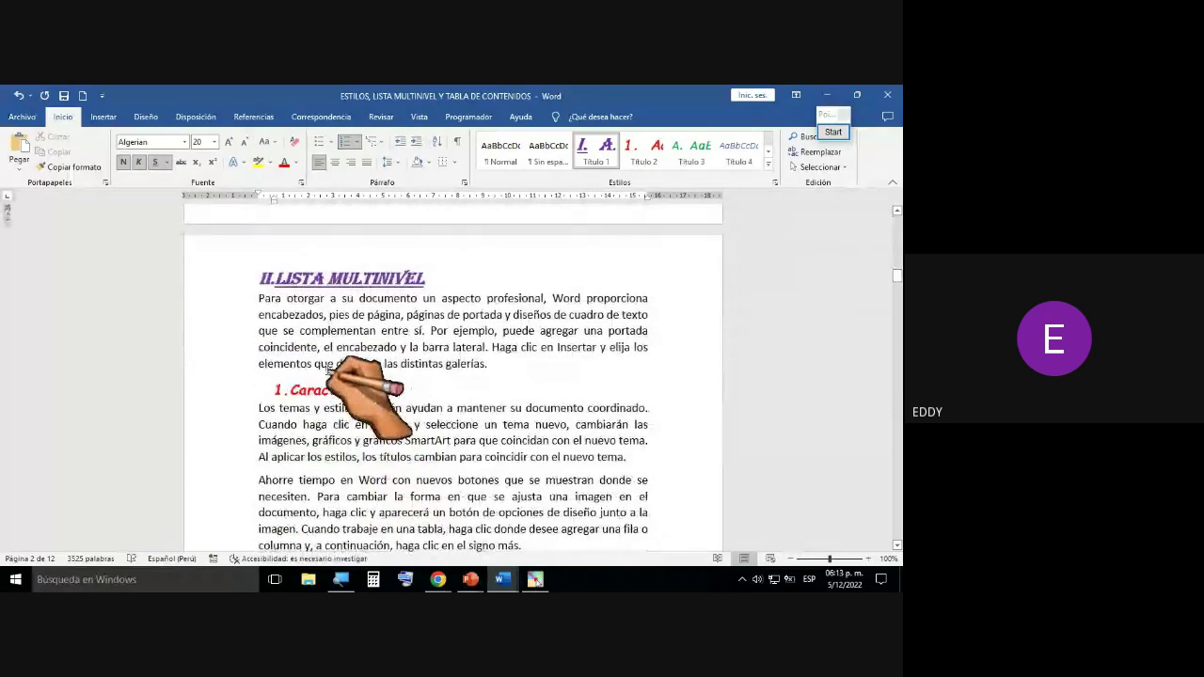
{"action": "scroll", "coordinate": [350, 449], "scroll_direction": "down", "scroll_amount": 4}
{"action": "scroll", "coordinate": [315, 399], "scroll_direction": "down", "scroll_amount": 10}
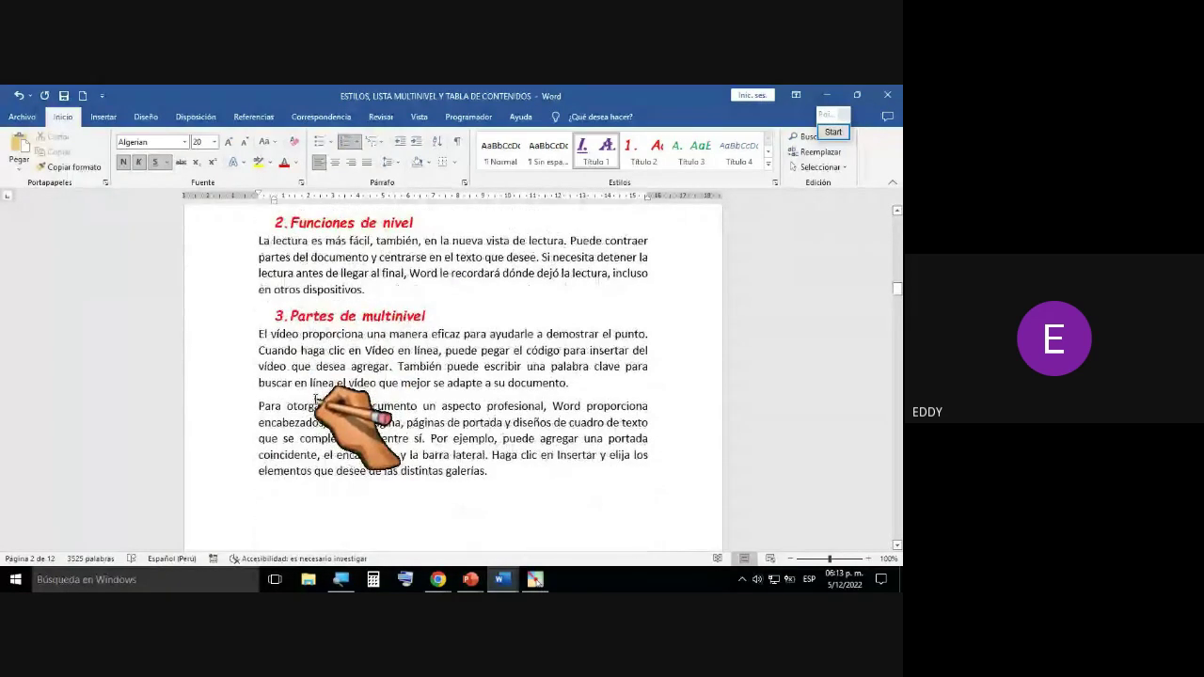
{"action": "scroll", "coordinate": [315, 399], "scroll_direction": "down", "scroll_amount": 2}
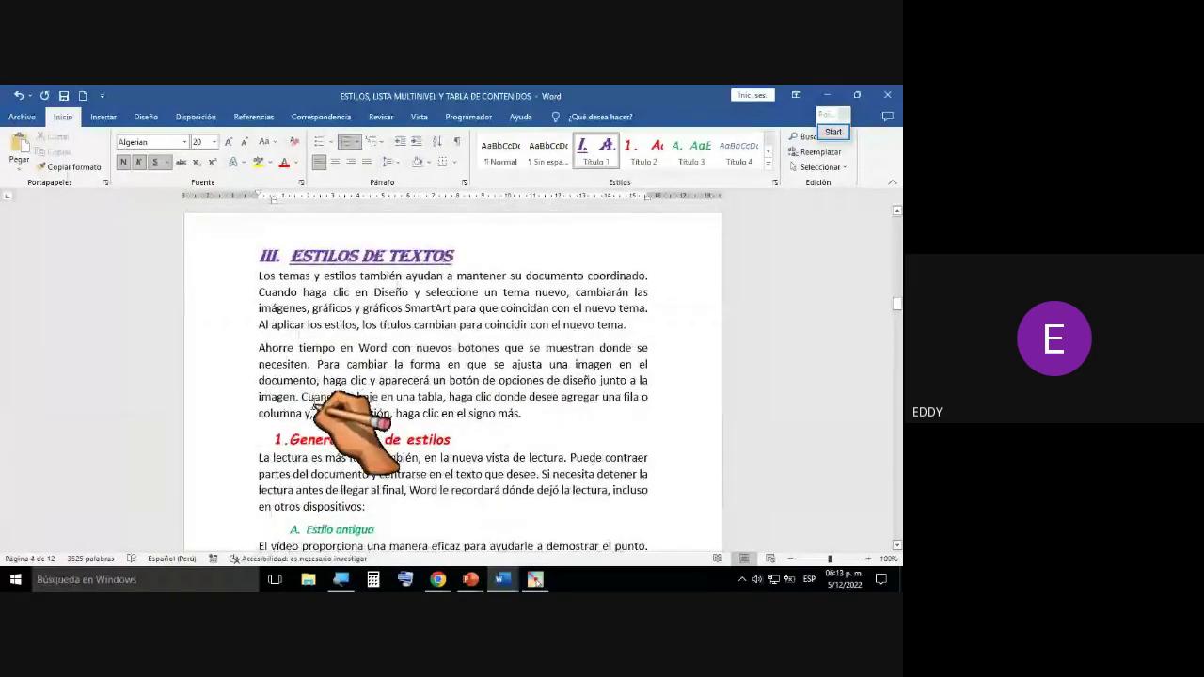
{"action": "scroll", "coordinate": [318, 359], "scroll_direction": "up", "scroll_amount": 1}
{"action": "scroll", "coordinate": [320, 376], "scroll_direction": "up", "scroll_amount": 1}
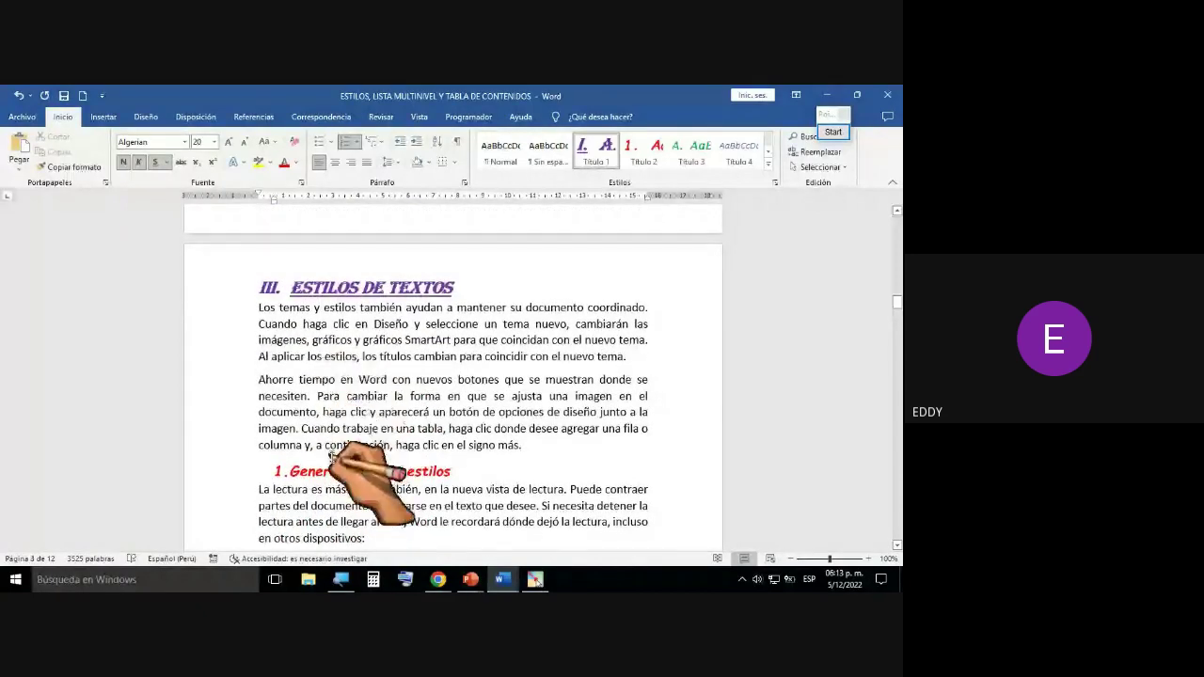
{"action": "scroll", "coordinate": [324, 451], "scroll_direction": "down", "scroll_amount": 3}
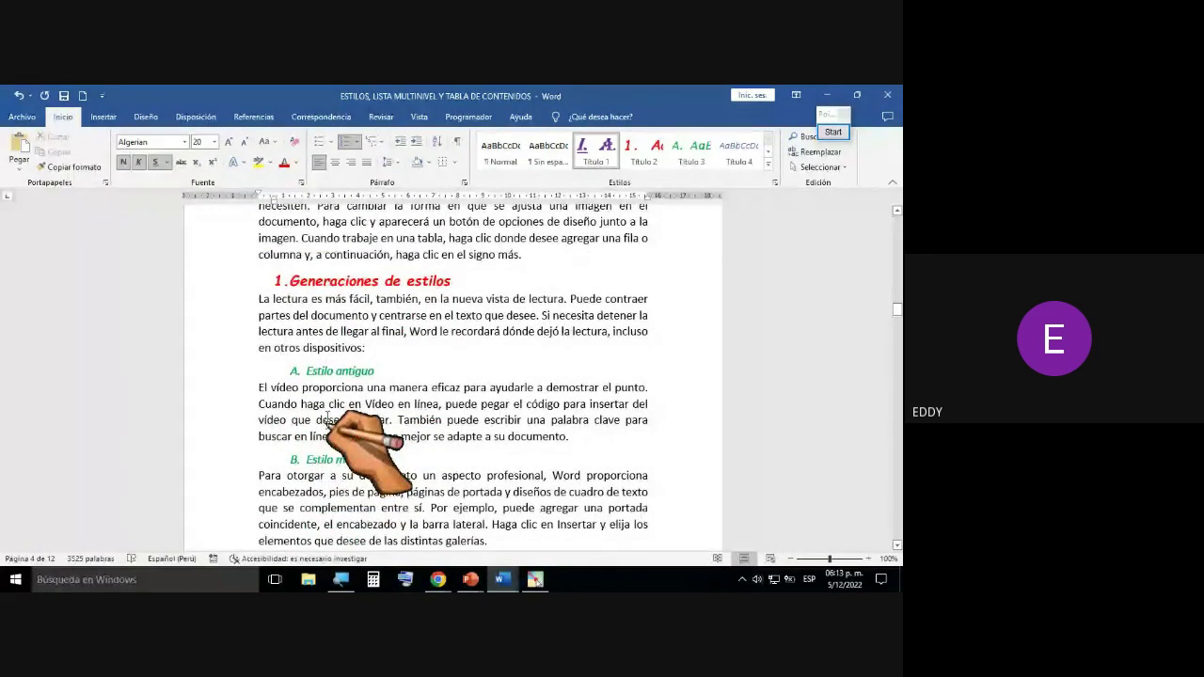
{"action": "scroll", "coordinate": [324, 374], "scroll_direction": "down", "scroll_amount": 1}
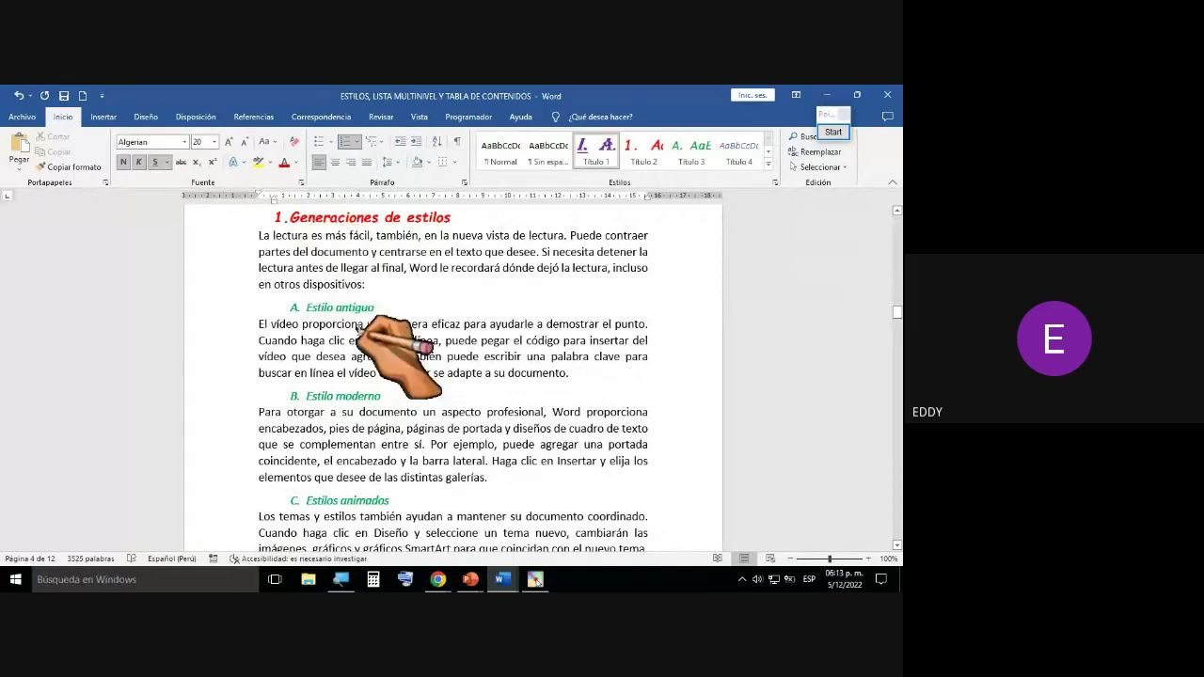
{"action": "scroll", "coordinate": [361, 357], "scroll_direction": "down", "scroll_amount": 6}
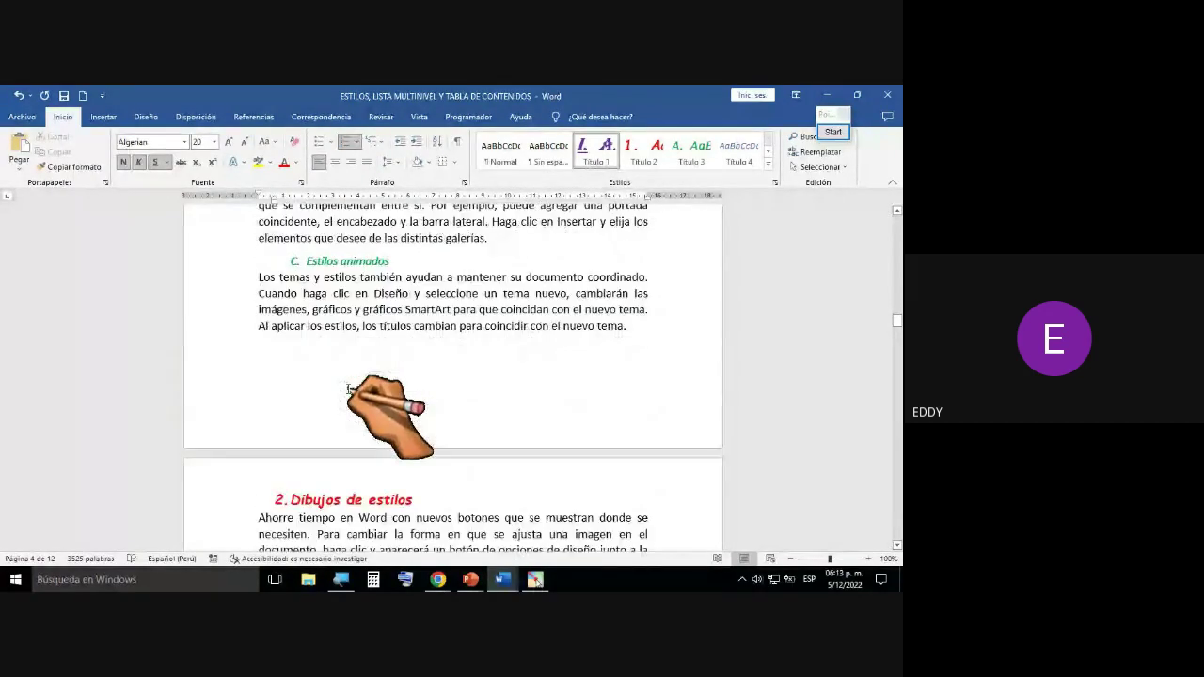
{"action": "scroll", "coordinate": [344, 403], "scroll_direction": "down", "scroll_amount": 3}
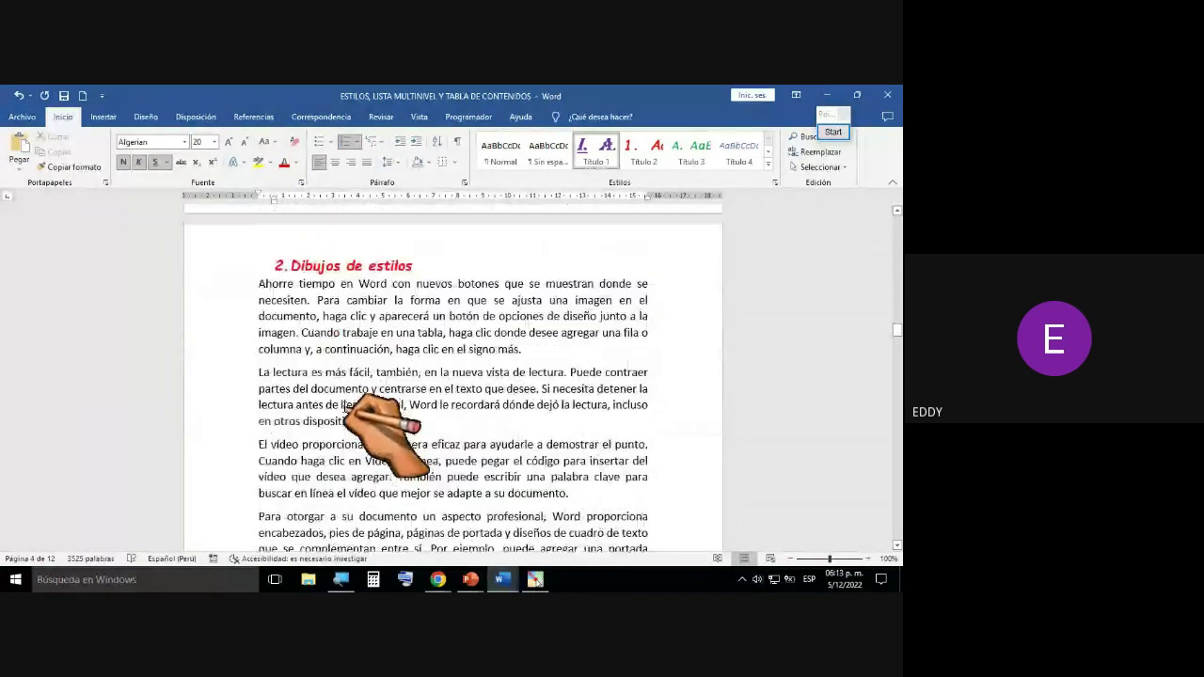
{"action": "scroll", "coordinate": [345, 402], "scroll_direction": "down", "scroll_amount": 1}
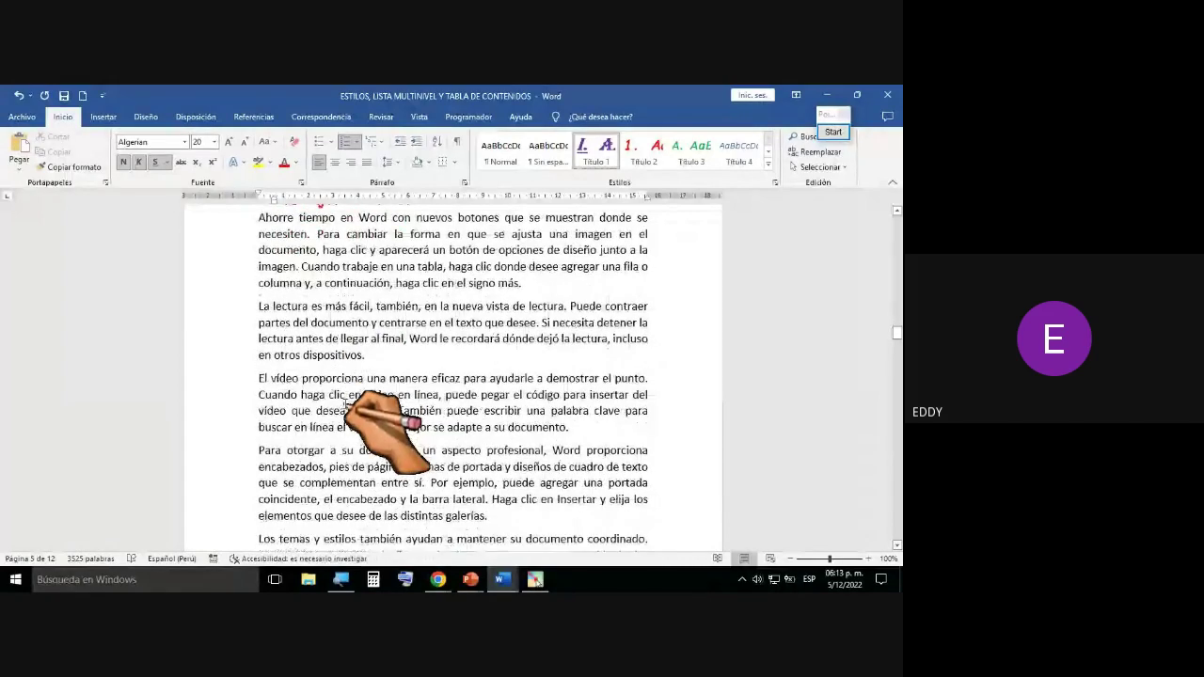
Step: Examine the multilevel numbering of the headings from Dibujos de estilos through Sangría Derecha, ending back at Tabla de contenidos
{"action": "scroll", "coordinate": [347, 395], "scroll_direction": "up", "scroll_amount": 1}
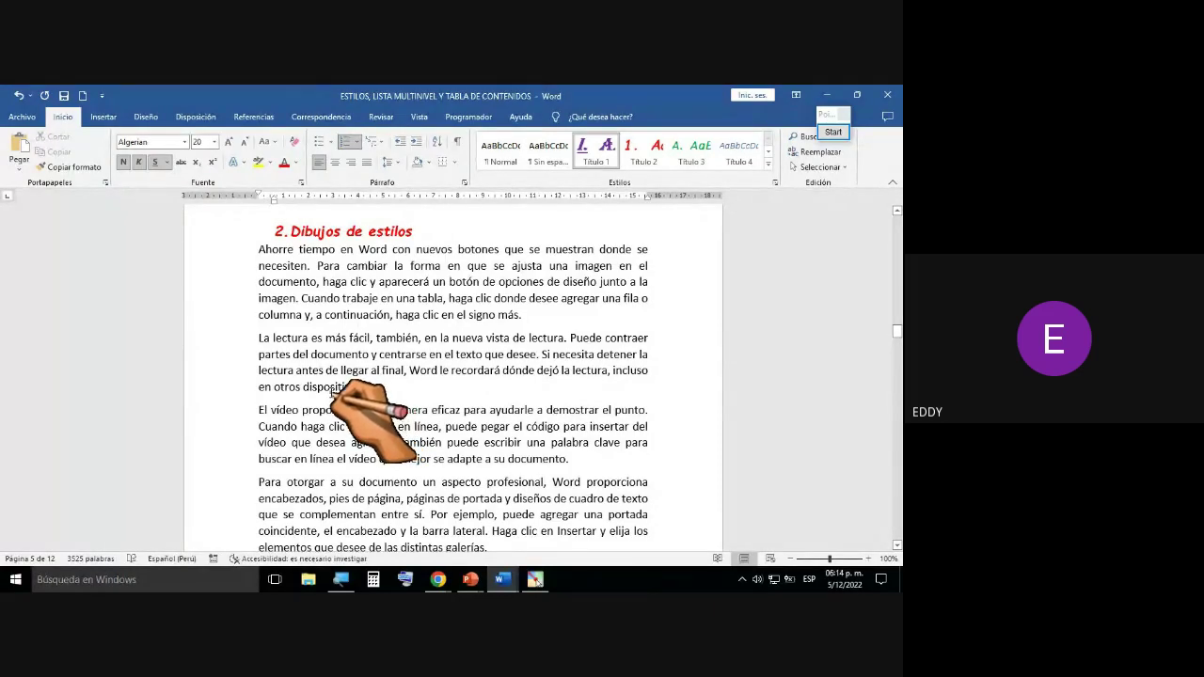
{"action": "scroll", "coordinate": [329, 393], "scroll_direction": "down", "scroll_amount": 1}
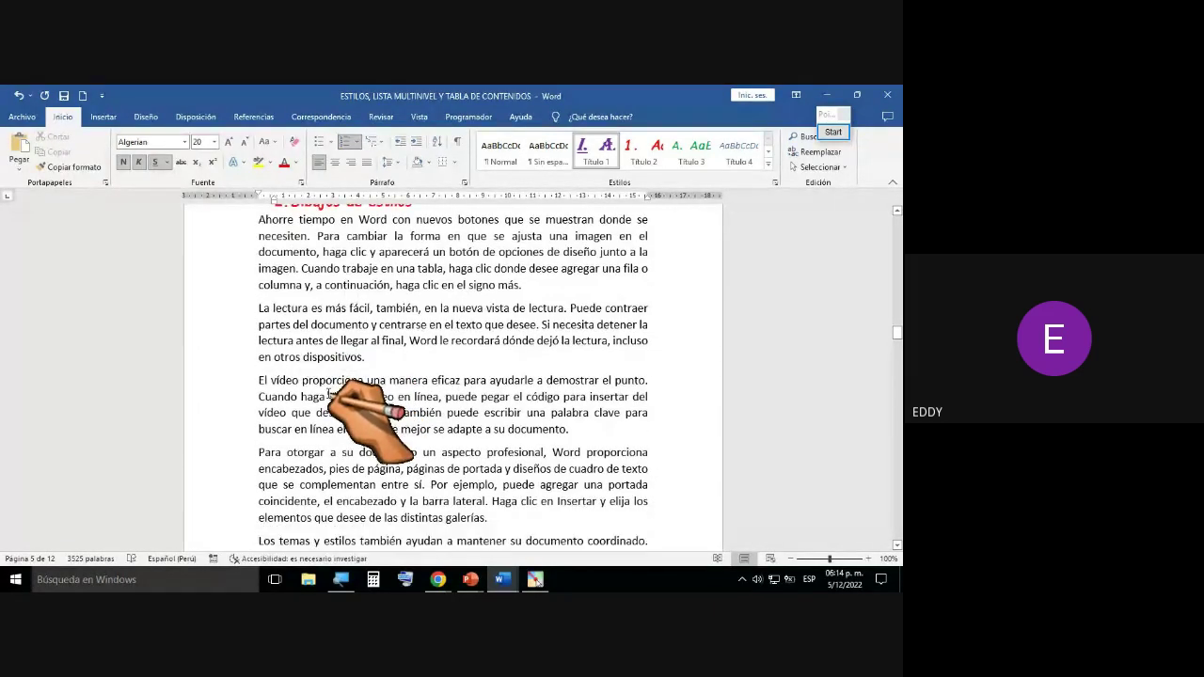
{"action": "scroll", "coordinate": [329, 393], "scroll_direction": "up", "scroll_amount": 1}
{"action": "scroll", "coordinate": [329, 393], "scroll_direction": "down", "scroll_amount": 1}
{"action": "scroll", "coordinate": [331, 397], "scroll_direction": "down", "scroll_amount": 7}
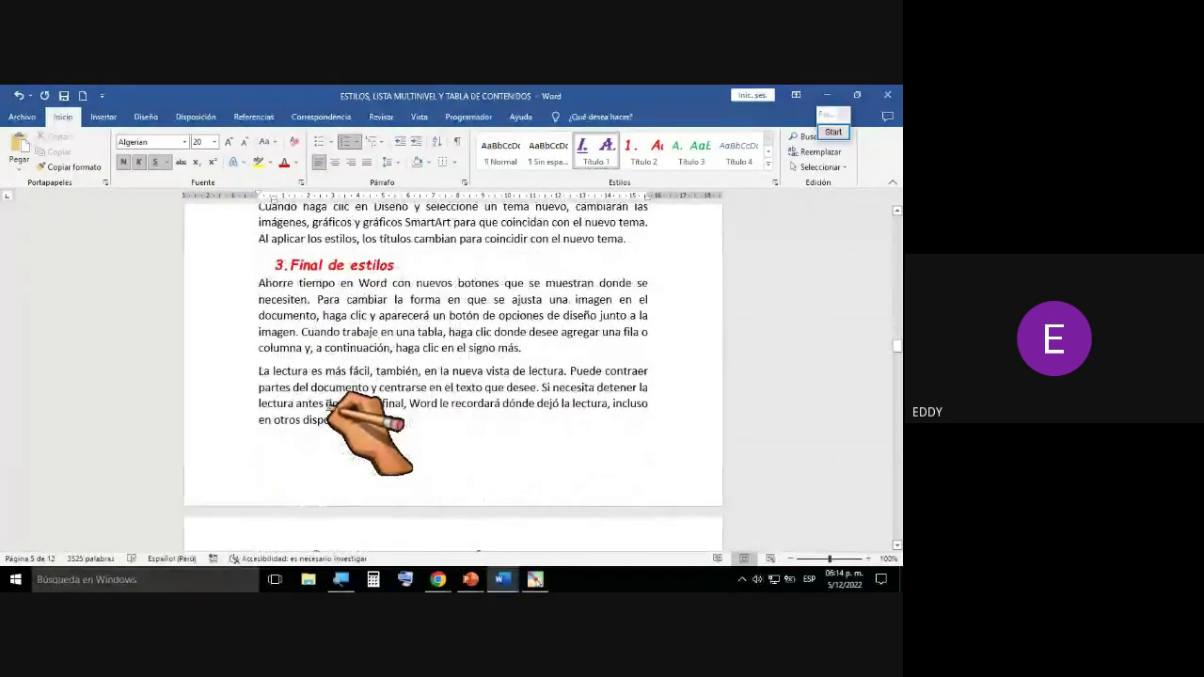
{"action": "scroll", "coordinate": [327, 406], "scroll_direction": "down", "scroll_amount": 1}
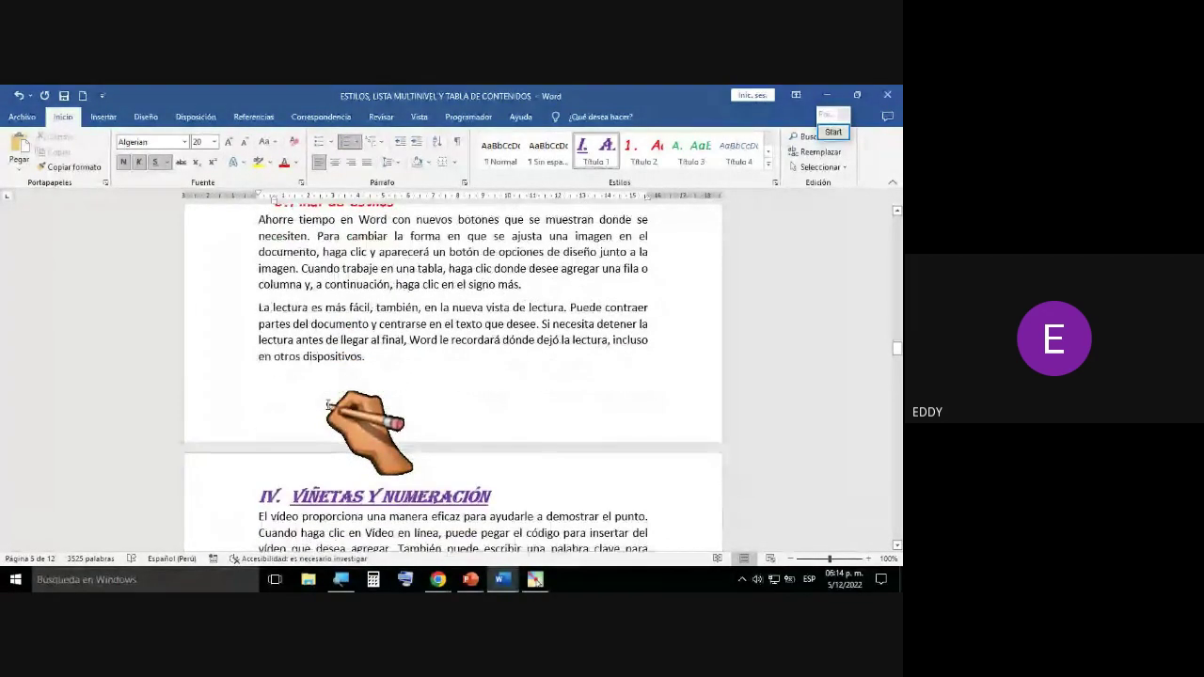
{"action": "scroll", "coordinate": [335, 400], "scroll_direction": "up", "scroll_amount": 1}
{"action": "scroll", "coordinate": [343, 394], "scroll_direction": "down", "scroll_amount": 4}
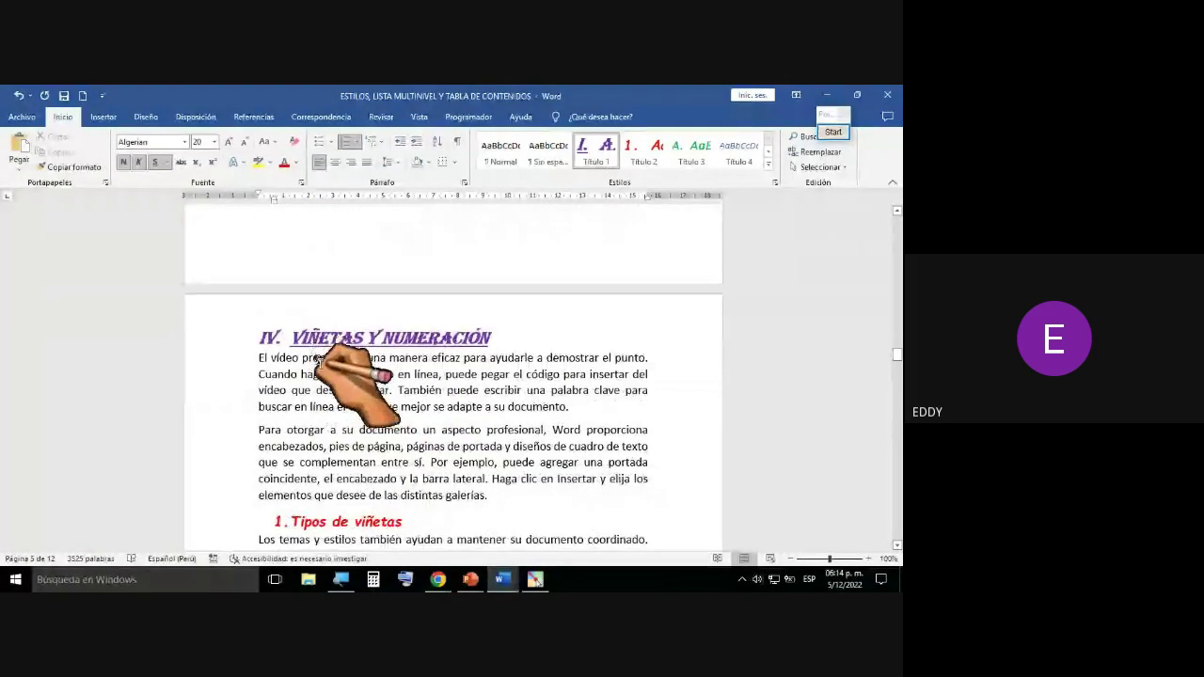
{"action": "scroll", "coordinate": [318, 362], "scroll_direction": "down", "scroll_amount": 4}
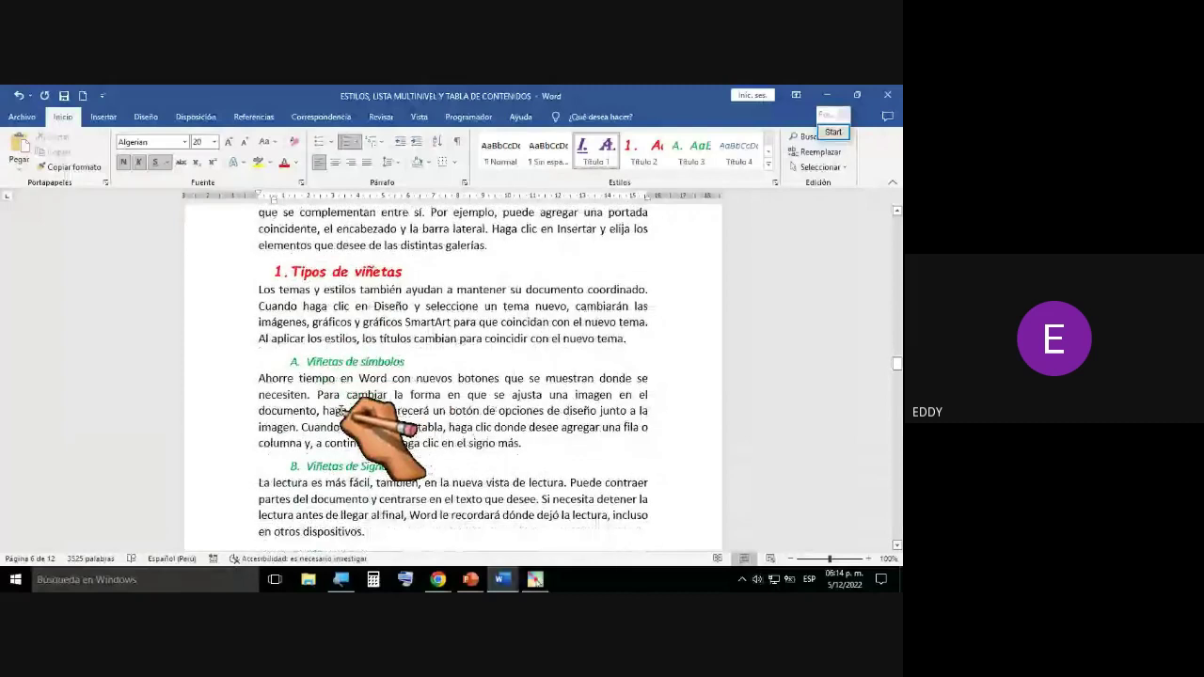
{"action": "scroll", "coordinate": [376, 428], "scroll_direction": "down", "scroll_amount": 6}
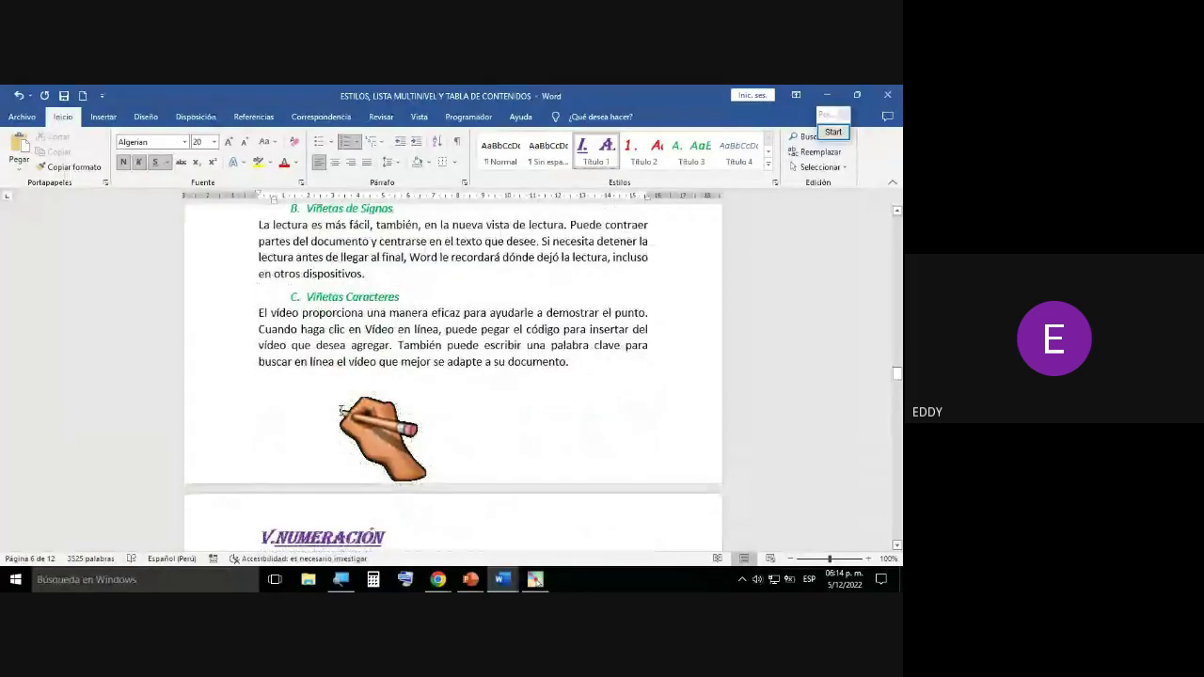
{"action": "scroll", "coordinate": [348, 414], "scroll_direction": "down", "scroll_amount": 4}
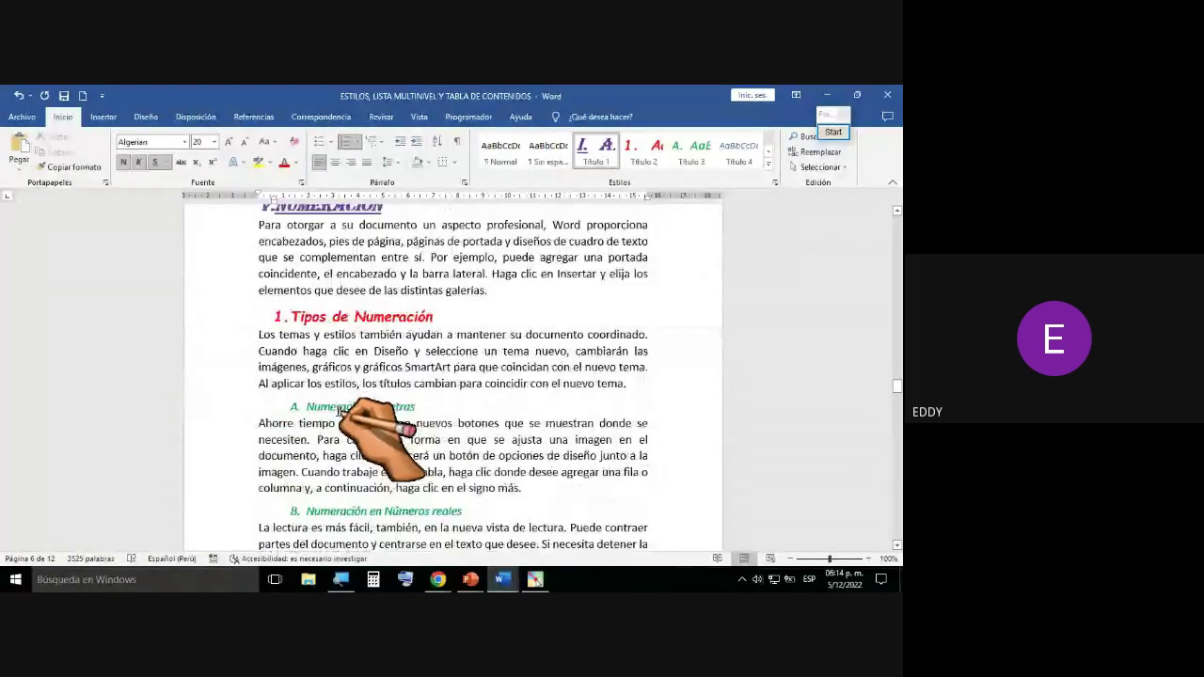
{"action": "scroll", "coordinate": [339, 414], "scroll_direction": "down", "scroll_amount": 10}
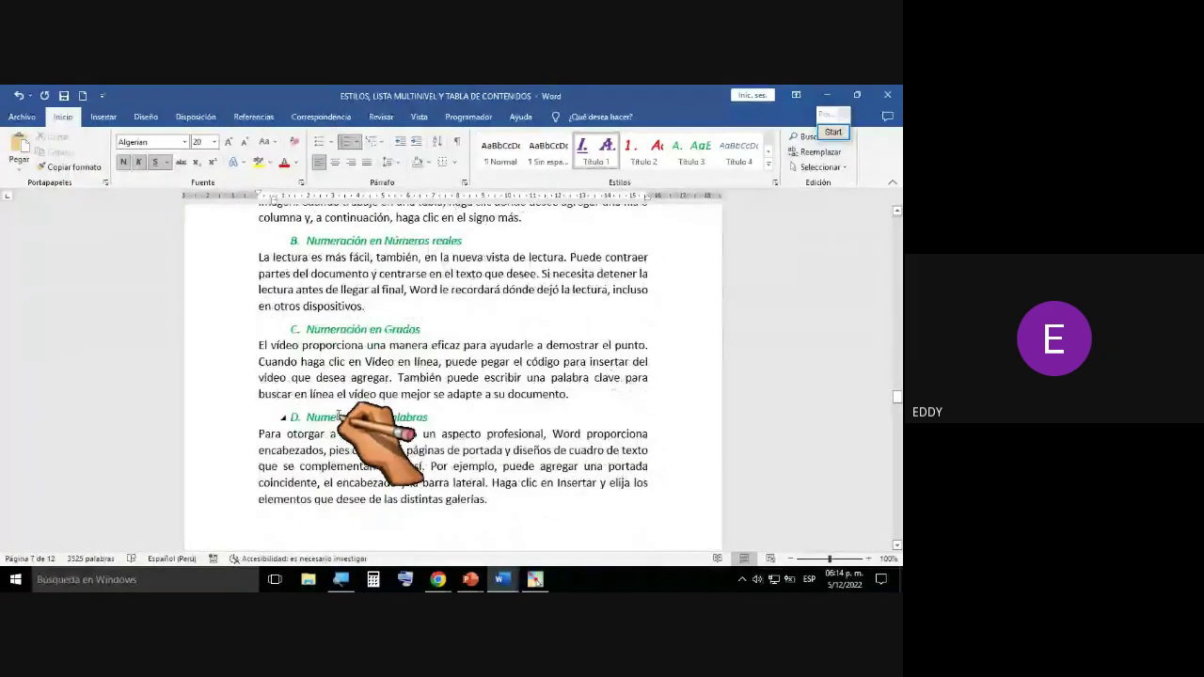
{"action": "scroll", "coordinate": [339, 415], "scroll_direction": "down", "scroll_amount": 5}
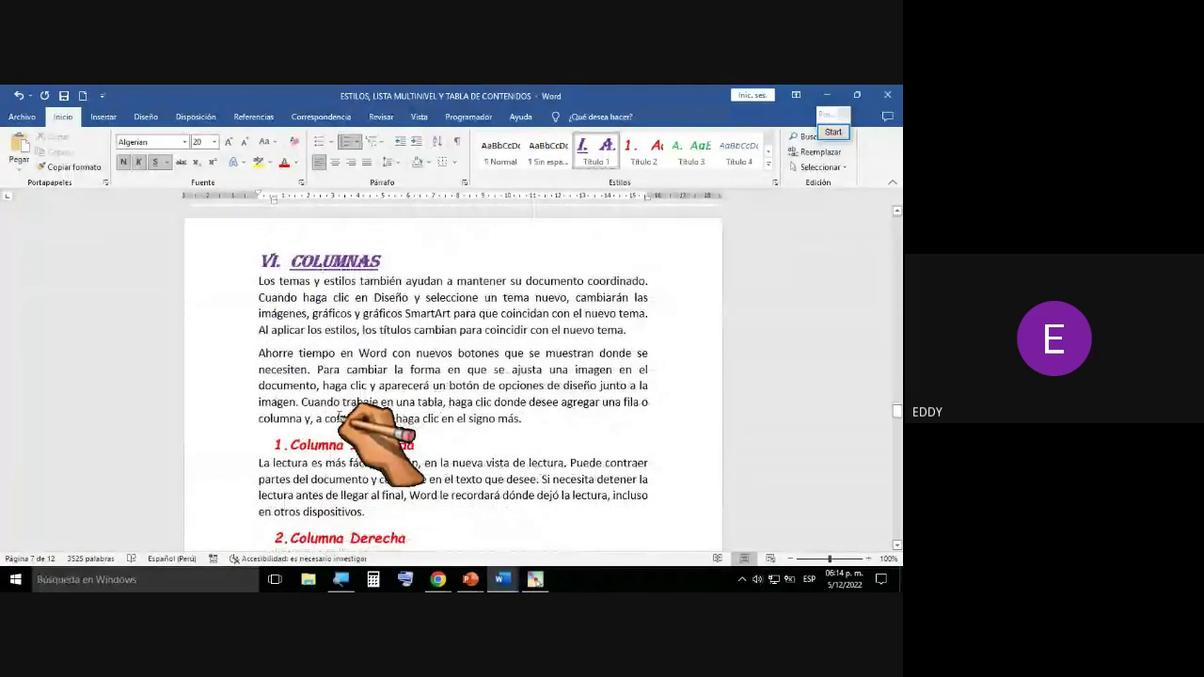
{"action": "scroll", "coordinate": [338, 414], "scroll_direction": "up", "scroll_amount": 9}
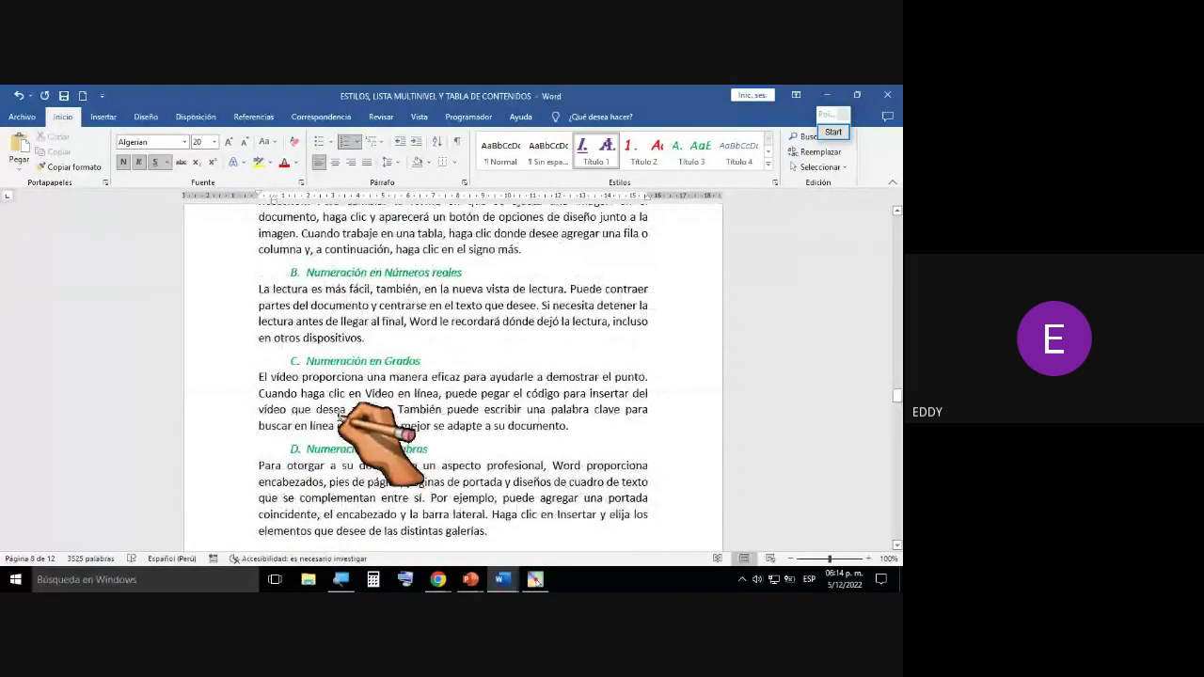
{"action": "scroll", "coordinate": [339, 414], "scroll_direction": "down", "scroll_amount": 3}
{"action": "scroll", "coordinate": [339, 414], "scroll_direction": "down", "scroll_amount": 8}
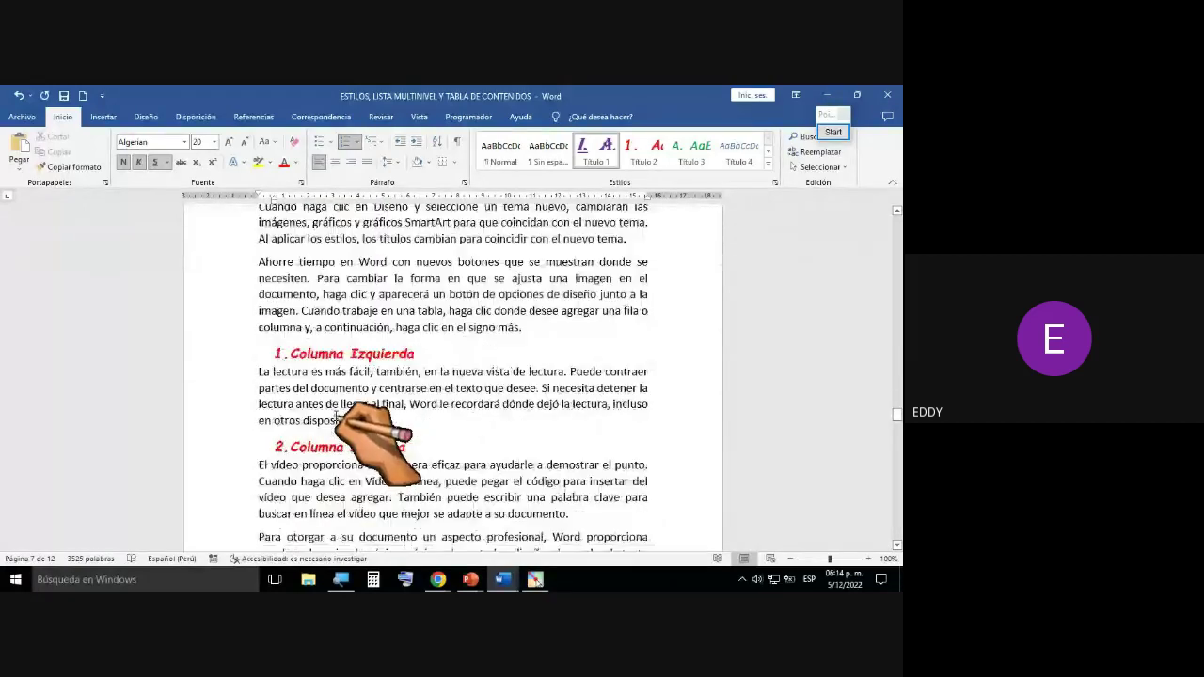
{"action": "scroll", "coordinate": [338, 415], "scroll_direction": "down", "scroll_amount": 15}
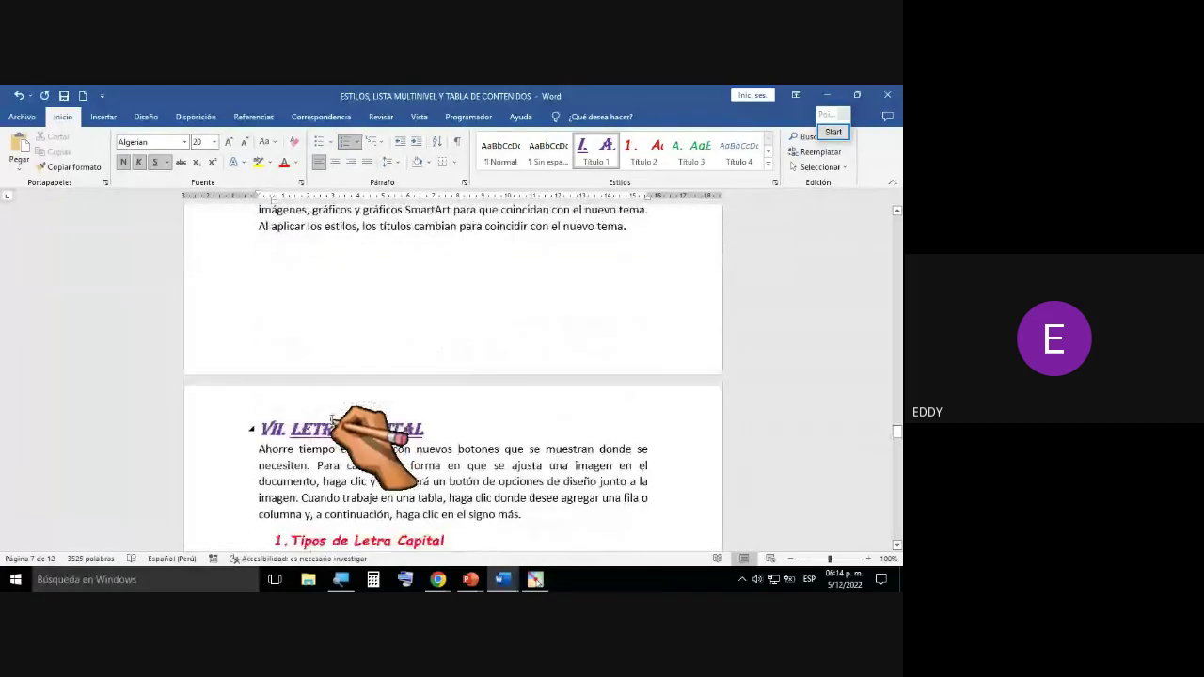
{"action": "scroll", "coordinate": [332, 418], "scroll_direction": "down", "scroll_amount": 1}
{"action": "scroll", "coordinate": [332, 419], "scroll_direction": "down", "scroll_amount": 3}
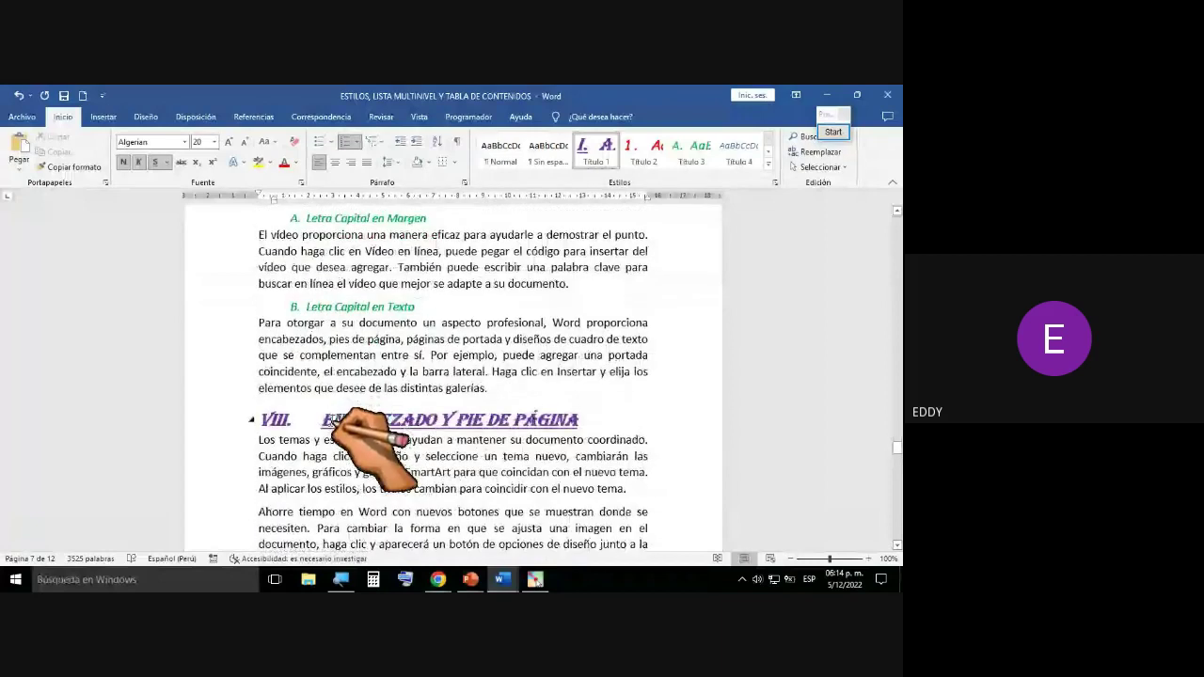
{"action": "scroll", "coordinate": [334, 423], "scroll_direction": "down", "scroll_amount": 7}
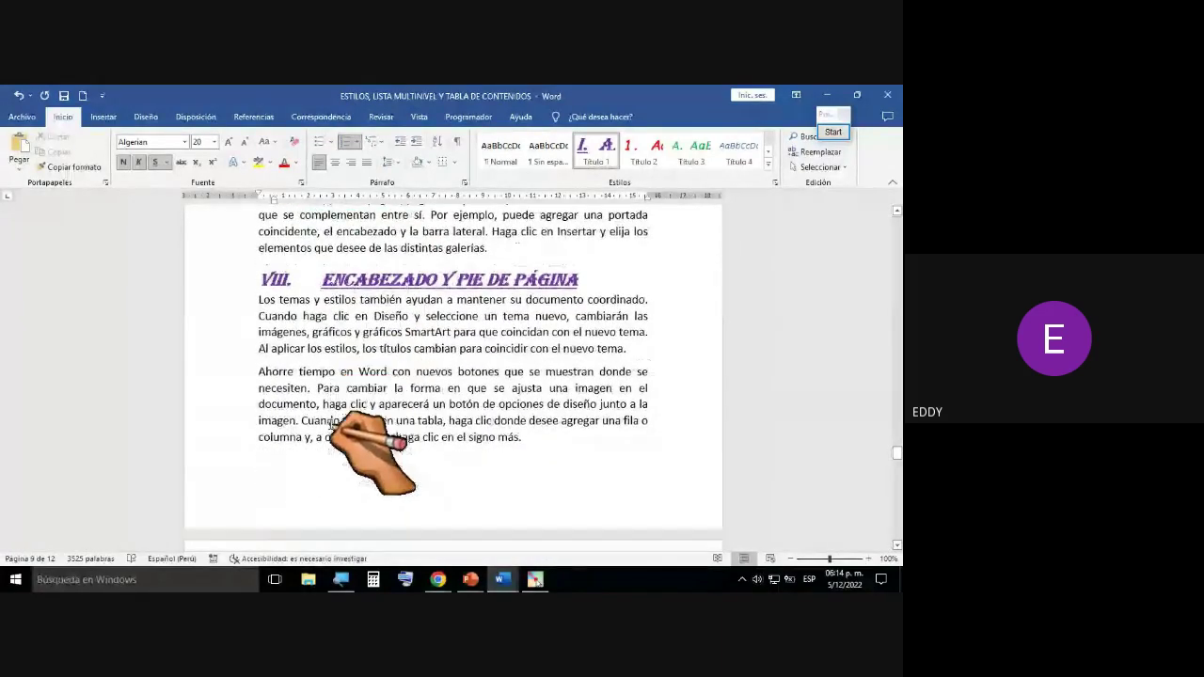
{"action": "scroll", "coordinate": [334, 423], "scroll_direction": "down", "scroll_amount": 4}
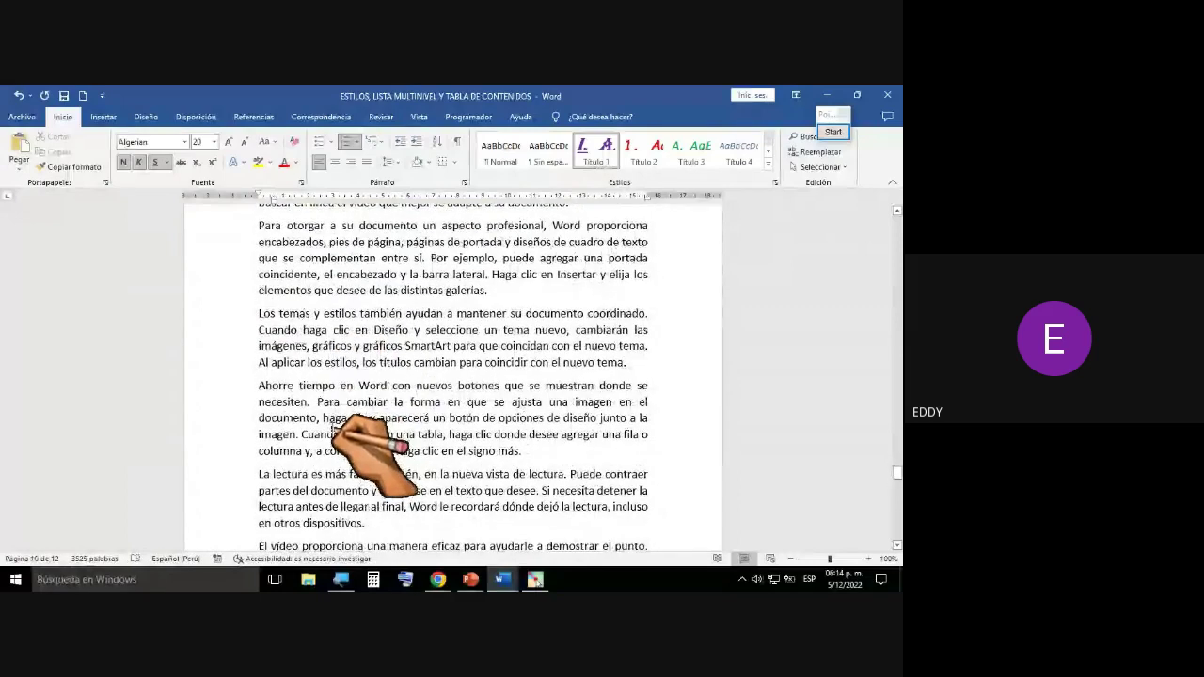
{"action": "scroll", "coordinate": [333, 425], "scroll_direction": "down", "scroll_amount": 8}
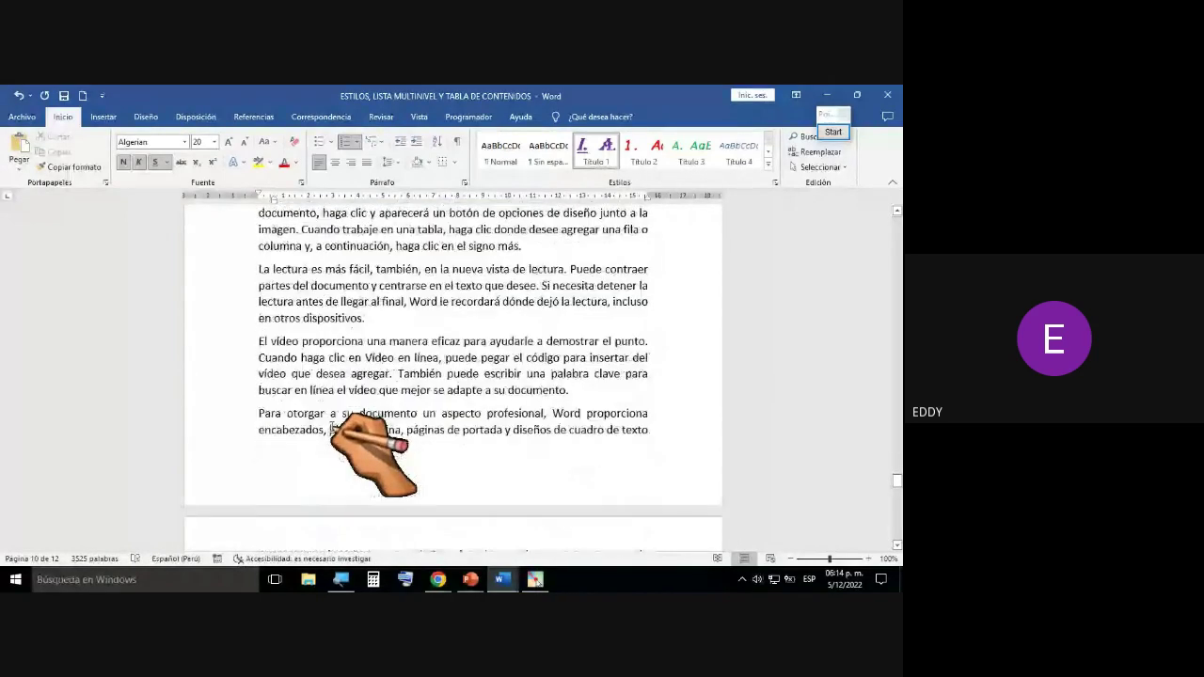
{"action": "scroll", "coordinate": [333, 428], "scroll_direction": "down", "scroll_amount": 7}
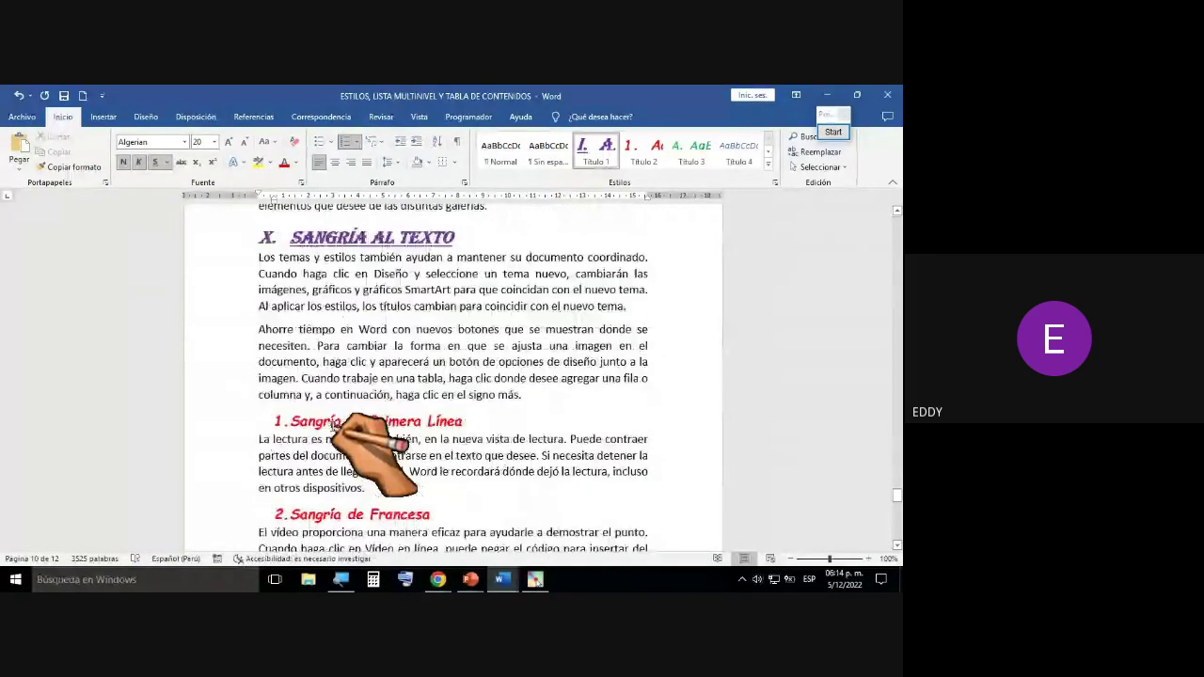
{"action": "scroll", "coordinate": [331, 428], "scroll_direction": "down", "scroll_amount": 5}
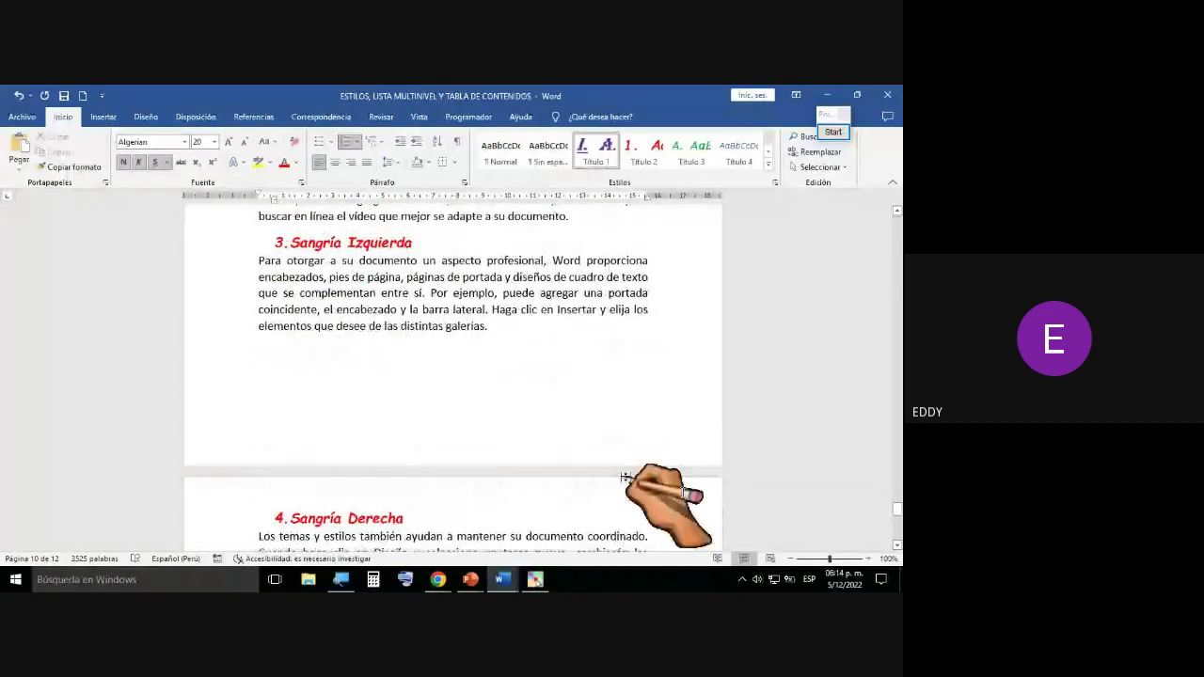
{"action": "scroll", "coordinate": [649, 404], "scroll_direction": "down", "scroll_amount": 3}
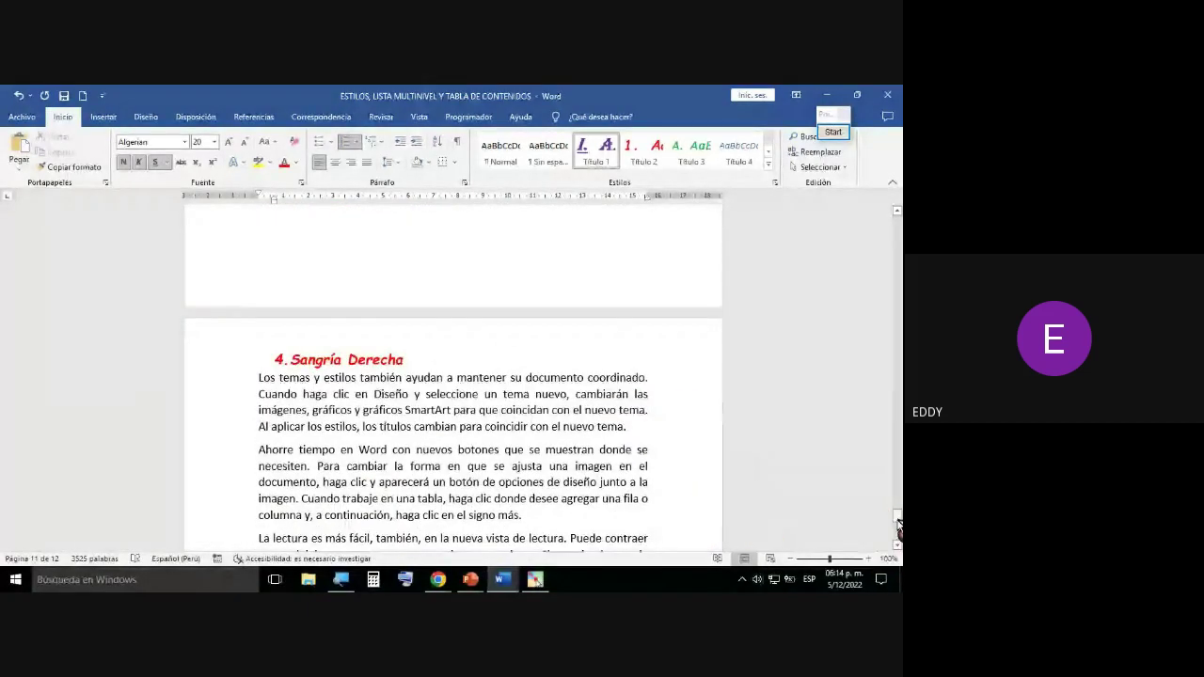
{"action": "left_click_drag", "start_coordinate": [896, 517], "coordinate": [897, 261]}
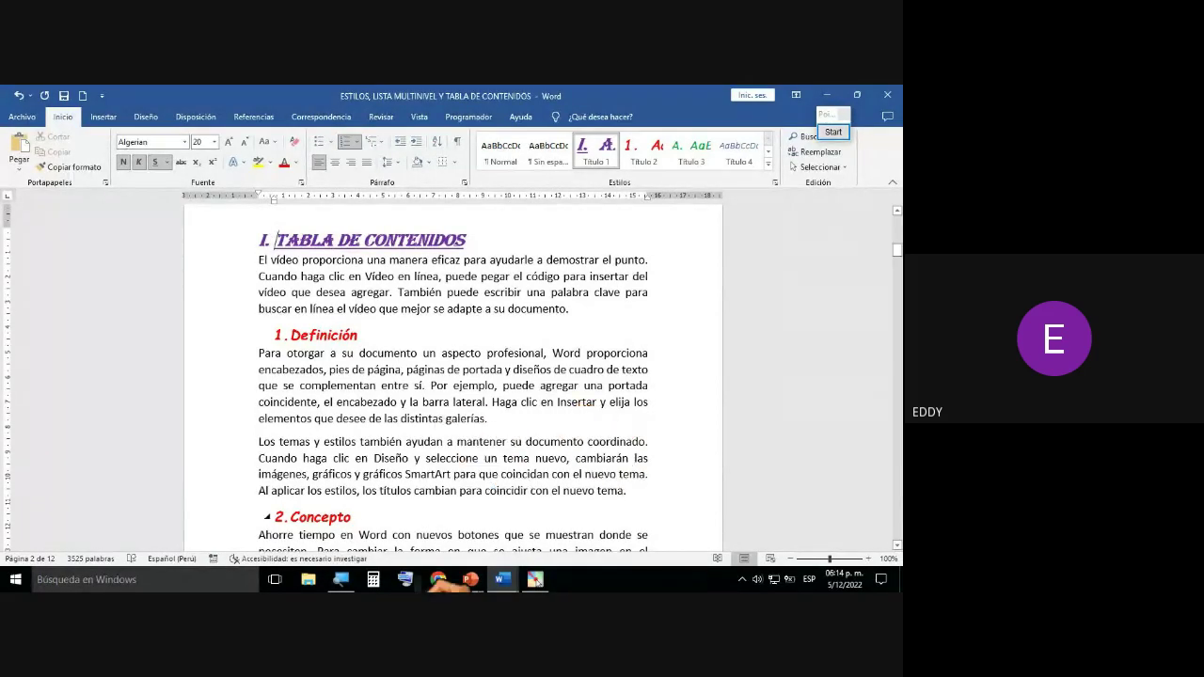
Step: Switch to the Google Meet call in Chrome and check the participants' chat messages
{"action": "mouse_move", "coordinate": [435, 584]}
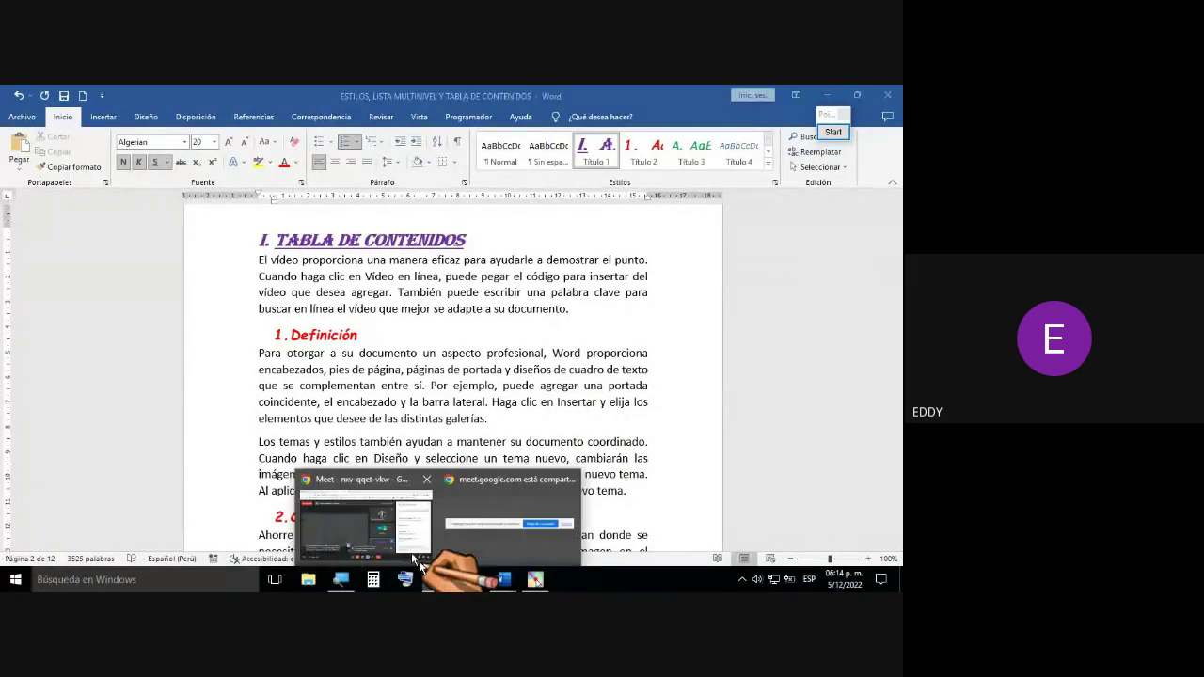
{"action": "left_click", "coordinate": [411, 552]}
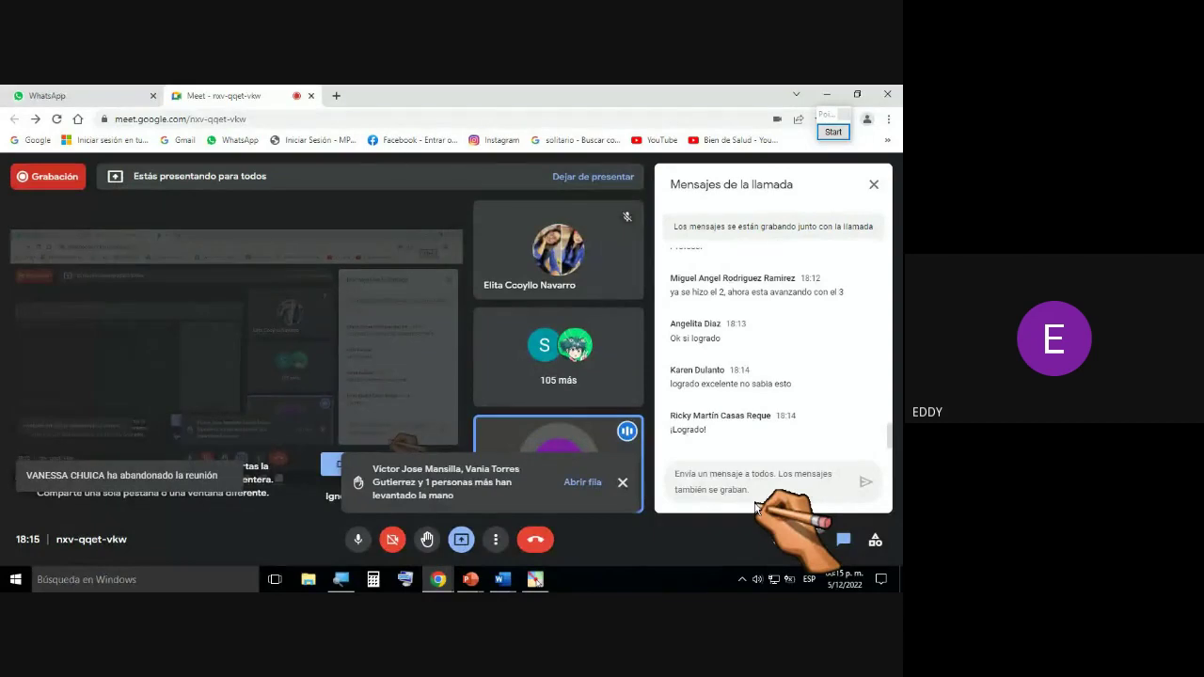
{"action": "left_click", "coordinate": [755, 504]}
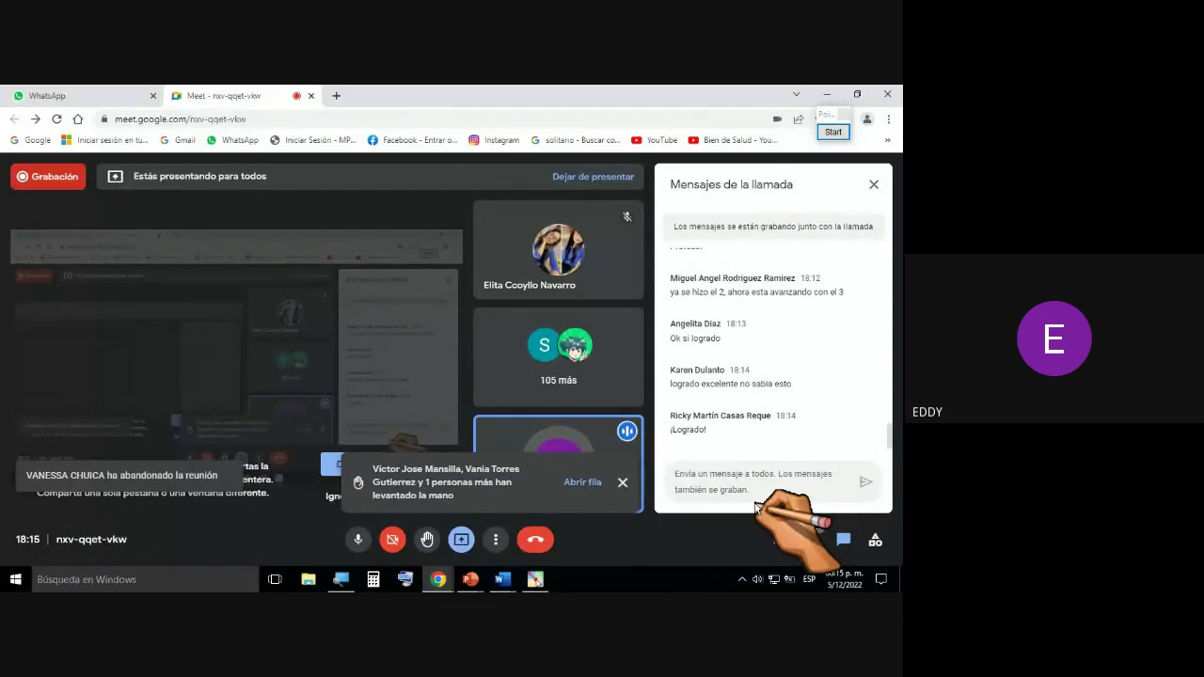
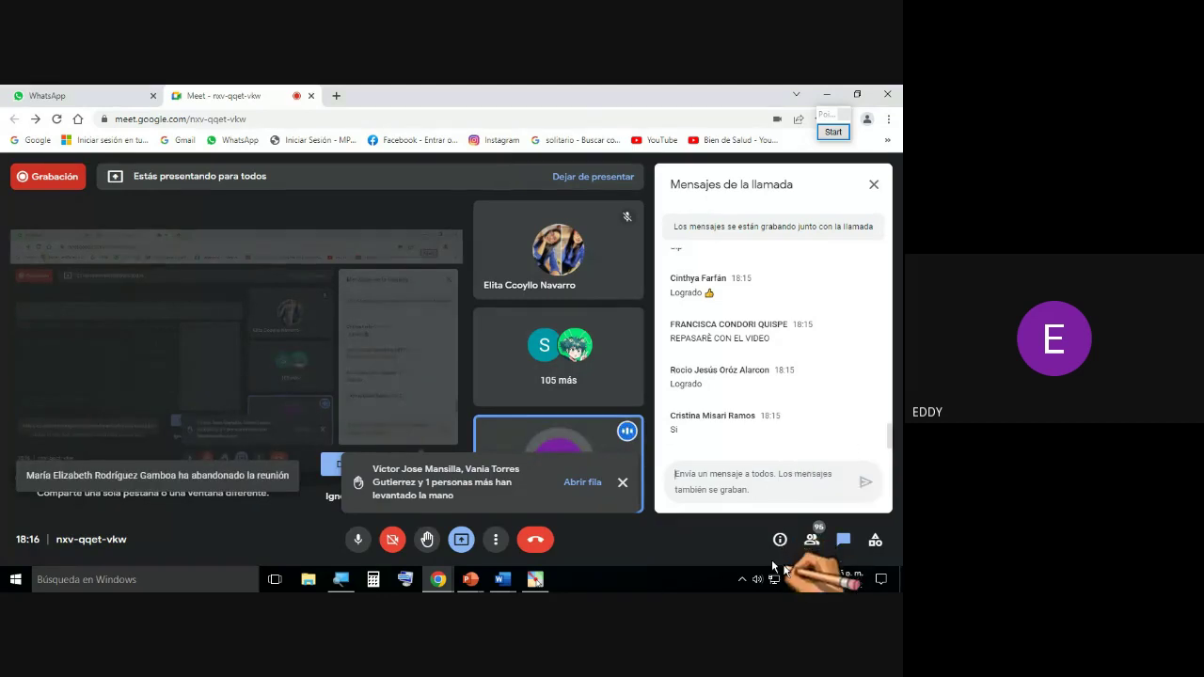
Step: Switch back to the Word document and review the heading numbering from Tabla de contenidos to Lista multinivel
{"action": "mouse_move", "coordinate": [504, 580]}
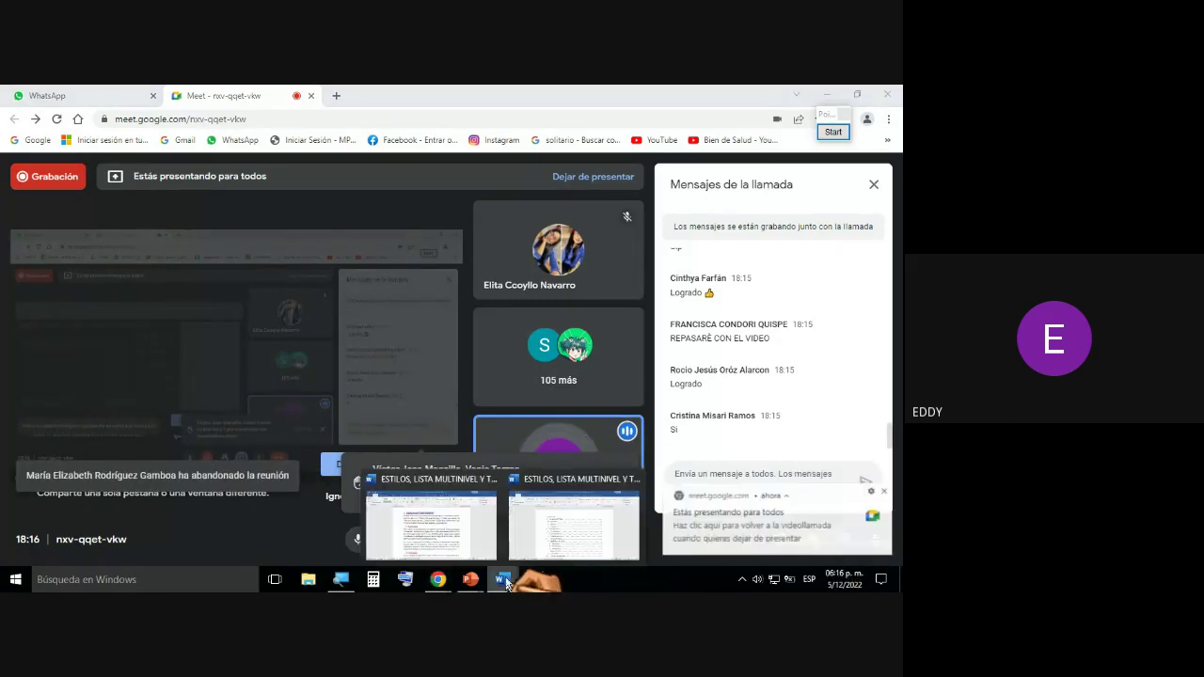
{"action": "left_click", "coordinate": [435, 508]}
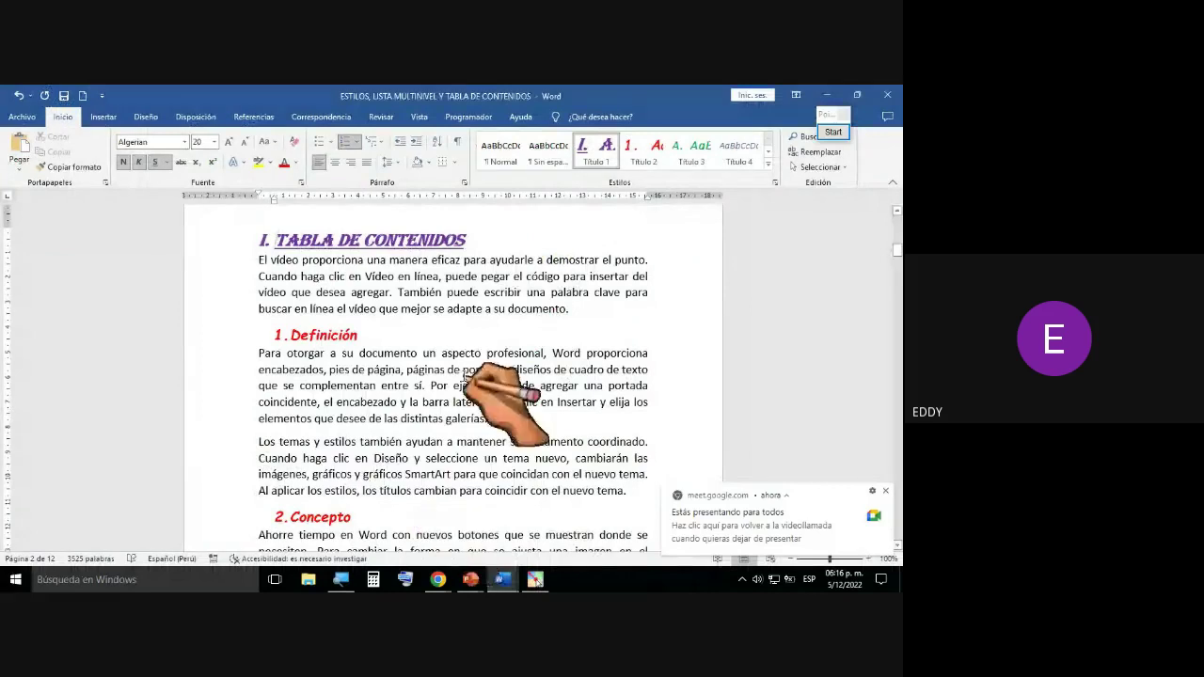
{"action": "scroll", "coordinate": [483, 390], "scroll_direction": "down", "scroll_amount": 3}
{"action": "scroll", "coordinate": [464, 385], "scroll_direction": "up", "scroll_amount": 3}
{"action": "scroll", "coordinate": [464, 385], "scroll_direction": "up", "scroll_amount": 3}
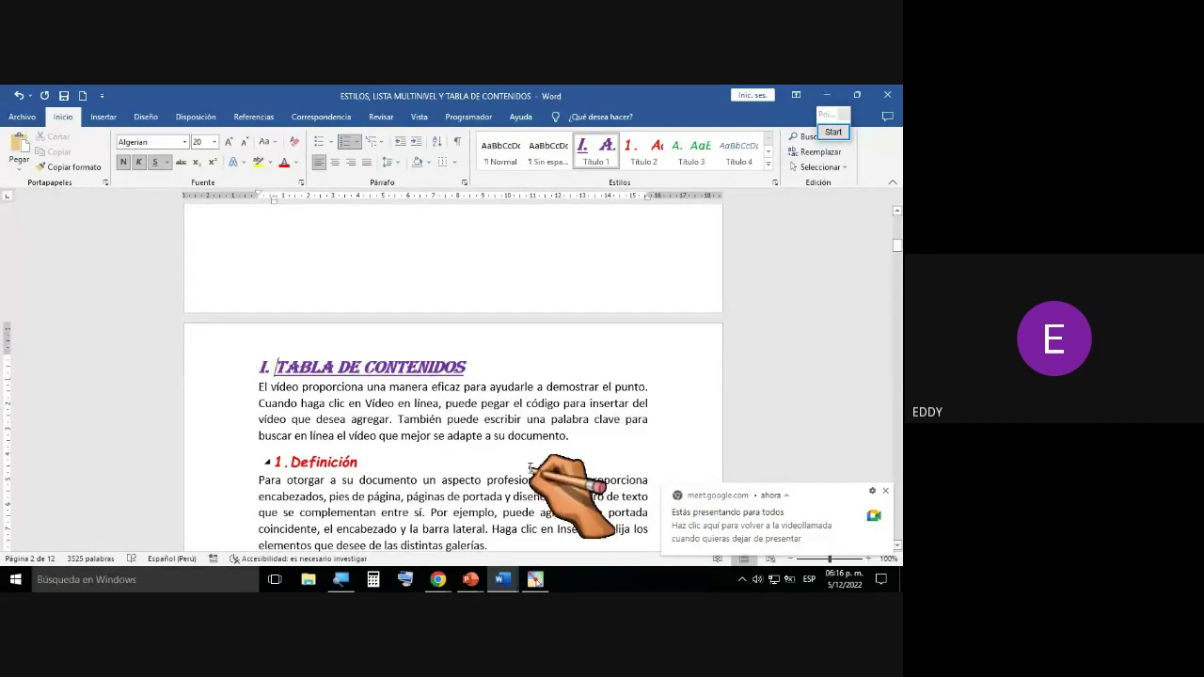
{"action": "scroll", "coordinate": [452, 411], "scroll_direction": "down", "scroll_amount": 10}
{"action": "scroll", "coordinate": [461, 466], "scroll_direction": "down", "scroll_amount": 5}
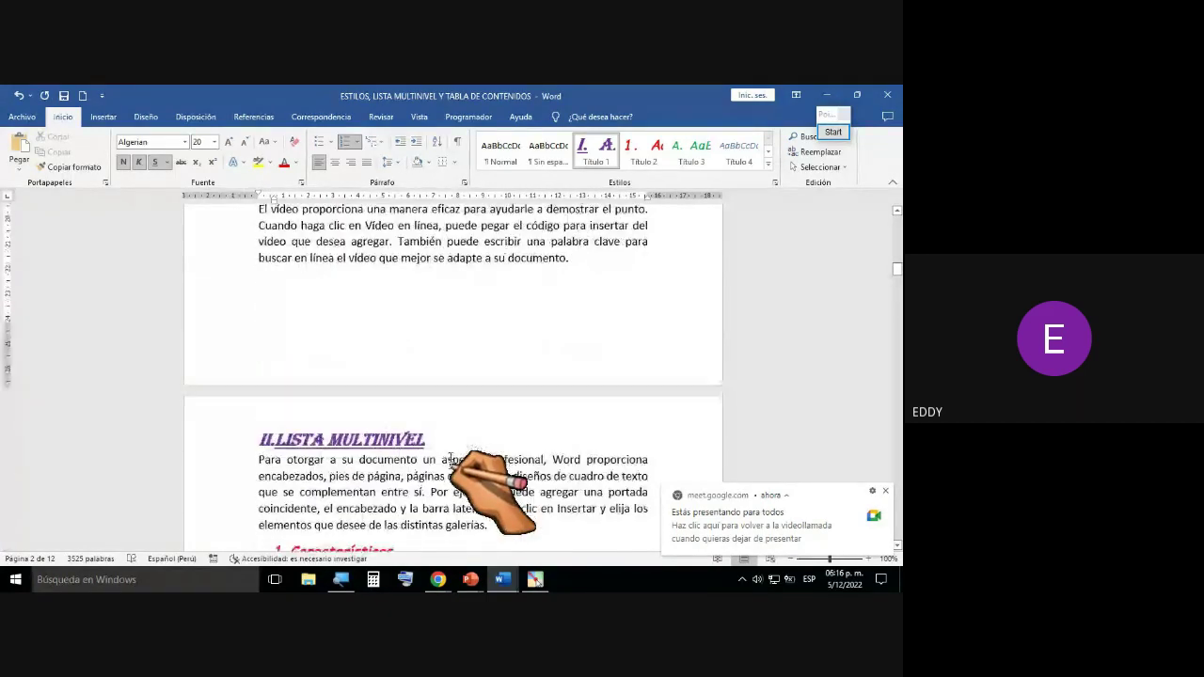
{"action": "scroll", "coordinate": [452, 442], "scroll_direction": "up", "scroll_amount": 10}
{"action": "scroll", "coordinate": [440, 421], "scroll_direction": "up", "scroll_amount": 4}
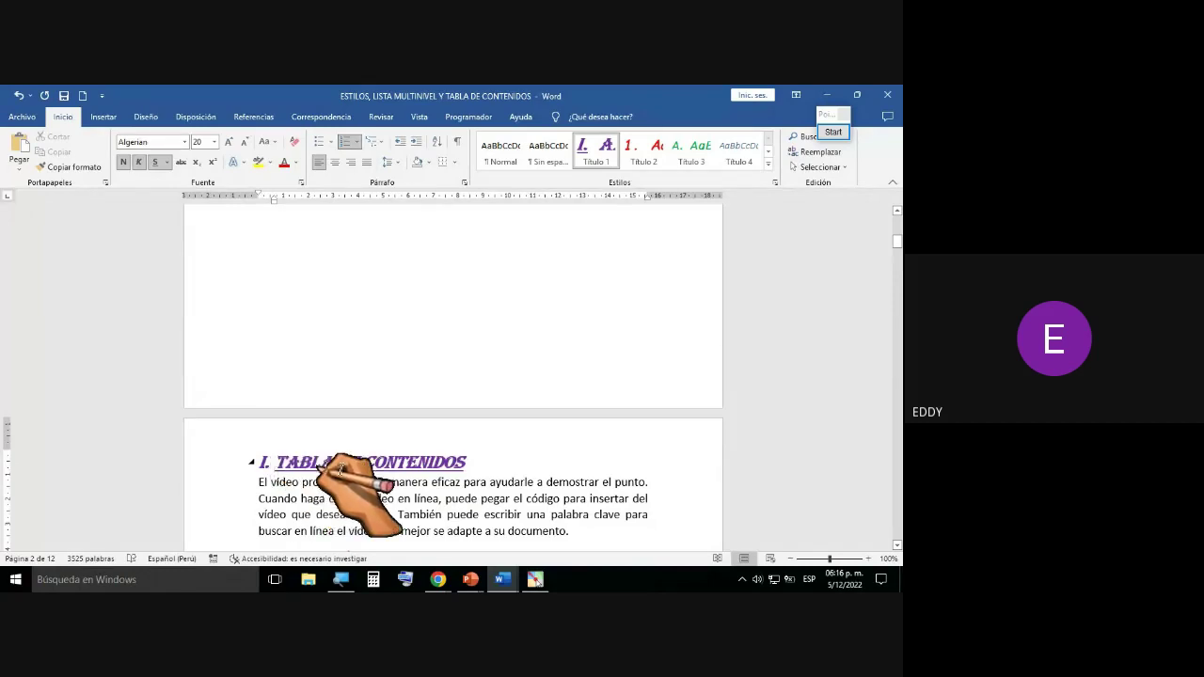
{"action": "scroll", "coordinate": [363, 499], "scroll_direction": "down", "scroll_amount": 3}
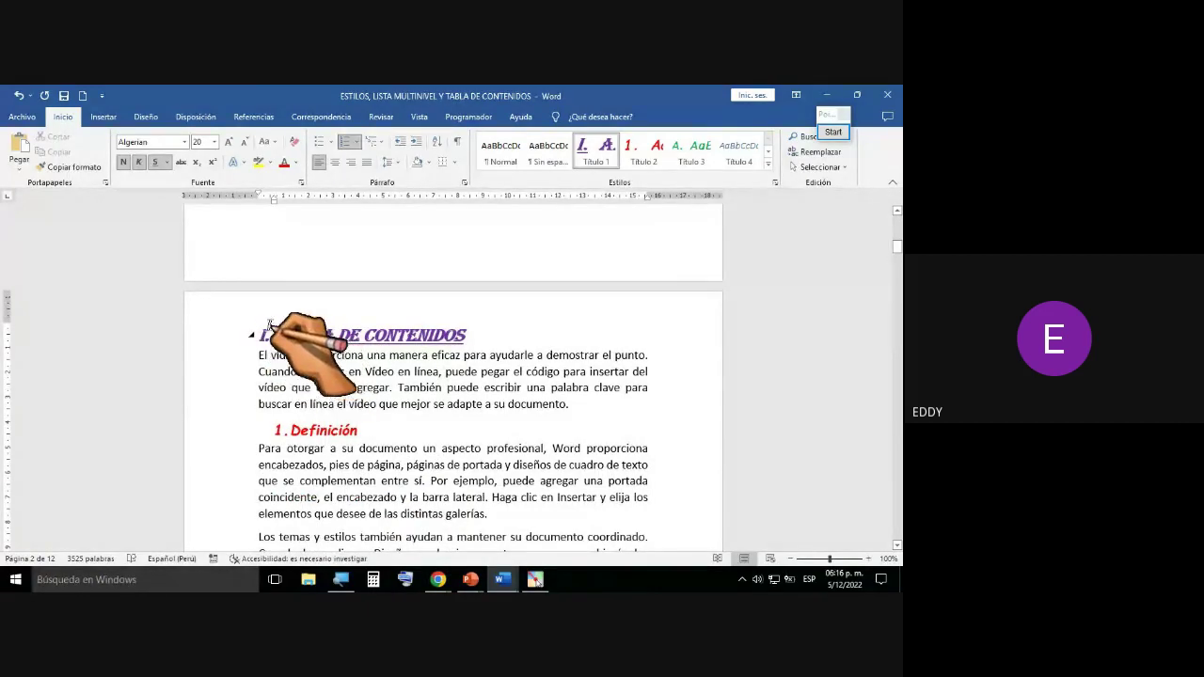
{"action": "scroll", "coordinate": [287, 337], "scroll_direction": "down", "scroll_amount": 12}
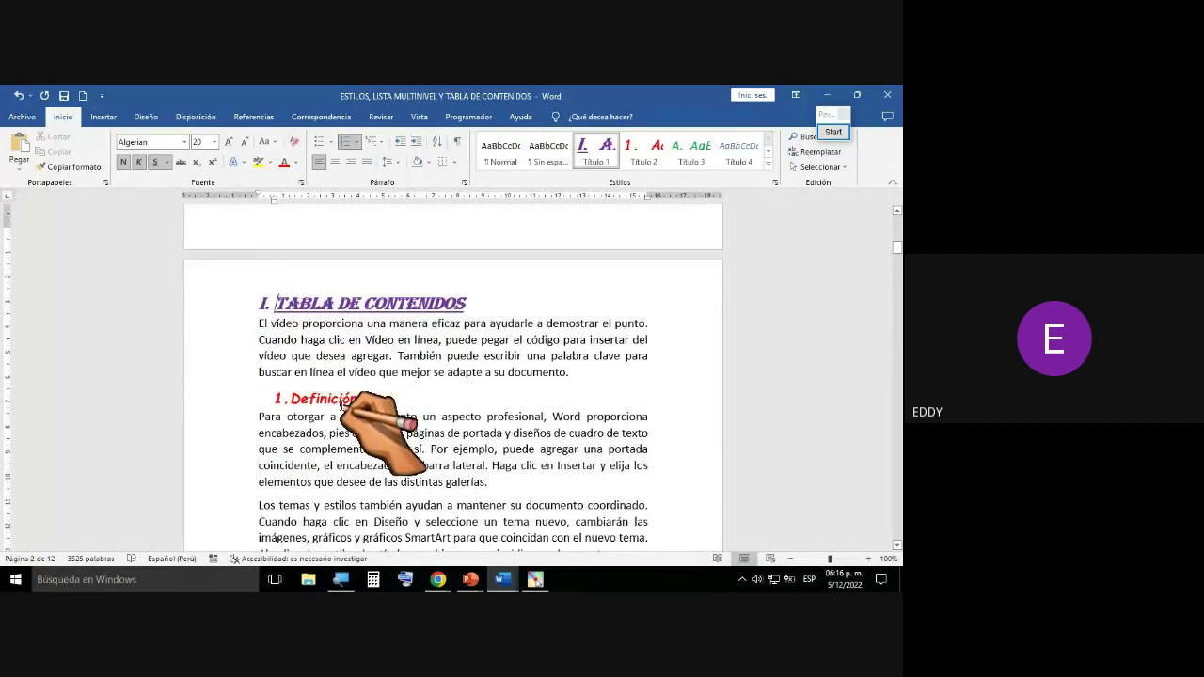
Step: Define a new multilevel list with the level 1 number format cleared, so the Título 1 headings carry no number
{"action": "scroll", "coordinate": [355, 423], "scroll_direction": "up", "scroll_amount": 12}
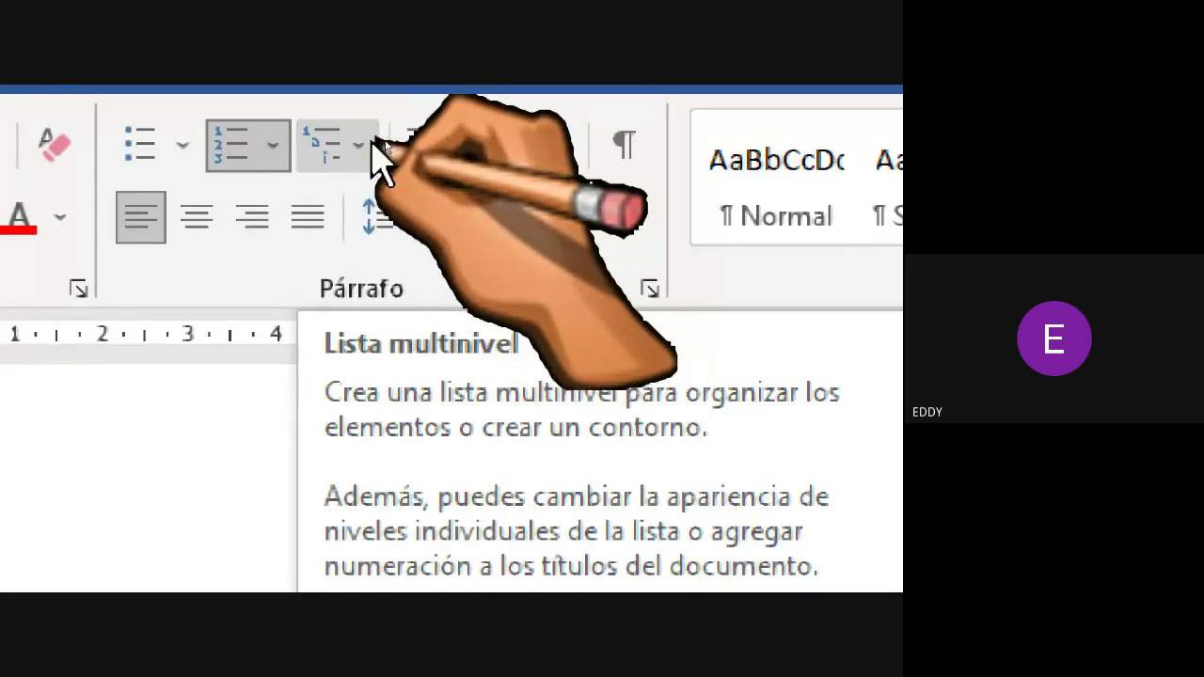
{"action": "left_click", "coordinate": [364, 147]}
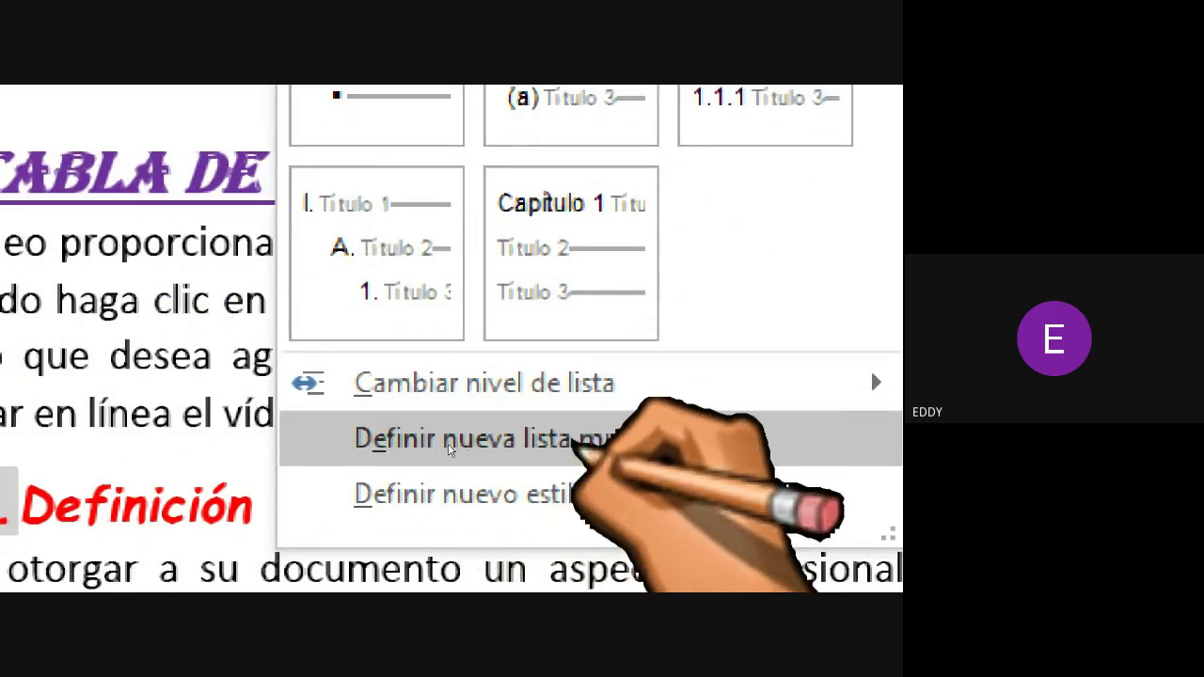
{"action": "left_click", "coordinate": [449, 449]}
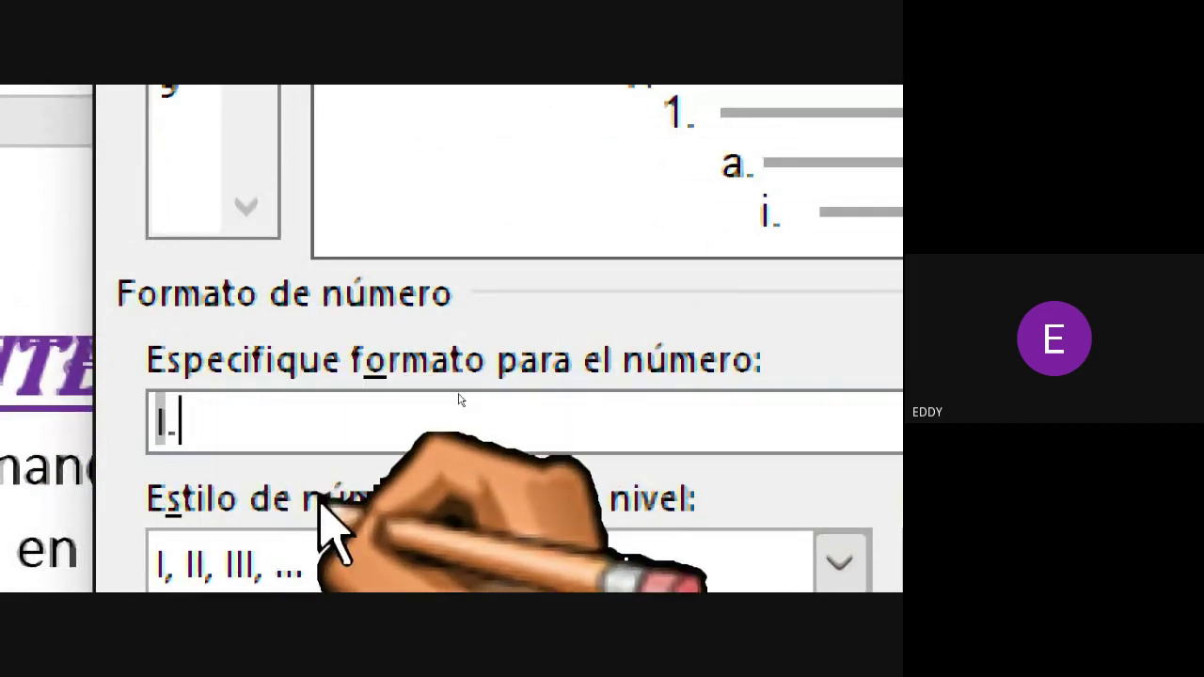
{"action": "key", "text": "BackSpace"}
{"action": "key", "text": "BackSpace"}
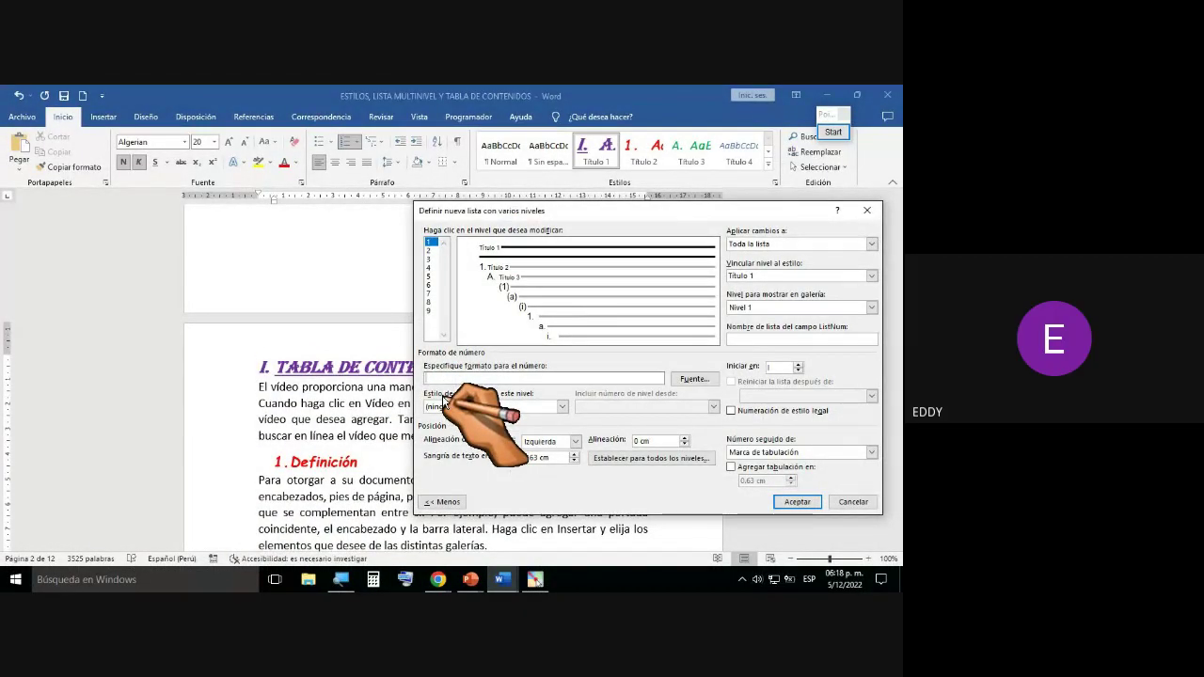
{"action": "left_click", "coordinate": [798, 503]}
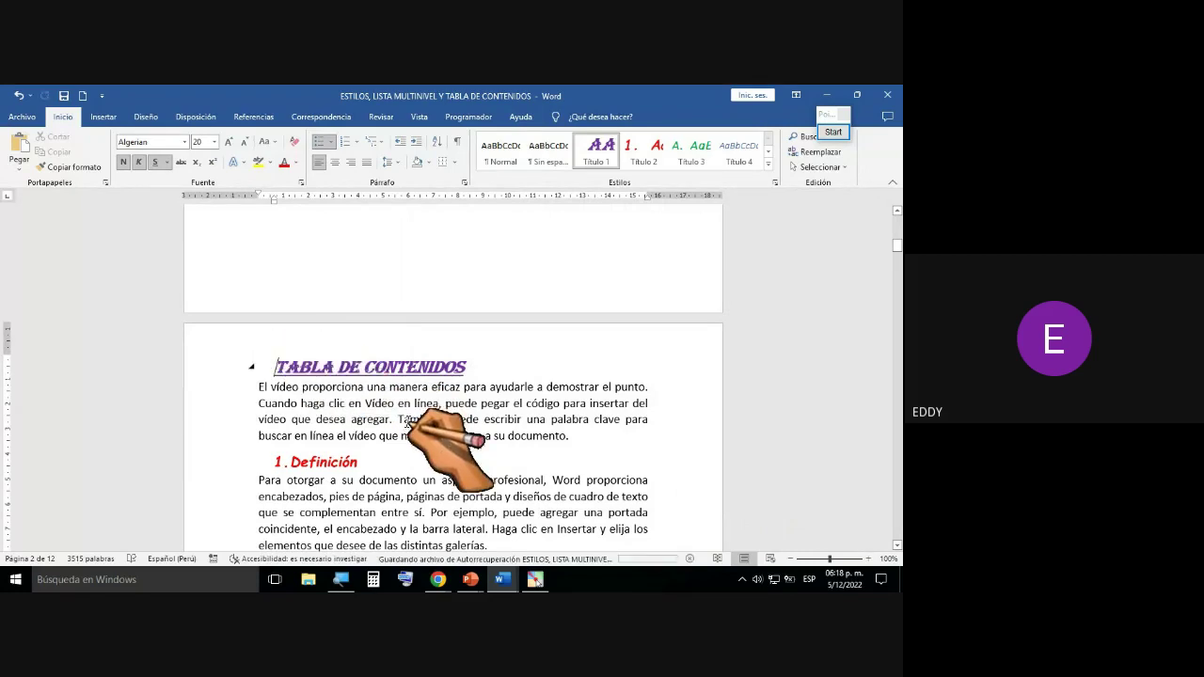
Step: Examine the Título 1, Título 2 and Título 3 headings from Tabla de contenidos through Tipos de viñetas
{"action": "scroll", "coordinate": [407, 423], "scroll_direction": "down", "scroll_amount": 3}
{"action": "scroll", "coordinate": [425, 426], "scroll_direction": "down", "scroll_amount": 15}
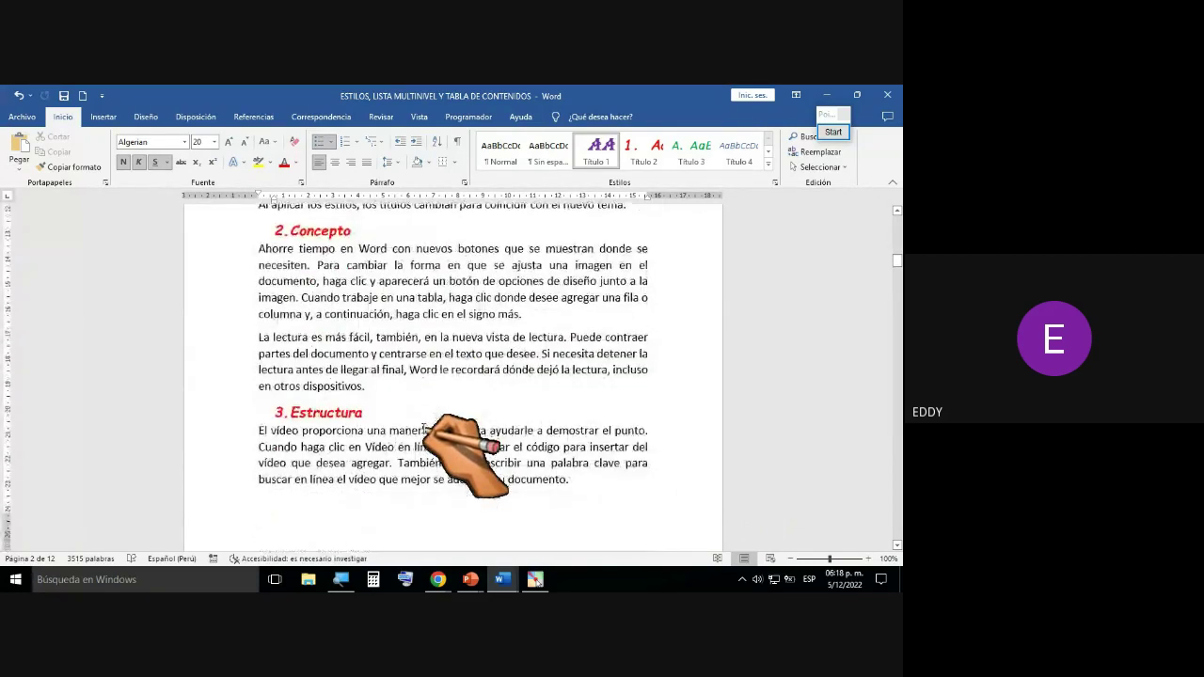
{"action": "scroll", "coordinate": [425, 438], "scroll_direction": "down", "scroll_amount": 10}
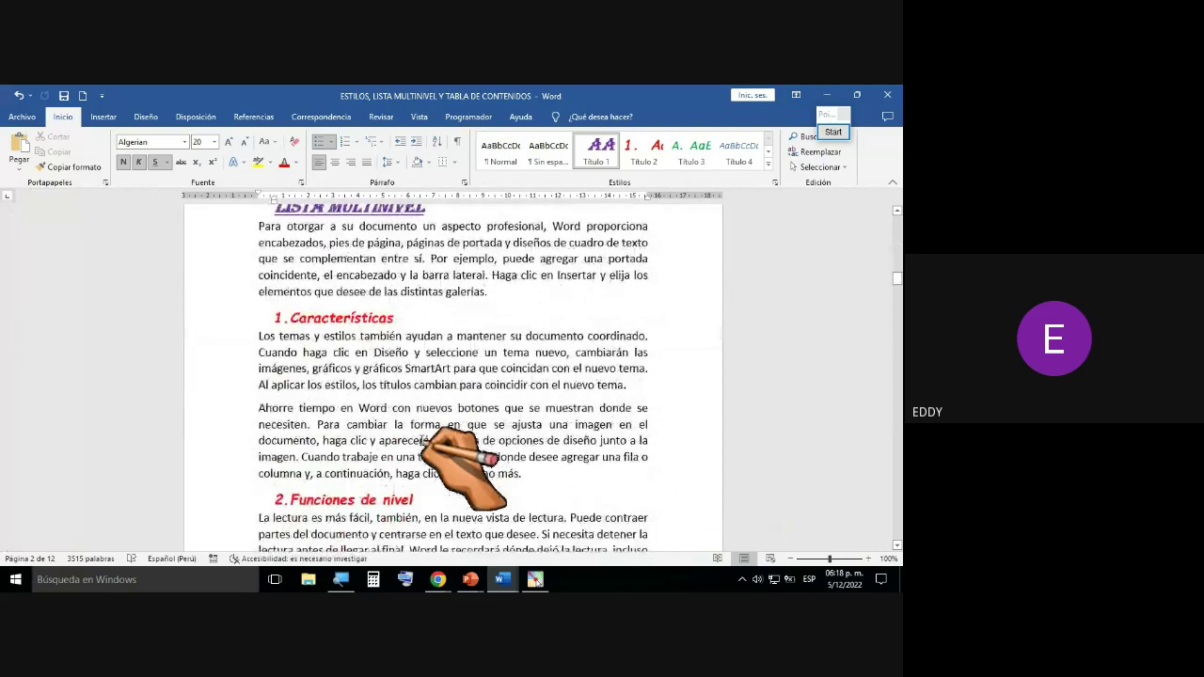
{"action": "scroll", "coordinate": [421, 448], "scroll_direction": "down", "scroll_amount": 9}
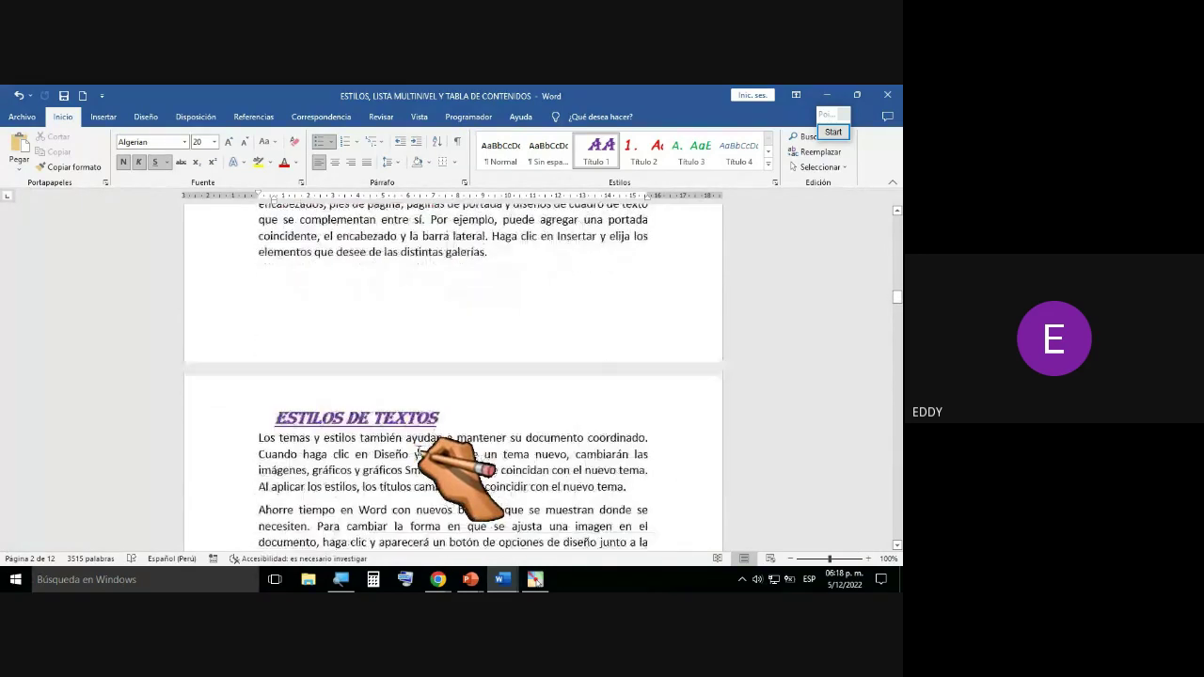
{"action": "scroll", "coordinate": [419, 451], "scroll_direction": "down", "scroll_amount": 2}
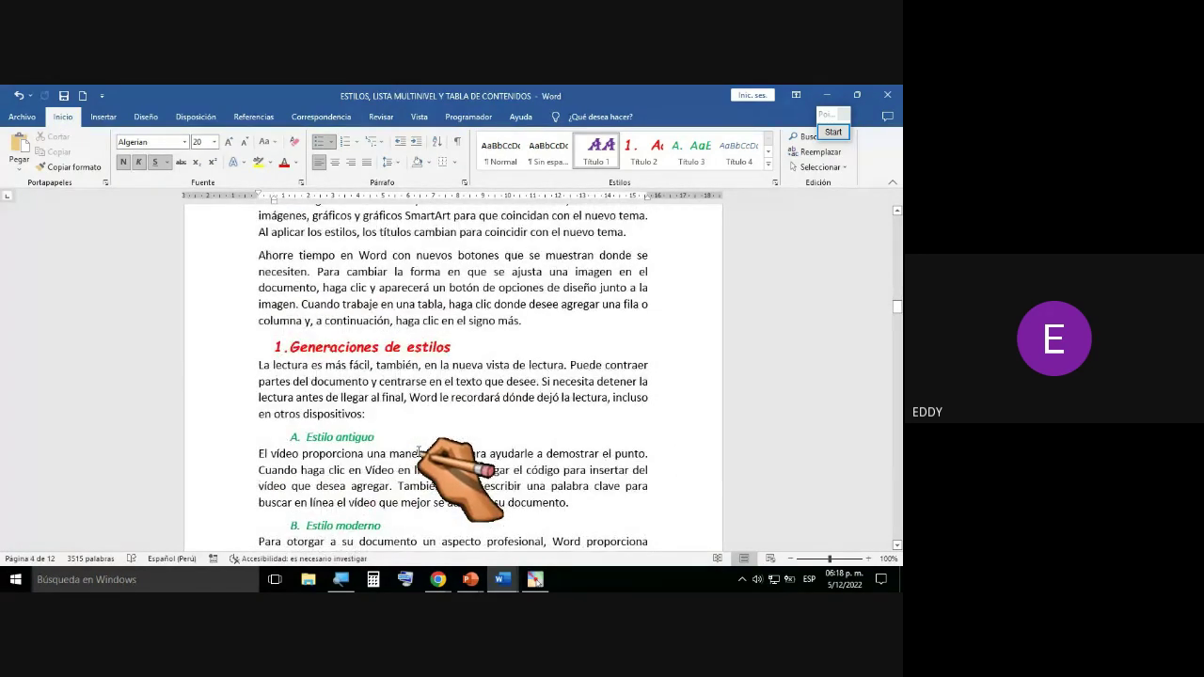
{"action": "scroll", "coordinate": [416, 452], "scroll_direction": "down", "scroll_amount": 3}
{"action": "scroll", "coordinate": [417, 452], "scroll_direction": "down", "scroll_amount": 6}
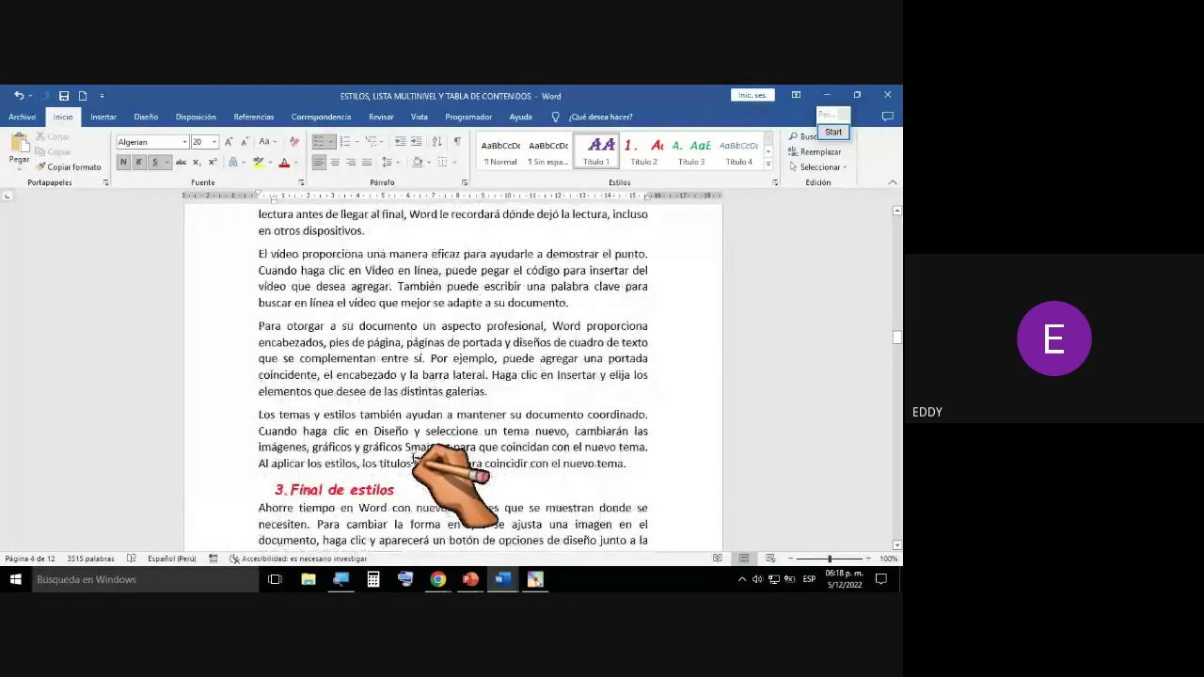
{"action": "scroll", "coordinate": [414, 458], "scroll_direction": "down", "scroll_amount": 3}
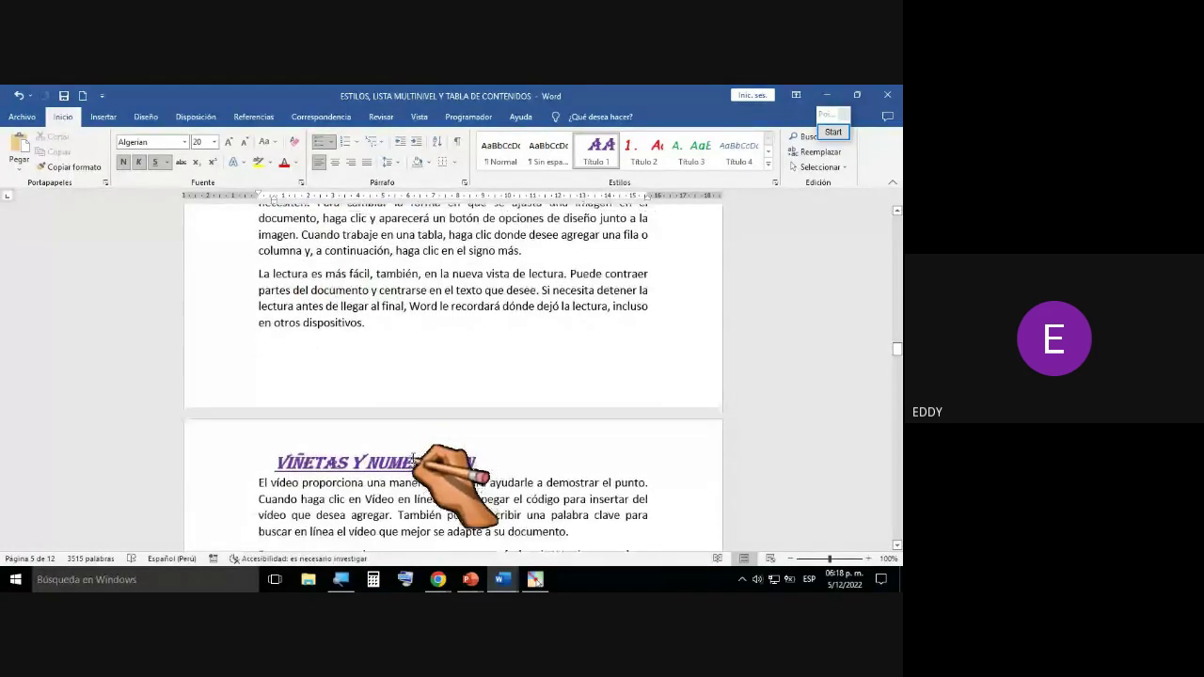
{"action": "scroll", "coordinate": [414, 458], "scroll_direction": "down", "scroll_amount": 2}
{"action": "scroll", "coordinate": [414, 458], "scroll_direction": "down", "scroll_amount": 2}
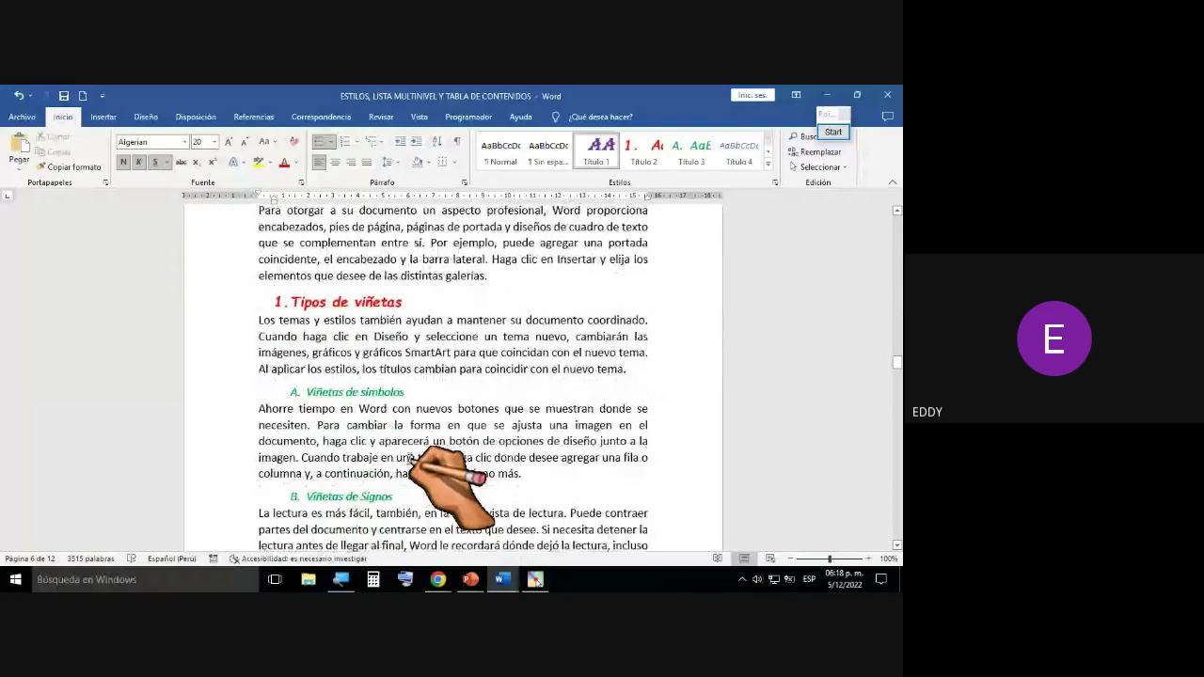
Step: Examine the heading numbering from the Numeración section through Sangría Izquierda
{"action": "scroll", "coordinate": [410, 460], "scroll_direction": "down", "scroll_amount": 4}
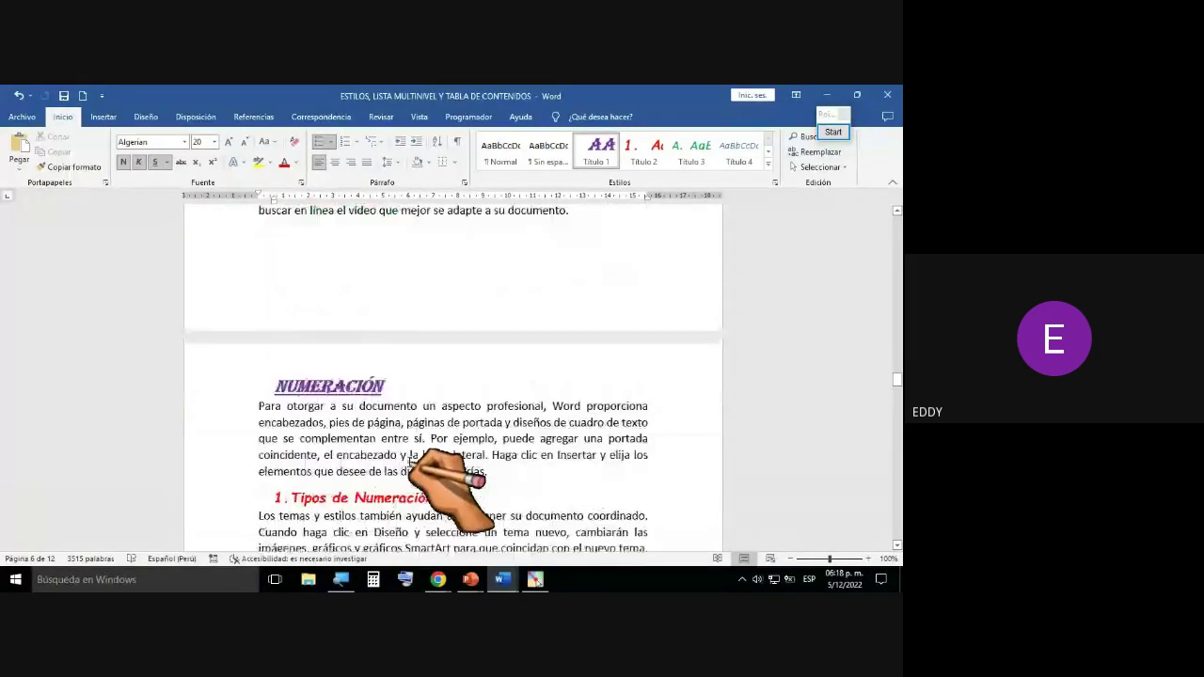
{"action": "scroll", "coordinate": [410, 461], "scroll_direction": "down", "scroll_amount": 3}
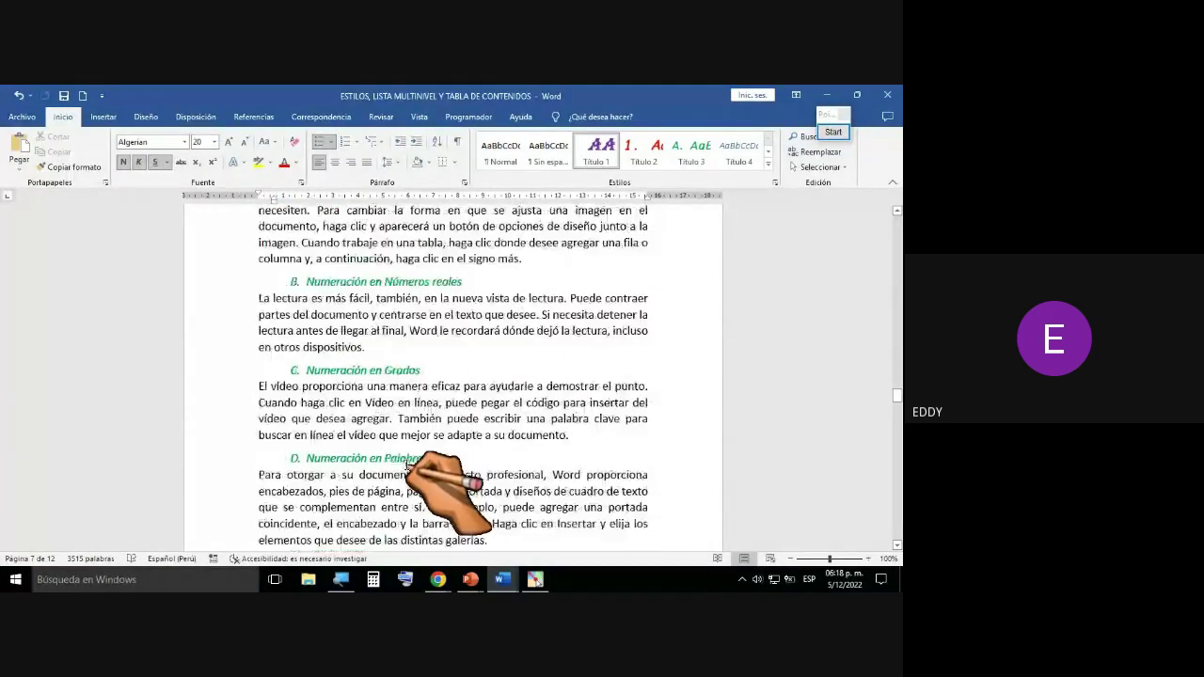
{"action": "scroll", "coordinate": [406, 465], "scroll_direction": "down", "scroll_amount": 5}
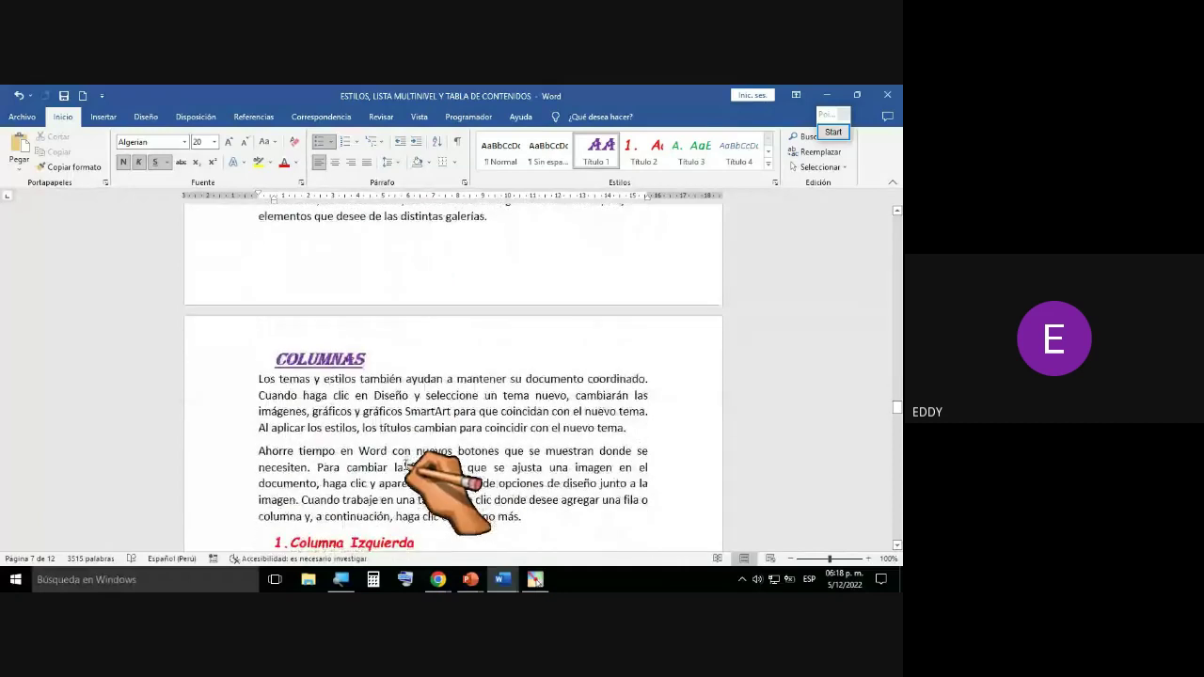
{"action": "scroll", "coordinate": [407, 465], "scroll_direction": "down", "scroll_amount": 3}
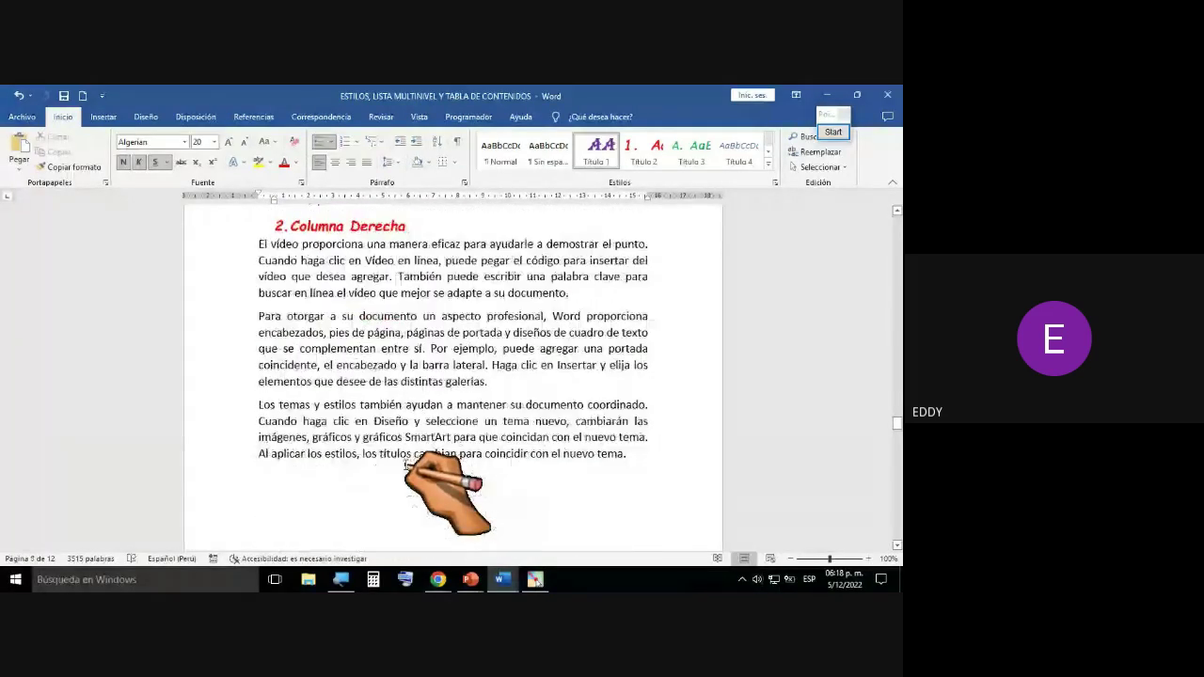
{"action": "scroll", "coordinate": [406, 464], "scroll_direction": "down", "scroll_amount": 6}
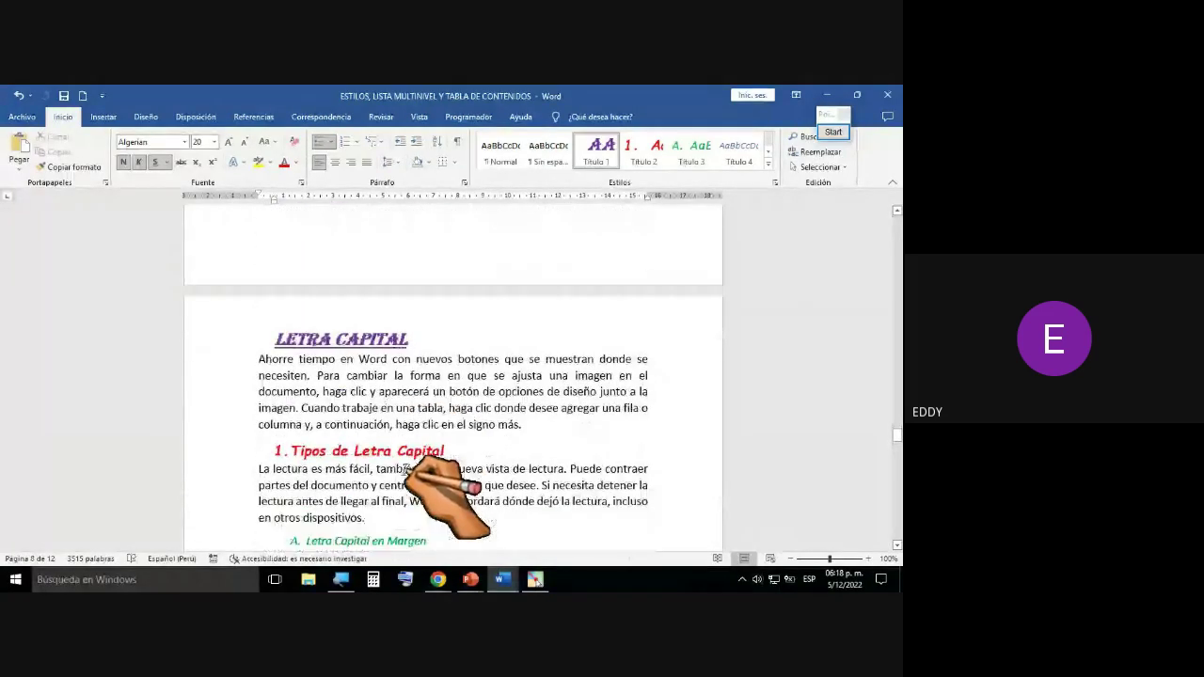
{"action": "scroll", "coordinate": [406, 465], "scroll_direction": "down", "scroll_amount": 3}
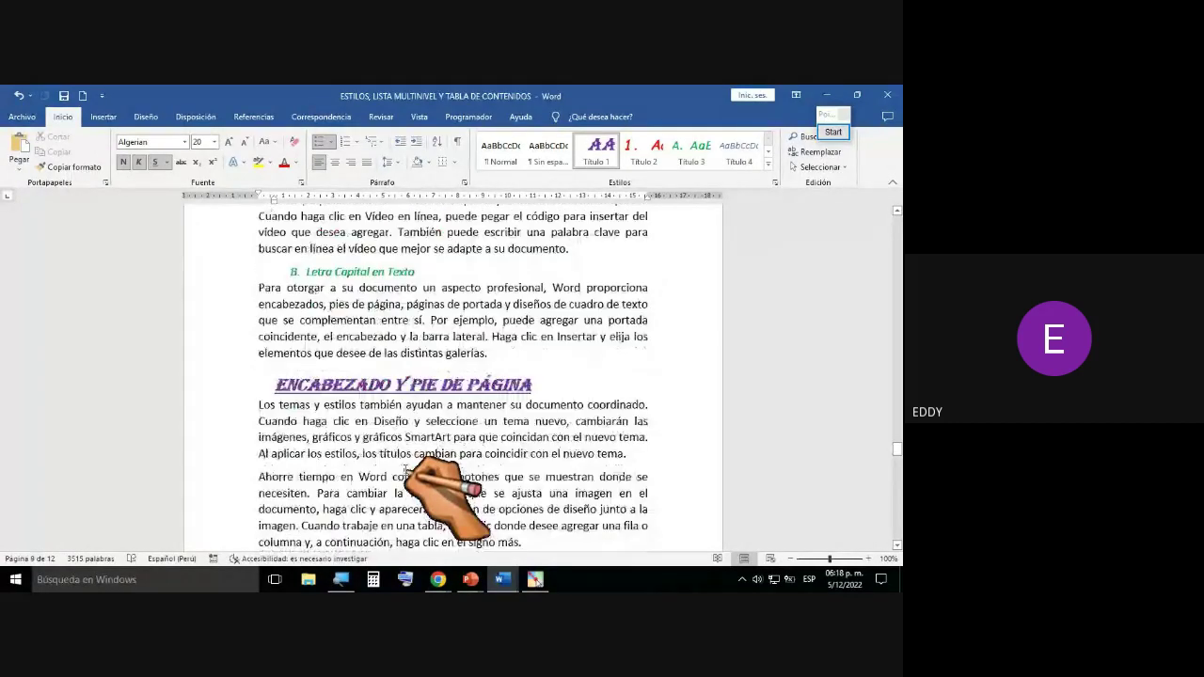
{"action": "scroll", "coordinate": [407, 471], "scroll_direction": "down", "scroll_amount": 9}
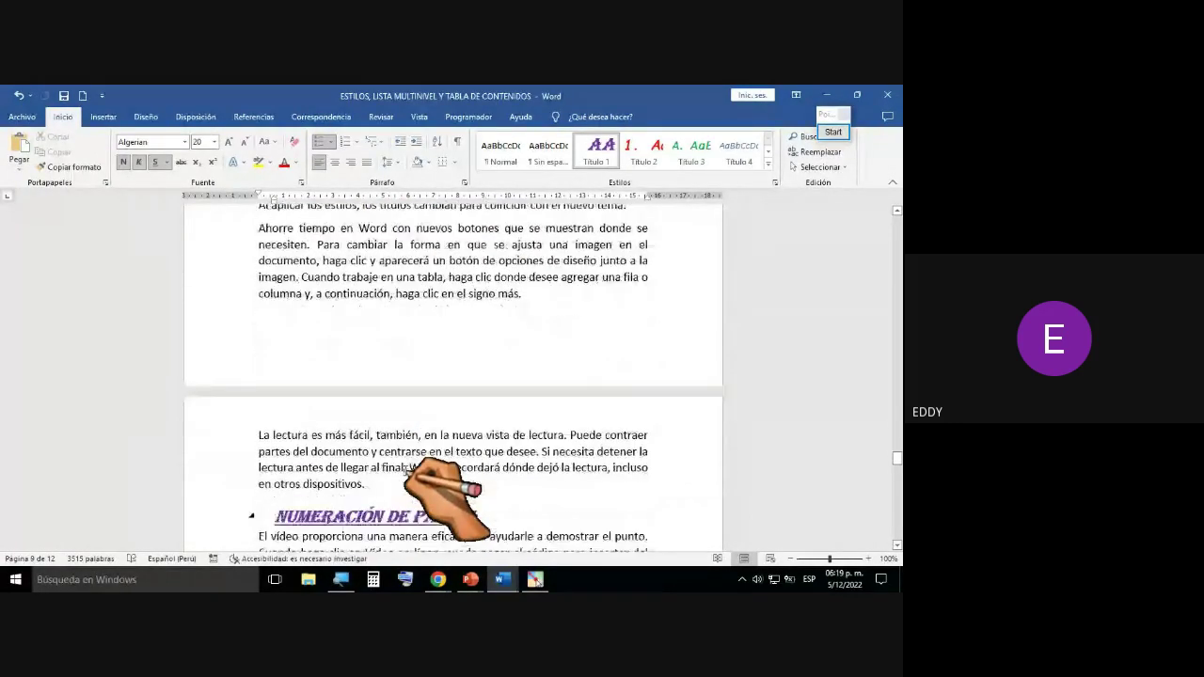
{"action": "scroll", "coordinate": [406, 470], "scroll_direction": "down", "scroll_amount": 3}
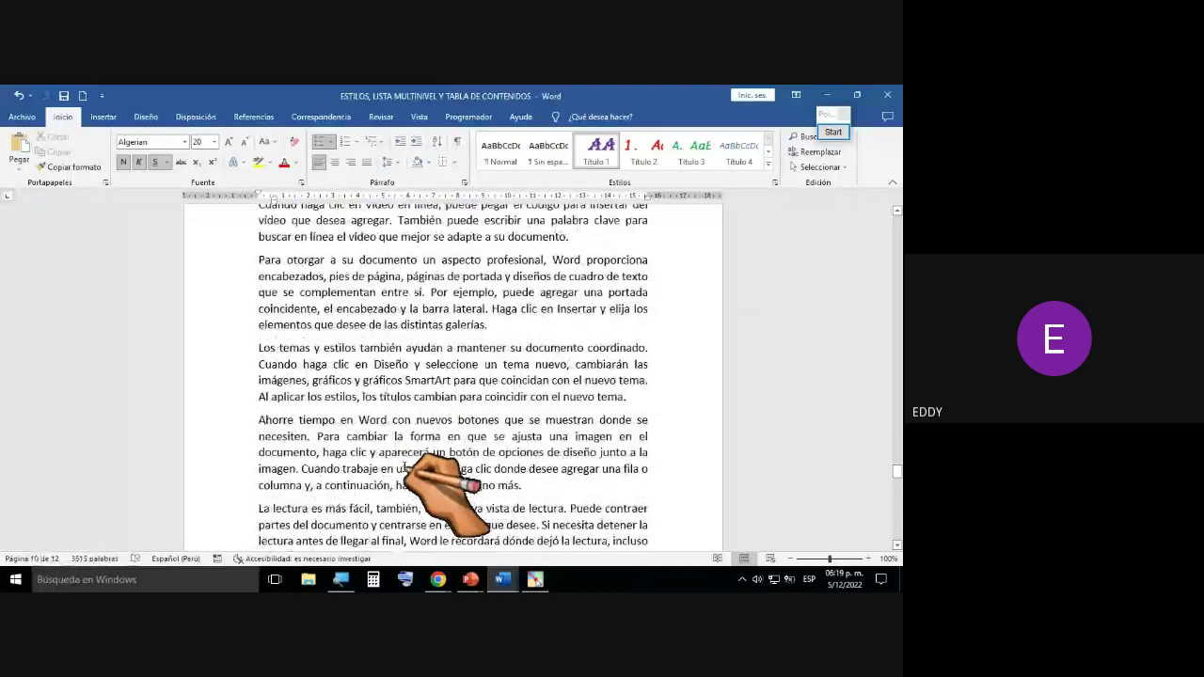
{"action": "scroll", "coordinate": [406, 468], "scroll_direction": "down", "scroll_amount": 6}
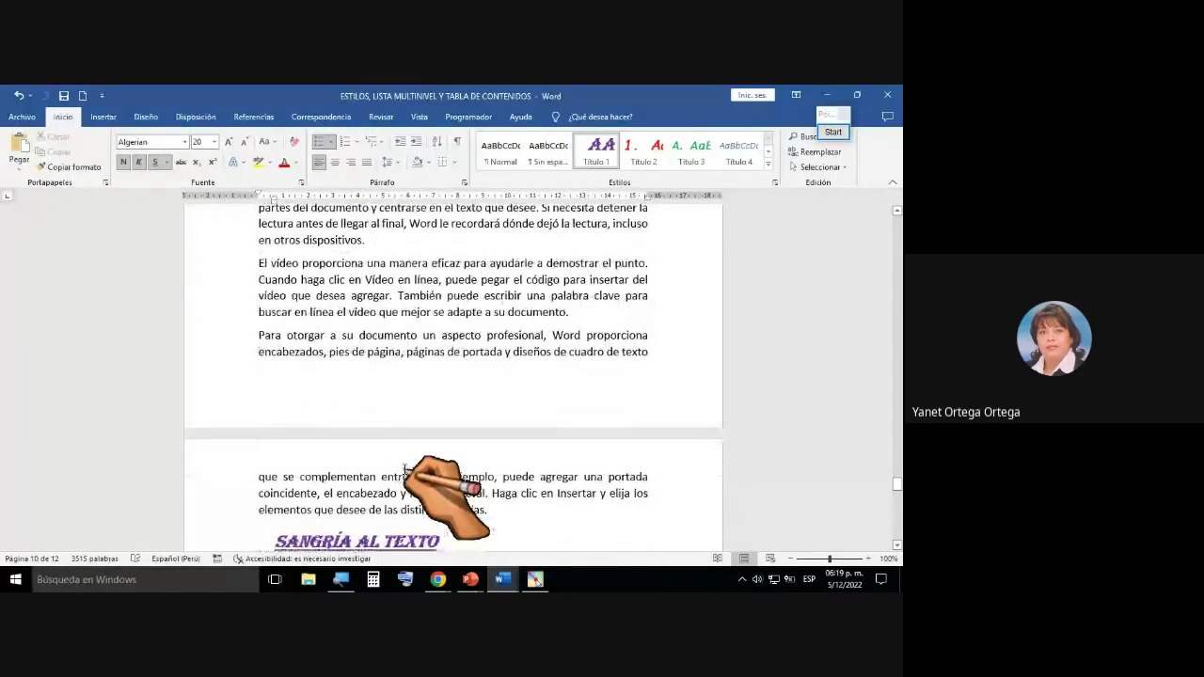
{"action": "scroll", "coordinate": [405, 467], "scroll_direction": "down", "scroll_amount": 3}
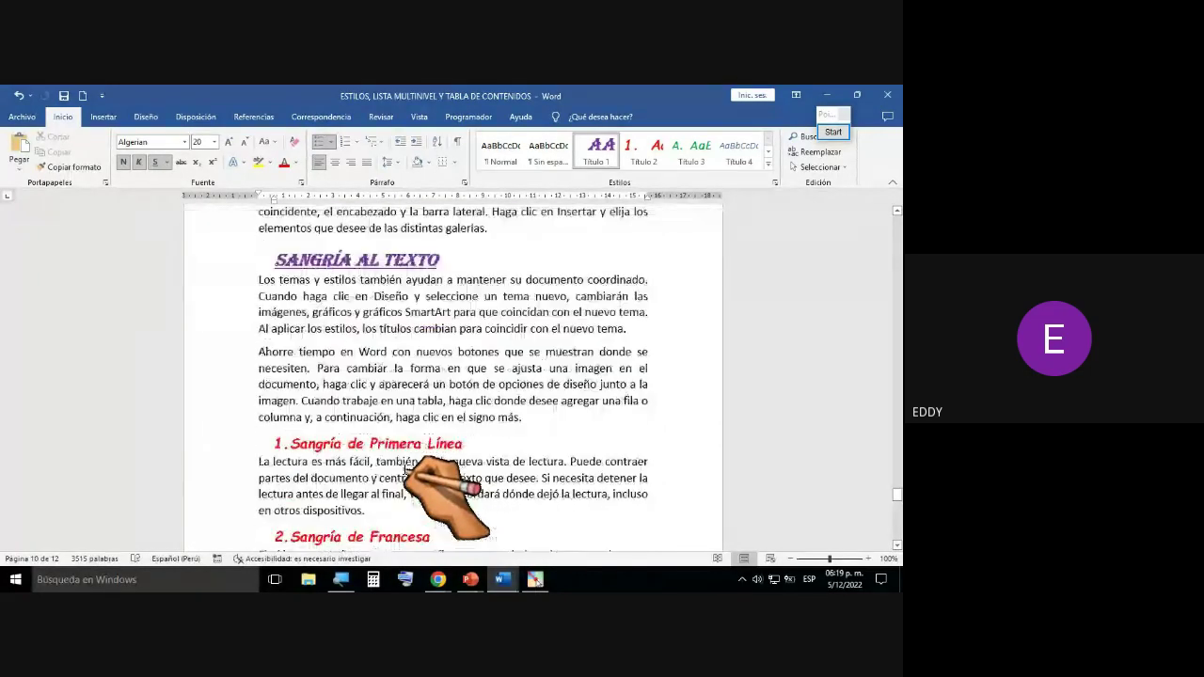
{"action": "scroll", "coordinate": [404, 470], "scroll_direction": "down", "scroll_amount": 4}
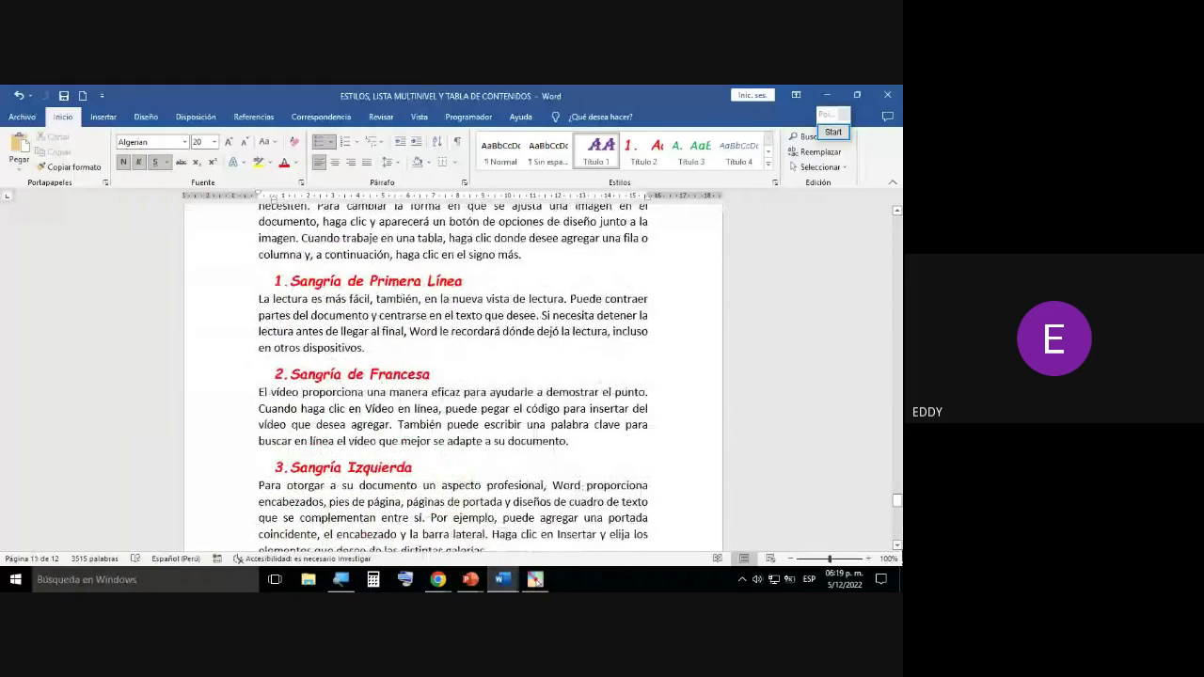
Step: Center only the Tabla de contenidos heading and compare its alignment with the Lista multinivel heading
{"action": "left_click_drag", "start_coordinate": [898, 503], "coordinate": [897, 246]}
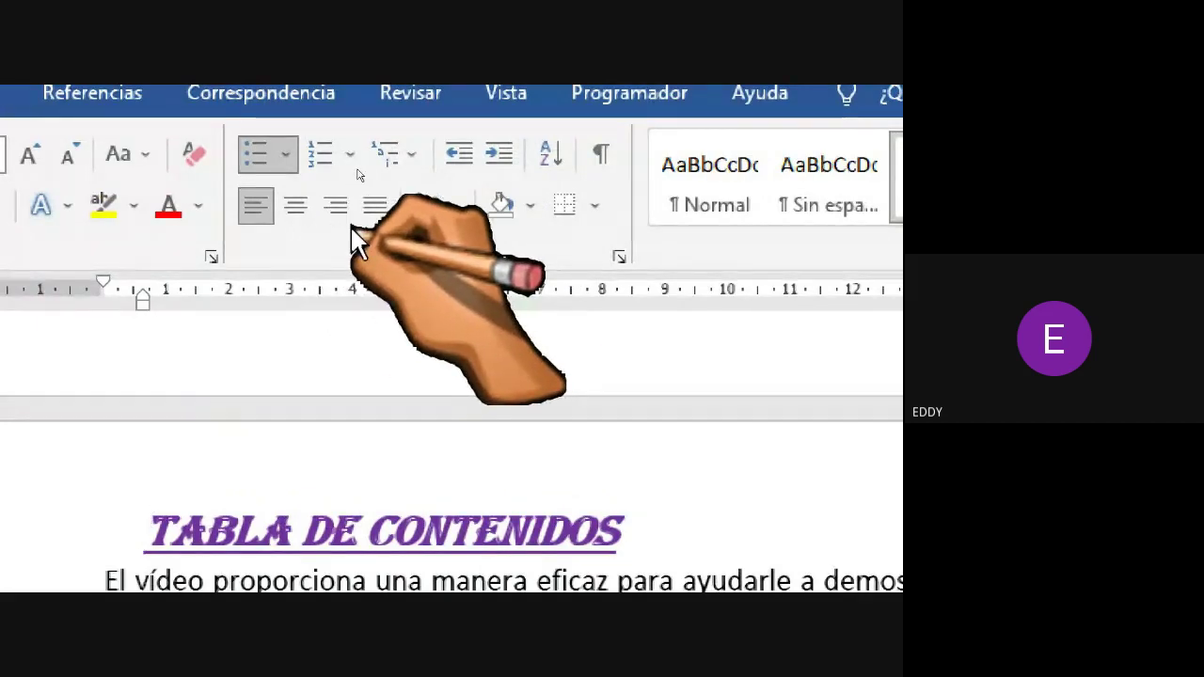
{"action": "left_click", "coordinate": [297, 214]}
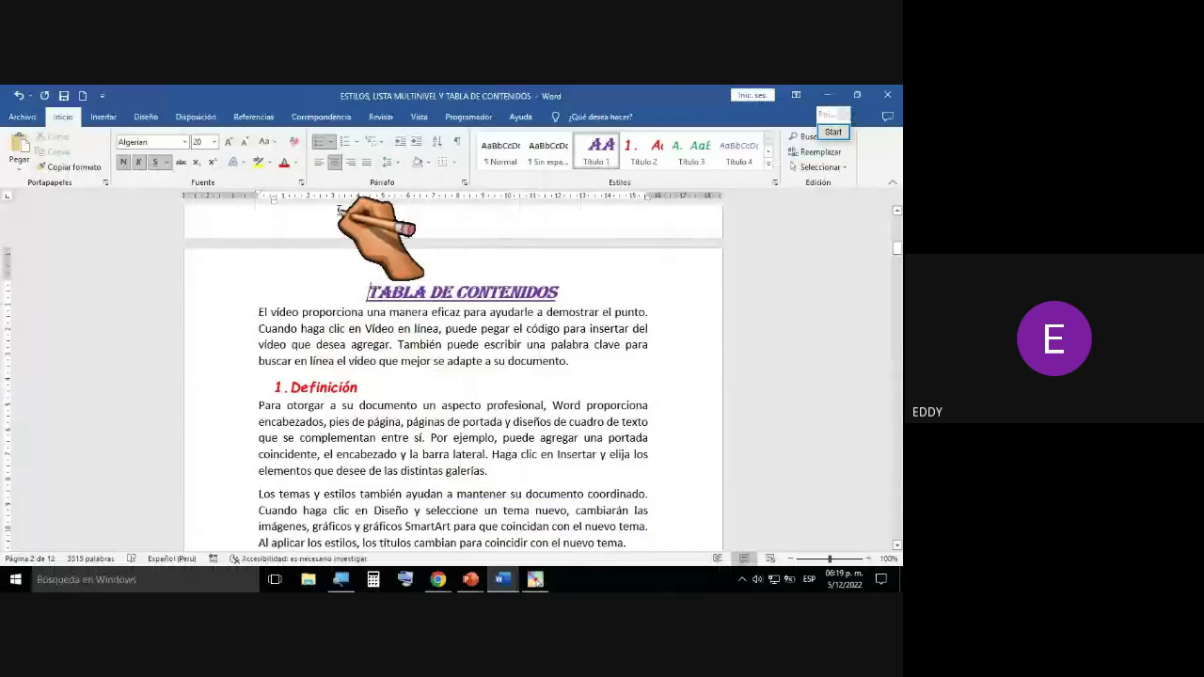
{"action": "scroll", "coordinate": [423, 385], "scroll_direction": "down", "scroll_amount": 6}
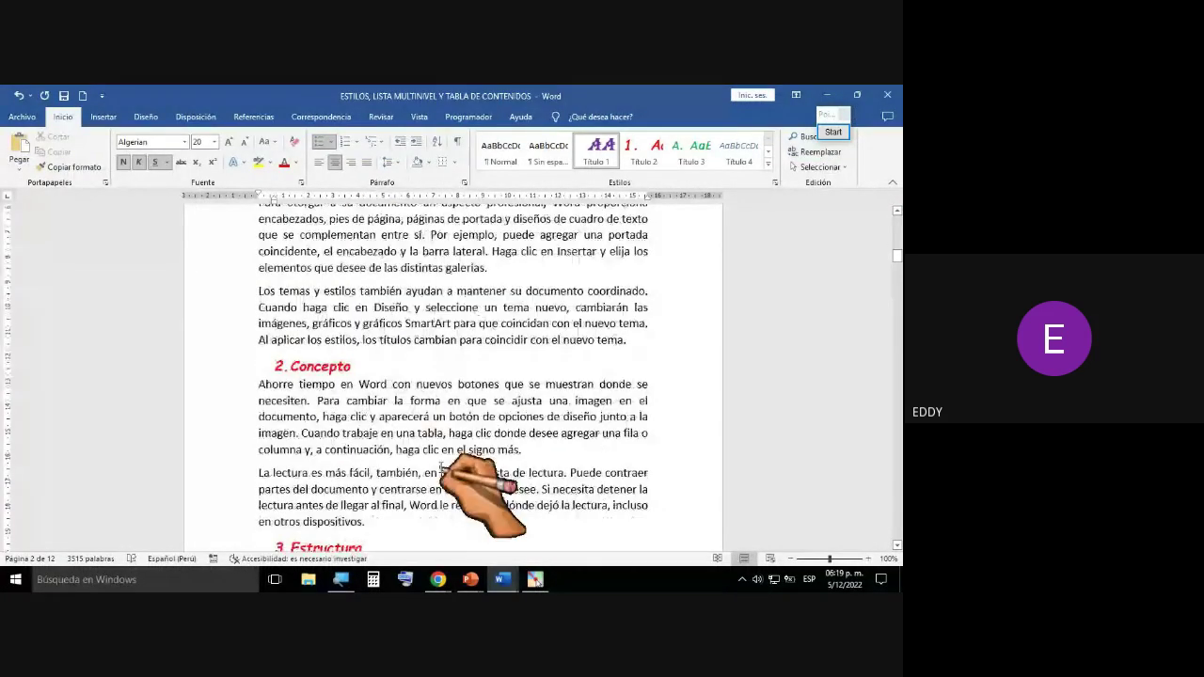
{"action": "scroll", "coordinate": [414, 489], "scroll_direction": "down", "scroll_amount": 4}
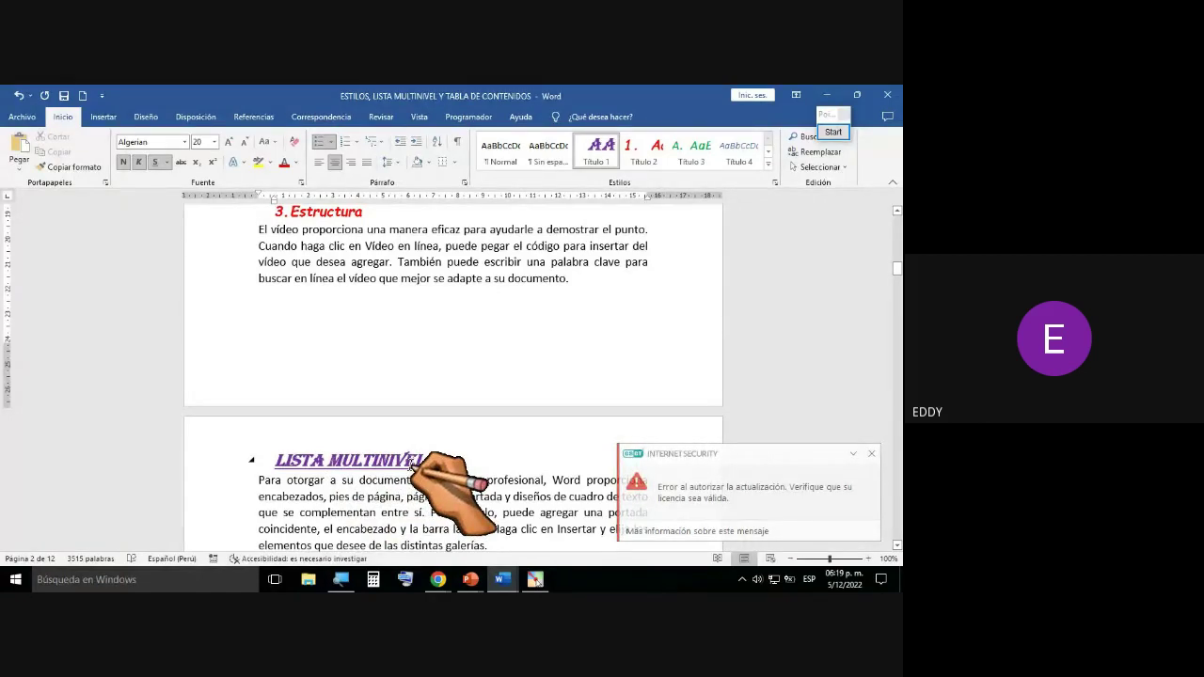
{"action": "scroll", "coordinate": [414, 466], "scroll_direction": "up", "scroll_amount": 10}
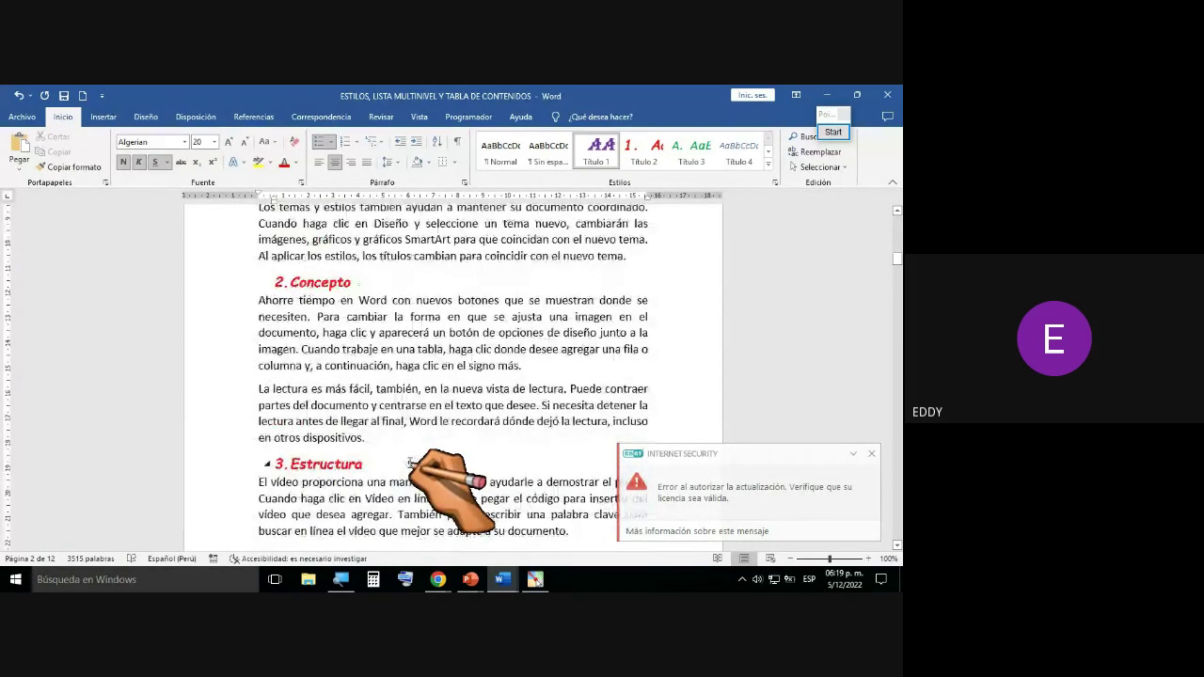
{"action": "scroll", "coordinate": [414, 466], "scroll_direction": "up", "scroll_amount": 3}
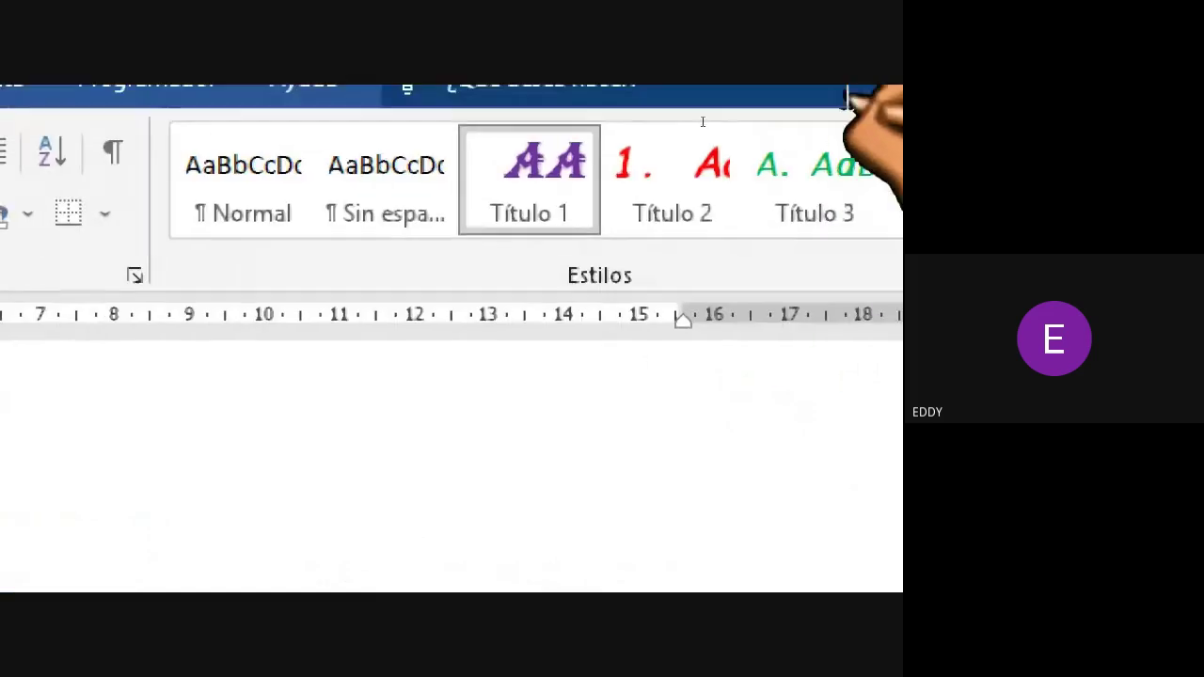
Step: Modify the Título 1 style to use centered alignment and check the headings in the document
{"action": "right_click", "coordinate": [525, 186]}
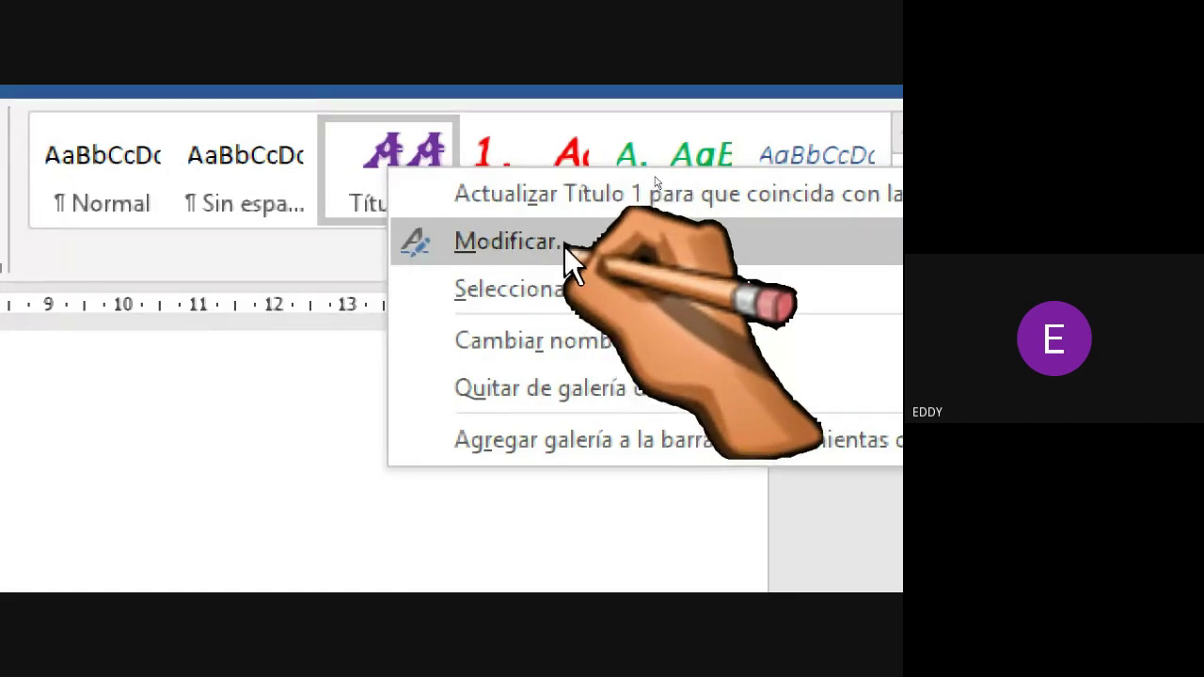
{"action": "left_click", "coordinate": [564, 246]}
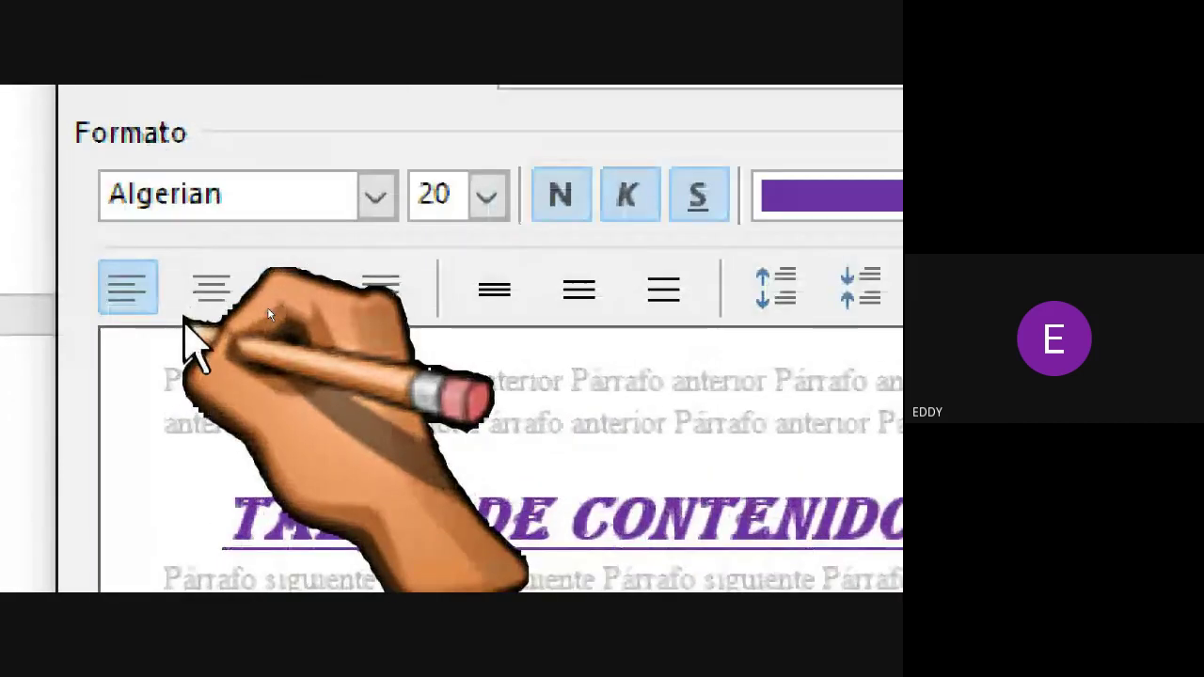
{"action": "left_click", "coordinate": [128, 309]}
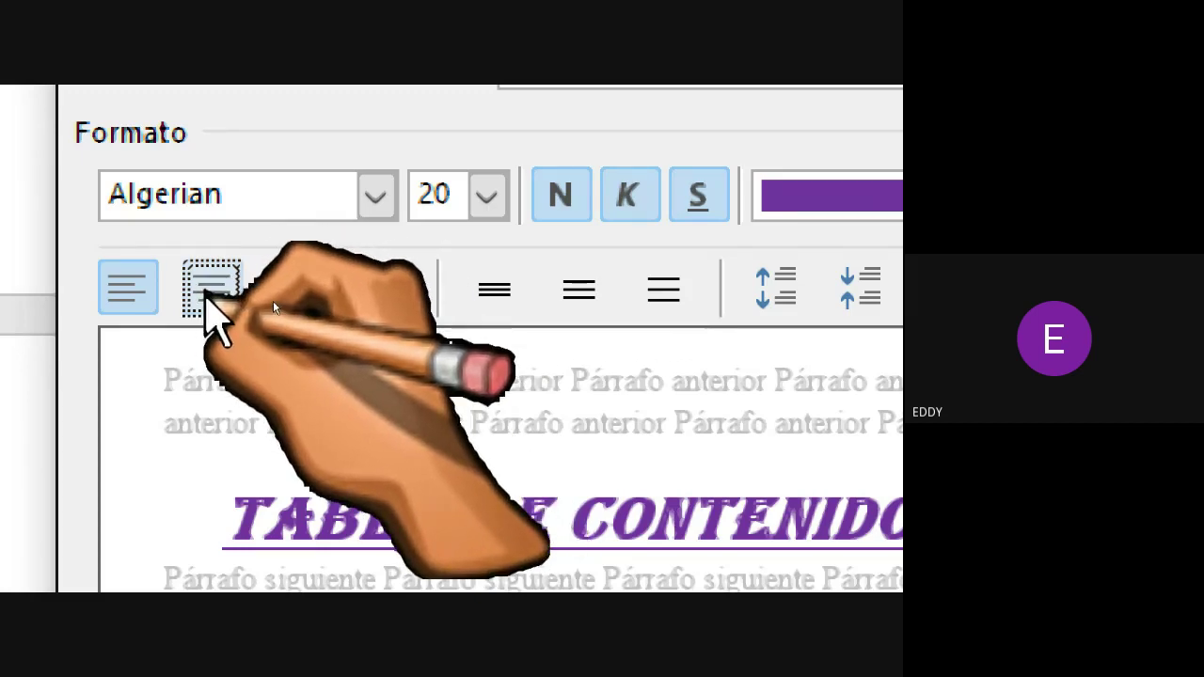
{"action": "left_click", "coordinate": [208, 294]}
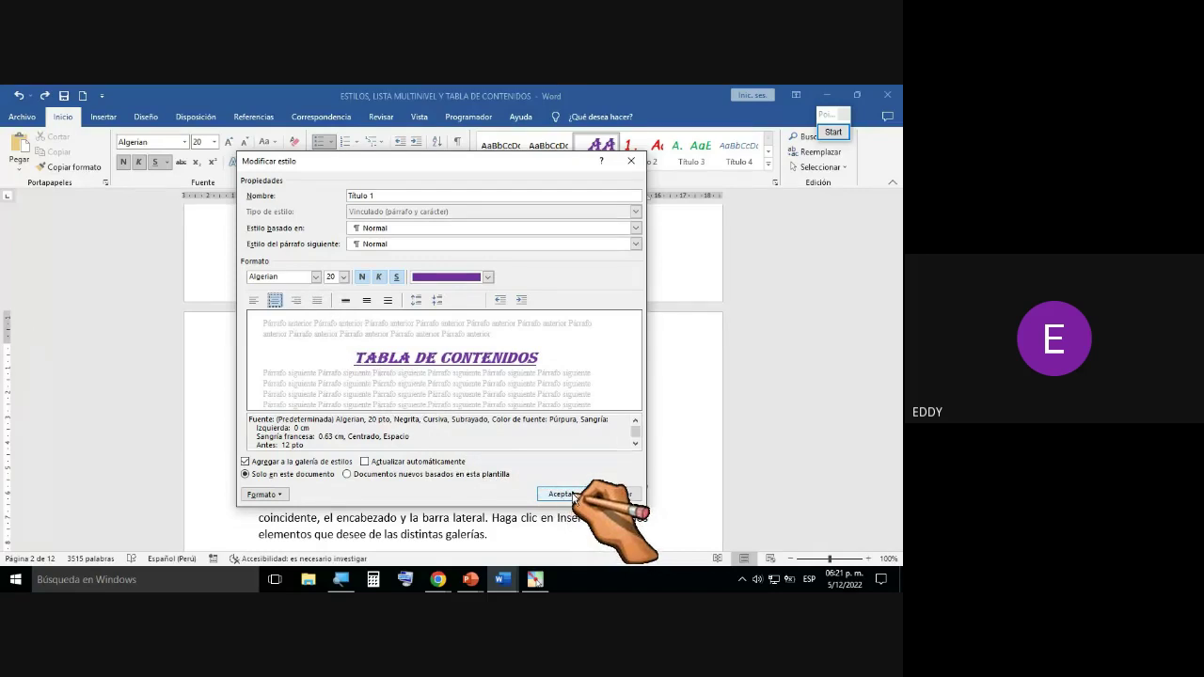
{"action": "left_click", "coordinate": [562, 494]}
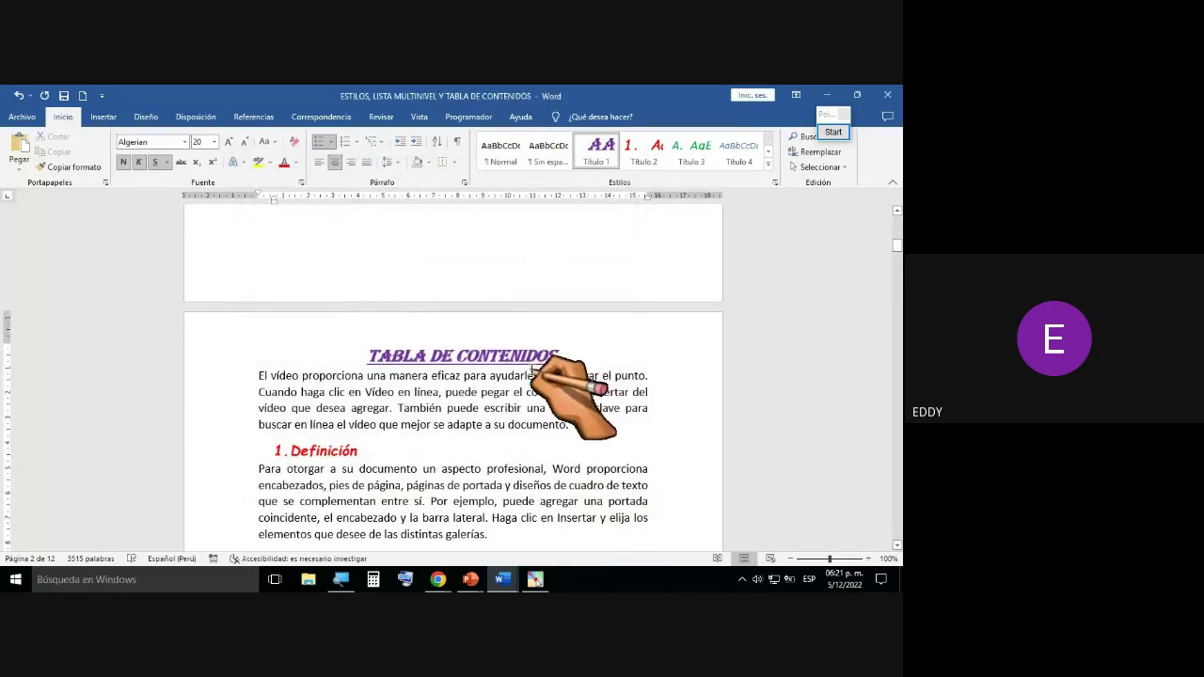
{"action": "scroll", "coordinate": [533, 368], "scroll_direction": "down", "scroll_amount": 6}
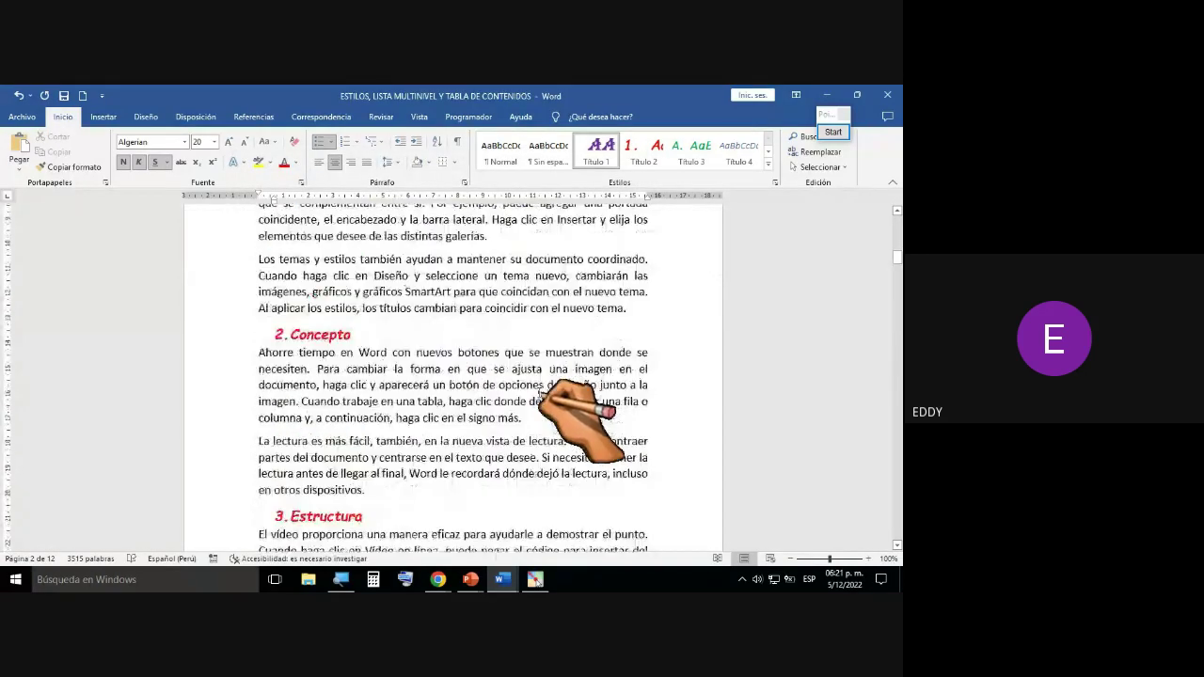
Step: Examine the alignment and numbering of the headings from Concepto through Columna Derecha and return to the Tabla de contenidos heading
{"action": "scroll", "coordinate": [542, 393], "scroll_direction": "down", "scroll_amount": 10}
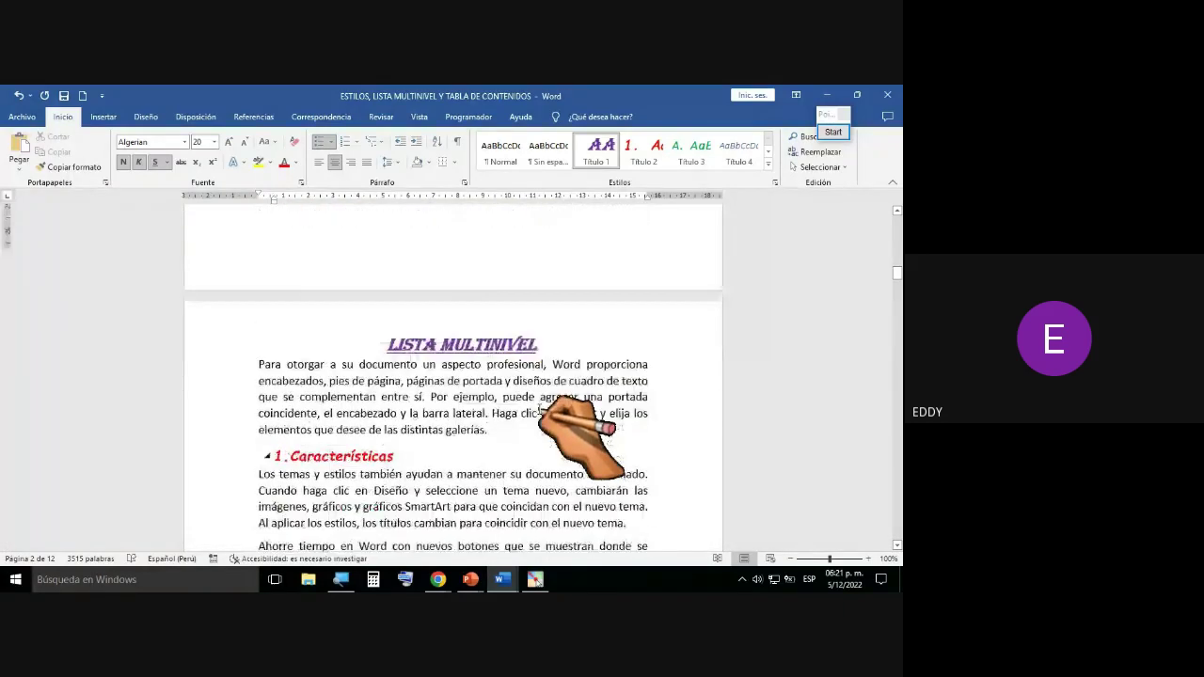
{"action": "scroll", "coordinate": [544, 411], "scroll_direction": "down", "scroll_amount": 7}
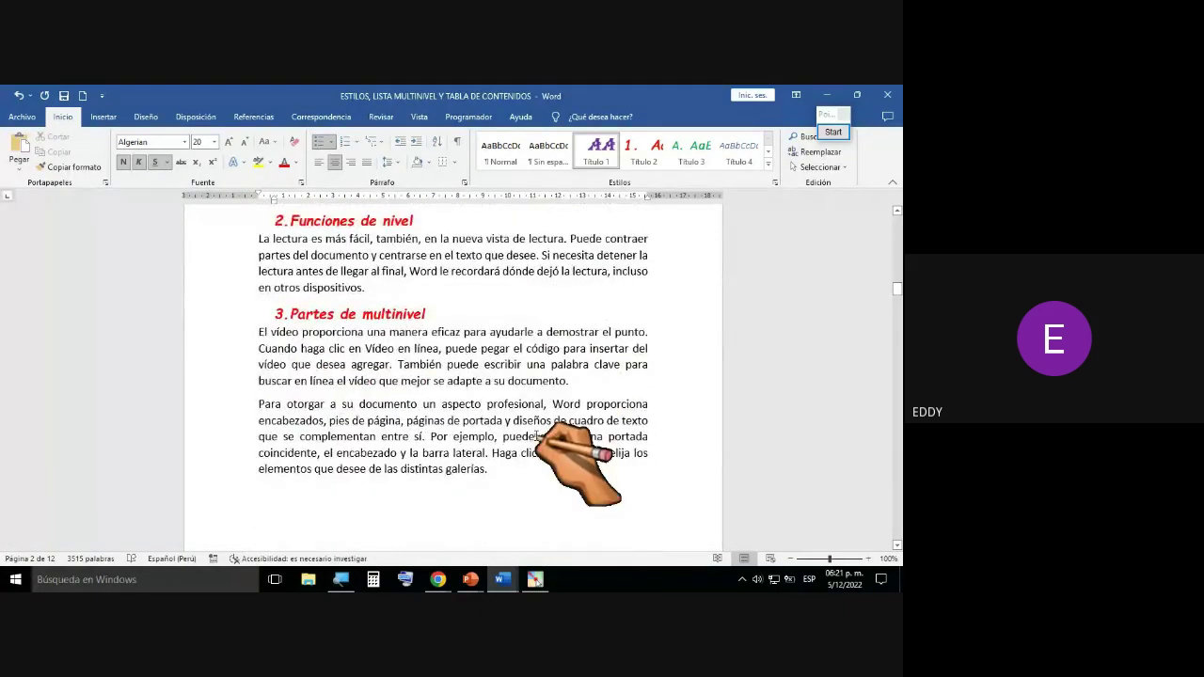
{"action": "scroll", "coordinate": [536, 436], "scroll_direction": "down", "scroll_amount": 9}
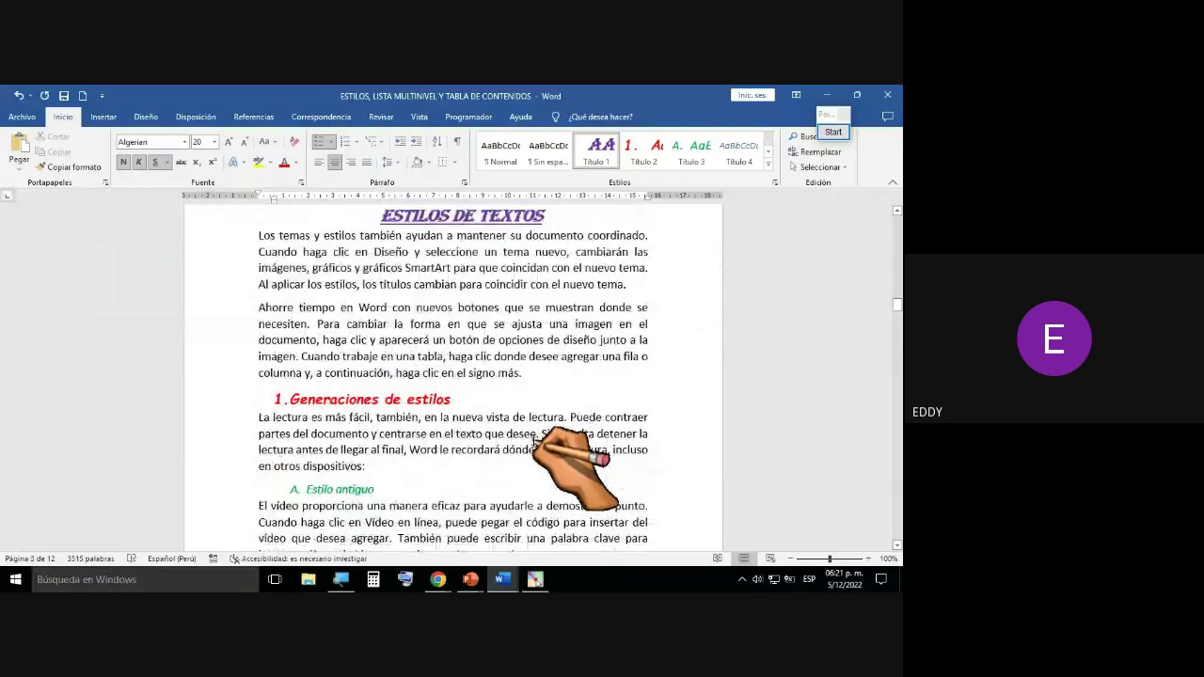
{"action": "scroll", "coordinate": [534, 440], "scroll_direction": "down", "scroll_amount": 4}
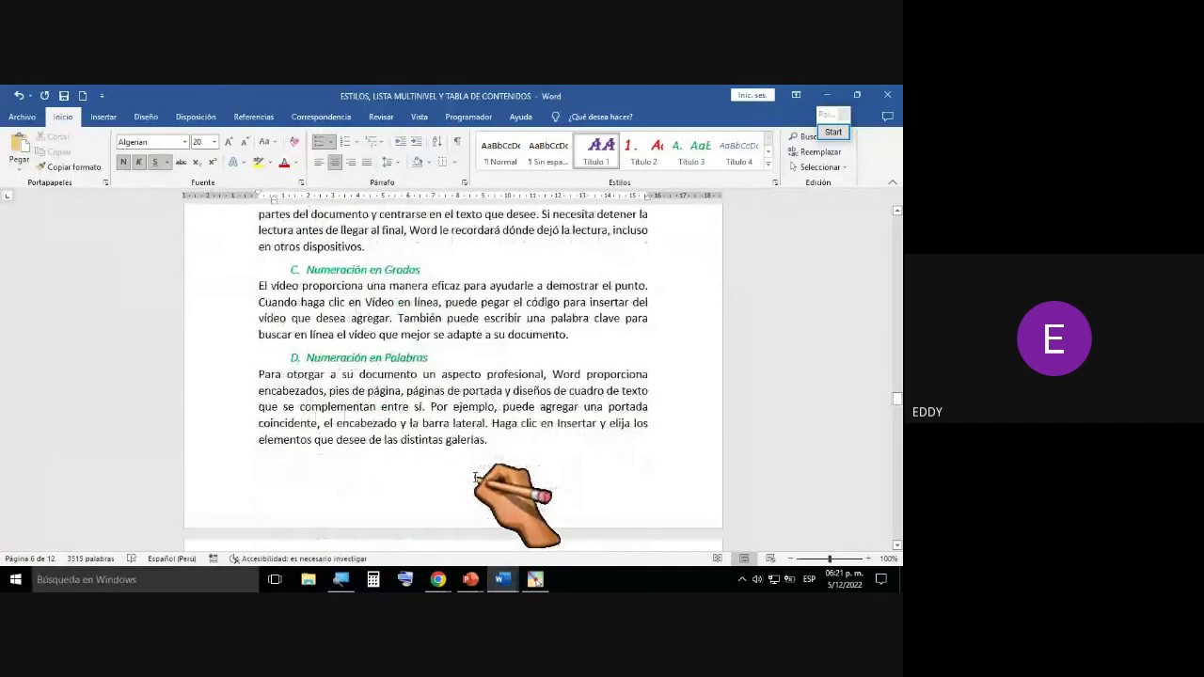
{"action": "scroll", "coordinate": [475, 477], "scroll_direction": "down", "scroll_amount": 10}
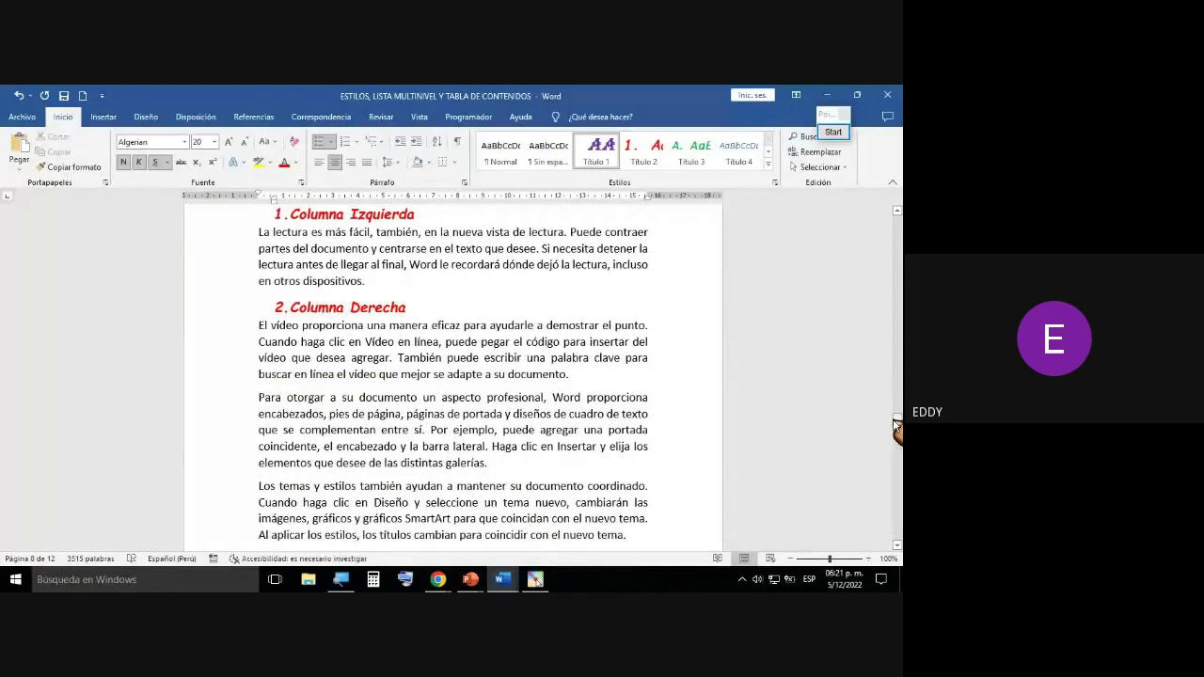
{"action": "left_click_drag", "start_coordinate": [898, 428], "coordinate": [899, 252]}
{"action": "scroll", "coordinate": [536, 360], "scroll_direction": "down", "scroll_amount": 2}
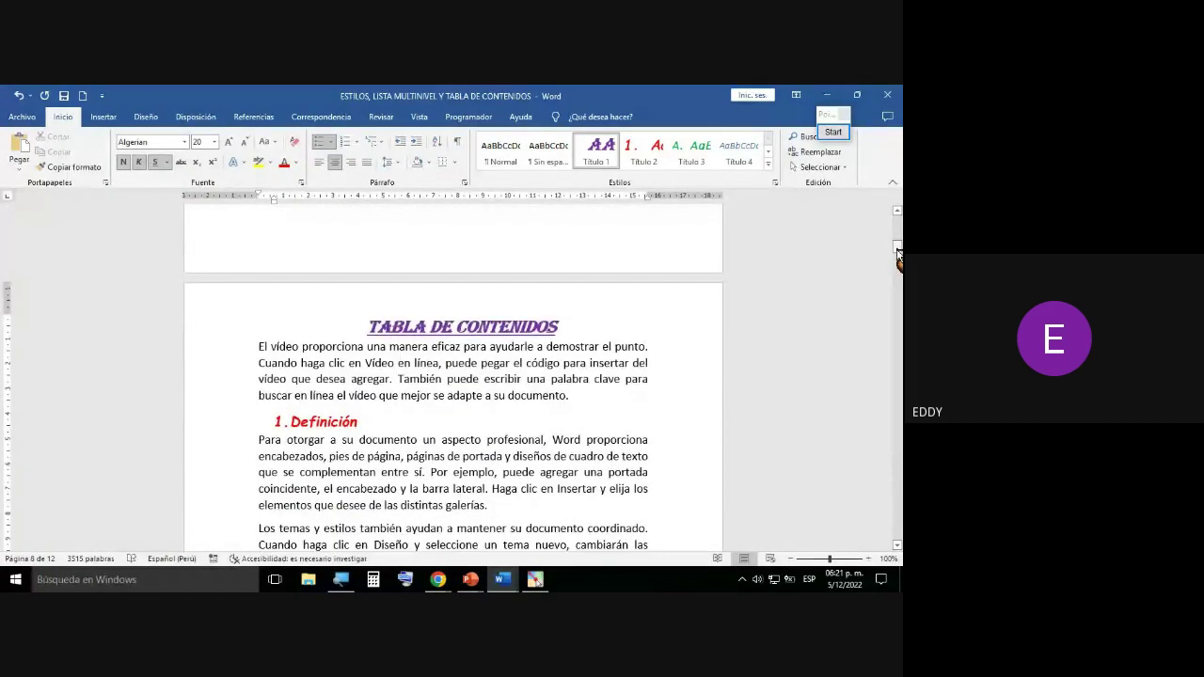
{"action": "left_click", "coordinate": [513, 363]}
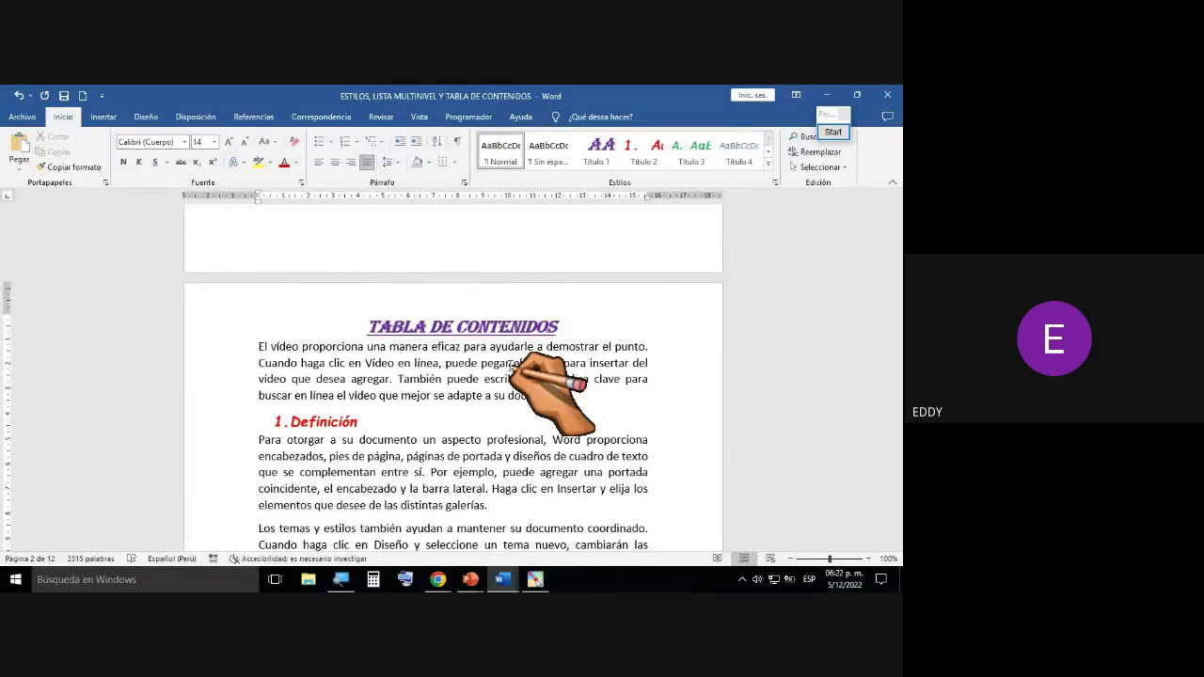
Step: Switch to the PowerPoint guide and review the slides on styles, multilevel lists and the steps for a table of contents
{"action": "mouse_move", "coordinate": [470, 580]}
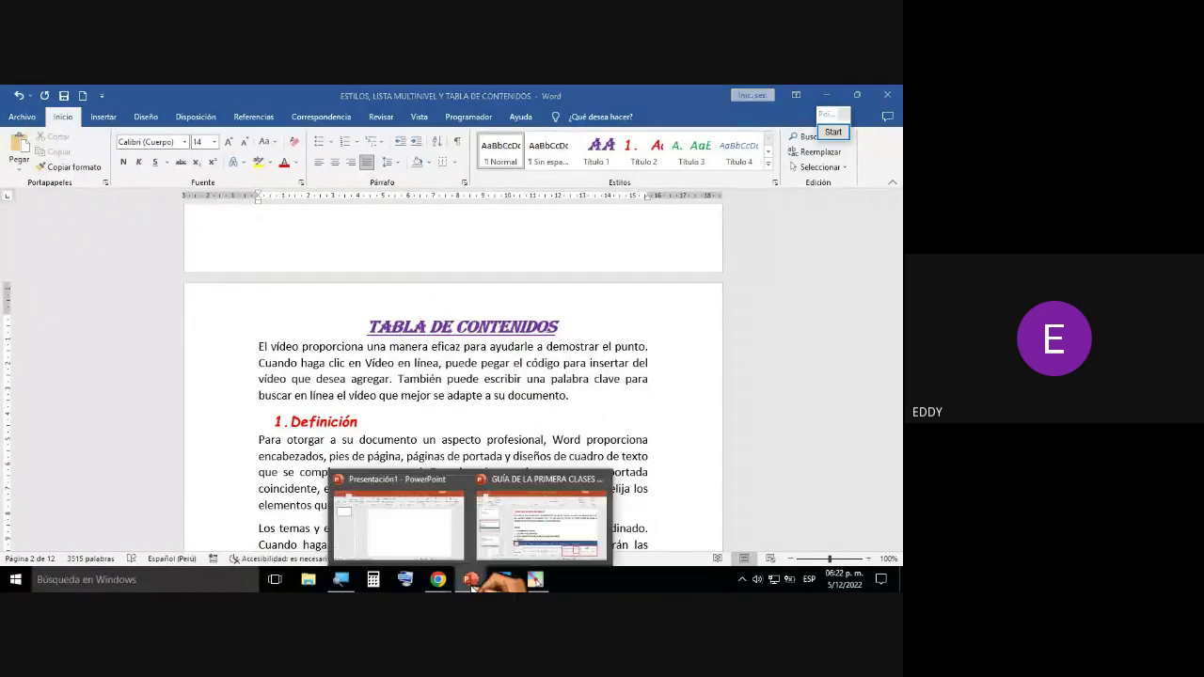
{"action": "left_click", "coordinate": [539, 538]}
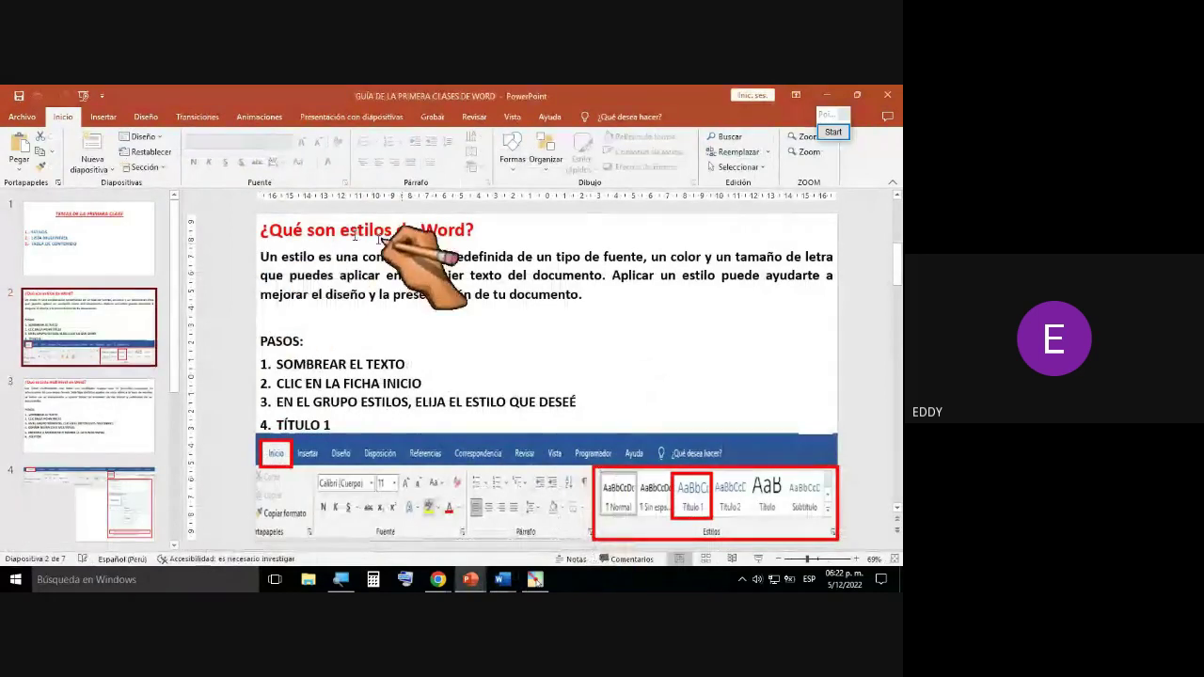
{"action": "left_click", "coordinate": [136, 428]}
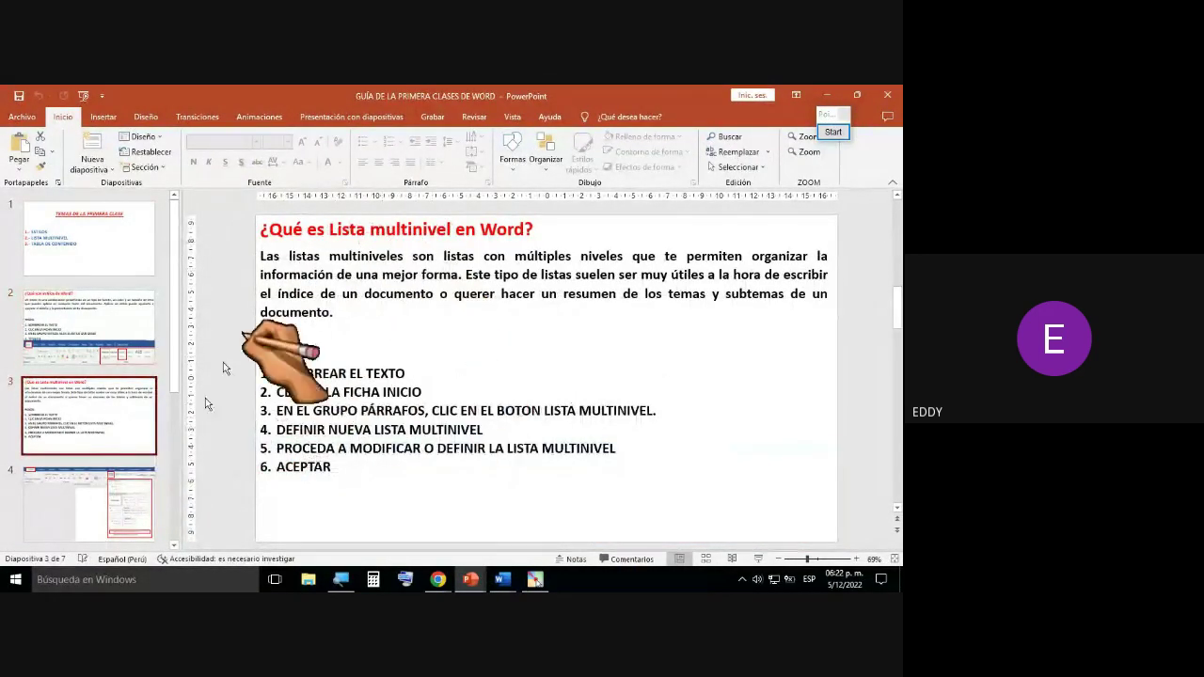
{"action": "left_click", "coordinate": [145, 494]}
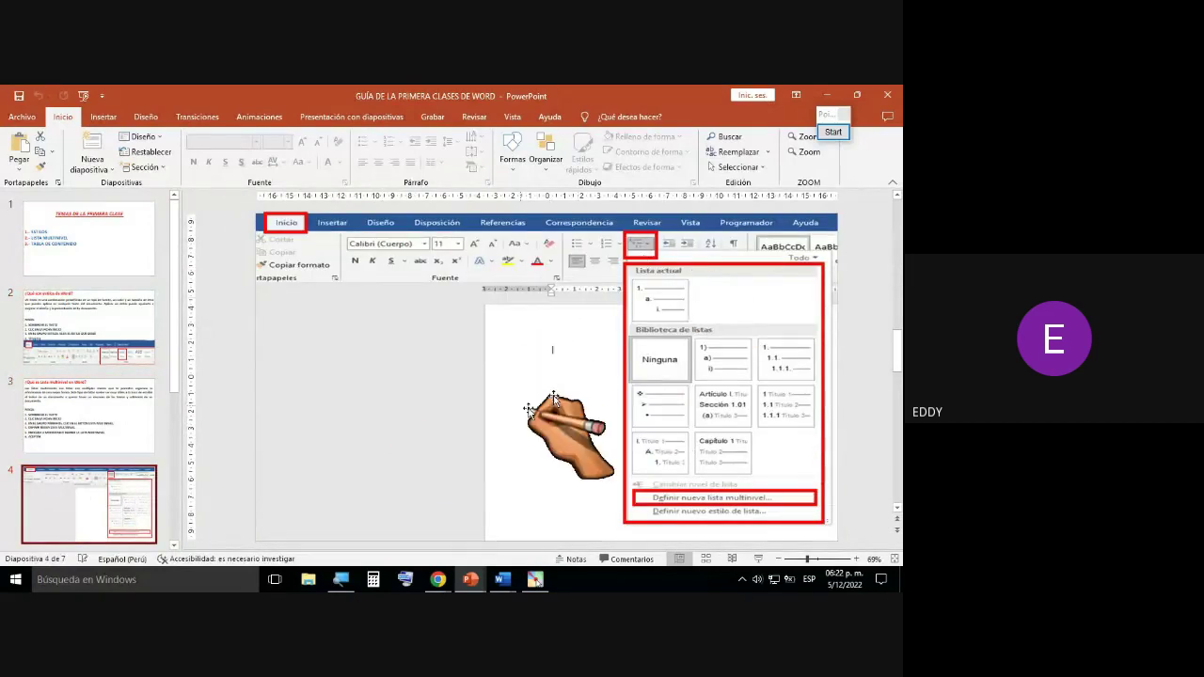
{"action": "scroll", "coordinate": [322, 430], "scroll_direction": "down", "scroll_amount": 6}
{"action": "left_click", "coordinate": [123, 330]}
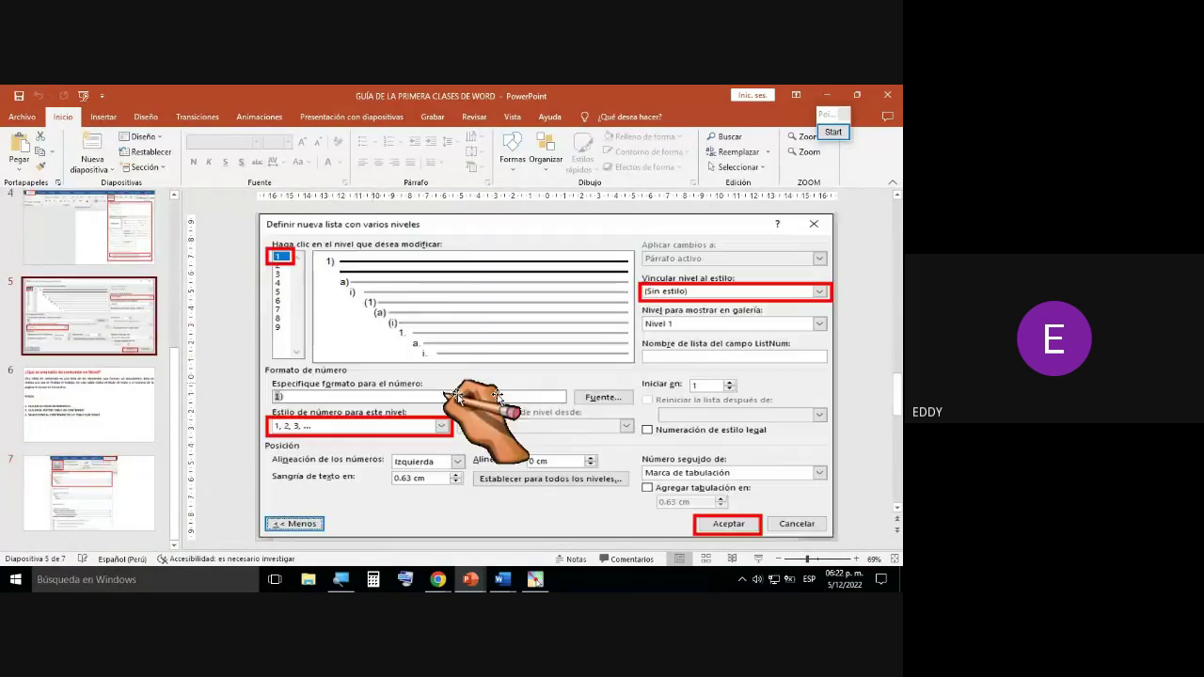
{"action": "left_click", "coordinate": [80, 424]}
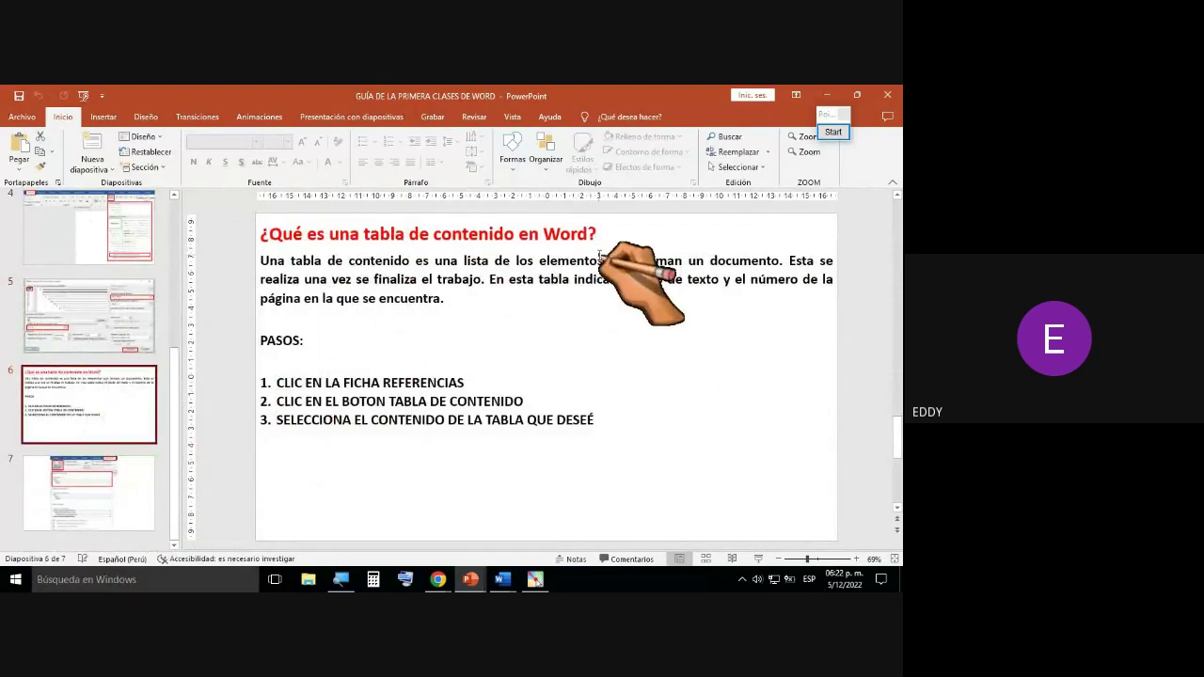
{"action": "key", "text": "super+plus"}
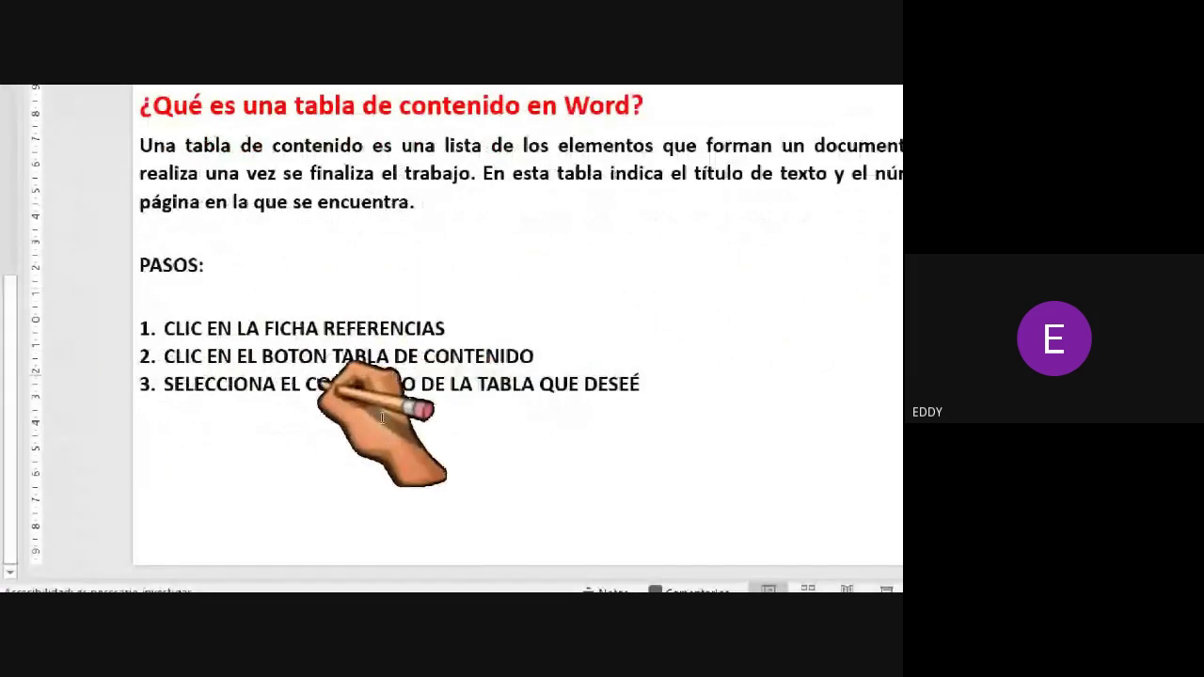
{"action": "scroll", "coordinate": [414, 497], "scroll_direction": "down", "scroll_amount": 1}
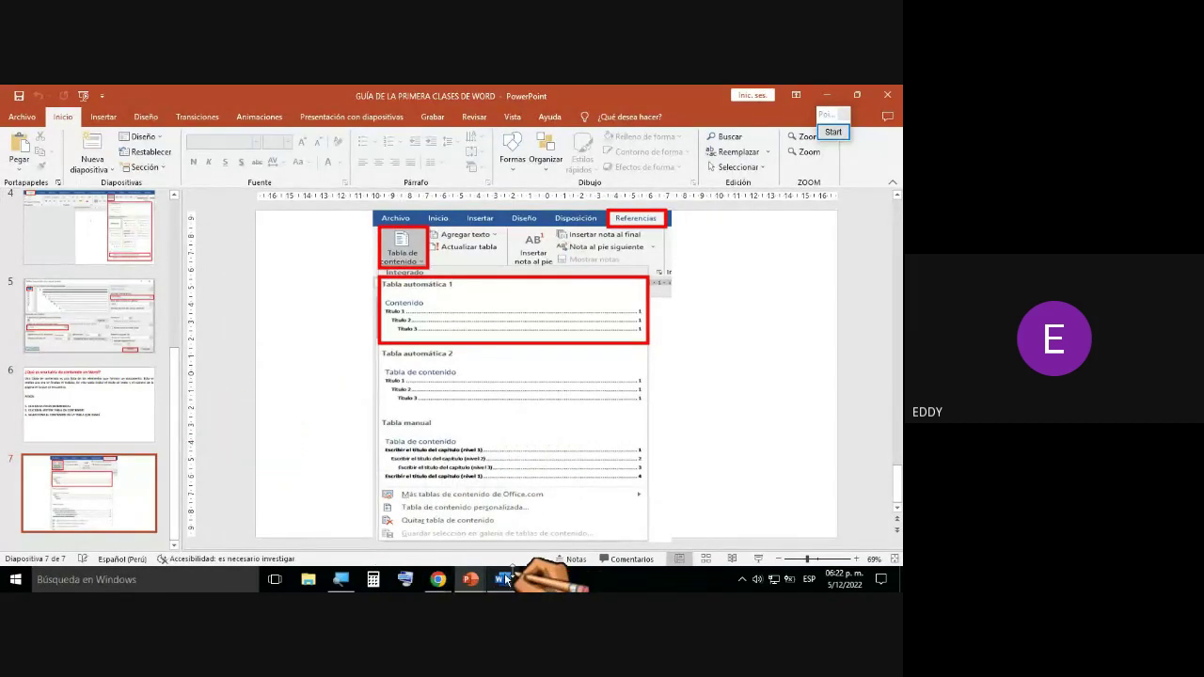
Step: Return to the Word document and place the insertion point at the start of the blank first page
{"action": "mouse_move", "coordinate": [505, 579]}
{"action": "left_click", "coordinate": [454, 523]}
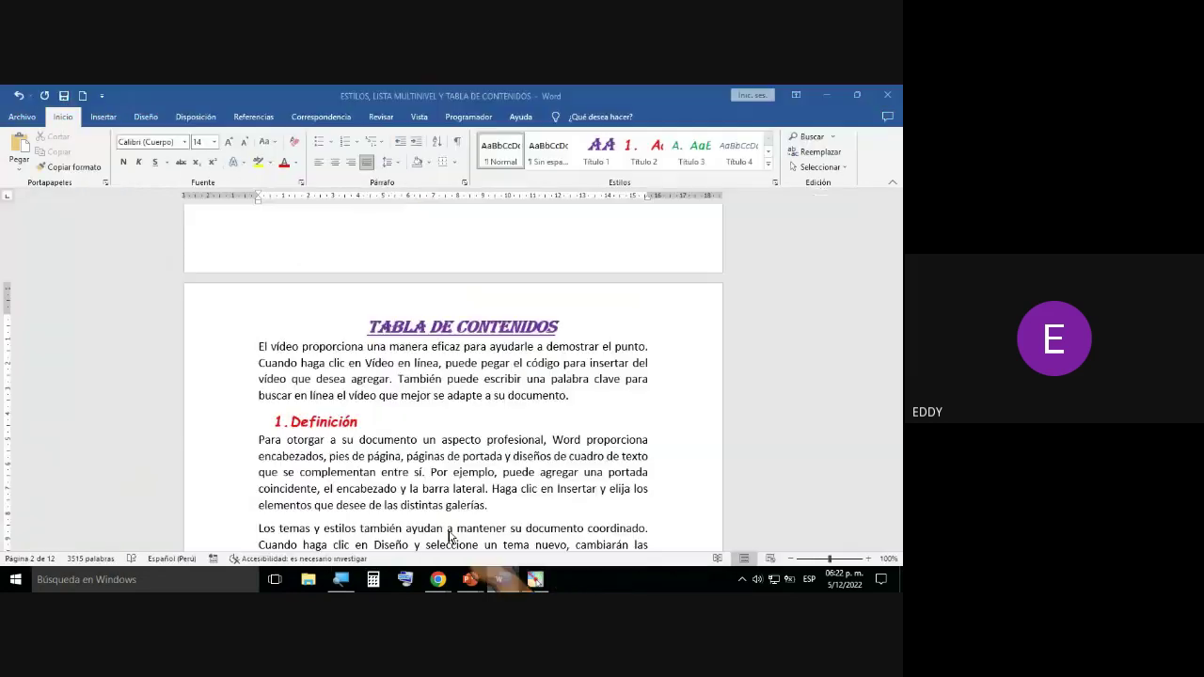
{"action": "left_click", "coordinate": [381, 325]}
{"action": "scroll", "coordinate": [395, 337], "scroll_direction": "up", "scroll_amount": 5}
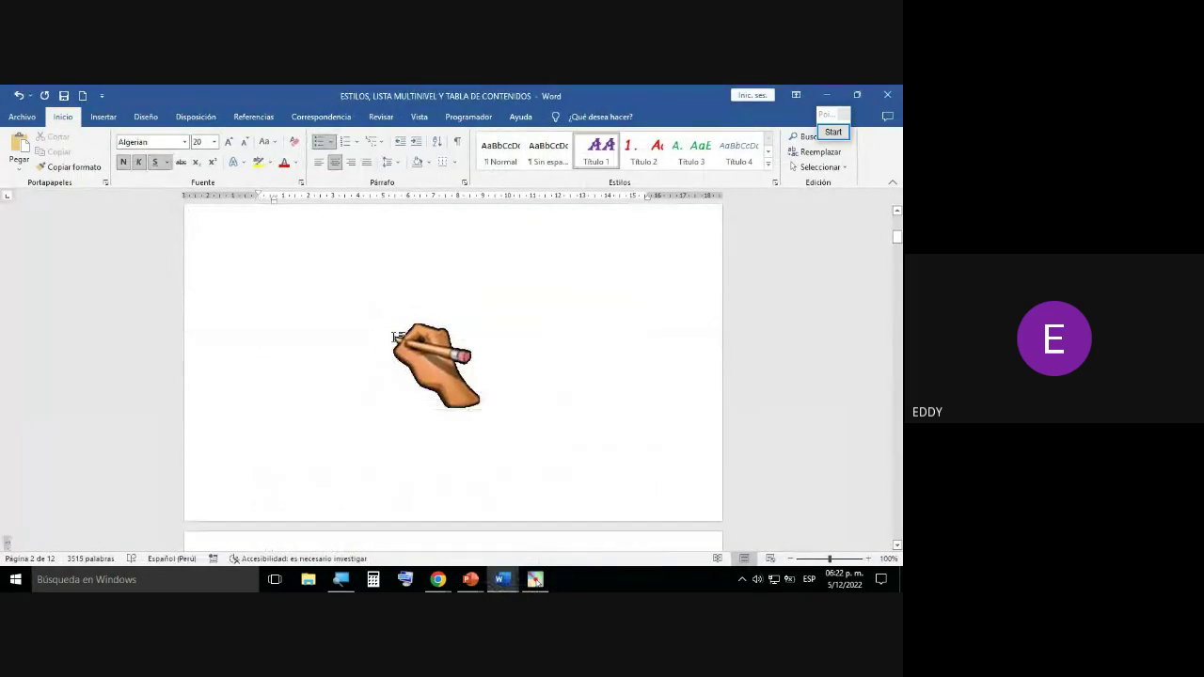
{"action": "scroll", "coordinate": [393, 336], "scroll_direction": "up", "scroll_amount": 1}
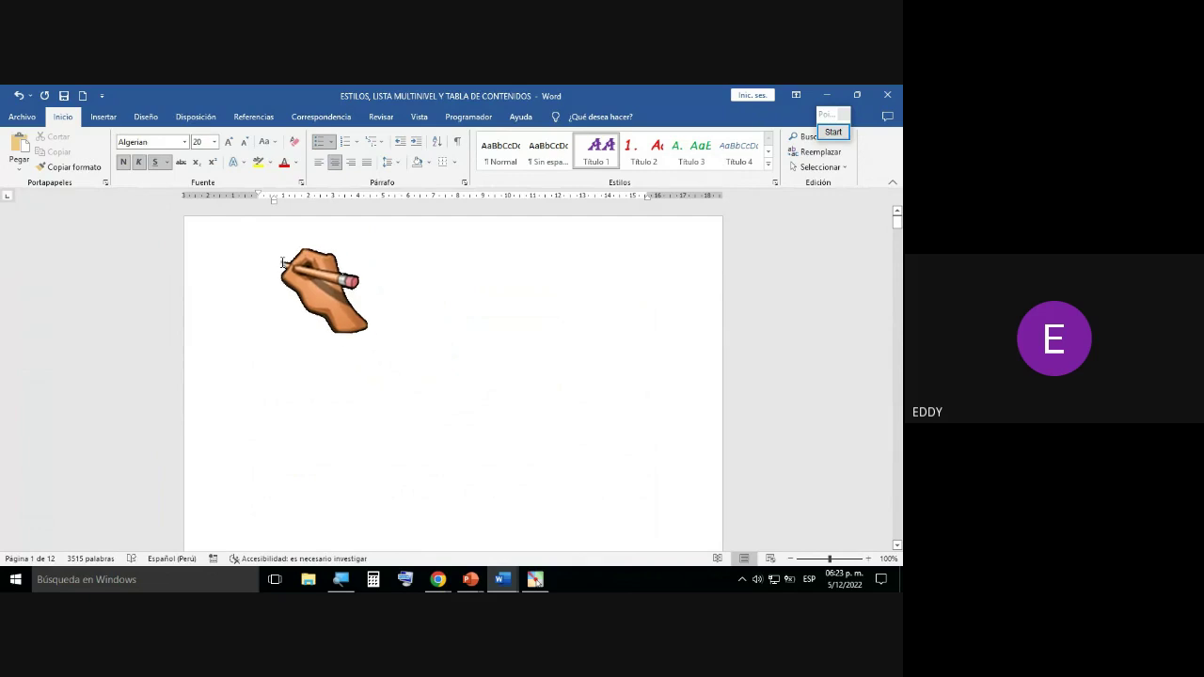
{"action": "left_click", "coordinate": [262, 237]}
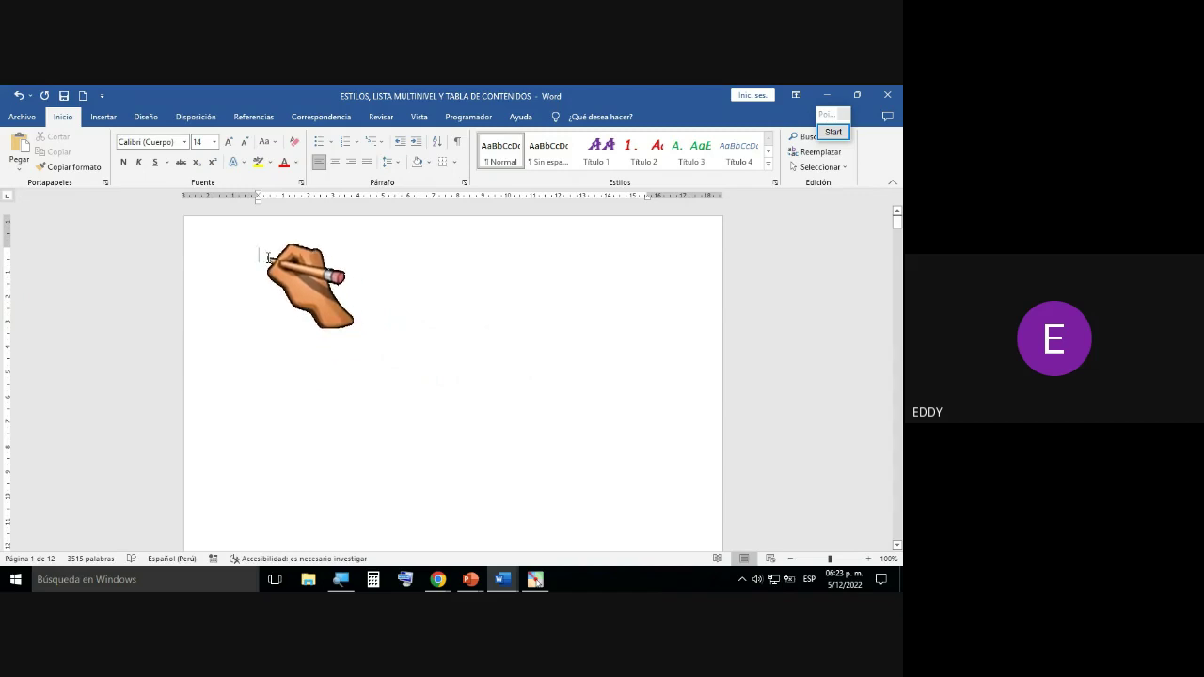
{"action": "scroll", "coordinate": [310, 319], "scroll_direction": "down", "scroll_amount": 1}
{"action": "scroll", "coordinate": [350, 469], "scroll_direction": "down", "scroll_amount": 3}
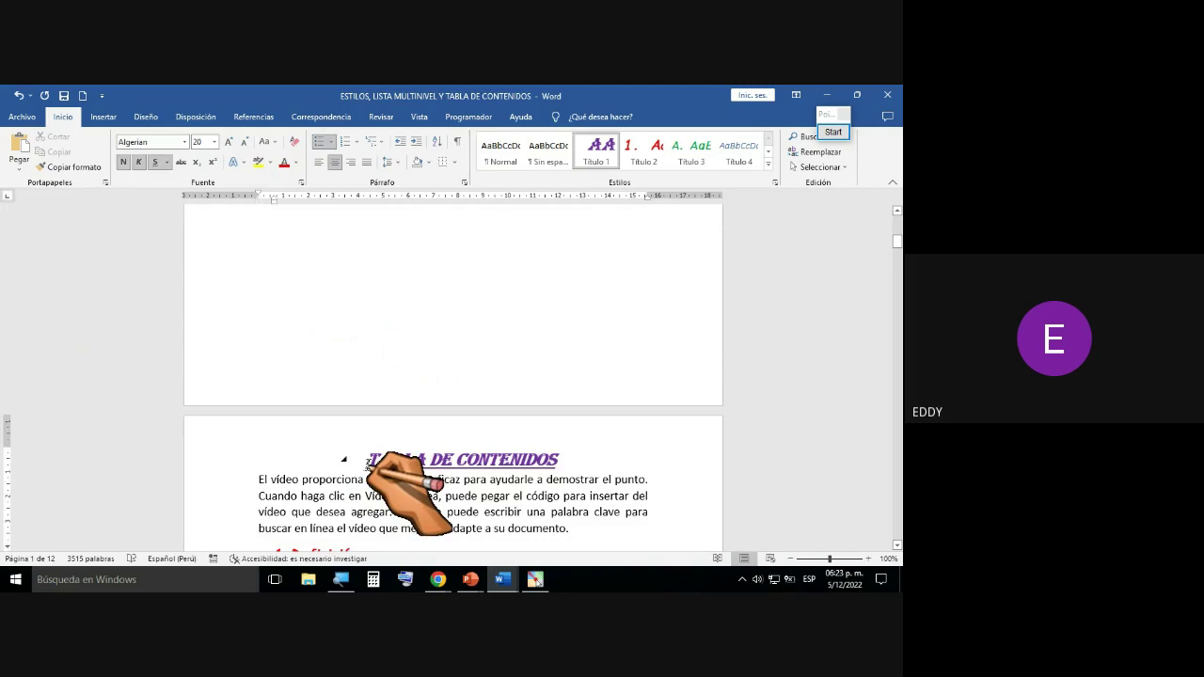
{"action": "scroll", "coordinate": [368, 434], "scroll_direction": "up", "scroll_amount": 3}
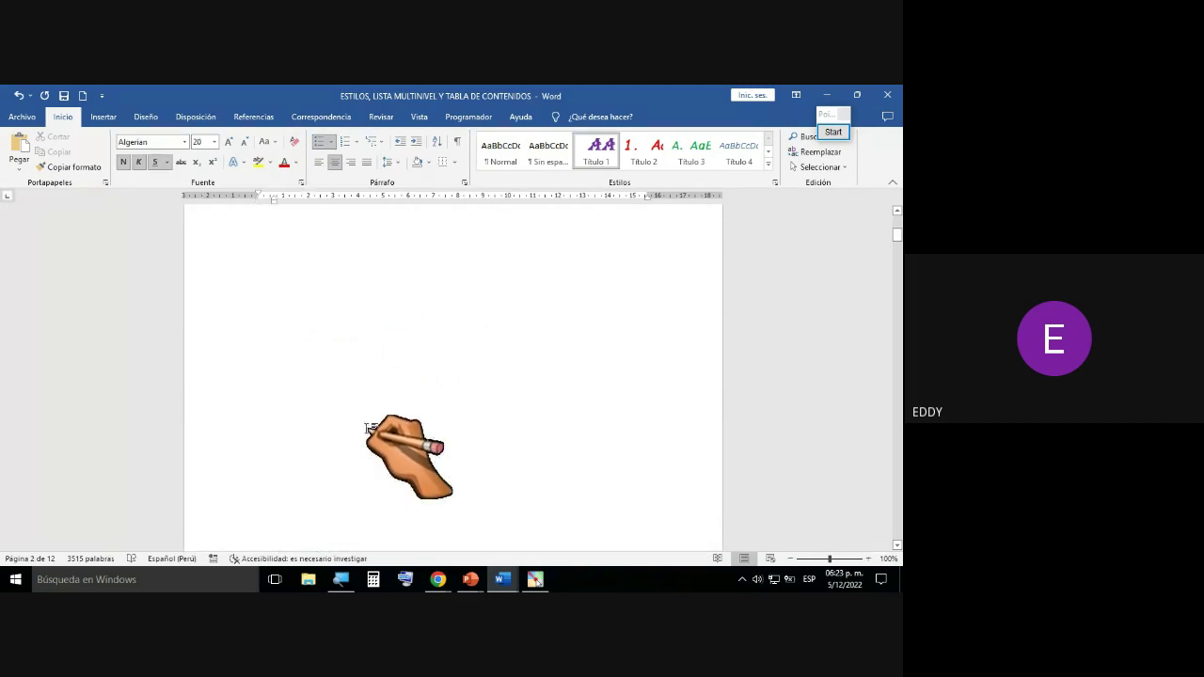
{"action": "scroll", "coordinate": [362, 402], "scroll_direction": "up", "scroll_amount": 1}
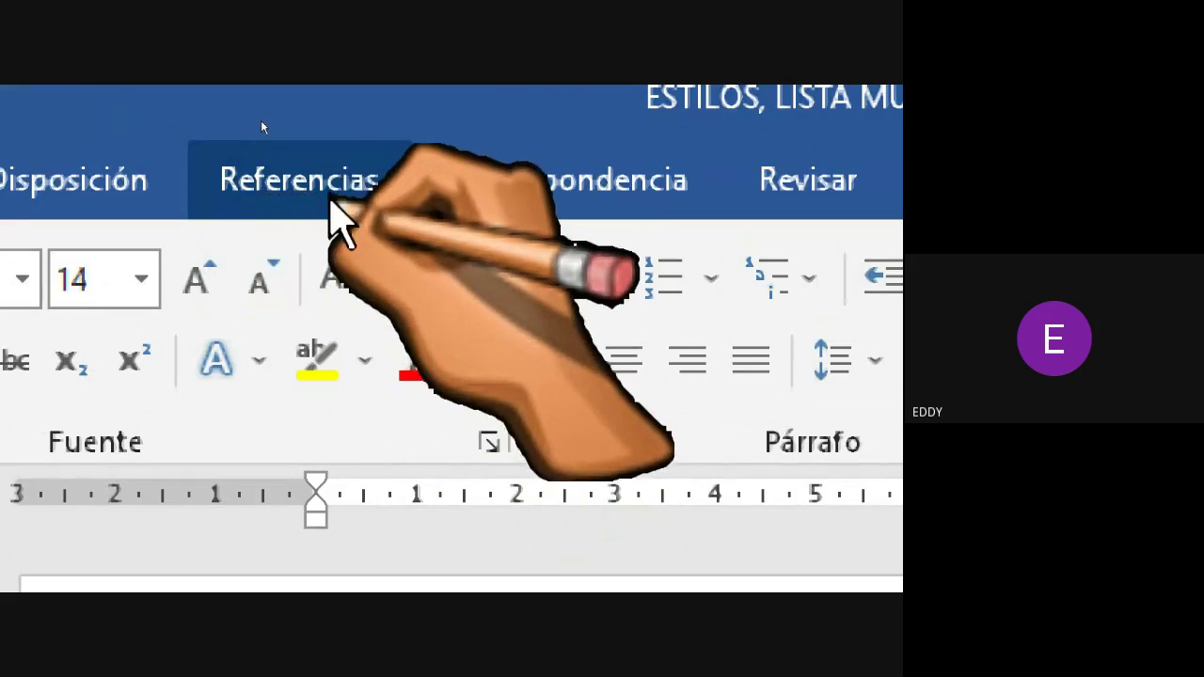
Step: Insert a Tabla automática 1 table of contents on the blank first page
{"action": "left_click", "coordinate": [331, 197]}
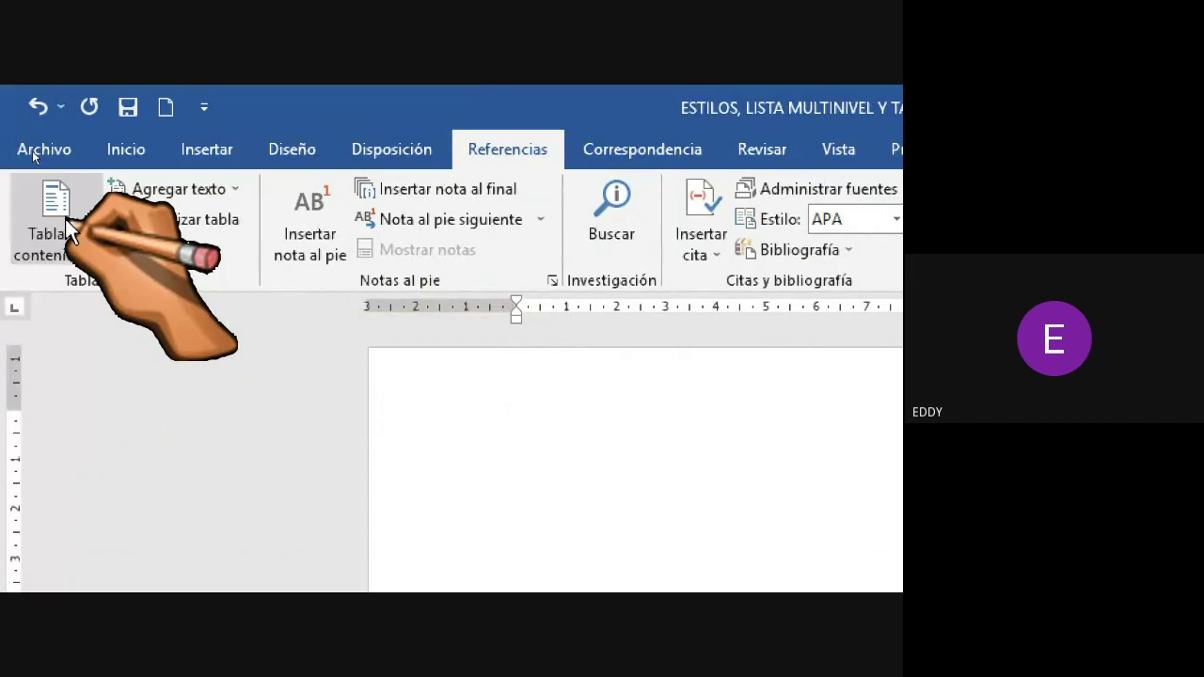
{"action": "left_click", "coordinate": [64, 221]}
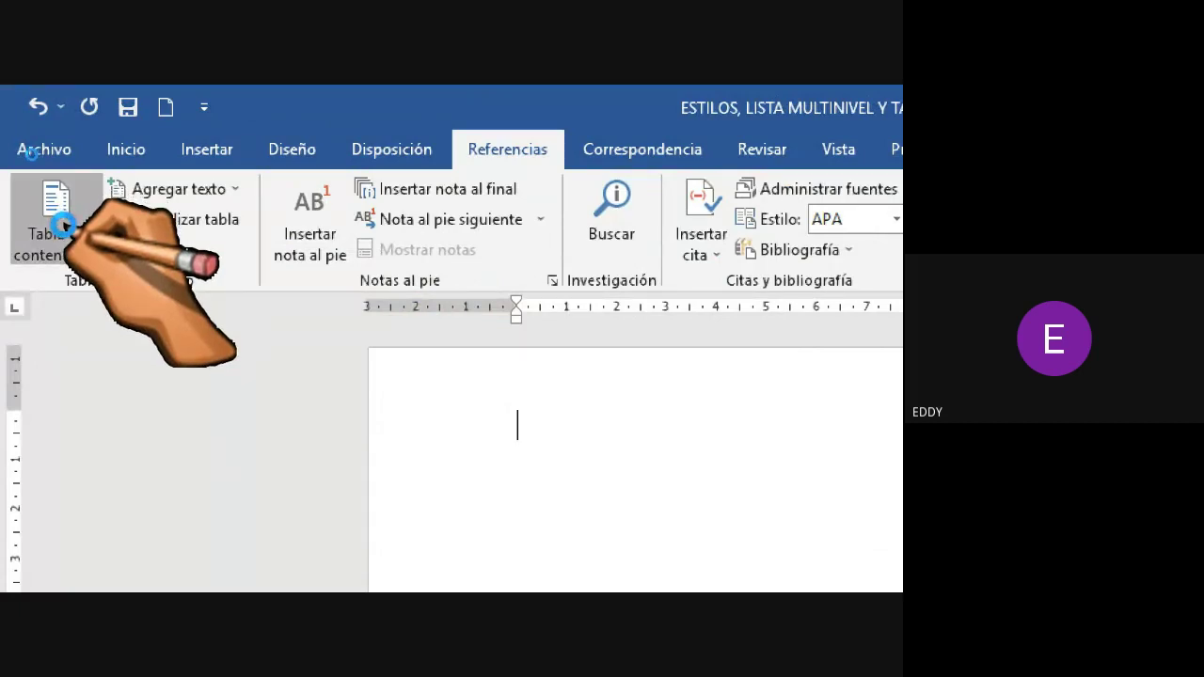
{"action": "left_click", "coordinate": [64, 225]}
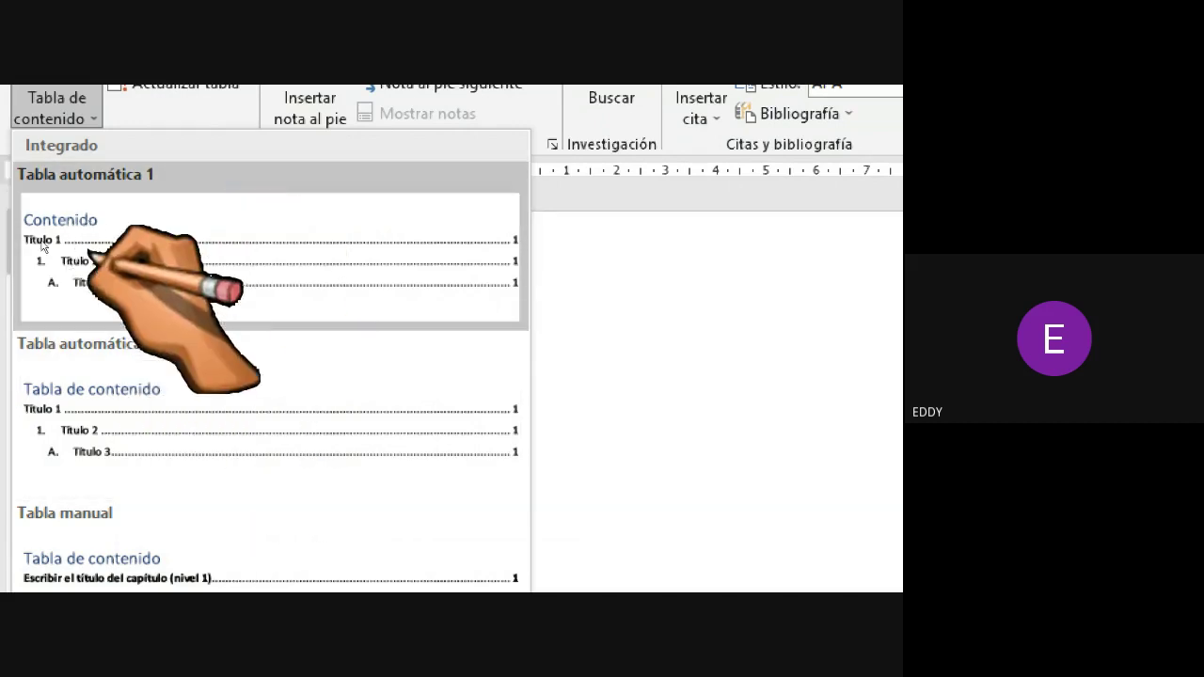
{"action": "left_click", "coordinate": [107, 235]}
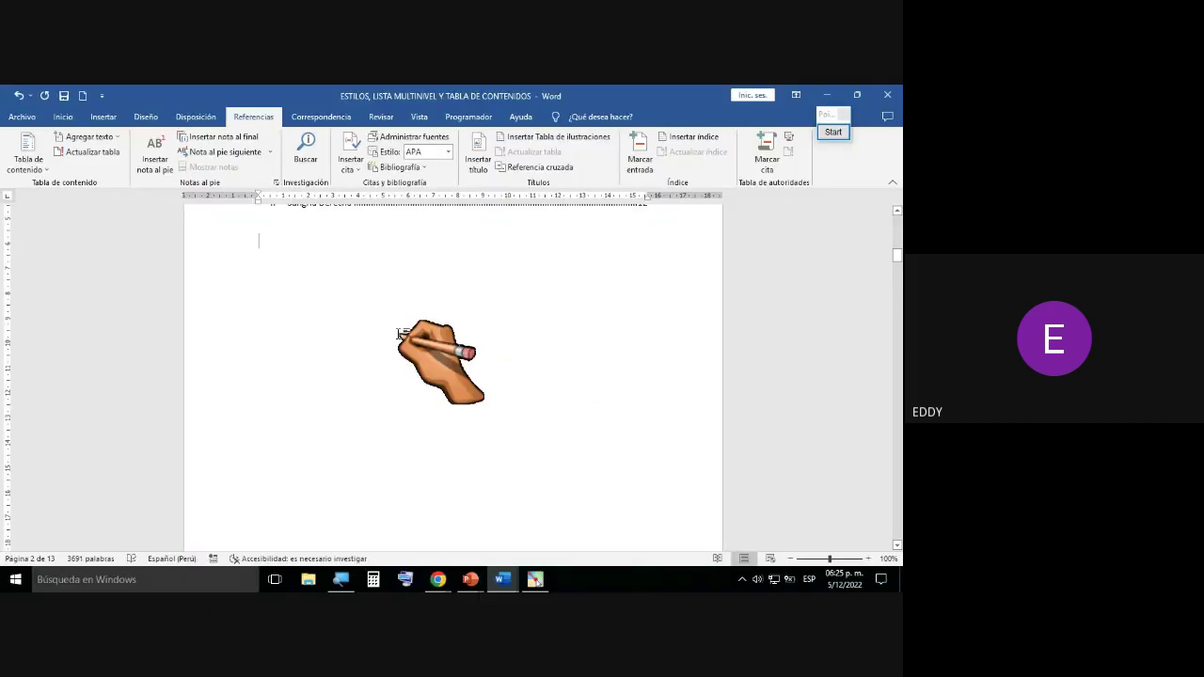
Step: Examine the table of contents entries, levels and page numbers from Tabla de contenidos through Sangría Derecha
{"action": "scroll", "coordinate": [399, 334], "scroll_direction": "up", "scroll_amount": 8}
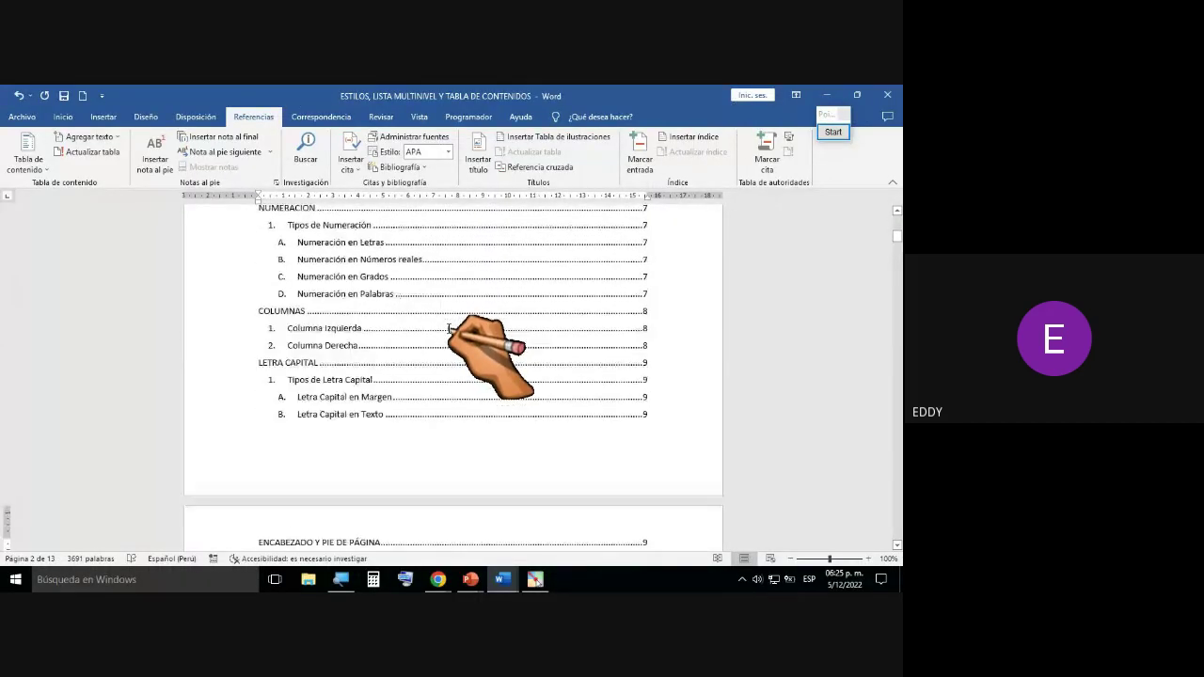
{"action": "scroll", "coordinate": [449, 328], "scroll_direction": "up", "scroll_amount": 10}
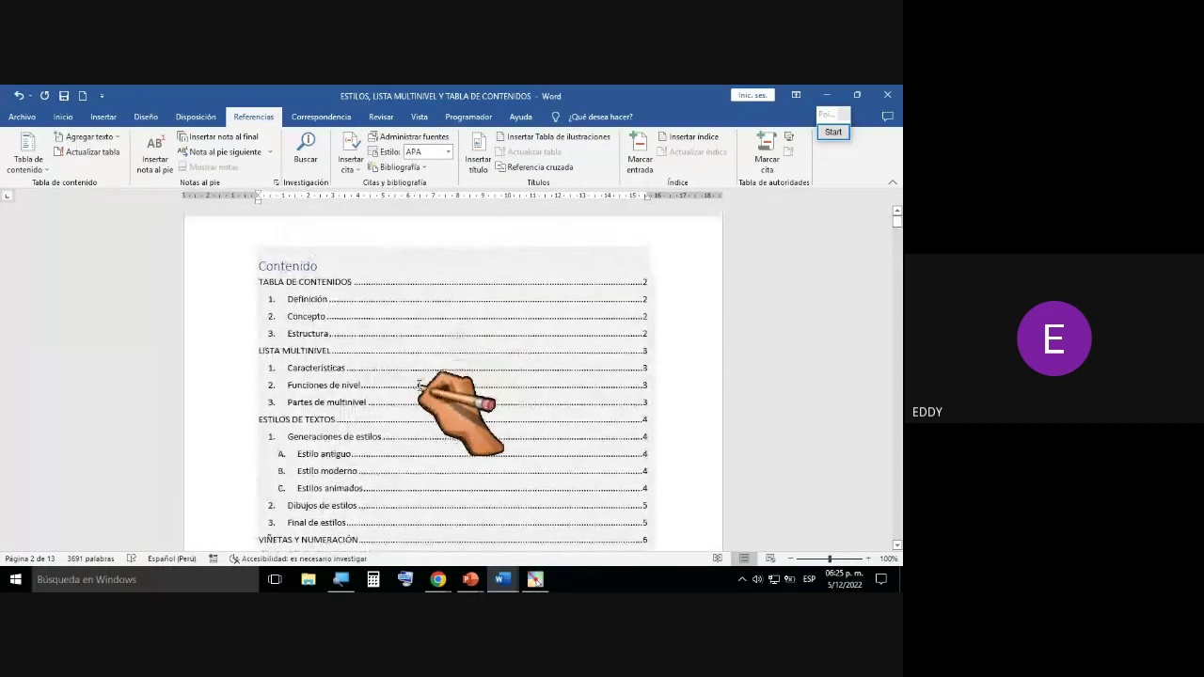
{"action": "left_click", "coordinate": [348, 249]}
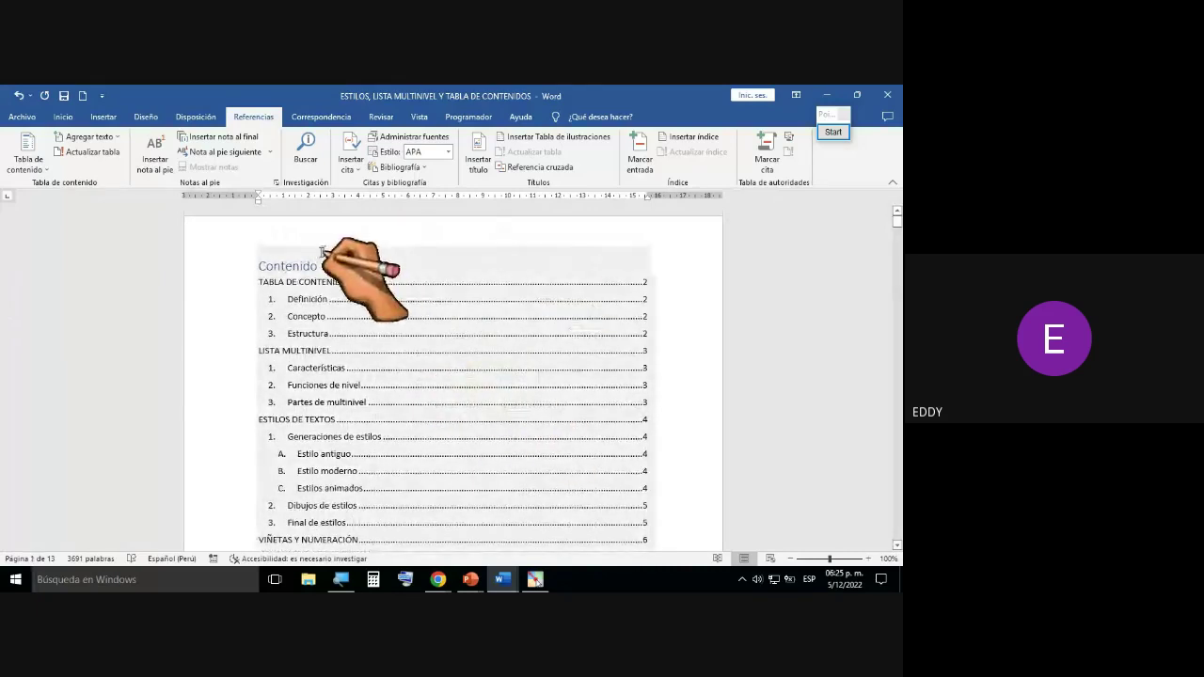
{"action": "left_click", "coordinate": [323, 254]}
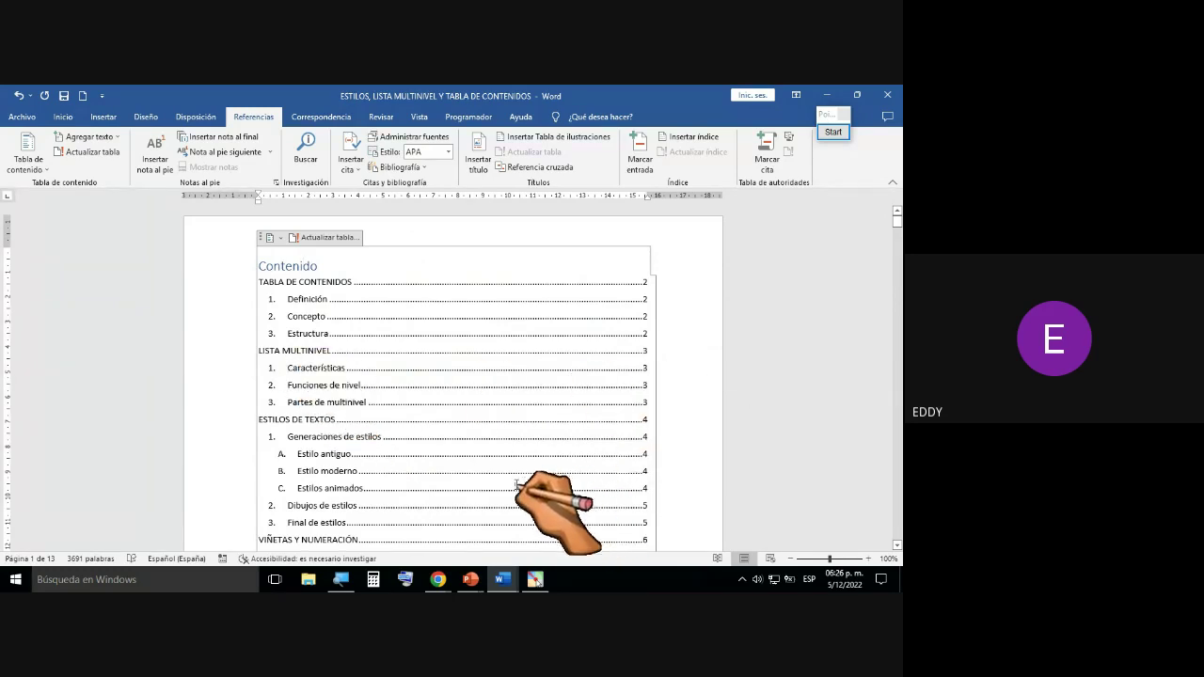
{"action": "scroll", "coordinate": [508, 478], "scroll_direction": "down", "scroll_amount": 1}
{"action": "scroll", "coordinate": [505, 477], "scroll_direction": "down", "scroll_amount": 3}
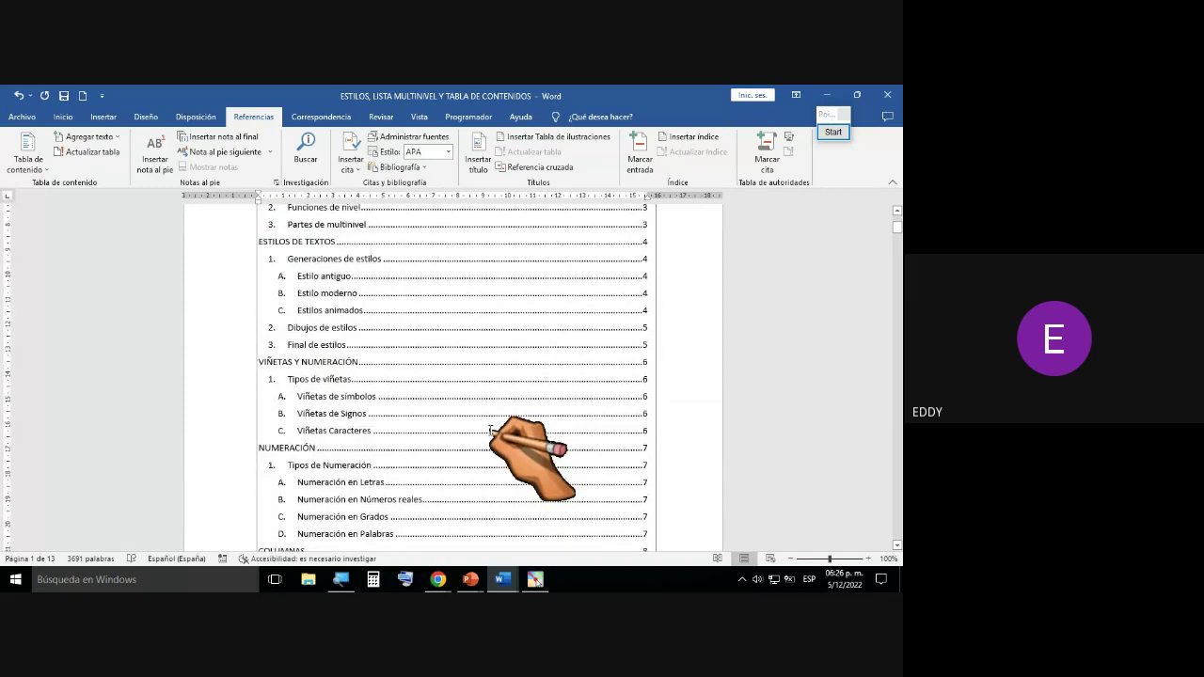
{"action": "scroll", "coordinate": [491, 435], "scroll_direction": "down", "scroll_amount": 5}
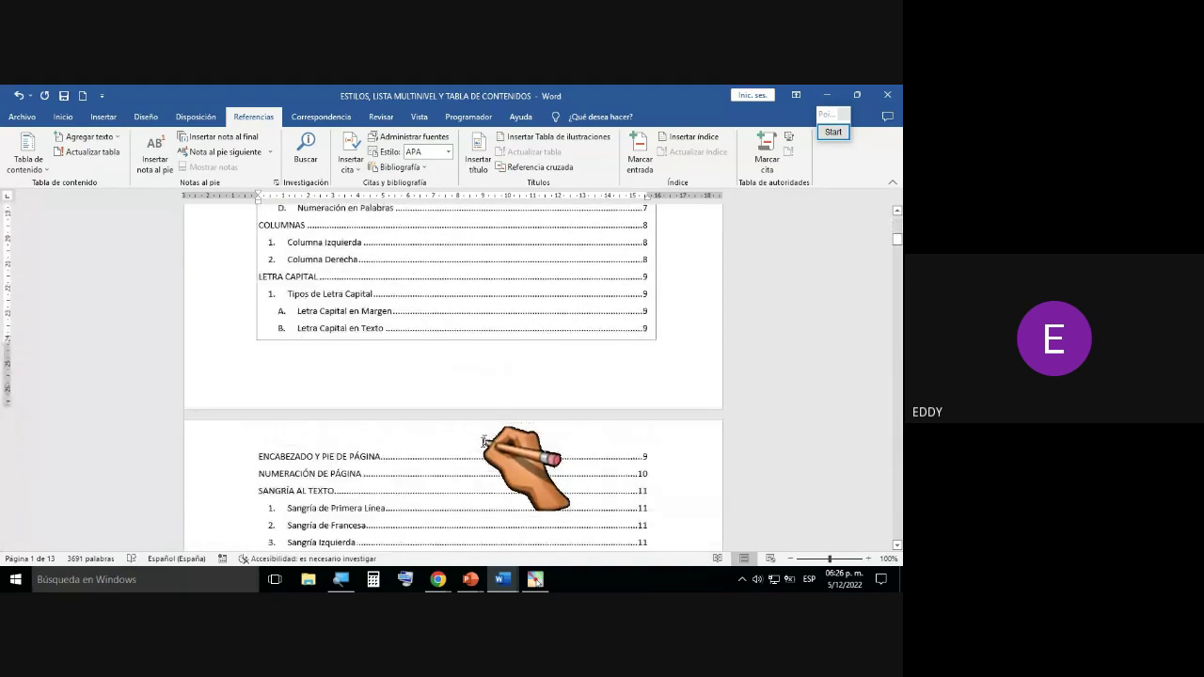
{"action": "scroll", "coordinate": [481, 441], "scroll_direction": "down", "scroll_amount": 1}
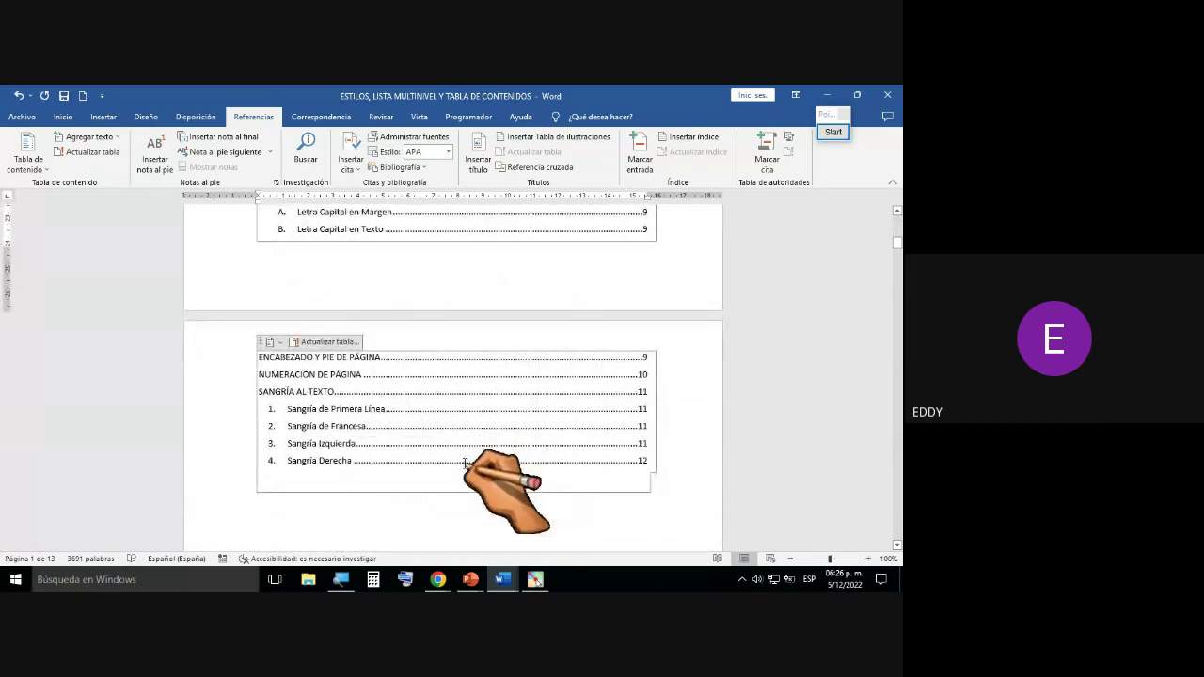
{"action": "scroll", "coordinate": [468, 453], "scroll_direction": "up", "scroll_amount": 2}
{"action": "scroll", "coordinate": [464, 463], "scroll_direction": "up", "scroll_amount": 10}
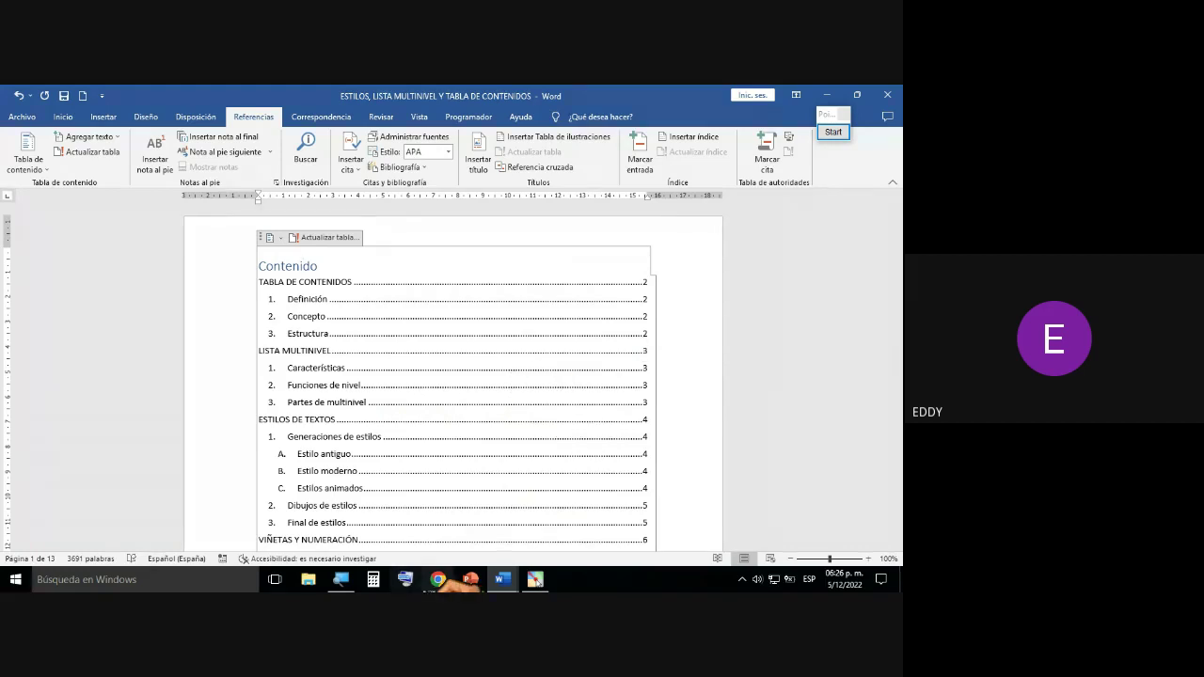
Step: Switch to the Google Meet call in Chrome to read the participants' chat messages
{"action": "left_click", "coordinate": [439, 576]}
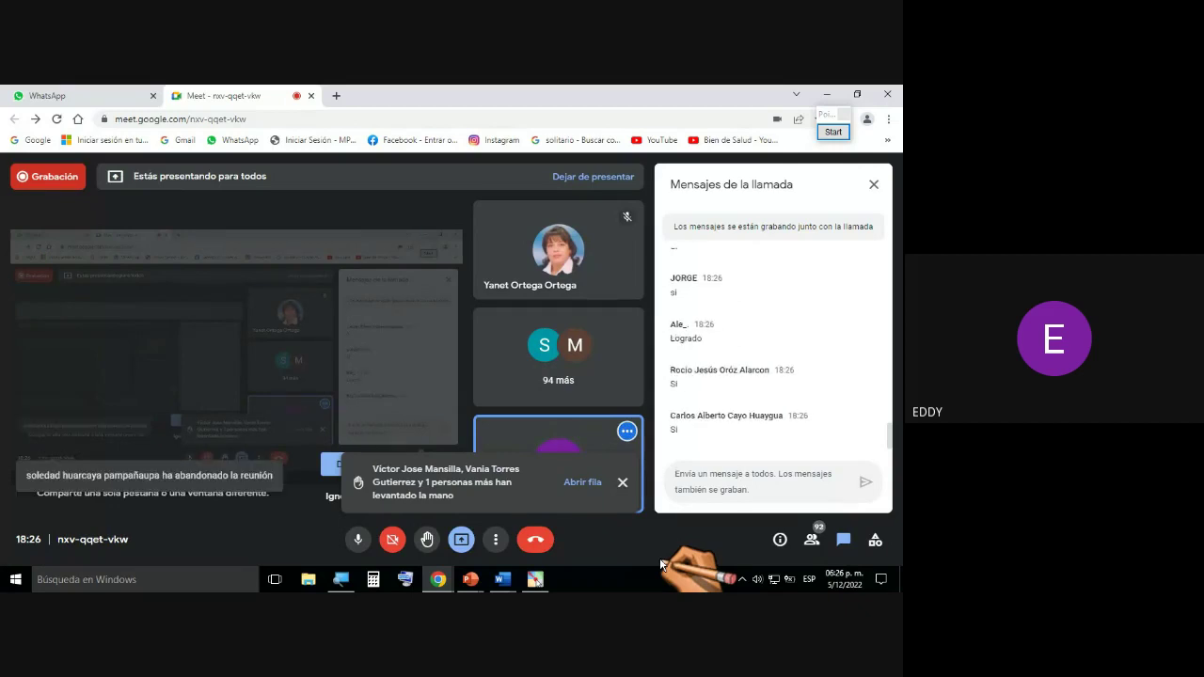
Step: Read the participants' recent replies in the call chat and dismiss the raised-hands notification
{"action": "scroll", "coordinate": [724, 376], "scroll_direction": "up", "scroll_amount": 5}
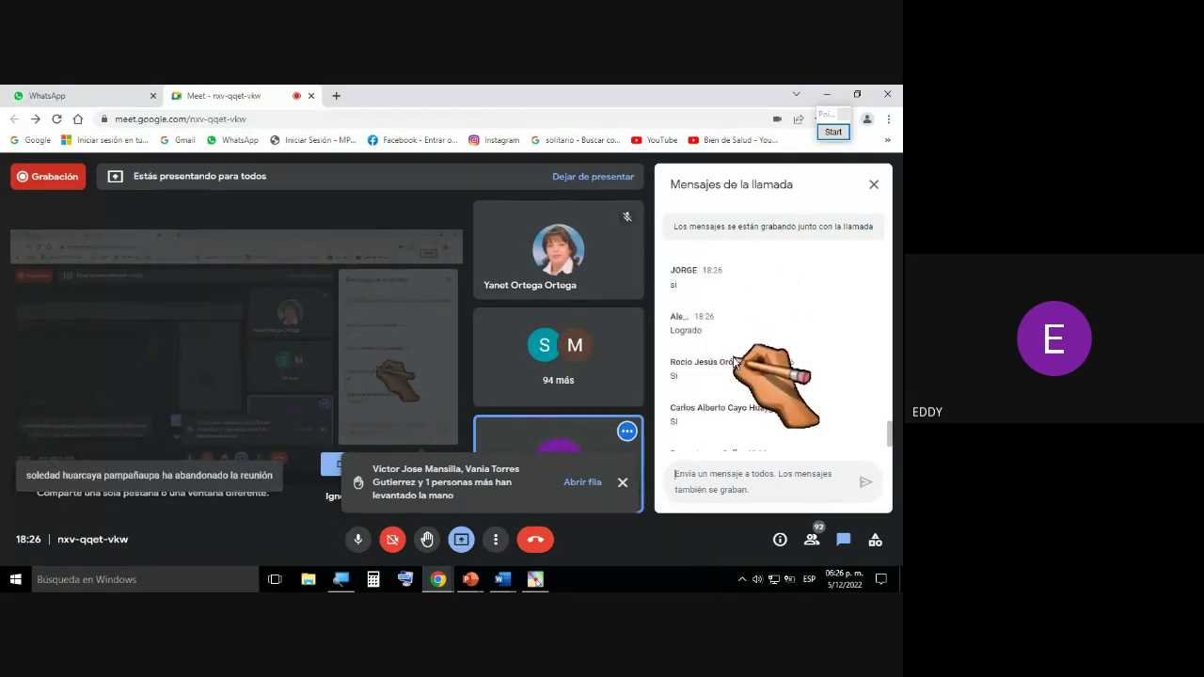
{"action": "scroll", "coordinate": [739, 376], "scroll_direction": "up", "scroll_amount": 3}
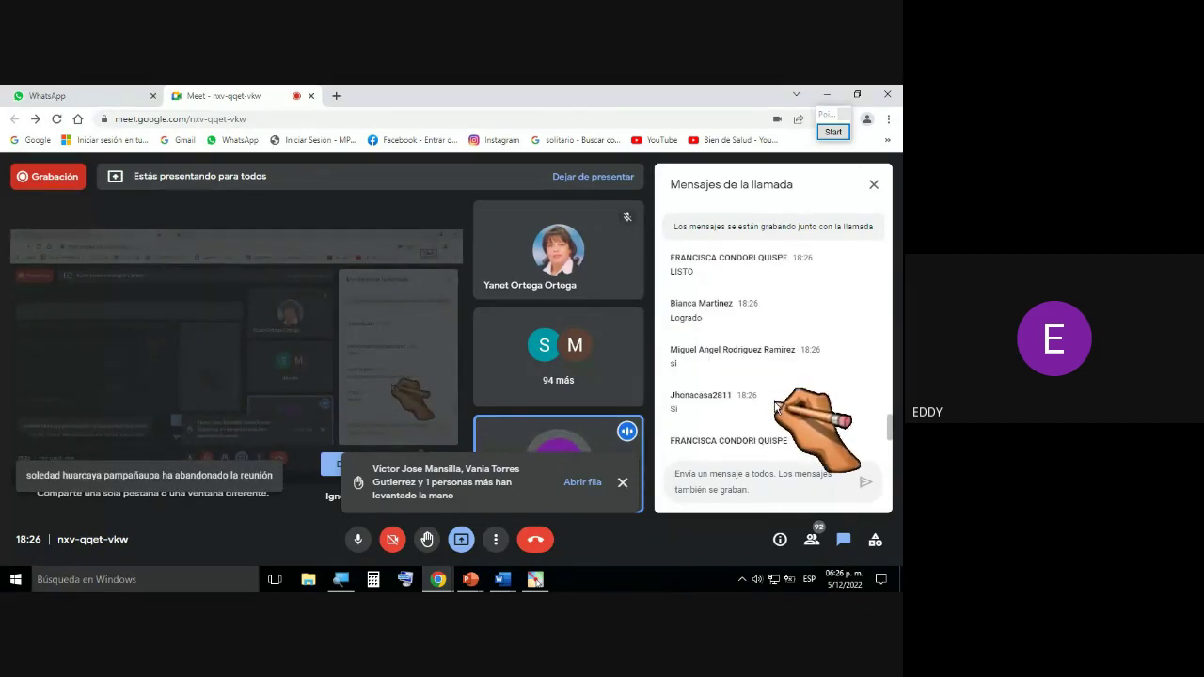
{"action": "scroll", "coordinate": [775, 410], "scroll_direction": "up", "scroll_amount": 6}
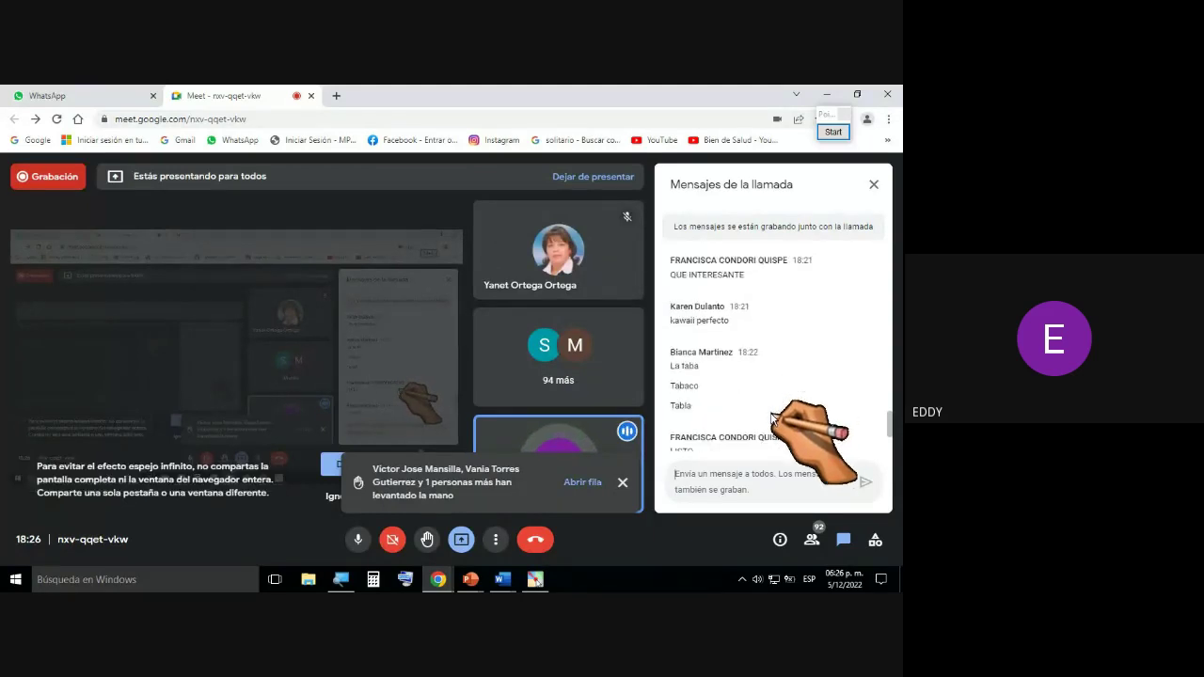
{"action": "scroll", "coordinate": [771, 414], "scroll_direction": "down", "scroll_amount": 8}
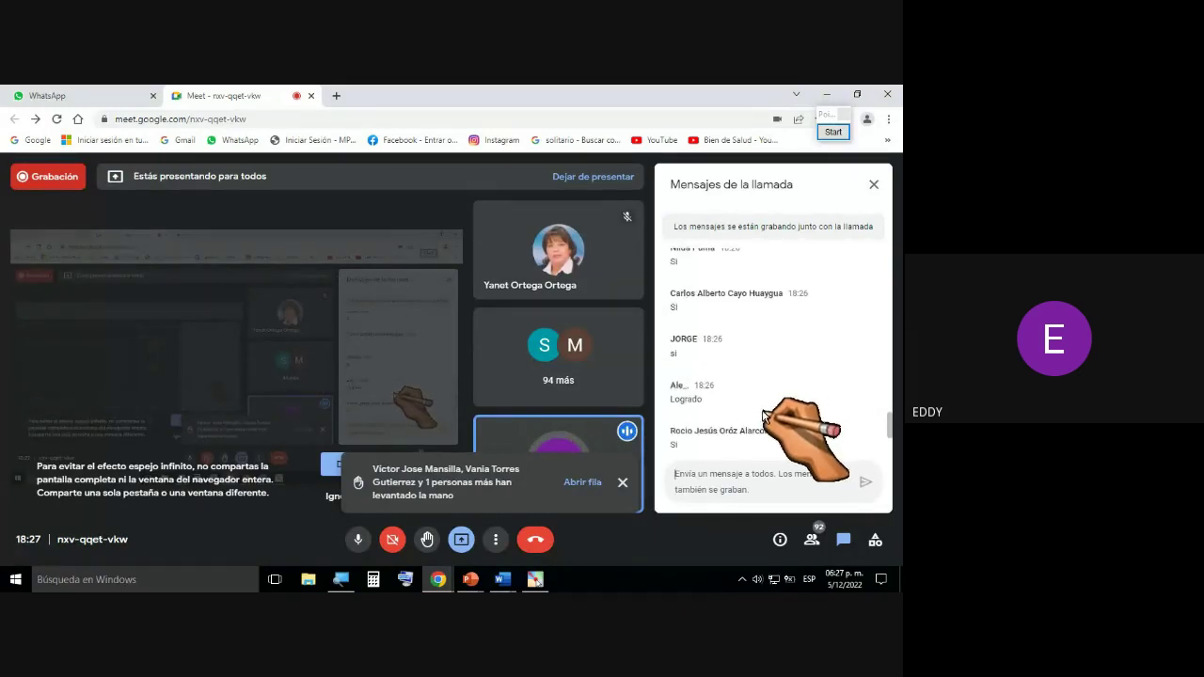
{"action": "scroll", "coordinate": [762, 412], "scroll_direction": "up", "scroll_amount": 1}
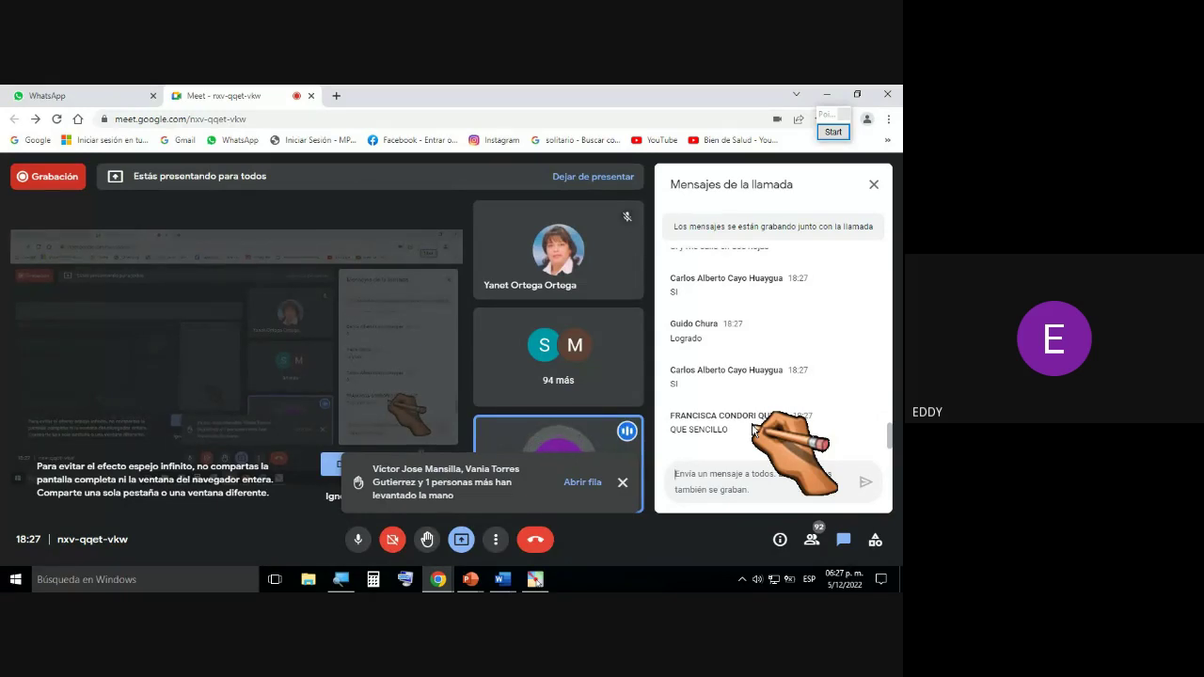
{"action": "left_click", "coordinate": [622, 485]}
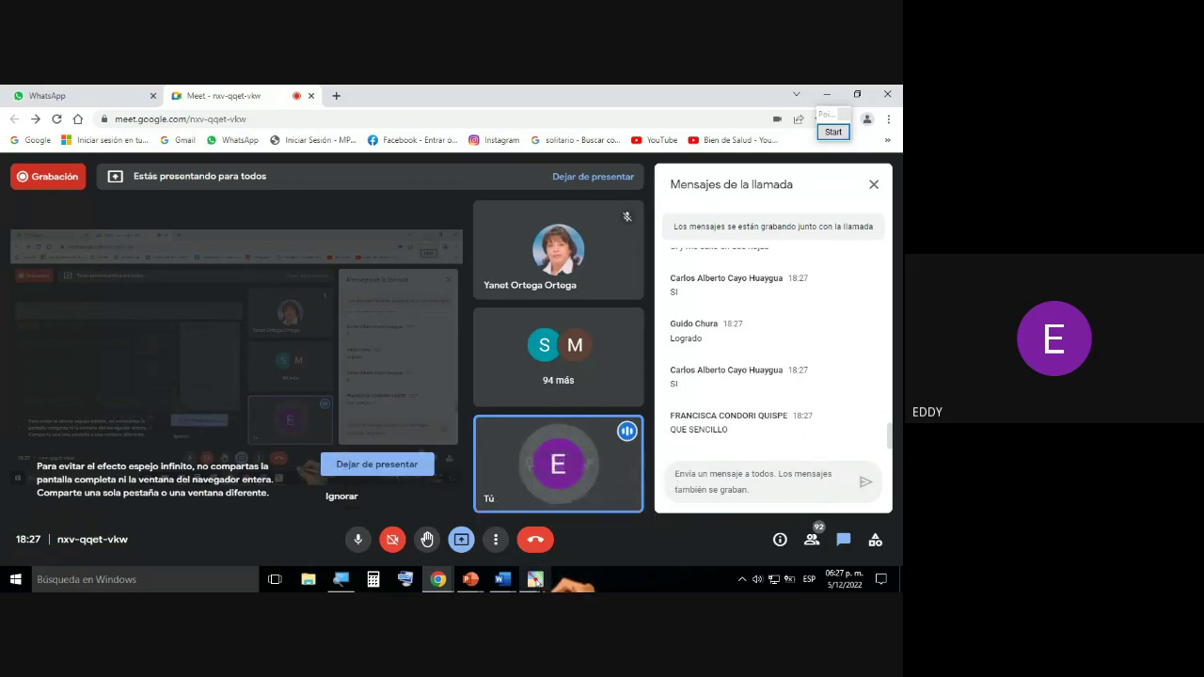
Step: Switch to the Word document with the table of contents and dismiss the Meet presentation notification
{"action": "mouse_move", "coordinate": [541, 580]}
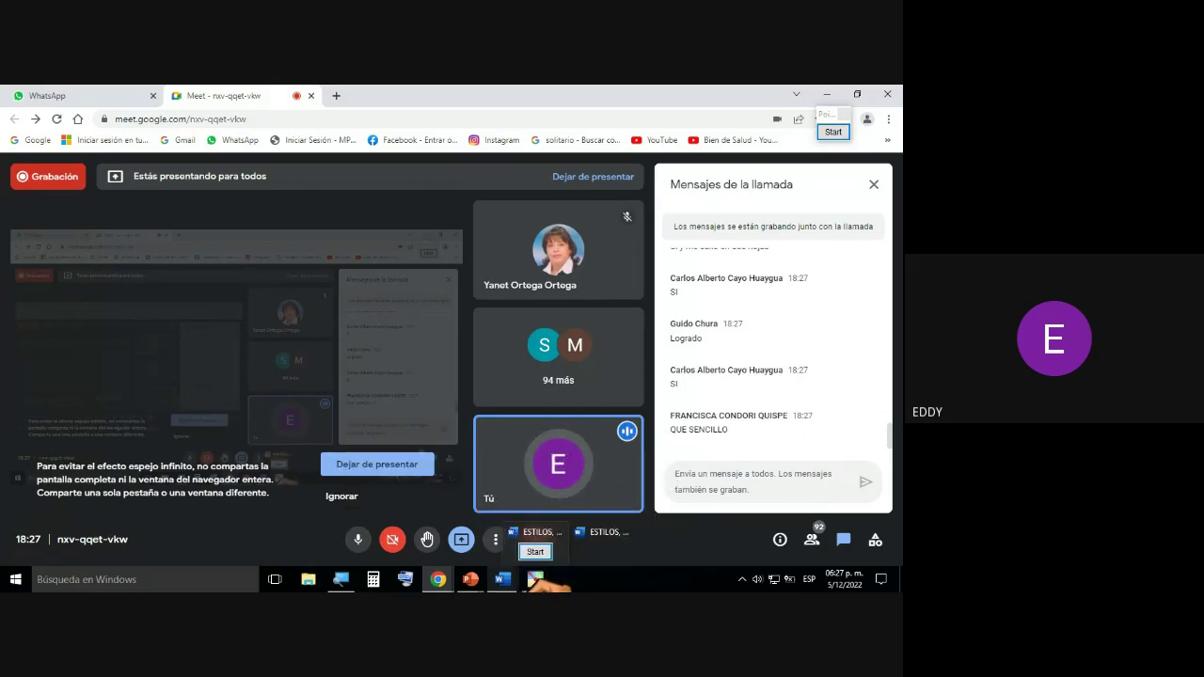
{"action": "mouse_move", "coordinate": [502, 580]}
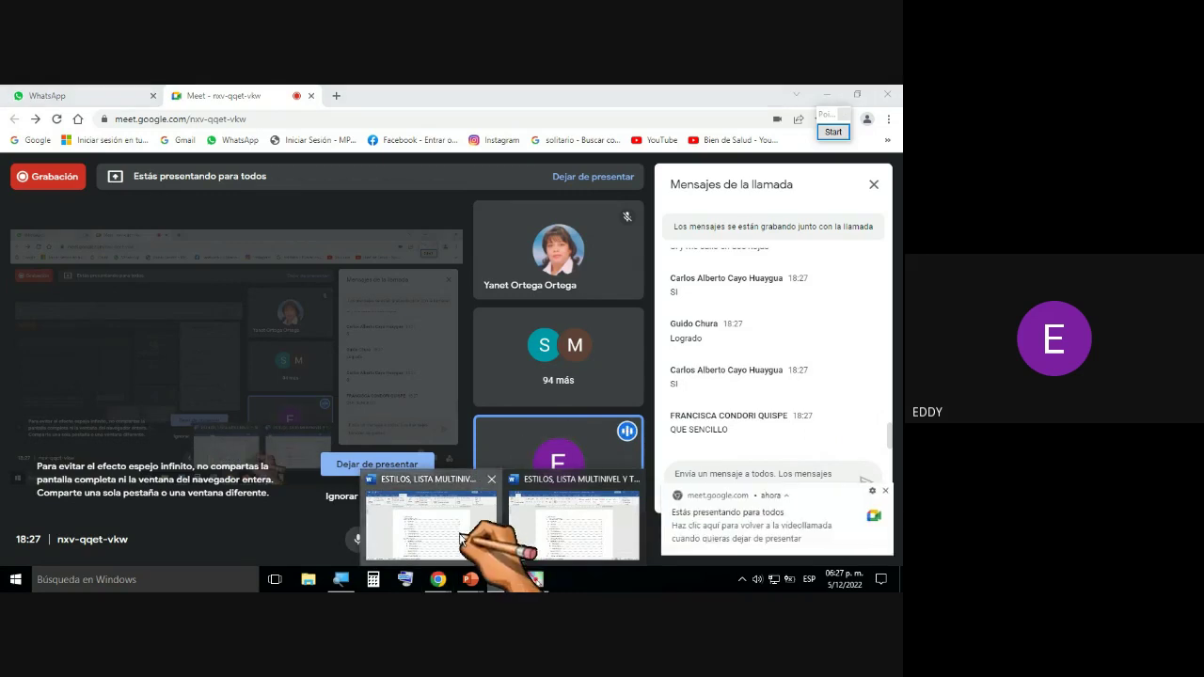
{"action": "left_click", "coordinate": [466, 543]}
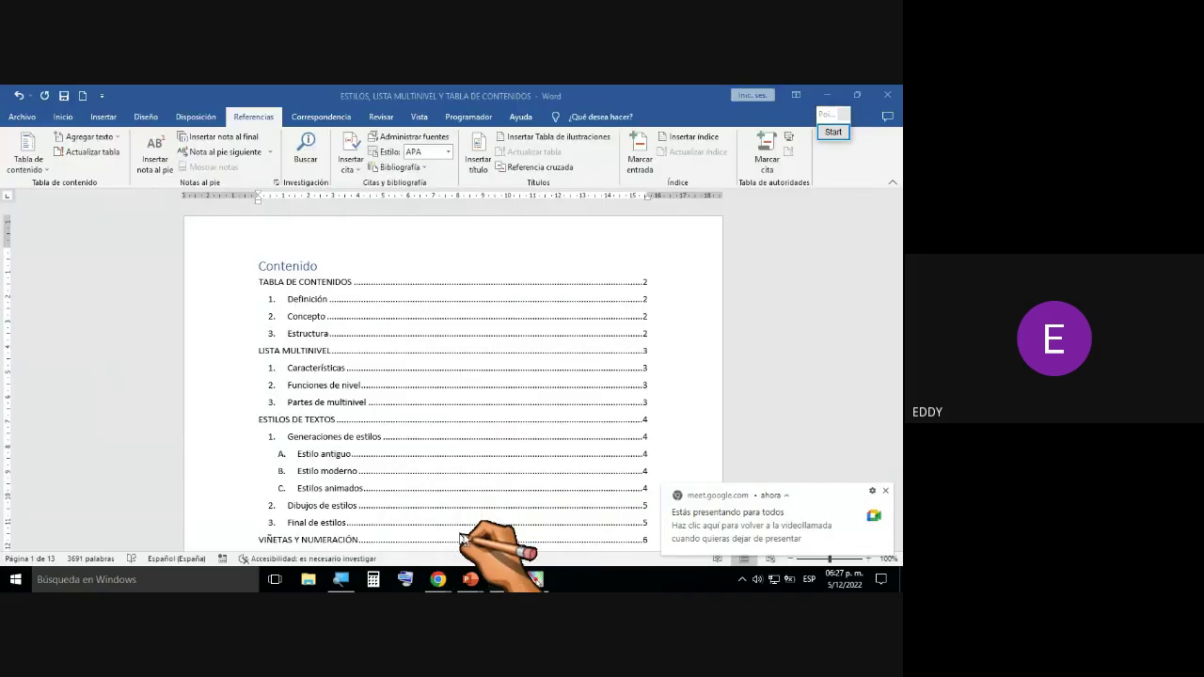
{"action": "left_click", "coordinate": [885, 490]}
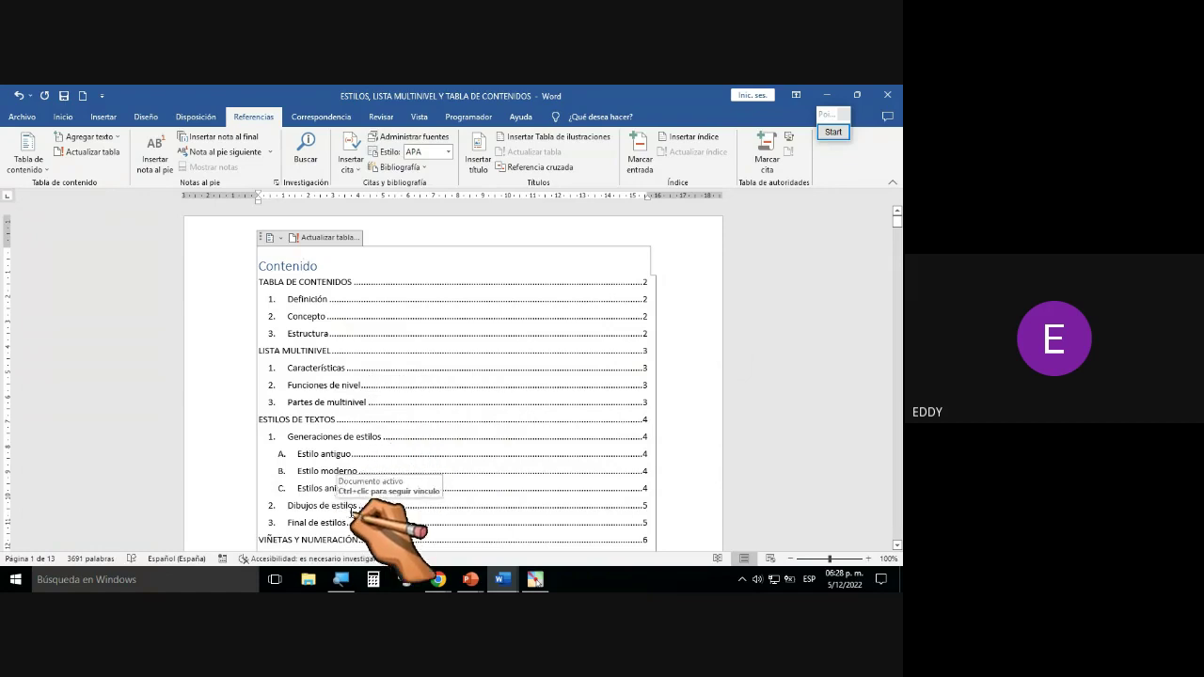
Step: Review the document's headings from Tabla de contenidos through Numeración de página, then return to the table of contents on page 1
{"action": "scroll", "coordinate": [319, 507], "scroll_direction": "down", "scroll_amount": 1}
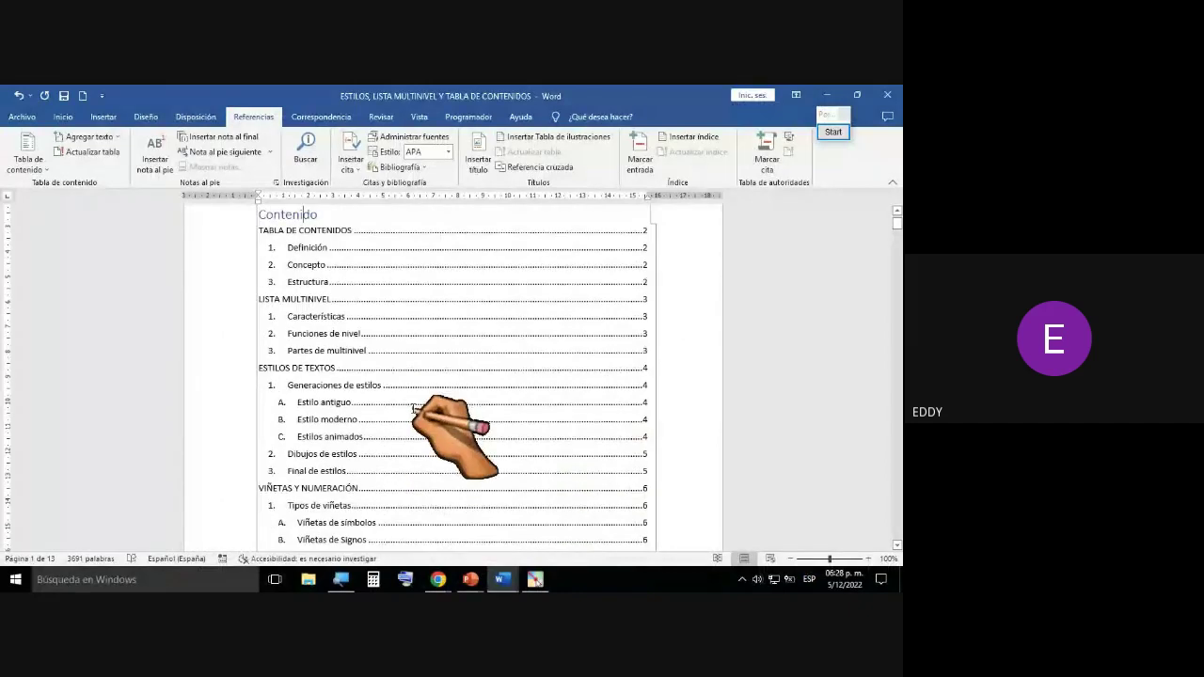
{"action": "scroll", "coordinate": [414, 408], "scroll_direction": "down", "scroll_amount": 15}
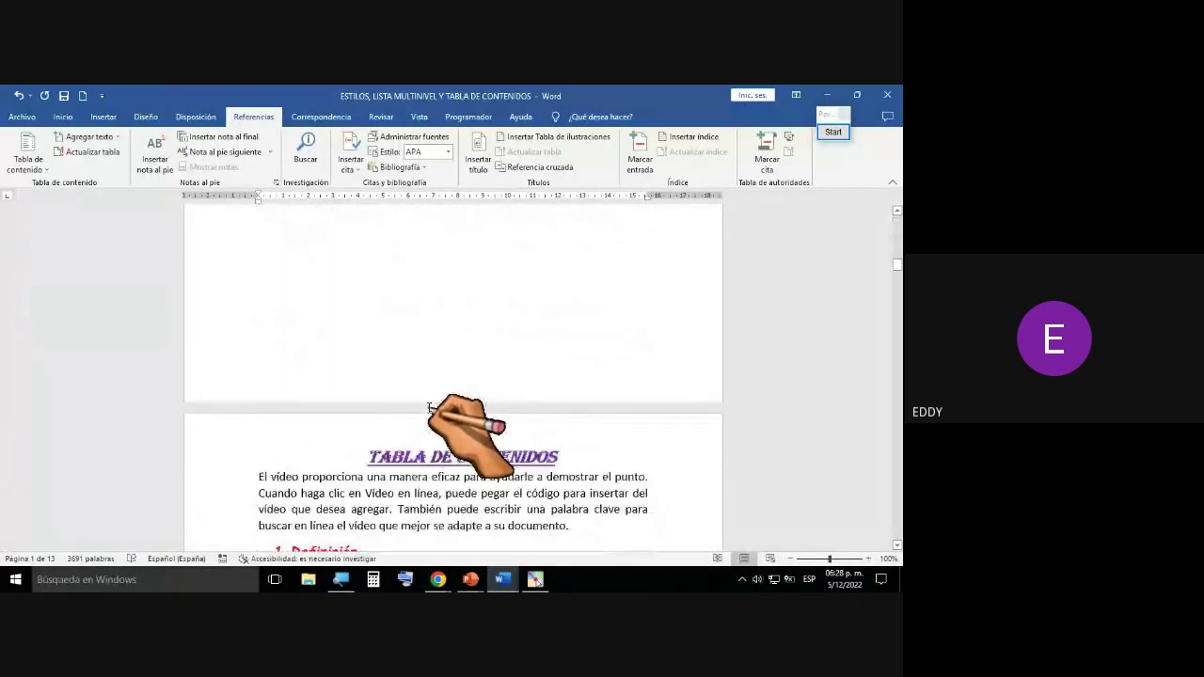
{"action": "scroll", "coordinate": [429, 408], "scroll_direction": "down", "scroll_amount": 20}
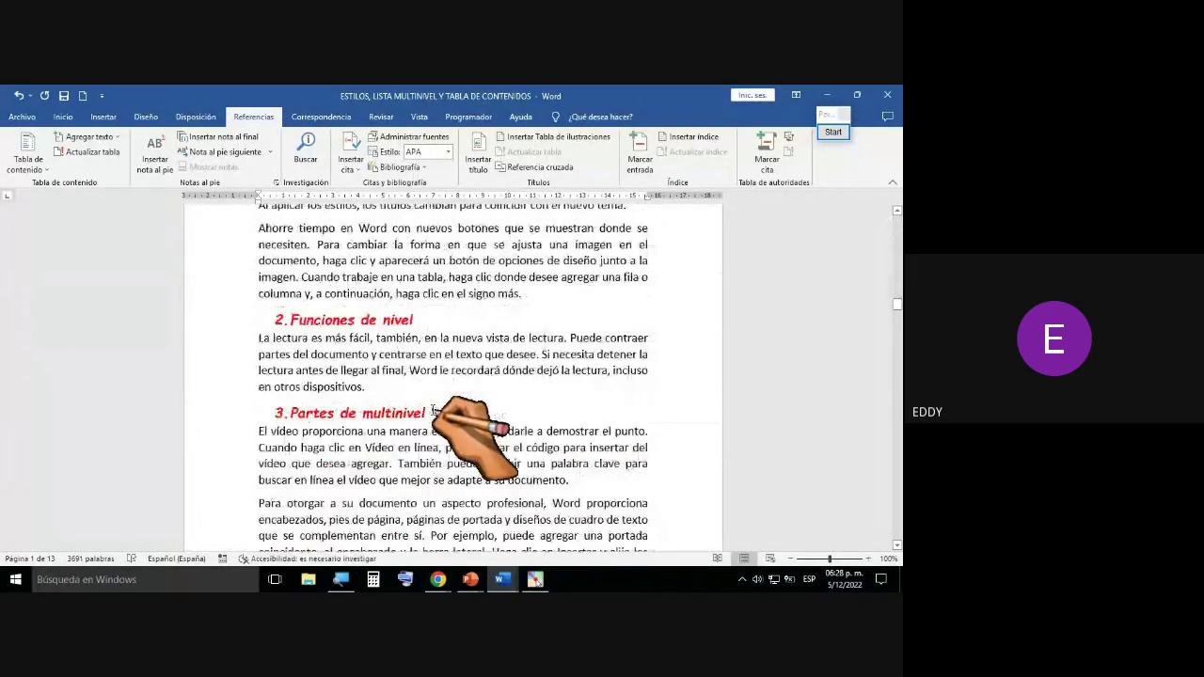
{"action": "scroll", "coordinate": [433, 411], "scroll_direction": "down", "scroll_amount": 15}
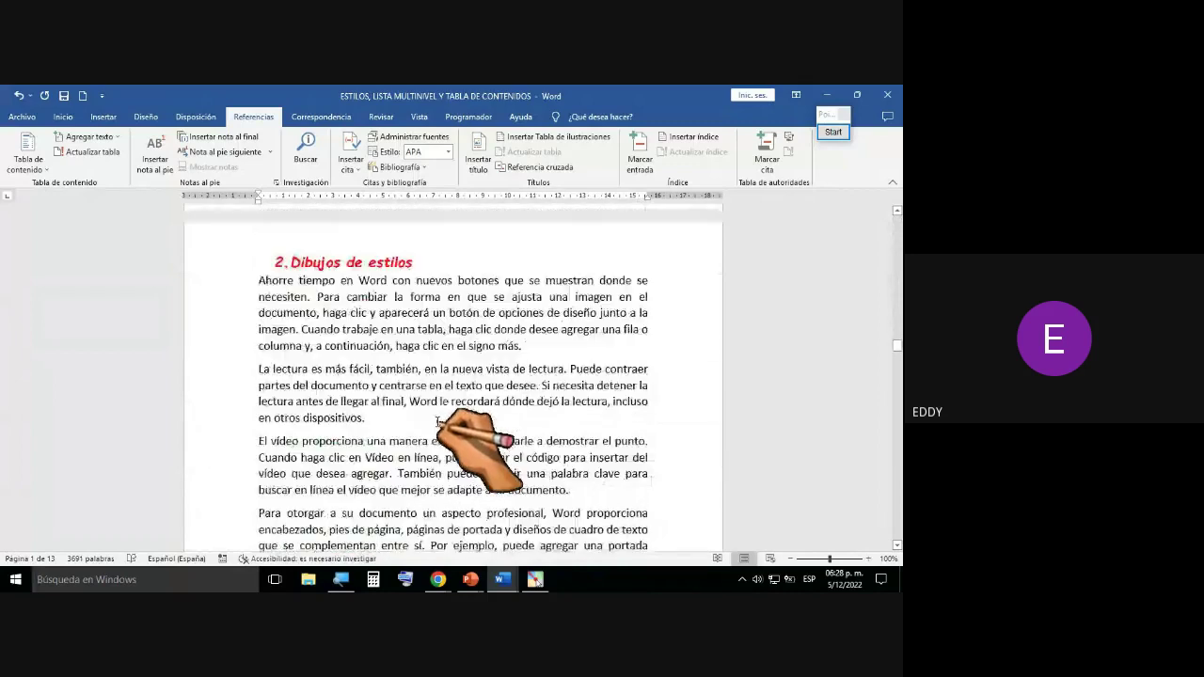
{"action": "scroll", "coordinate": [436, 423], "scroll_direction": "down", "scroll_amount": 10}
{"action": "scroll", "coordinate": [435, 425], "scroll_direction": "down", "scroll_amount": 12}
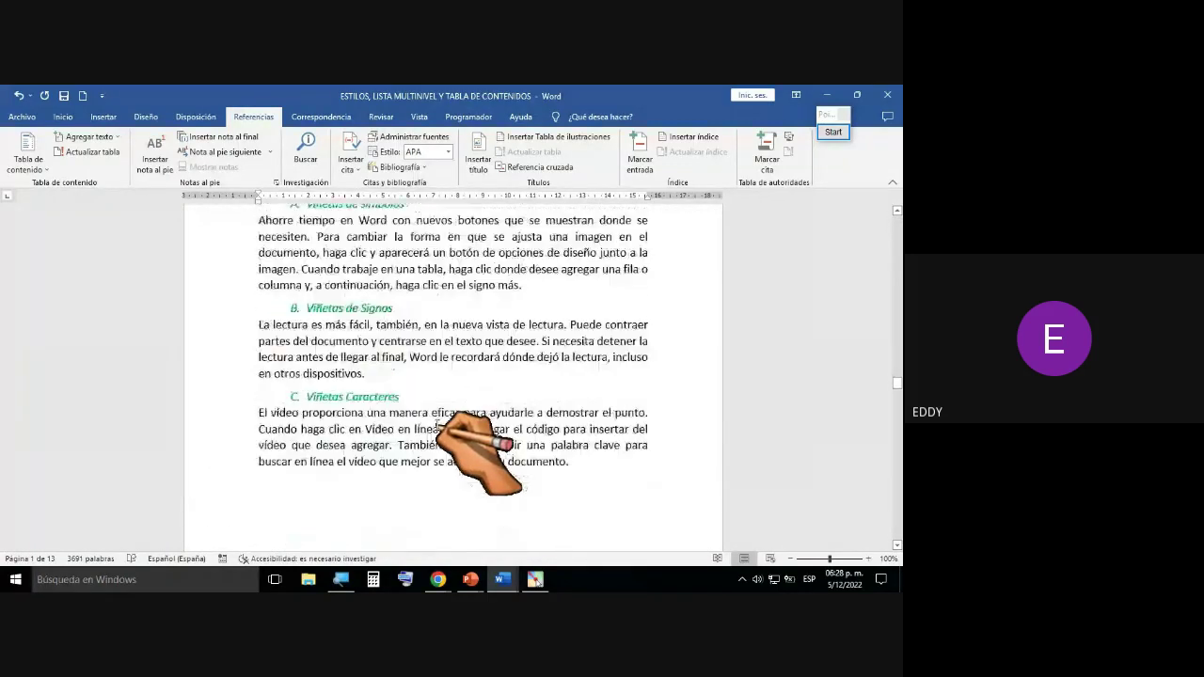
{"action": "scroll", "coordinate": [435, 426], "scroll_direction": "down", "scroll_amount": 15}
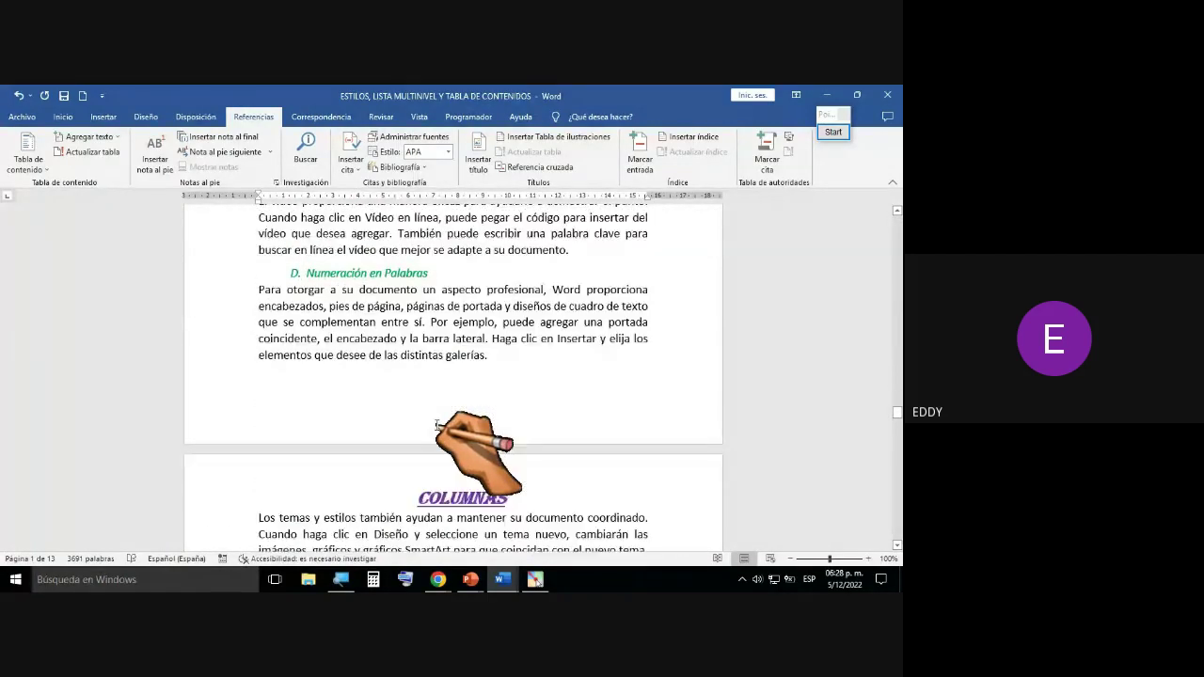
{"action": "scroll", "coordinate": [438, 429], "scroll_direction": "down", "scroll_amount": 15}
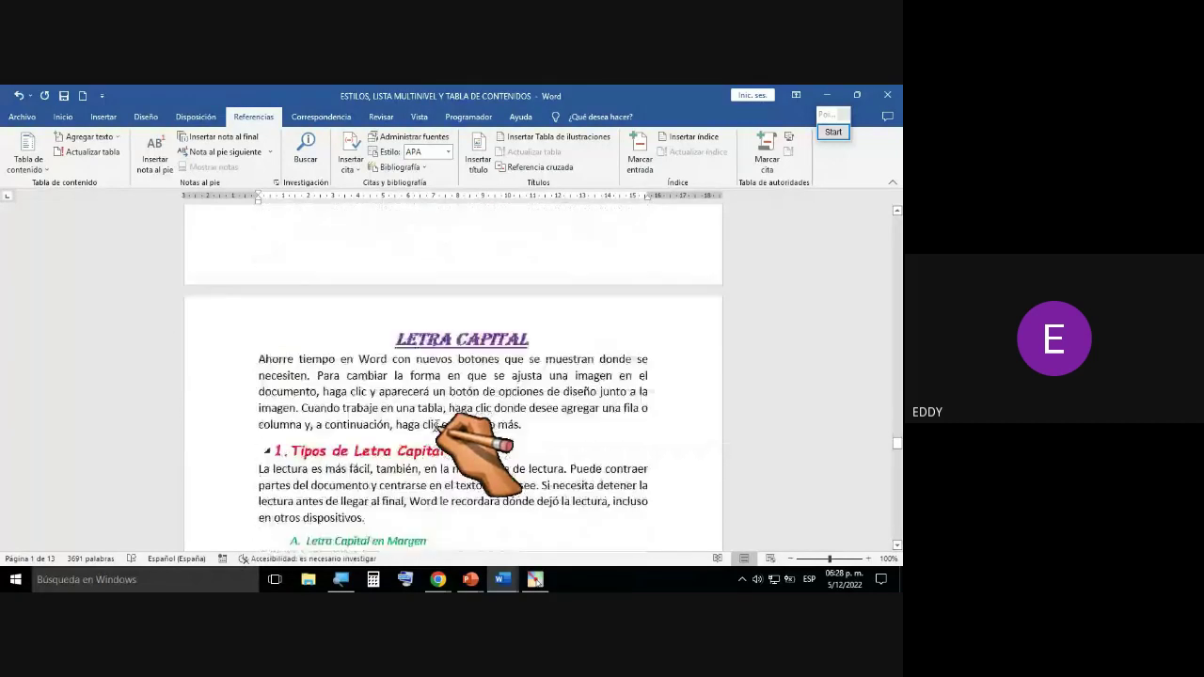
{"action": "scroll", "coordinate": [442, 435], "scroll_direction": "down", "scroll_amount": 7}
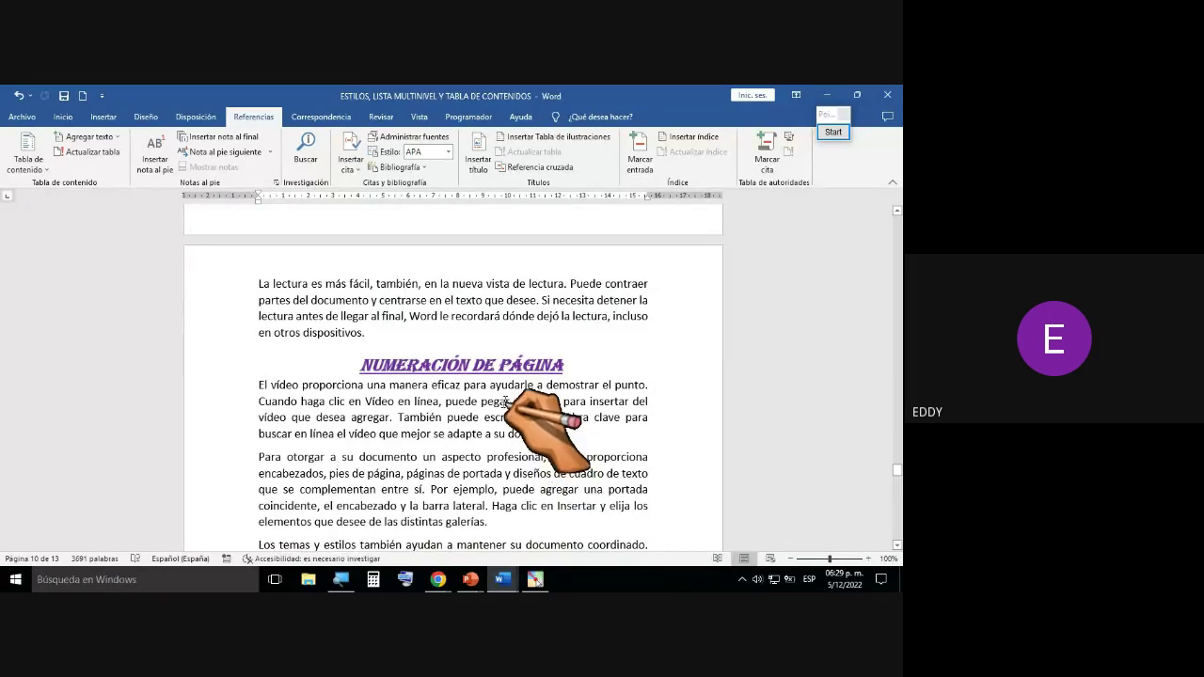
{"action": "scroll", "coordinate": [515, 431], "scroll_direction": "up", "scroll_amount": 10}
{"action": "scroll", "coordinate": [508, 390], "scroll_direction": "up", "scroll_amount": 3}
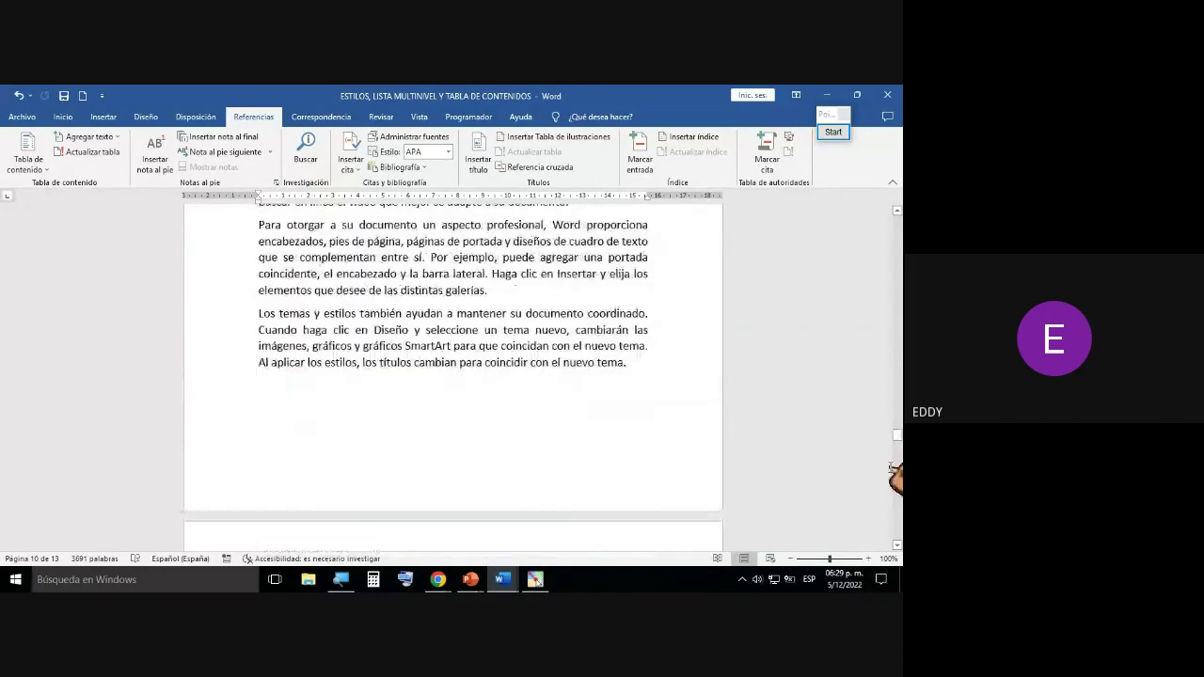
{"action": "left_click_drag", "start_coordinate": [897, 442], "coordinate": [890, 222]}
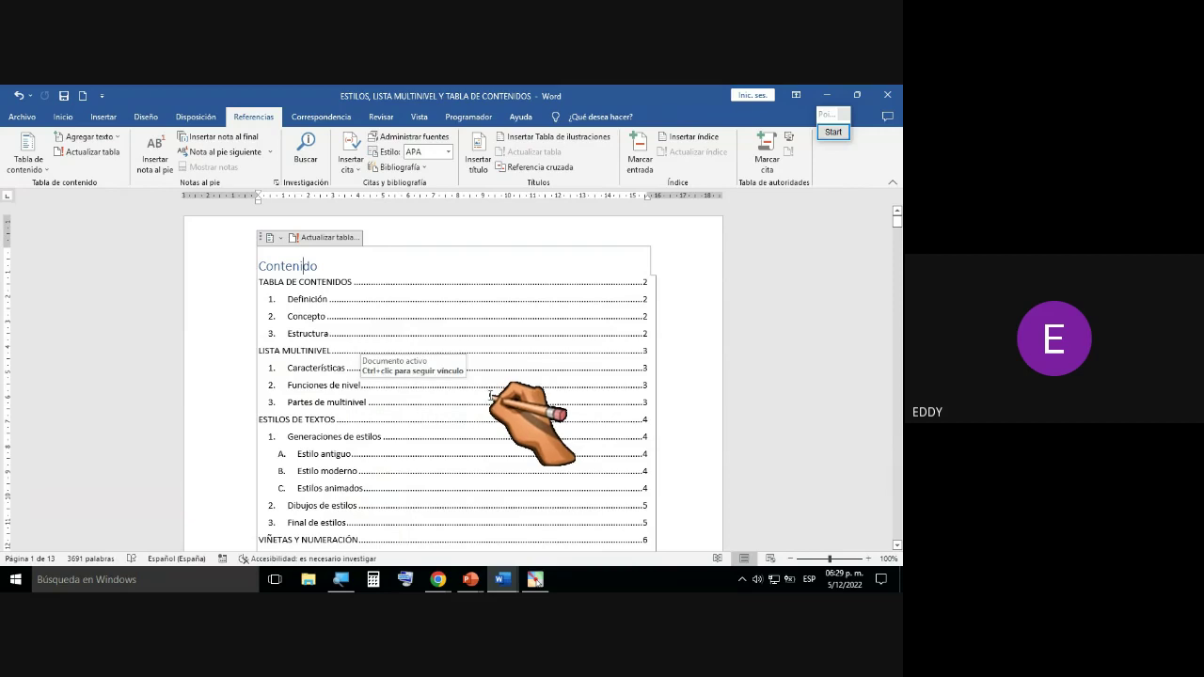
Step: Show the document's Panel de navegación
{"action": "left_click", "coordinate": [421, 118]}
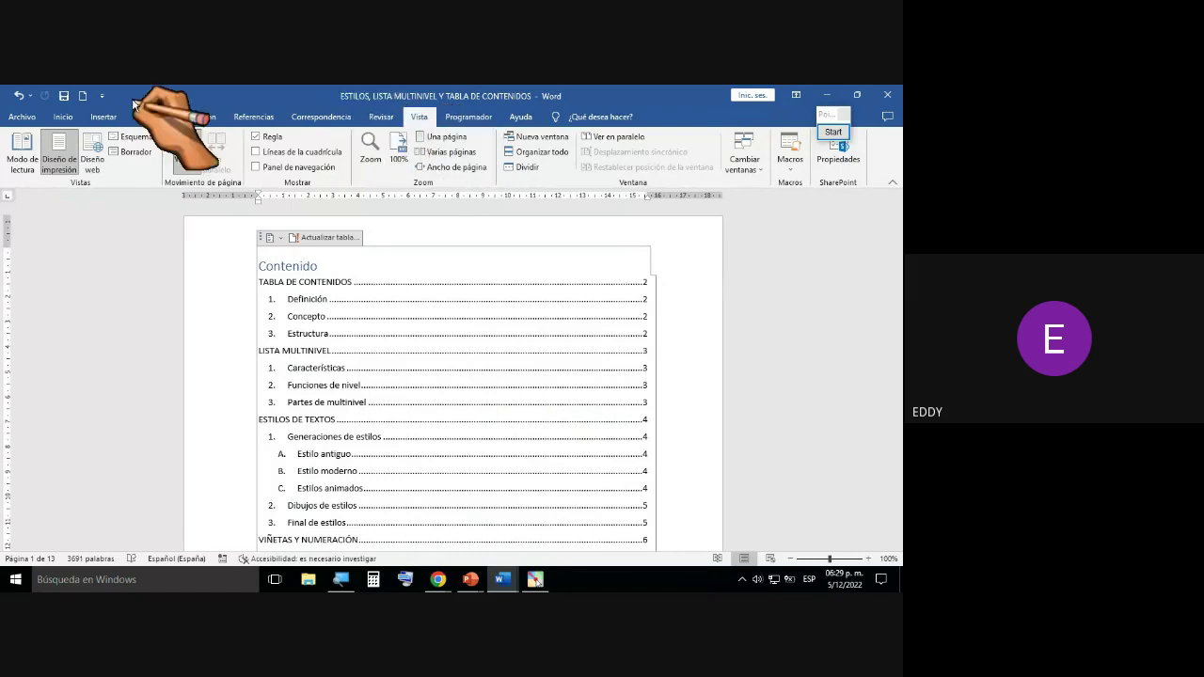
{"action": "left_click", "coordinate": [62, 116]}
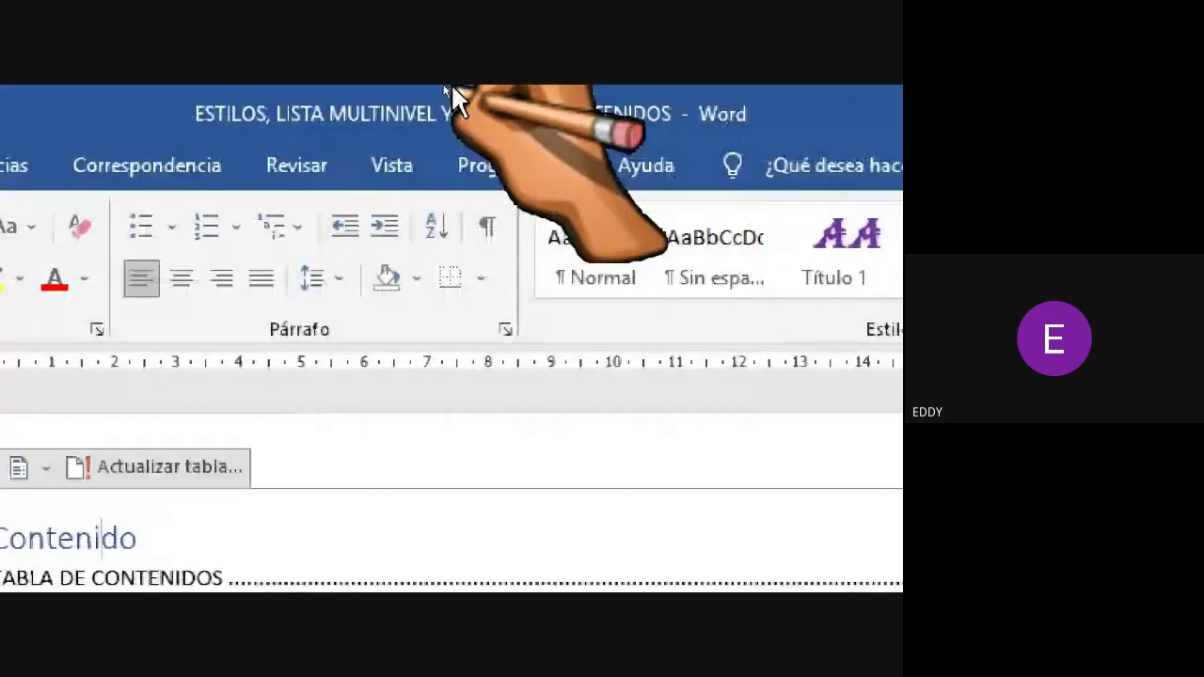
{"action": "mouse_move", "coordinate": [413, 148]}
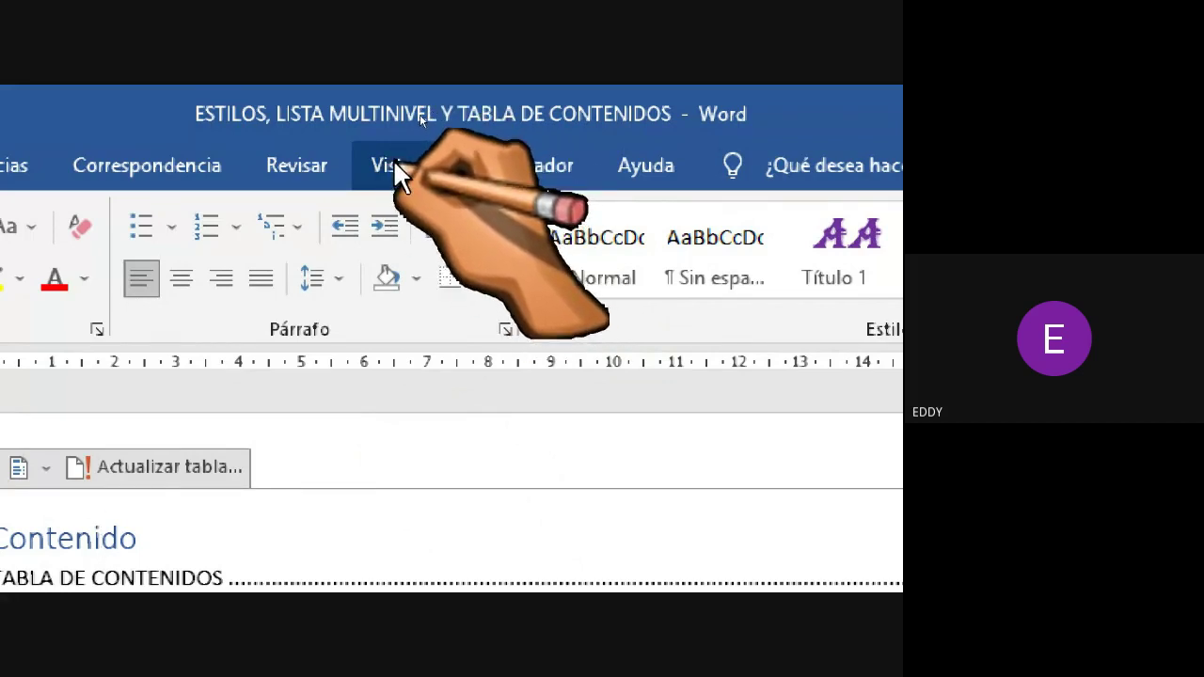
{"action": "left_click", "coordinate": [394, 165]}
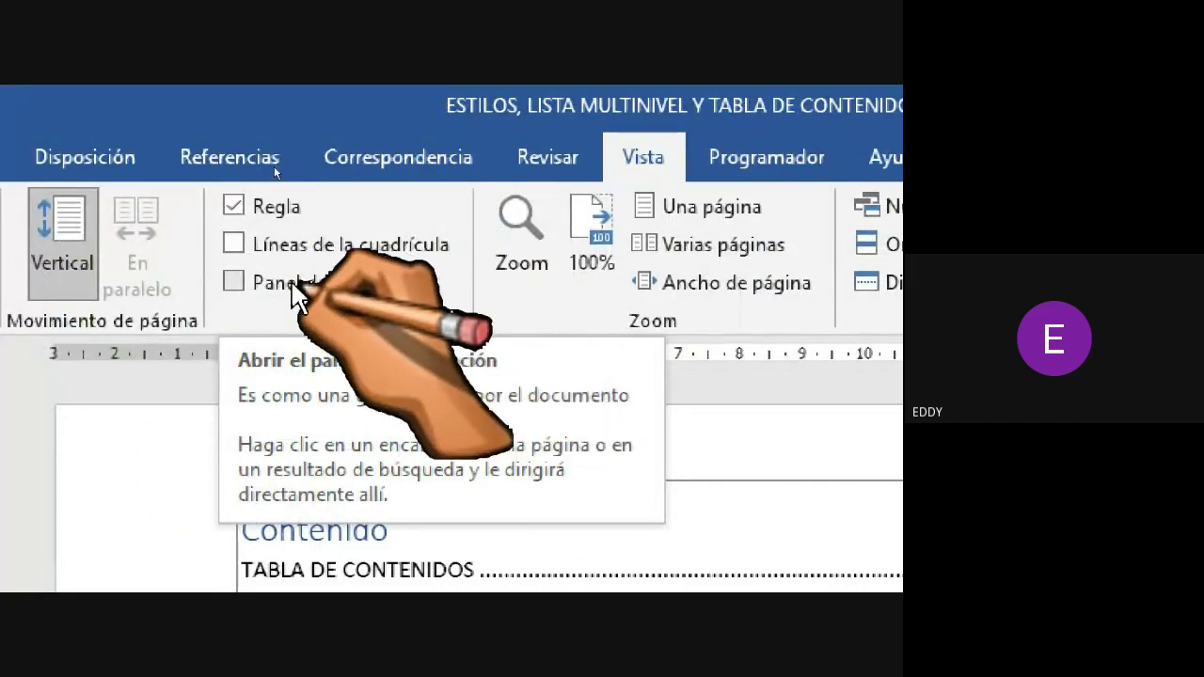
{"action": "left_click", "coordinate": [240, 282]}
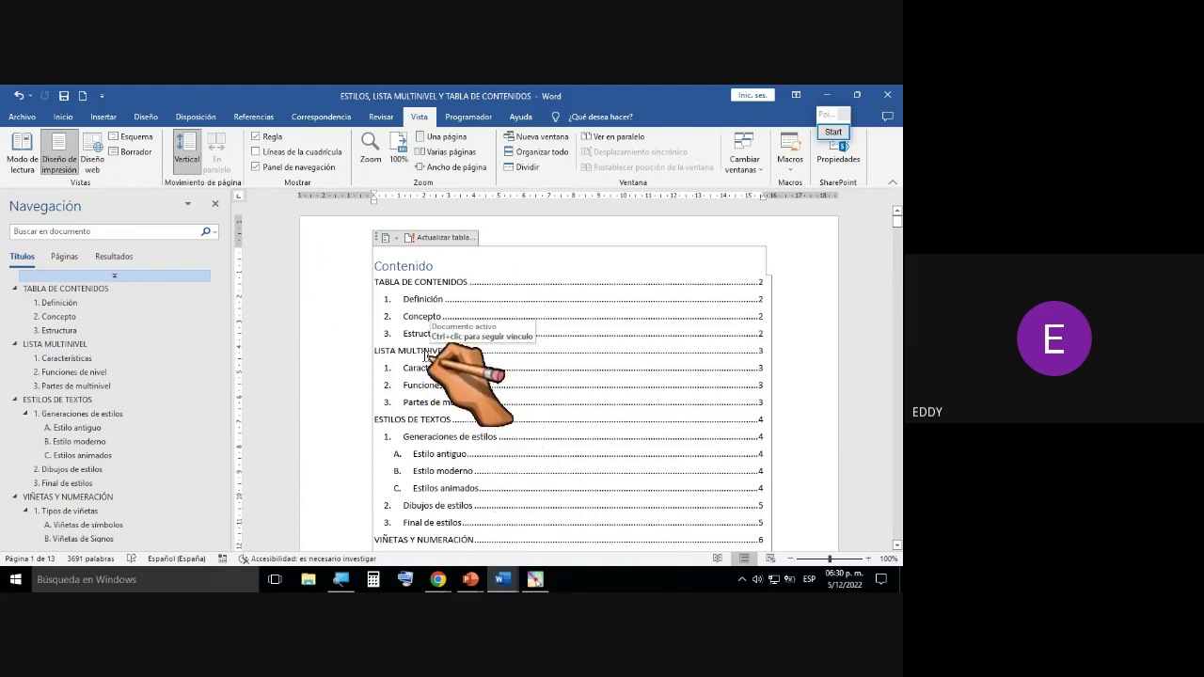
Step: Select the table of contents entries around VIÑETAS Y NUMERACIÓN
{"action": "scroll", "coordinate": [424, 489], "scroll_direction": "down", "scroll_amount": 2}
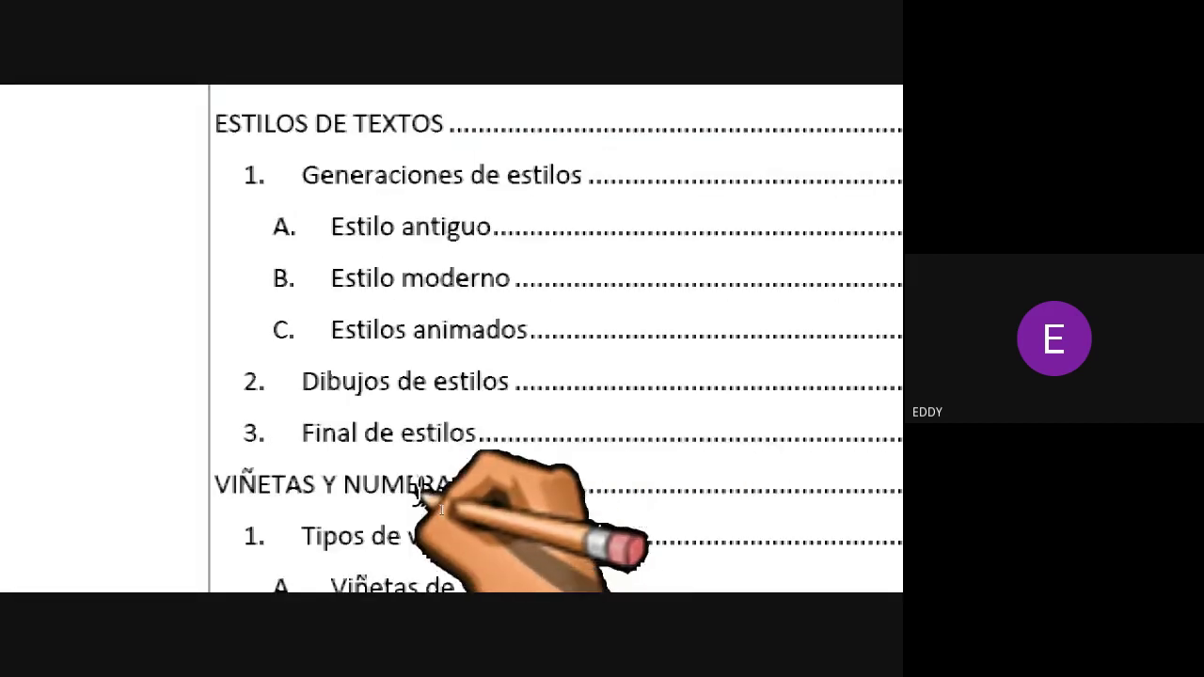
{"action": "left_click", "coordinate": [418, 490], "text": "shift"}
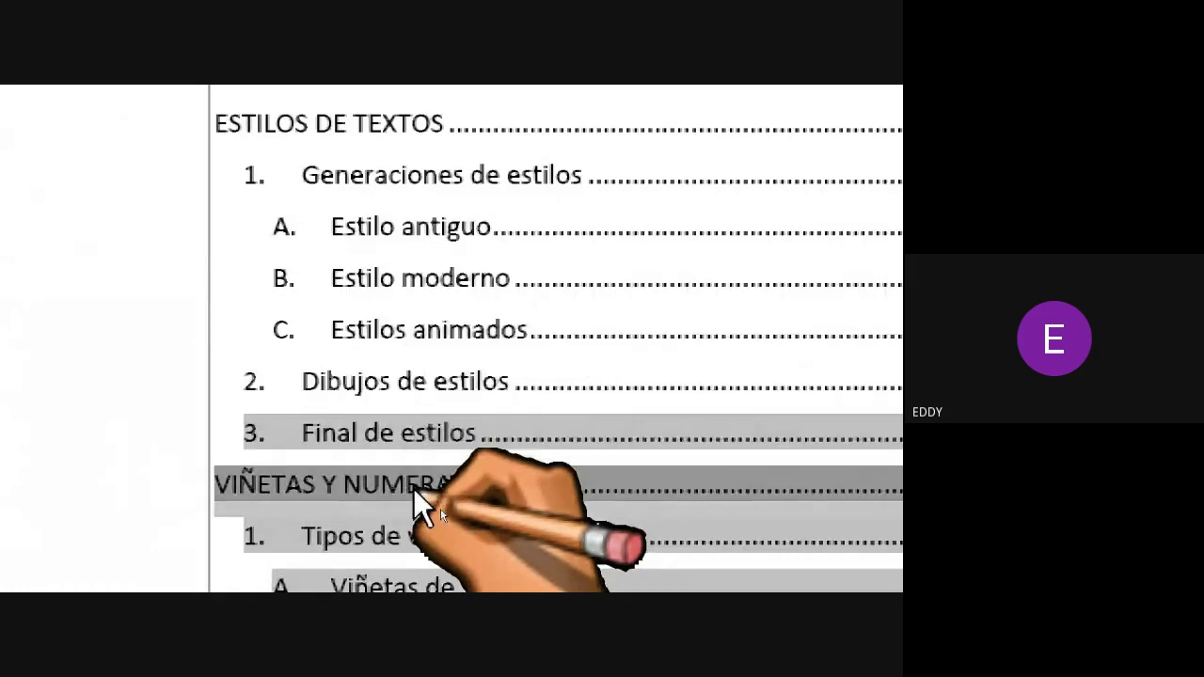
{"action": "key", "text": "shift+Down"}
{"action": "key", "text": "shift+Down"}
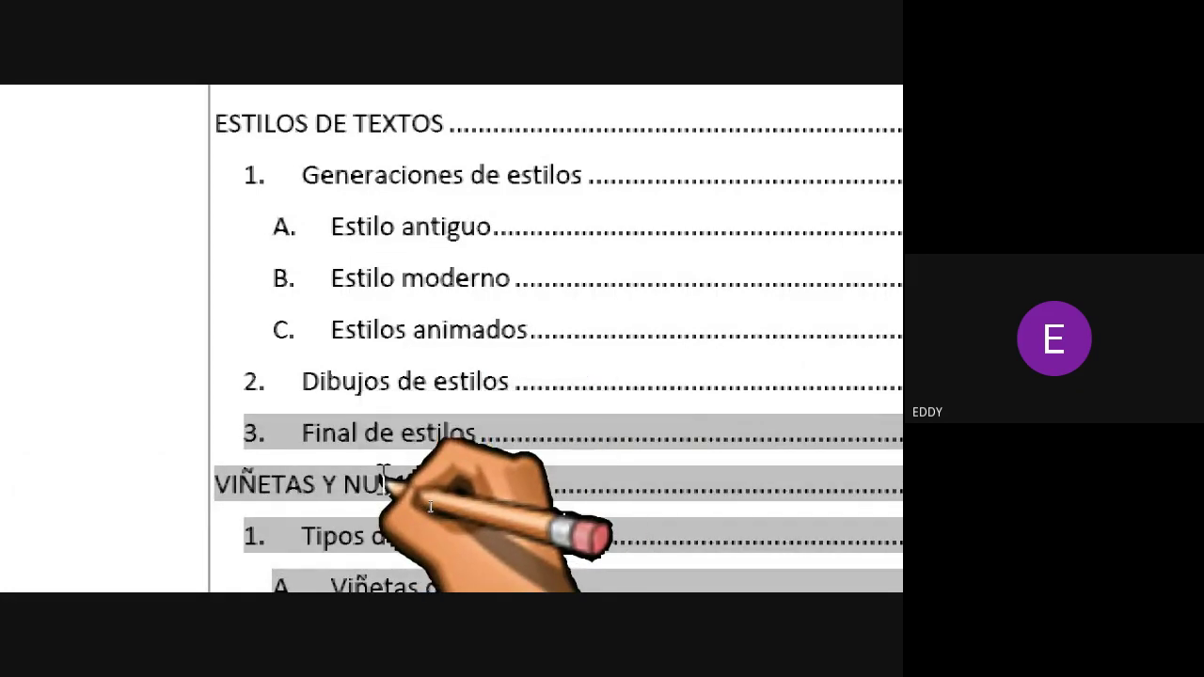
{"action": "left_click", "coordinate": [461, 325], "text": "shift"}
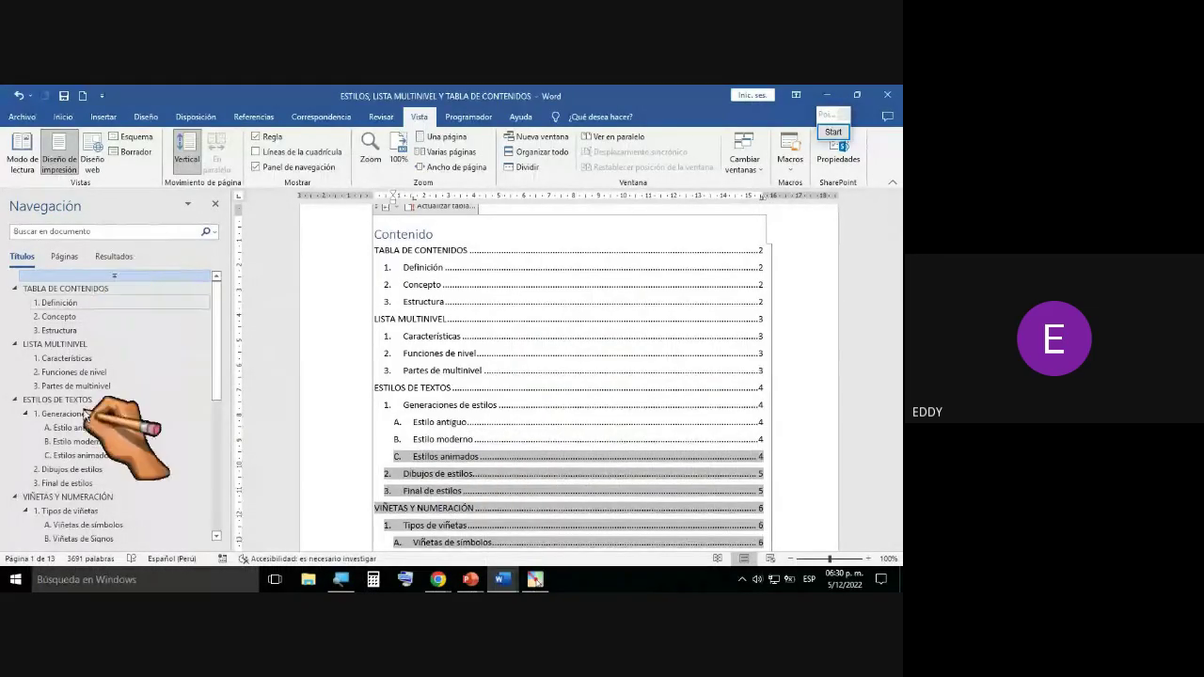
Step: Jump through the document by its navigation headings: Viñetas y numeración, Tabla de contenidos, Estilos de textos, and back to Tabla de contenidos
{"action": "left_click", "coordinate": [74, 498]}
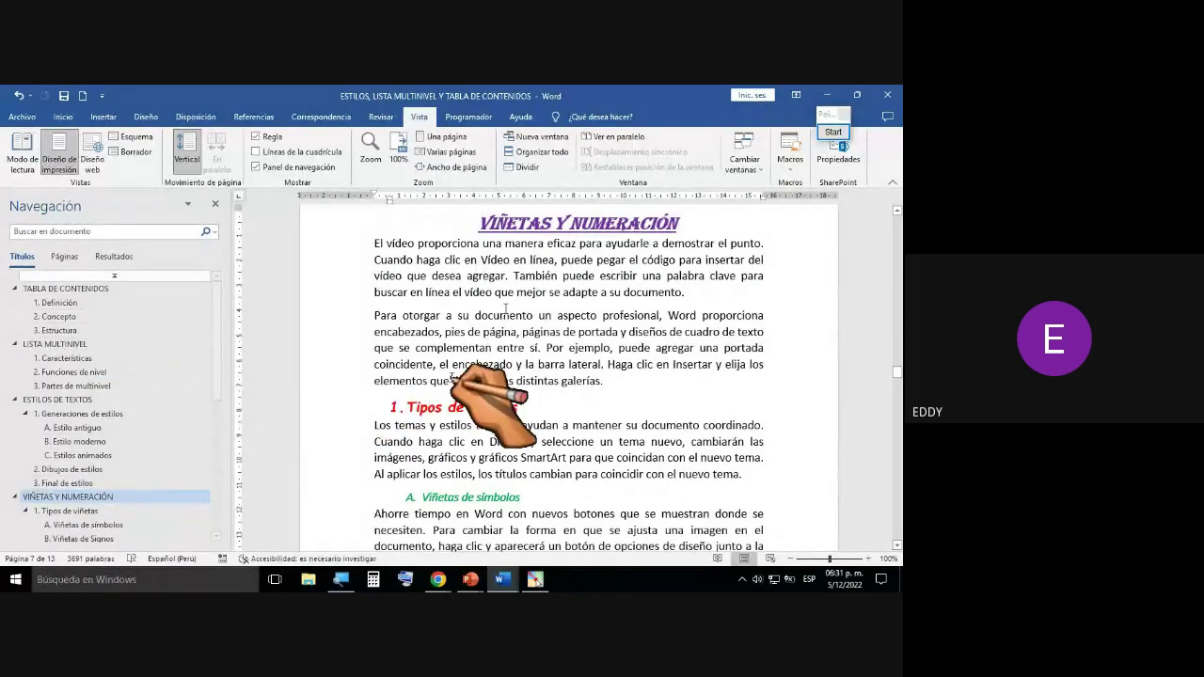
{"action": "scroll", "coordinate": [526, 302], "scroll_direction": "up", "scroll_amount": 3}
{"action": "scroll", "coordinate": [531, 282], "scroll_direction": "up", "scroll_amount": 15}
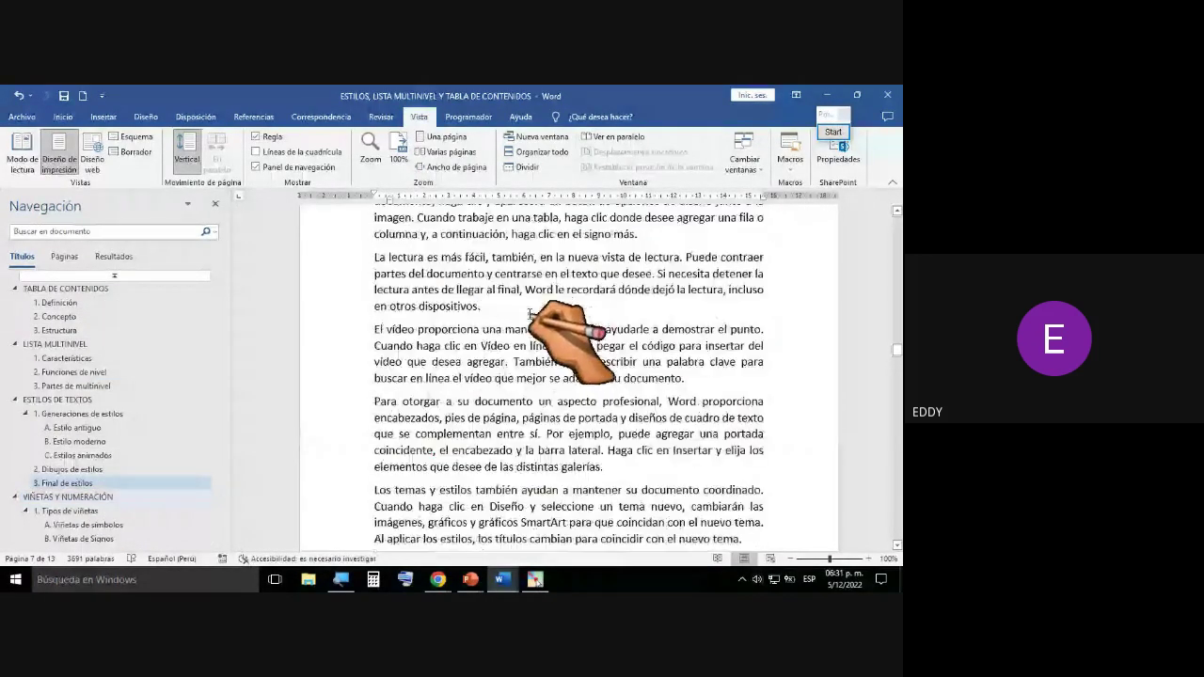
{"action": "left_click", "coordinate": [97, 292]}
{"action": "scroll", "coordinate": [546, 423], "scroll_direction": "up", "scroll_amount": 5}
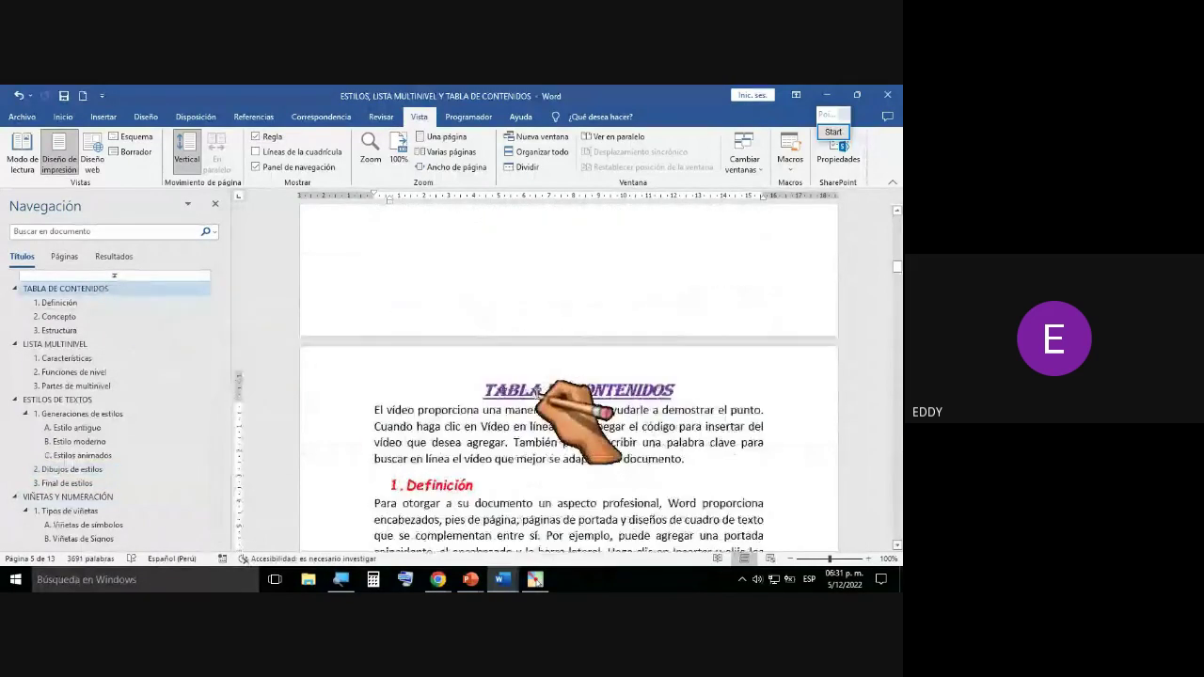
{"action": "scroll", "coordinate": [536, 394], "scroll_direction": "up", "scroll_amount": 10}
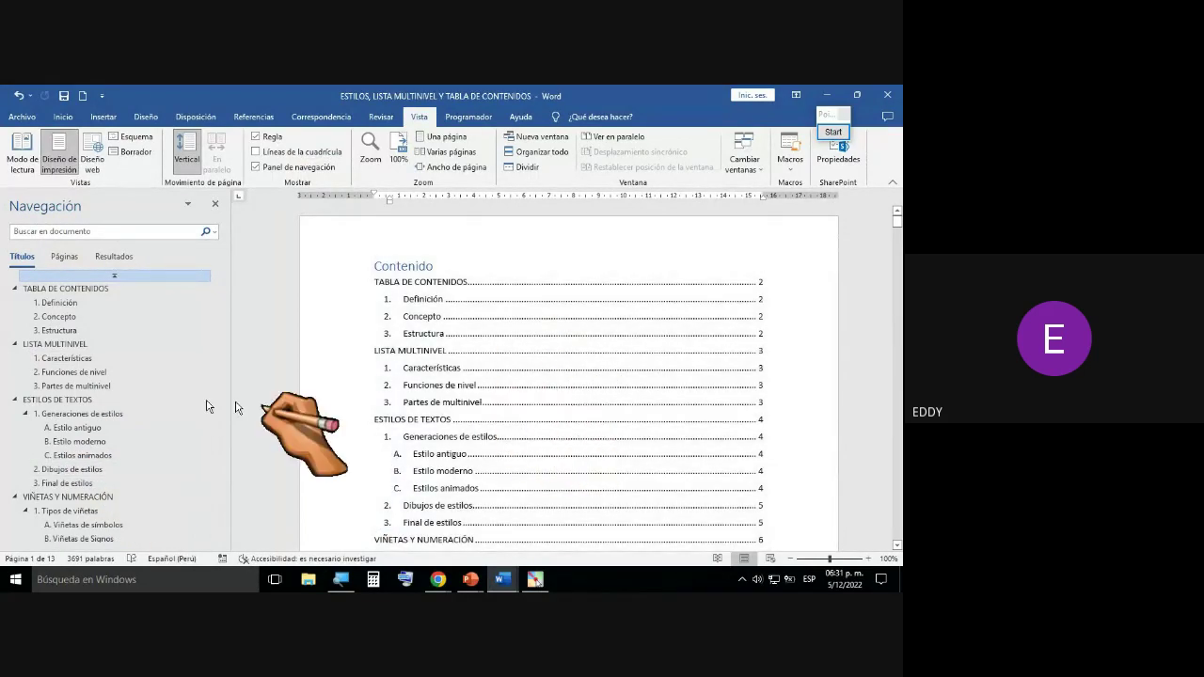
{"action": "left_click", "coordinate": [70, 401]}
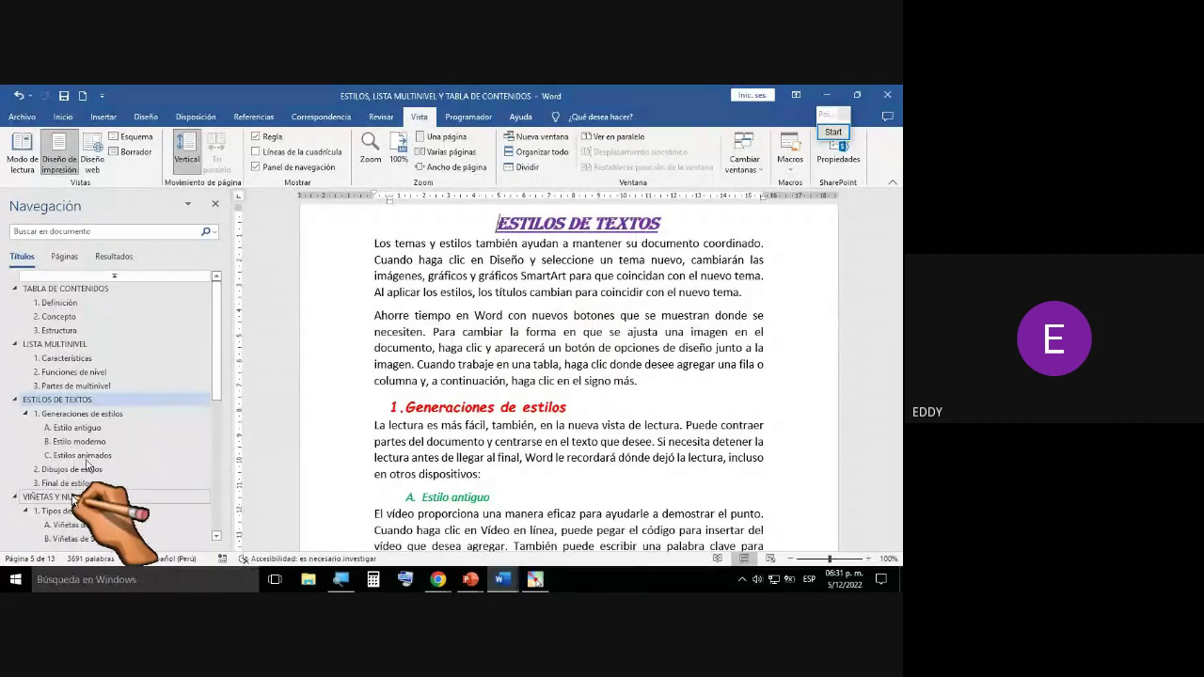
{"action": "left_click", "coordinate": [81, 295]}
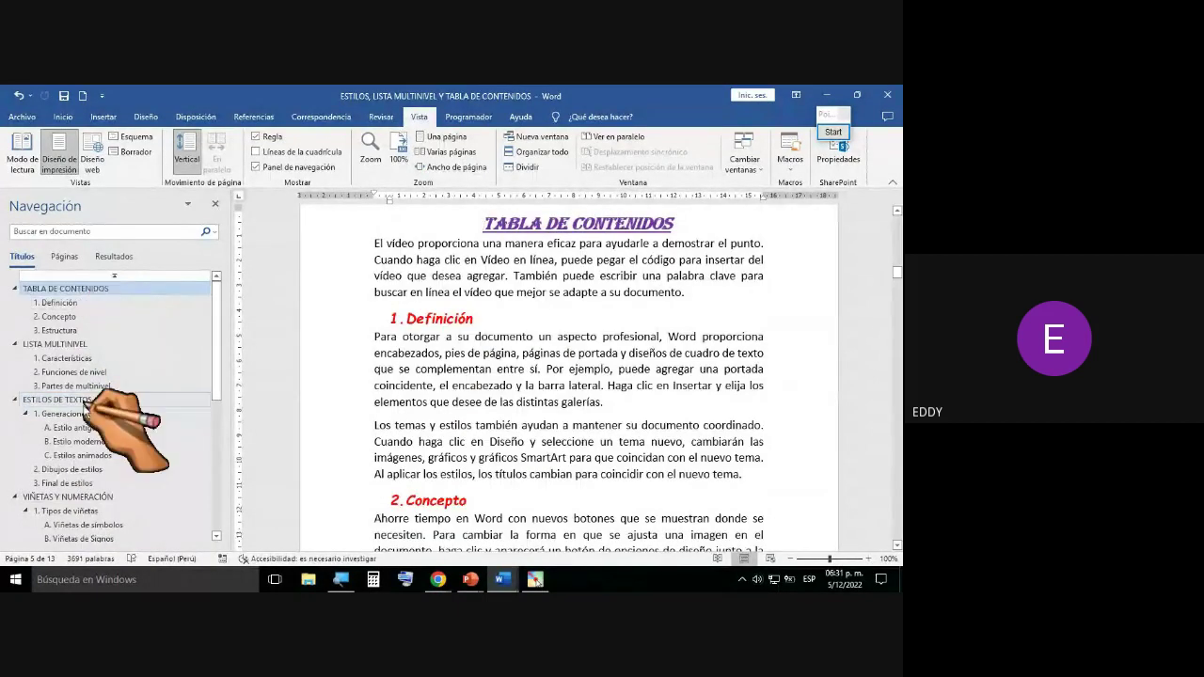
Step: Jump through the document by its navigation headings Letra Capital, Sangría al texto and Sangría Derecha
{"action": "scroll", "coordinate": [94, 433], "scroll_direction": "down", "scroll_amount": 5}
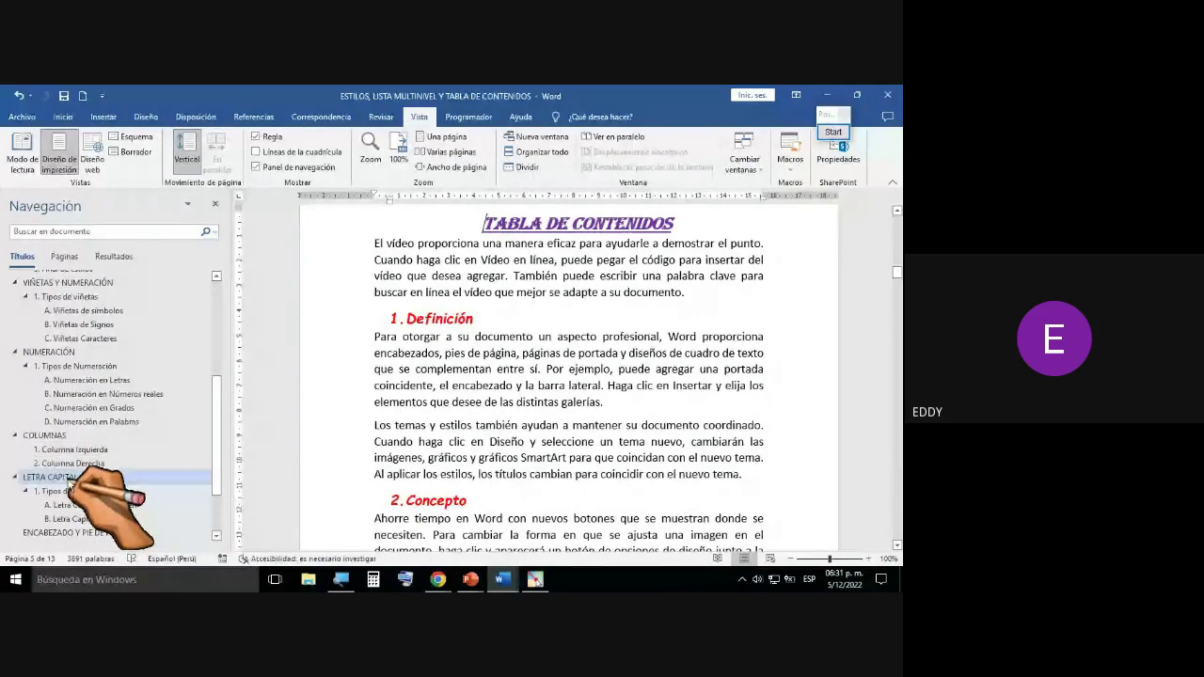
{"action": "left_click", "coordinate": [56, 477]}
{"action": "scroll", "coordinate": [71, 483], "scroll_direction": "down", "scroll_amount": 3}
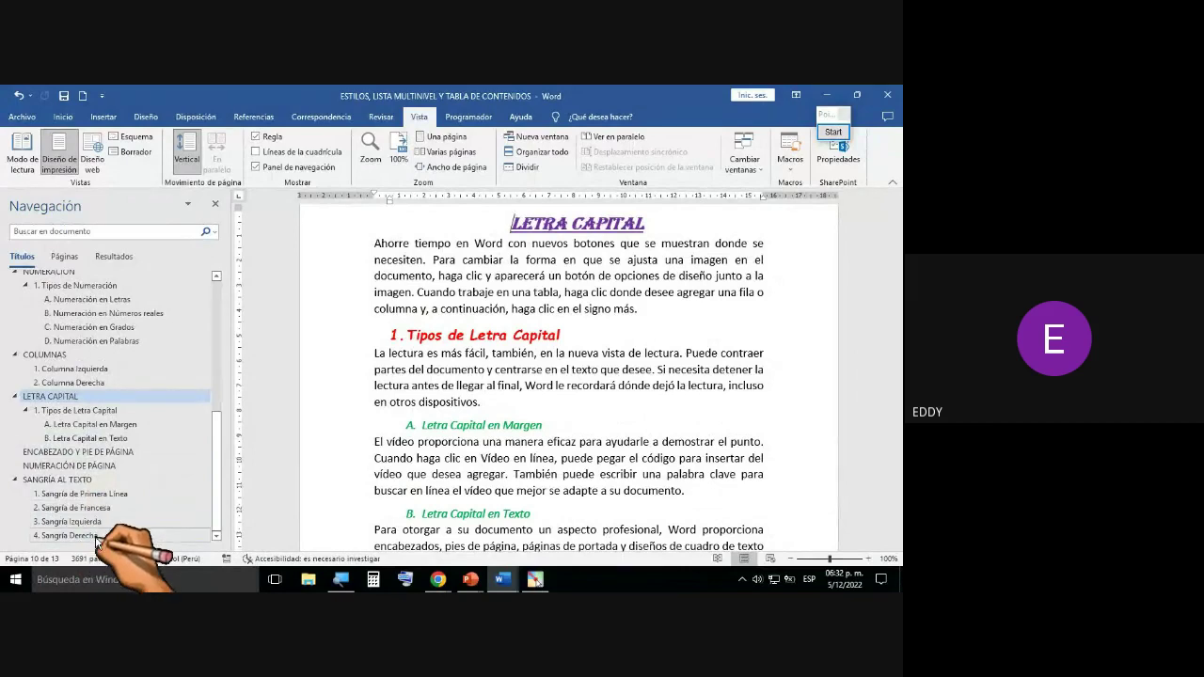
{"action": "left_click", "coordinate": [66, 479]}
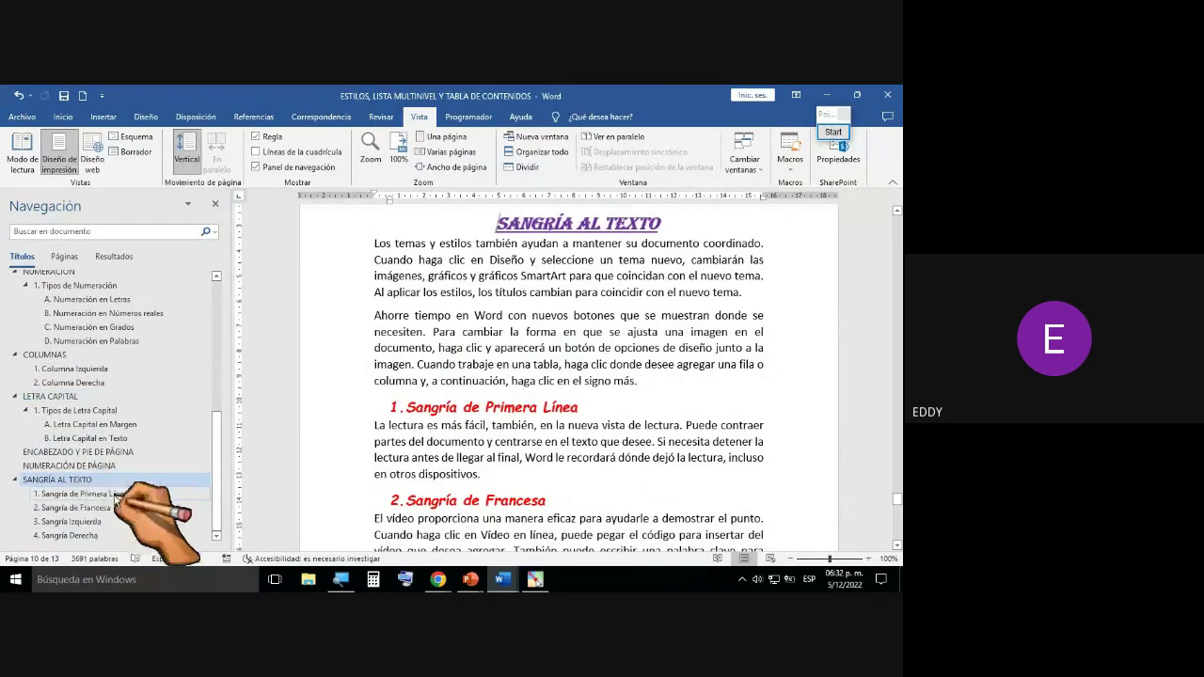
{"action": "left_click", "coordinate": [93, 536]}
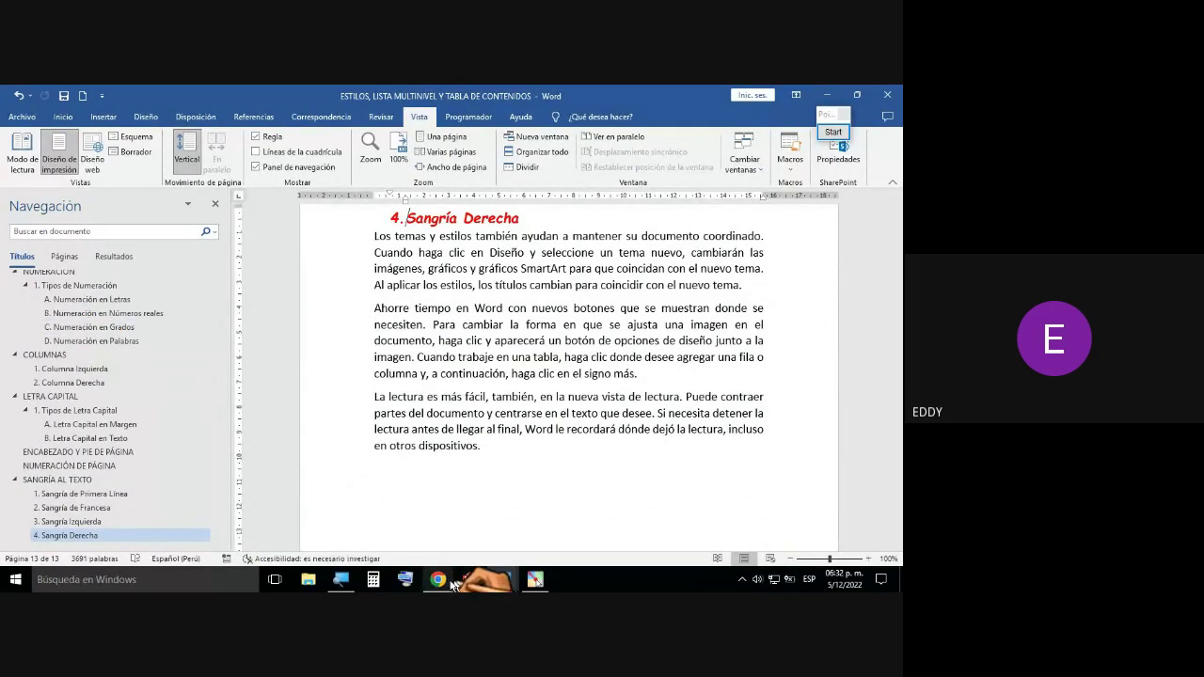
Step: Switch to the Google Meet call in Chrome and read back through the earlier chat messages
{"action": "mouse_move", "coordinate": [438, 580]}
{"action": "left_click", "coordinate": [435, 497]}
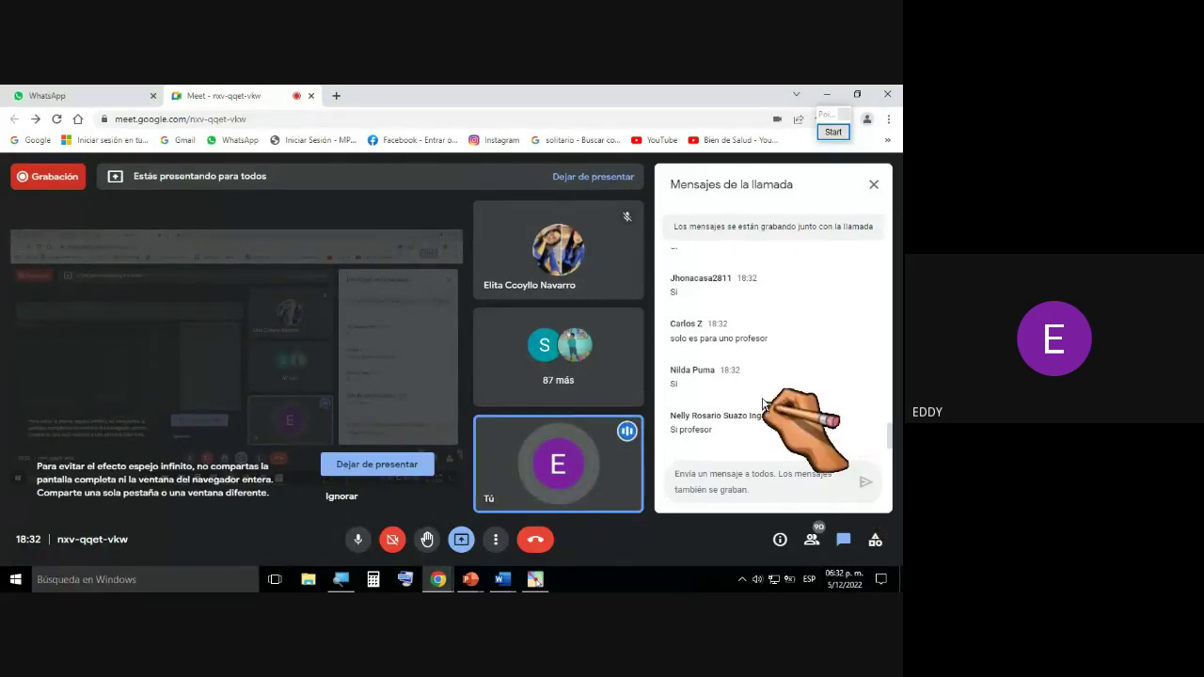
{"action": "scroll", "coordinate": [774, 394], "scroll_direction": "up", "scroll_amount": 5}
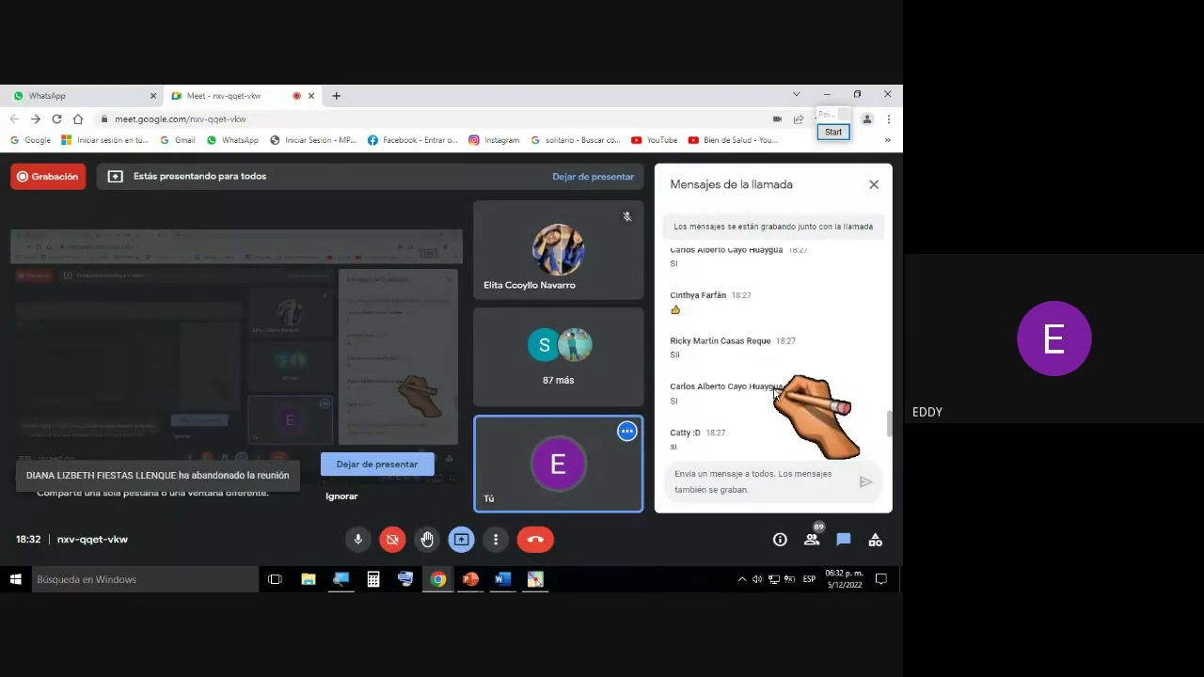
{"action": "scroll", "coordinate": [774, 393], "scroll_direction": "up", "scroll_amount": 6}
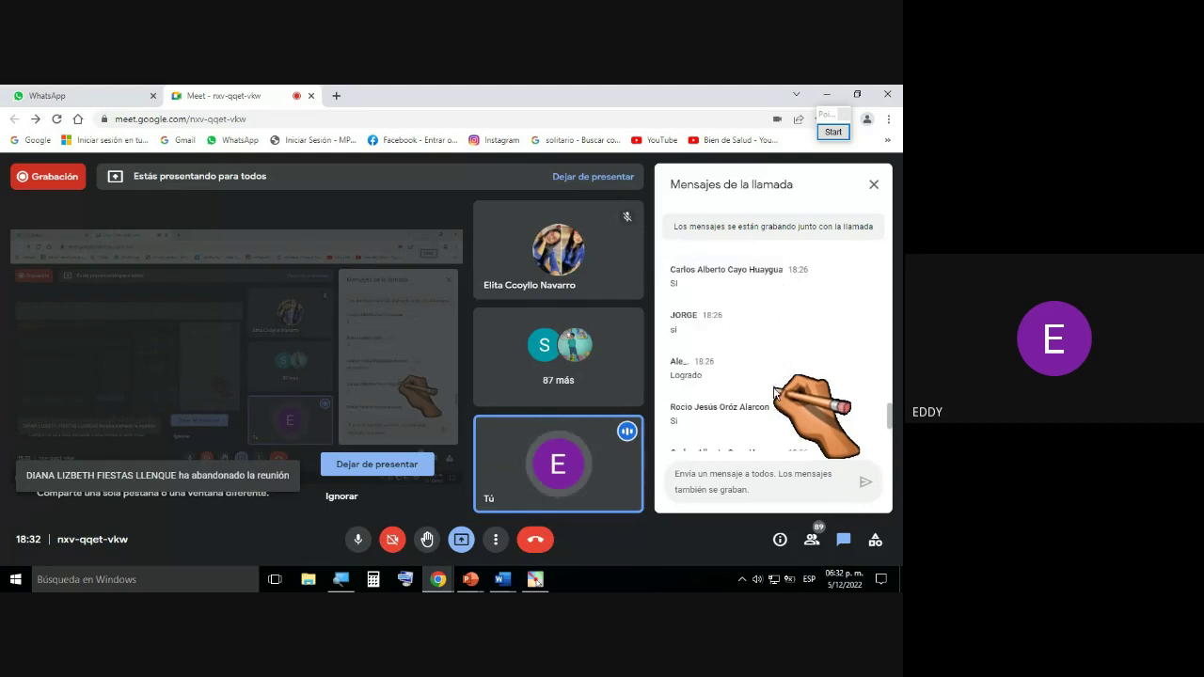
{"action": "scroll", "coordinate": [774, 393], "scroll_direction": "up", "scroll_amount": 8}
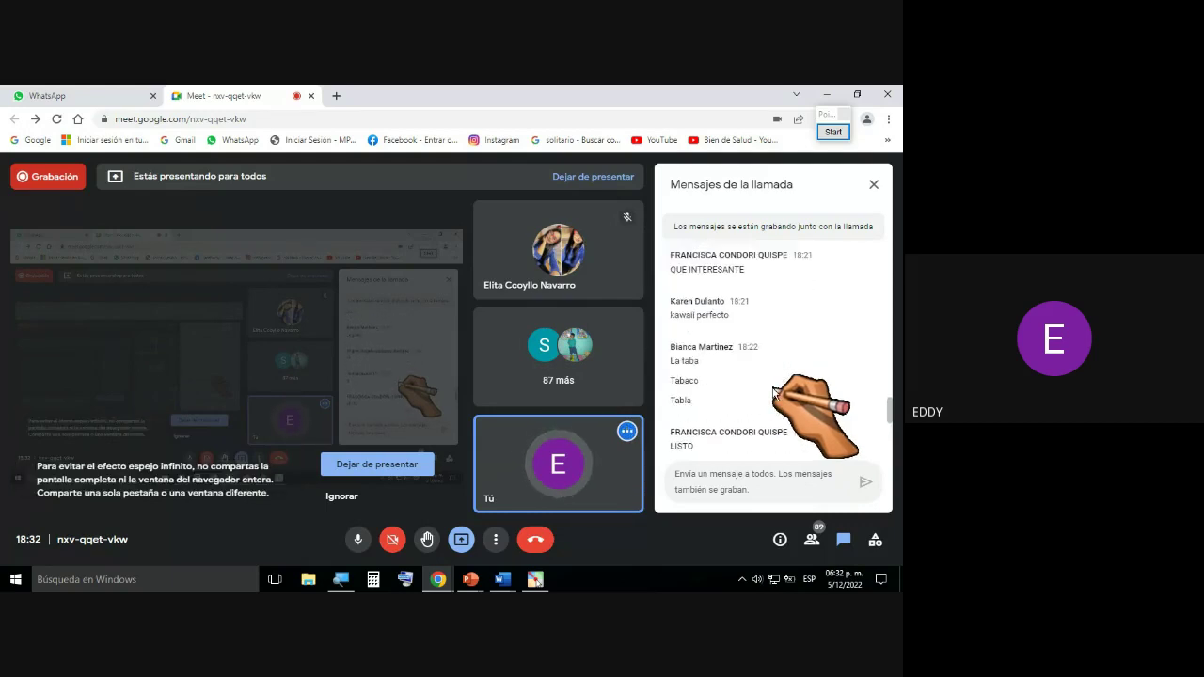
{"action": "scroll", "coordinate": [773, 394], "scroll_direction": "up", "scroll_amount": 8}
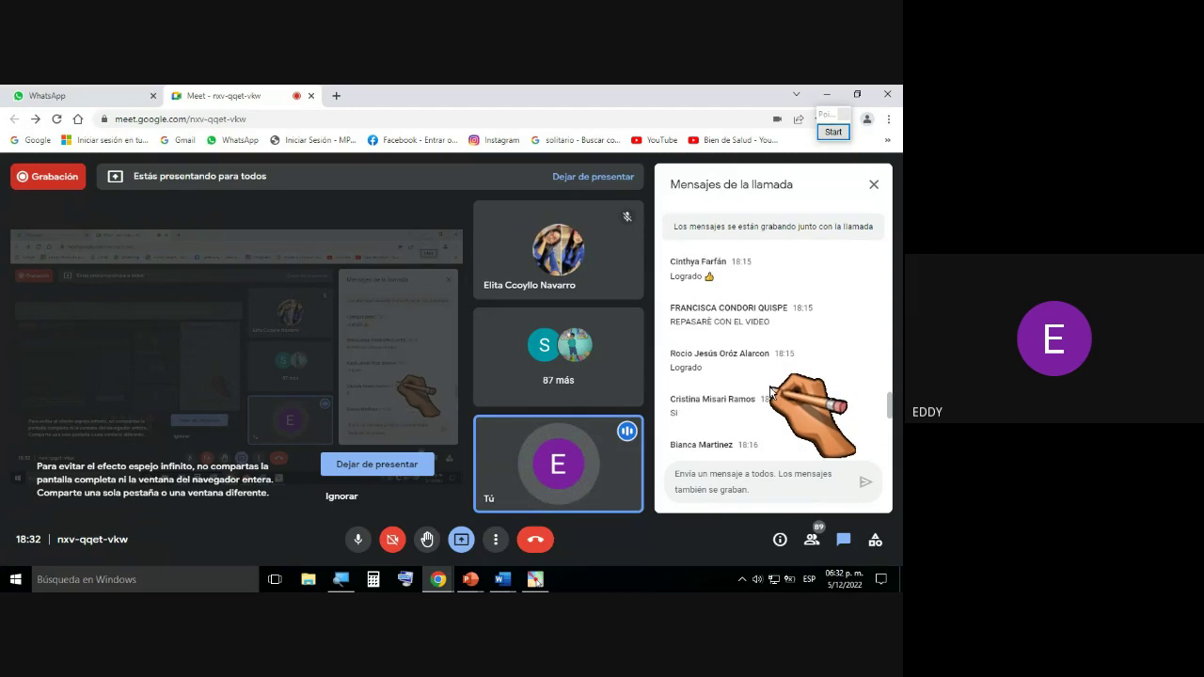
{"action": "scroll", "coordinate": [771, 394], "scroll_direction": "up", "scroll_amount": 2}
{"action": "scroll", "coordinate": [771, 390], "scroll_direction": "up", "scroll_amount": 3}
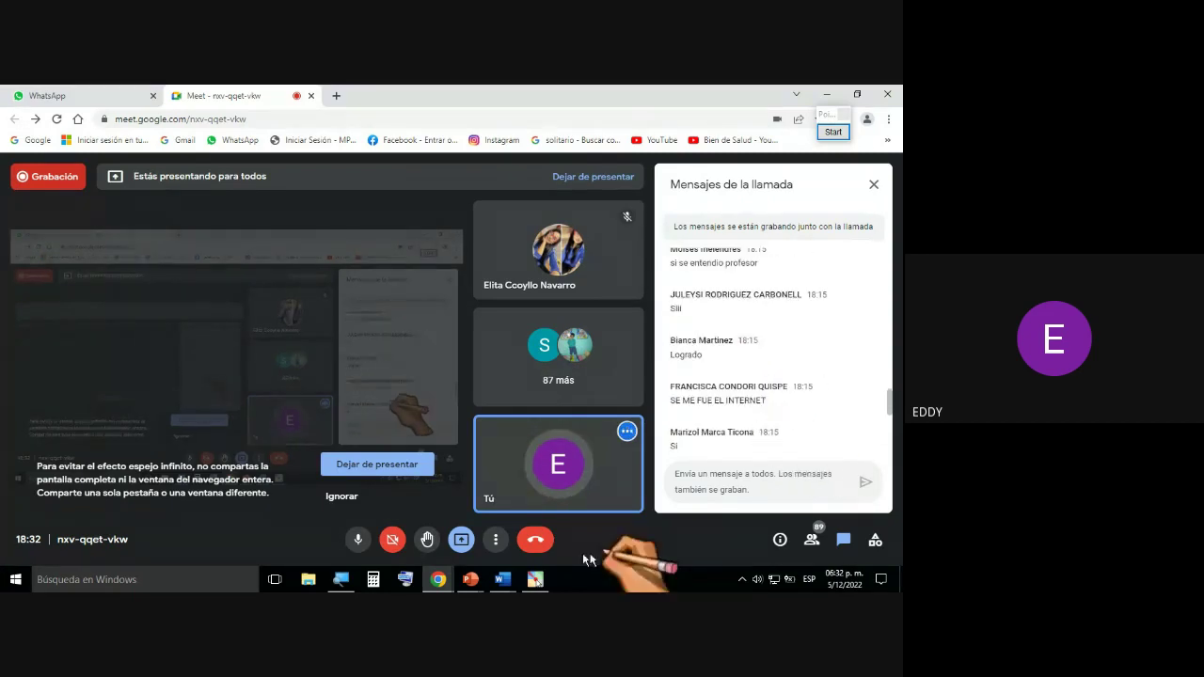
Step: Switch back to the Word document and place the cursor in the Concepto entry of the table of contents on page 1
{"action": "mouse_move", "coordinate": [504, 581]}
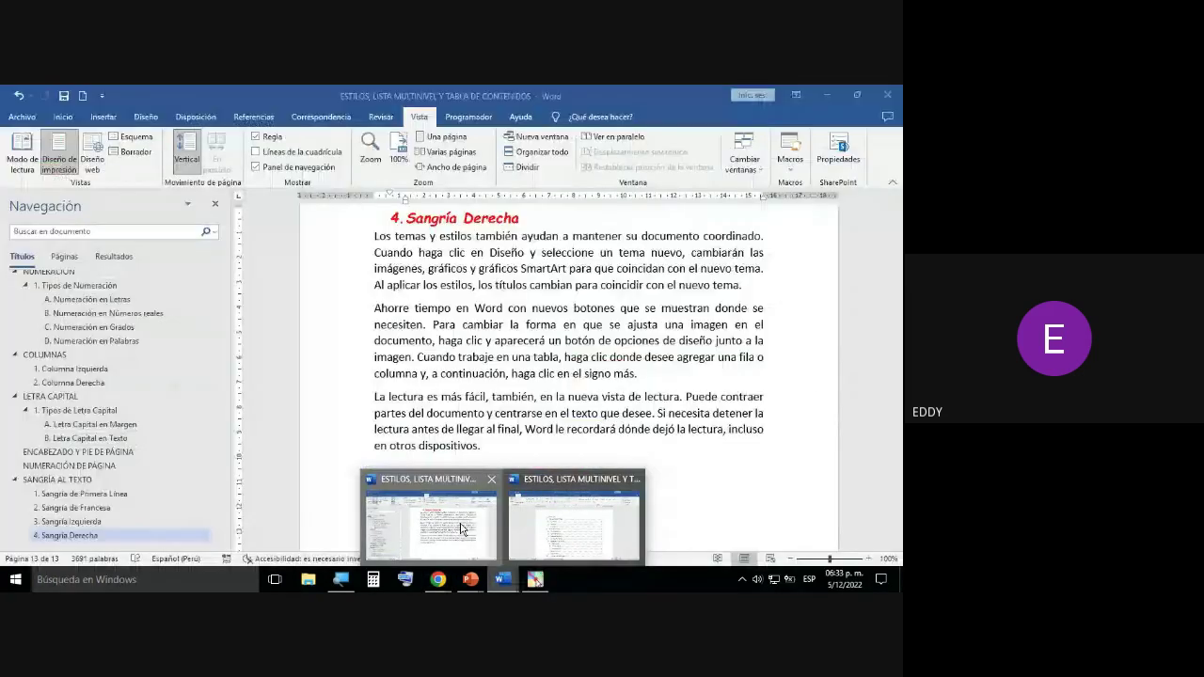
{"action": "left_click", "coordinate": [461, 530]}
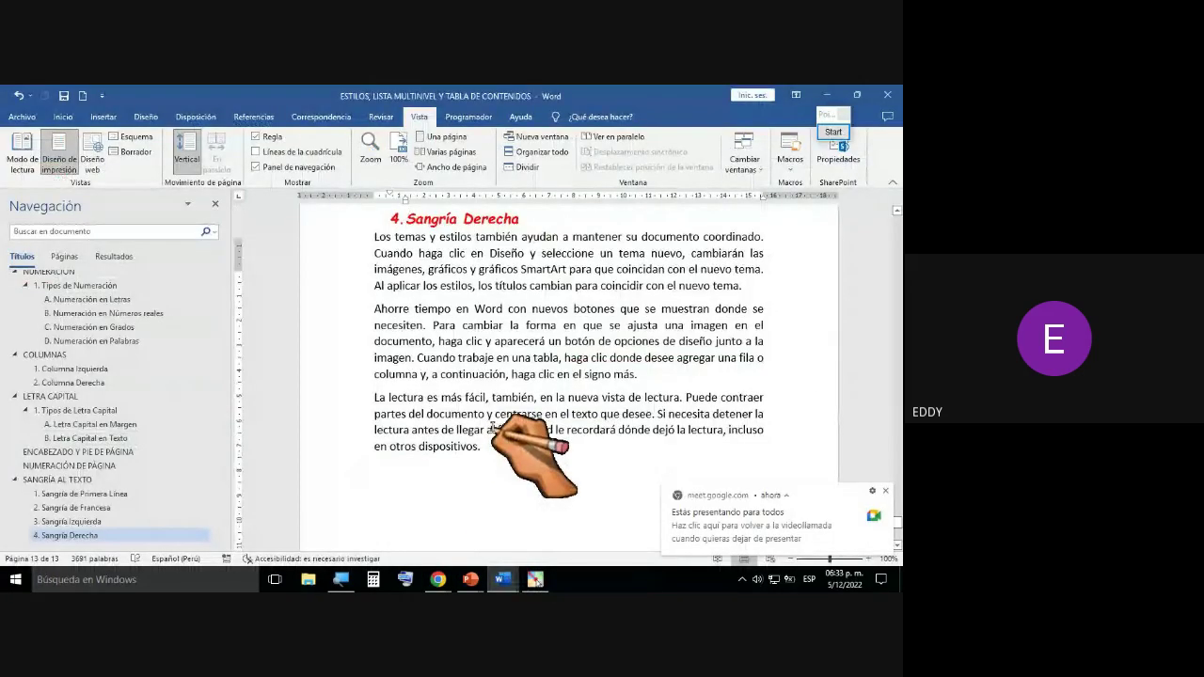
{"action": "scroll", "coordinate": [576, 375], "scroll_direction": "up", "scroll_amount": 10}
{"action": "scroll", "coordinate": [575, 374], "scroll_direction": "up", "scroll_amount": 3}
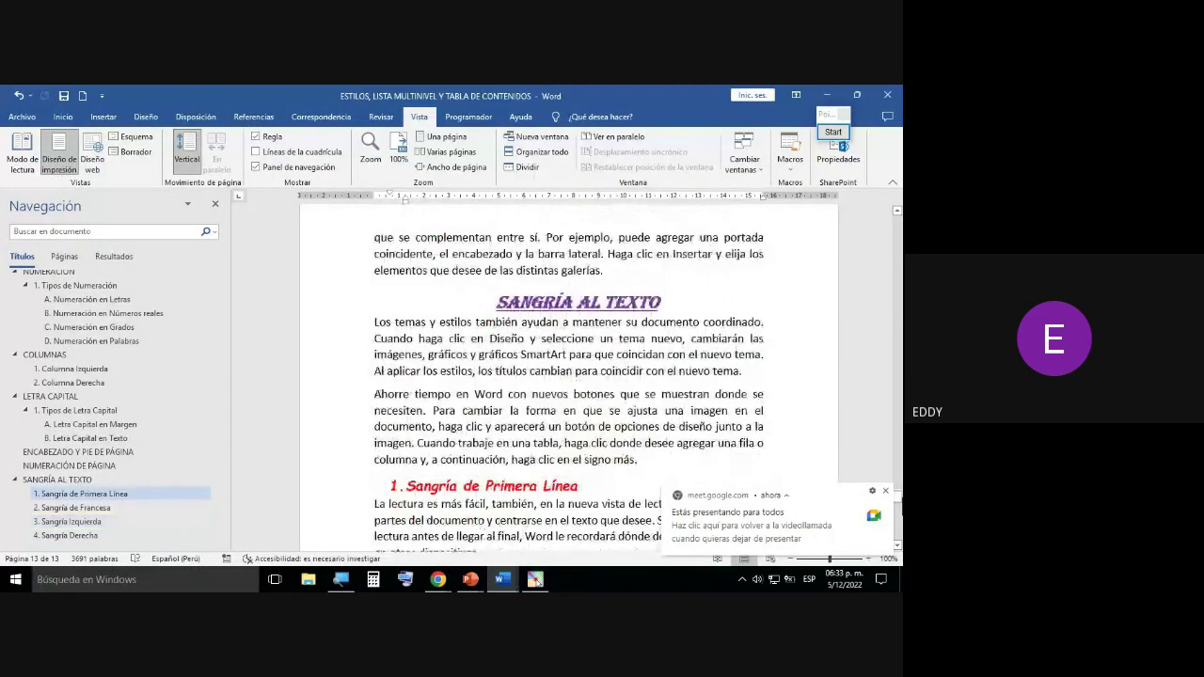
{"action": "left_click_drag", "start_coordinate": [899, 495], "coordinate": [896, 220]}
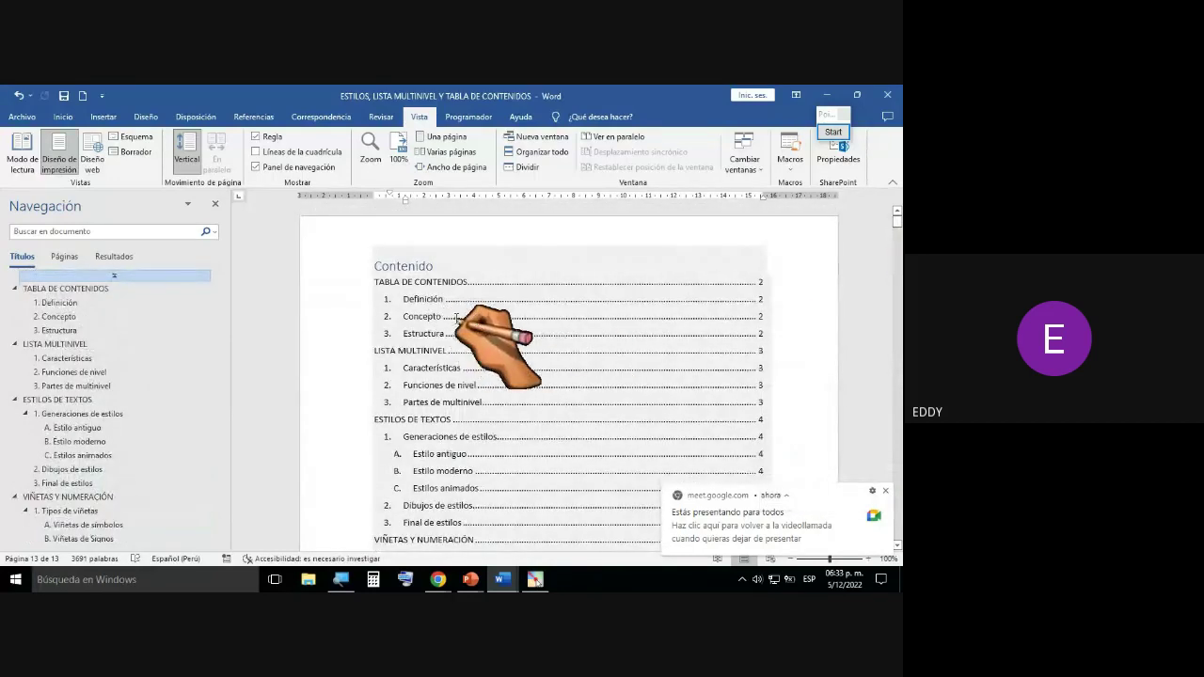
{"action": "left_click", "coordinate": [475, 322]}
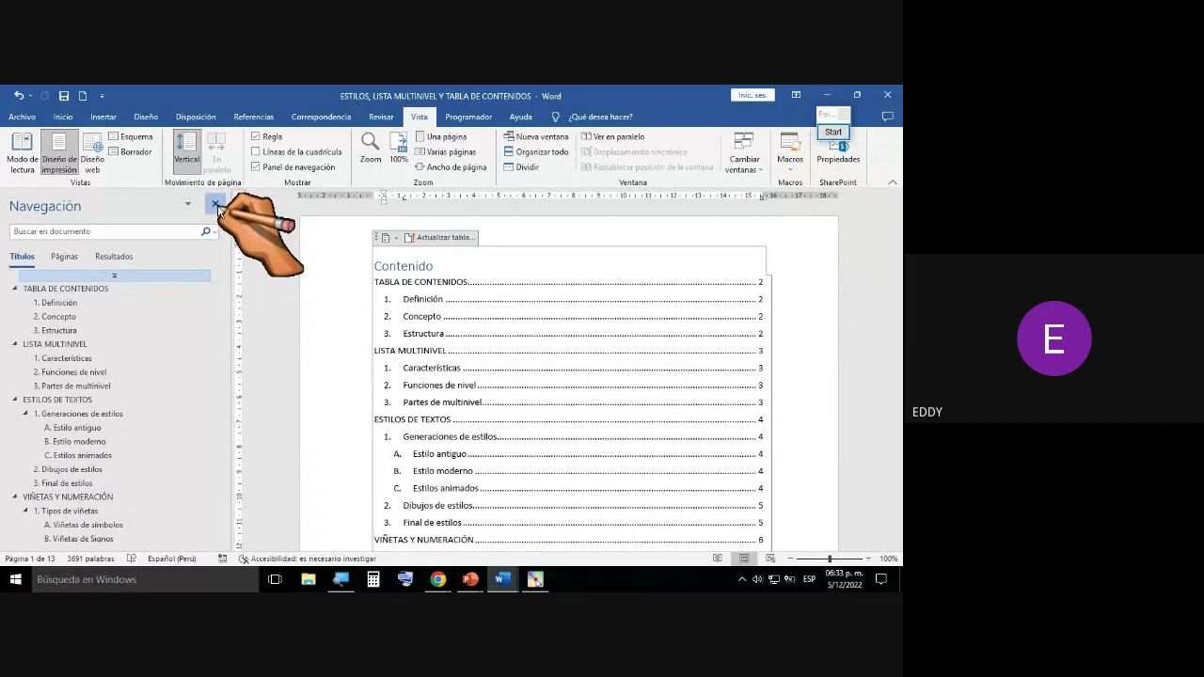
Step: Hide the Panel de navegación, show it again, and close it once more
{"action": "left_click", "coordinate": [216, 206]}
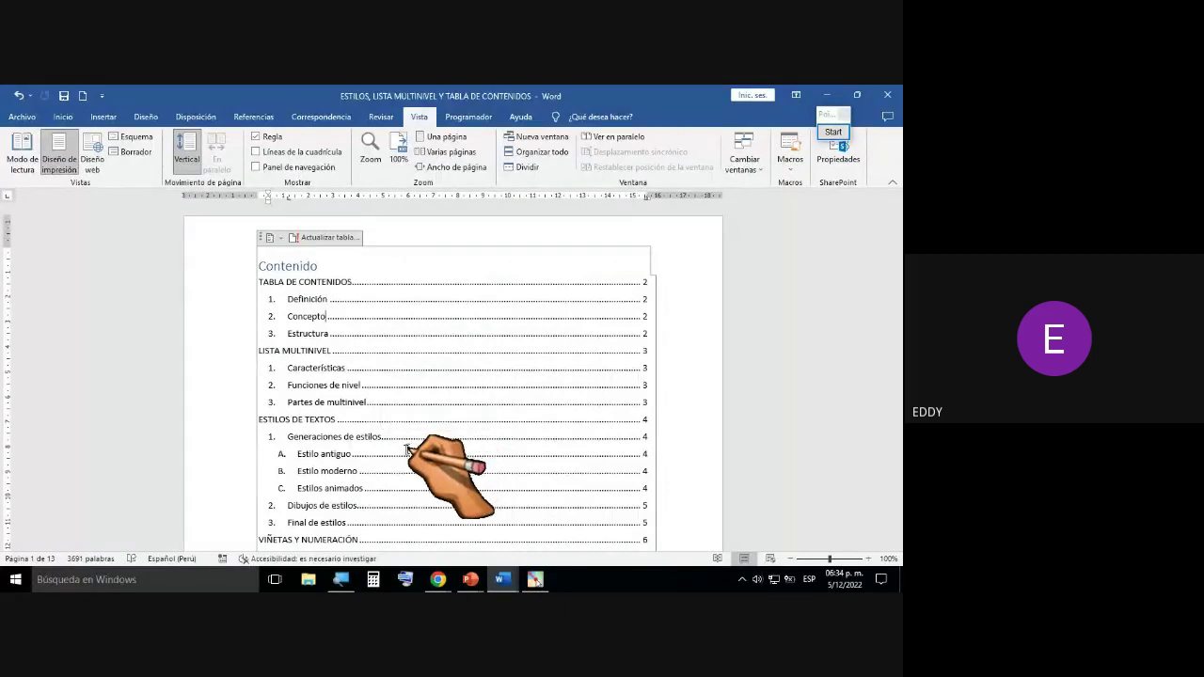
{"action": "left_click", "coordinate": [300, 168]}
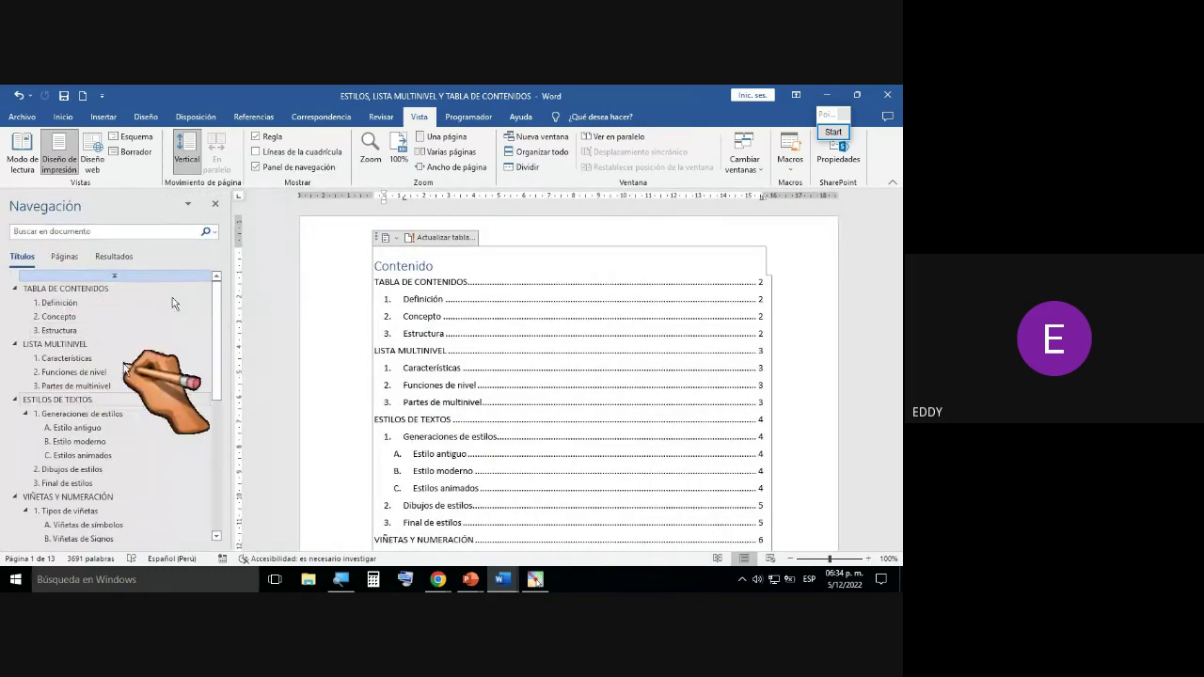
{"action": "left_click", "coordinate": [216, 204]}
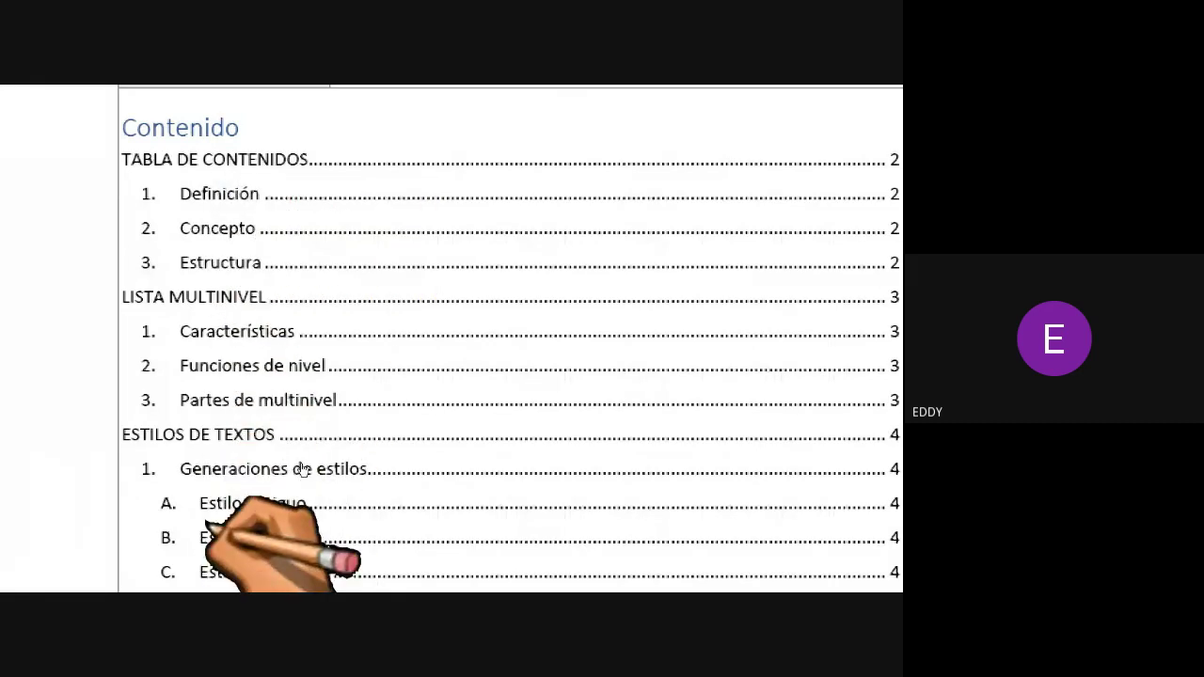
Step: Follow the Estilos de textos entry in the table of contents to its section, then return to the contents page
{"action": "left_click", "coordinate": [228, 435]}
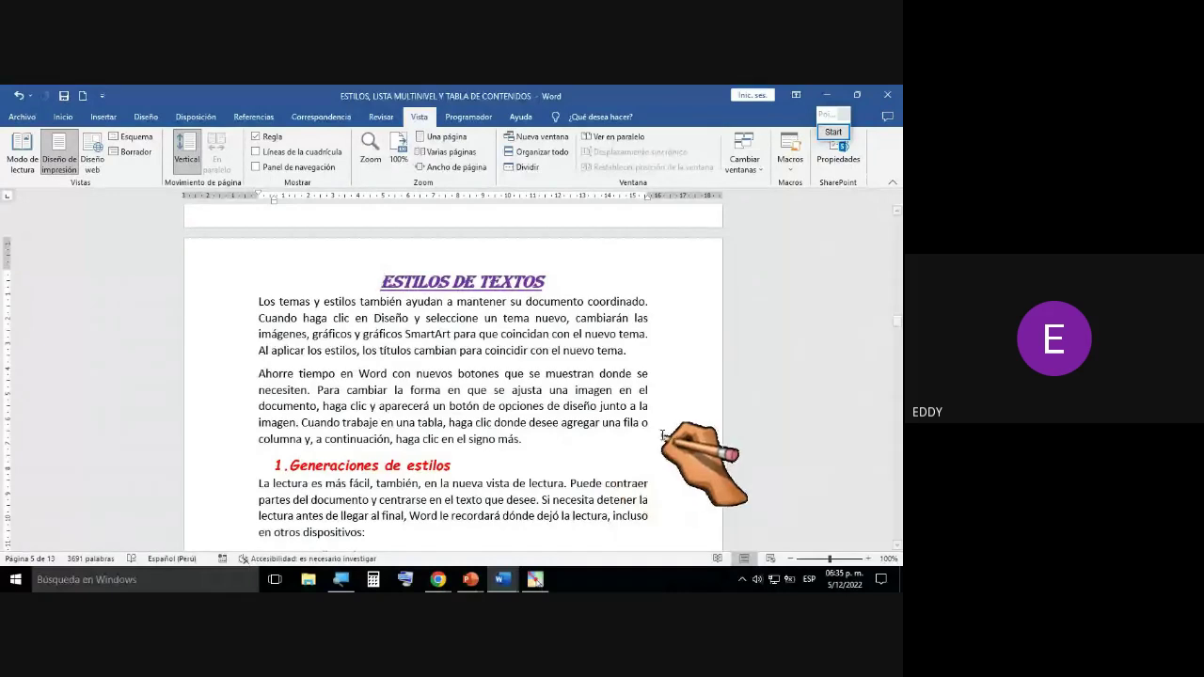
{"action": "scroll", "coordinate": [659, 431], "scroll_direction": "up", "scroll_amount": 6}
{"action": "scroll", "coordinate": [661, 429], "scroll_direction": "up", "scroll_amount": 5}
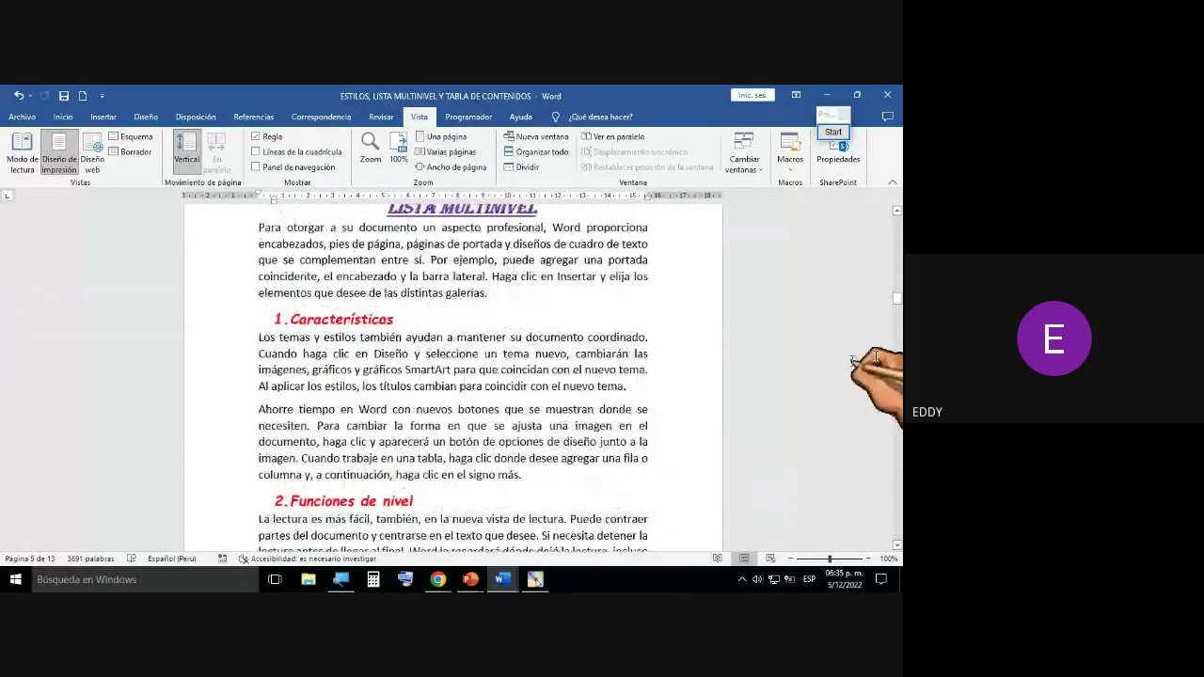
{"action": "left_click_drag", "start_coordinate": [898, 306], "coordinate": [899, 221]}
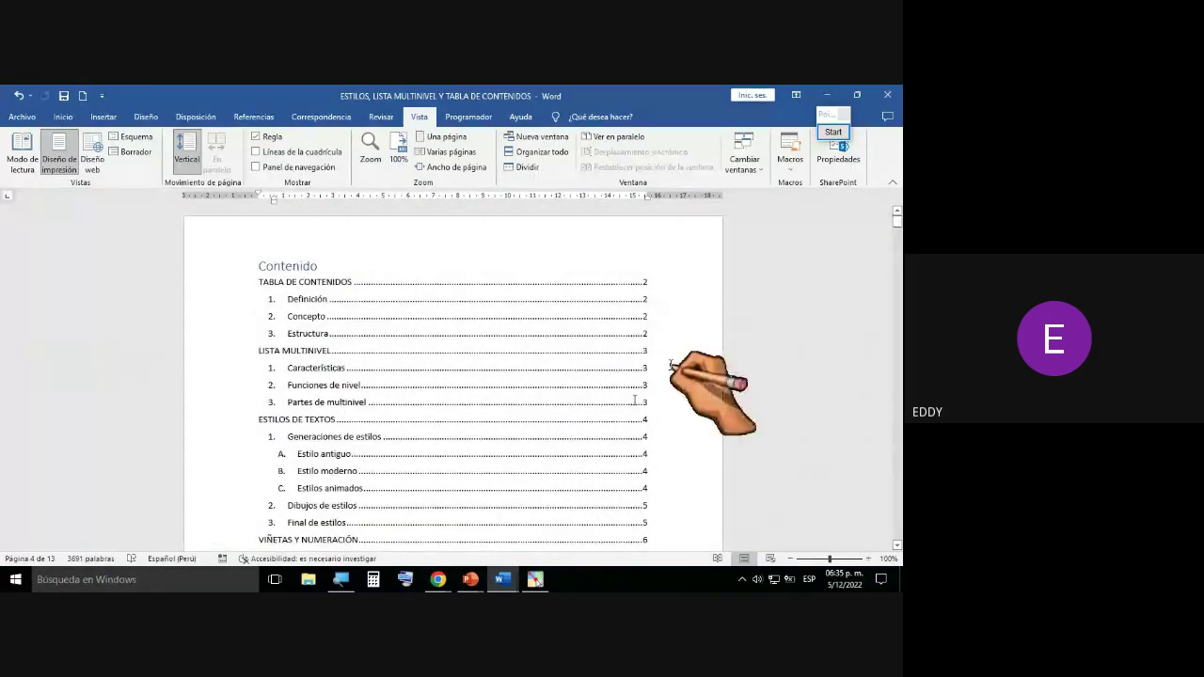
Step: Follow the Dibujos de estilos entry in the table of contents to its section, then go back to page 1
{"action": "left_click", "coordinate": [574, 475]}
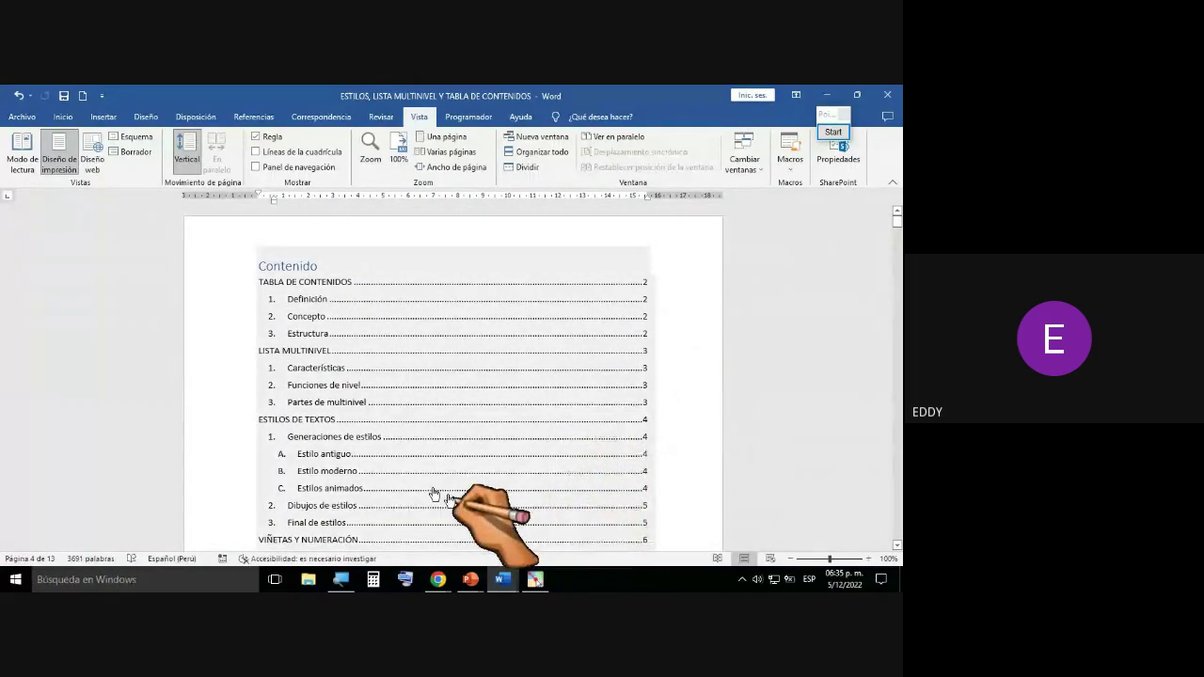
{"action": "left_click", "coordinate": [335, 513], "text": "ctrl"}
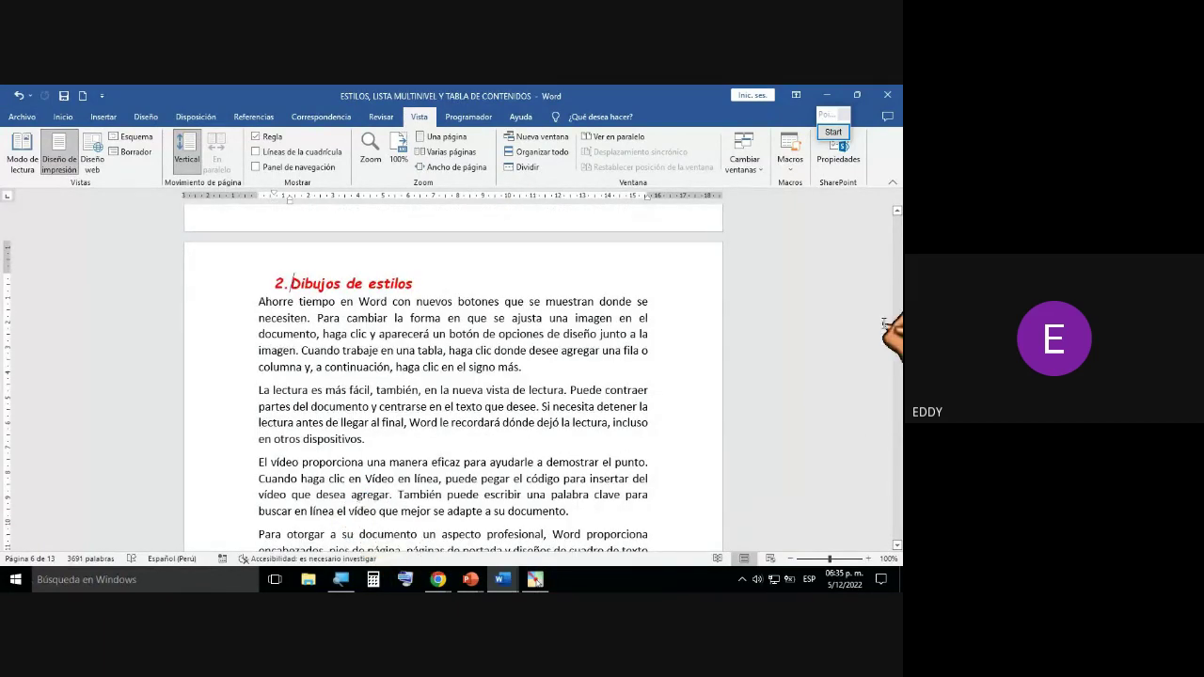
{"action": "left_click_drag", "start_coordinate": [898, 353], "coordinate": [899, 211]}
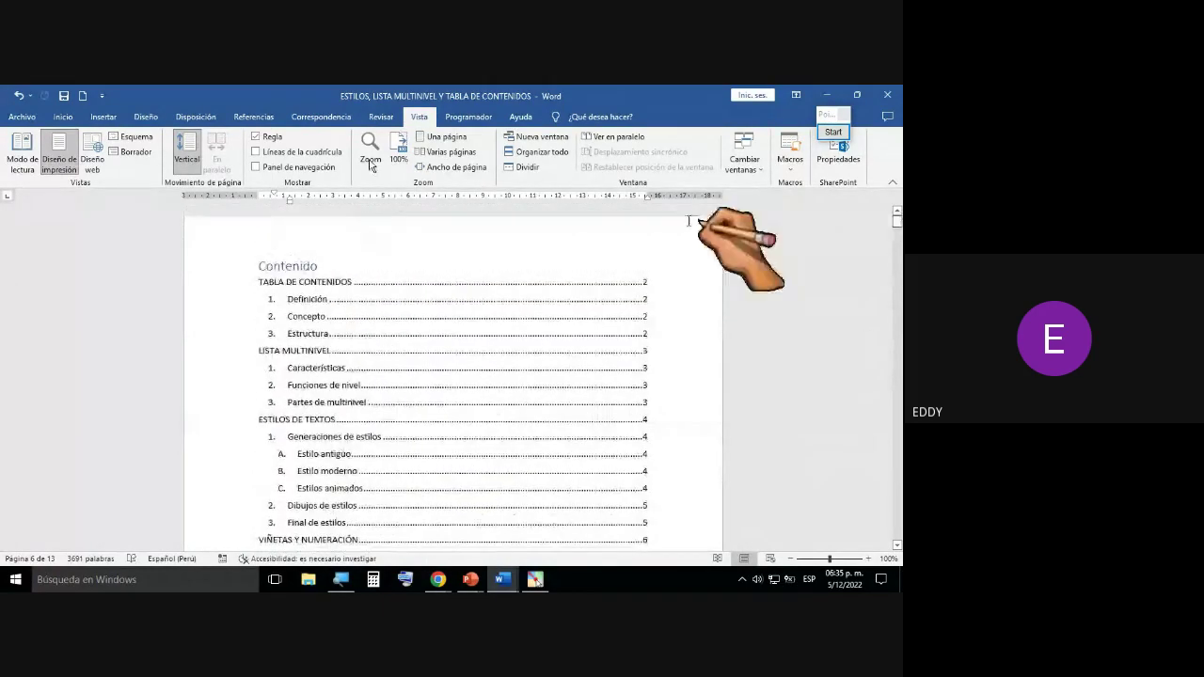
Step: Show the Panel de navegación, visit Viñetas y numeración, Tabla de contenidos and Lista multinivel, and return to the table of contents
{"action": "left_click", "coordinate": [309, 170]}
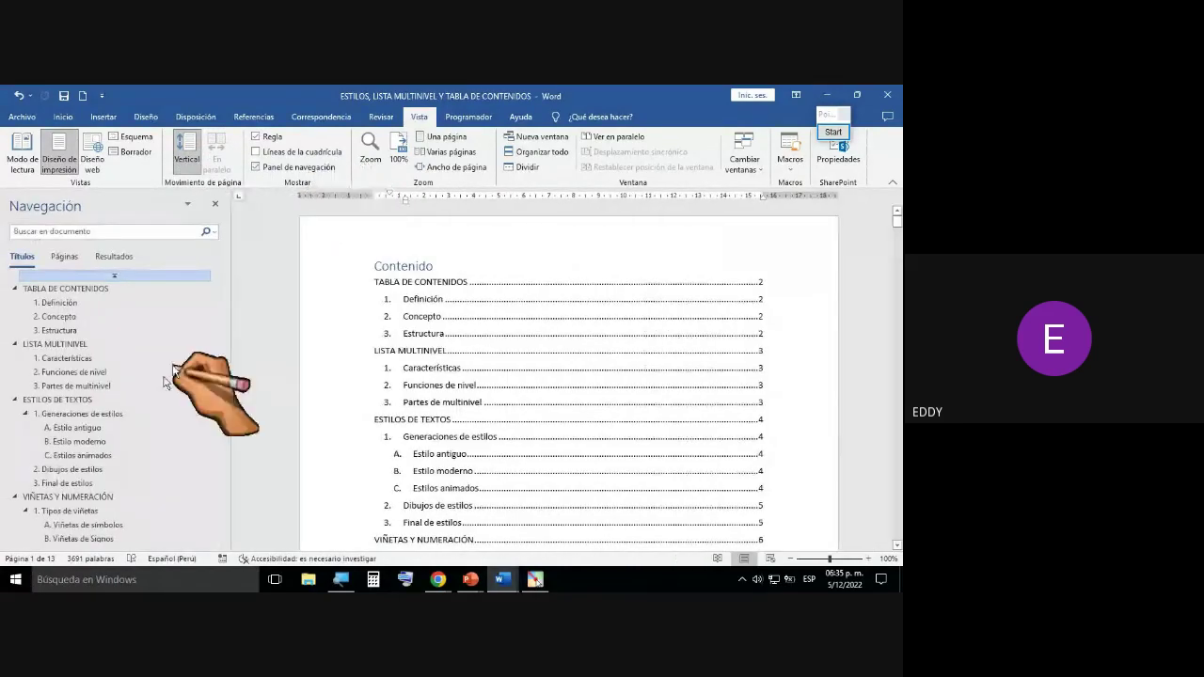
{"action": "left_click", "coordinate": [83, 501]}
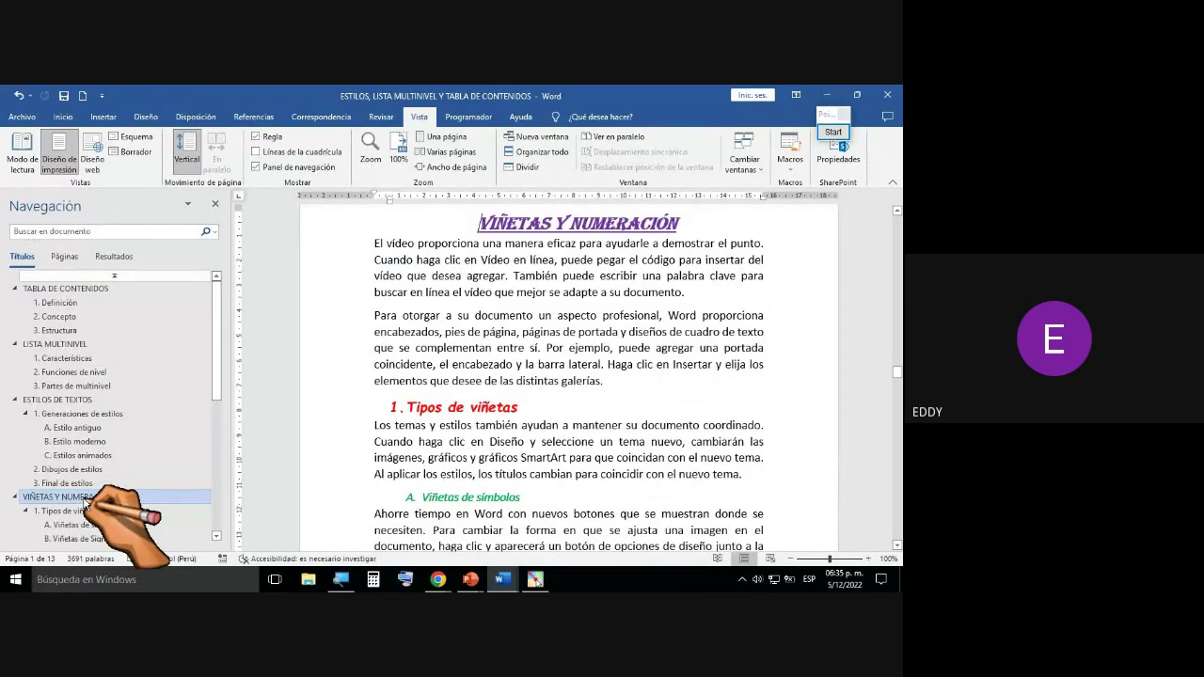
{"action": "left_click", "coordinate": [111, 290]}
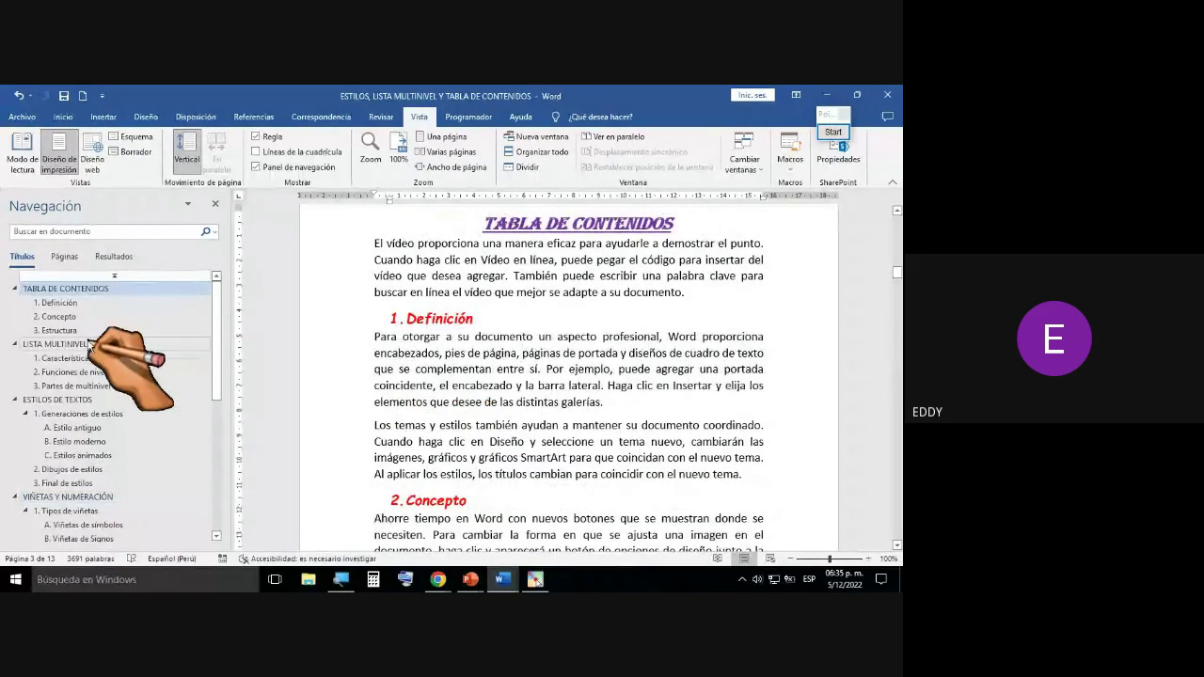
{"action": "left_click", "coordinate": [55, 345]}
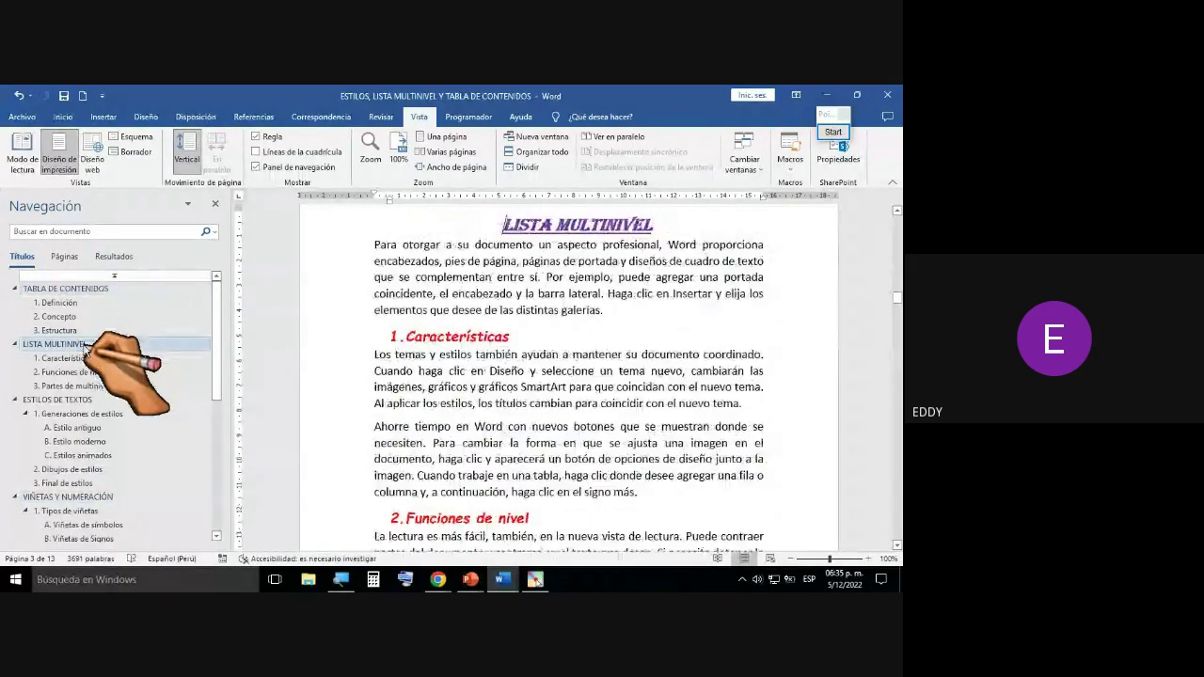
{"action": "left_click", "coordinate": [104, 288]}
{"action": "scroll", "coordinate": [371, 365], "scroll_direction": "up", "scroll_amount": 15}
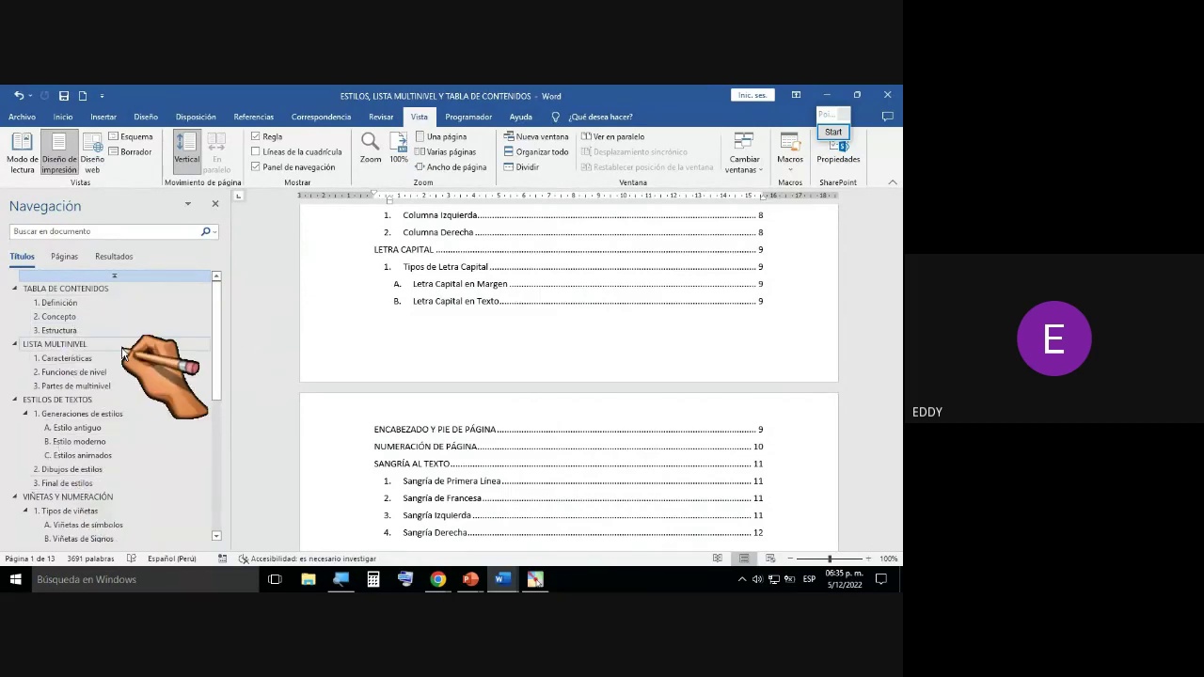
Step: Jump to the Sangría al texto section through the navigation headings, then back to the Tabla de contenidos section
{"action": "scroll", "coordinate": [75, 508], "scroll_direction": "down", "scroll_amount": 10}
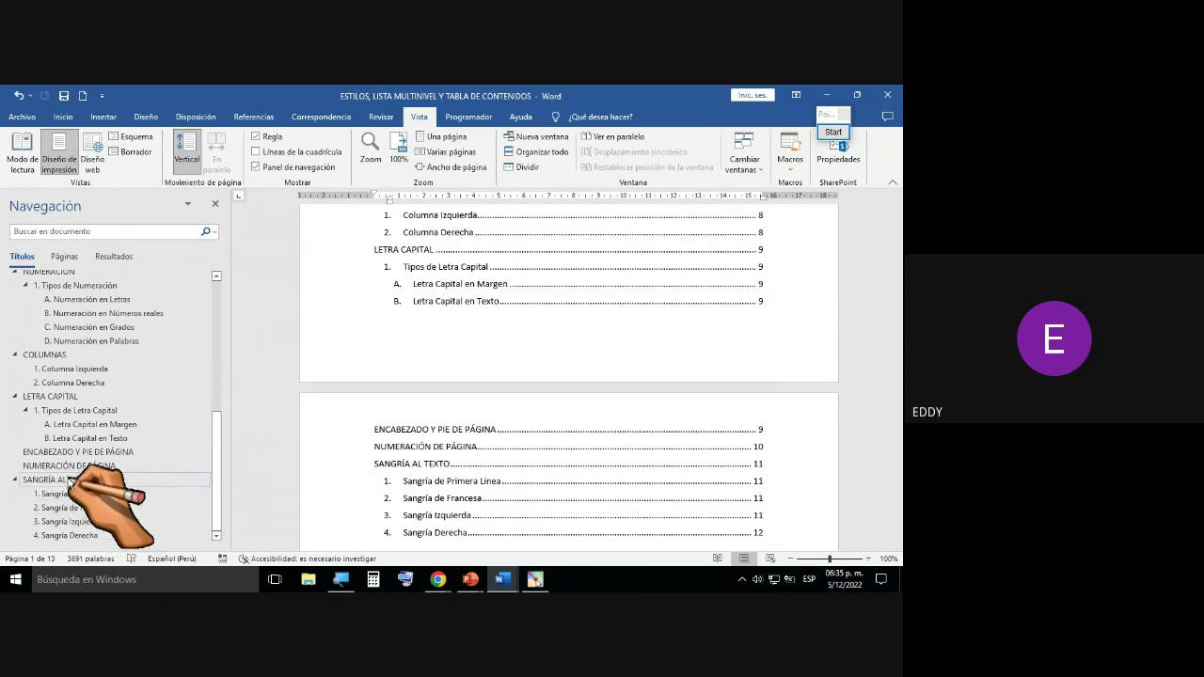
{"action": "left_click", "coordinate": [69, 484]}
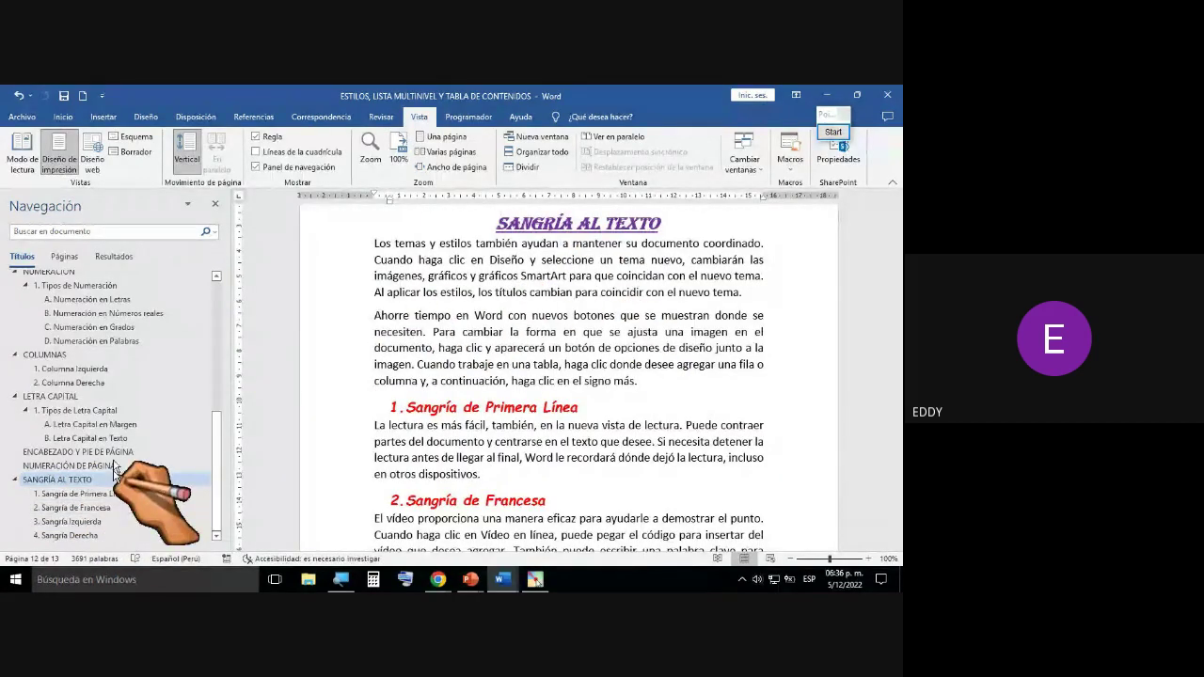
{"action": "scroll", "coordinate": [149, 454], "scroll_direction": "up", "scroll_amount": 7}
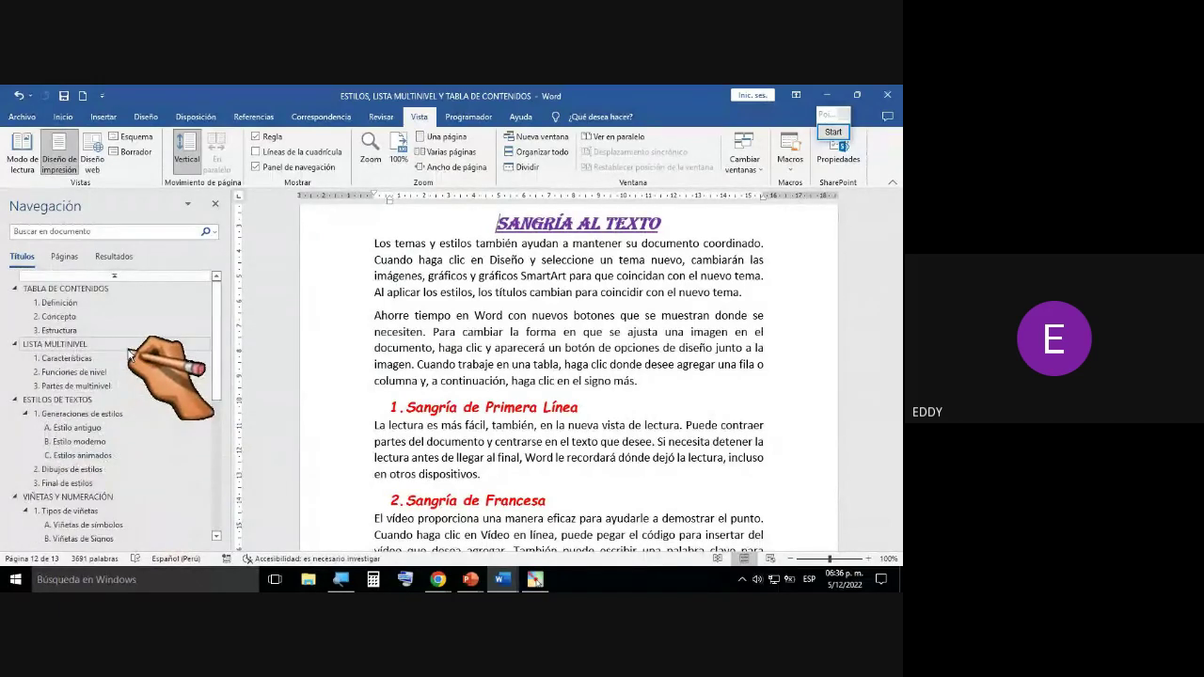
{"action": "left_click", "coordinate": [85, 291]}
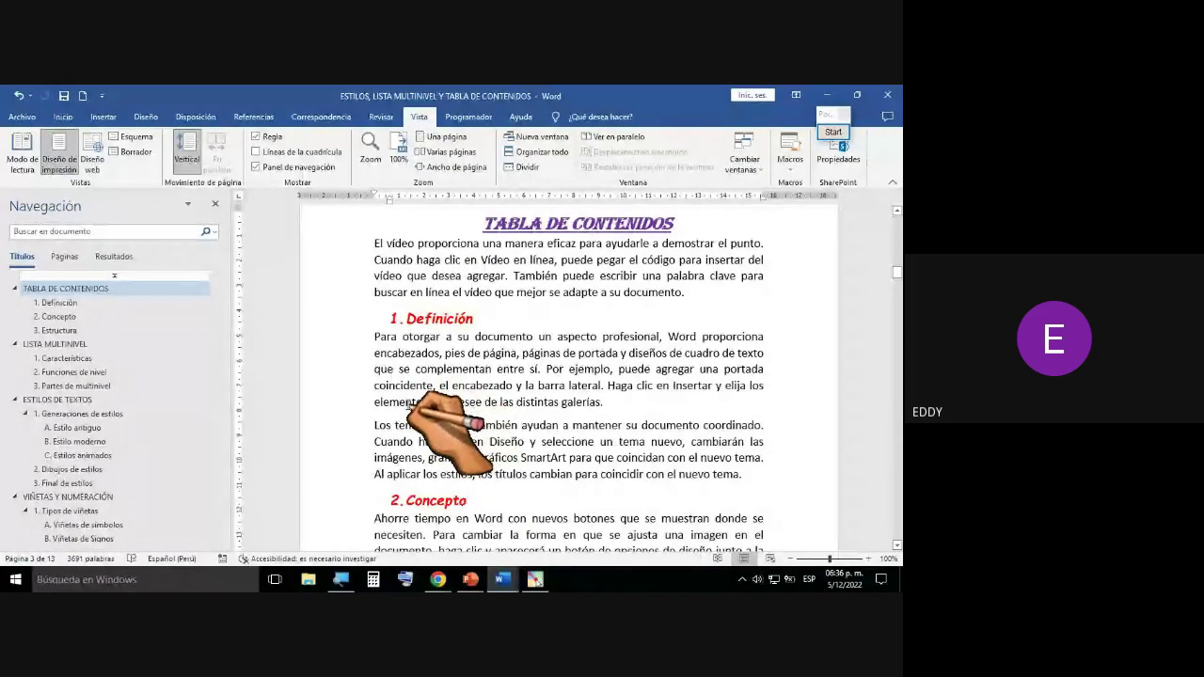
Step: Close the Panel de navegación and return to the table of contents on page 1
{"action": "left_click", "coordinate": [214, 204]}
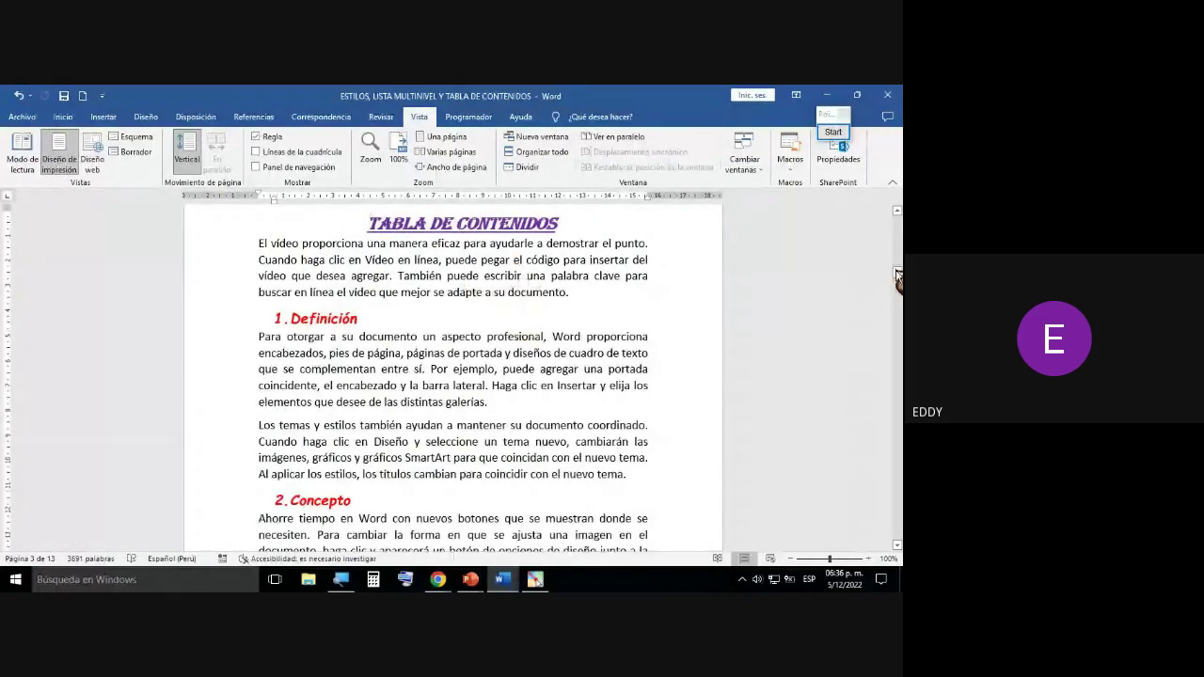
{"action": "left_click_drag", "start_coordinate": [897, 278], "coordinate": [896, 224]}
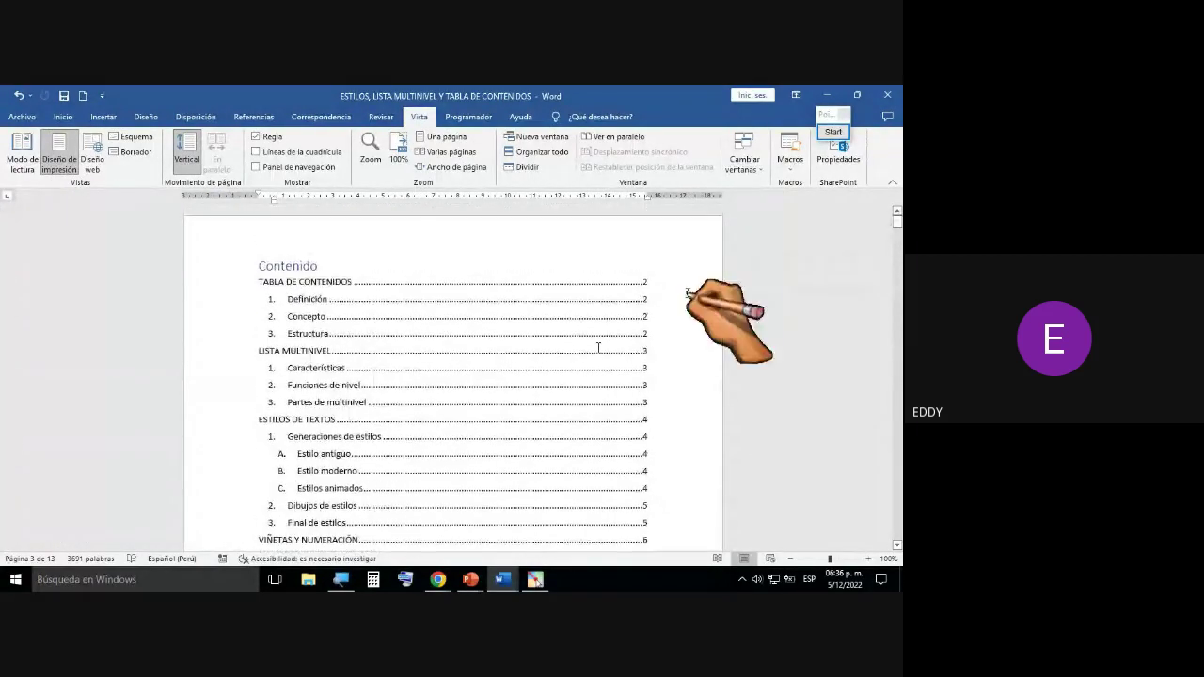
Step: Follow the SANGRÍA AL TEXTO entry in the table of contents to its section
{"action": "left_click", "coordinate": [599, 347]}
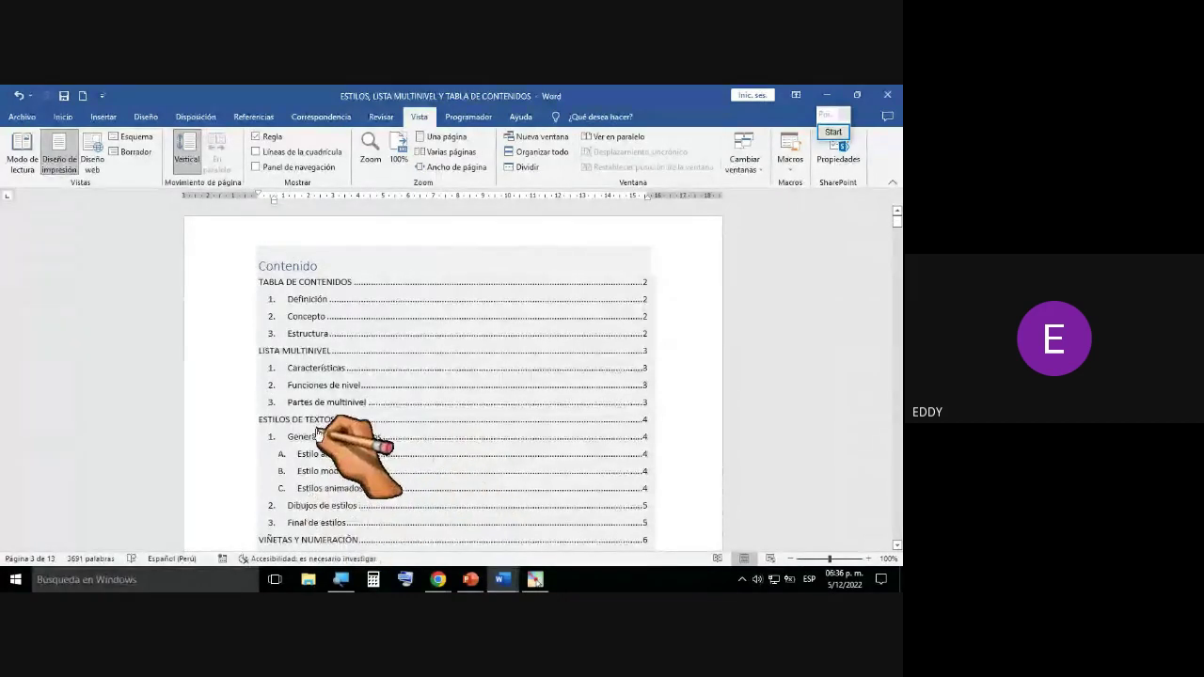
{"action": "scroll", "coordinate": [367, 492], "scroll_direction": "down", "scroll_amount": 5}
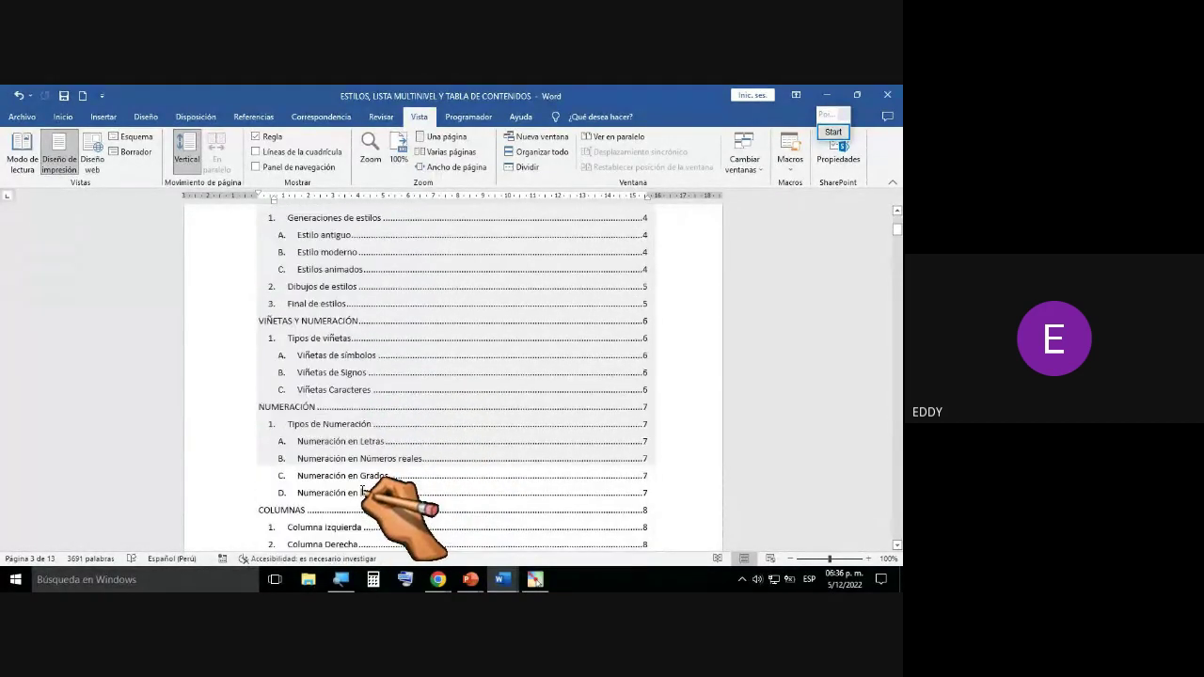
{"action": "scroll", "coordinate": [362, 491], "scroll_direction": "down", "scroll_amount": 9}
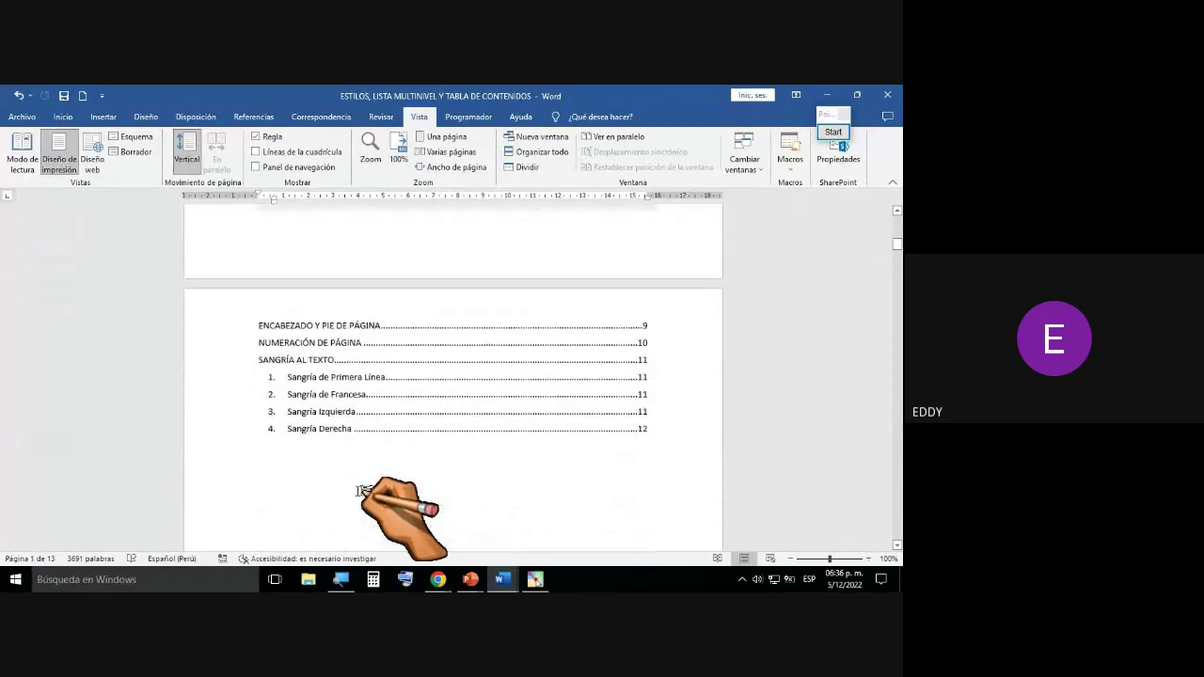
{"action": "left_click", "coordinate": [319, 364]}
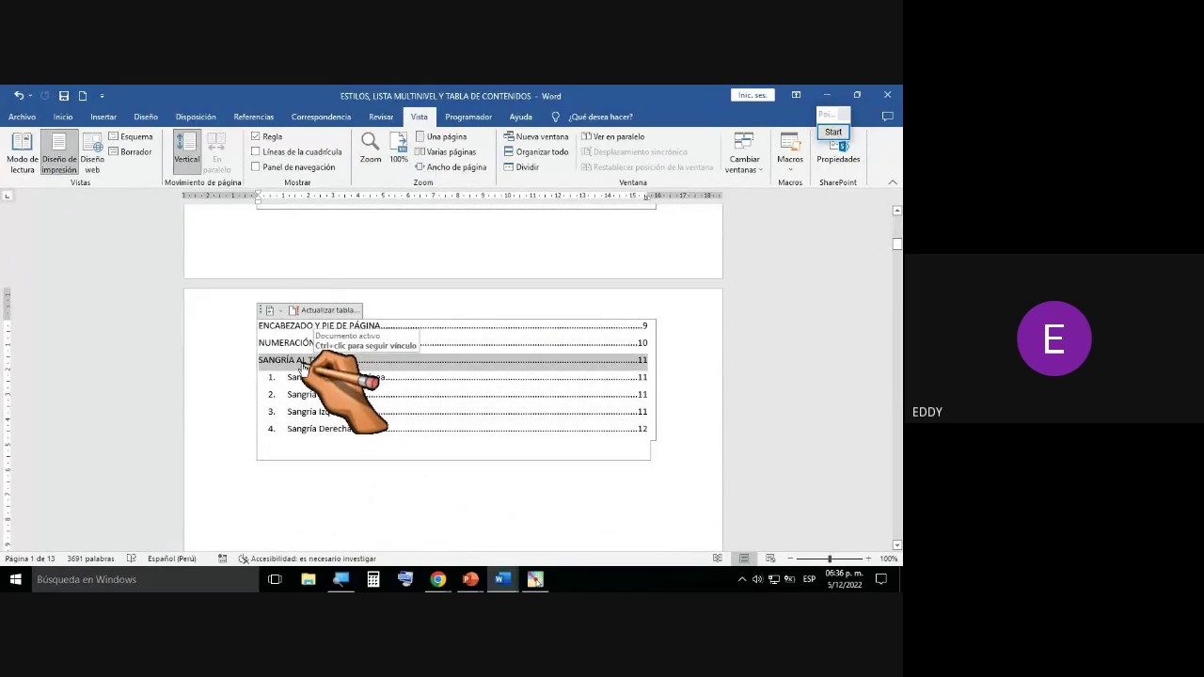
{"action": "left_click", "coordinate": [302, 365], "text": "ctrl"}
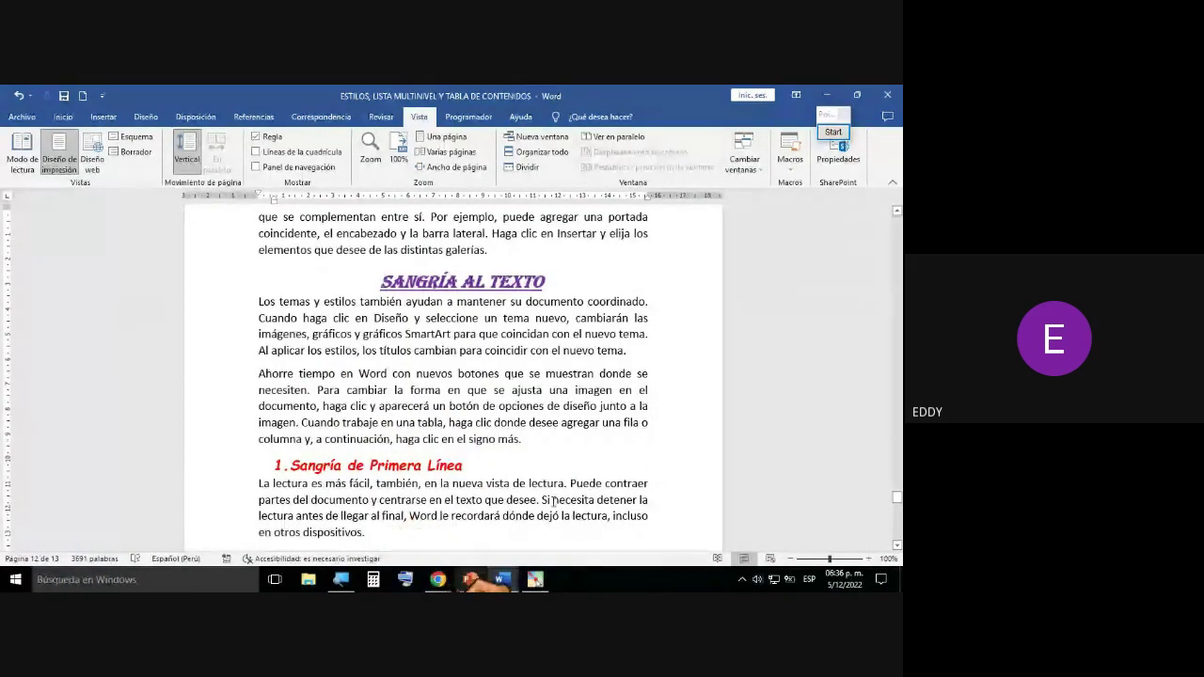
{"action": "scroll", "coordinate": [596, 404], "scroll_direction": "up", "scroll_amount": 4}
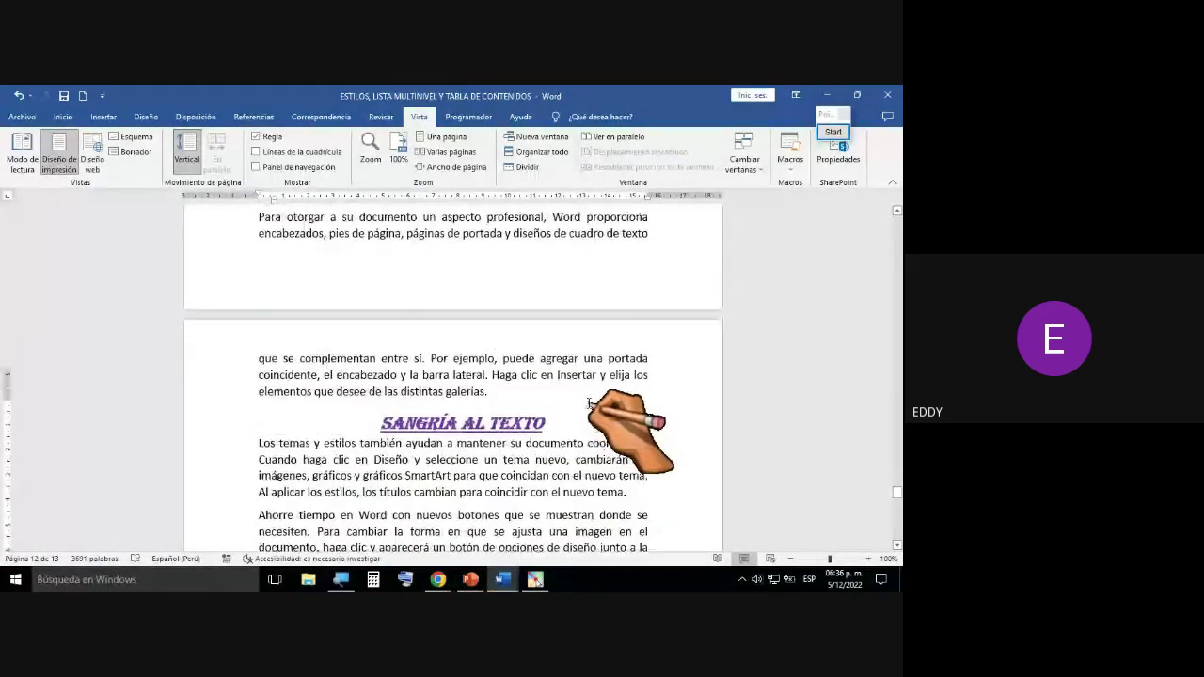
{"action": "scroll", "coordinate": [584, 412], "scroll_direction": "down", "scroll_amount": 3}
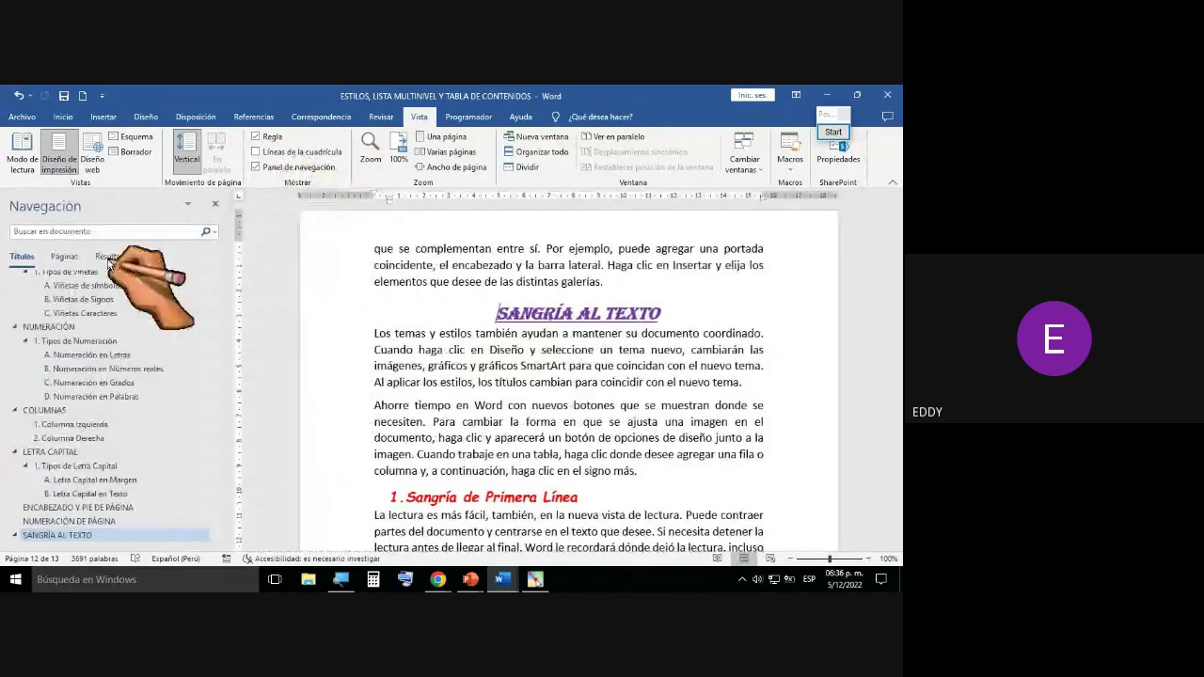
Step: Show the Panel de navegación, jump to the TABLA DE CONTENIDOS heading, and return to the table of contents on page 1
{"action": "scroll", "coordinate": [99, 344], "scroll_direction": "up", "scroll_amount": 5}
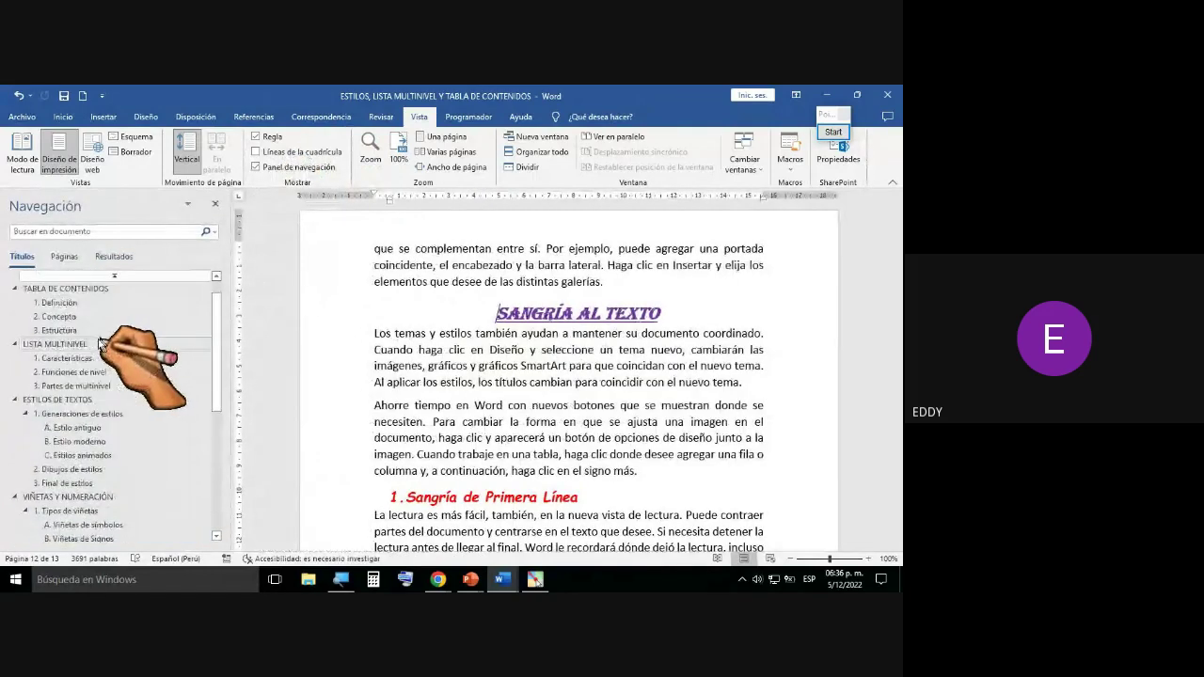
{"action": "left_click", "coordinate": [89, 291]}
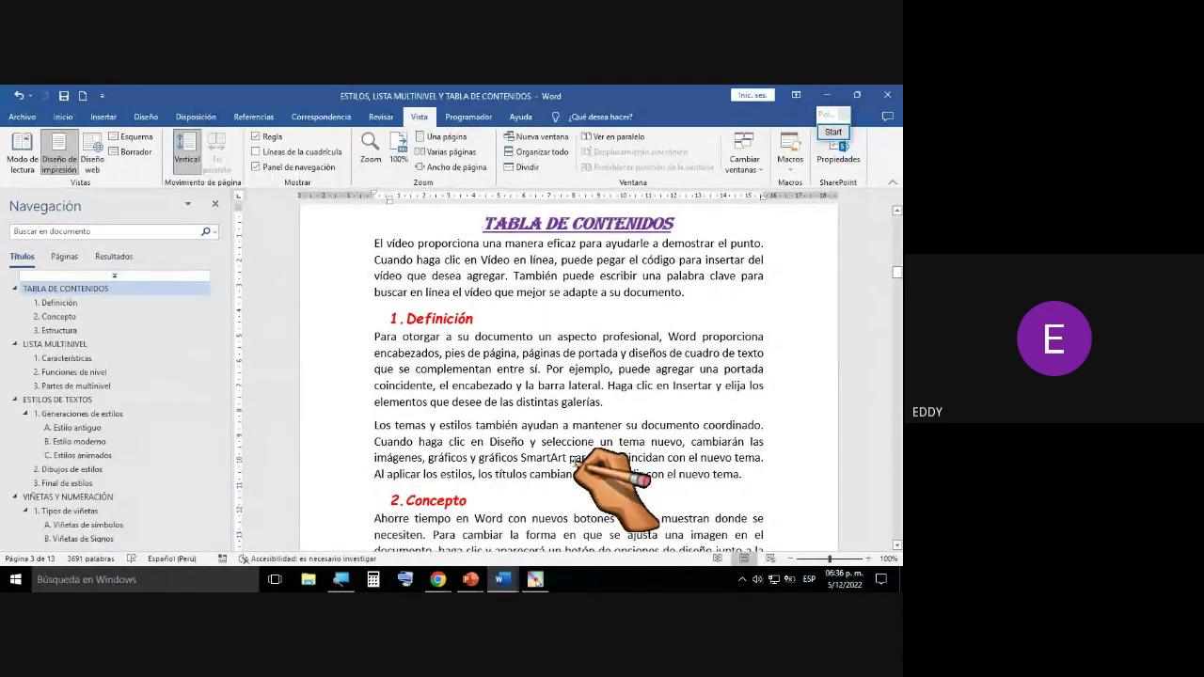
{"action": "scroll", "coordinate": [576, 461], "scroll_direction": "up", "scroll_amount": 6}
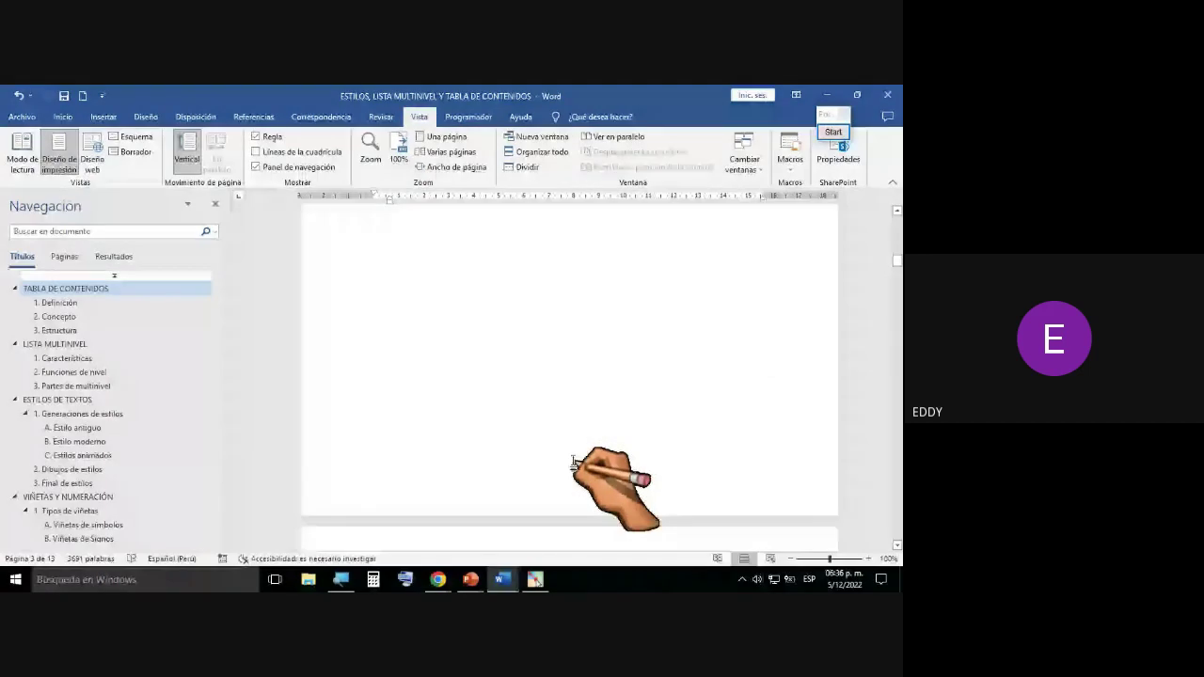
{"action": "scroll", "coordinate": [575, 461], "scroll_direction": "up", "scroll_amount": 15}
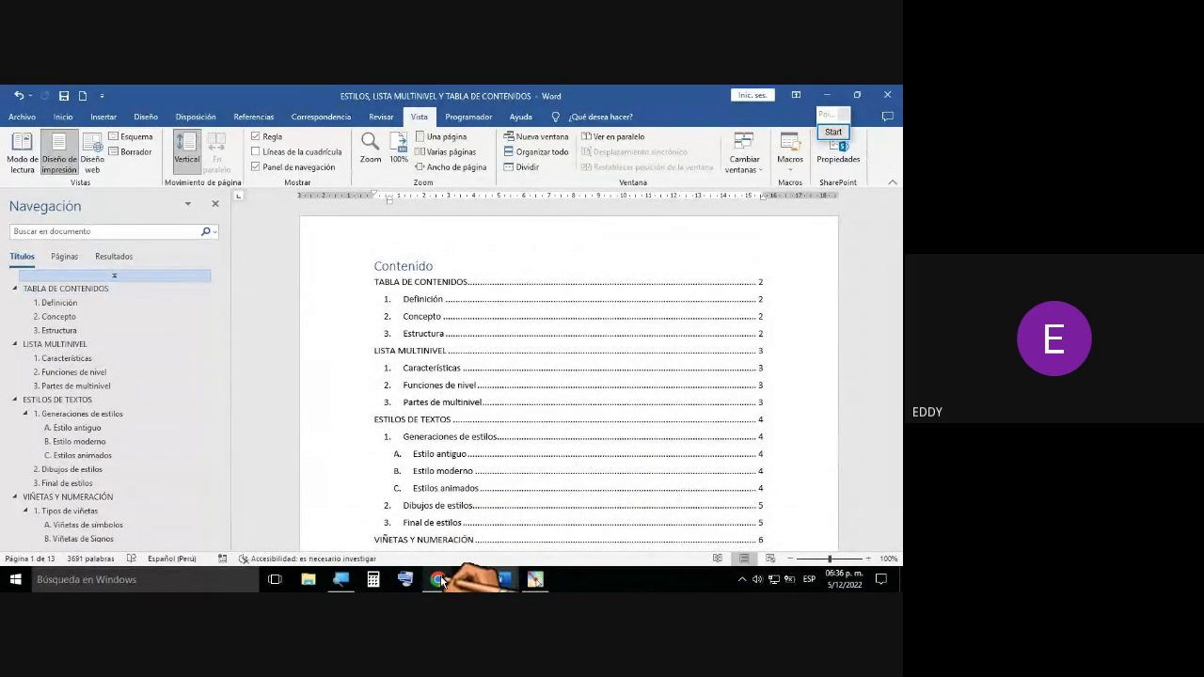
Step: Switch to the Google Meet call in Chrome and dismiss the raised-hands notice
{"action": "mouse_move", "coordinate": [442, 580]}
{"action": "left_click", "coordinate": [428, 487]}
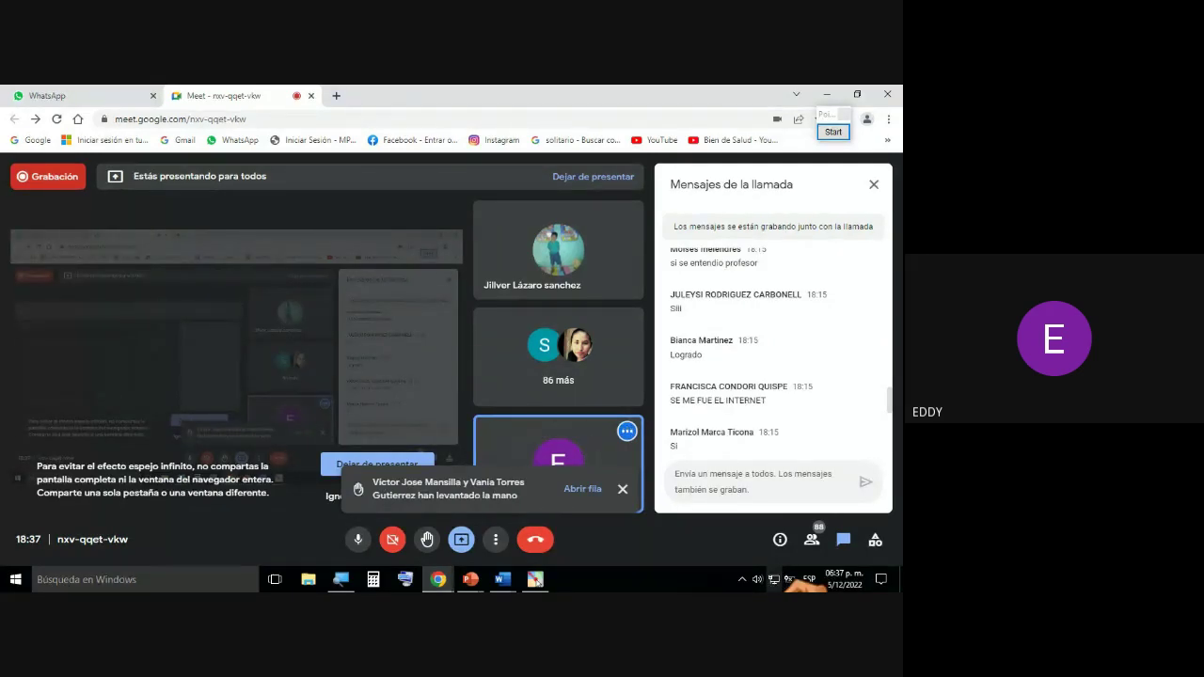
{"action": "left_click", "coordinate": [622, 490]}
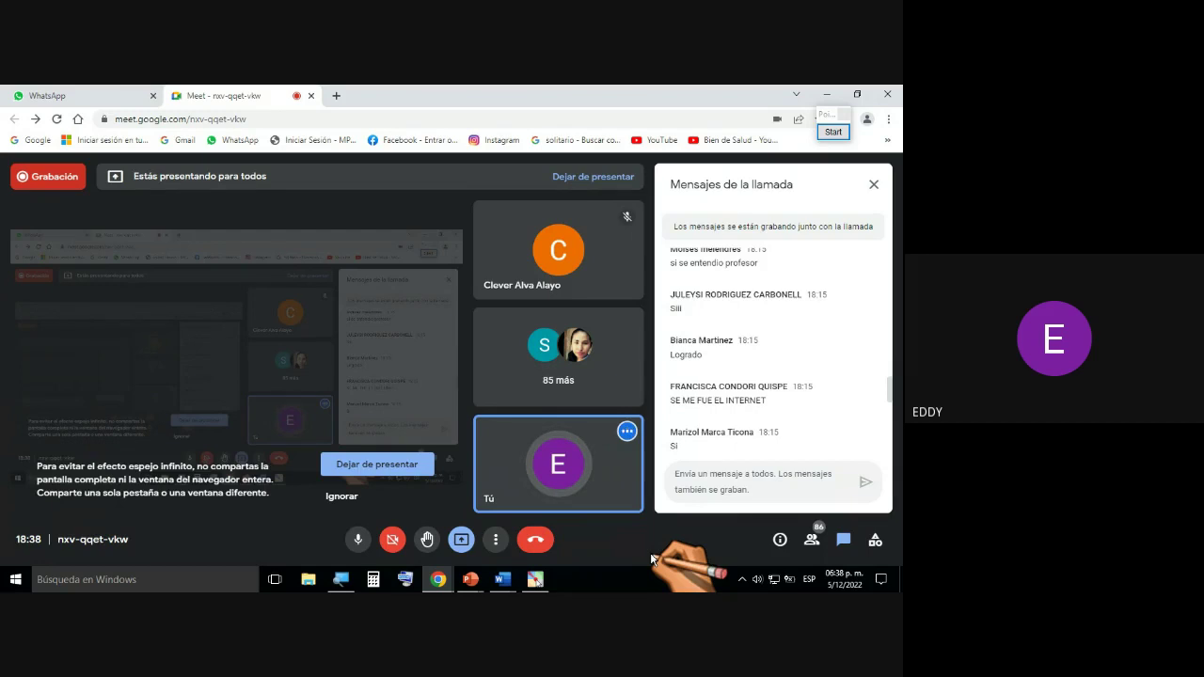
Step: Switch back to the Word document with the table of contents and dismiss the Meet presenting notification
{"action": "left_click", "coordinate": [502, 580]}
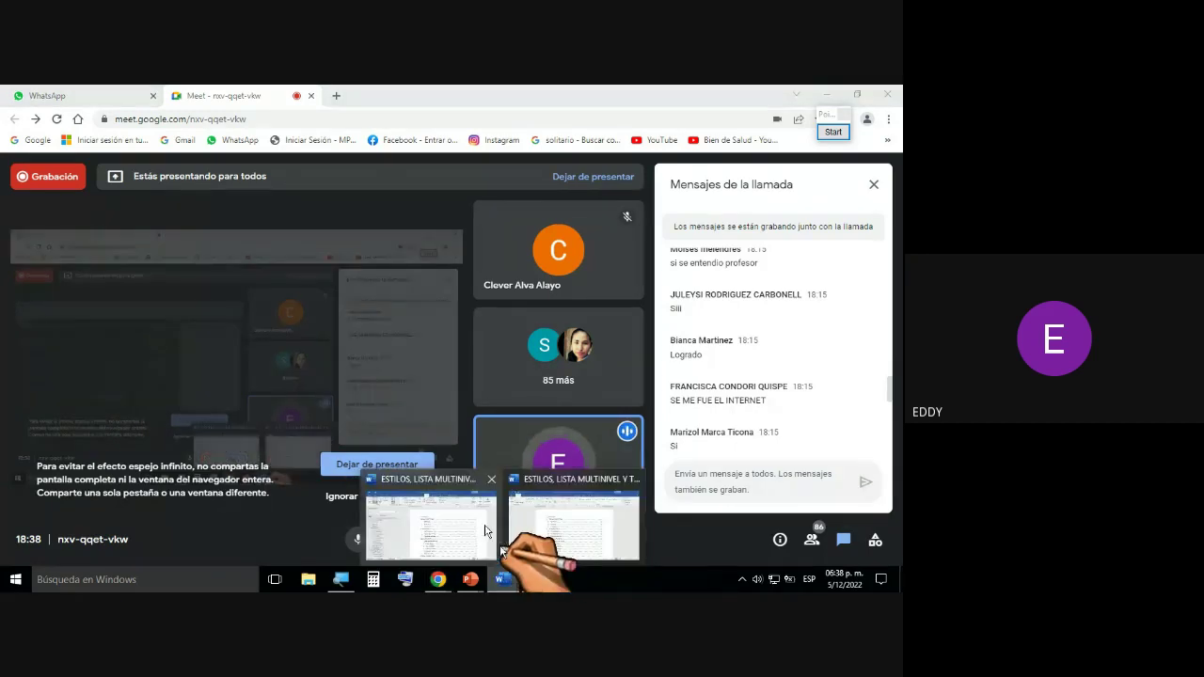
{"action": "left_click", "coordinate": [485, 532]}
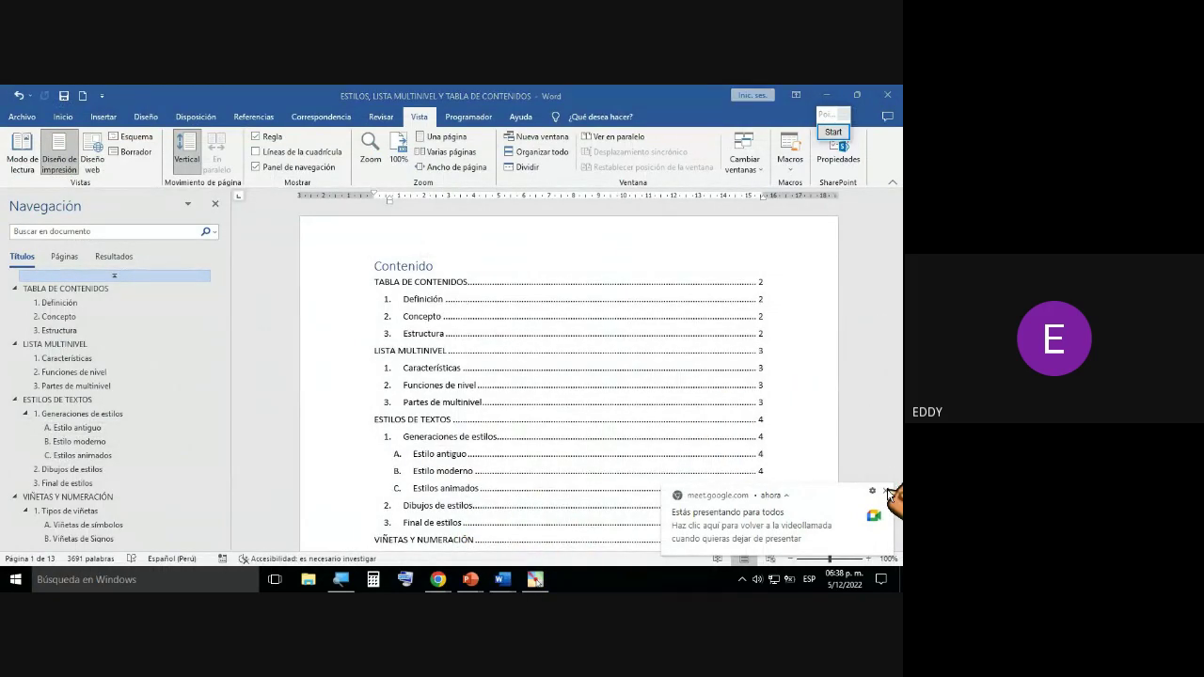
{"action": "left_click", "coordinate": [888, 491]}
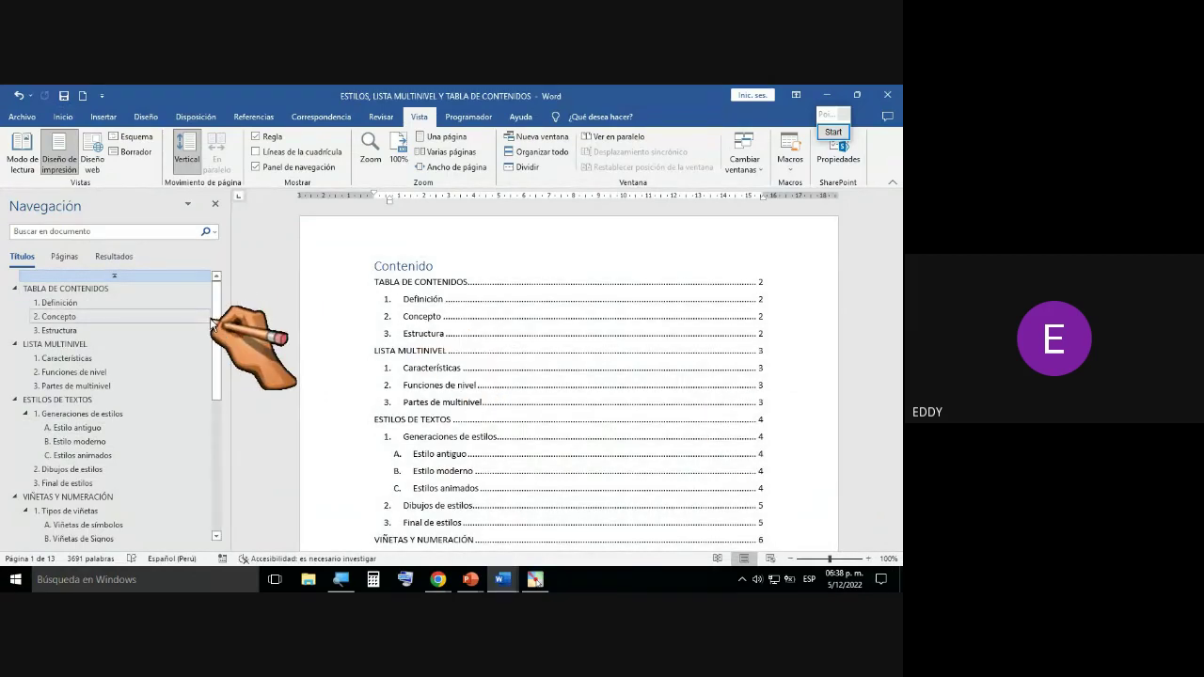
{"action": "left_click", "coordinate": [490, 282]}
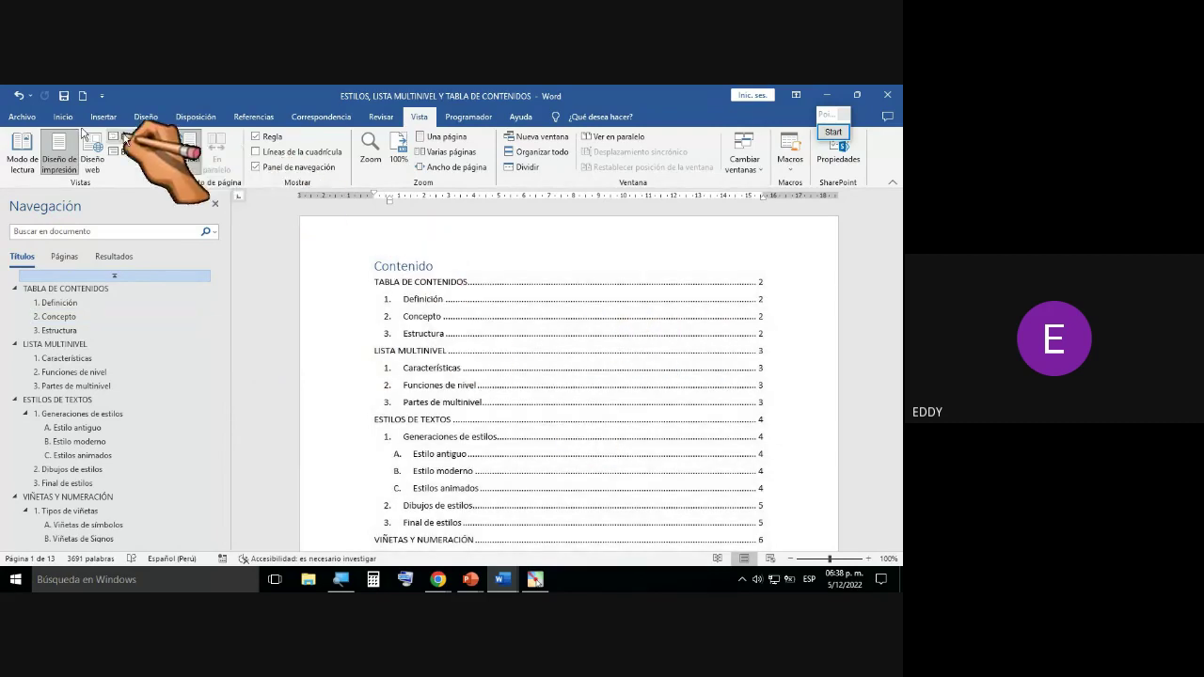
Step: Save the document in the Documentos folder as a Word document named ESTILOS, LISTA MULTINIVEL Y TABLA DE CONTENIDOS
{"action": "left_click", "coordinate": [27, 116]}
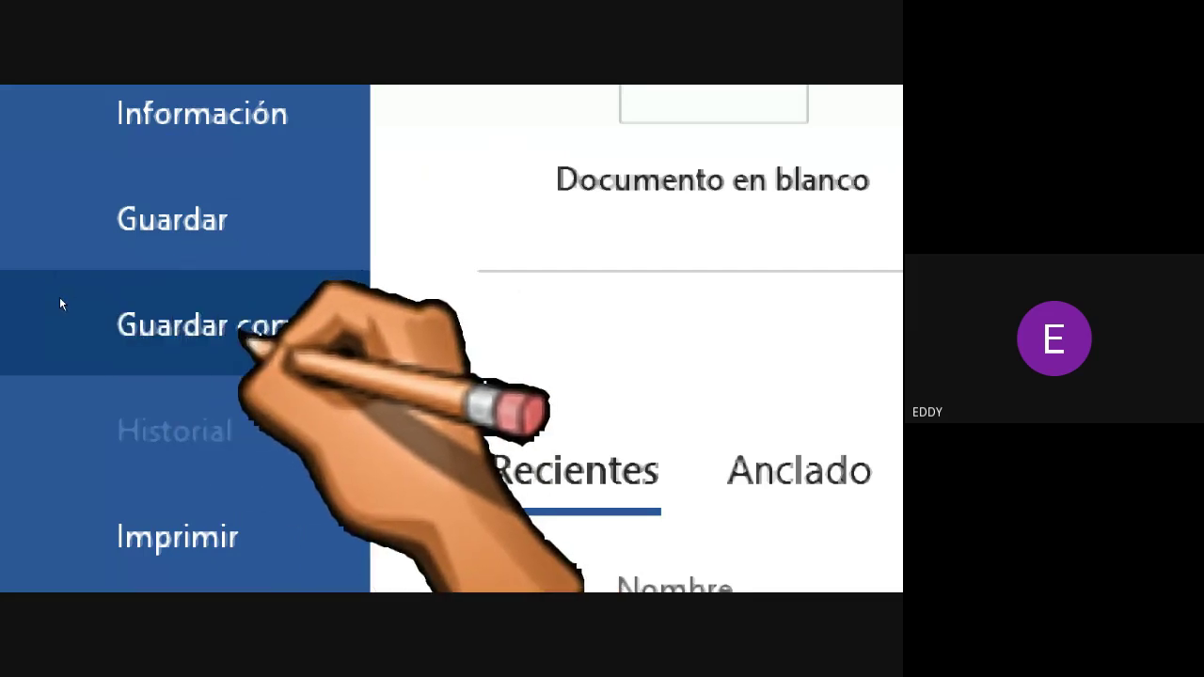
{"action": "left_click", "coordinate": [60, 303]}
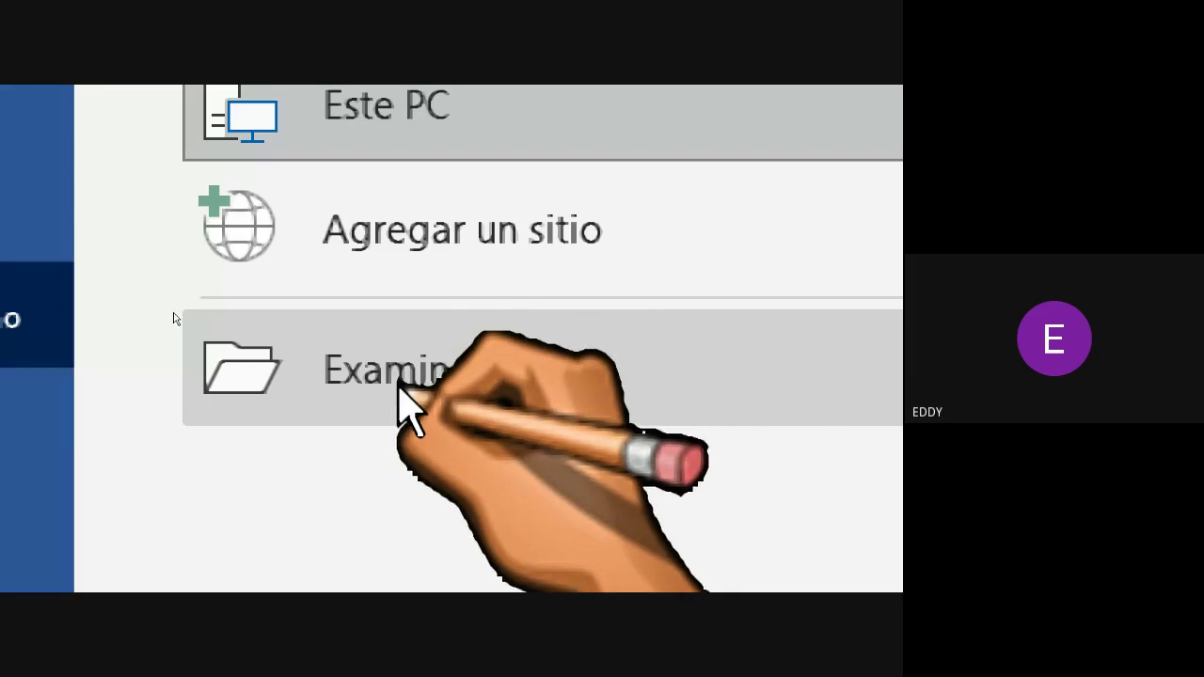
{"action": "left_click", "coordinate": [197, 312]}
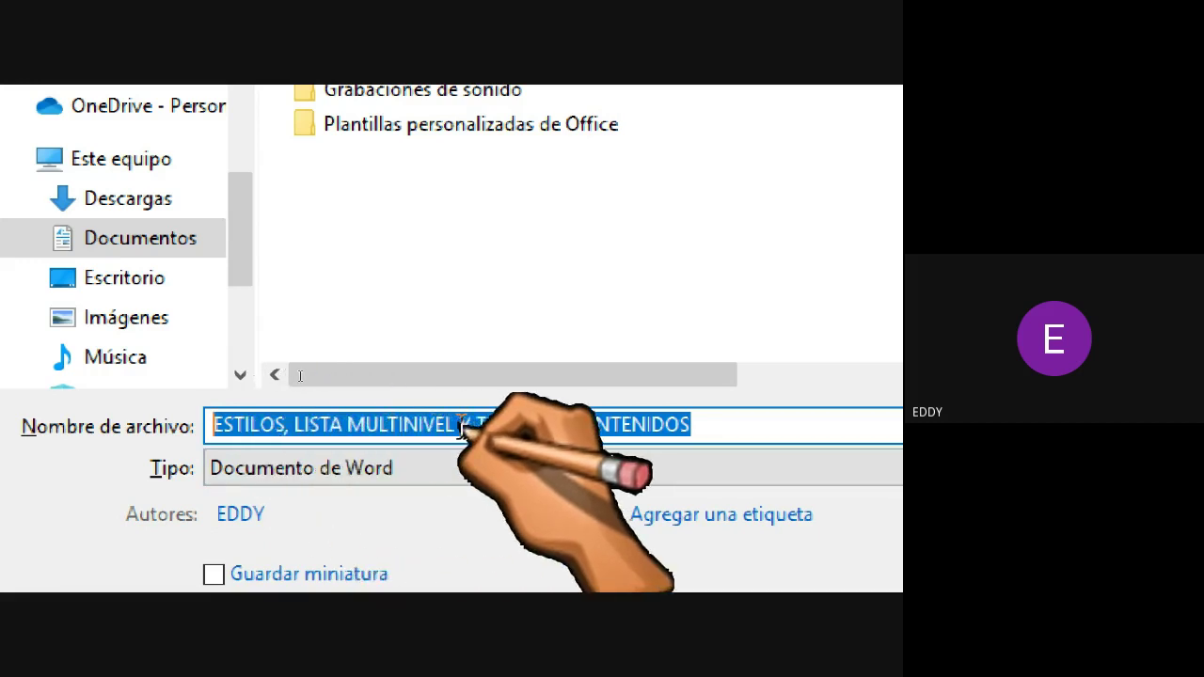
{"action": "left_click", "coordinate": [722, 423]}
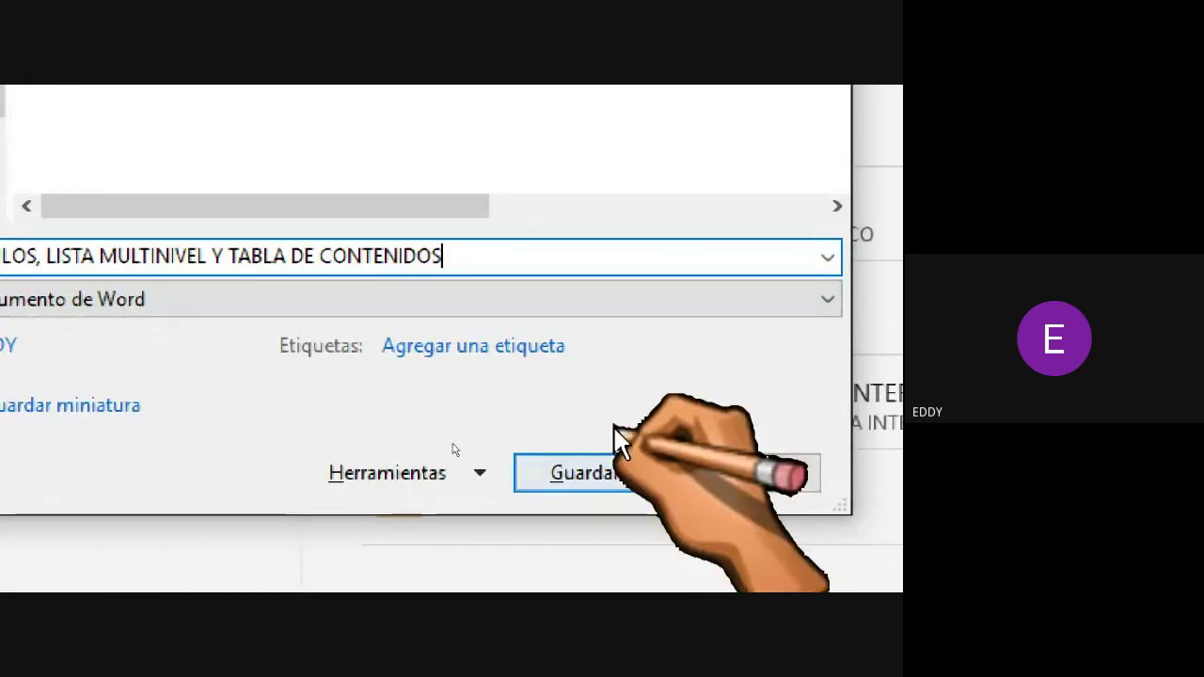
{"action": "left_click", "coordinate": [602, 485]}
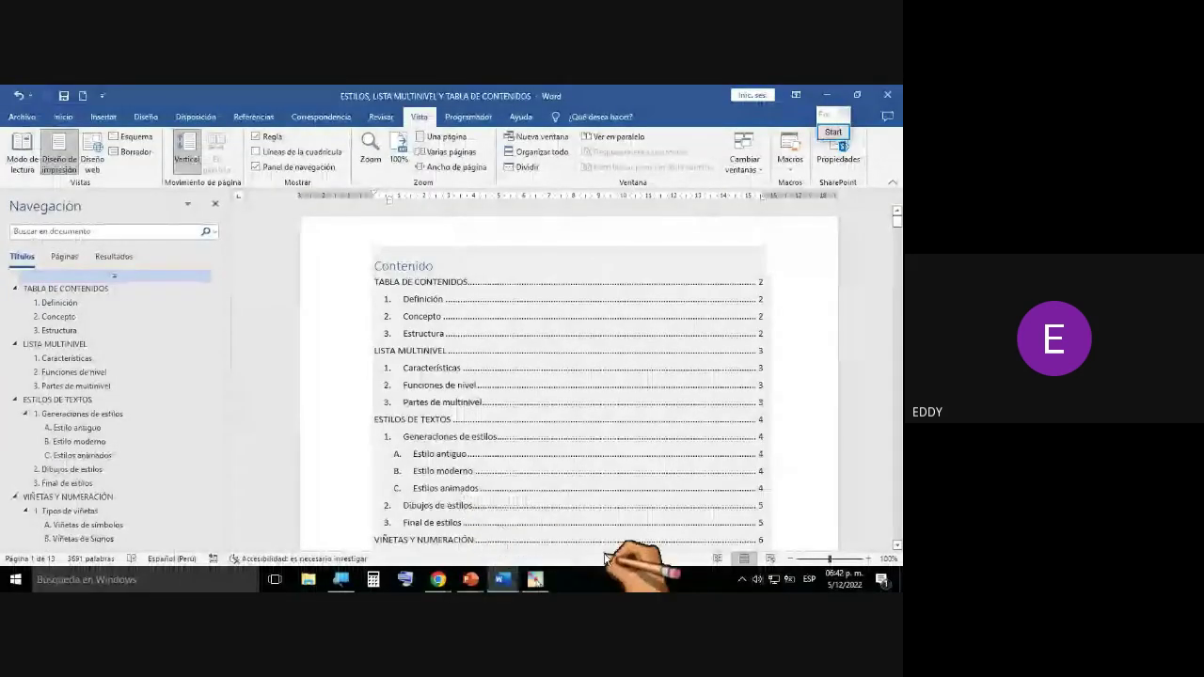
Step: Apply the standard green font color to the first paragraph under the TABLA DE CONTENIDOS heading on page 3
{"action": "mouse_move", "coordinate": [475, 89]}
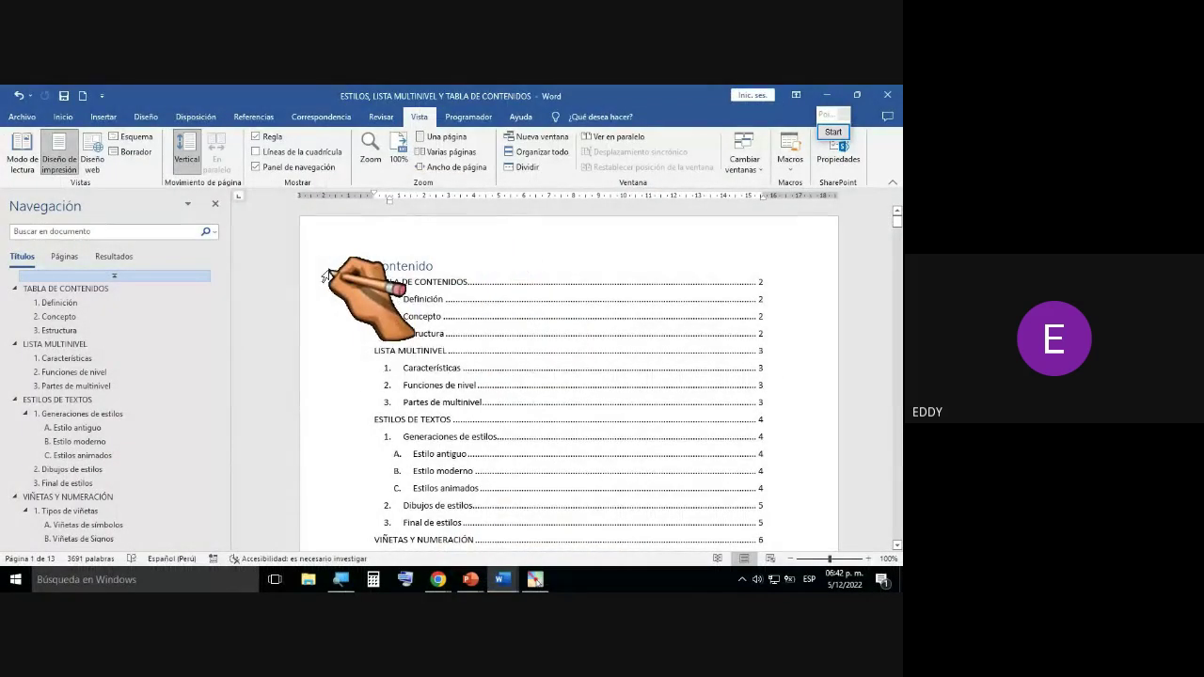
{"action": "scroll", "coordinate": [350, 361], "scroll_direction": "down", "scroll_amount": 12}
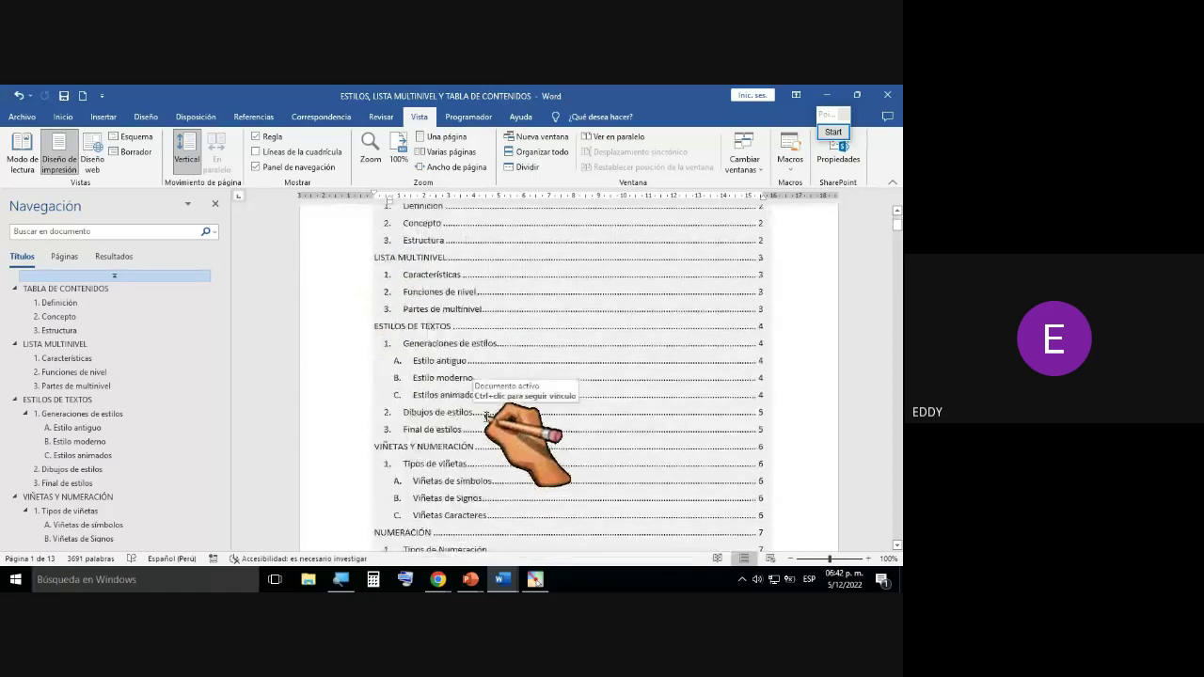
{"action": "scroll", "coordinate": [492, 425], "scroll_direction": "down", "scroll_amount": 8}
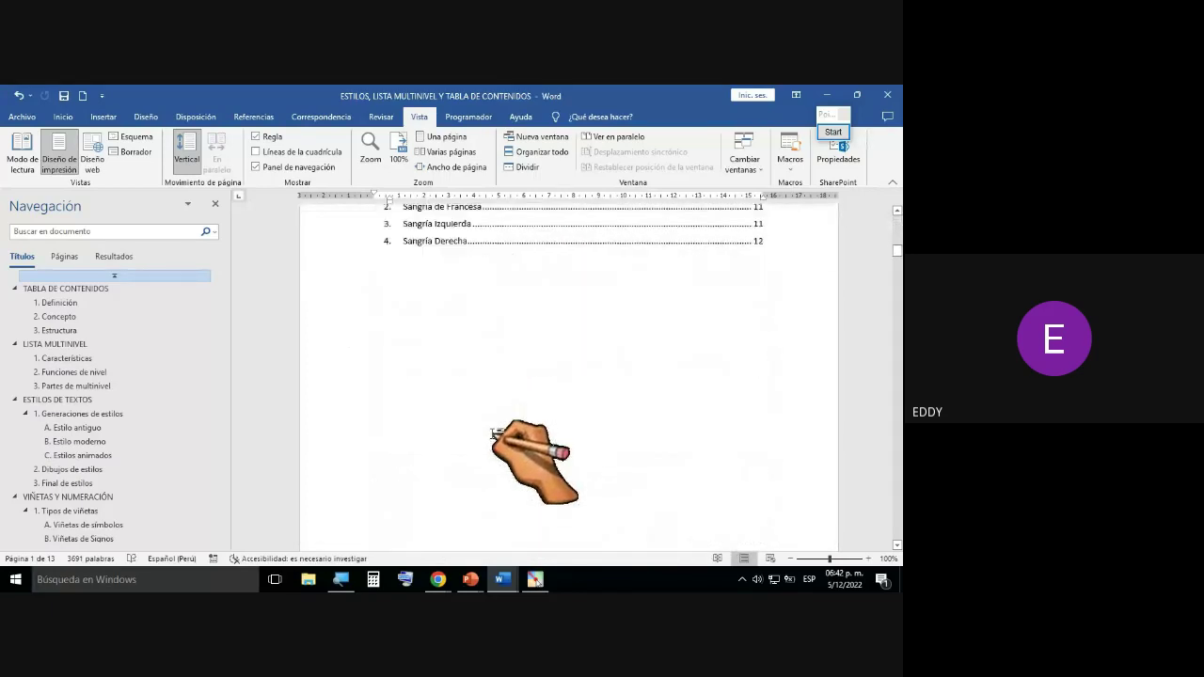
{"action": "scroll", "coordinate": [497, 432], "scroll_direction": "down", "scroll_amount": 8}
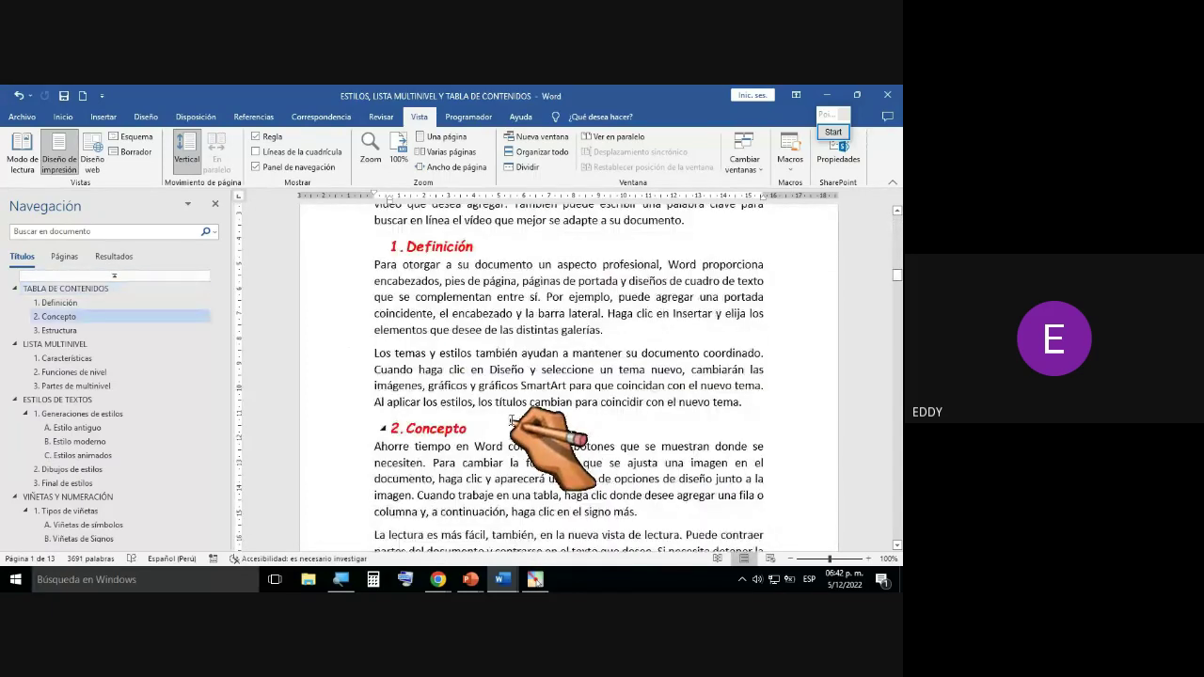
{"action": "scroll", "coordinate": [512, 415], "scroll_direction": "up", "scroll_amount": 1}
{"action": "scroll", "coordinate": [513, 415], "scroll_direction": "up", "scroll_amount": 2}
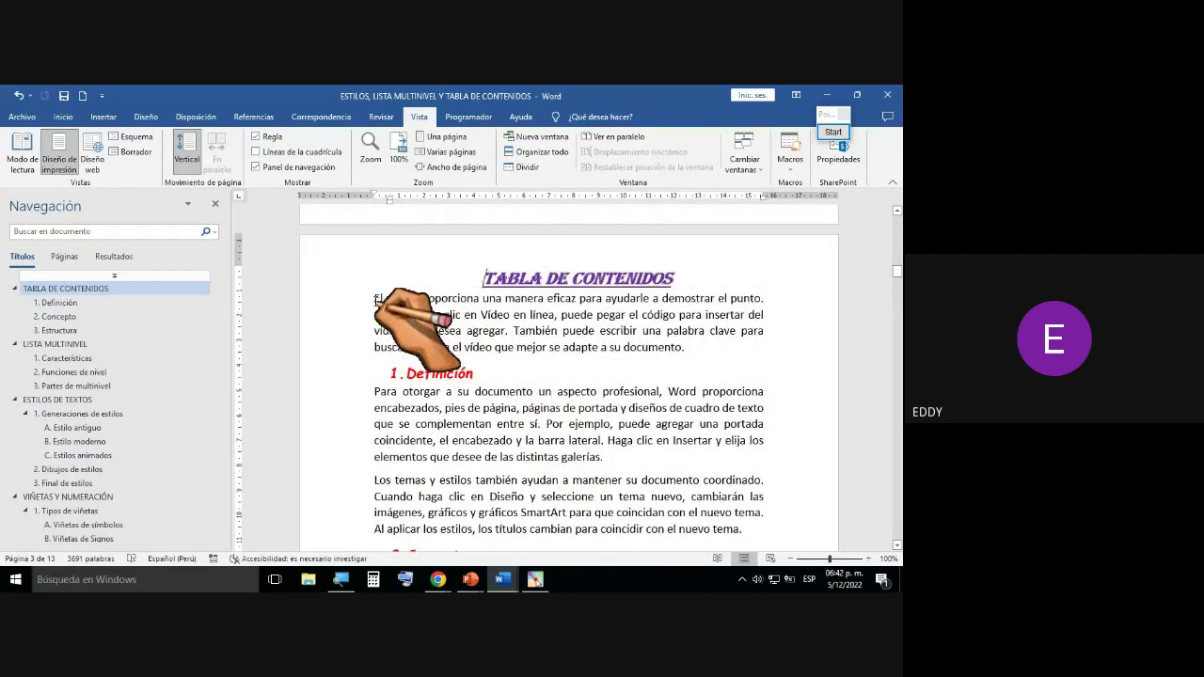
{"action": "left_click_drag", "start_coordinate": [388, 300], "coordinate": [674, 353]}
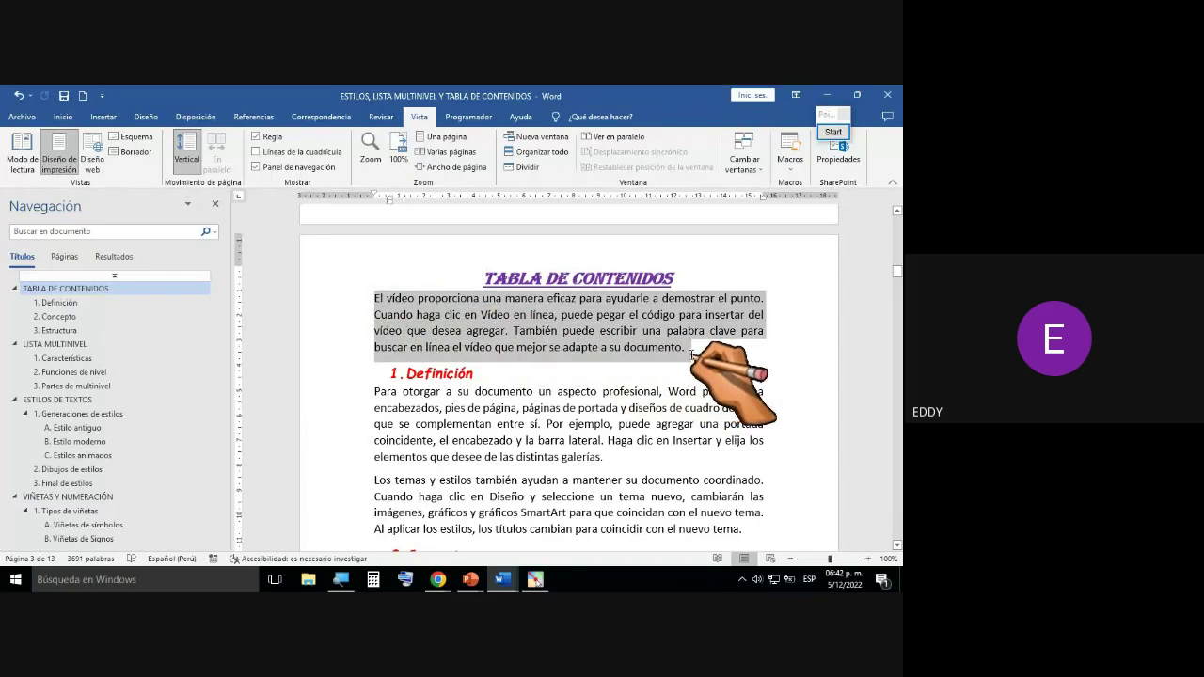
{"action": "left_click_drag", "start_coordinate": [691, 354], "coordinate": [692, 356]}
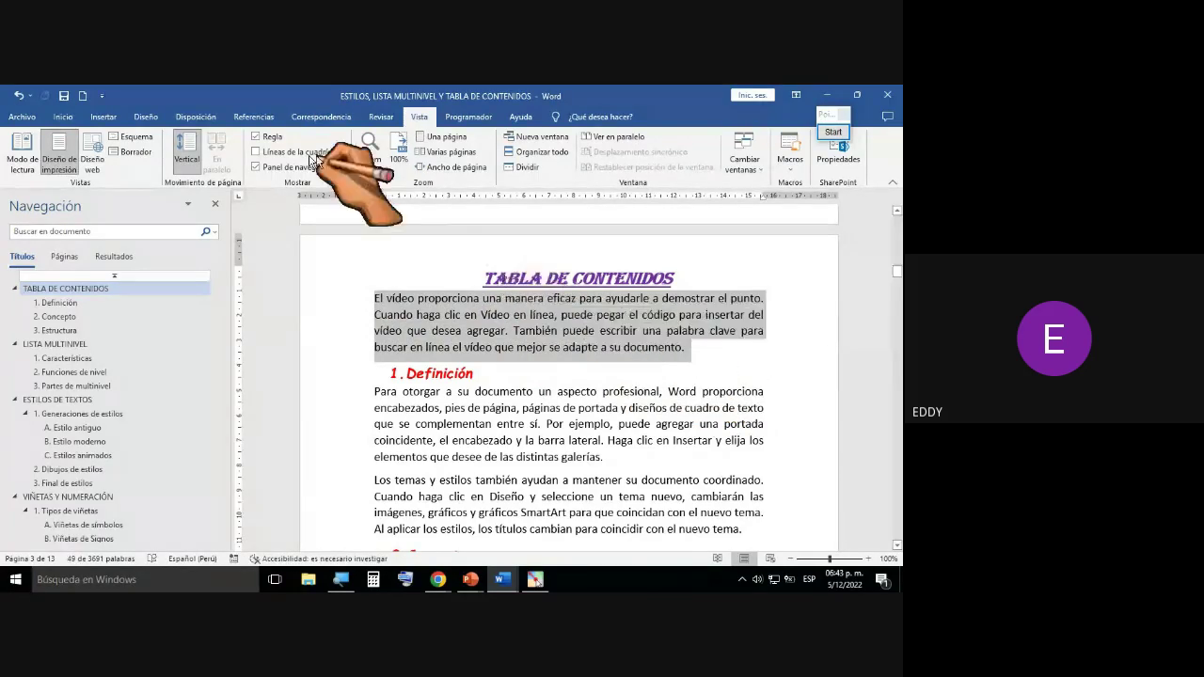
{"action": "left_click", "coordinate": [64, 118]}
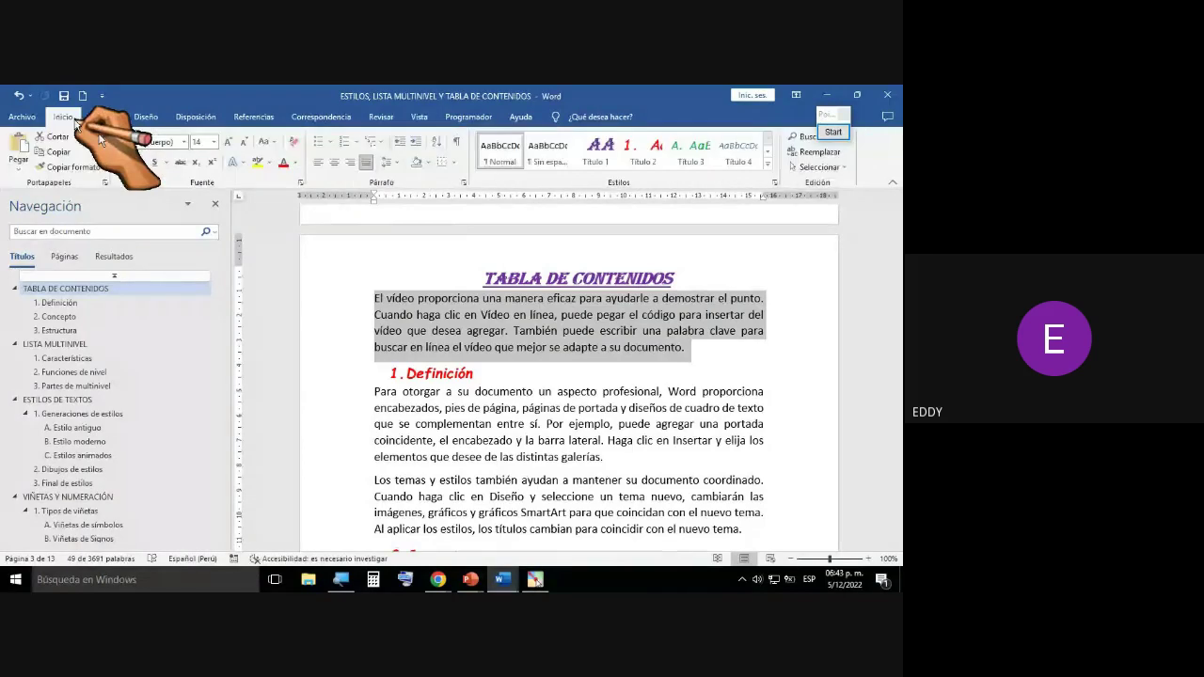
{"action": "left_click", "coordinate": [296, 163]}
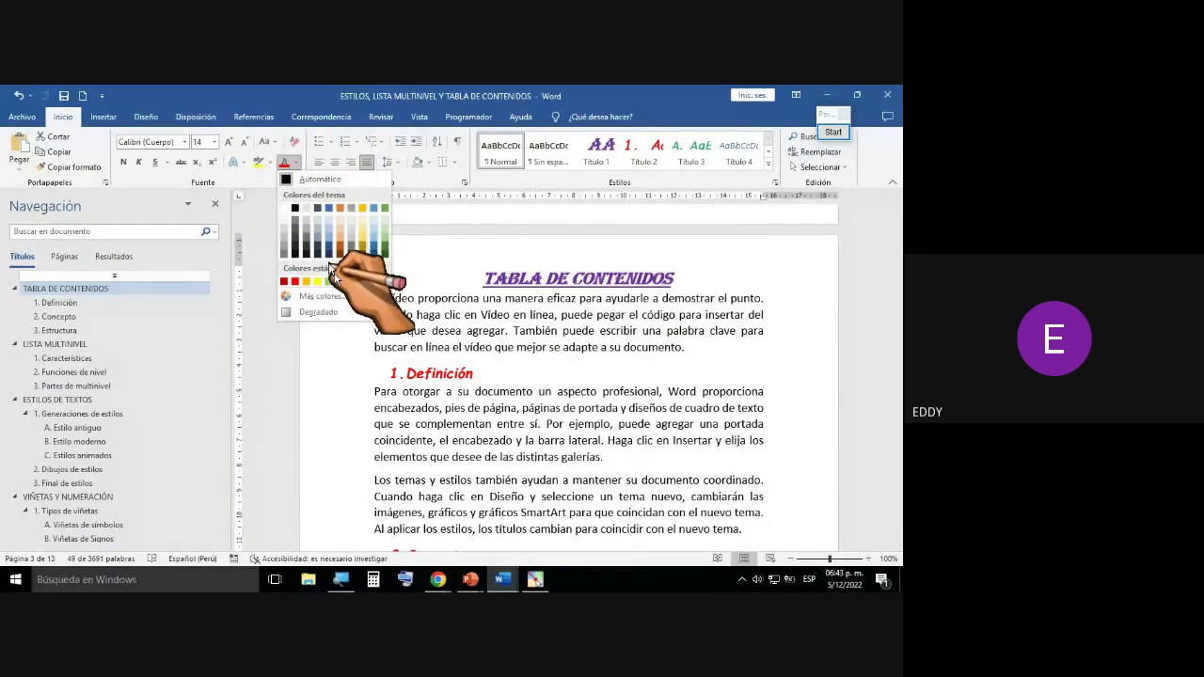
{"action": "left_click", "coordinate": [339, 281]}
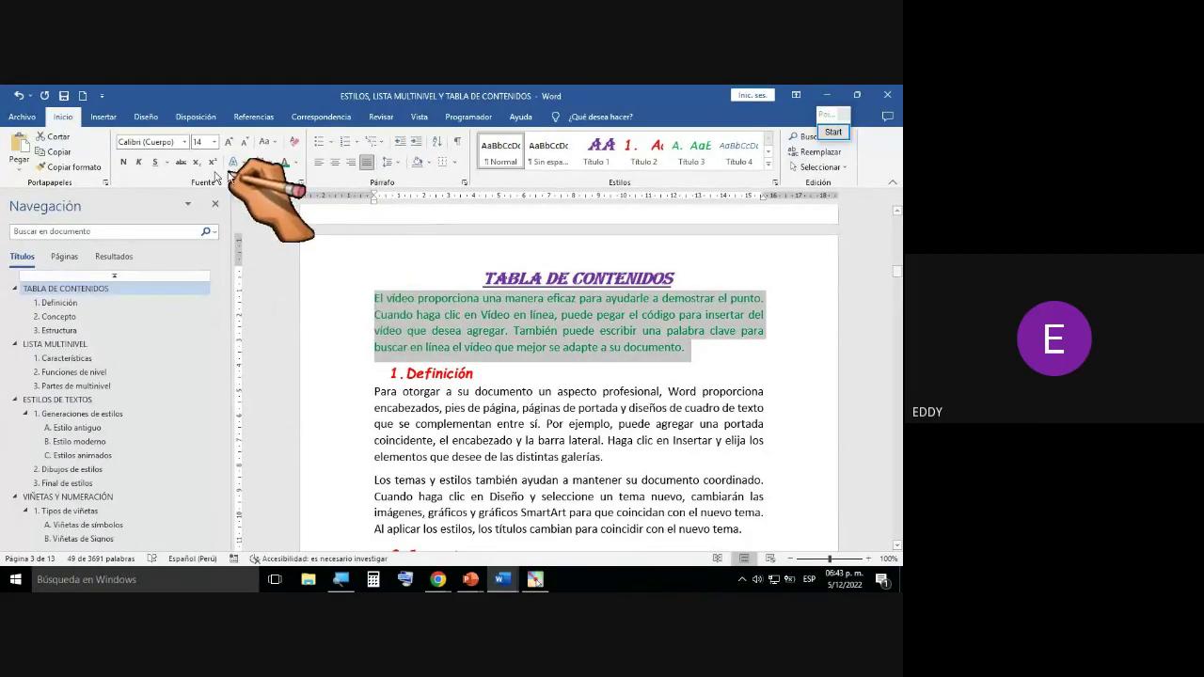
Step: Make the green paragraph under TABLA DE CONTENIDOS italic and set its font size to 16
{"action": "left_click", "coordinate": [139, 163]}
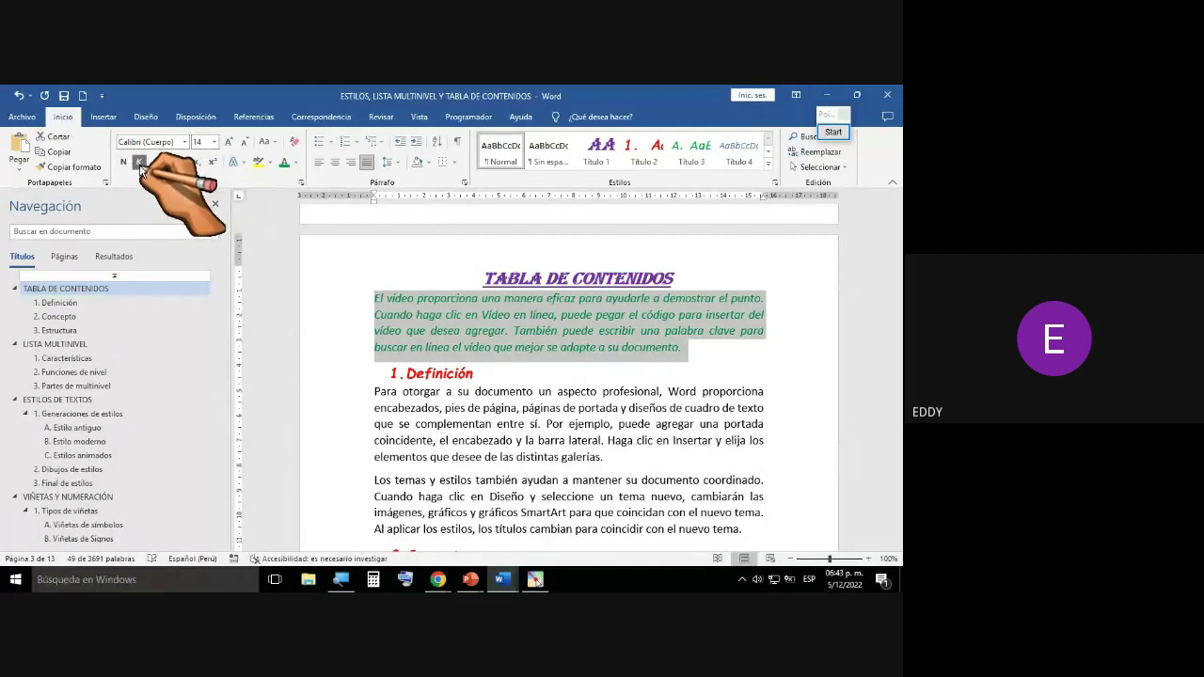
{"action": "left_click", "coordinate": [214, 142]}
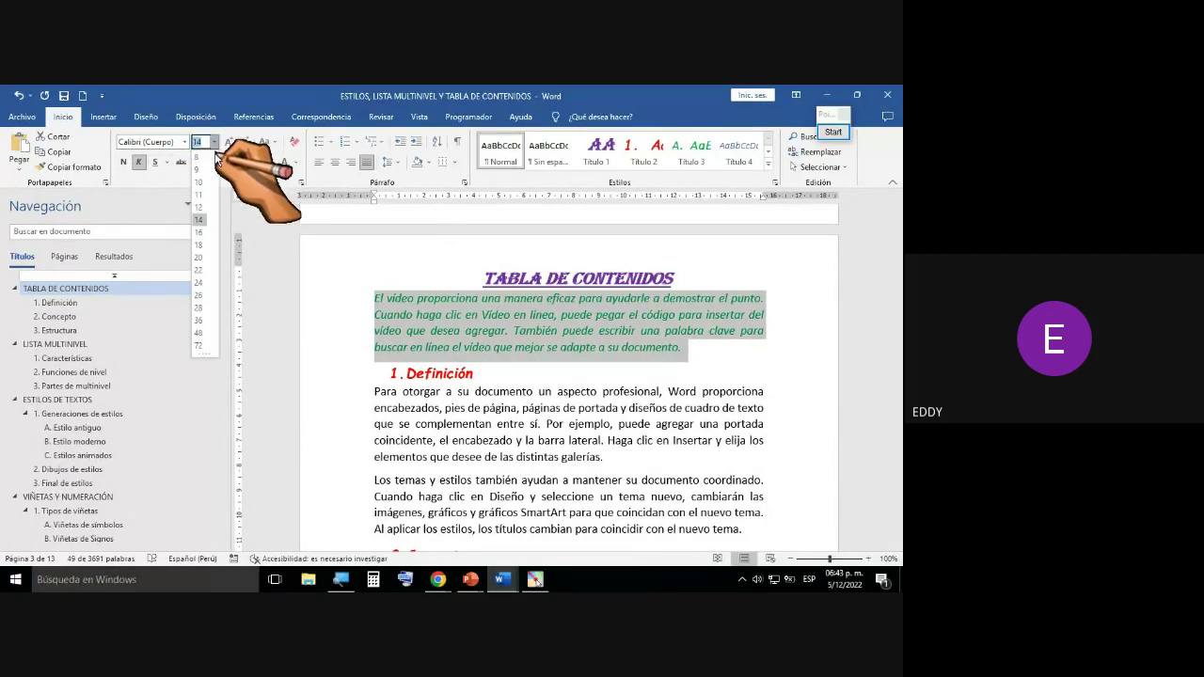
{"action": "left_click", "coordinate": [197, 232]}
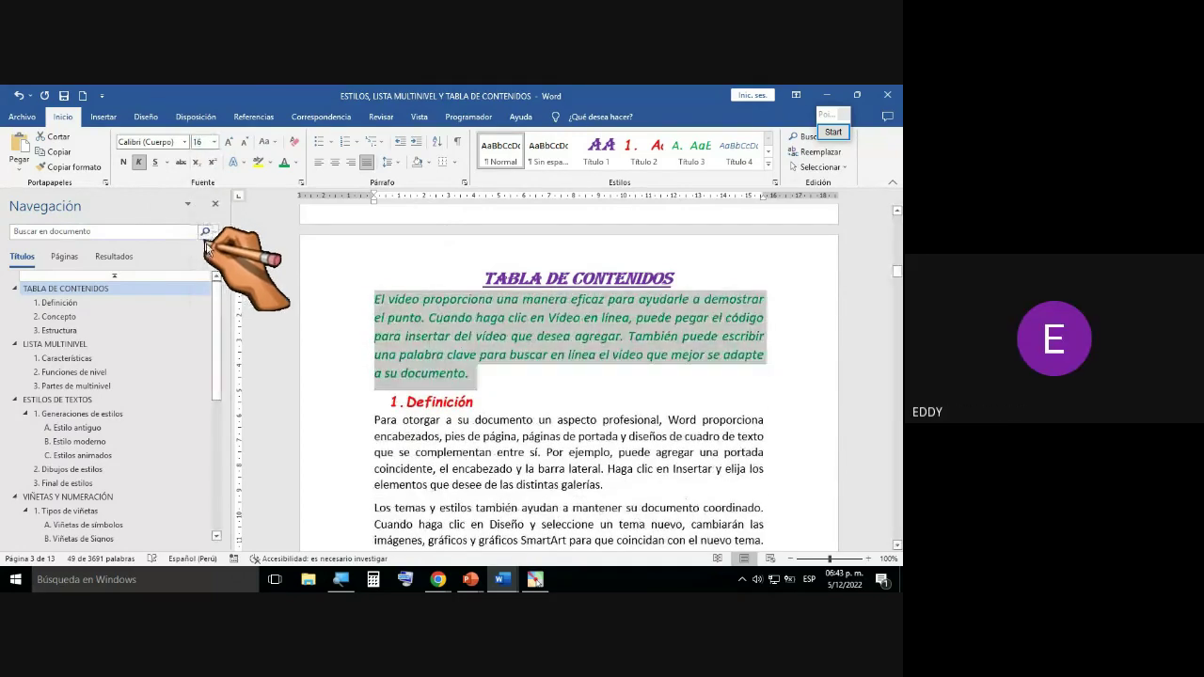
Step: Make the green italic paragraph under the TABLA DE CONTENIDOS heading bold and deselect it
{"action": "left_click", "coordinate": [124, 161]}
{"action": "left_click", "coordinate": [512, 452]}
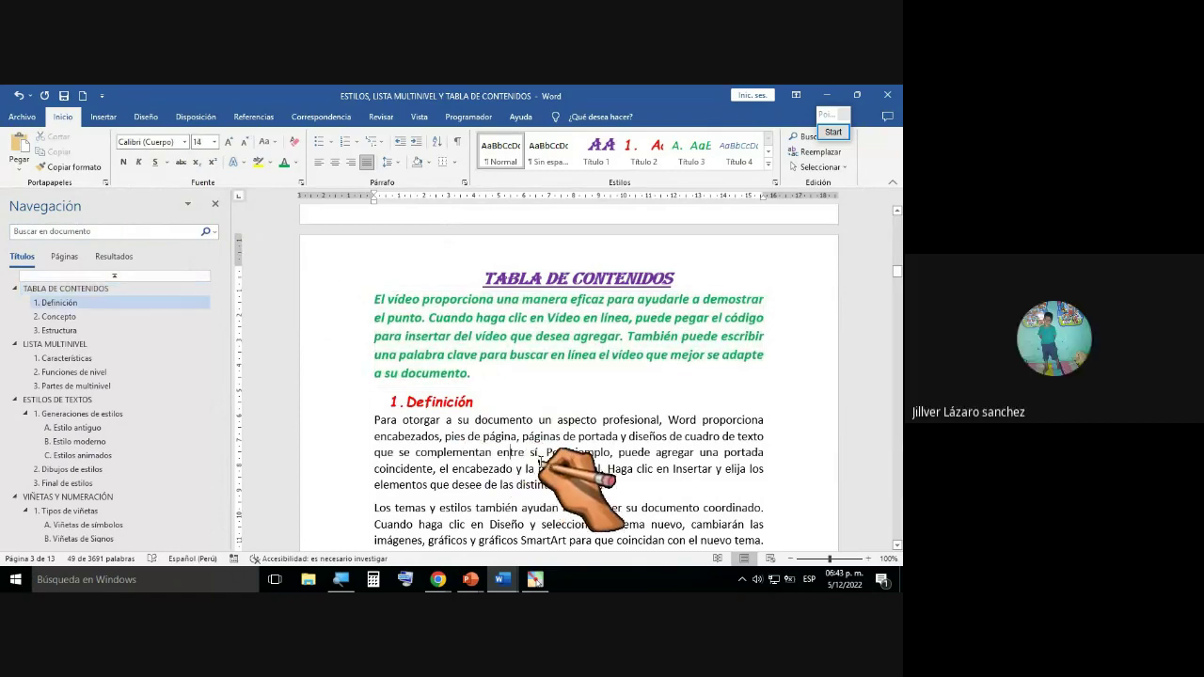
{"action": "scroll", "coordinate": [564, 452], "scroll_direction": "down", "scroll_amount": 3}
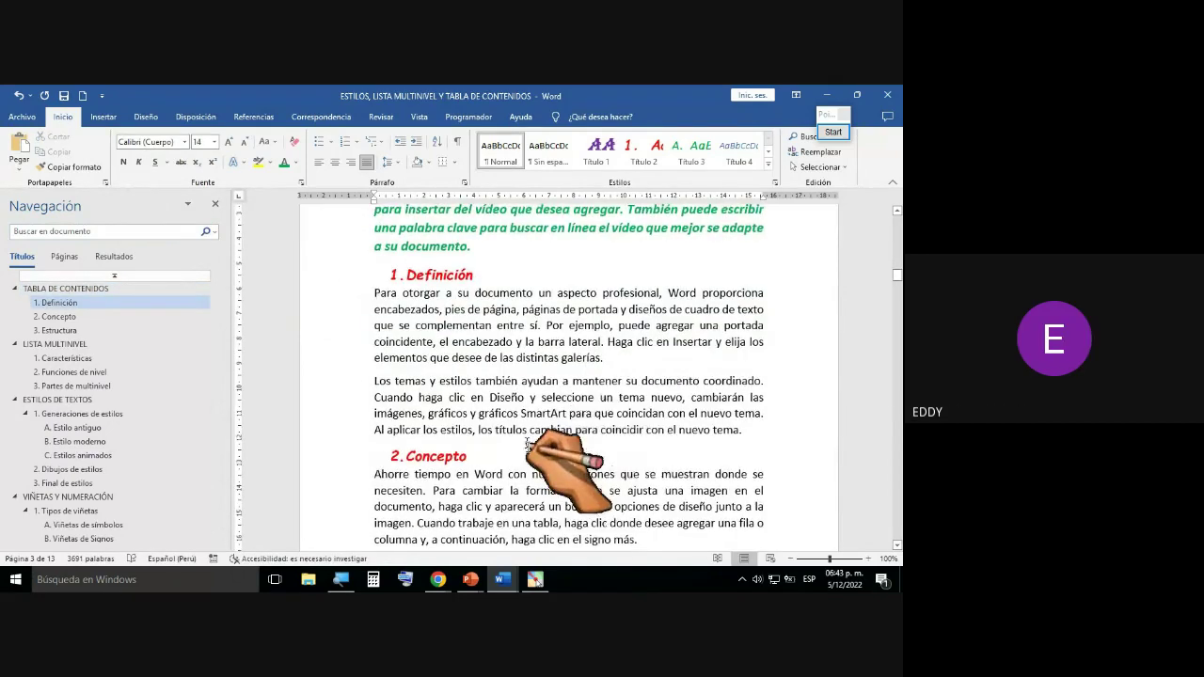
{"action": "scroll", "coordinate": [555, 443], "scroll_direction": "down", "scroll_amount": 5}
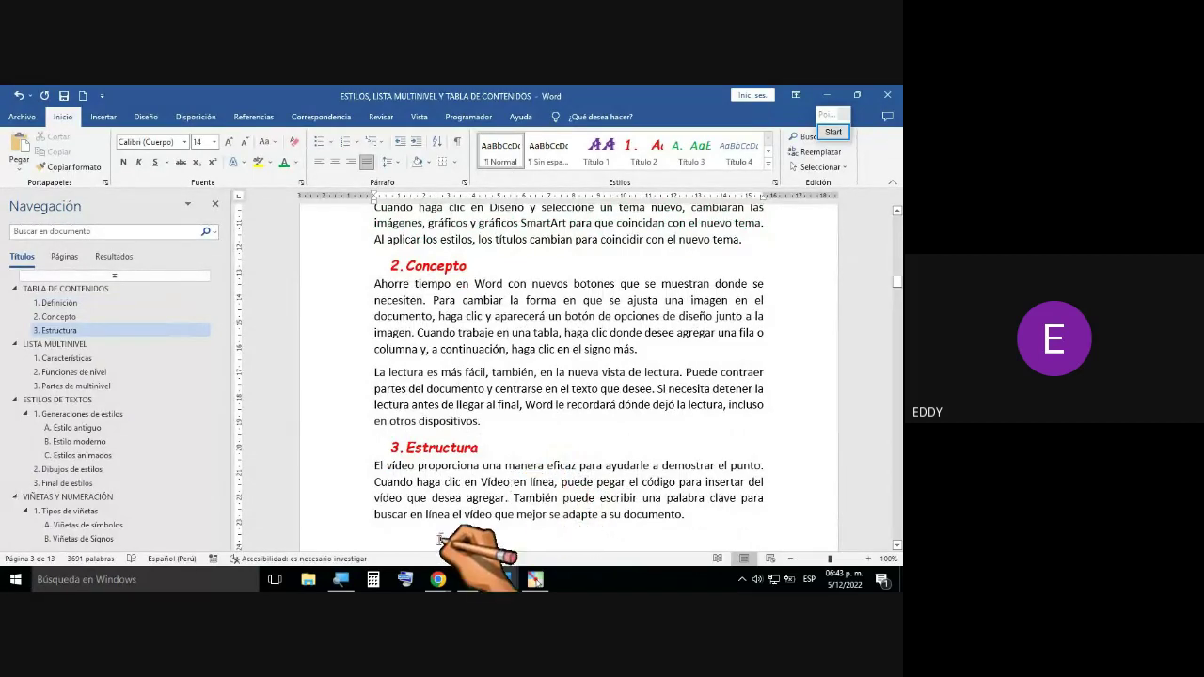
Step: Check the call messages in the Google Meet window and return to the Definición section of the Word document
{"action": "mouse_move", "coordinate": [440, 581]}
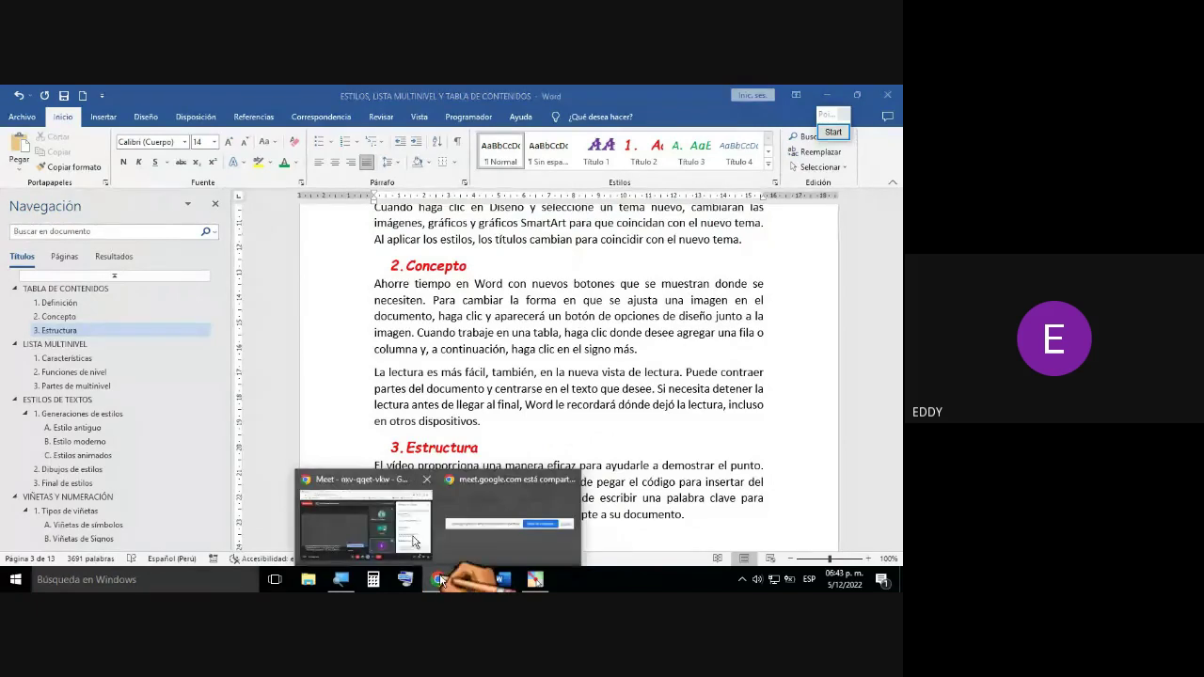
{"action": "left_click", "coordinate": [381, 526]}
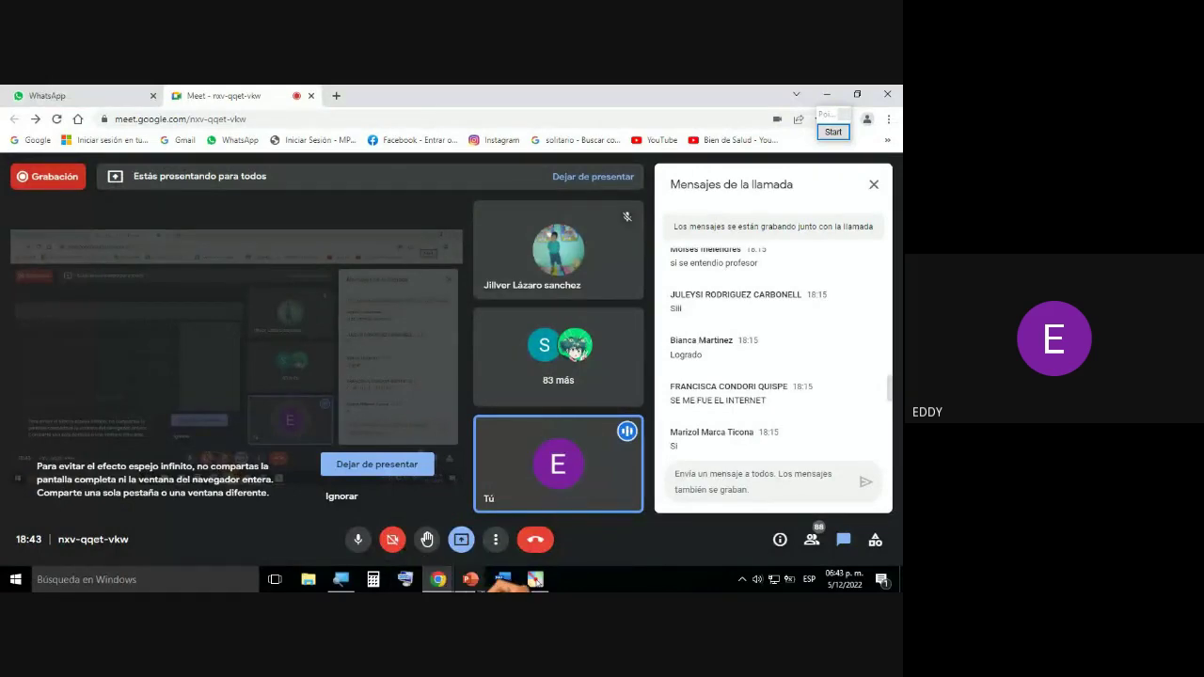
{"action": "mouse_move", "coordinate": [499, 581]}
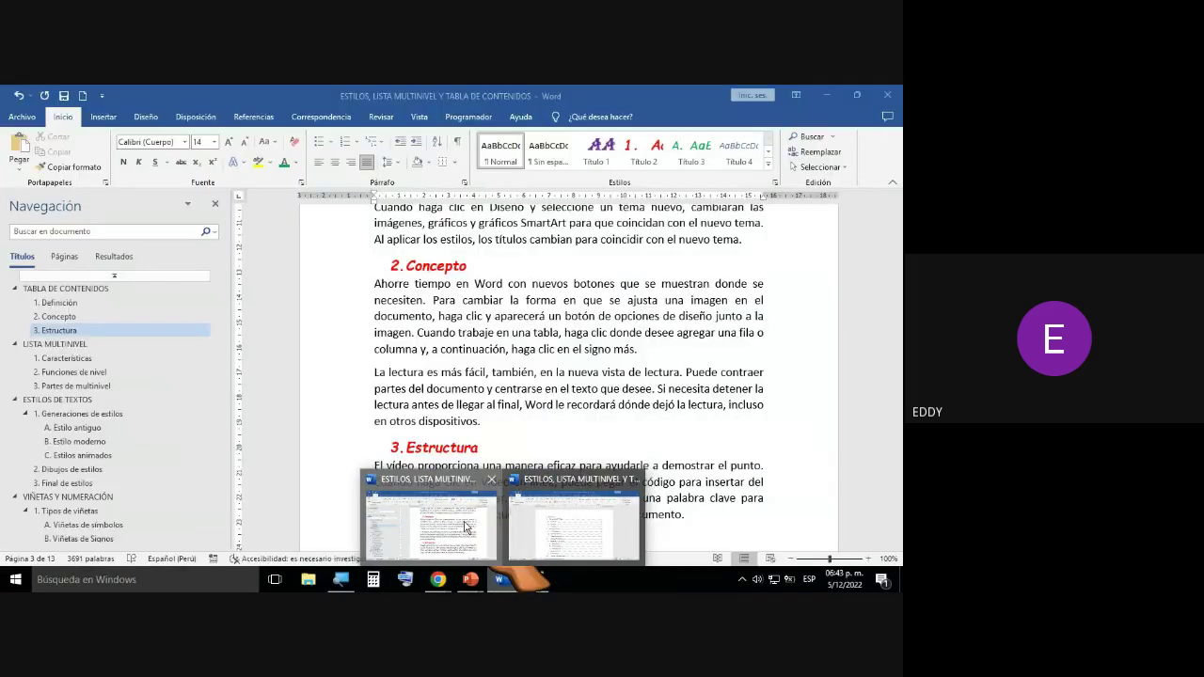
{"action": "left_click", "coordinate": [466, 527]}
{"action": "scroll", "coordinate": [564, 377], "scroll_direction": "up", "scroll_amount": 10}
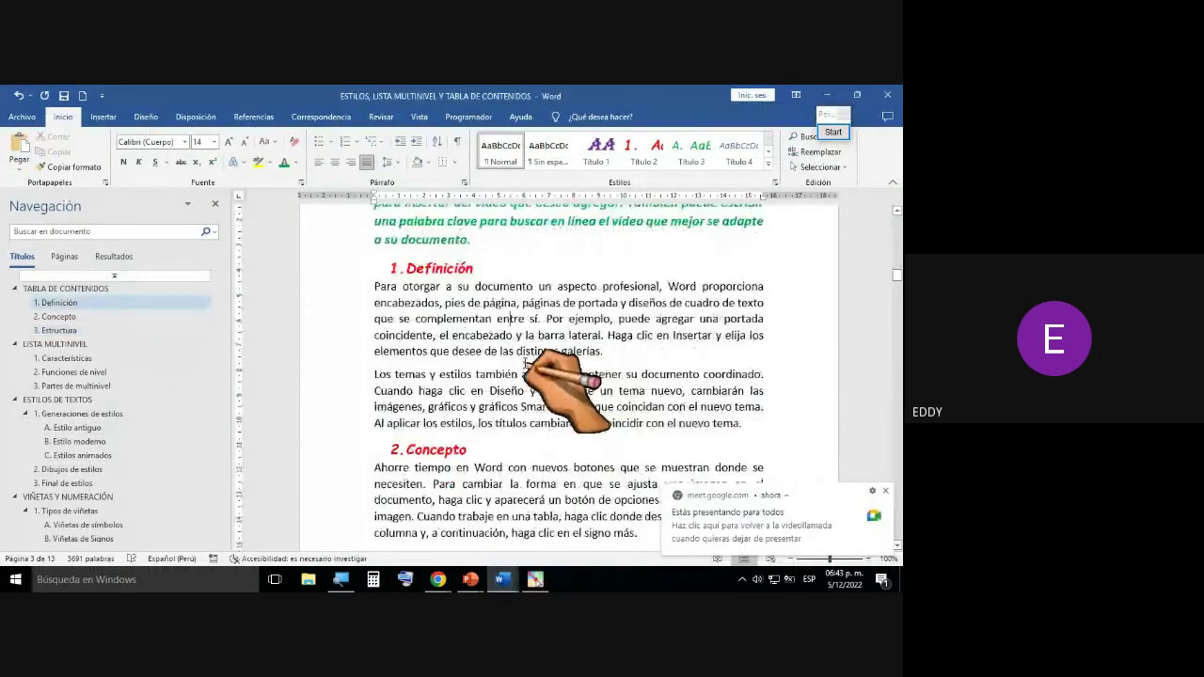